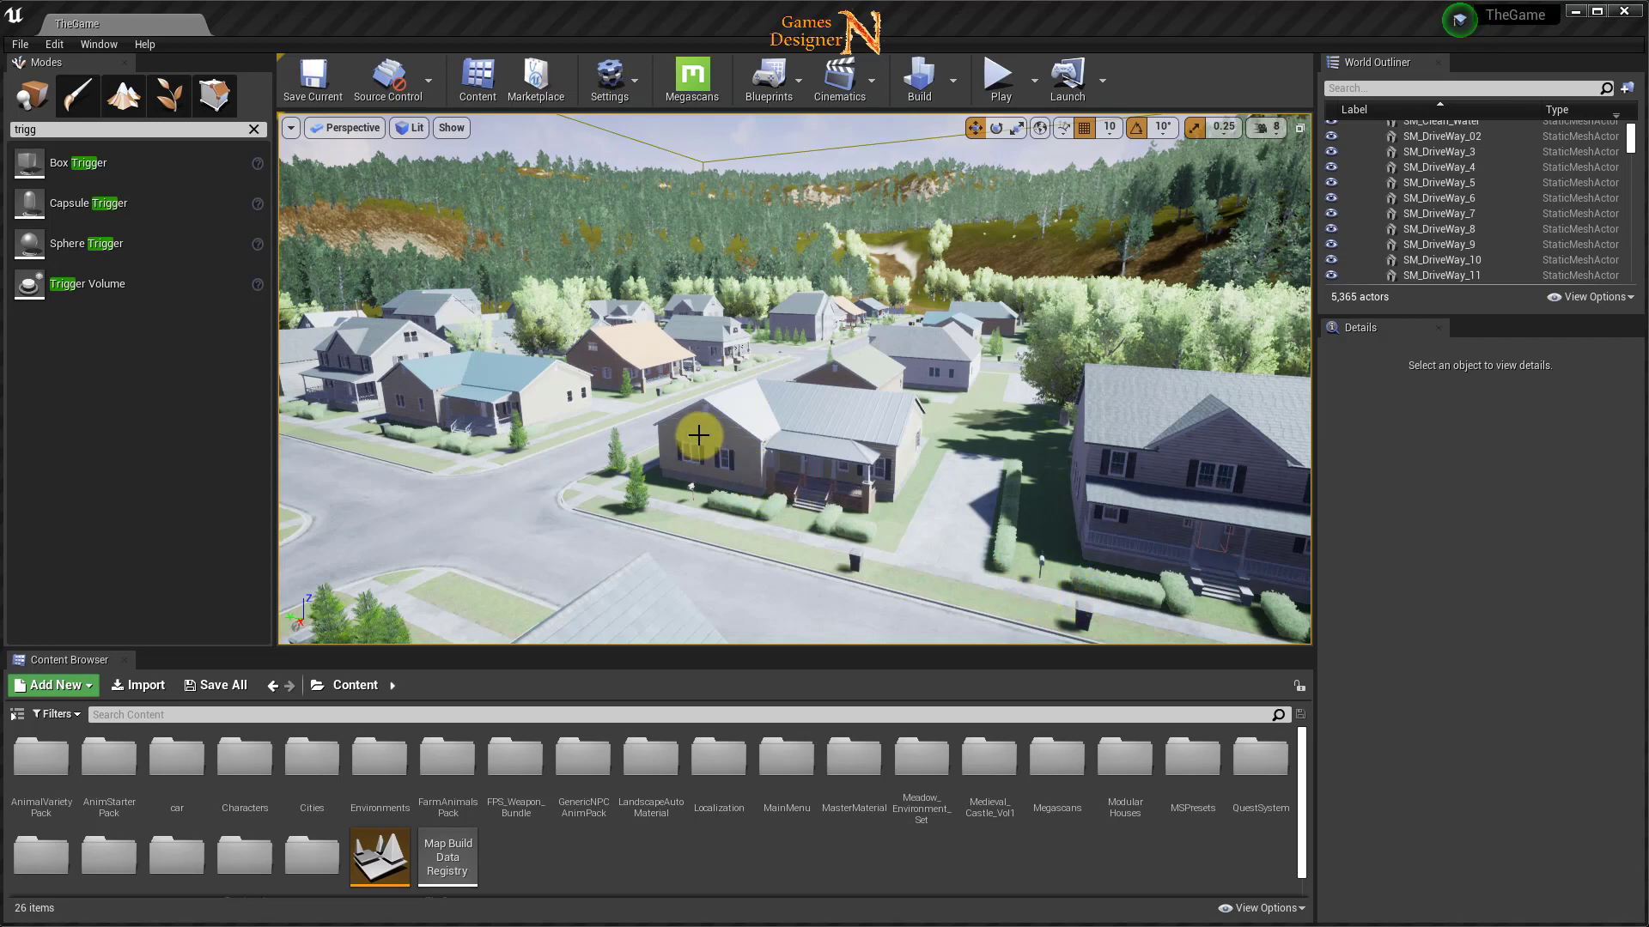
# Fly to a street intersection, start play, and expand the First Quest: Human City entry.
pyautogui.moveTo(678, 395)
pyautogui.mouseDown()
pyautogui.moveTo(773, 401)
pyautogui.moveTo(618, 394)
pyautogui.mouseUp()
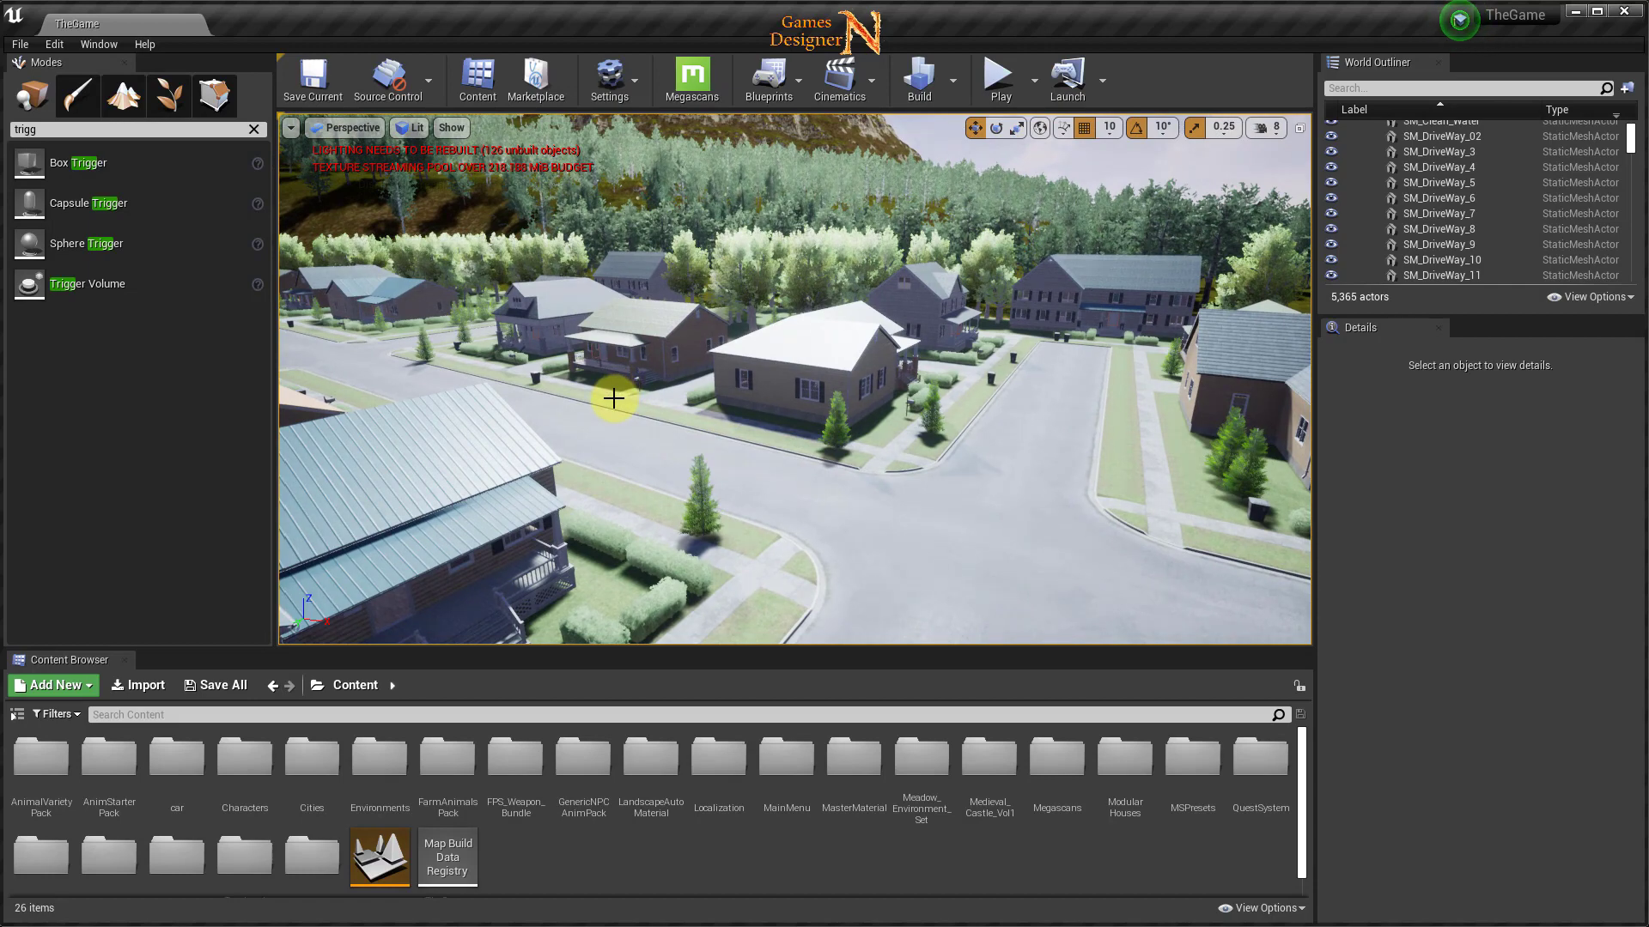
pyautogui.moveTo(652, 422)
pyautogui.mouseDown()
pyautogui.moveTo(765, 414)
pyautogui.moveTo(670, 426)
pyautogui.mouseUp()
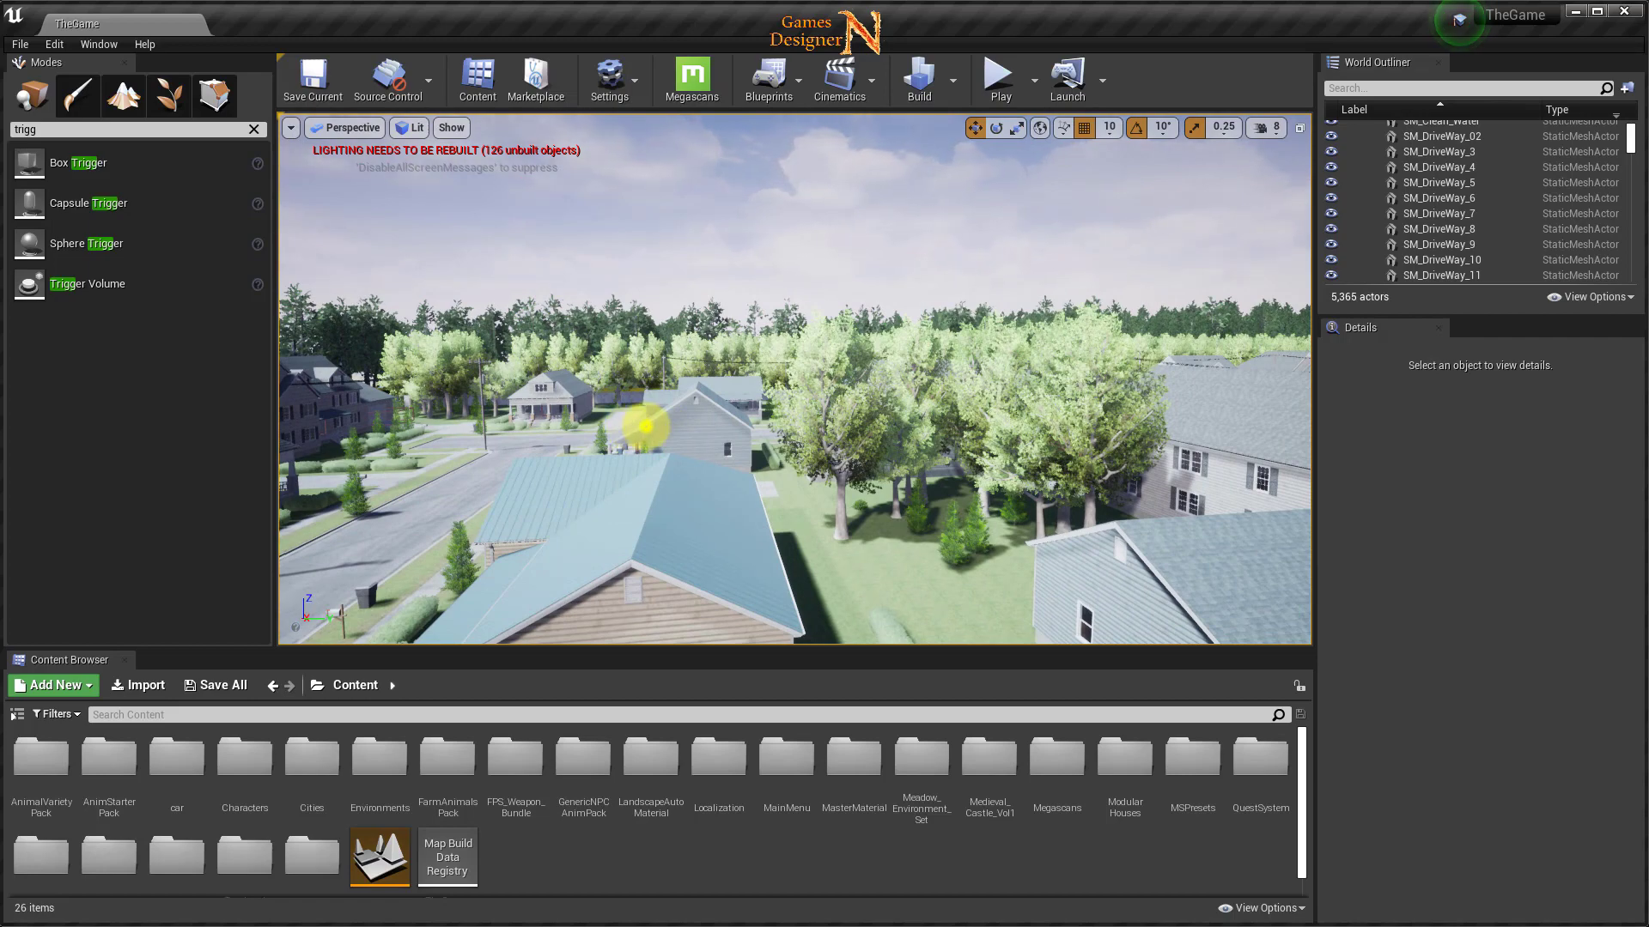
pyautogui.moveTo(626, 426); pyautogui.dragTo(647, 428)
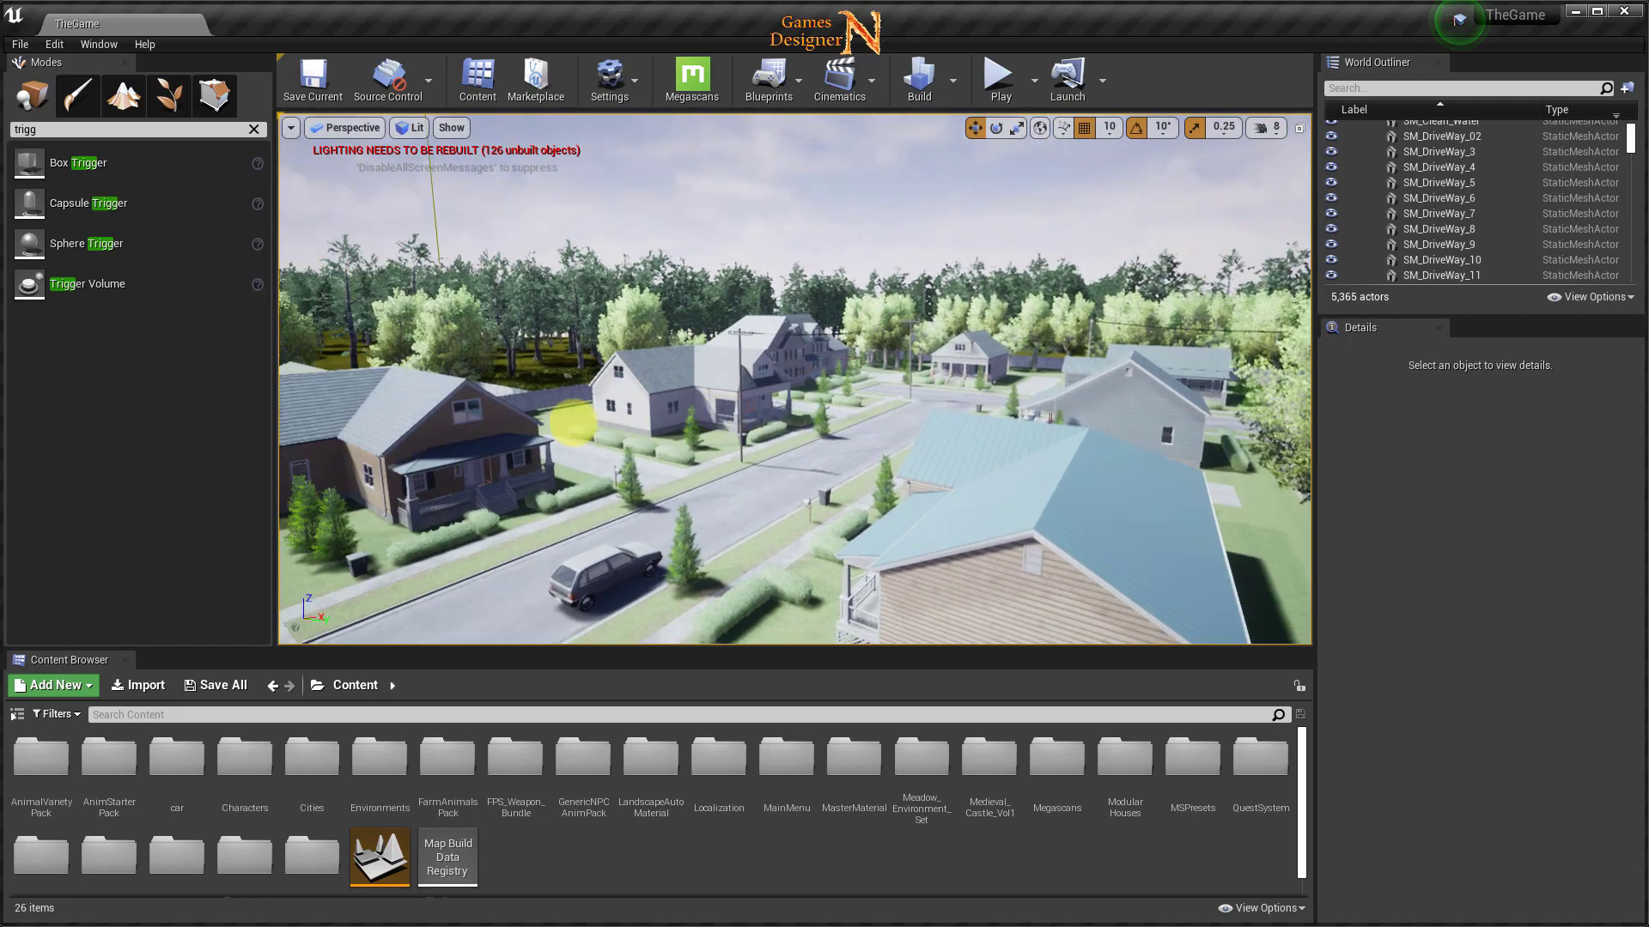
pyautogui.moveTo(650, 424); pyautogui.dragTo(739, 293)
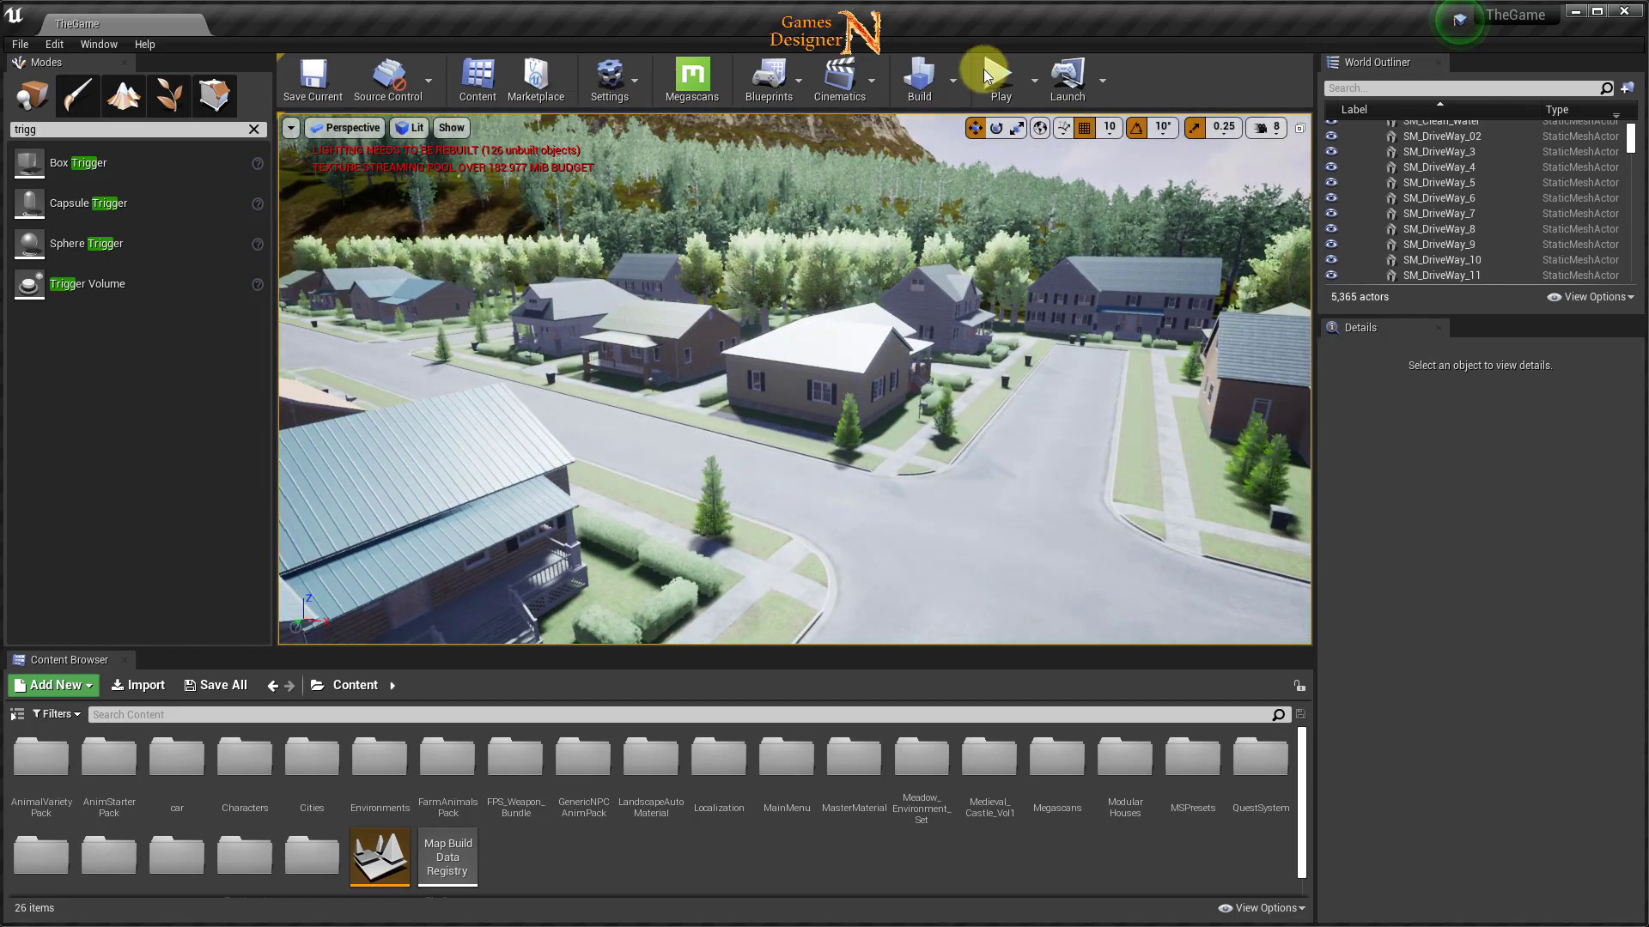
pyautogui.click(1005, 86)
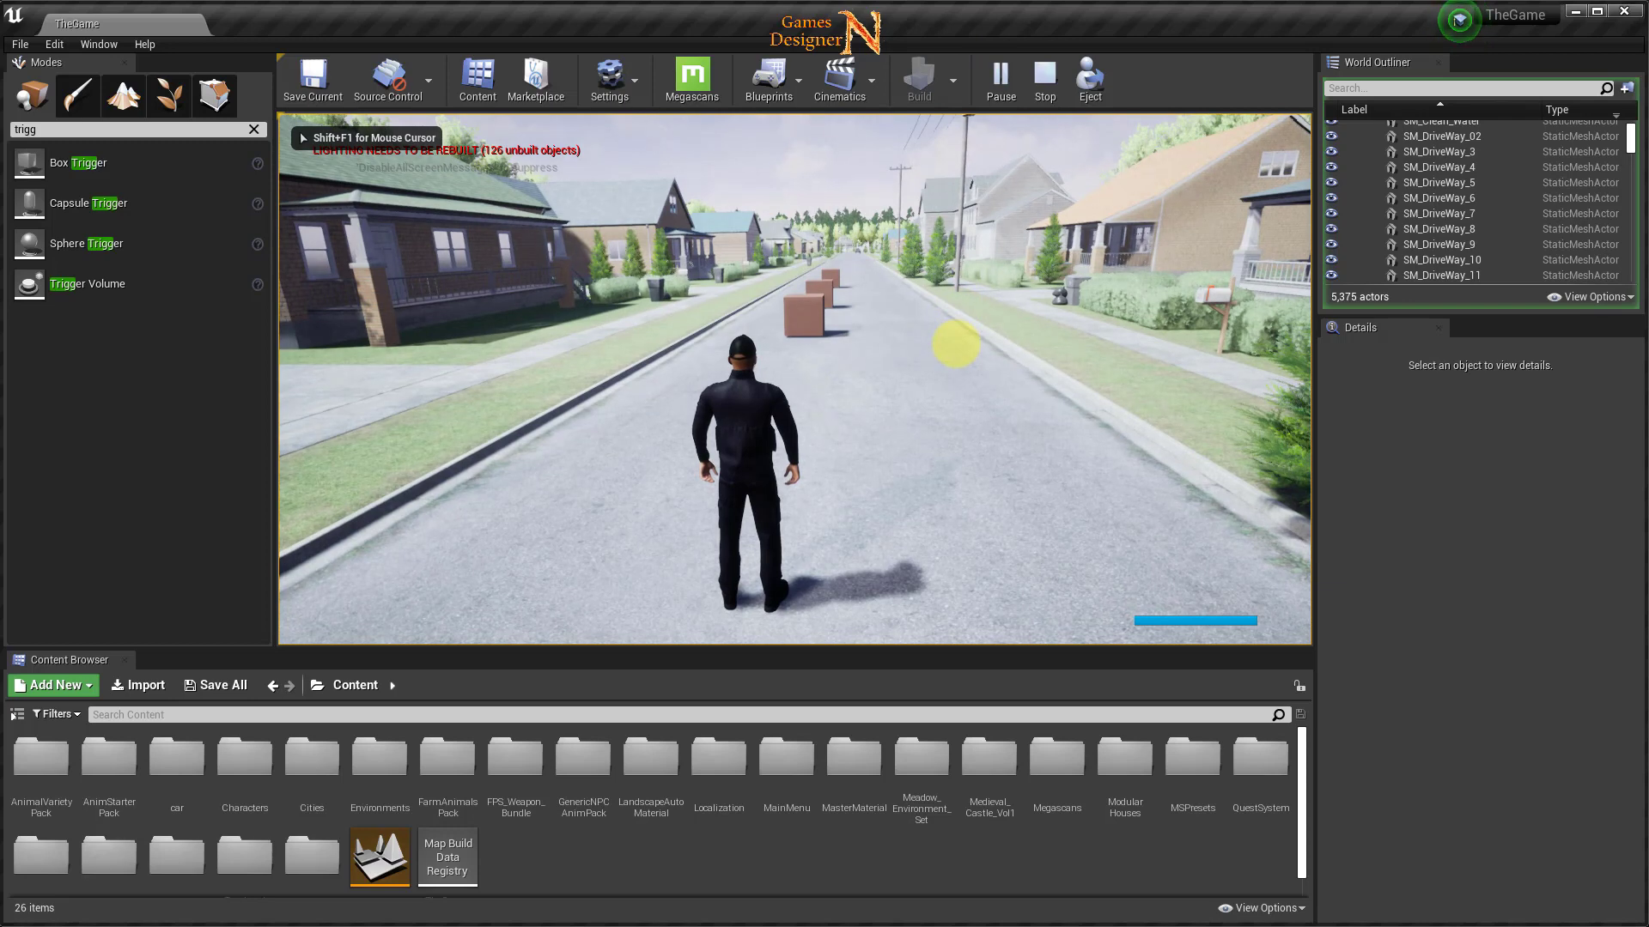
pyautogui.press('q')
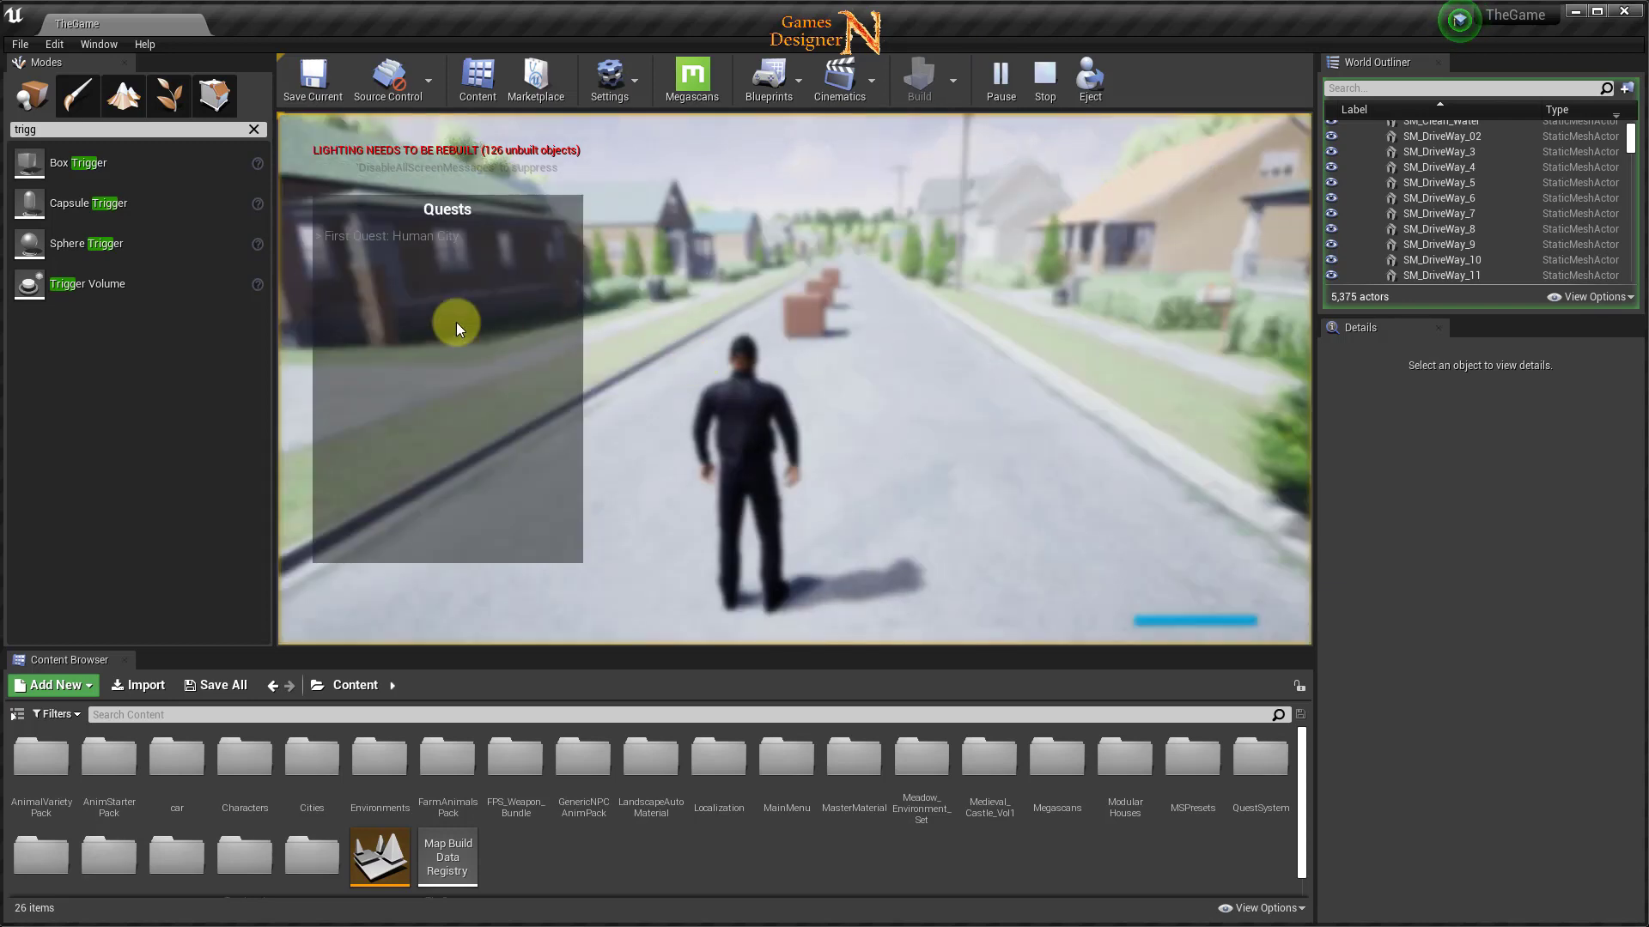
pyautogui.click(401, 238)
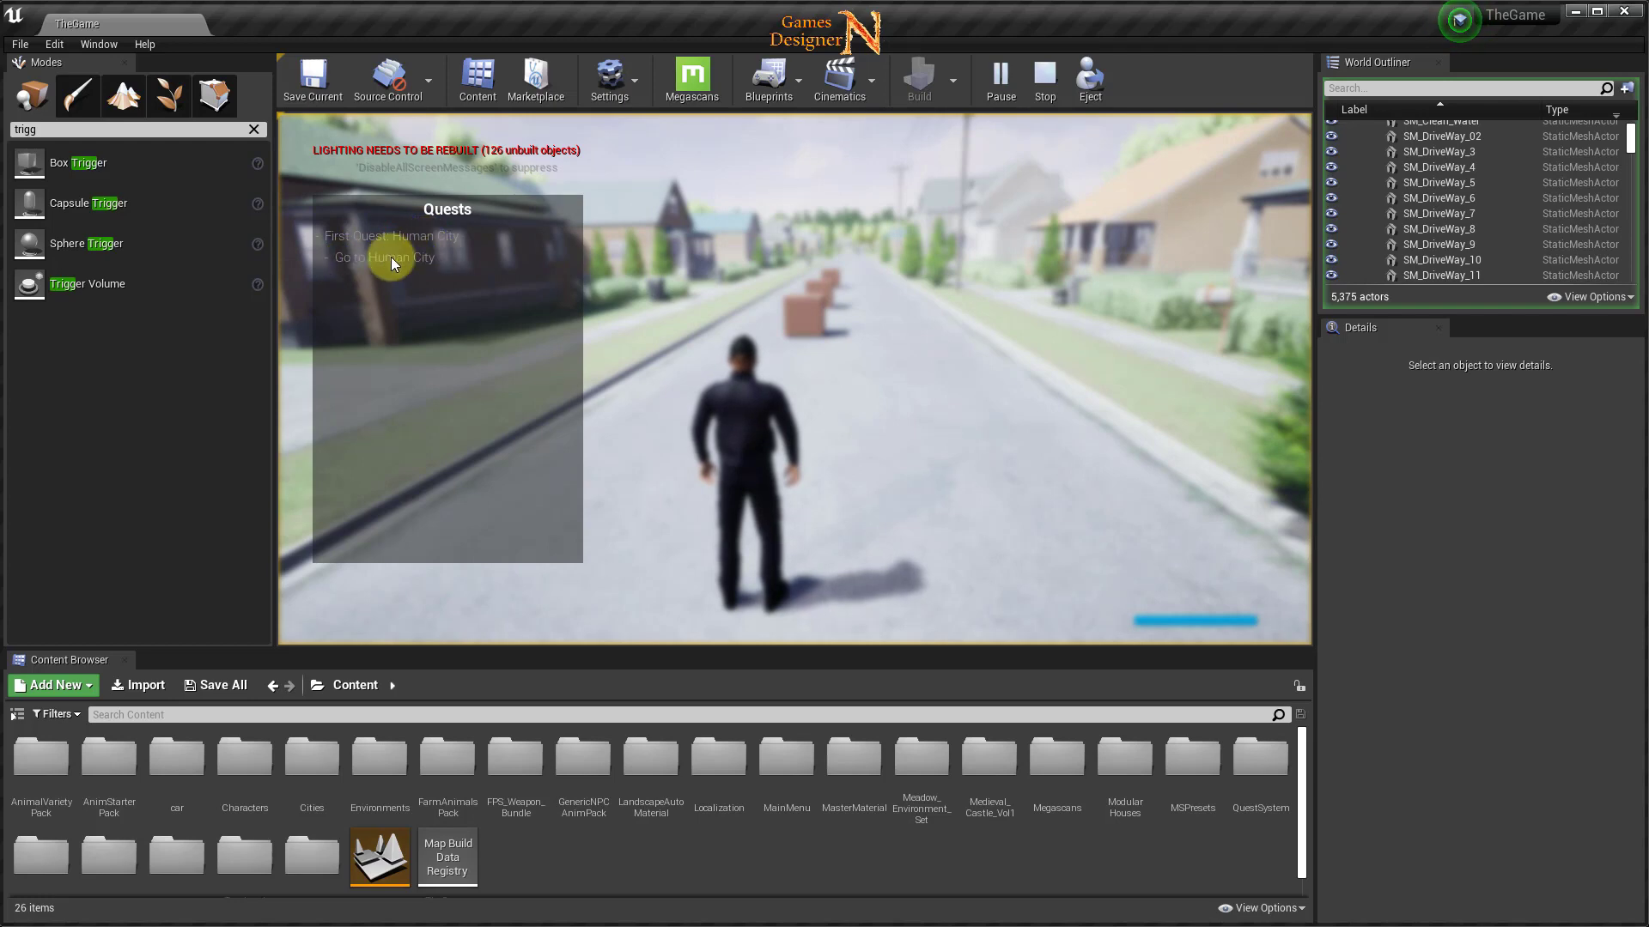
pyautogui.press('Tab')
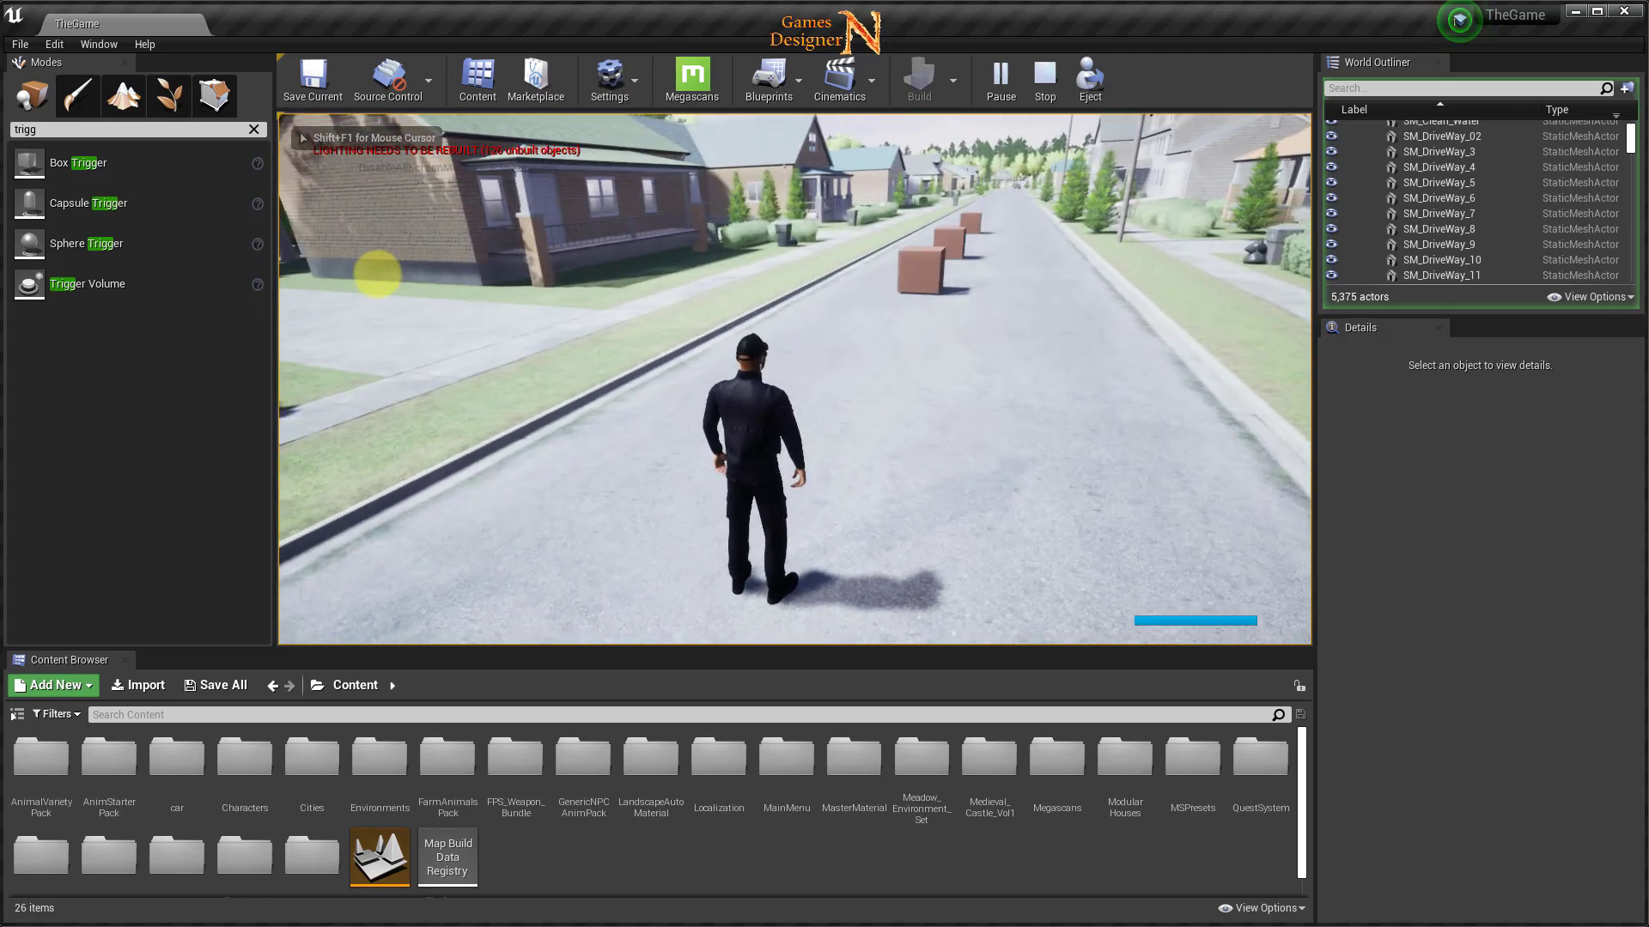
# Walk the character along the street, checking the quest list along the way.
pyautogui.press('w')
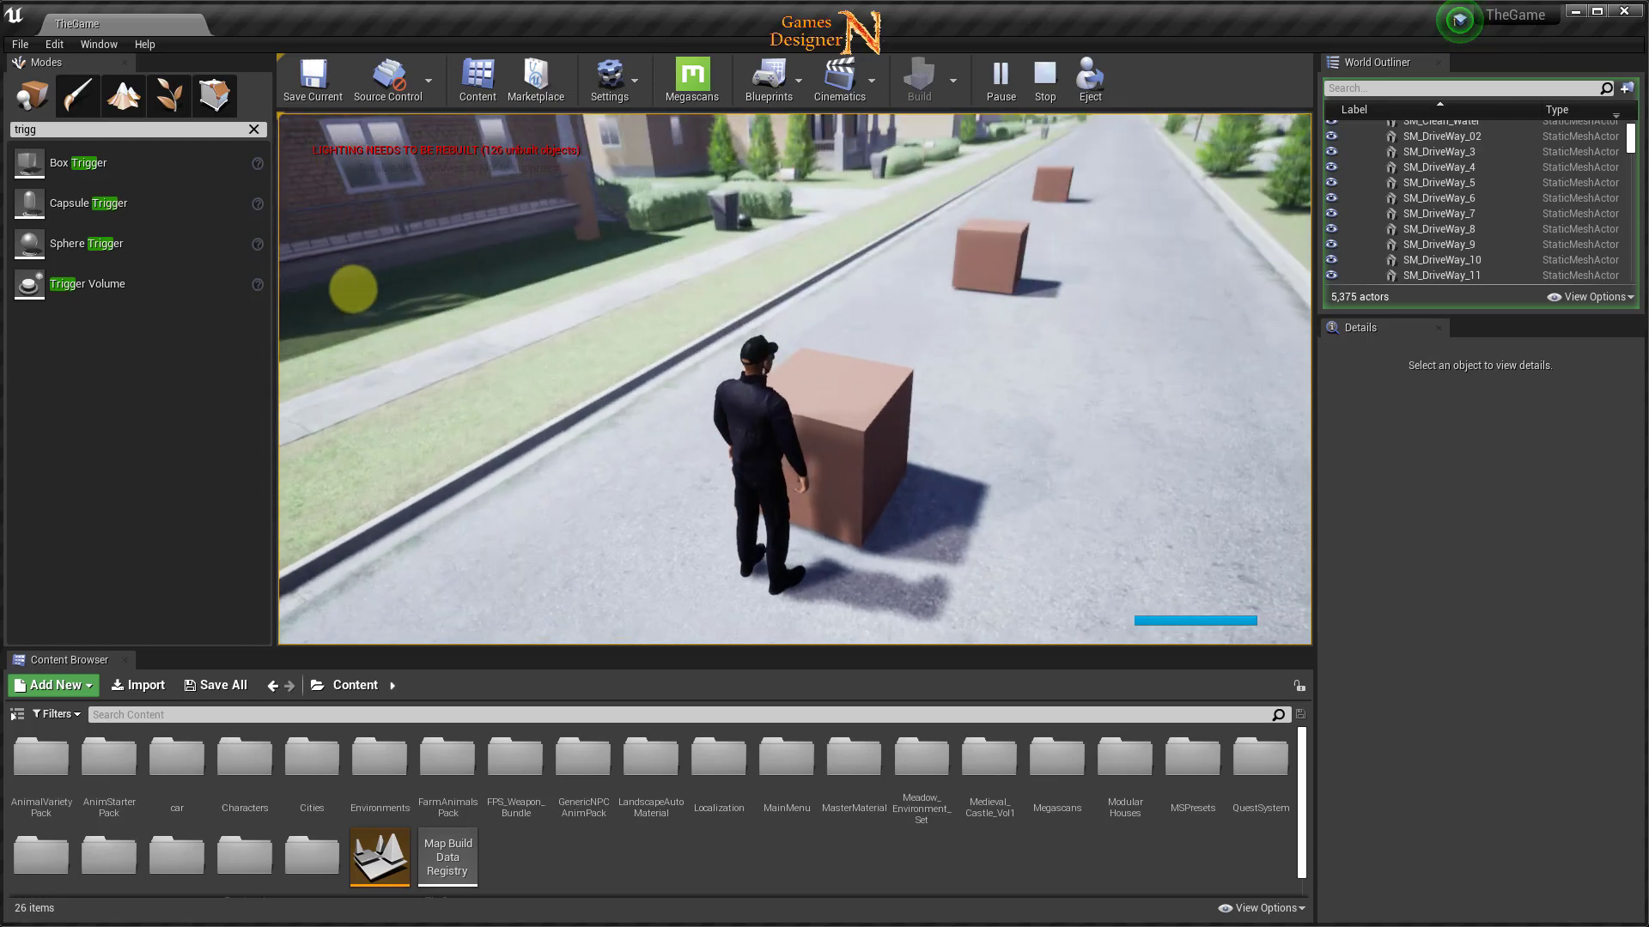
pyautogui.press('q')
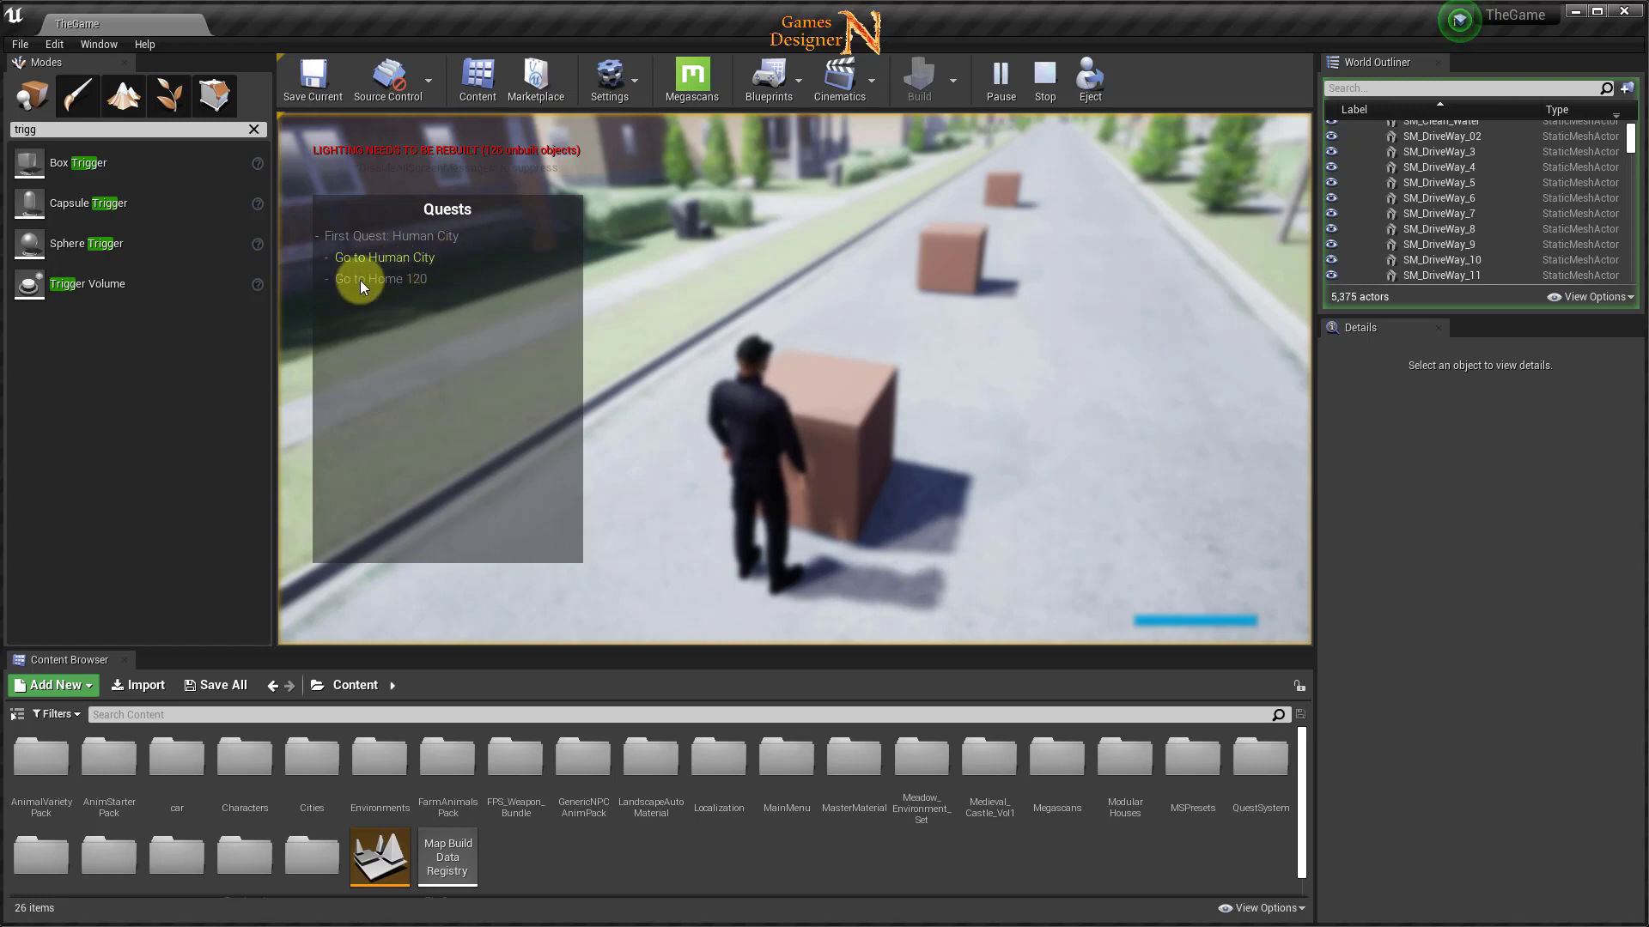
pyautogui.click(407, 280)
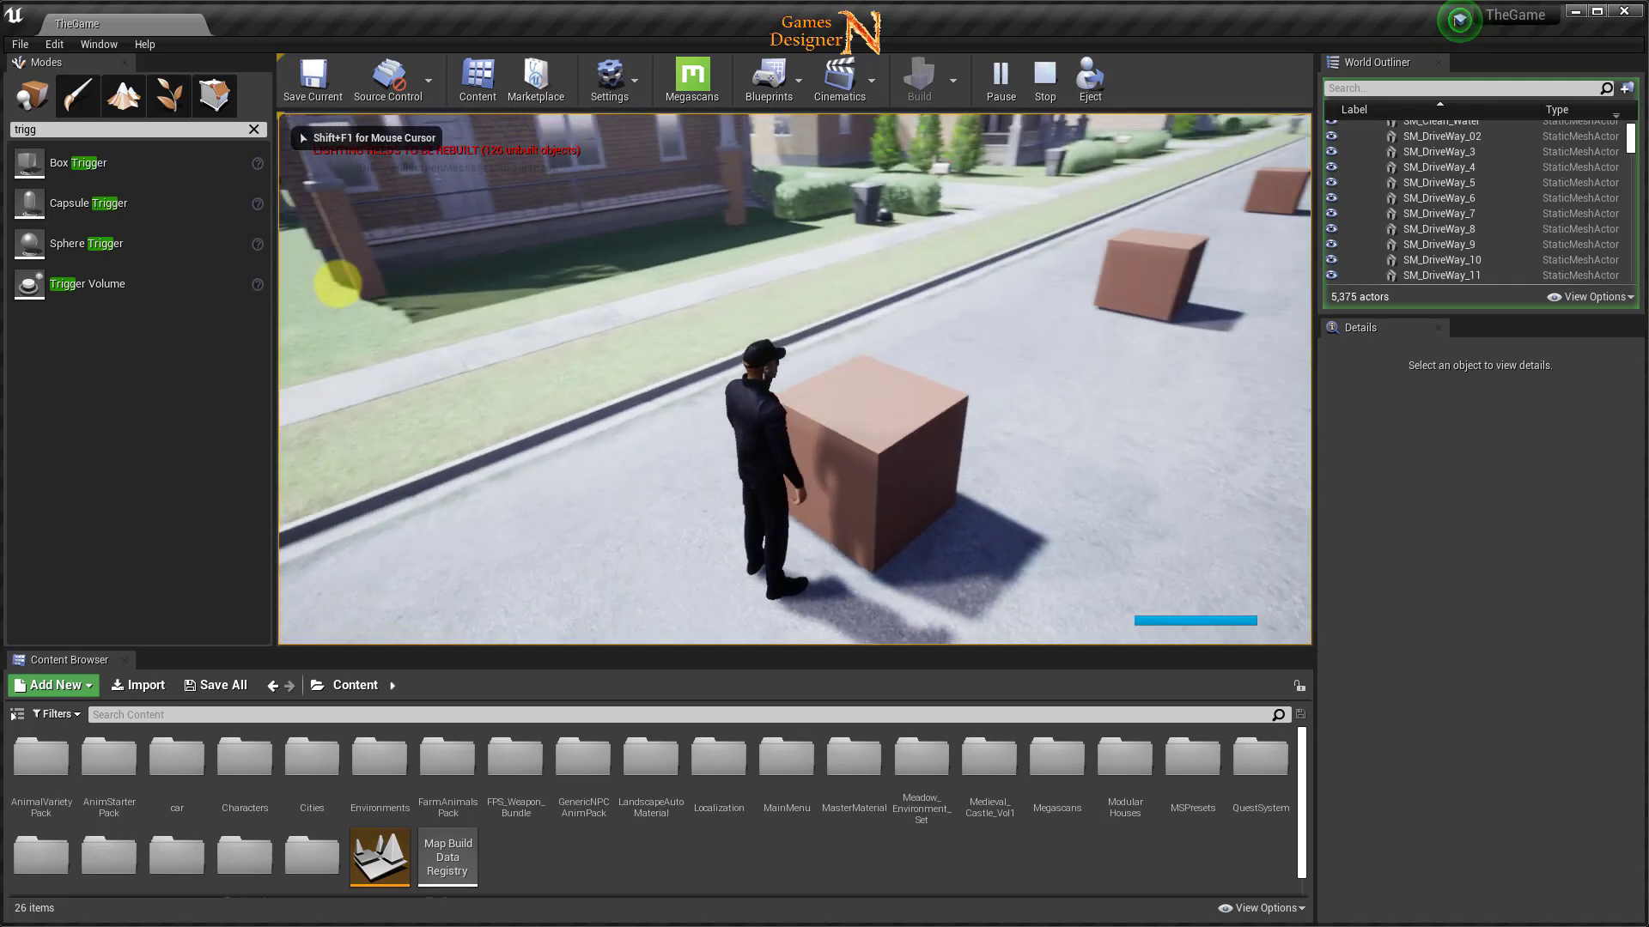
pyautogui.press('w')
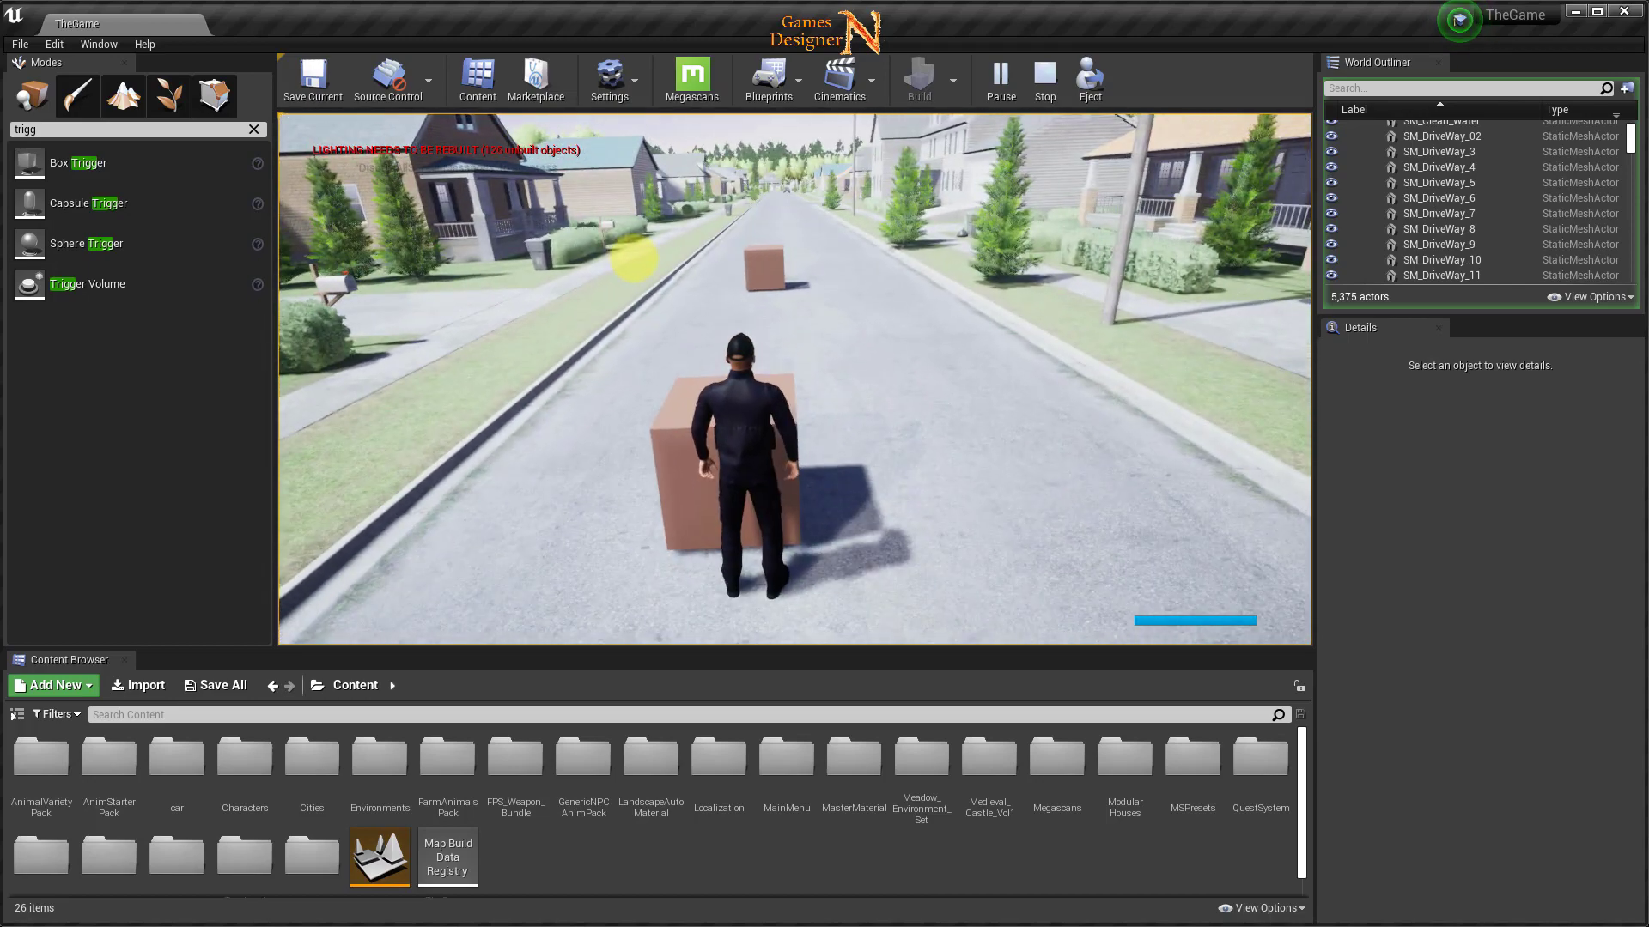
pyautogui.press('q')
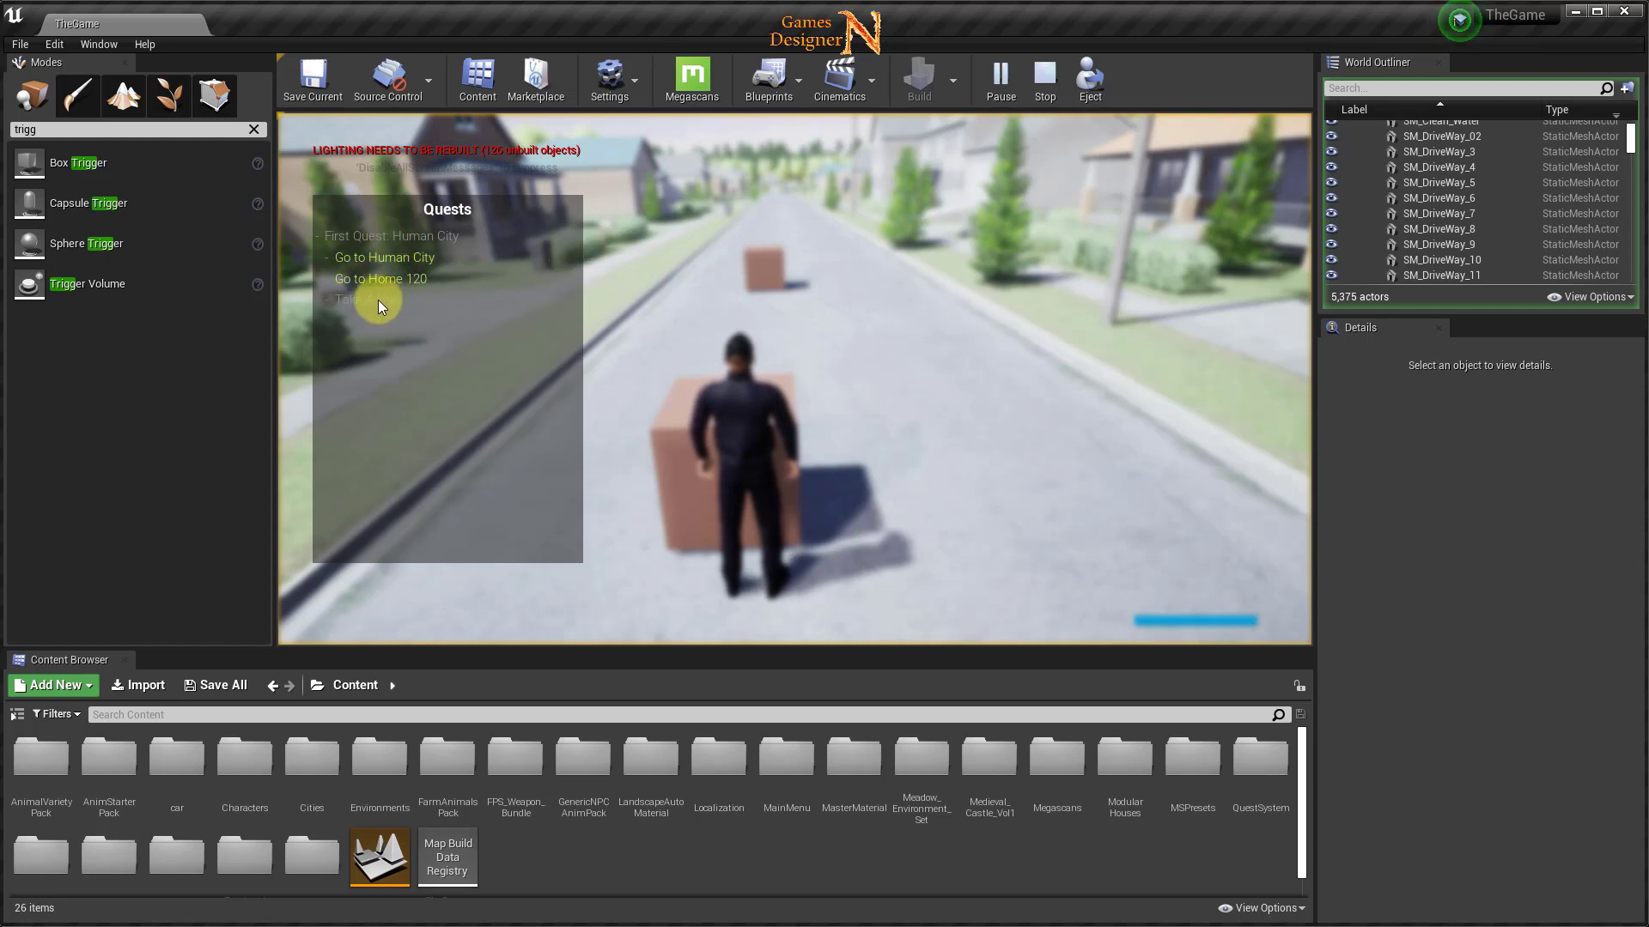
pyautogui.press('q')
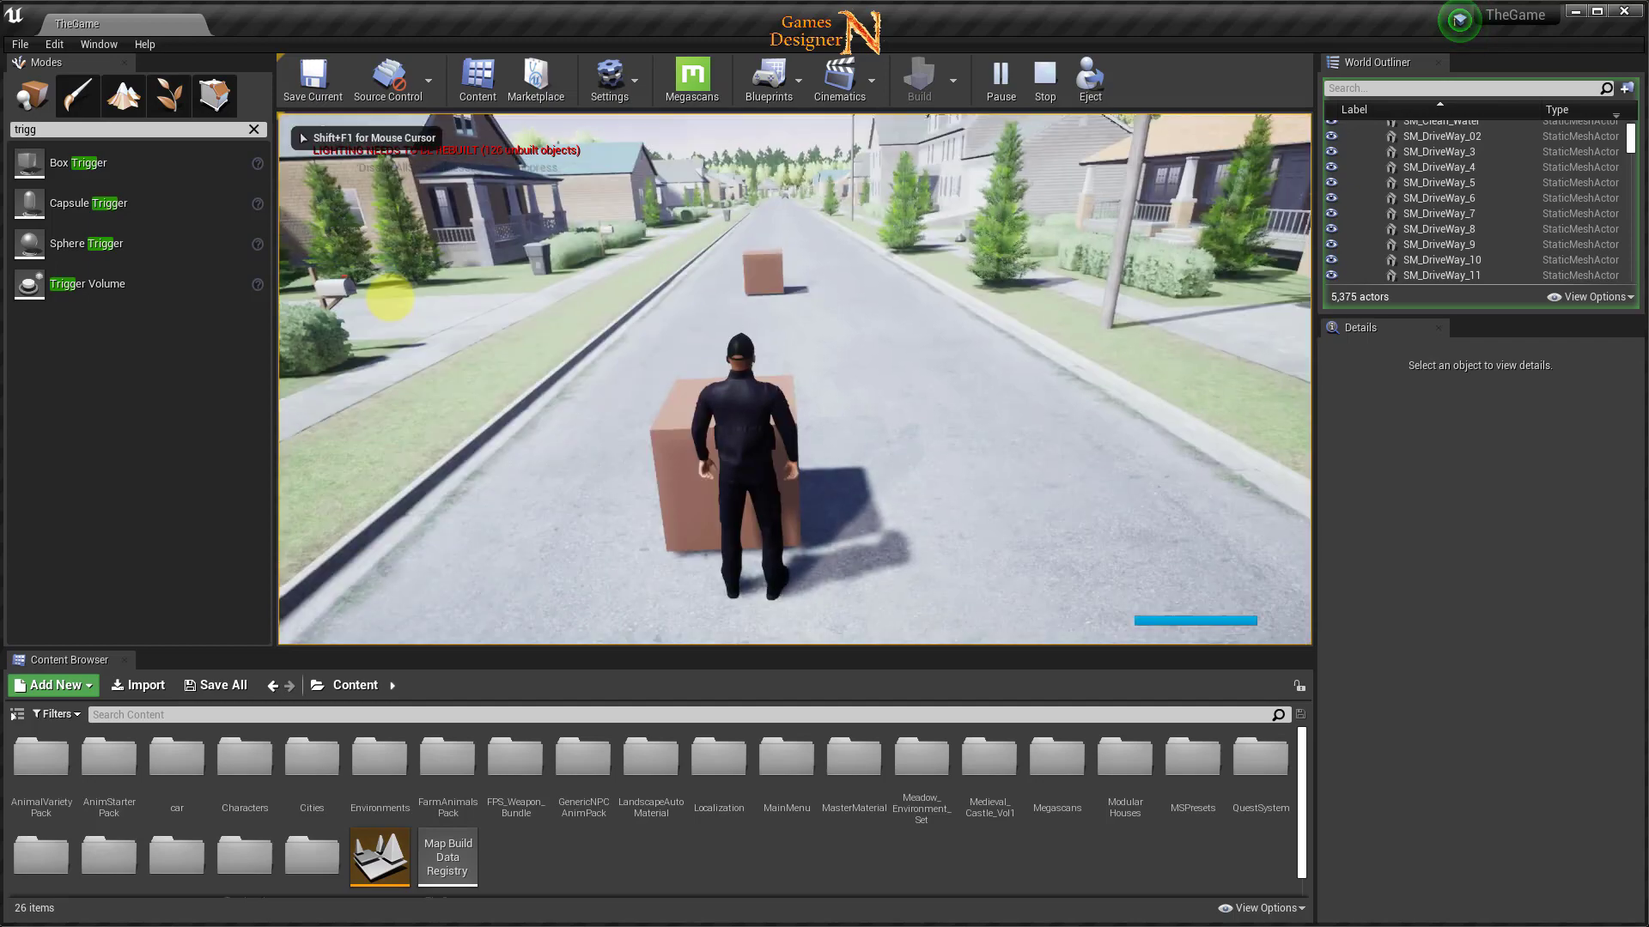
# Walk to the box and expand the quest to show its three objectives.
pyautogui.press('w')
pyautogui.press('w')
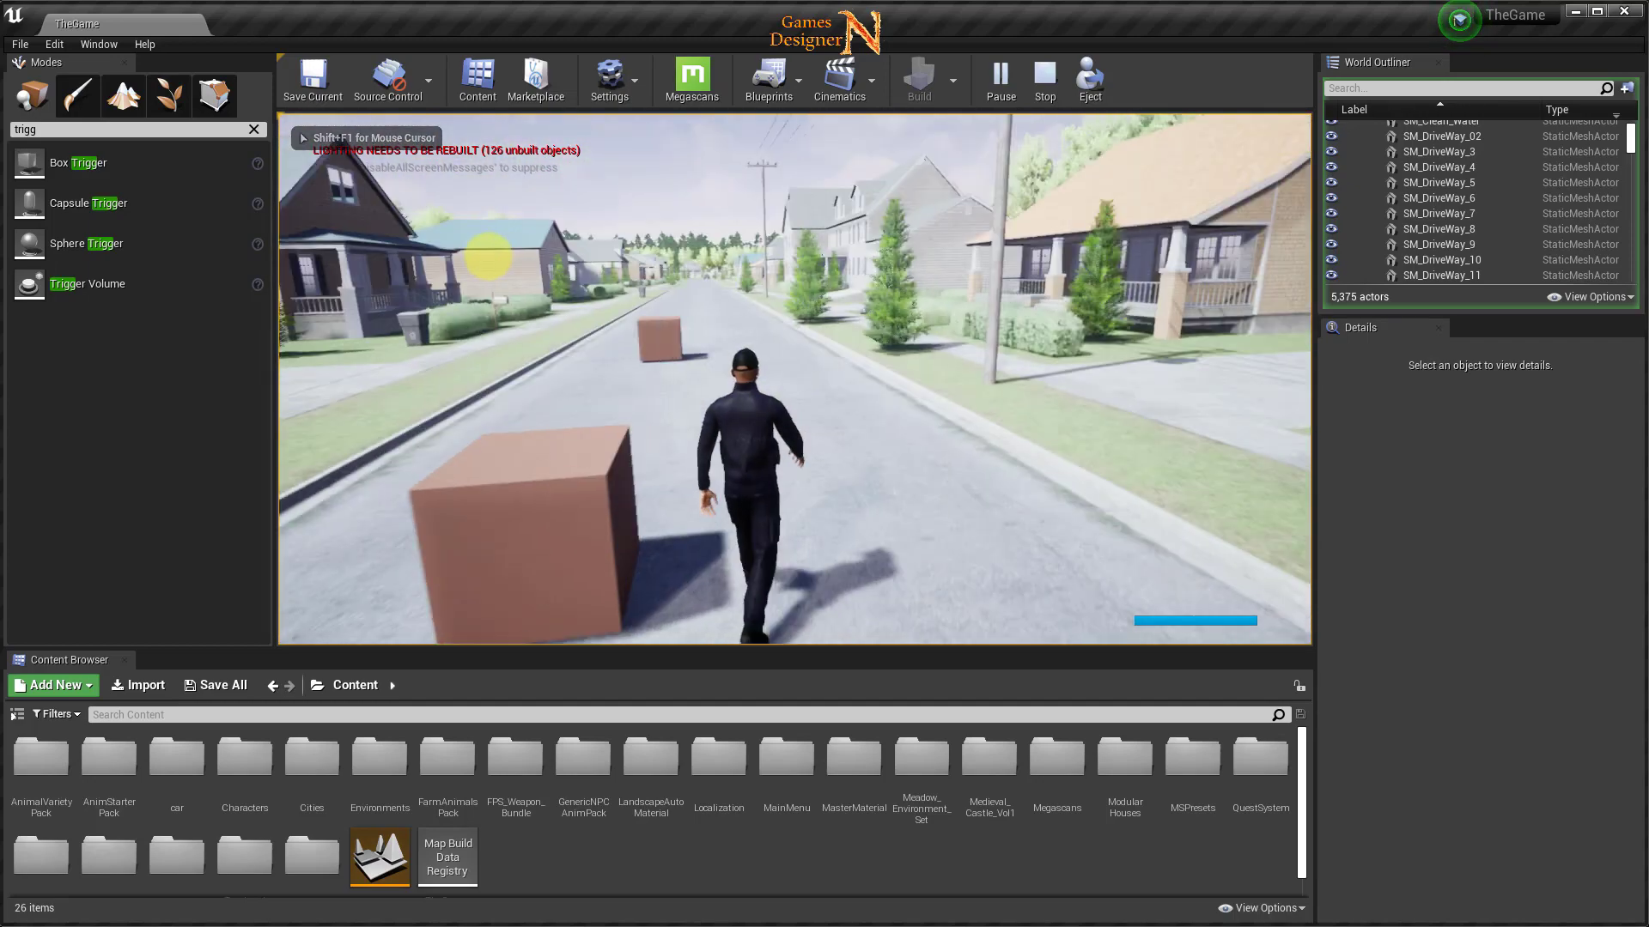
pyautogui.press('w')
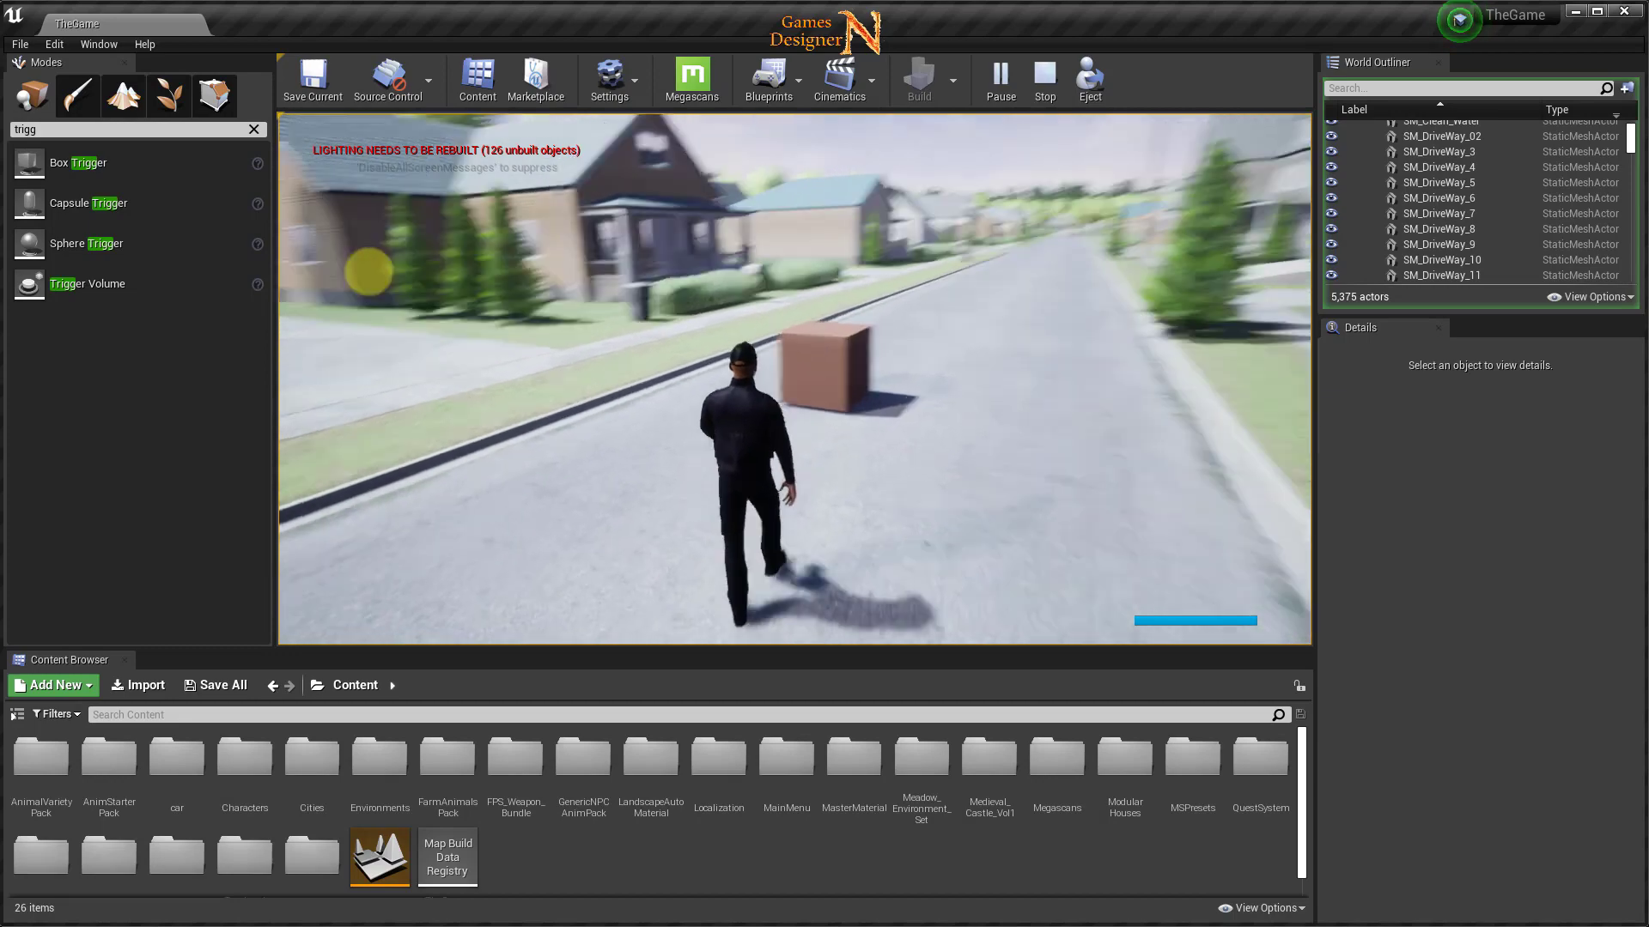
pyautogui.press('w')
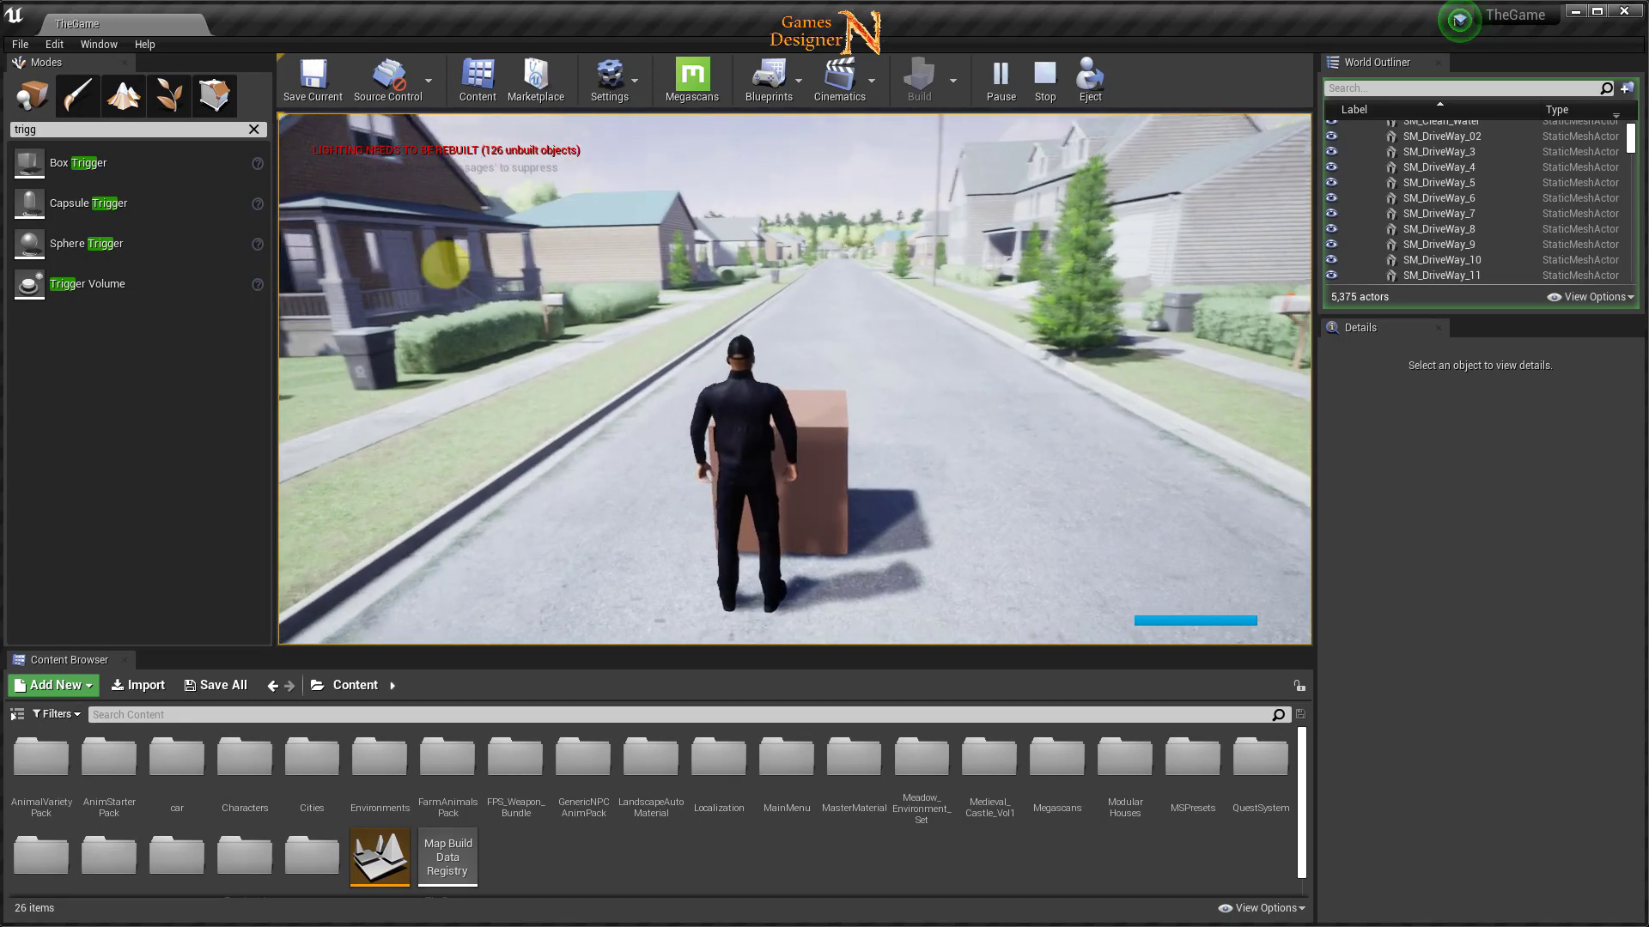
pyautogui.press('q')
pyautogui.click(411, 235)
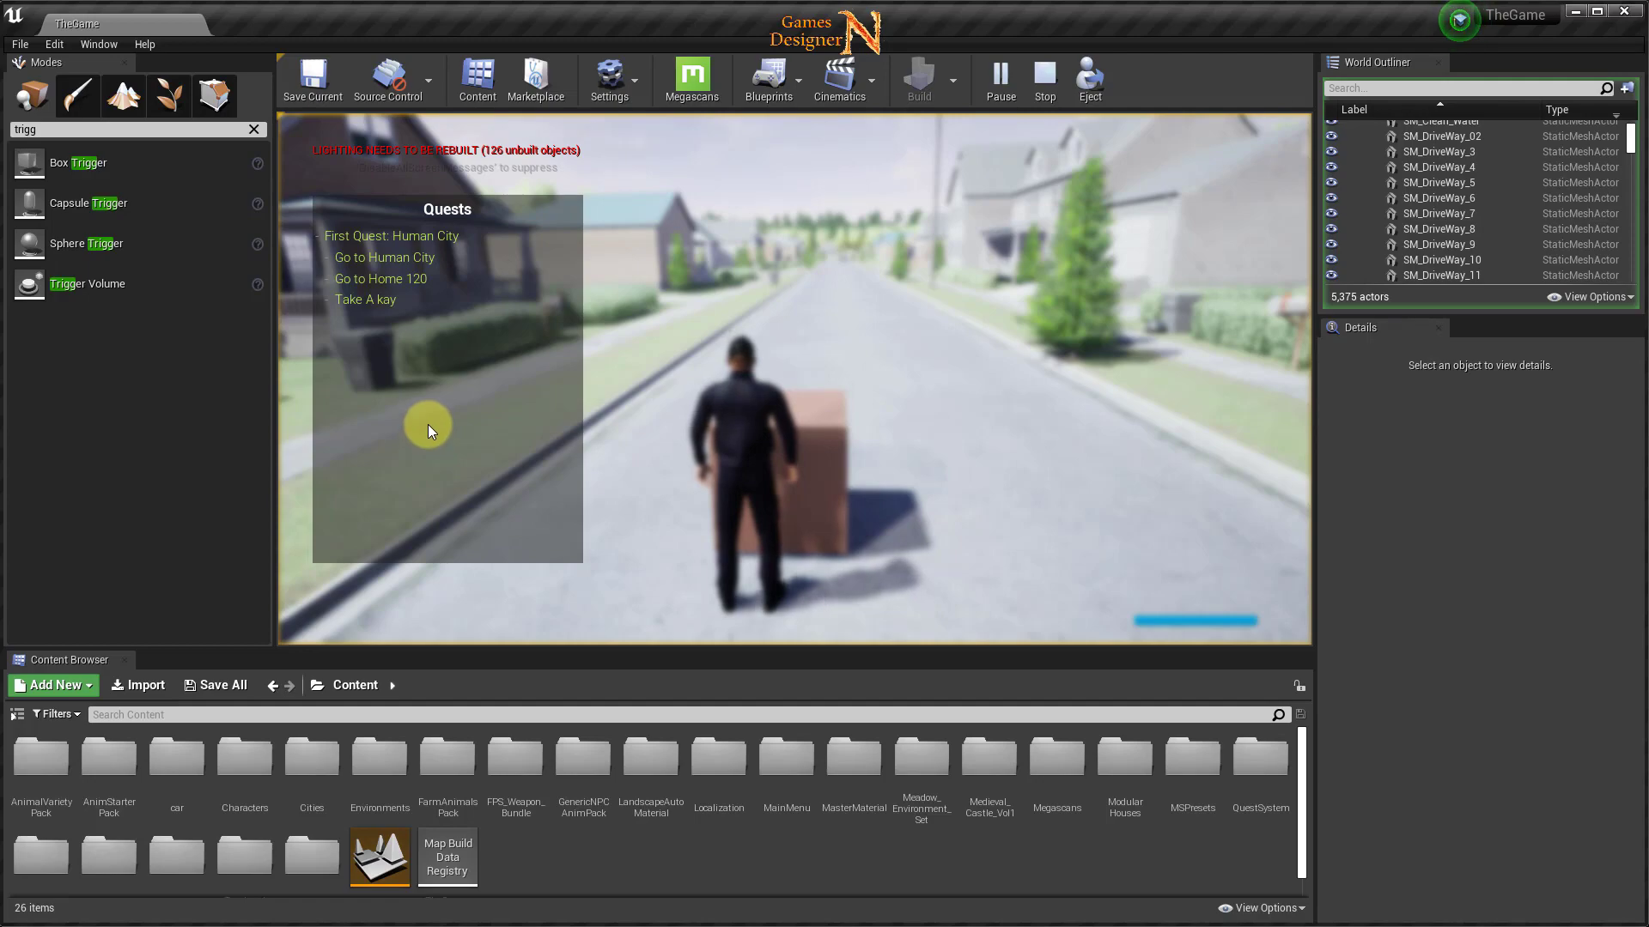
pyautogui.press('Escape')
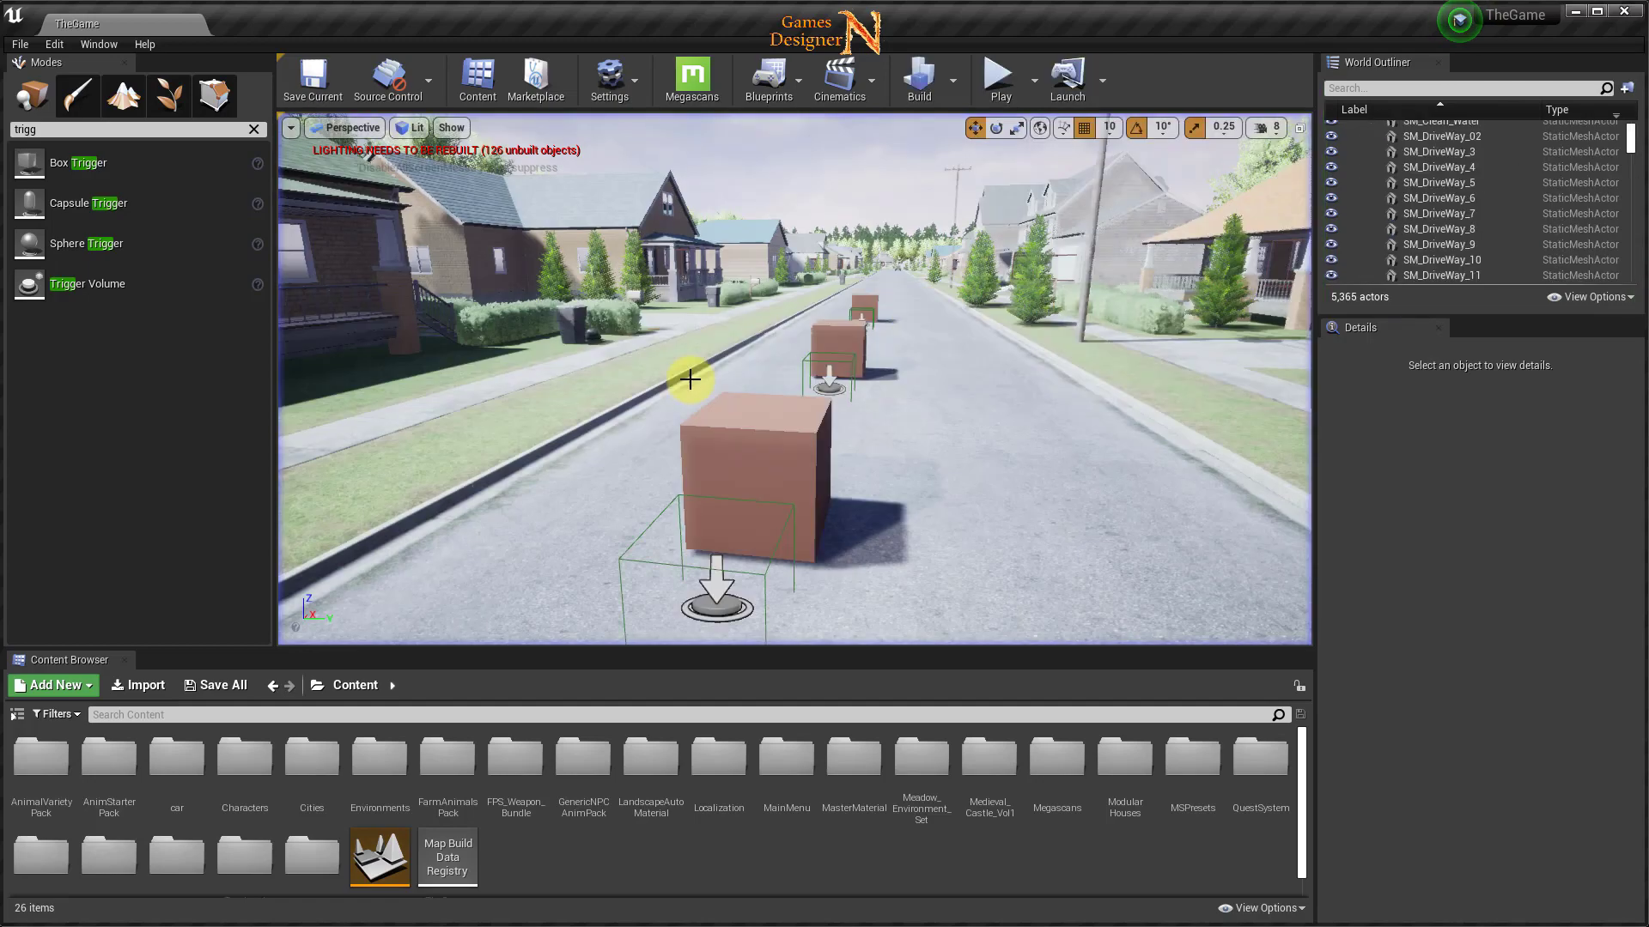
pyautogui.scroll(-5, 893, 393)
pyautogui.moveTo(886, 371)
pyautogui.mouseDown(button='right')
pyautogui.moveTo(849, 354)
pyautogui.moveTo(749, 391)
pyautogui.moveTo(732, 416)
pyautogui.mouseUp(button='right')
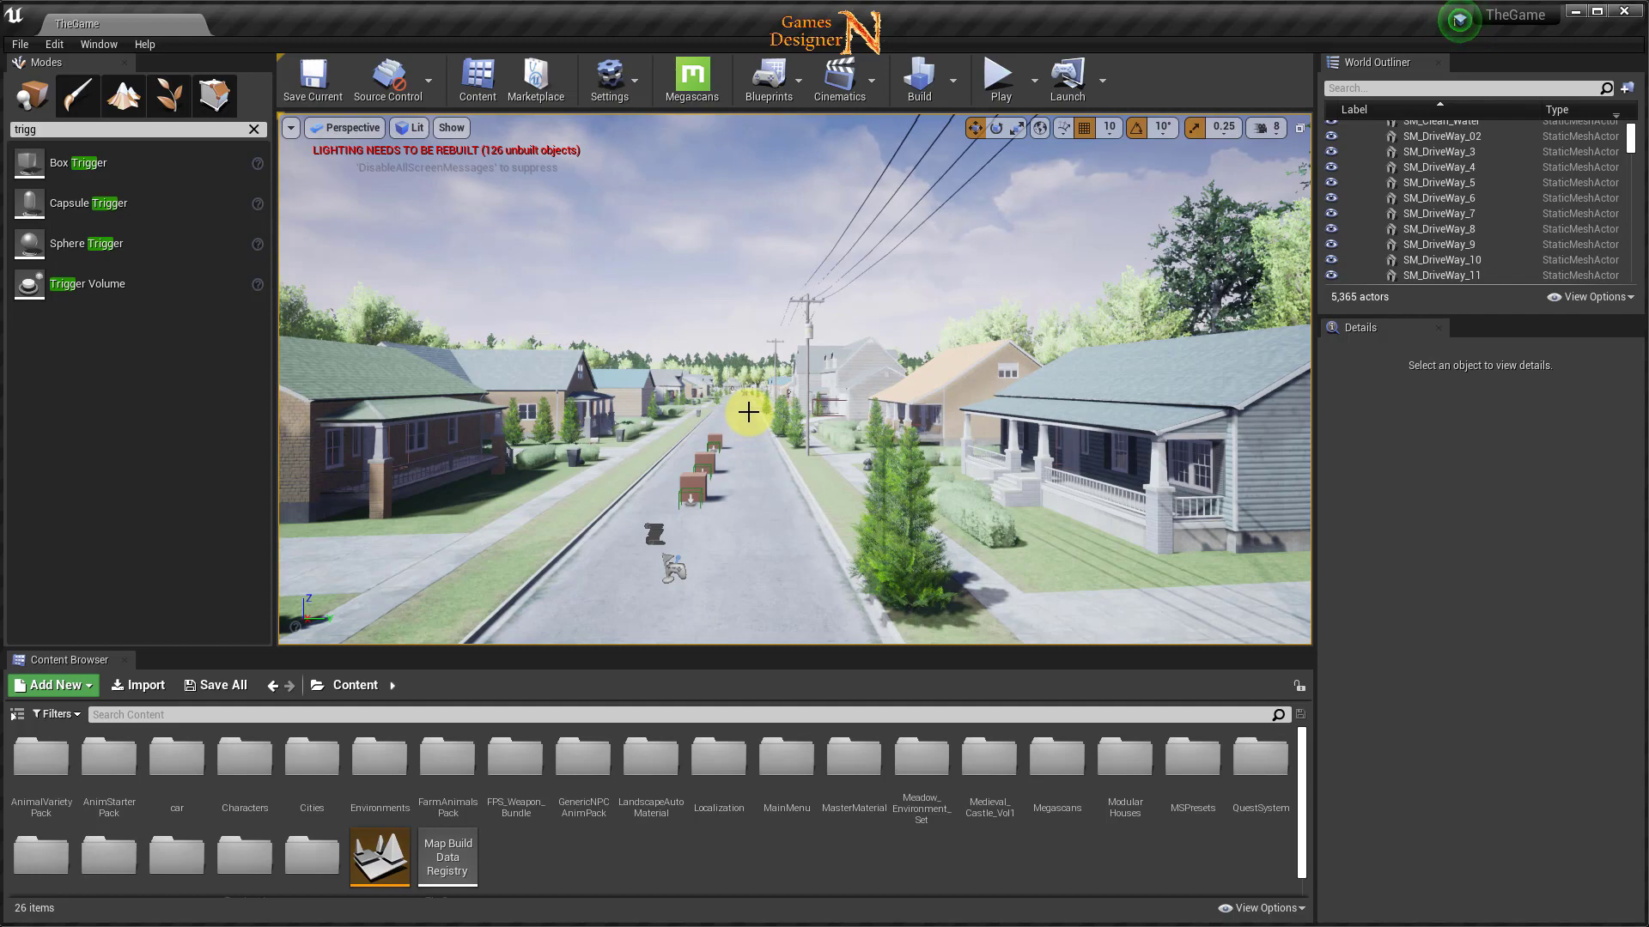
pyautogui.moveTo(733, 486)
pyautogui.mouseDown(button='right')
pyautogui.moveTo(718, 510)
pyautogui.moveTo(710, 470)
pyautogui.mouseUp(button='right')
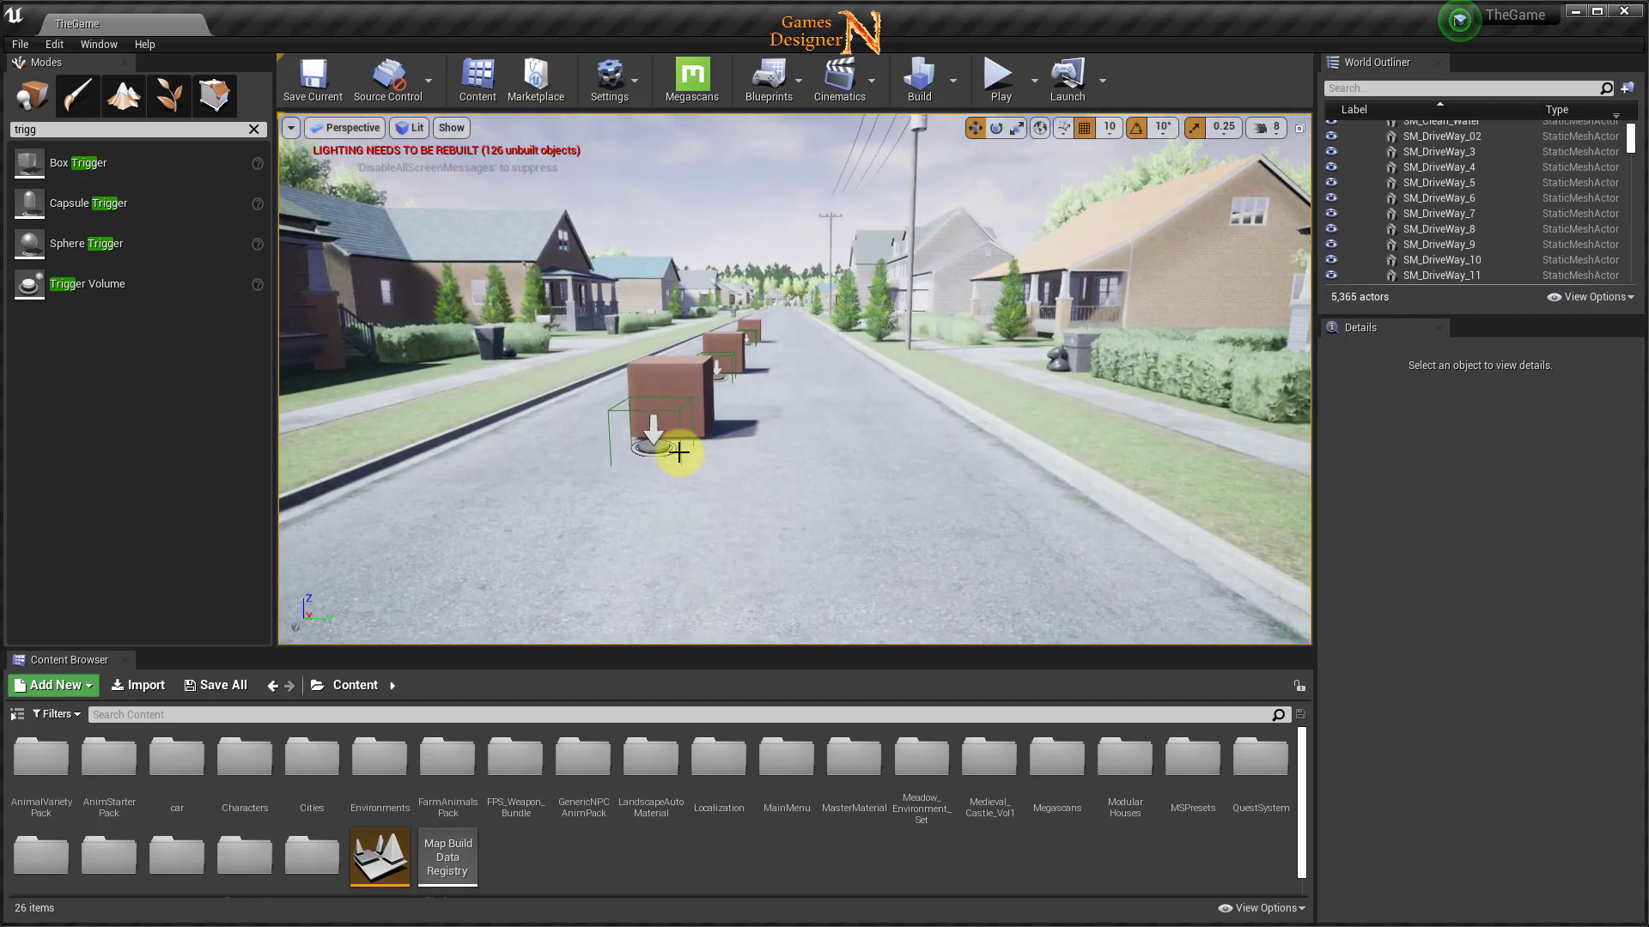
# Enlarge the Go to Human City and Go To Home 120 trigger boxes around their crates.
pyautogui.click(655, 434)
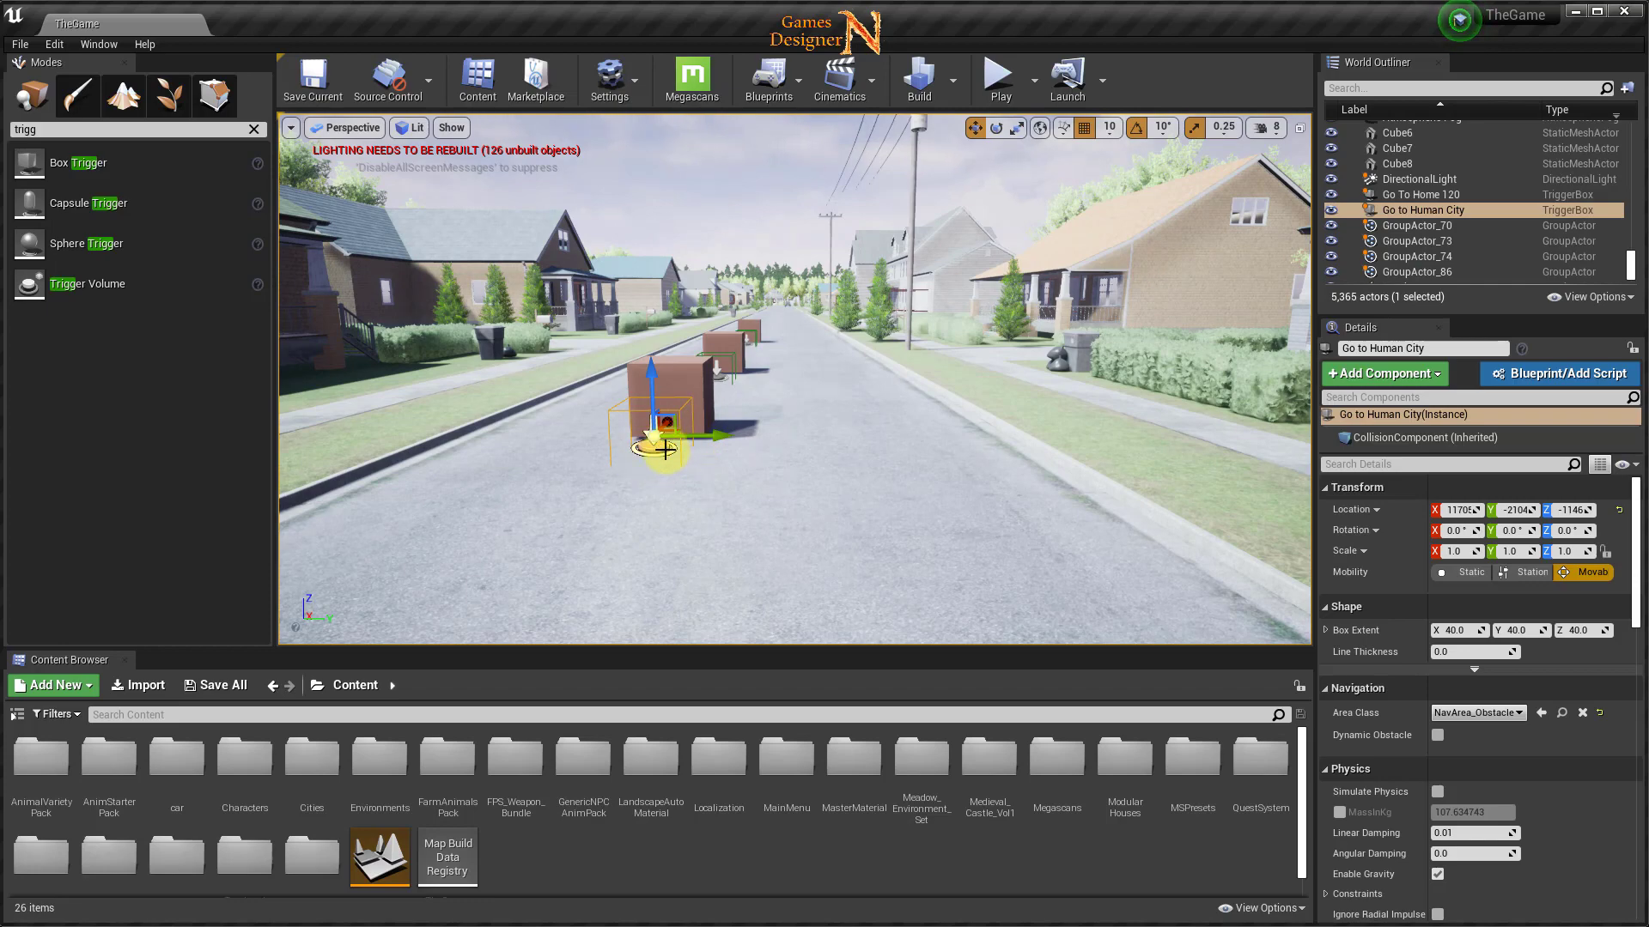
pyautogui.moveTo(630, 439)
pyautogui.mouseDown(button='right')
pyautogui.moveTo(702, 493)
pyautogui.moveTo(708, 449)
pyautogui.mouseUp(button='right')
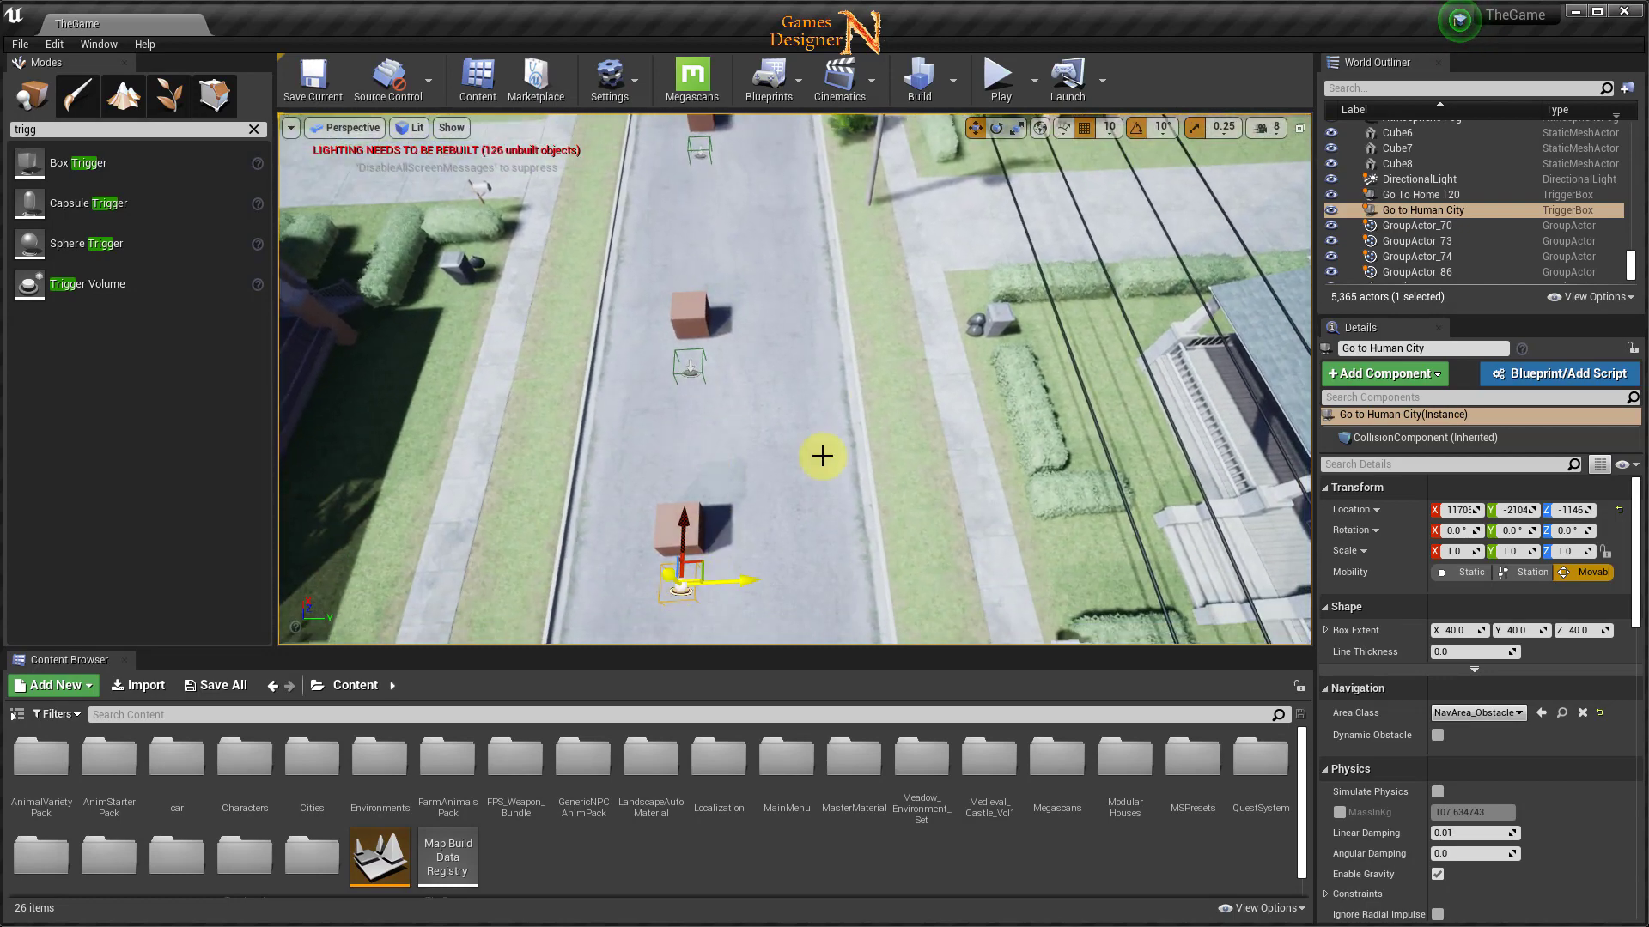
pyautogui.click(1019, 135)
pyautogui.moveTo(777, 569); pyautogui.dragTo(209, 456)
pyautogui.click(691, 368)
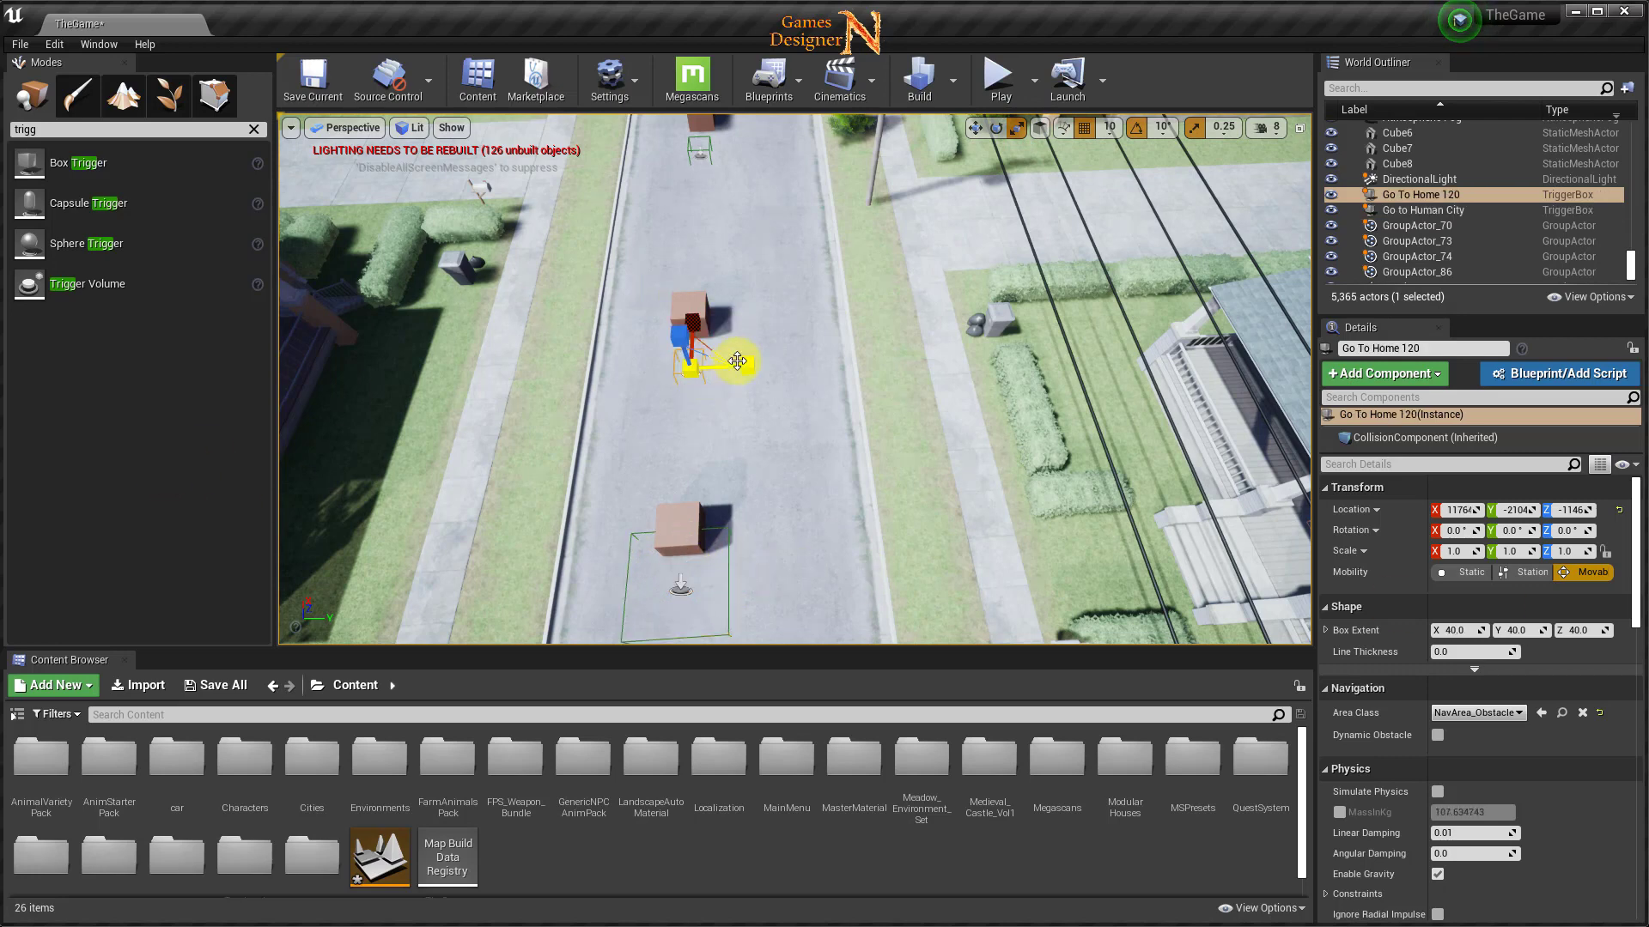
pyautogui.moveTo(850, 346); pyautogui.dragTo(986, 322)
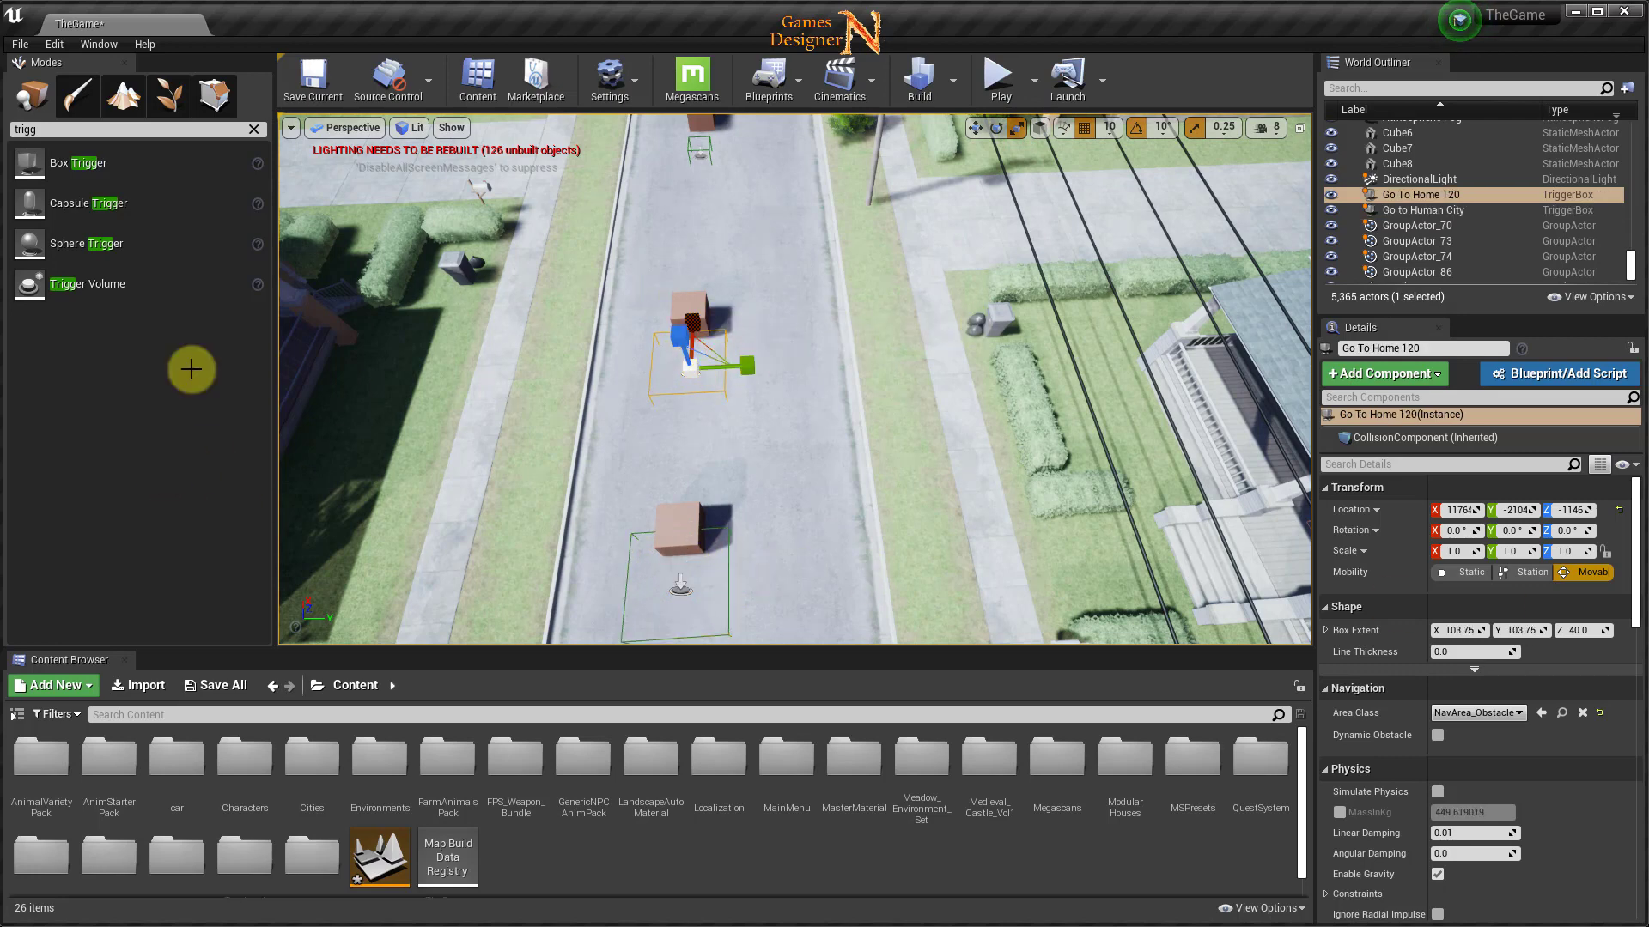
# Enlarge the Take A key trigger to 87.5 extent and nudge it onto its crate.
pyautogui.click(691, 152)
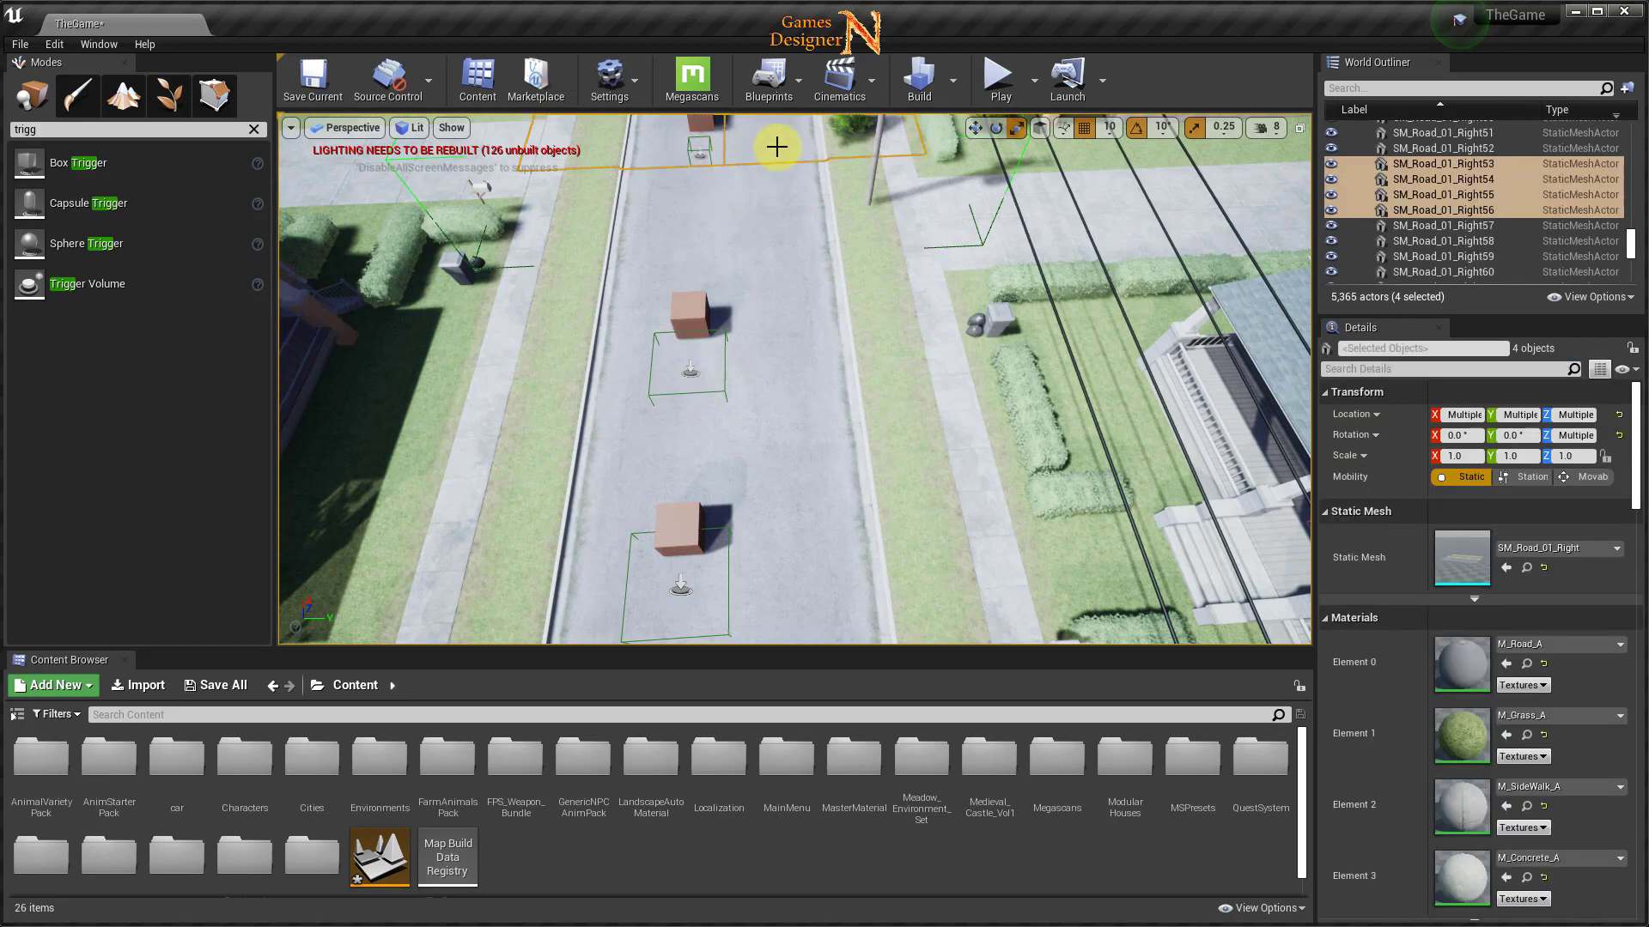
pyautogui.click(704, 148)
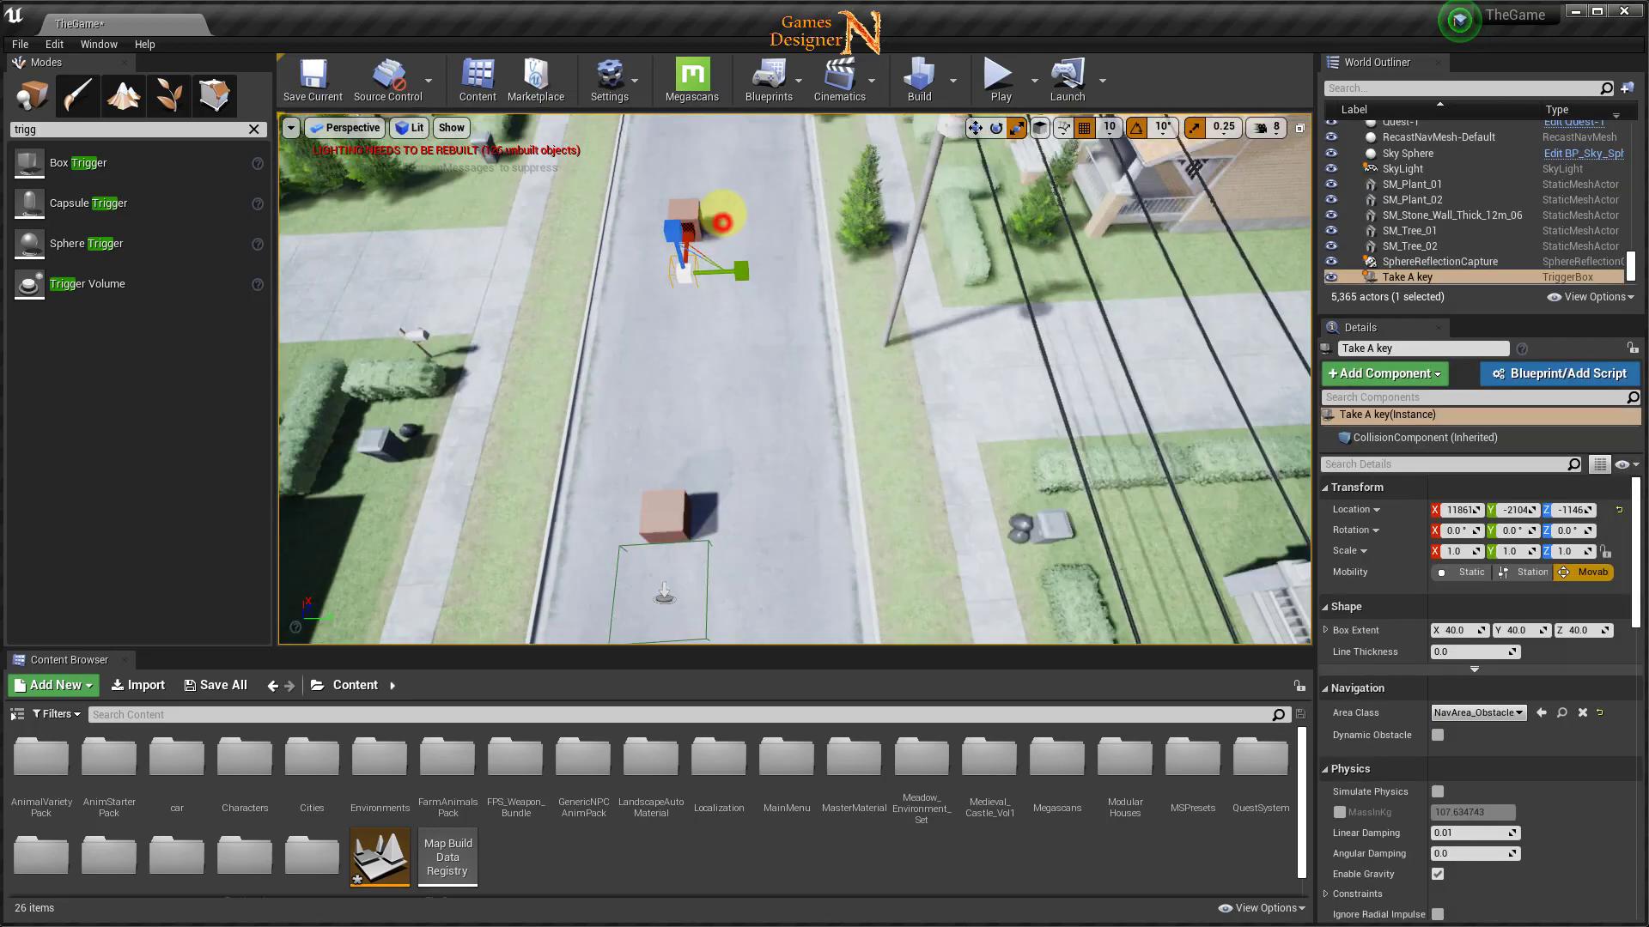
pyautogui.moveTo(714, 186); pyautogui.dragTo(601, 519, button='right')
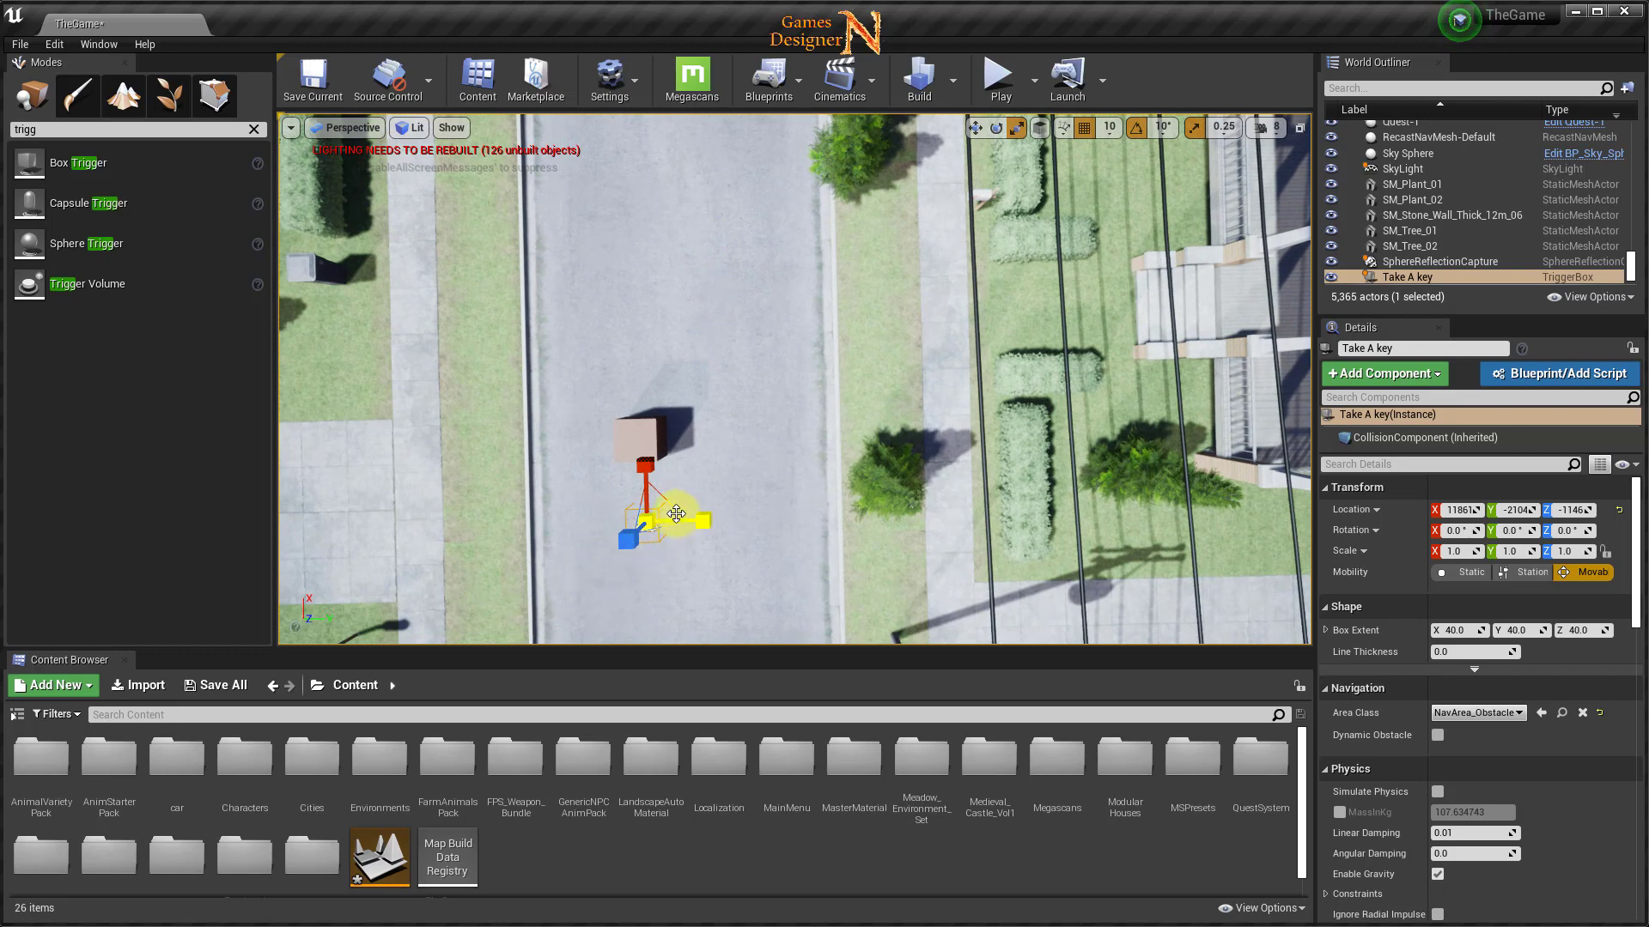
pyautogui.moveTo(677, 512); pyautogui.dragTo(1507, 253)
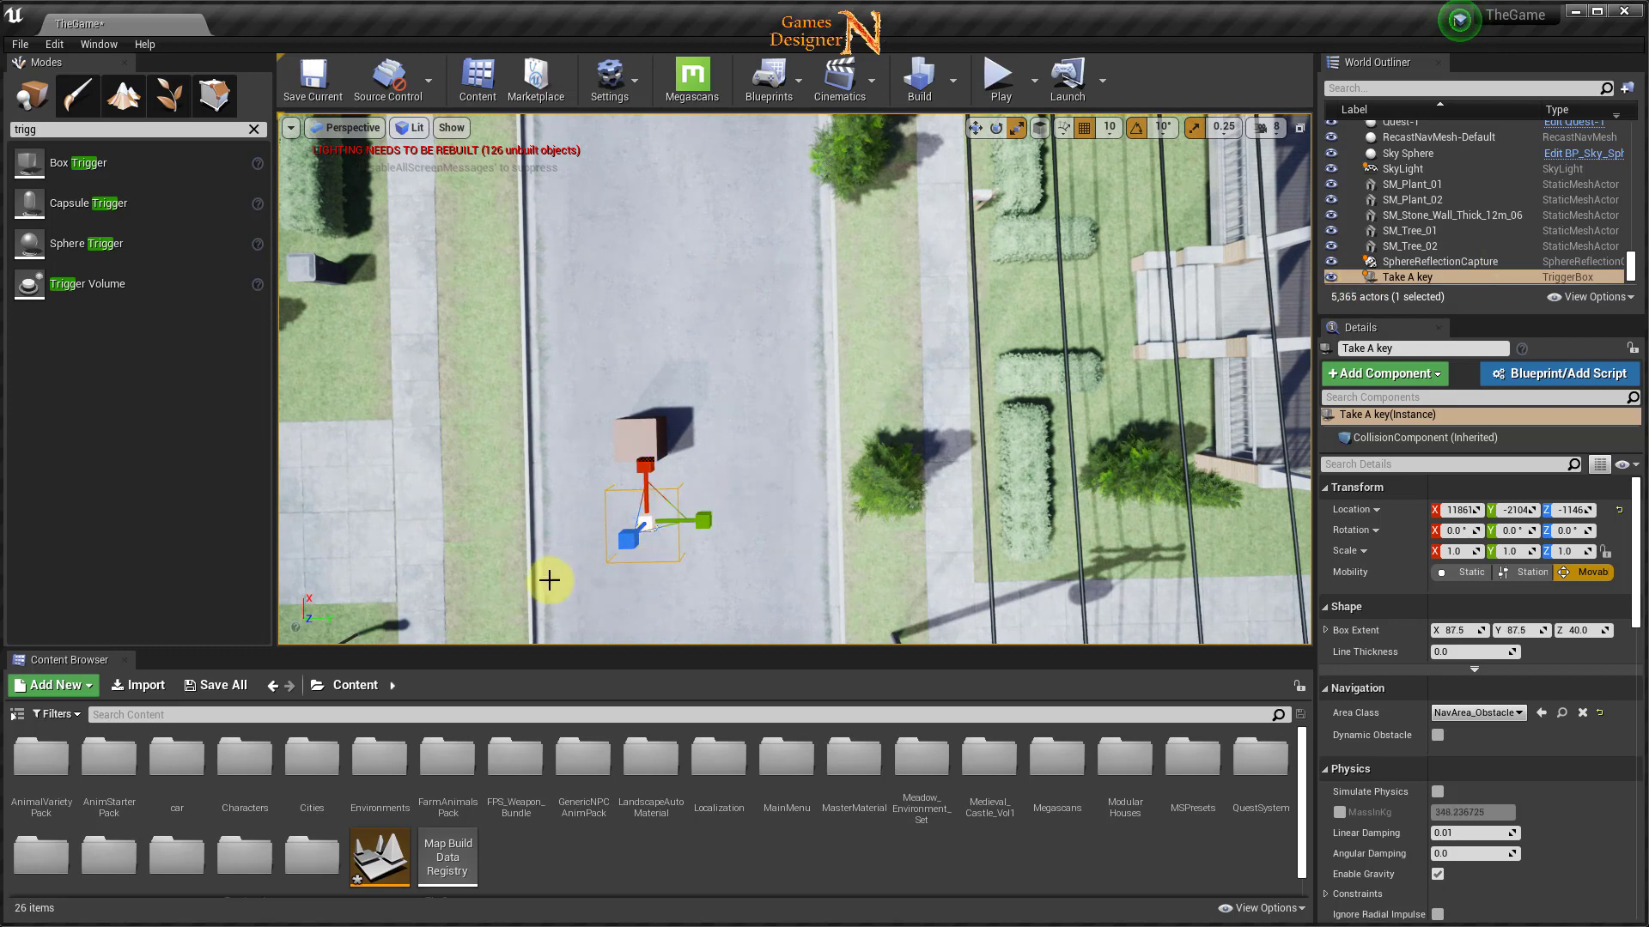
pyautogui.click(975, 127)
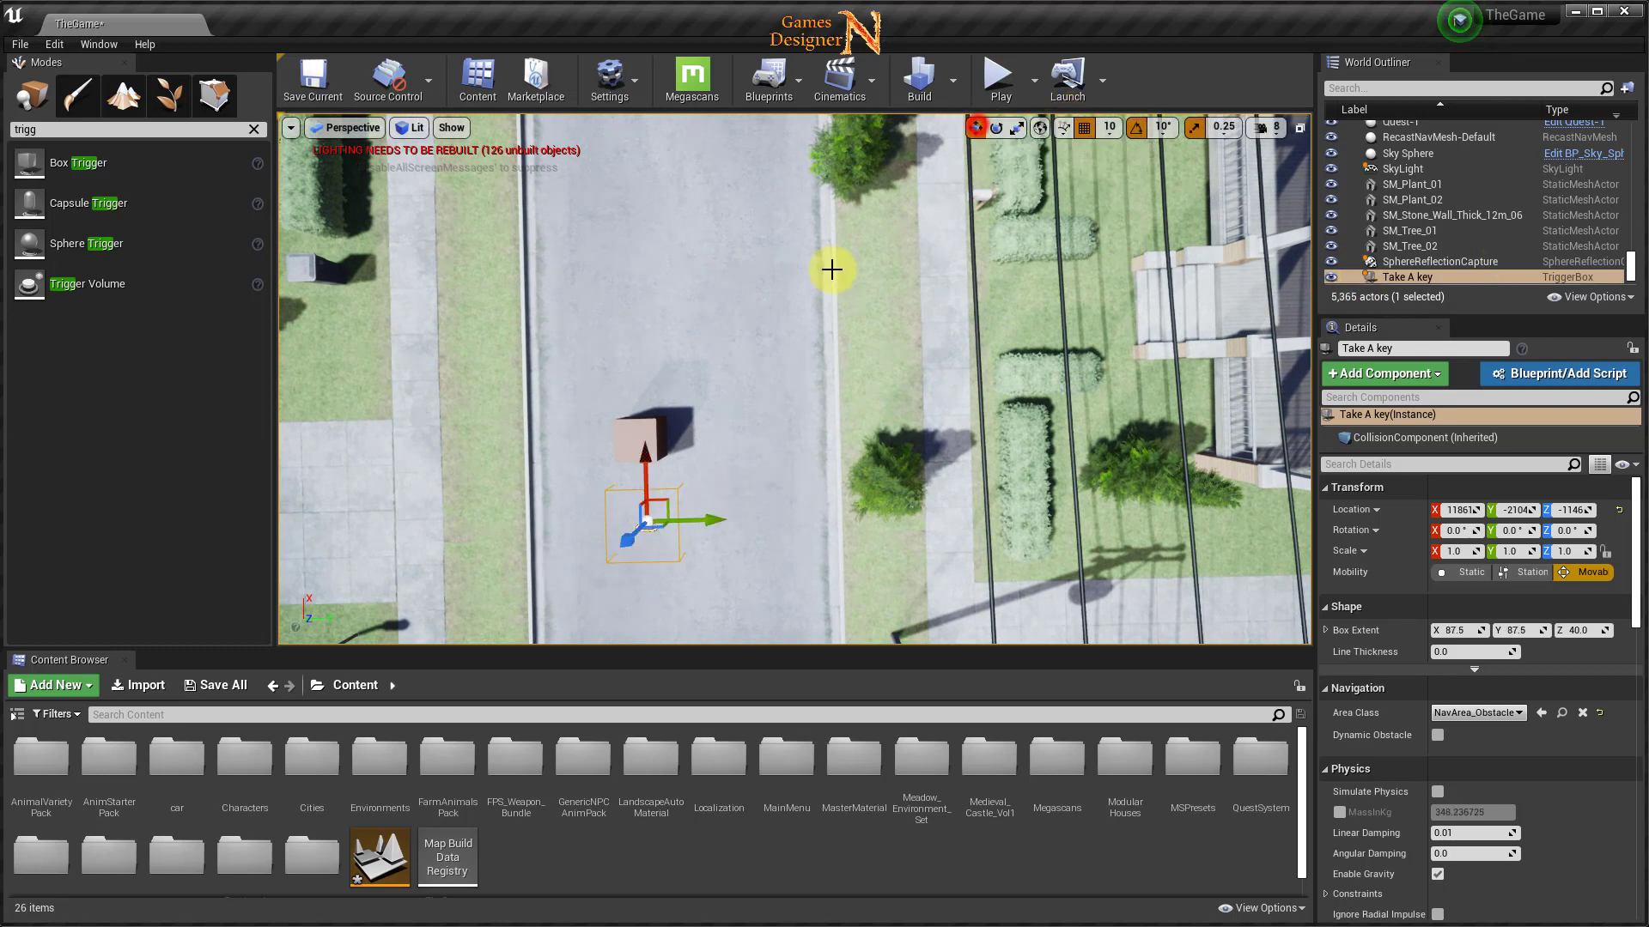
pyautogui.moveTo(645, 466); pyautogui.dragTo(647, 447)
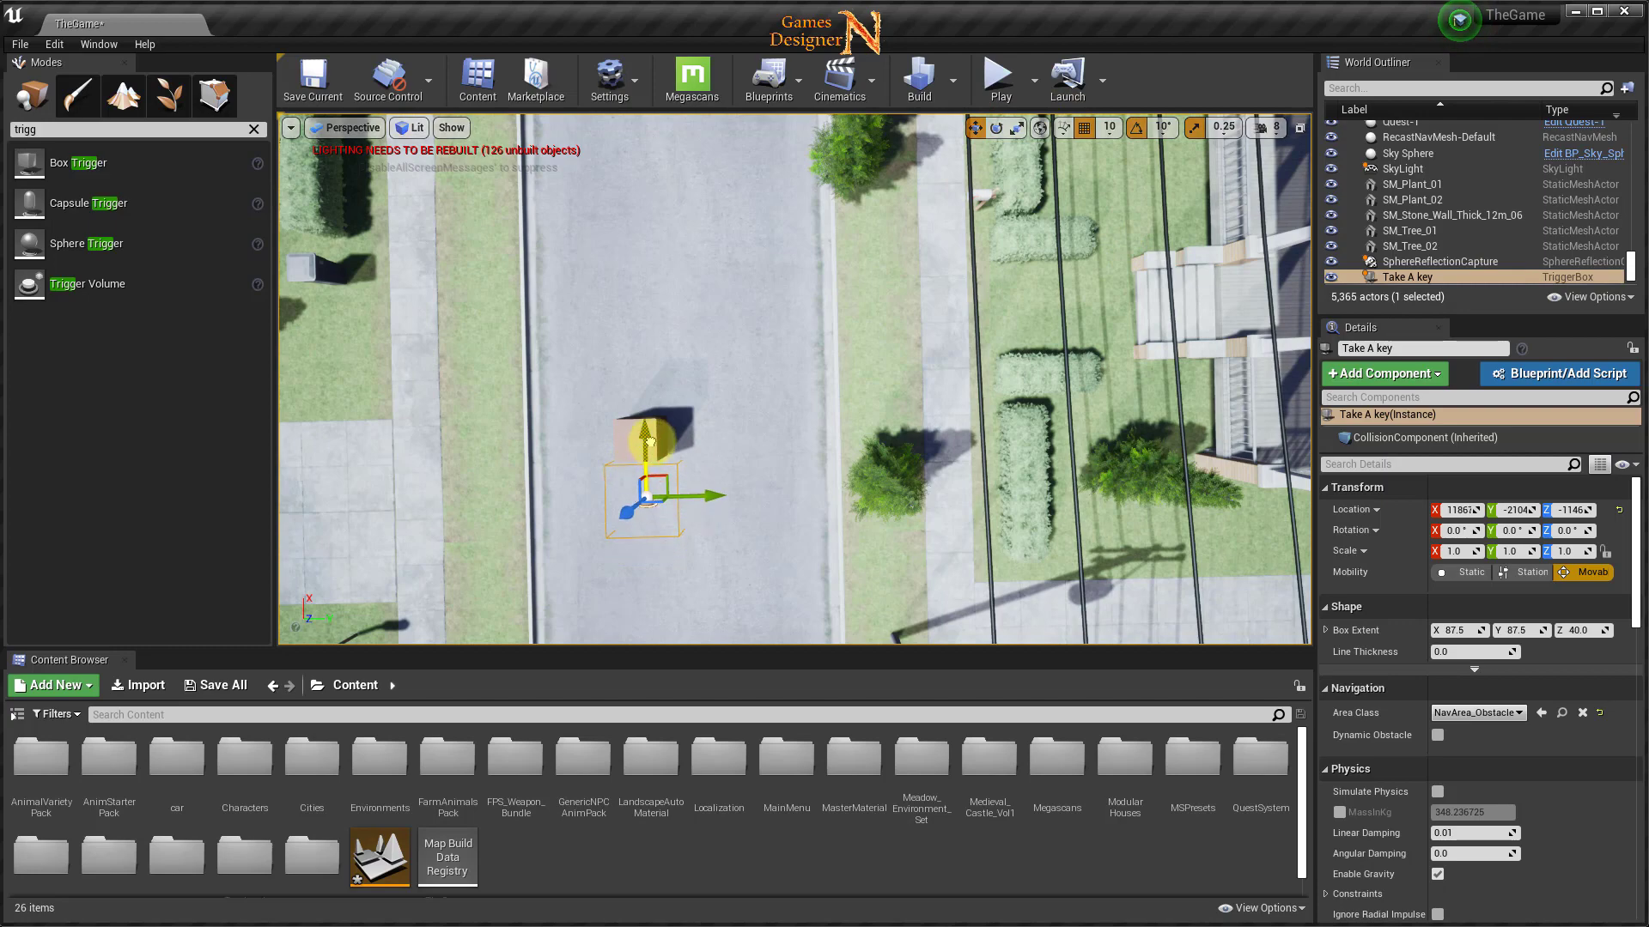
# Look down the road and select the Go to Human City trigger box.
pyautogui.moveTo(648, 441); pyautogui.dragTo(468, 523, button='right')
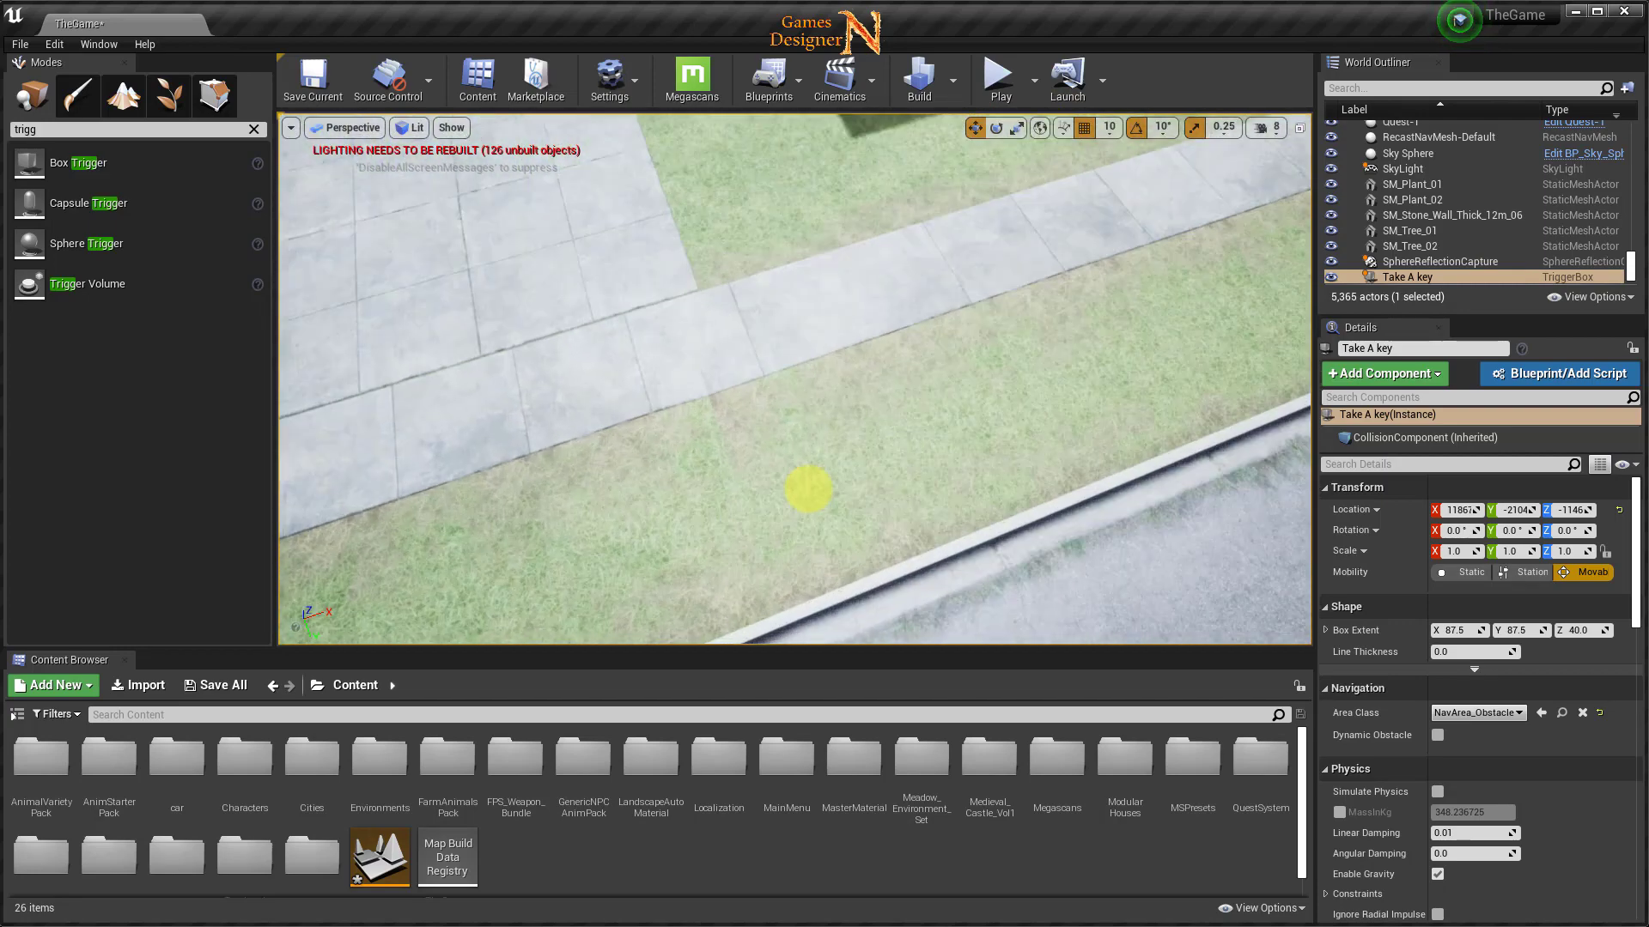
pyautogui.moveTo(801, 522); pyautogui.dragTo(1185, 430, button='right')
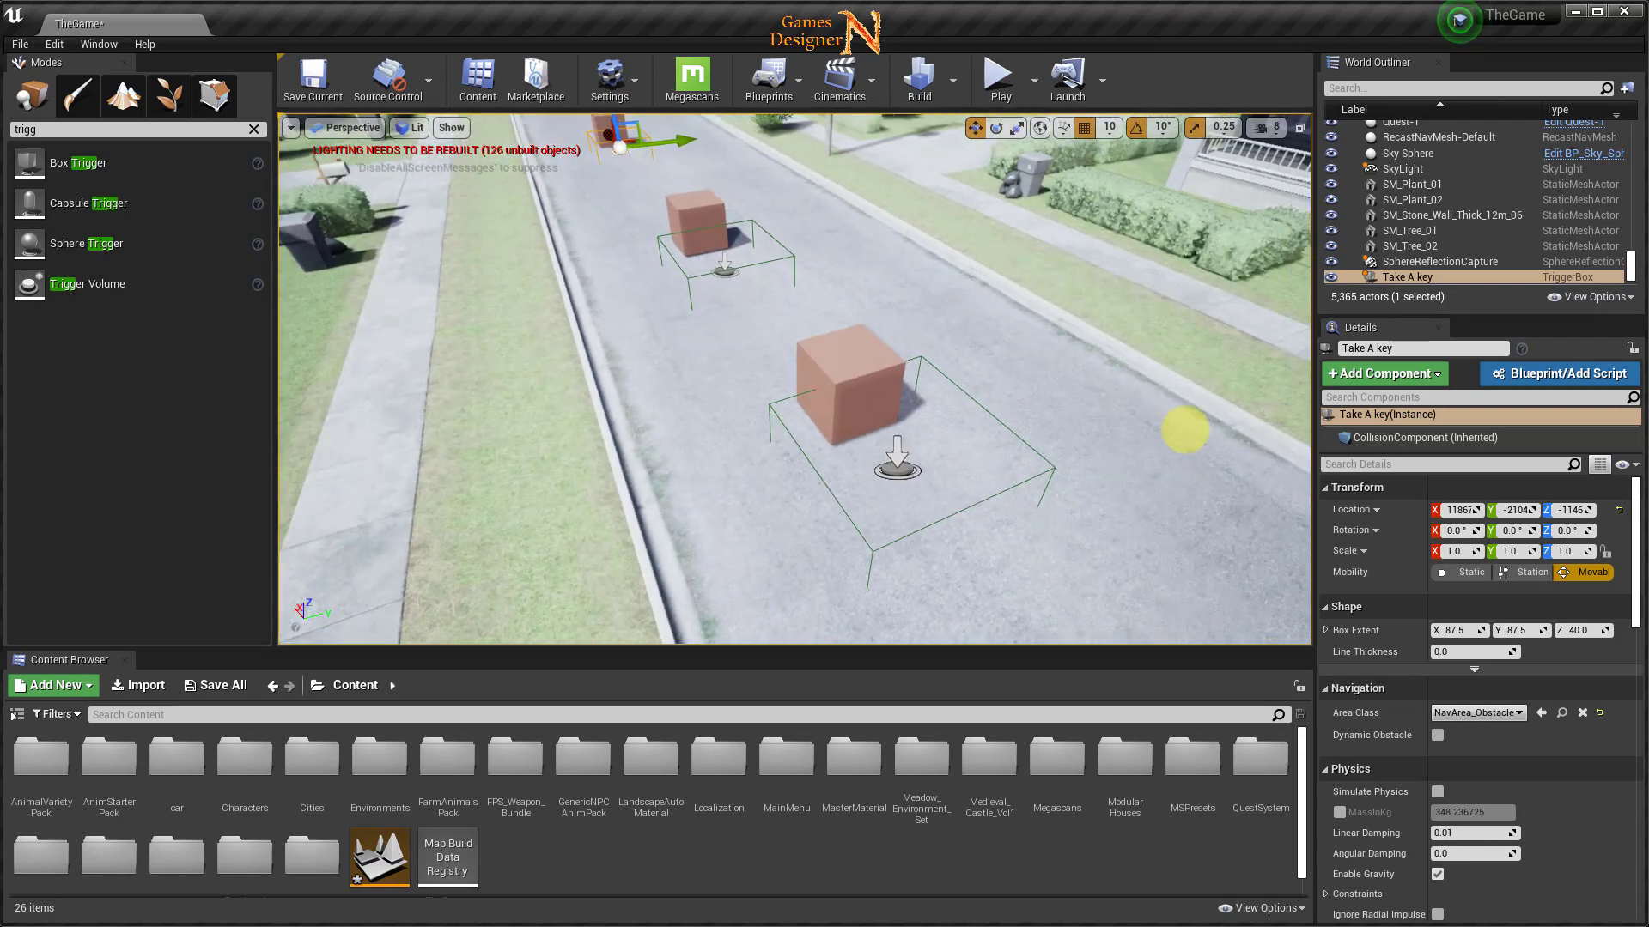
pyautogui.click(900, 470)
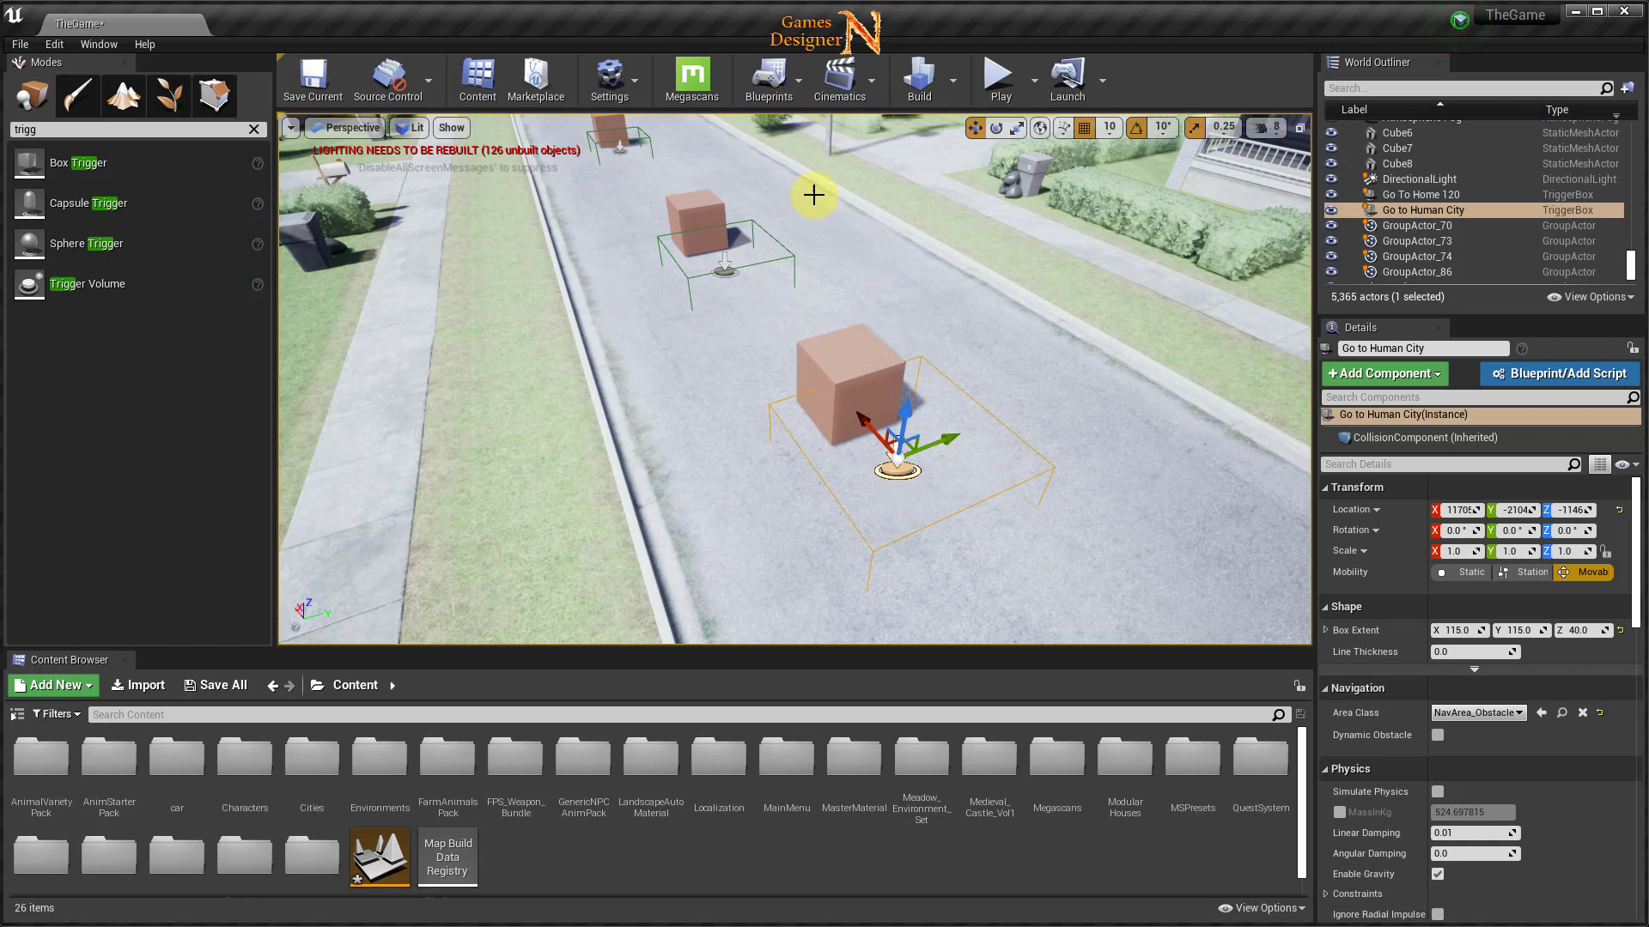
# Open the Level Blueprint event graph from the Blueprints dropdown.
pyautogui.click(785, 88)
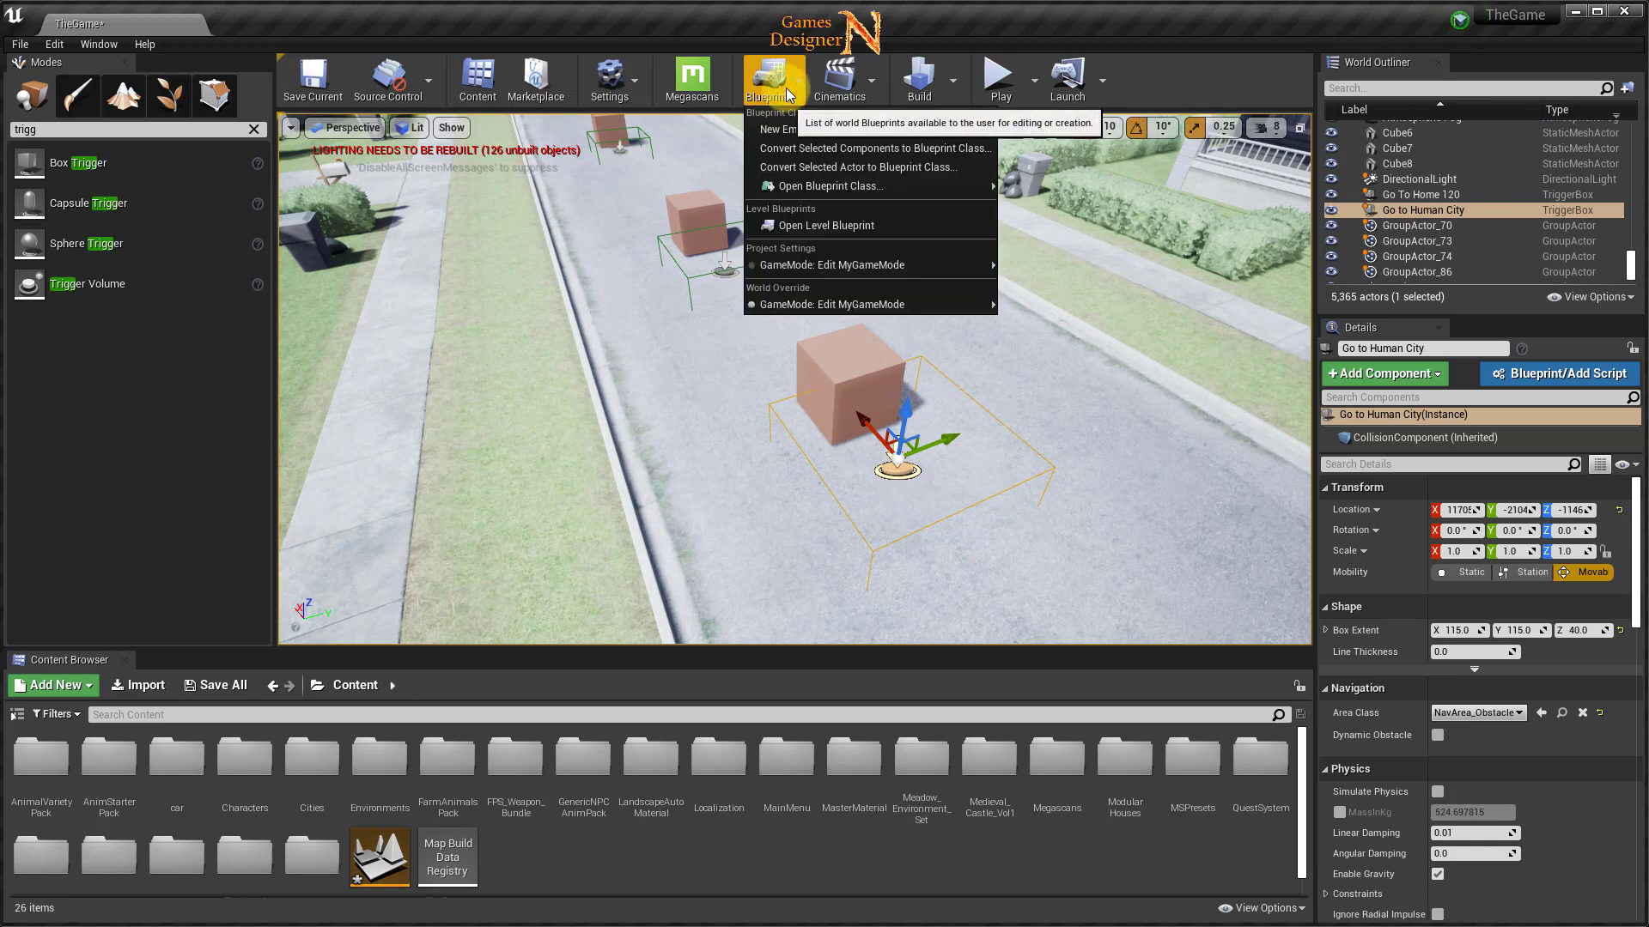
pyautogui.click(842, 229)
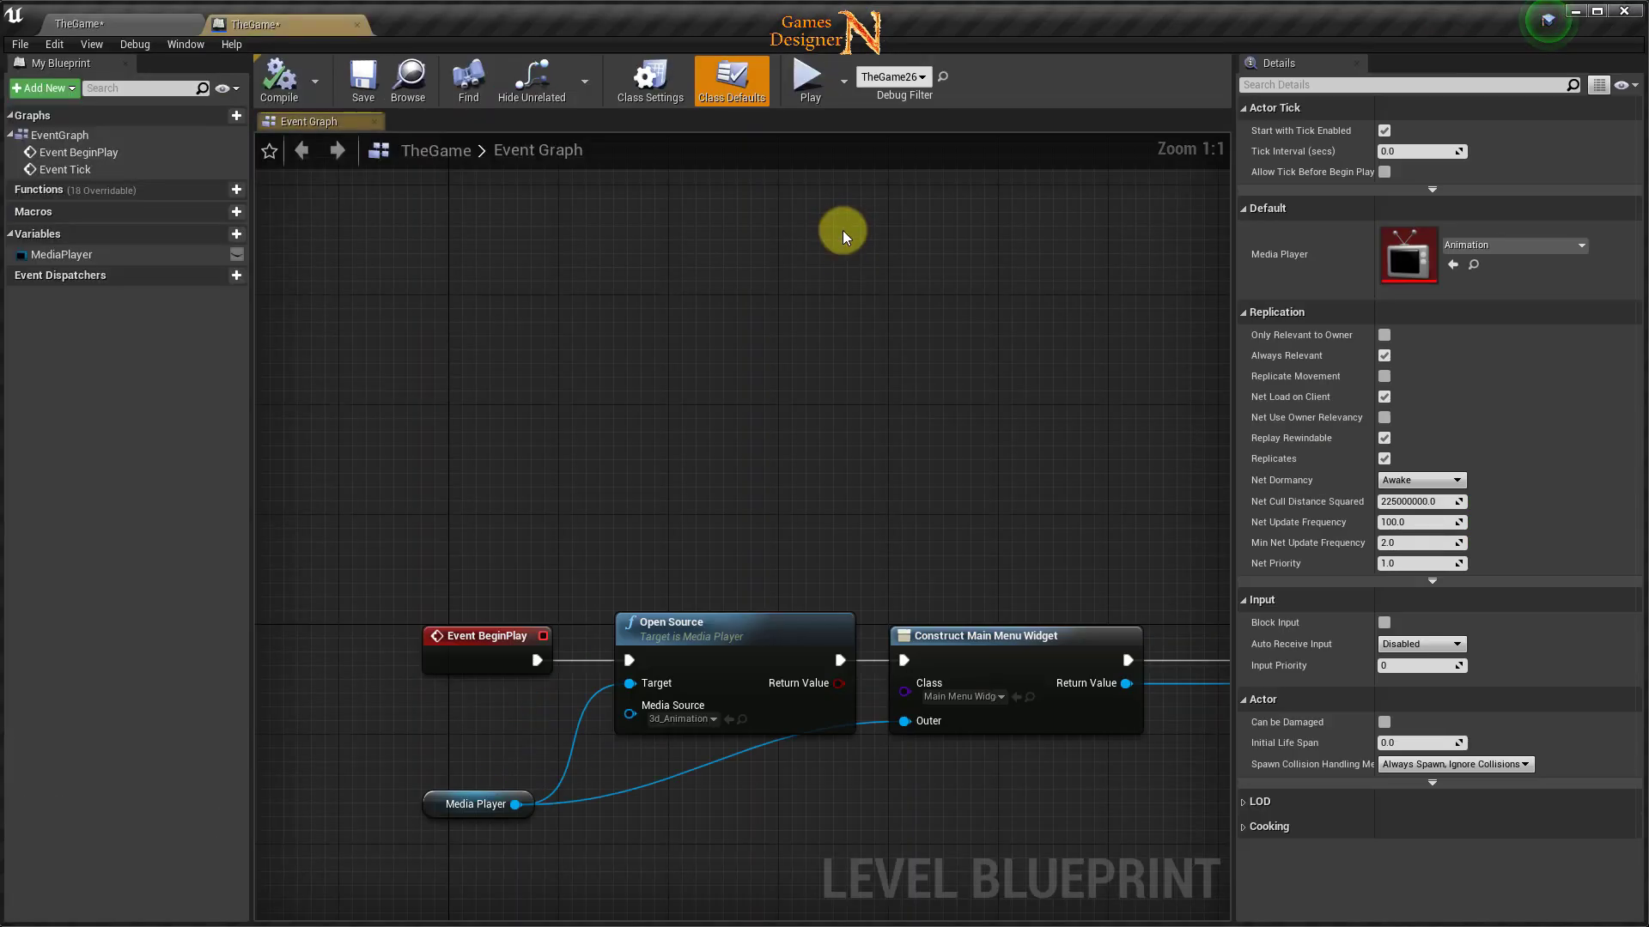
pyautogui.moveTo(770, 509); pyautogui.dragTo(744, 530, button='right')
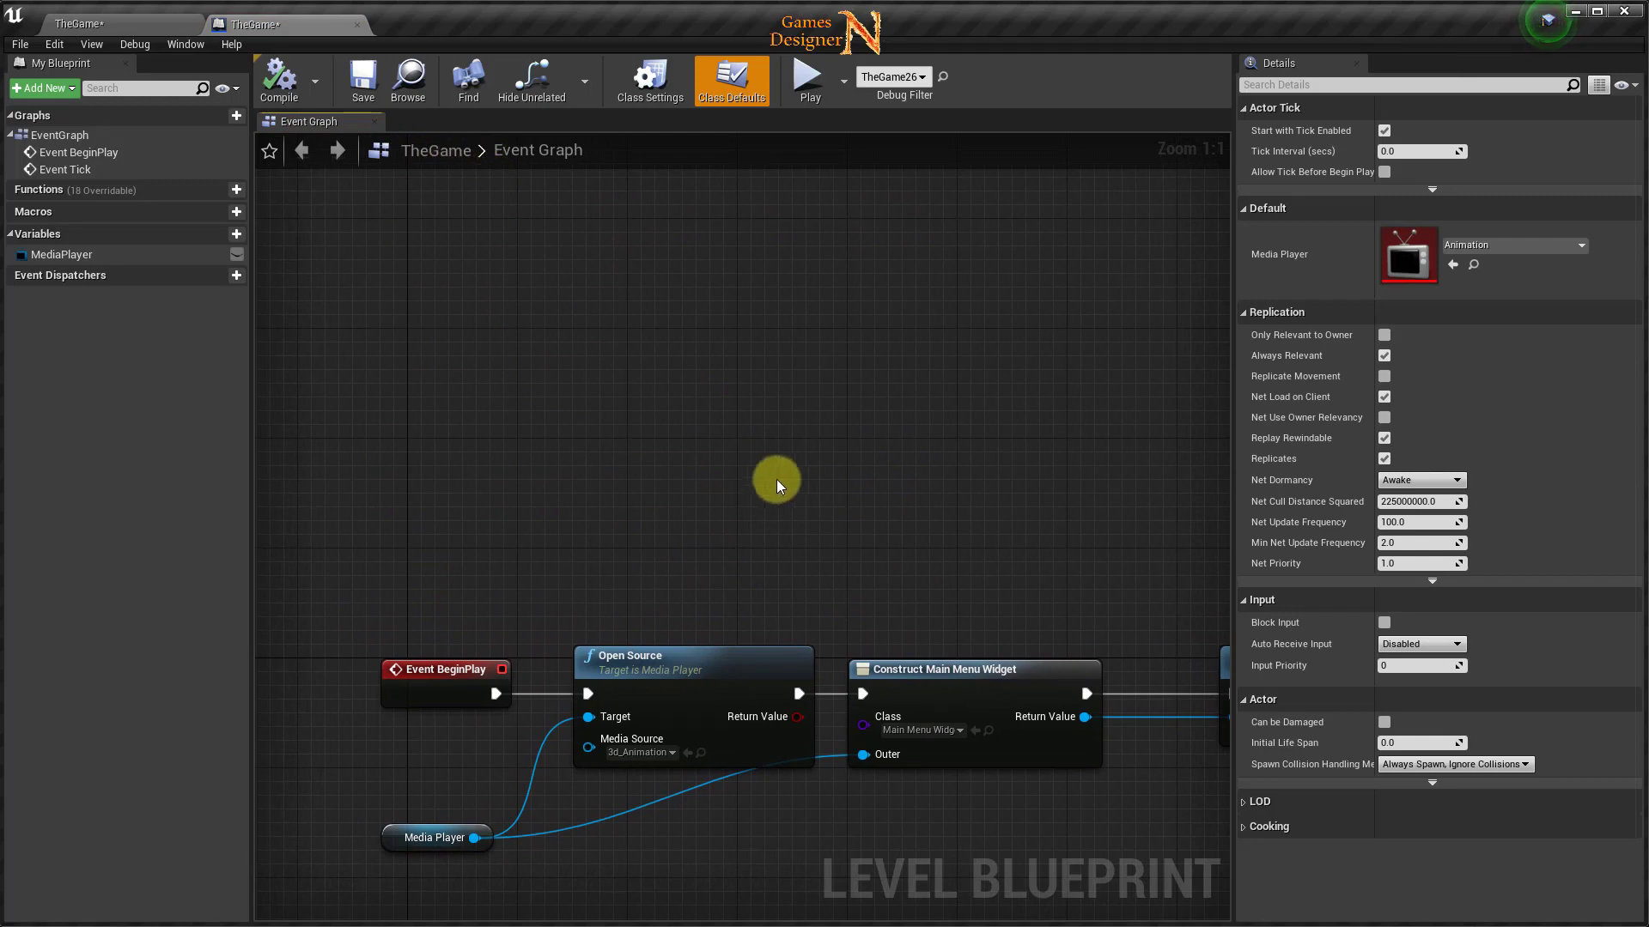
pyautogui.click(146, 21)
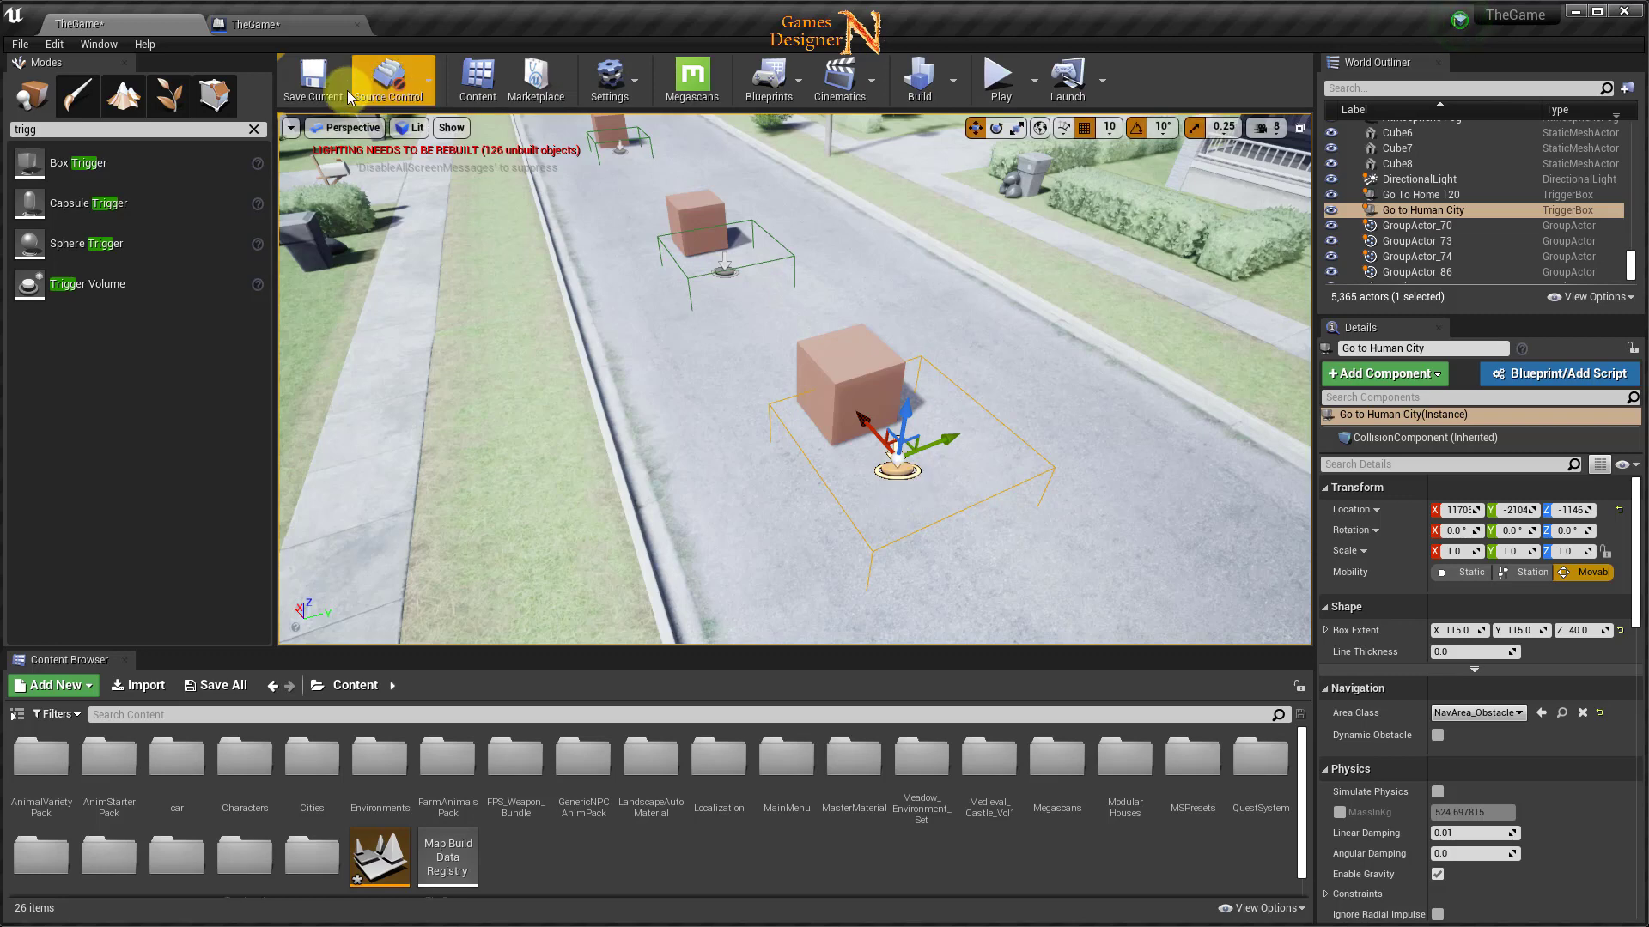
pyautogui.click(296, 29)
# Add an OnActorBeginOverlap event node for the Go to Human City trigger.
pyautogui.rightClick(524, 385)
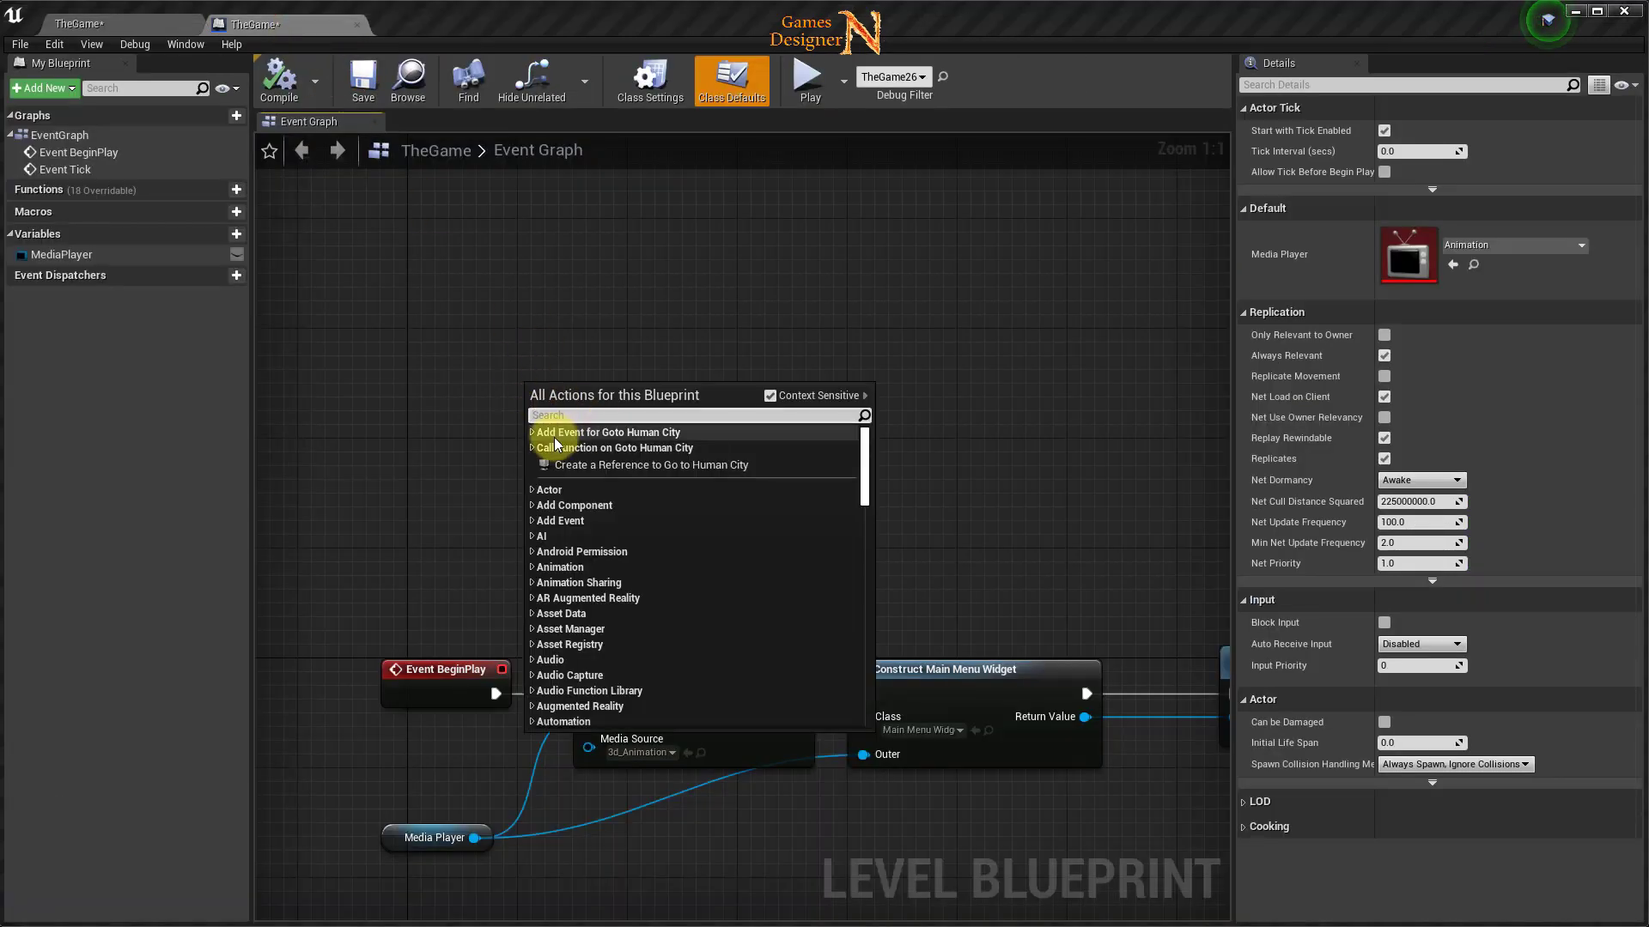
pyautogui.click(622, 434)
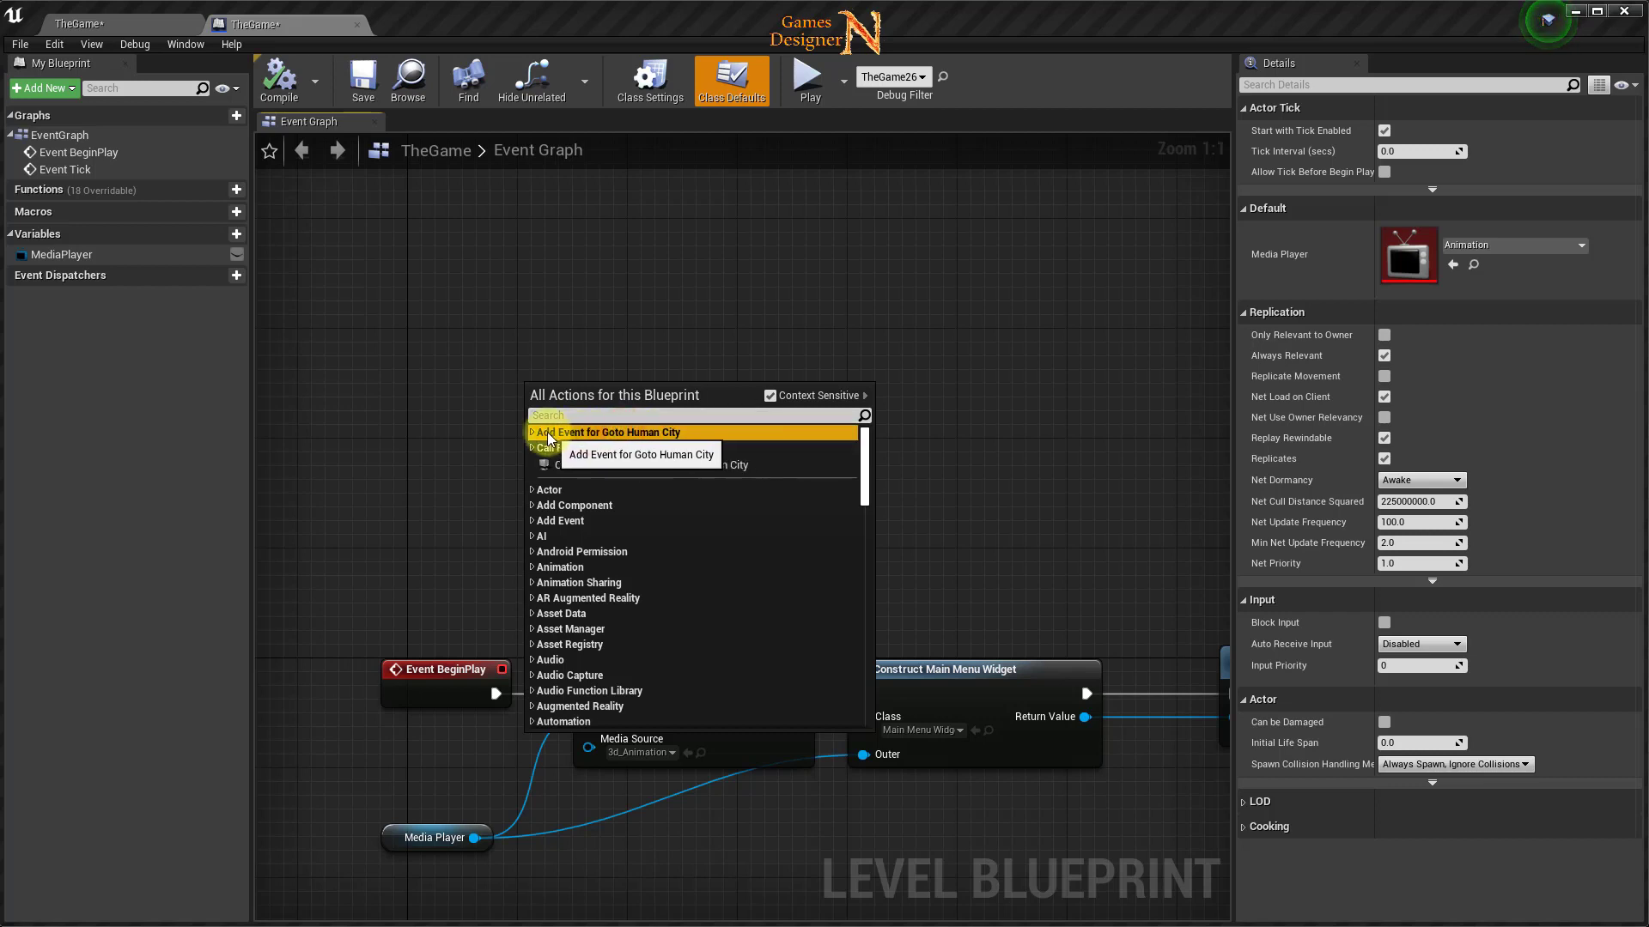
pyautogui.click(534, 432)
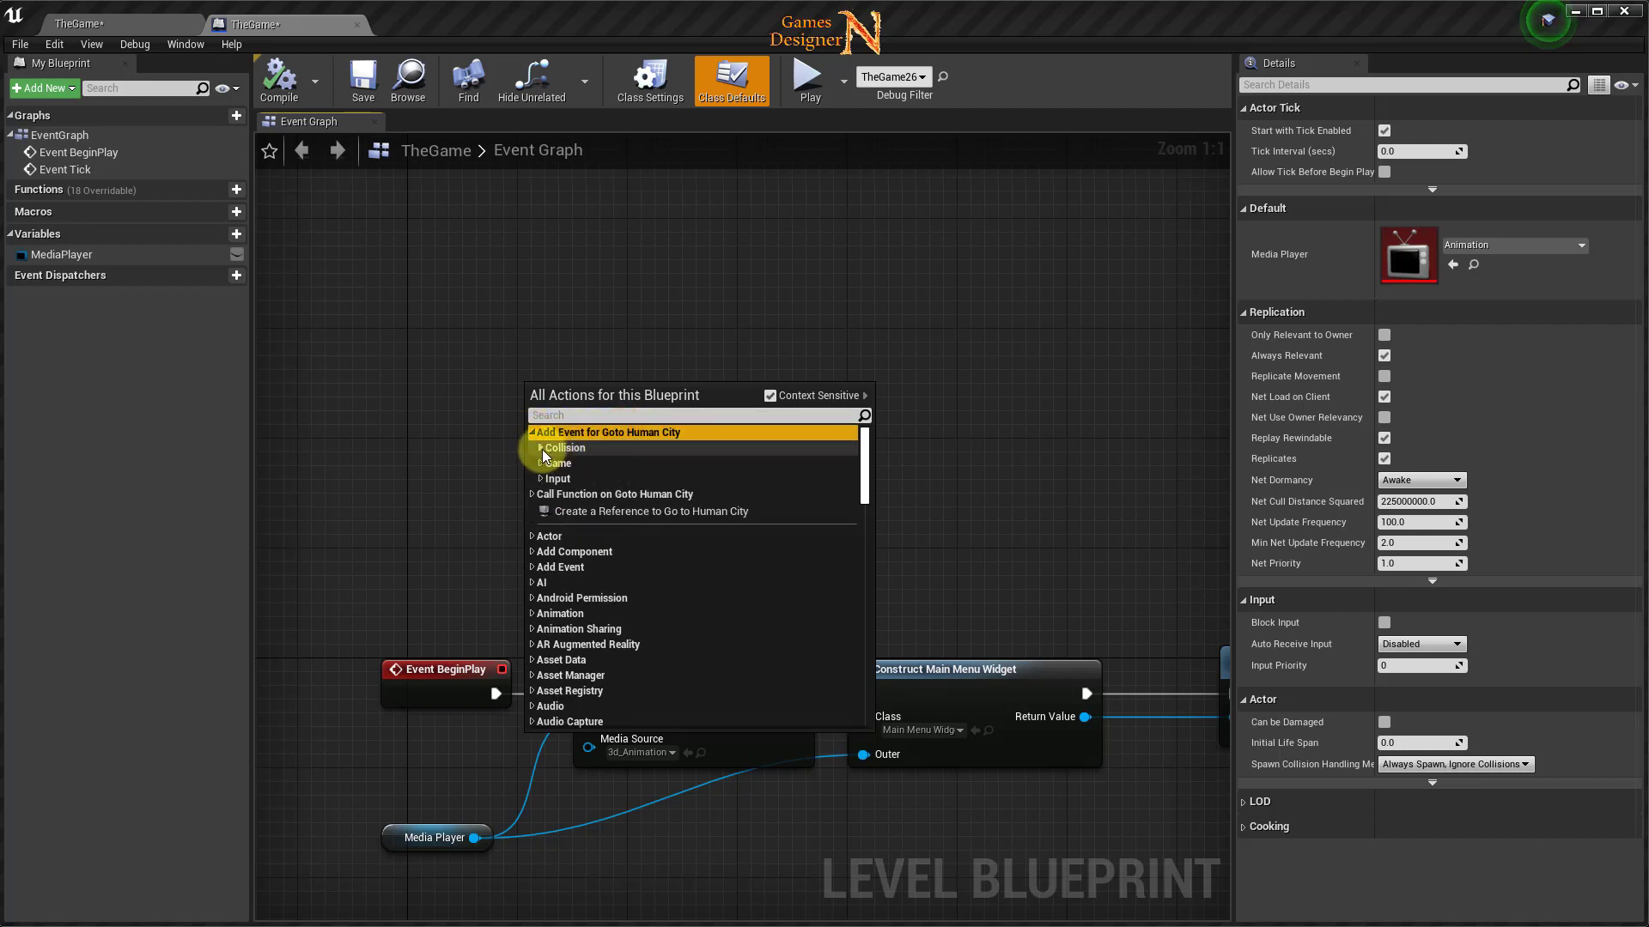
pyautogui.click(542, 448)
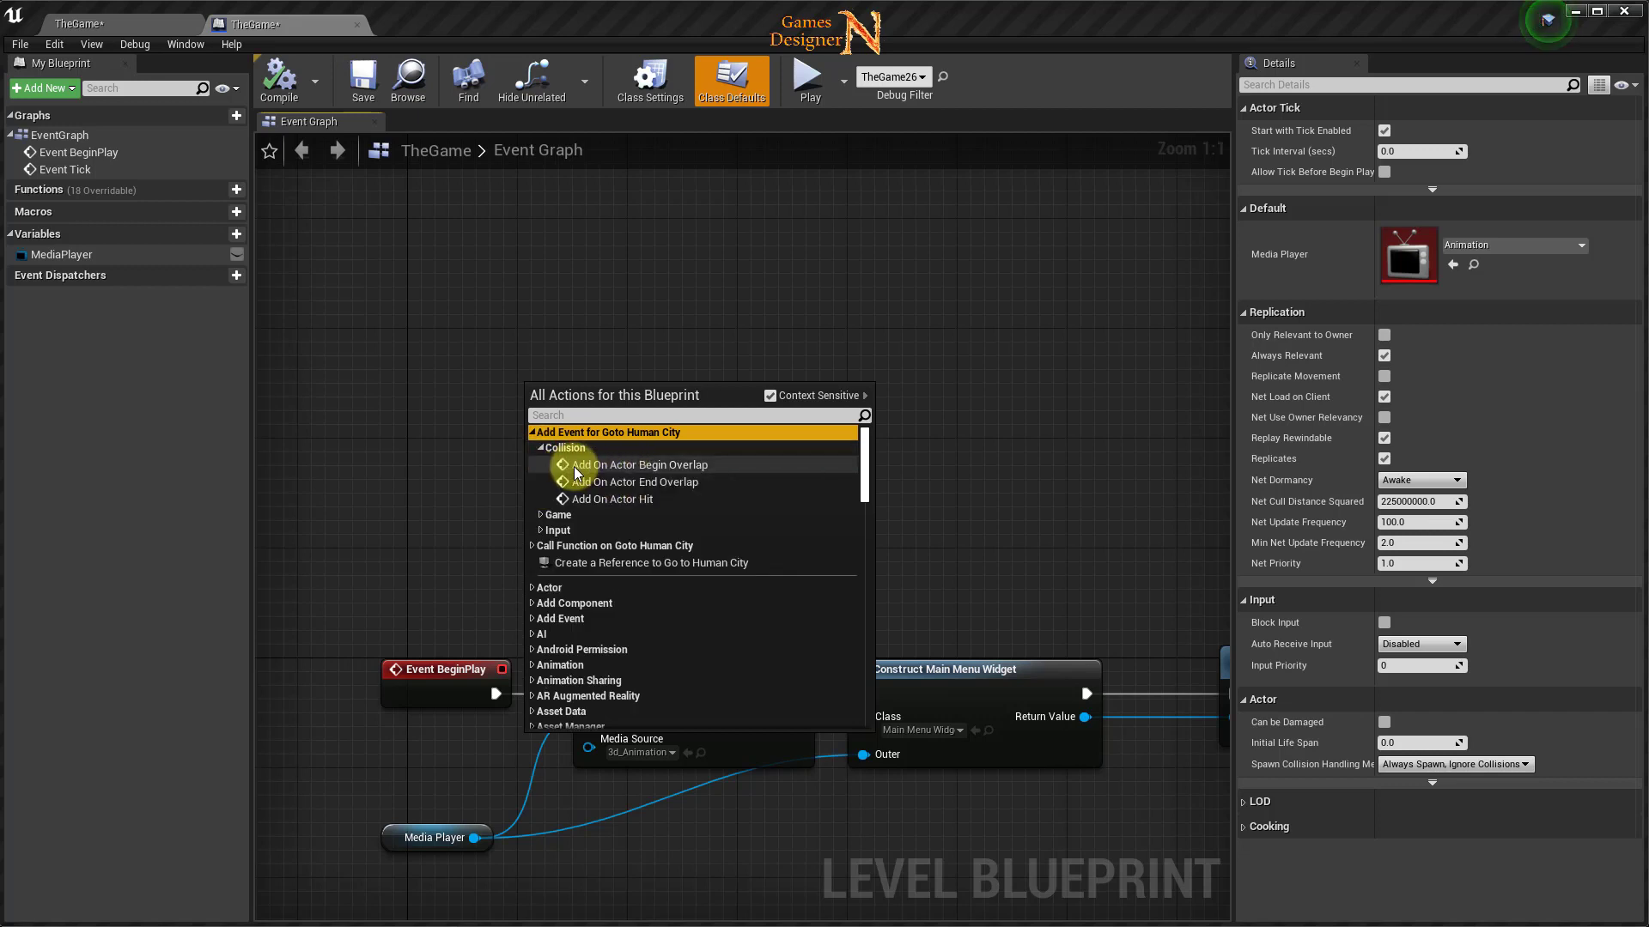
pyautogui.click(566, 466)
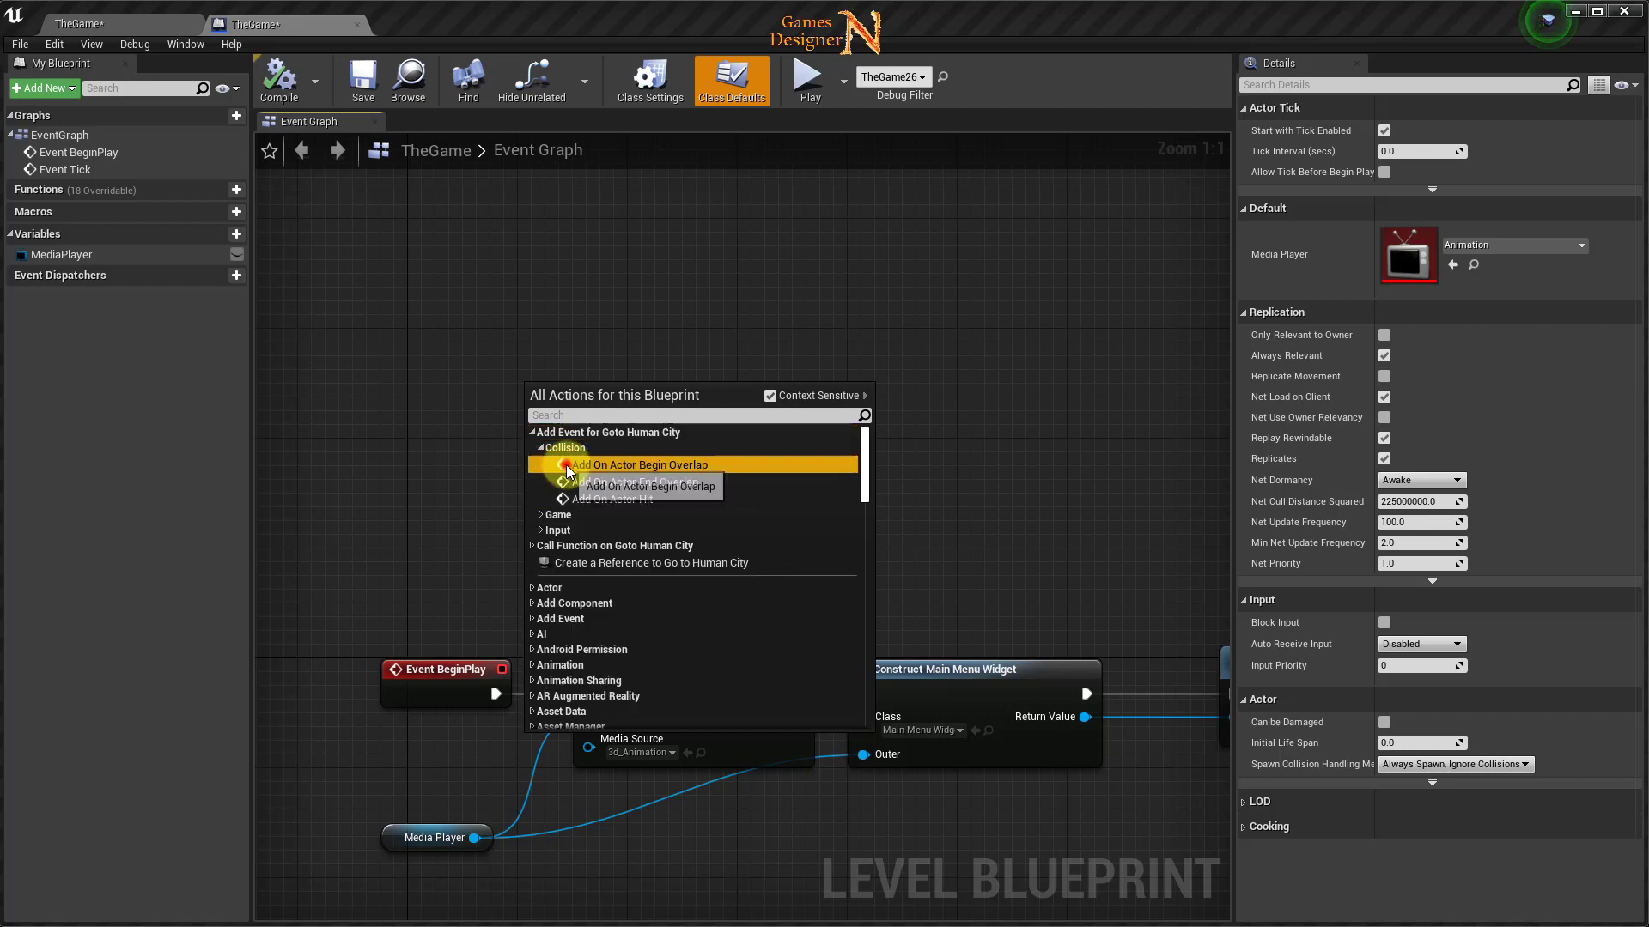
pyautogui.click(566, 468)
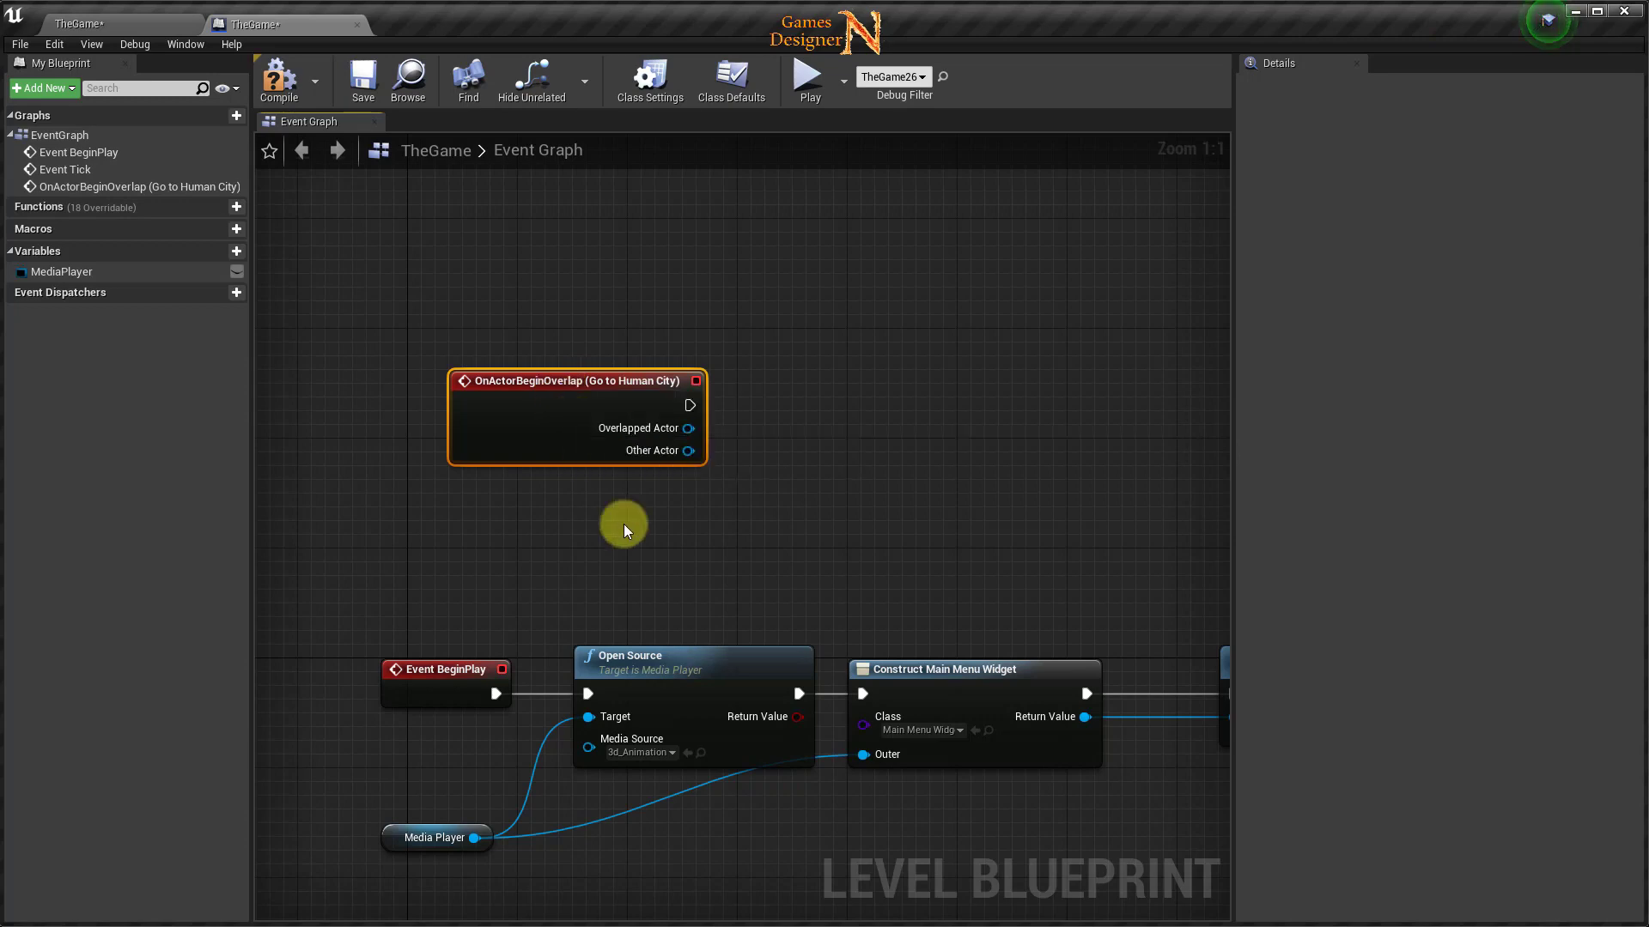
# Connect a Play Sound at Location node using Explosion01 to the overlap event and save.
pyautogui.moveTo(623, 523); pyautogui.dragTo(564, 579, button='right')
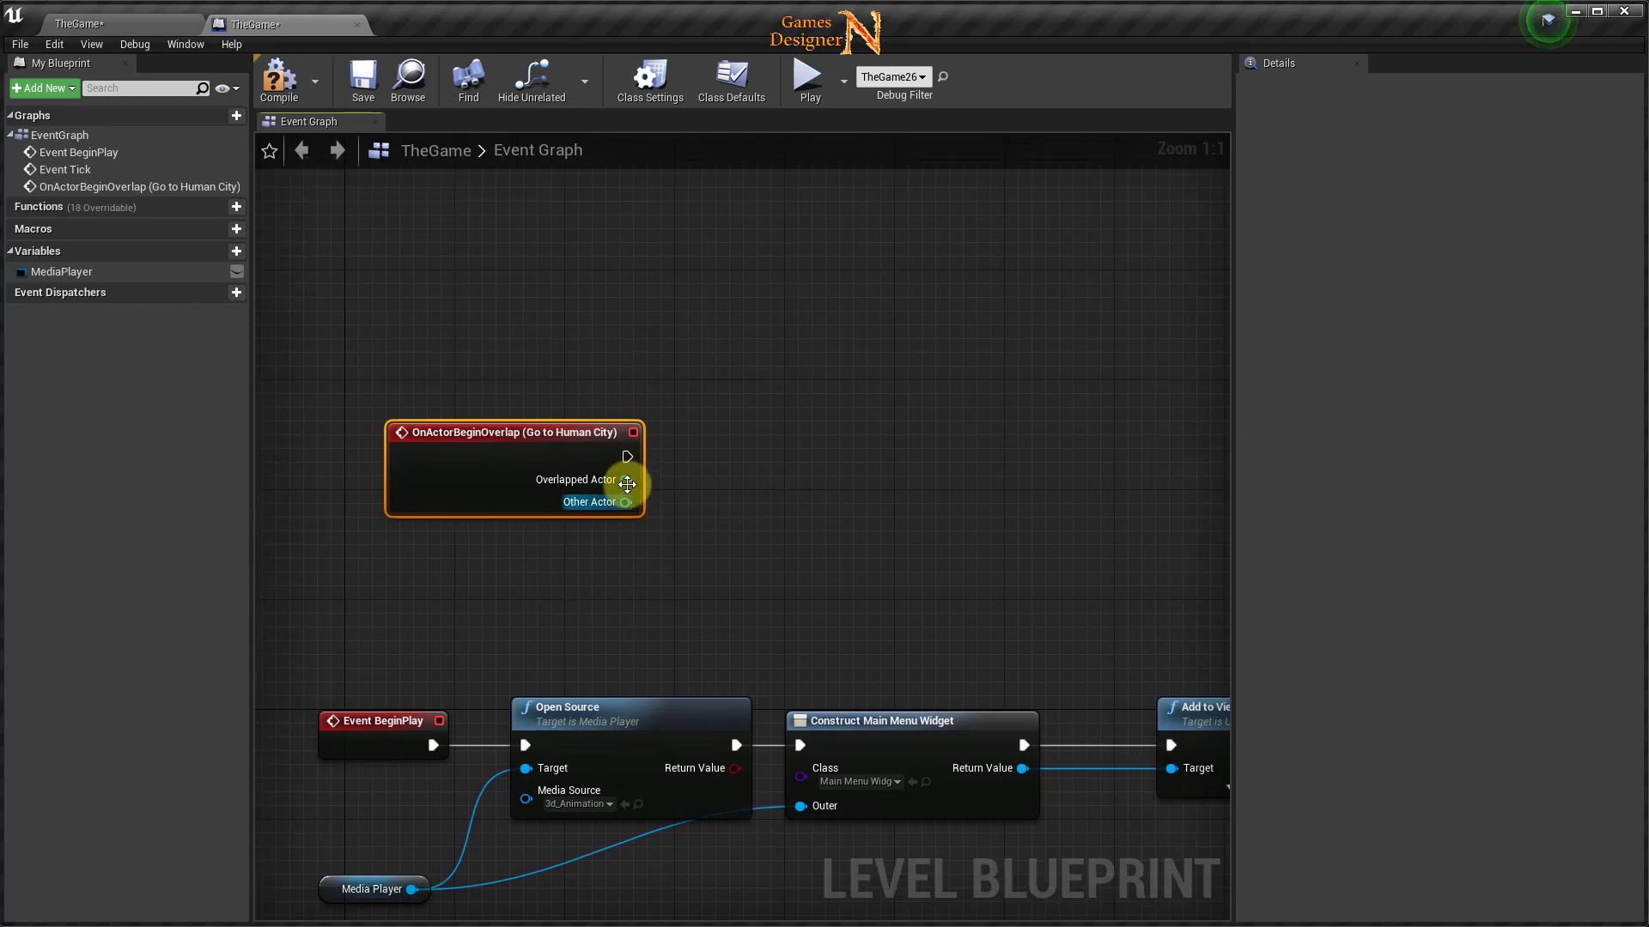
pyautogui.moveTo(627, 457); pyautogui.dragTo(735, 457)
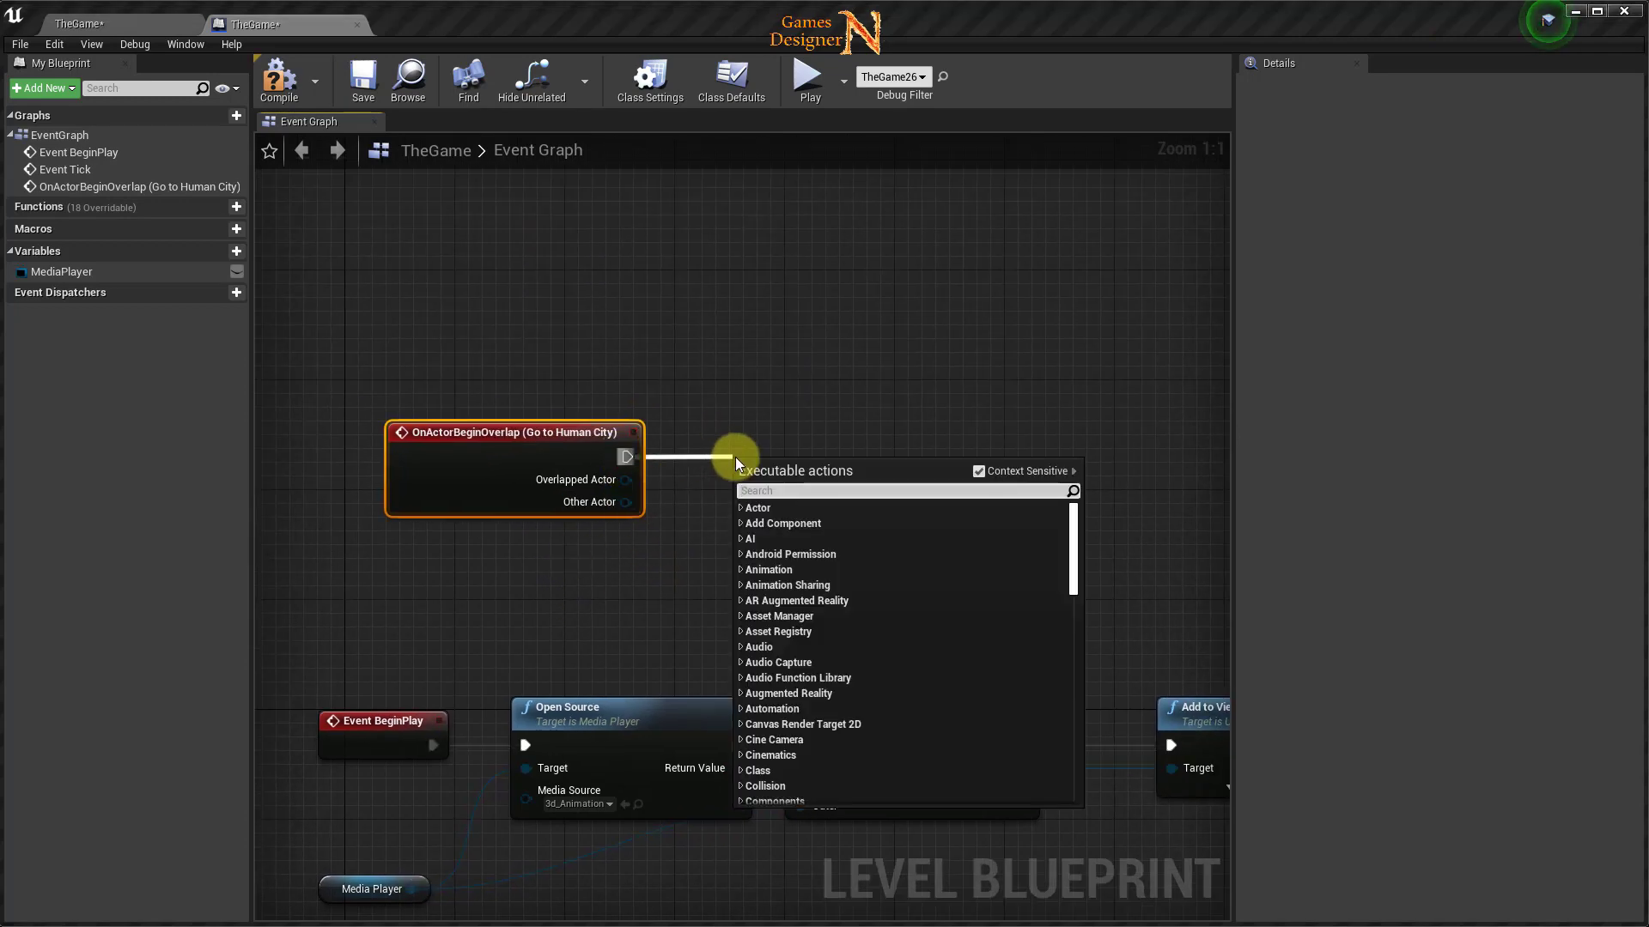
pyautogui.write('add')
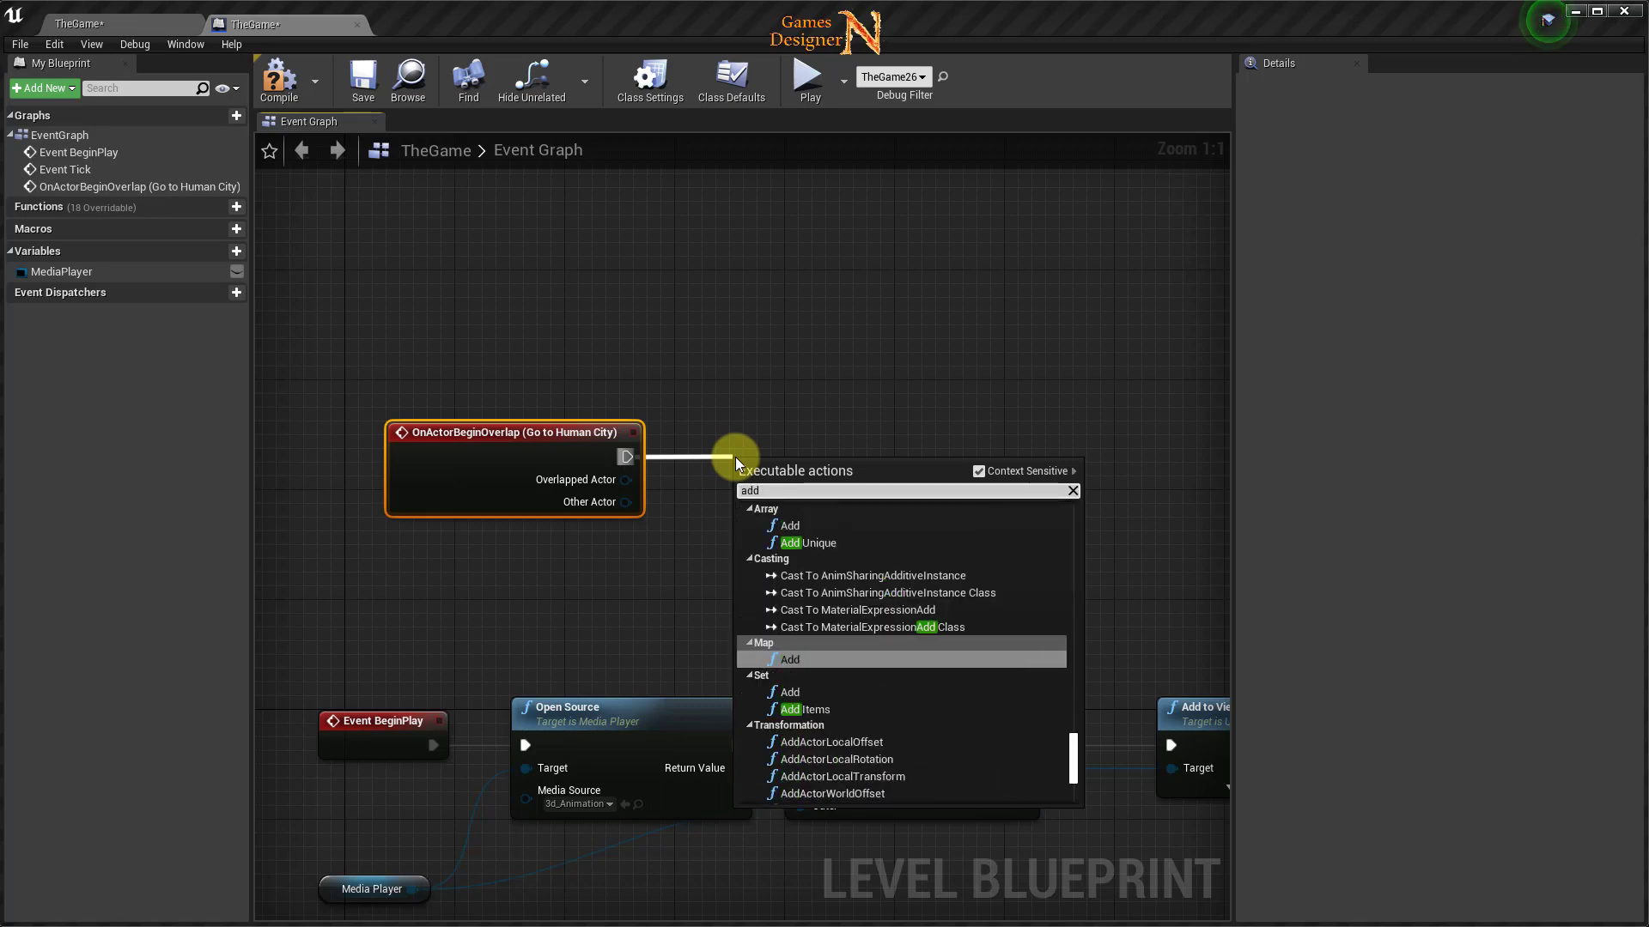
pyautogui.press('BackSpace')
pyautogui.press('BackSpace')
pyautogui.press('BackSpace')
pyautogui.write('sound')
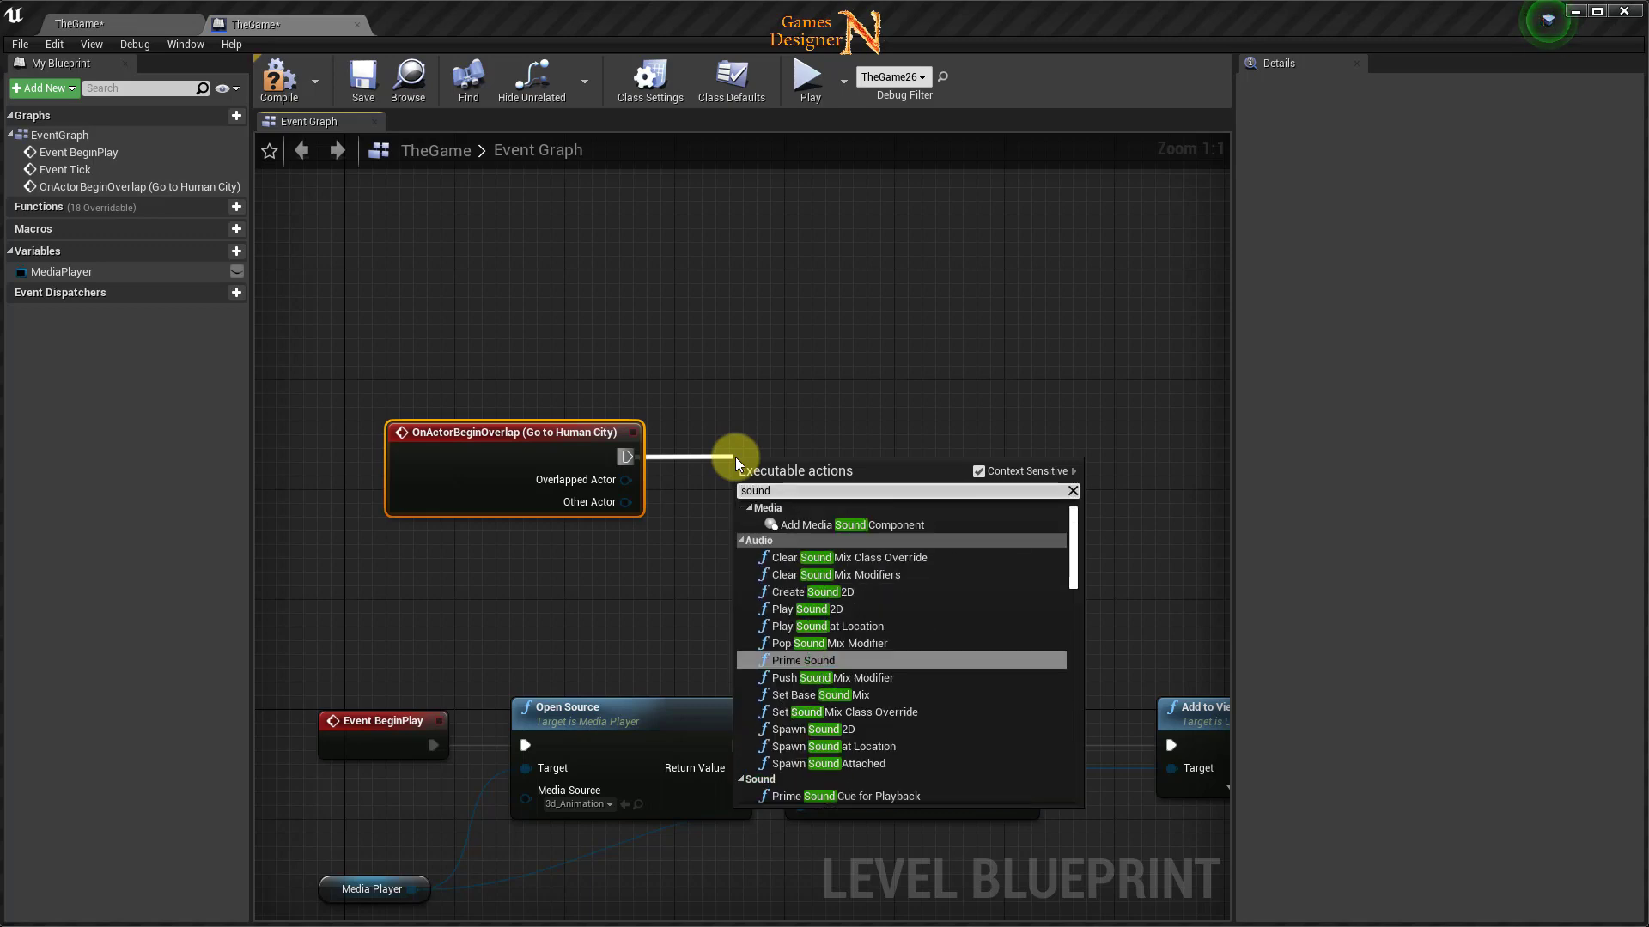
pyautogui.write(' at')
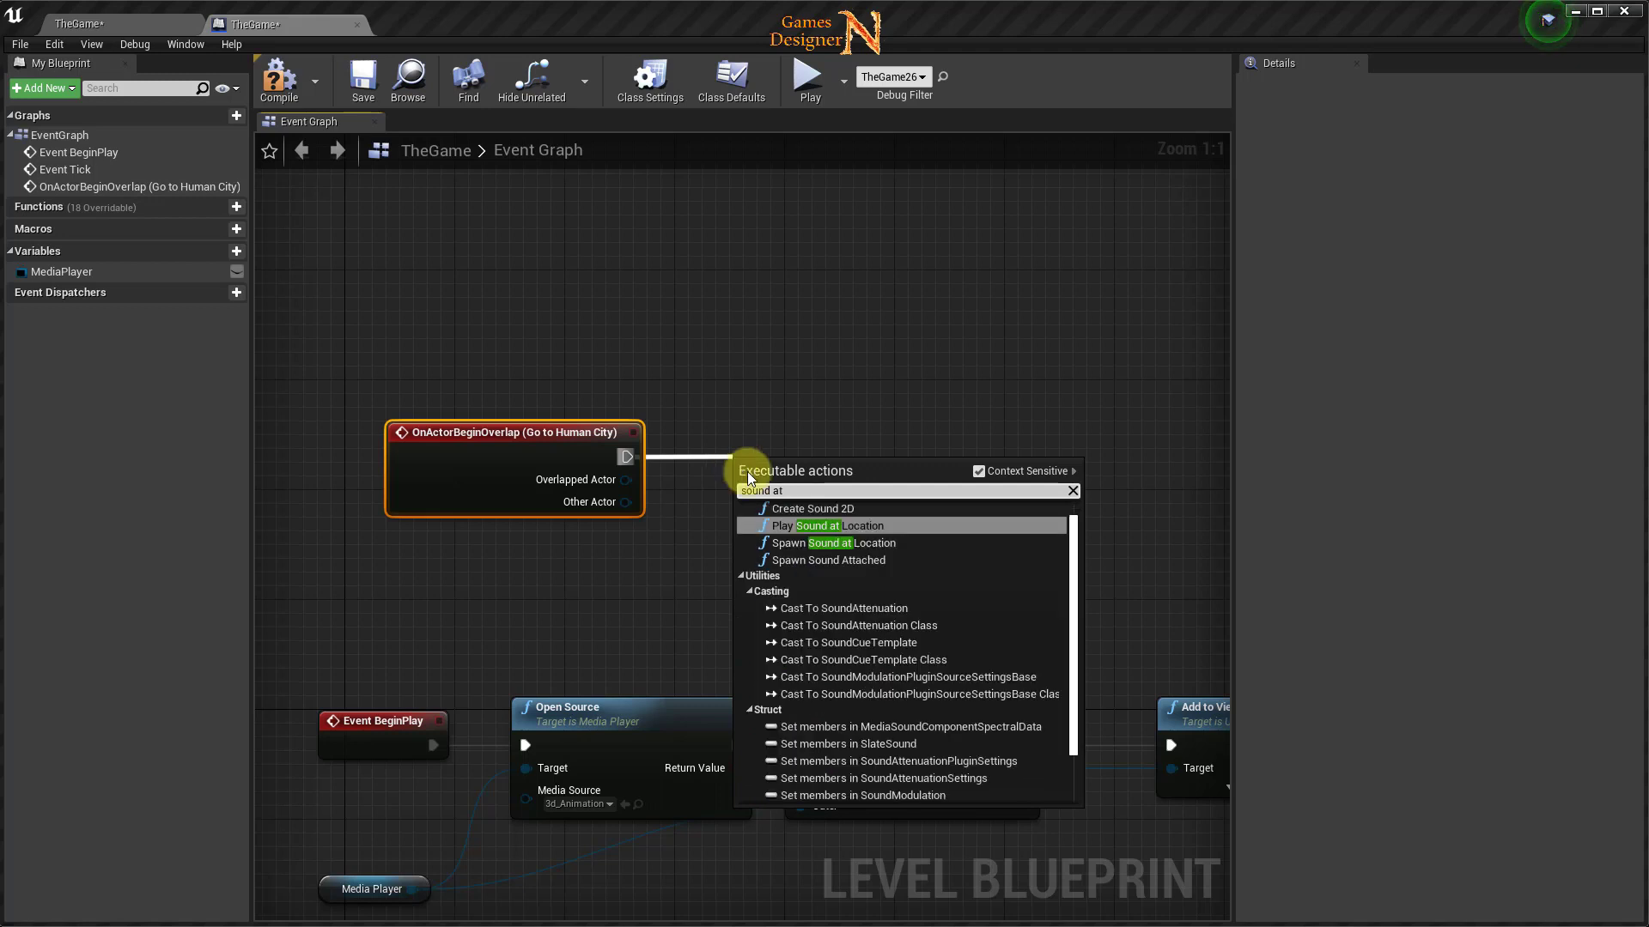
pyautogui.click(838, 527)
pyautogui.moveTo(838, 486); pyautogui.dragTo(812, 439)
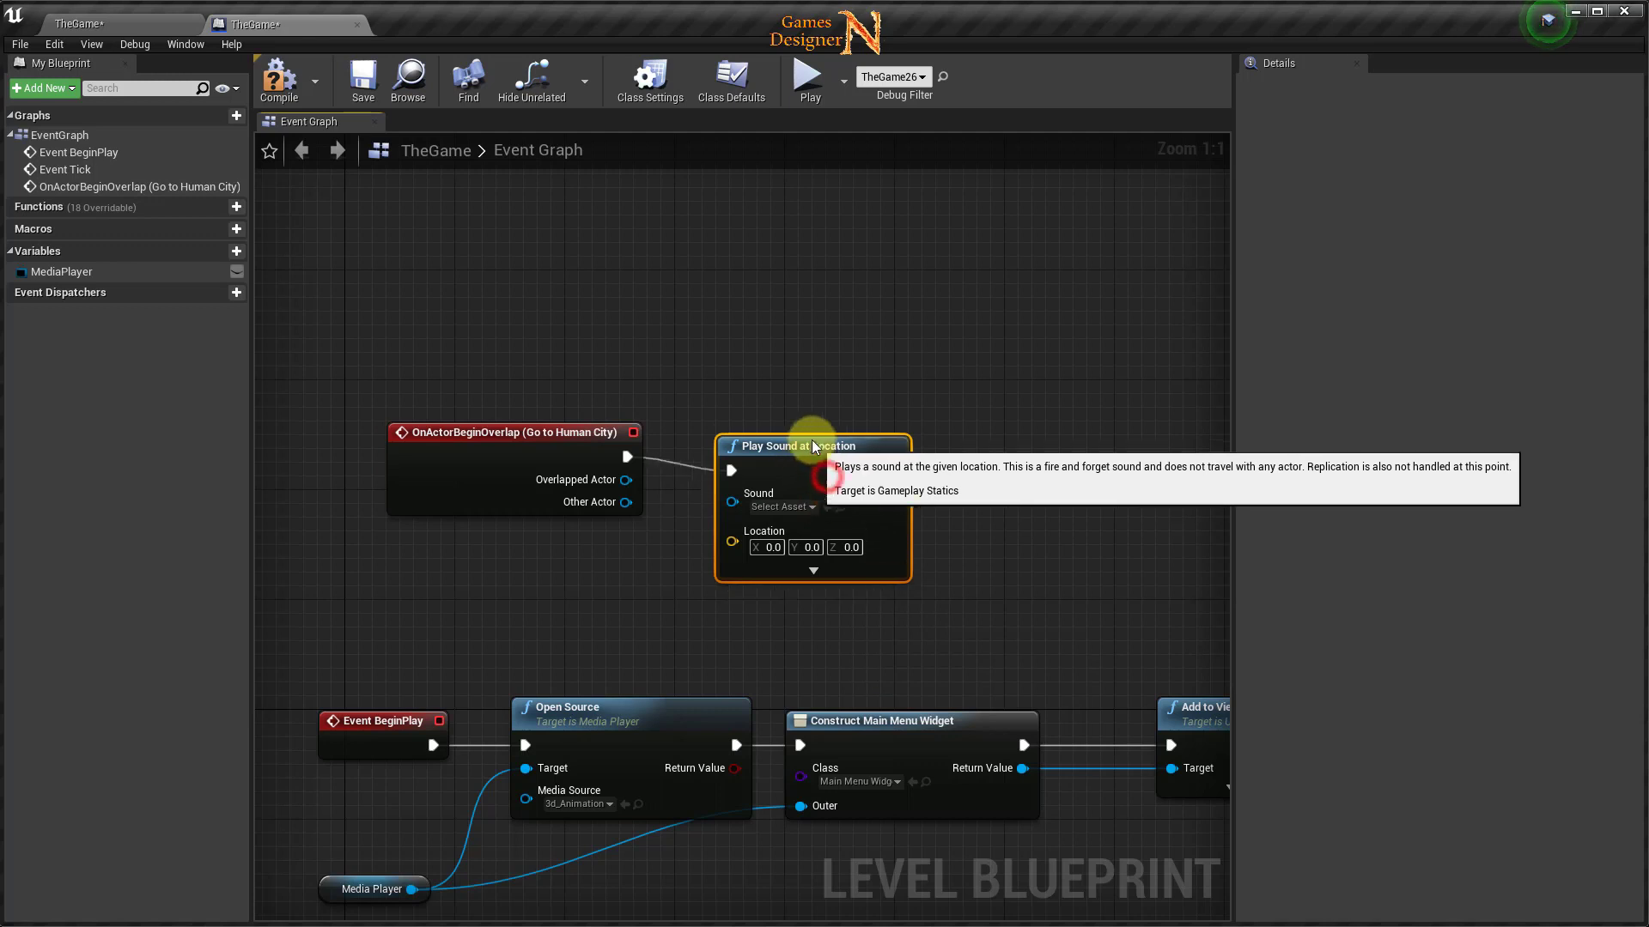
pyautogui.click(785, 494)
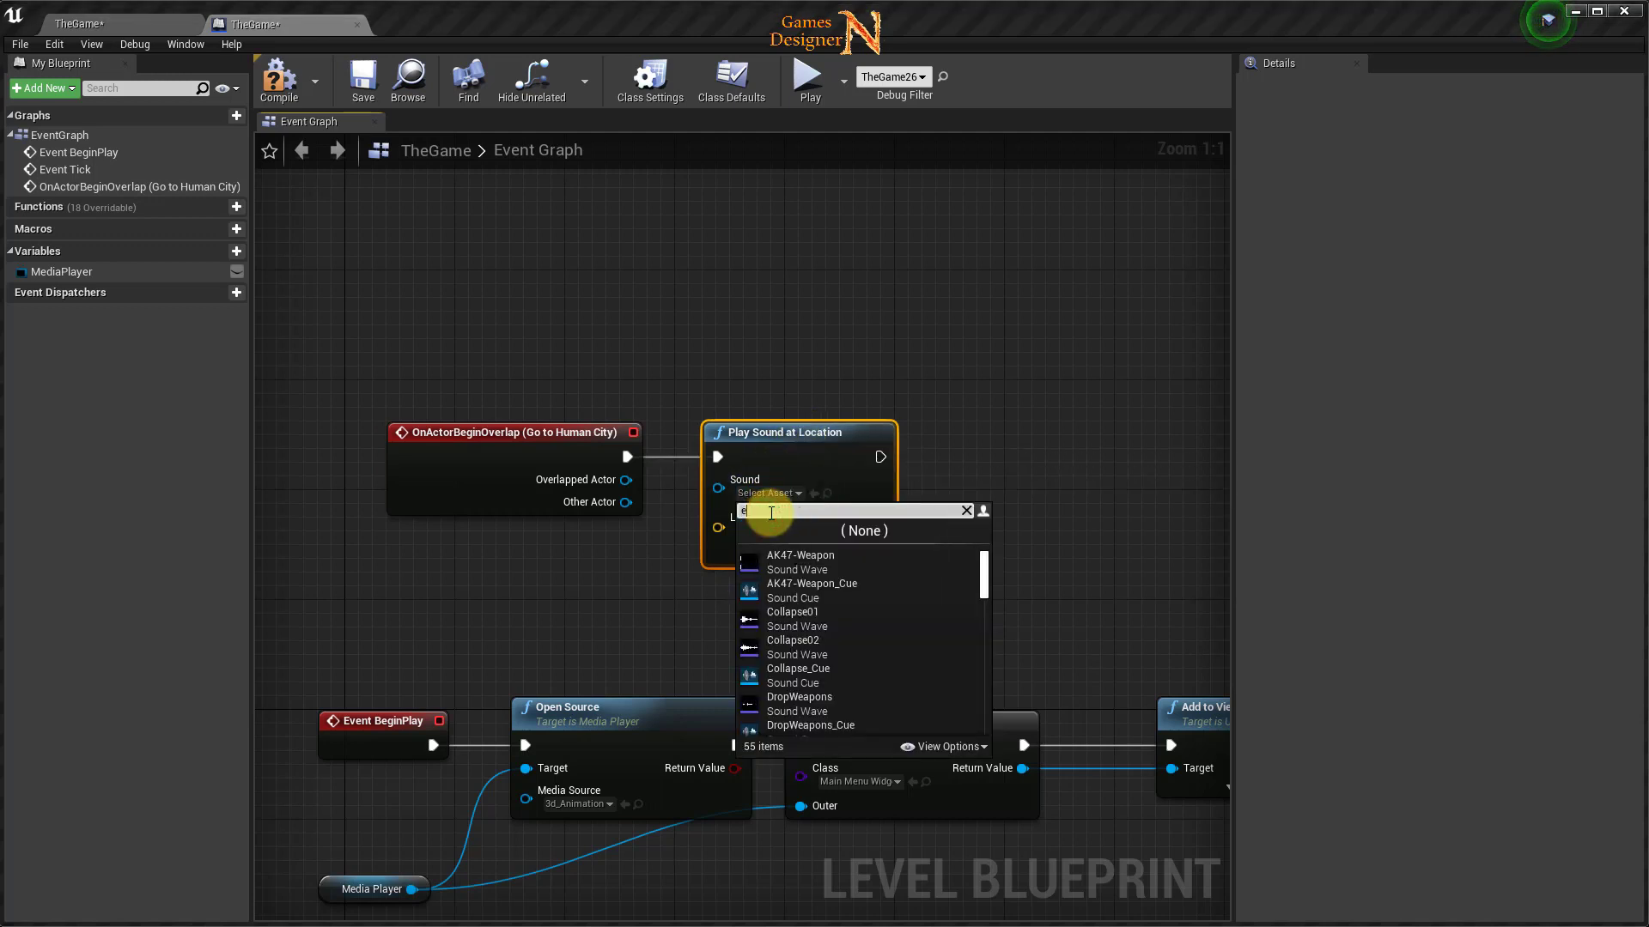
pyautogui.write('xp')
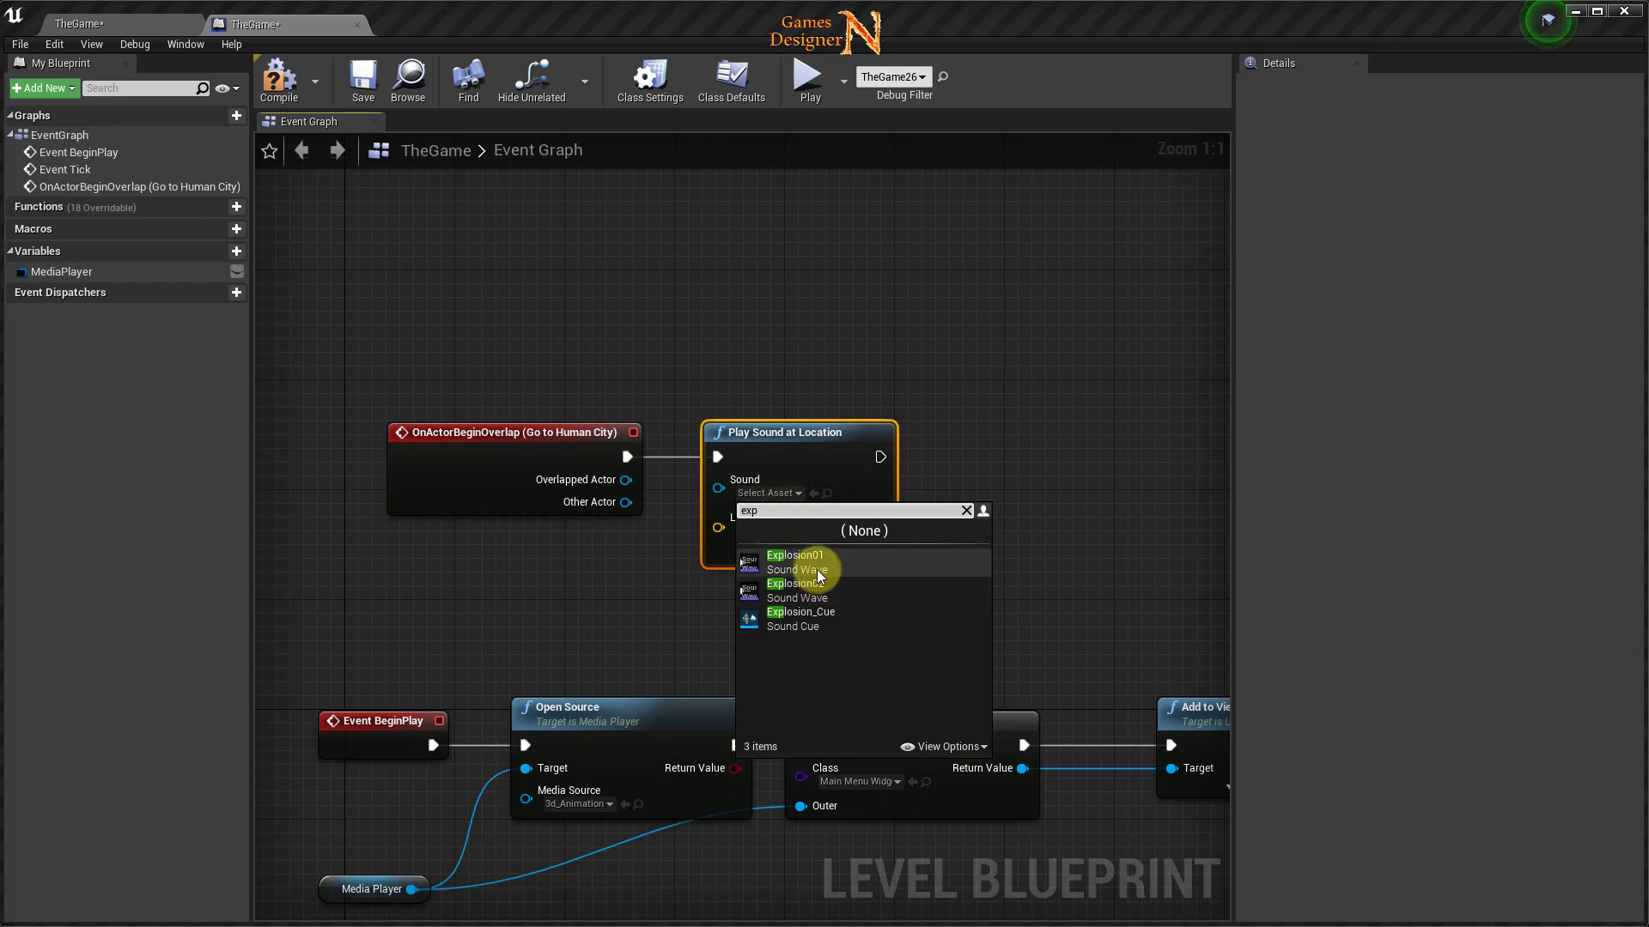
pyautogui.click(806, 553)
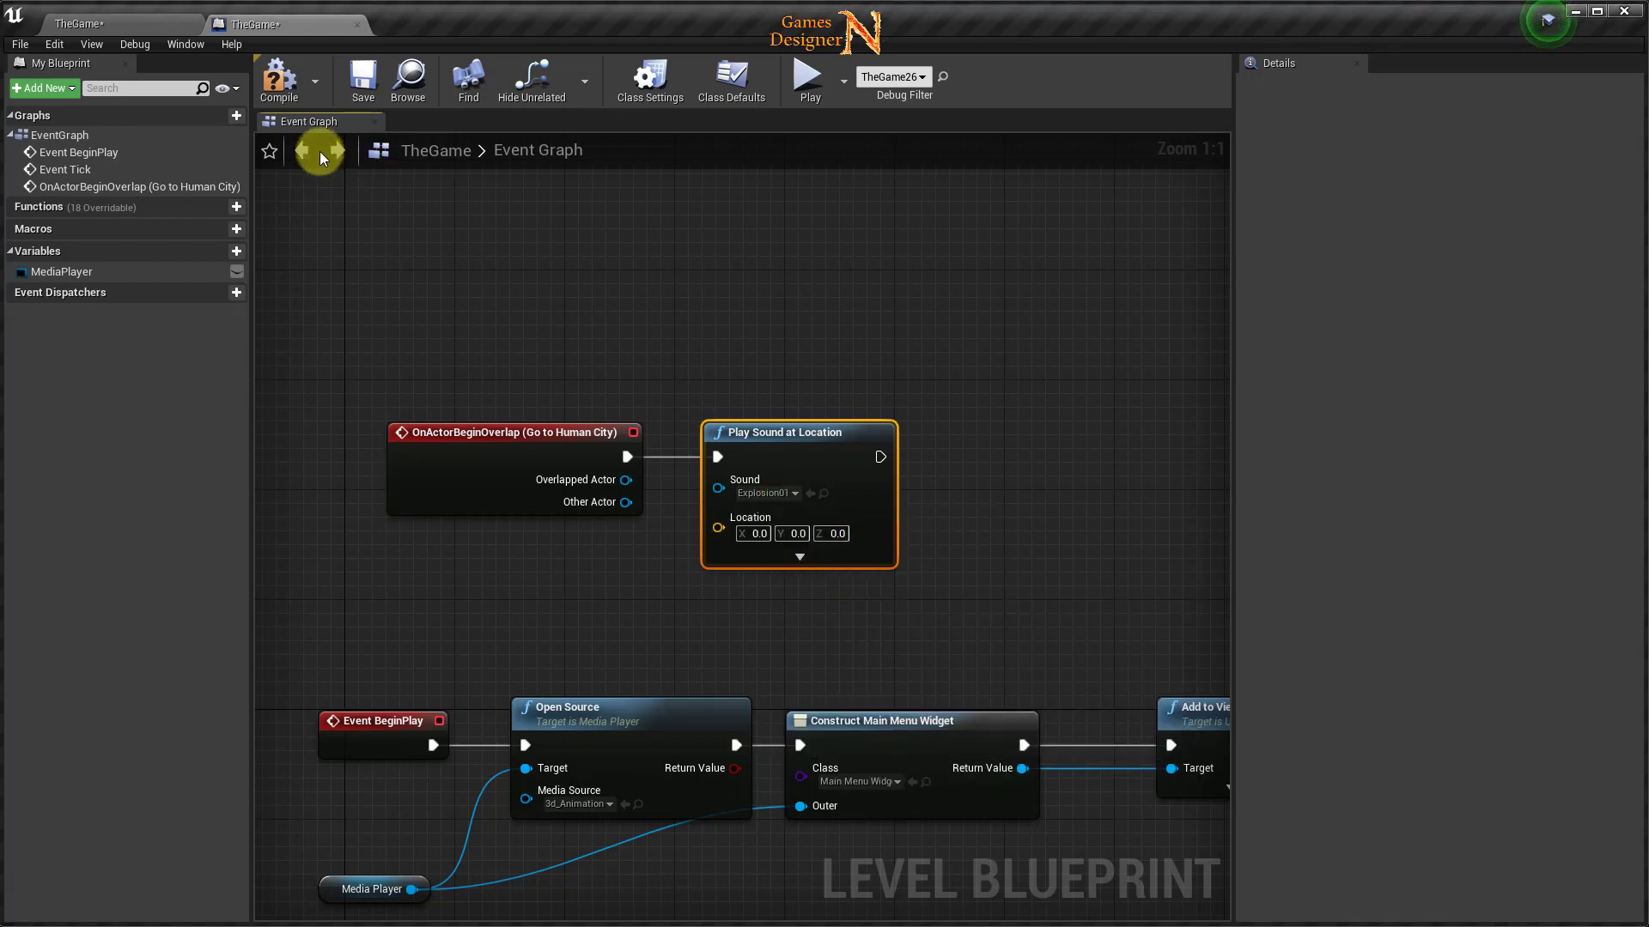
pyautogui.click(374, 97)
# Save all assets and start a play test of the level.
pyautogui.click(20, 44)
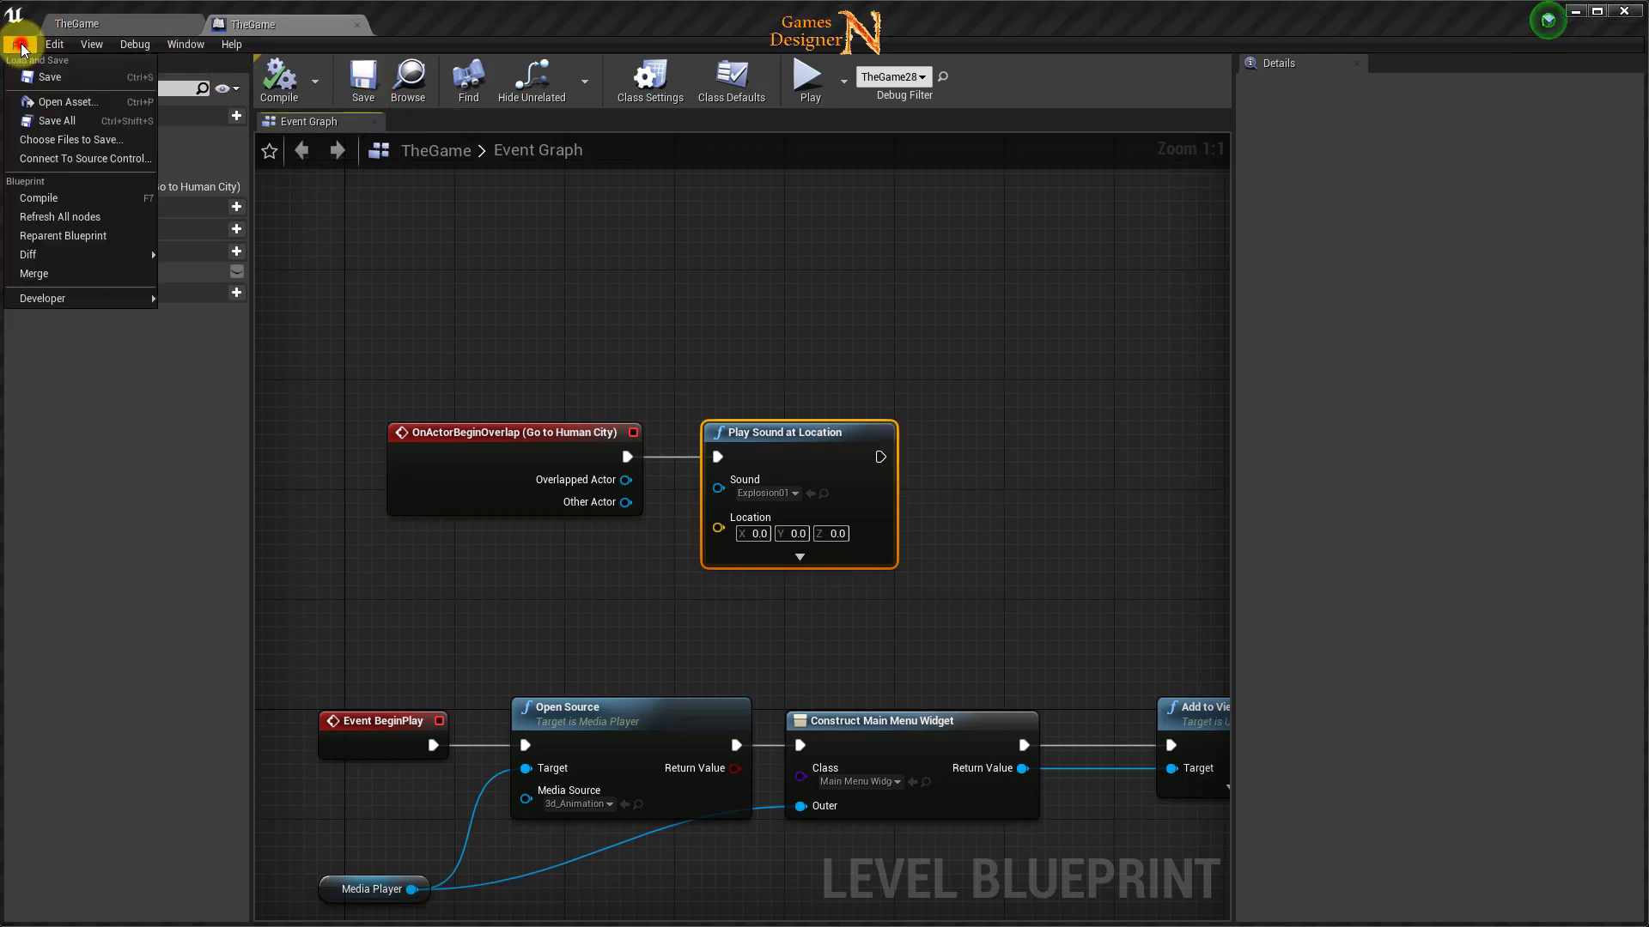
pyautogui.click(58, 121)
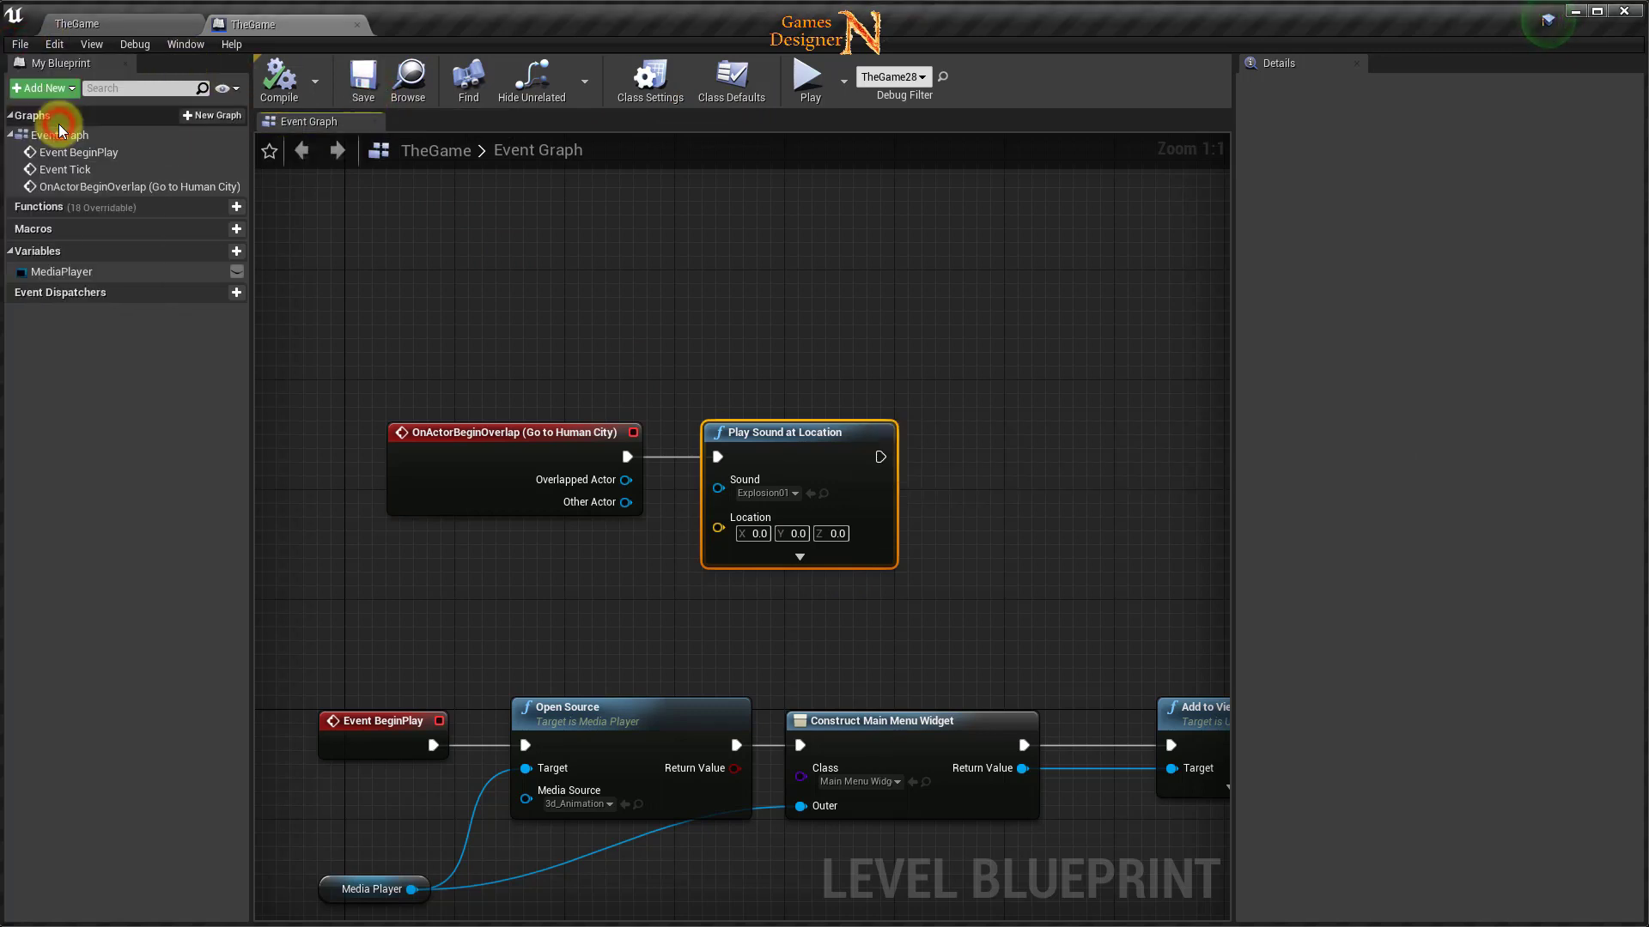
pyautogui.click(807, 90)
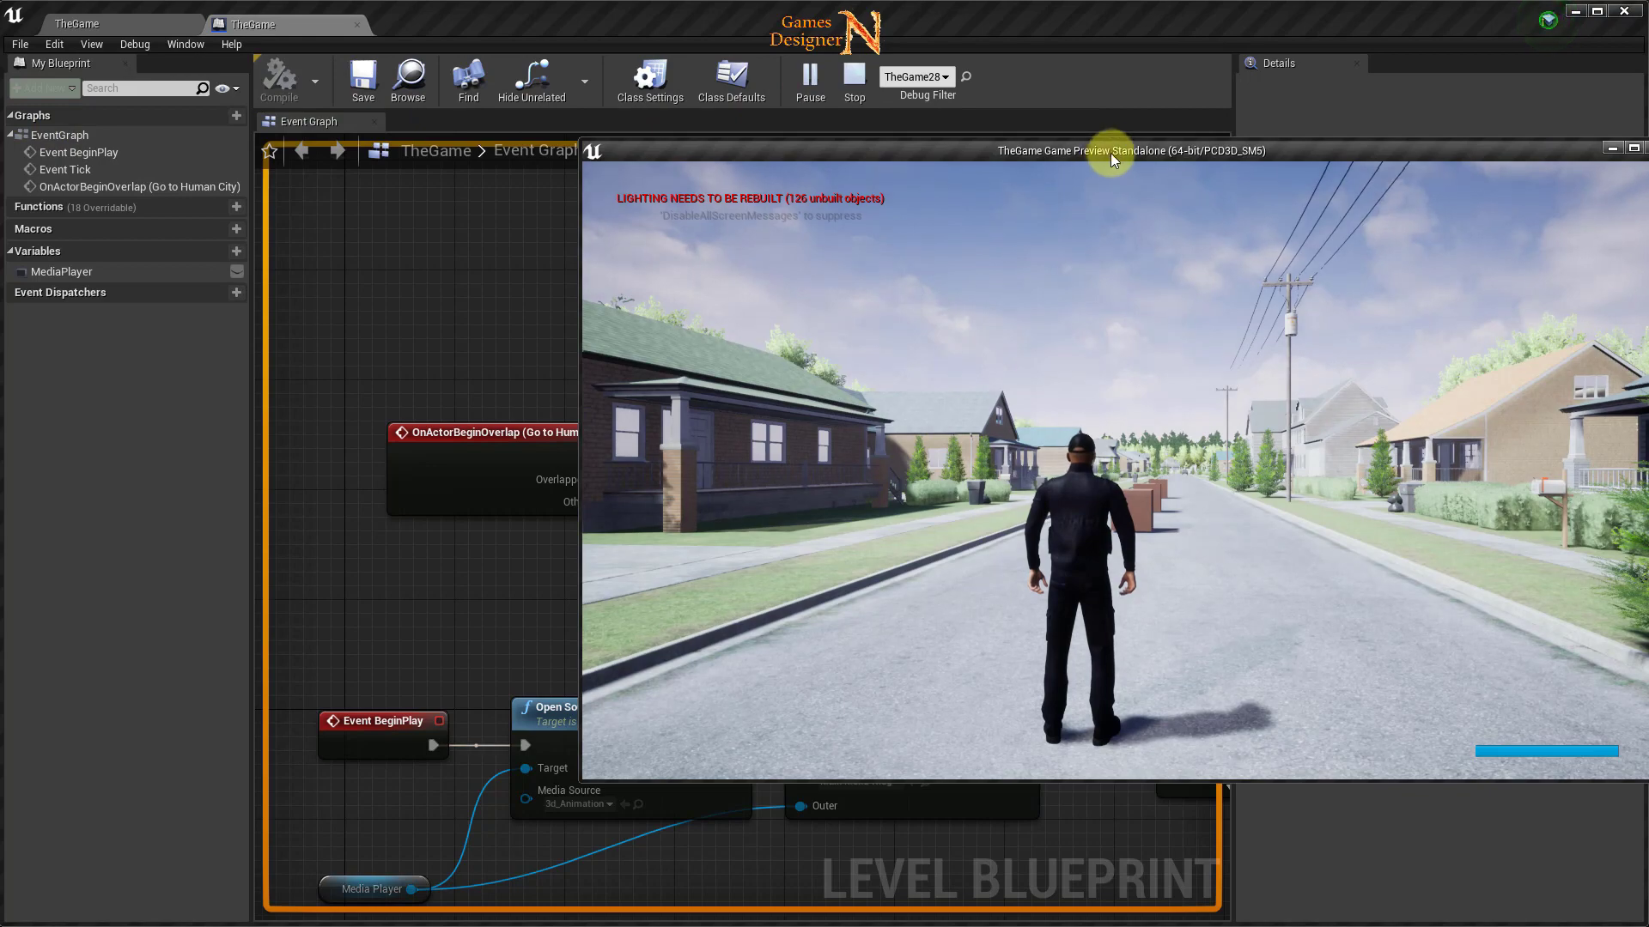
pyautogui.moveTo(1110, 152); pyautogui.dragTo(969, 159)
pyautogui.click(976, 397)
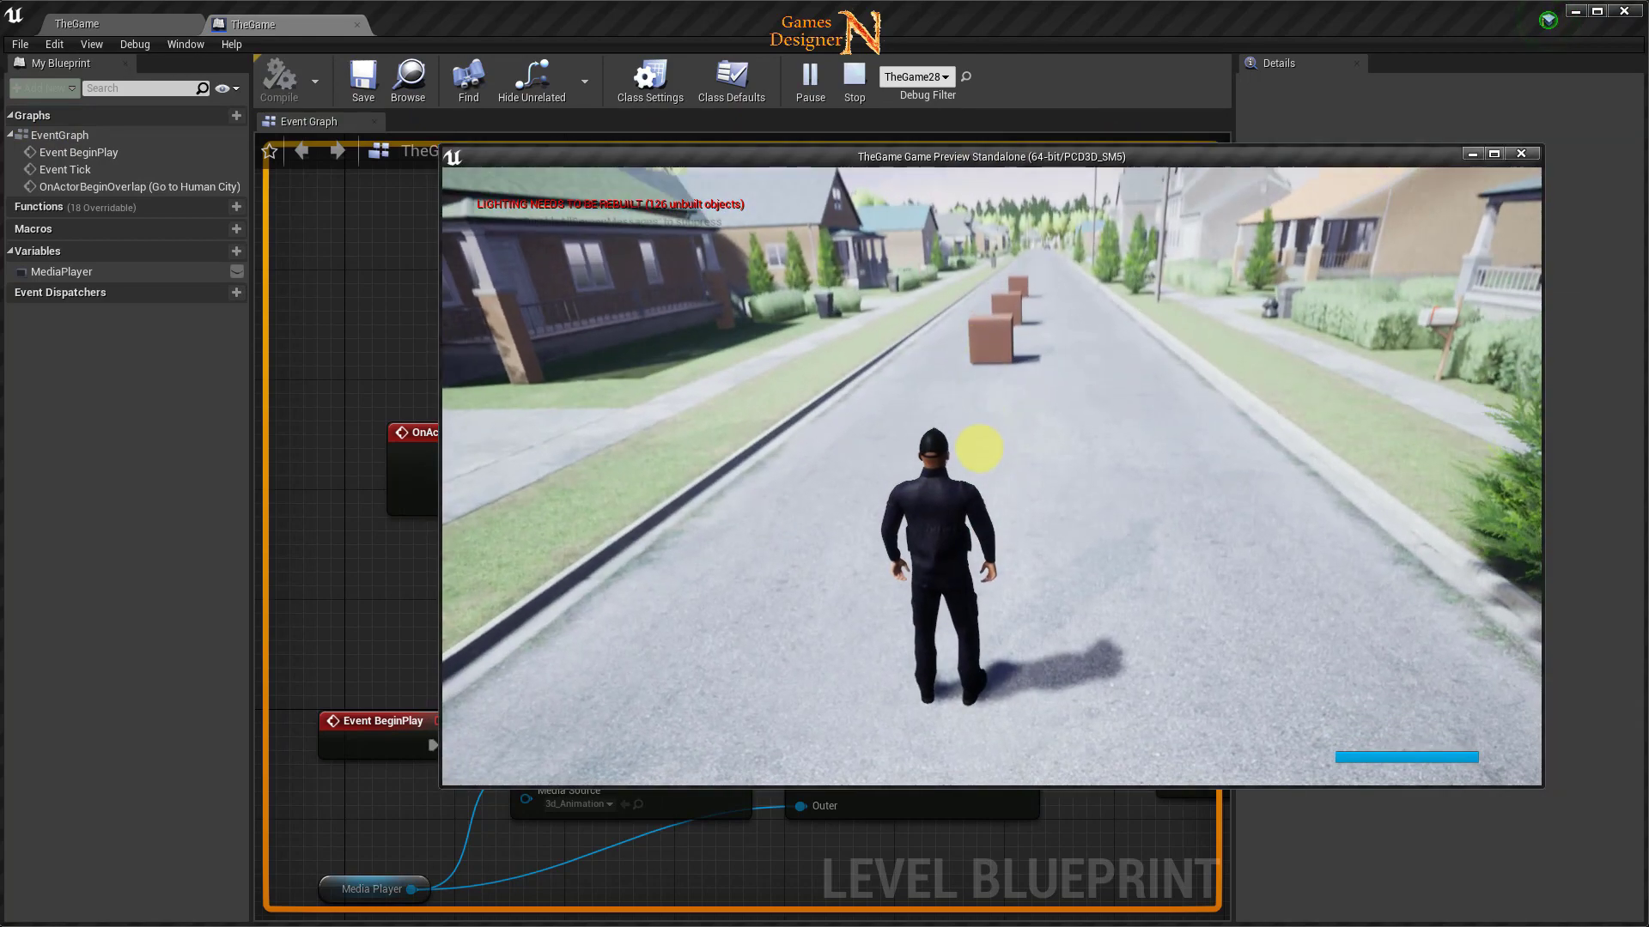
# Expand the First Quest: Human City entry, walk down the road, then stop the test.
pyautogui.press('q')
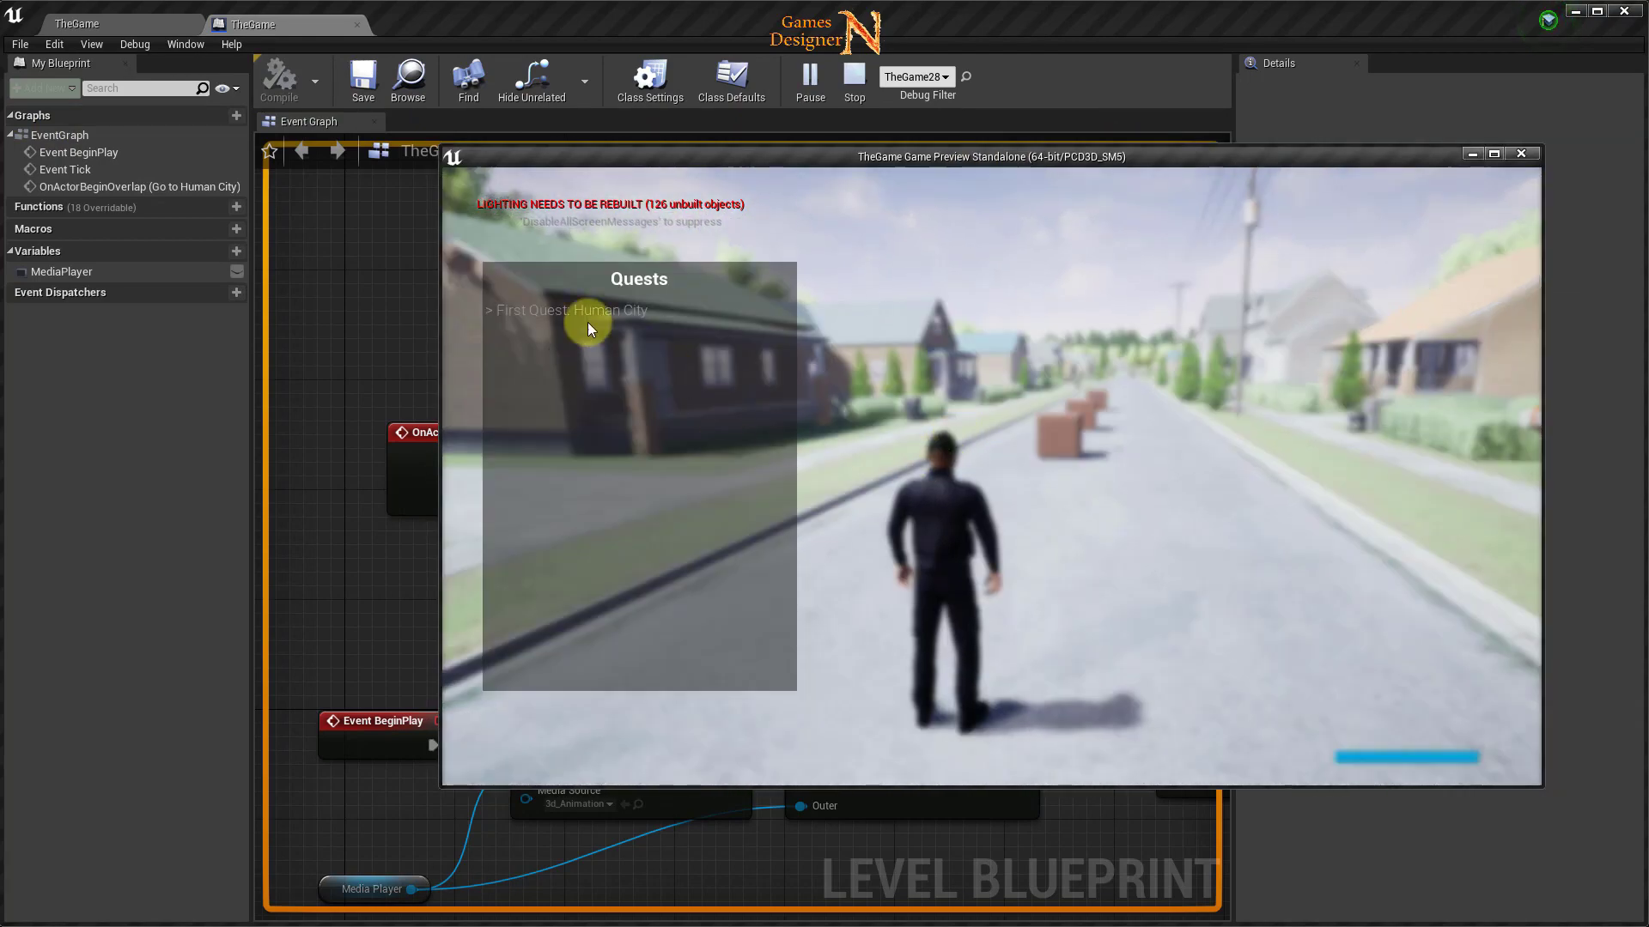
pyautogui.click(587, 317)
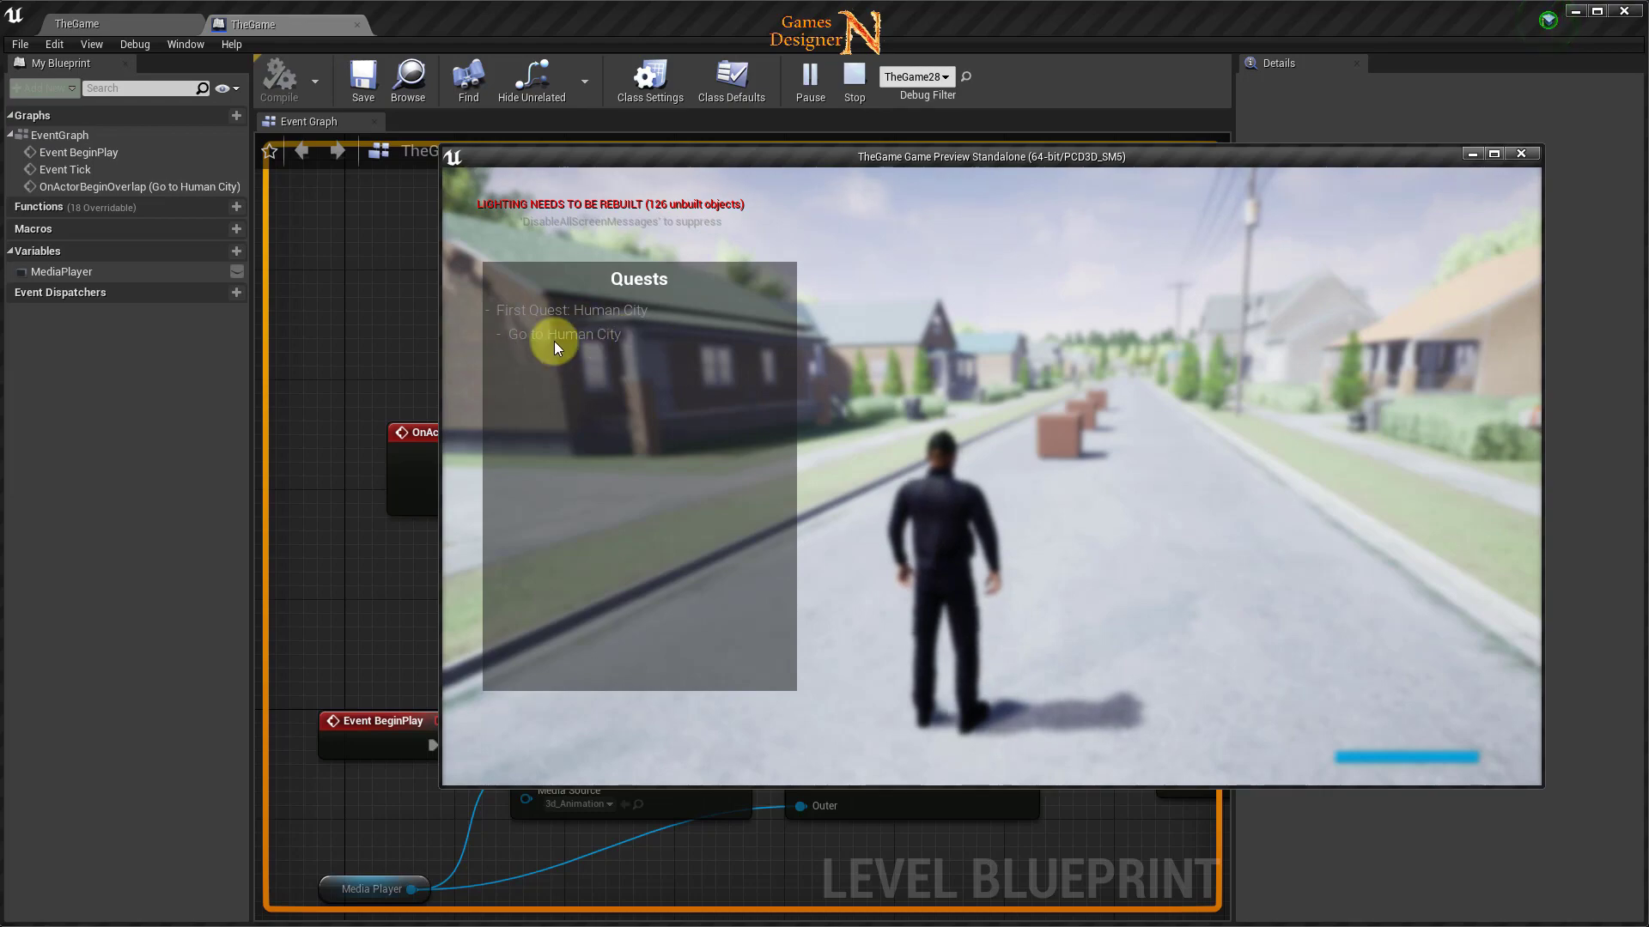
pyautogui.press('q')
pyautogui.press('w')
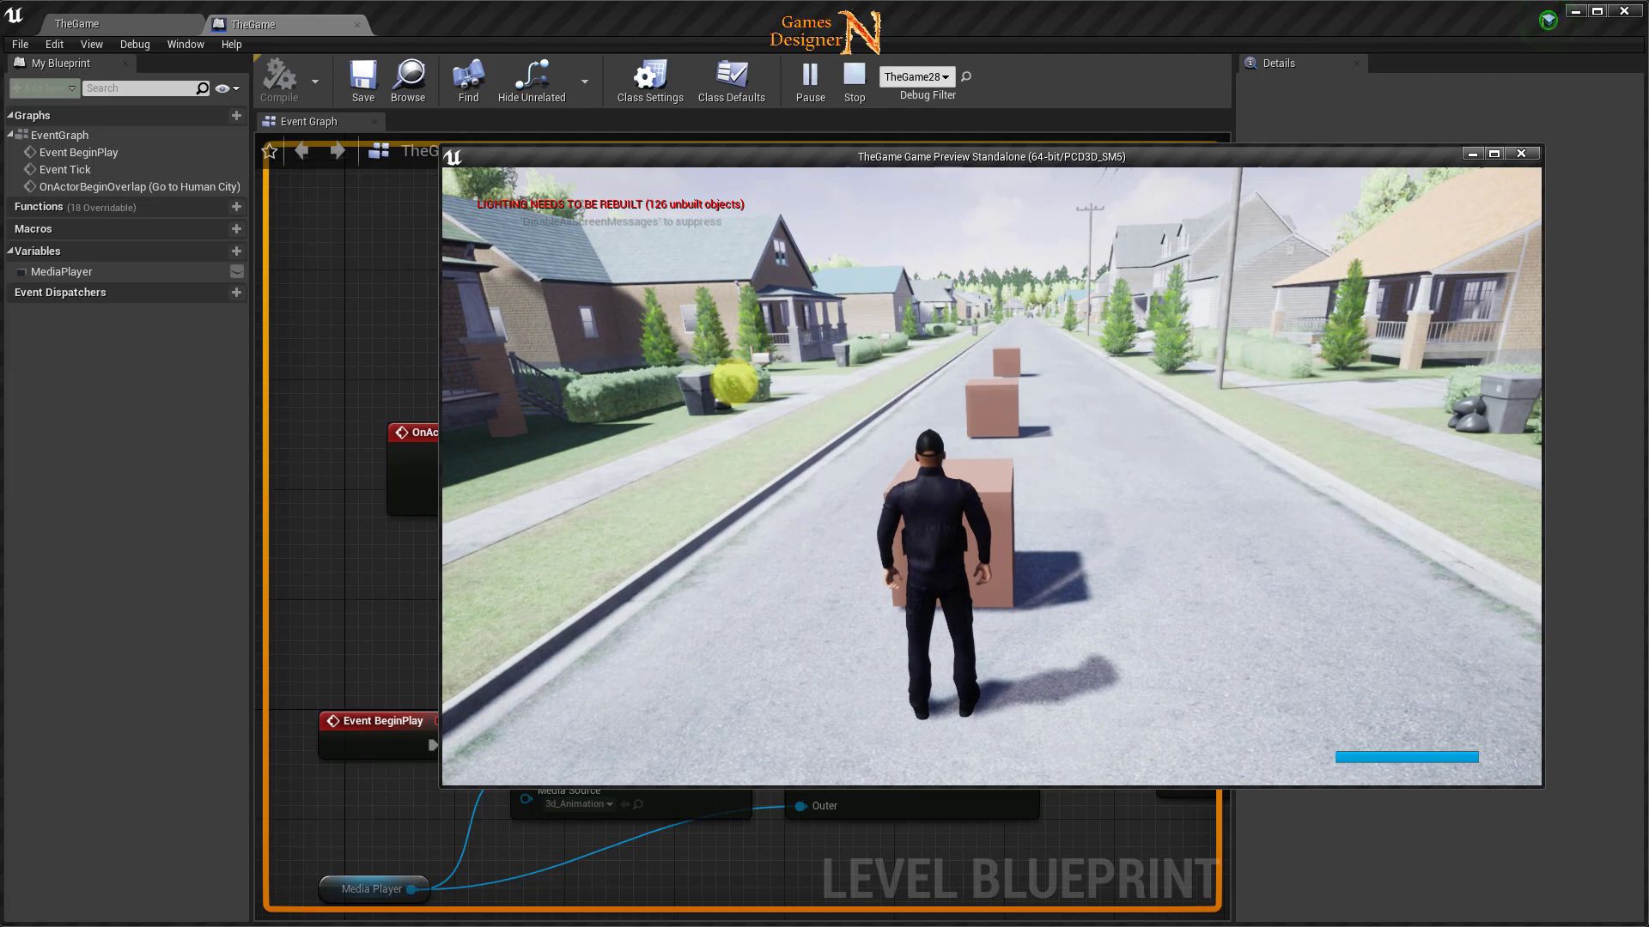
pyautogui.press('Escape')
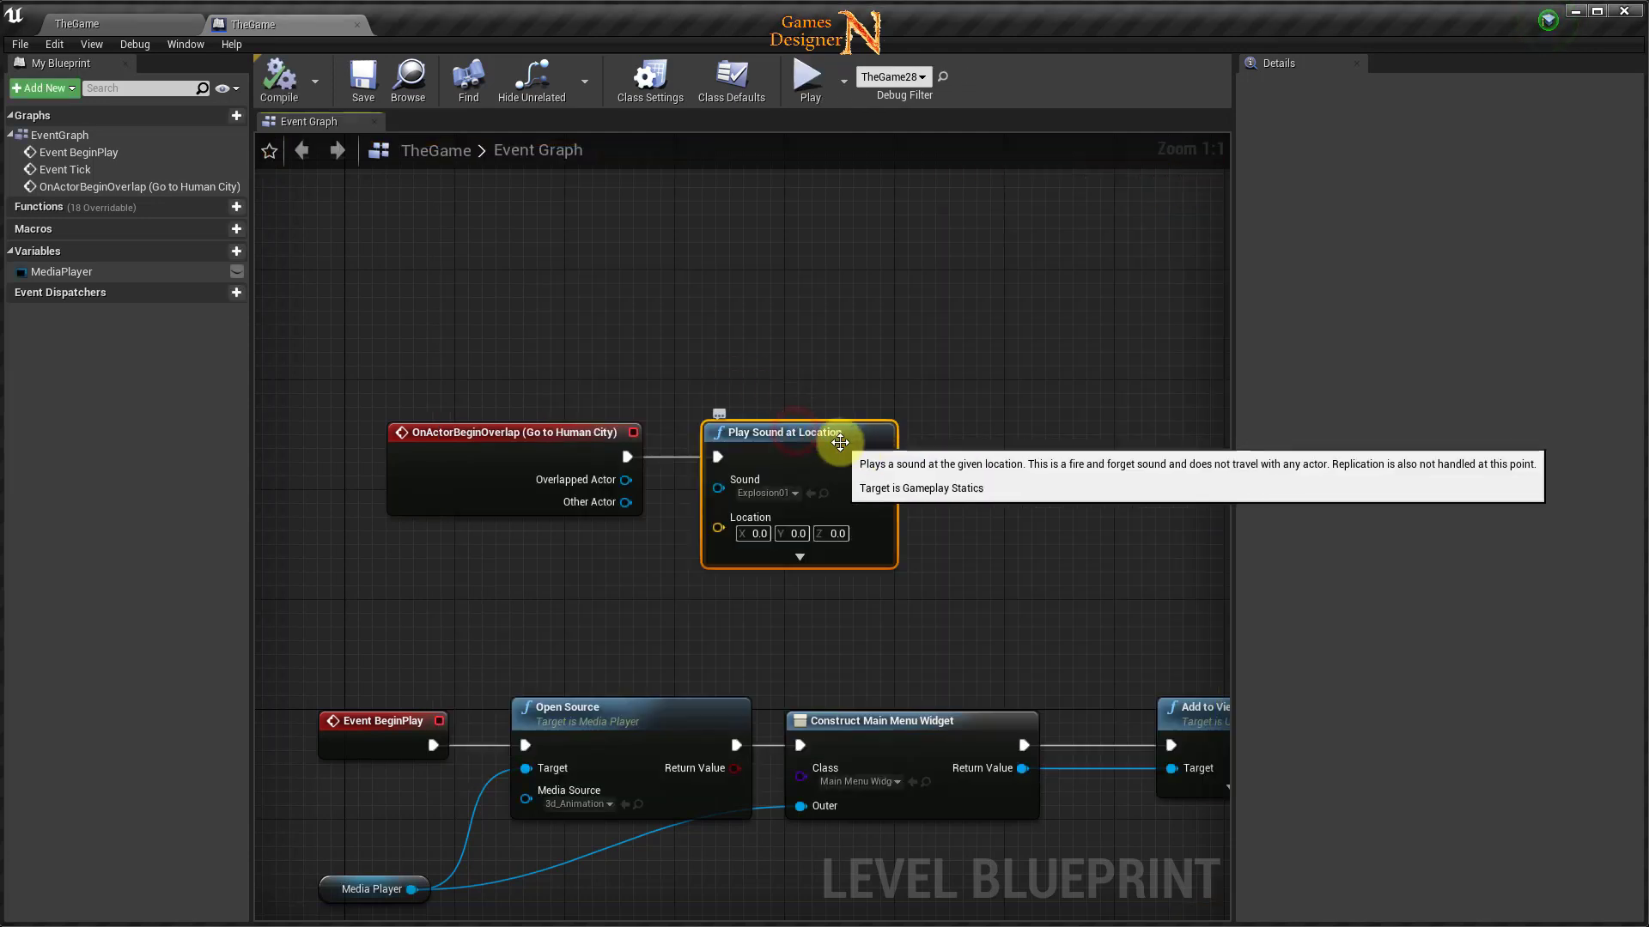
# Replace the Play Sound node with Spawn Emitter at Location after the overlap event.
pyautogui.press('Delete')
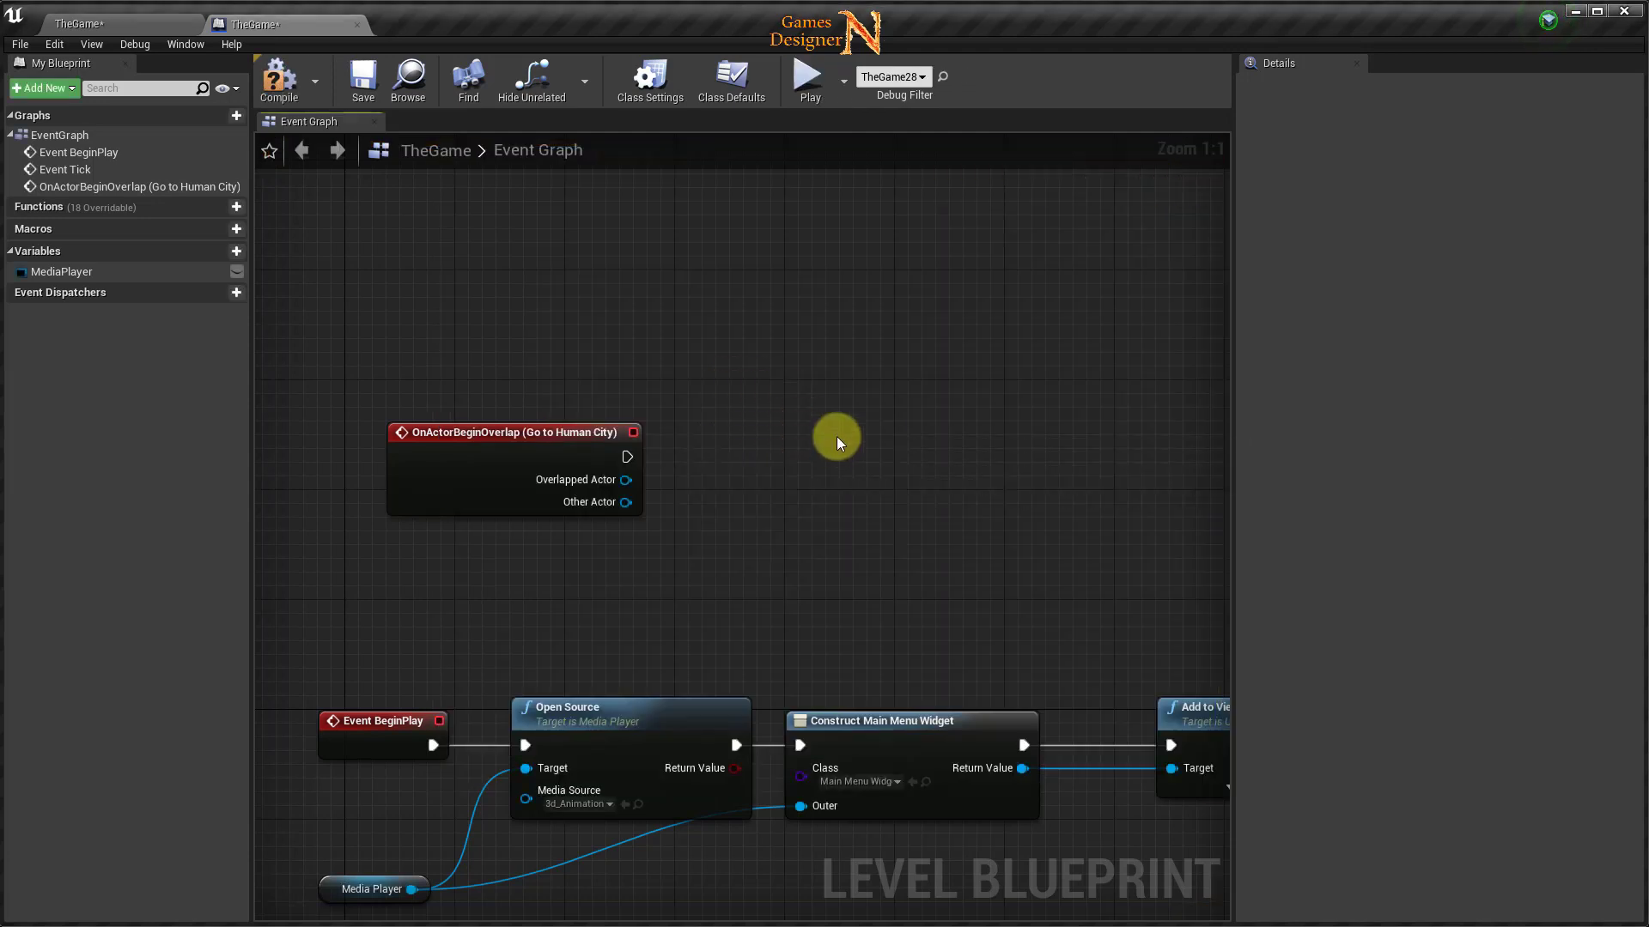
pyautogui.moveTo(625, 456); pyautogui.dragTo(699, 456)
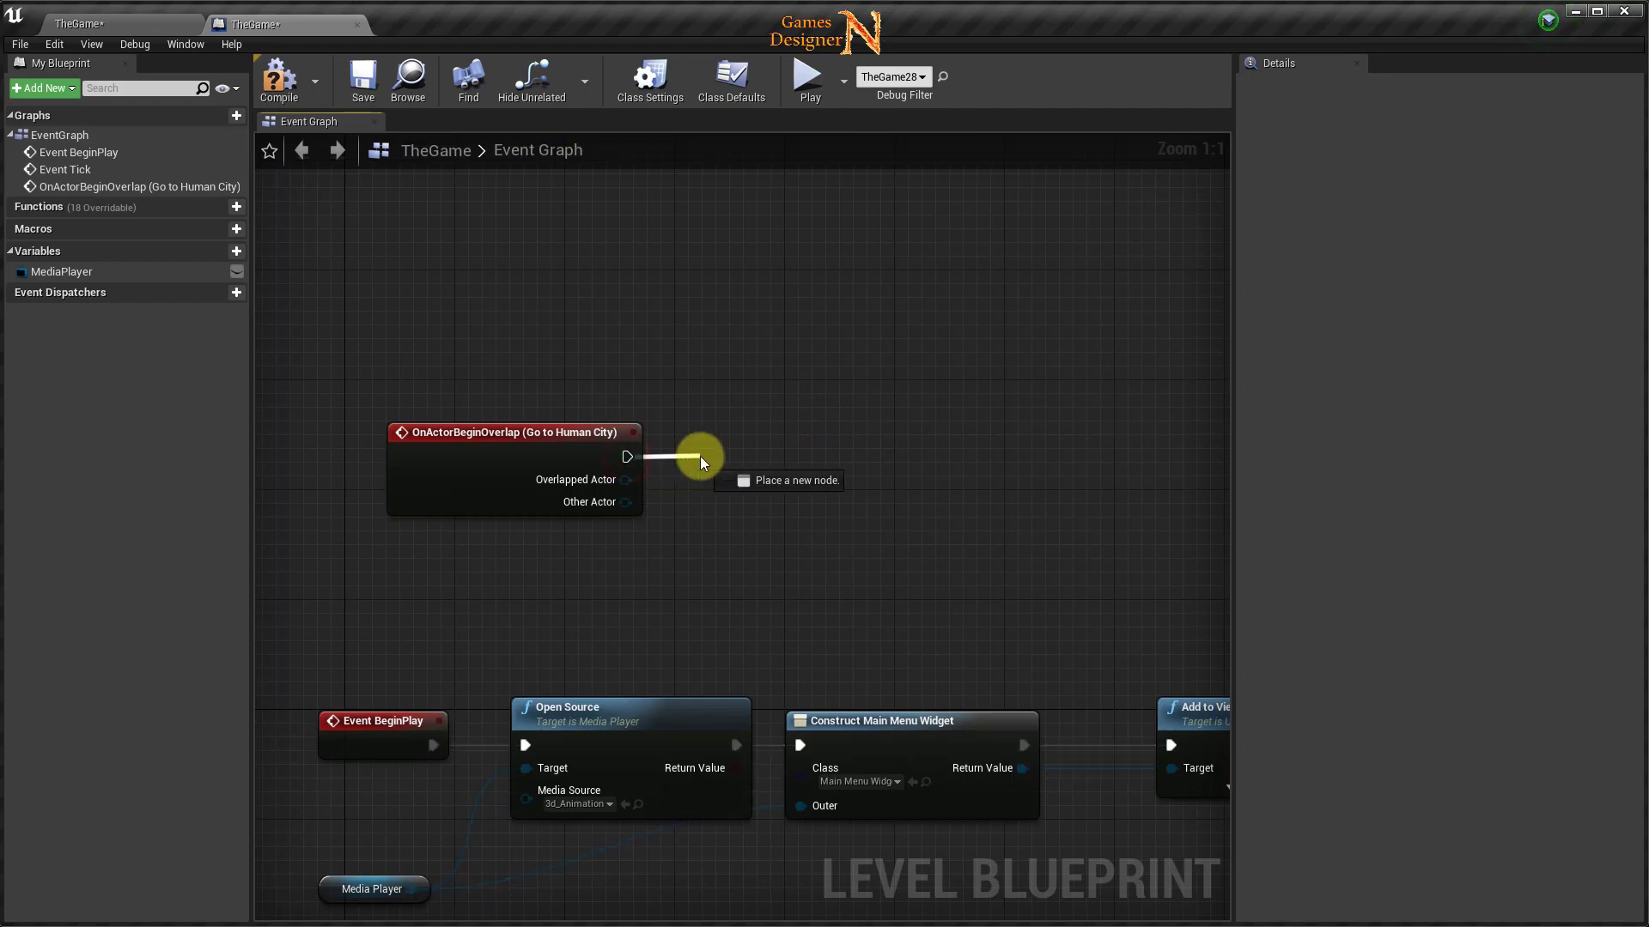
pyautogui.write('p')
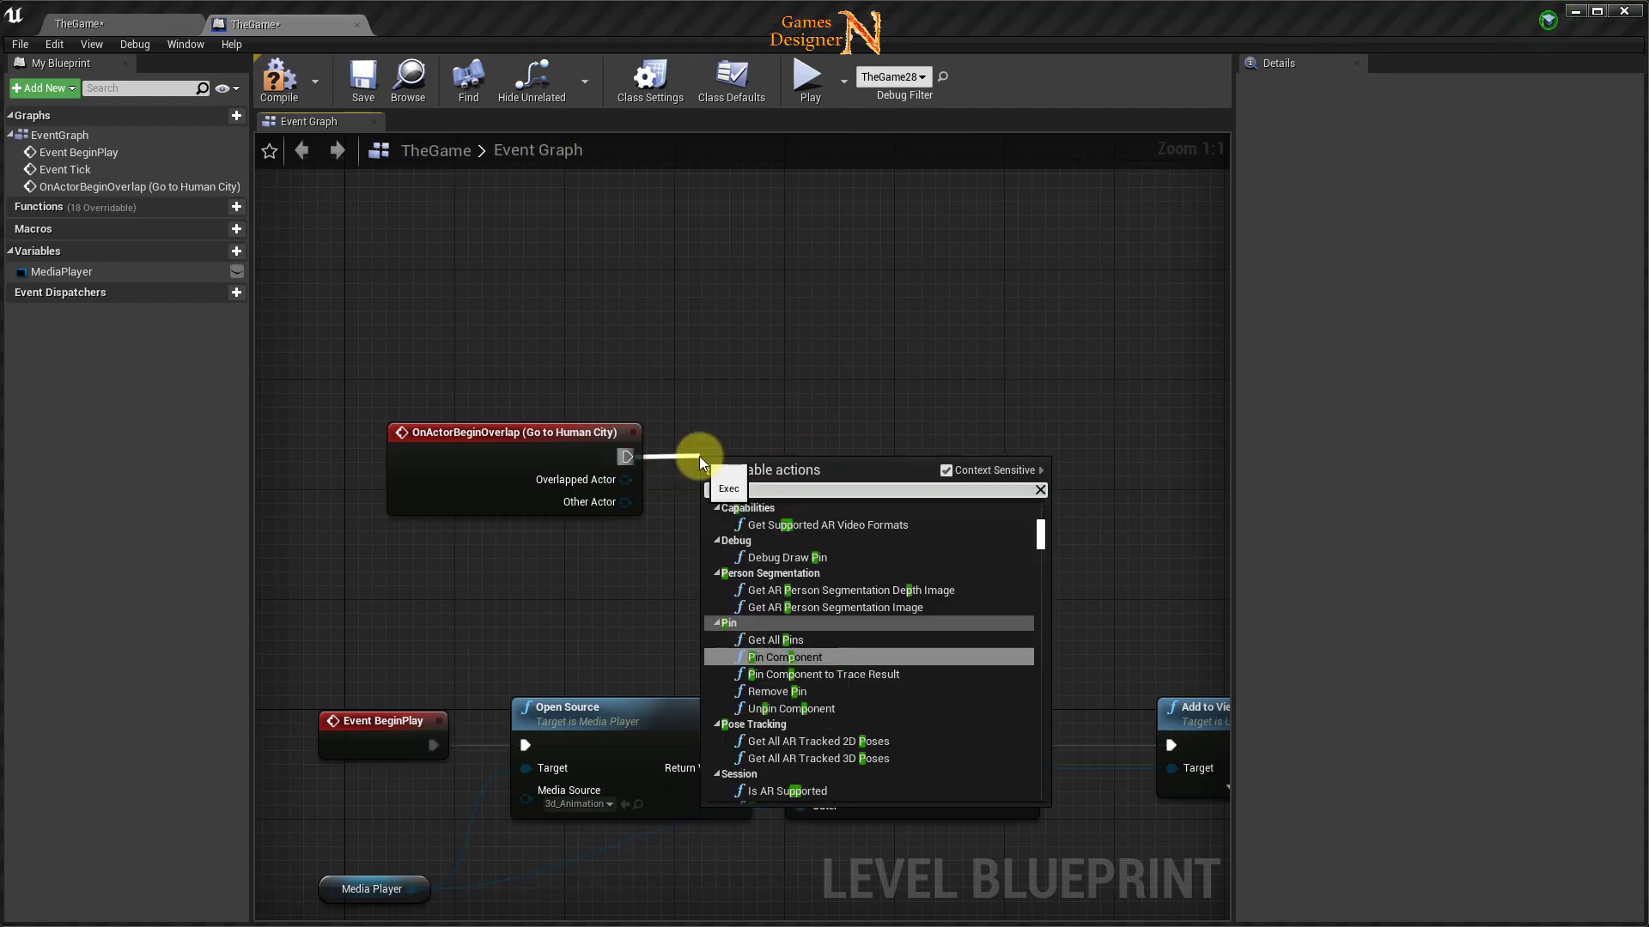
pyautogui.write('art')
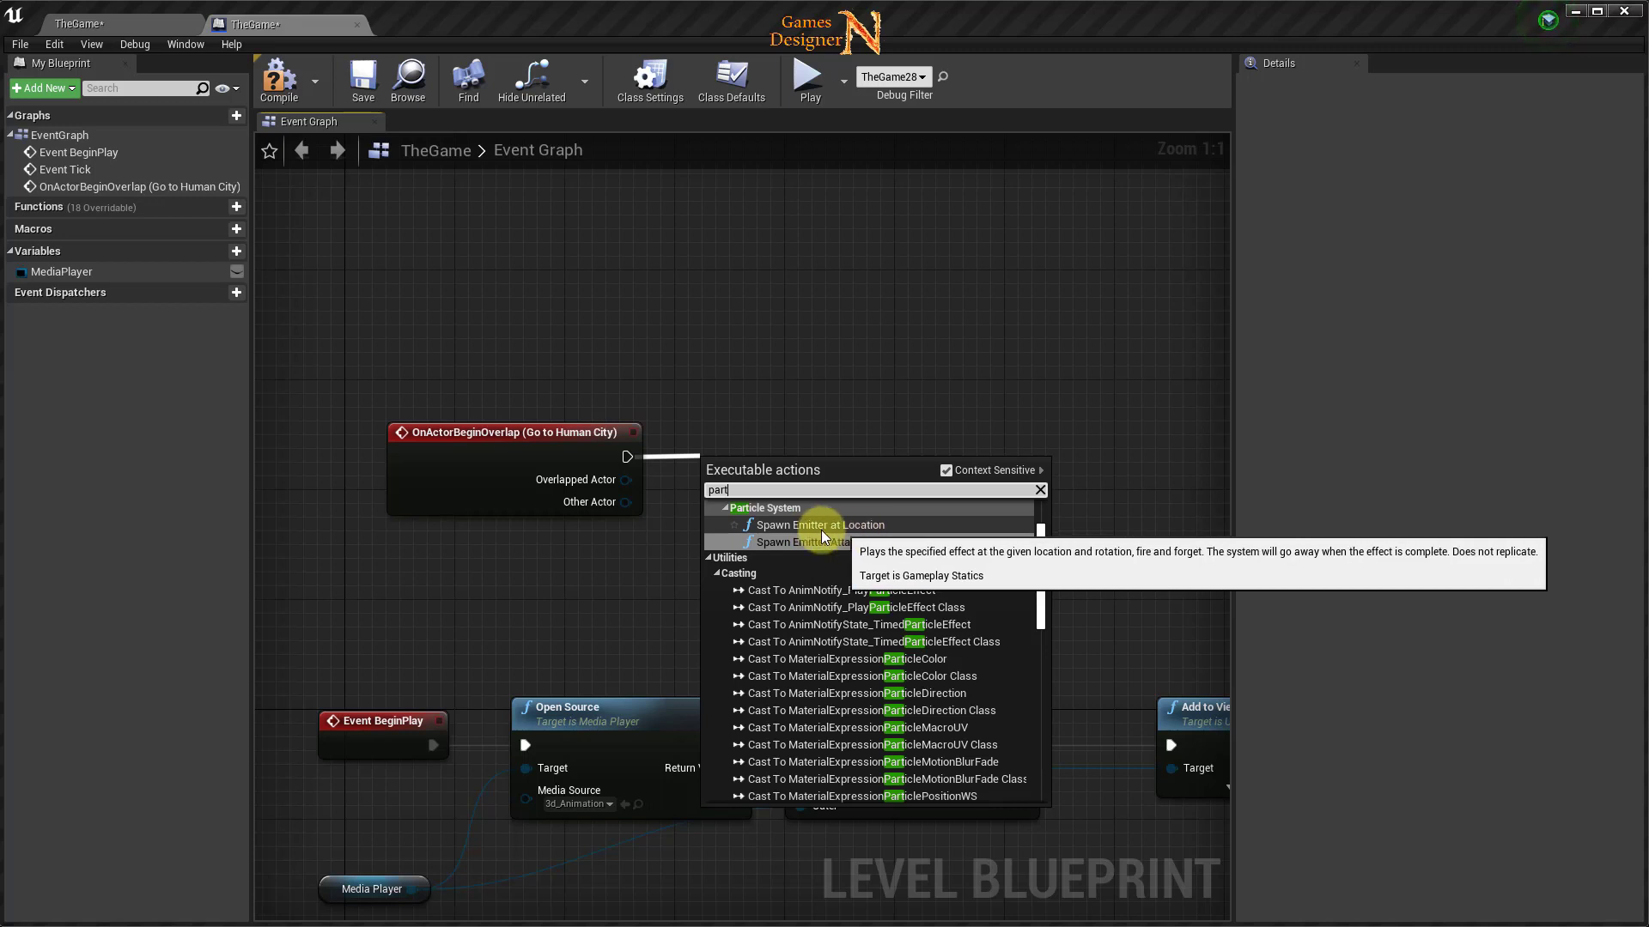
pyautogui.click(854, 529)
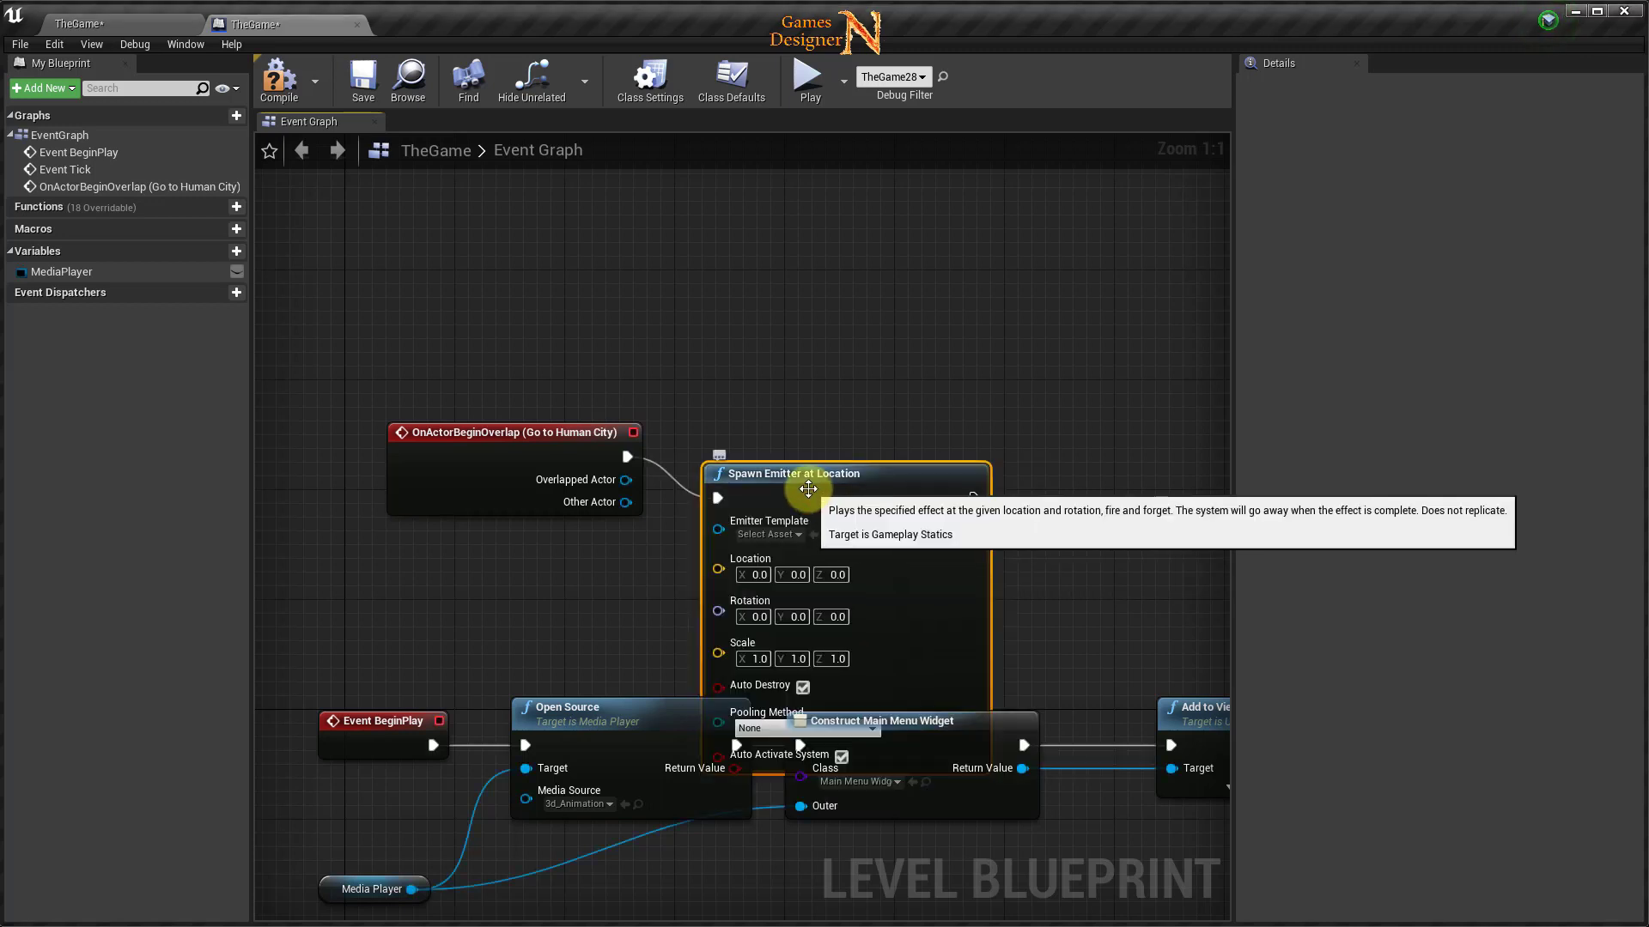
pyautogui.moveTo(816, 481)
pyautogui.mouseDown()
pyautogui.moveTo(838, 420)
pyautogui.moveTo(832, 437)
pyautogui.mouseUp()
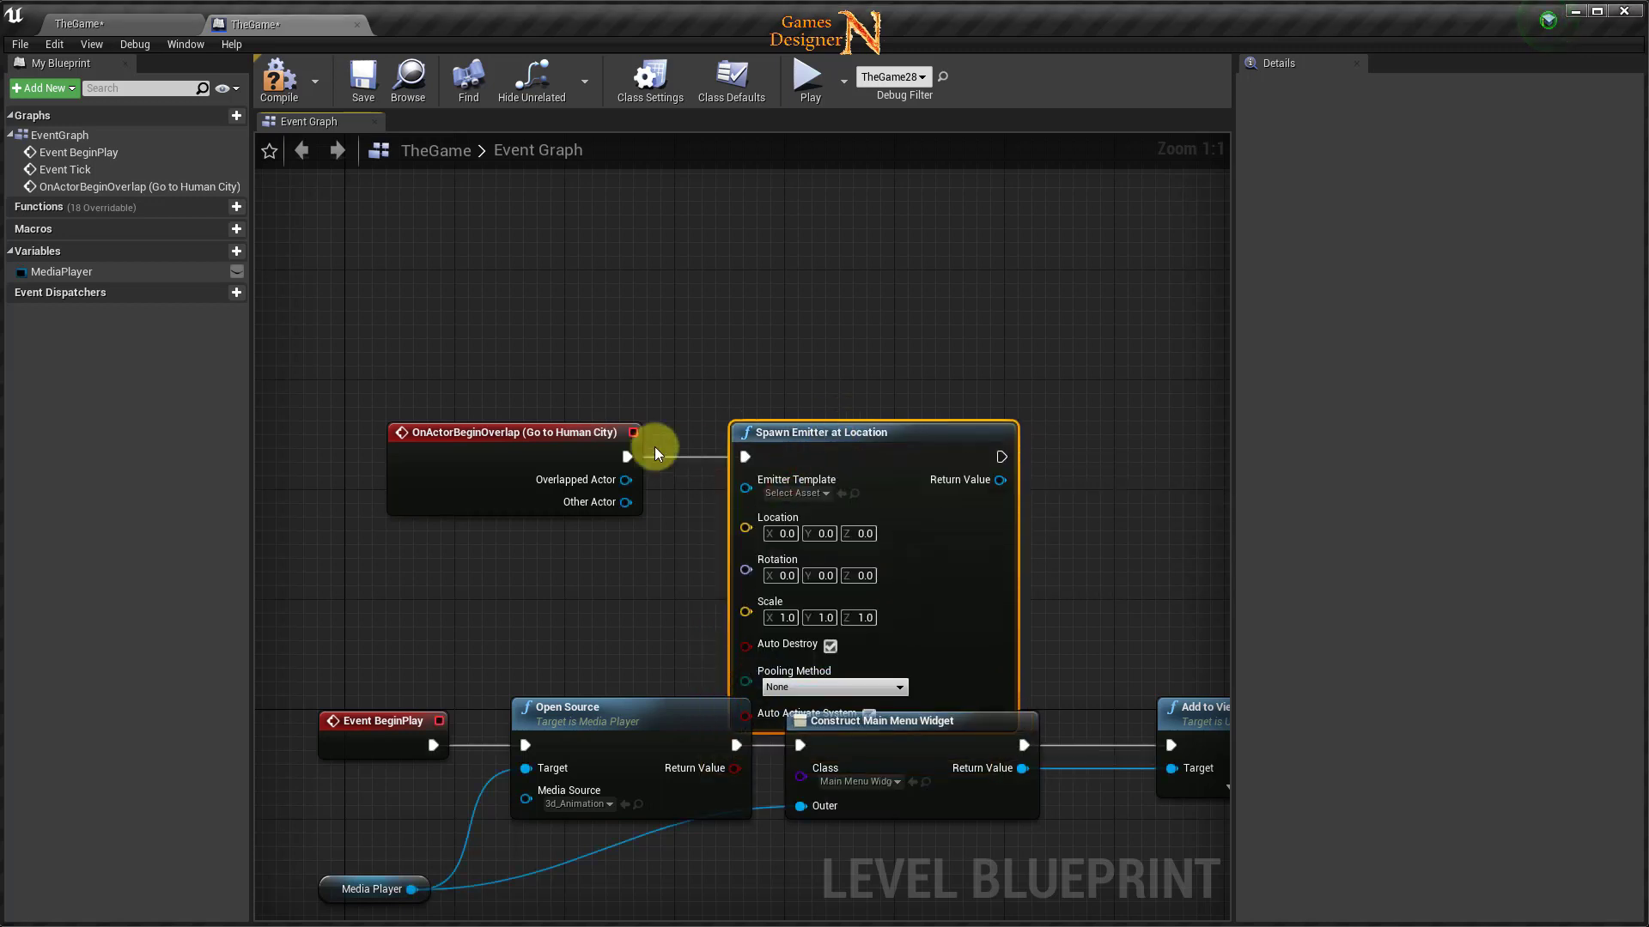
pyautogui.moveTo(534, 366)
pyautogui.mouseDown()
pyautogui.moveTo(830, 457)
pyautogui.moveTo(817, 347)
pyautogui.mouseUp()
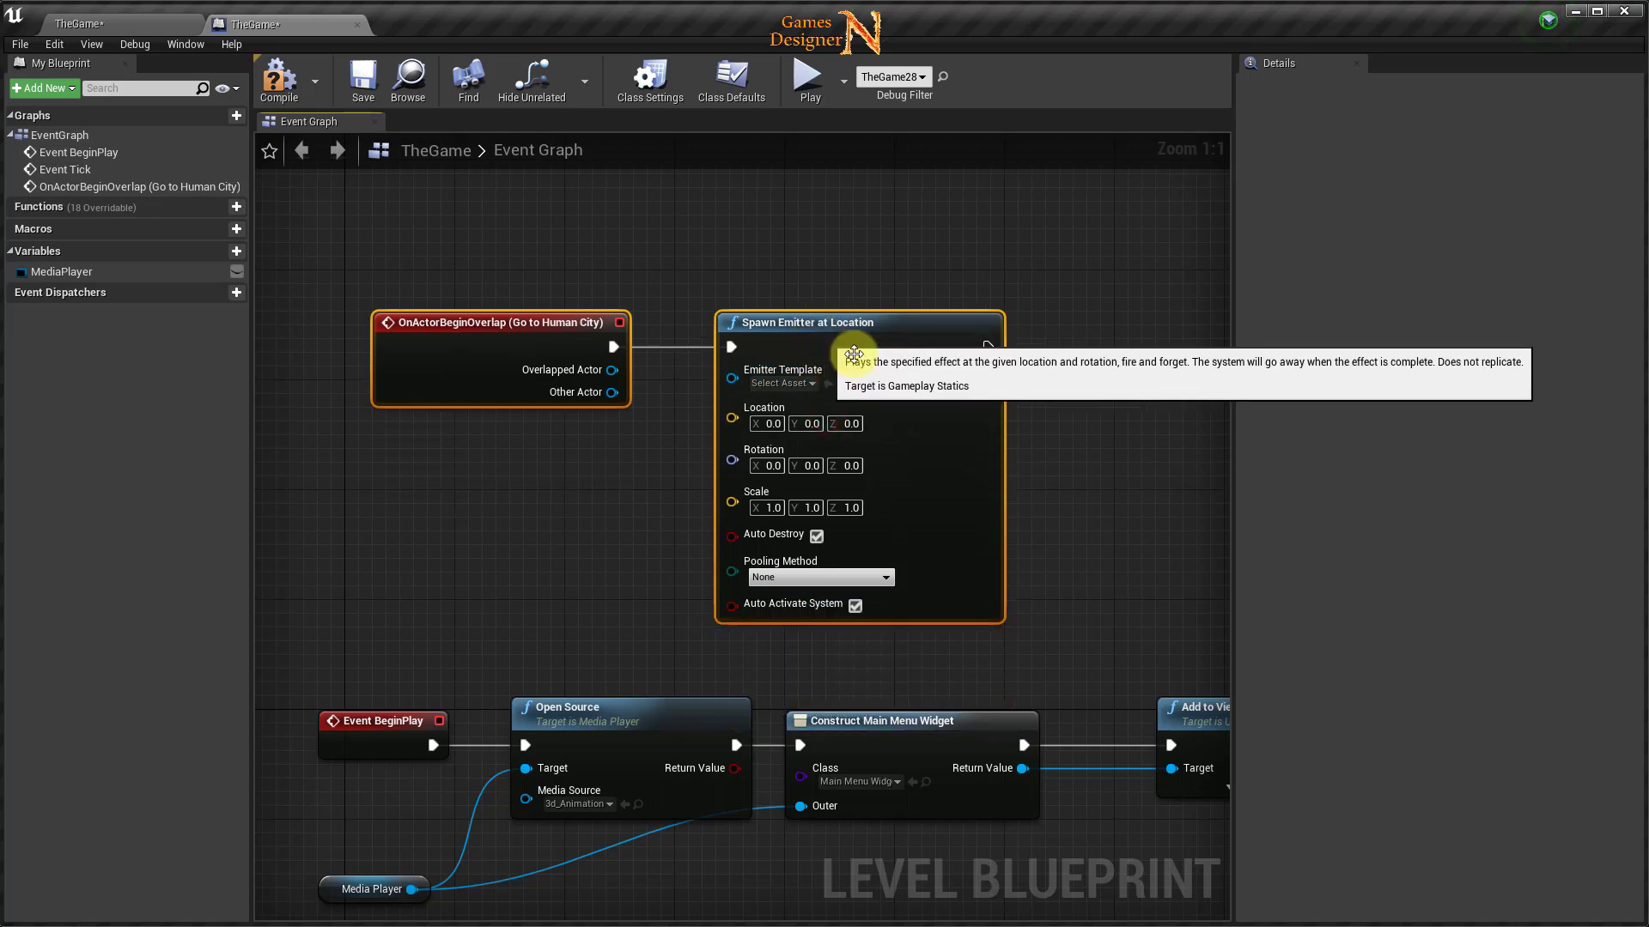
# Set the emitter's Emitter Template to P_Explosion.
pyautogui.click(785, 383)
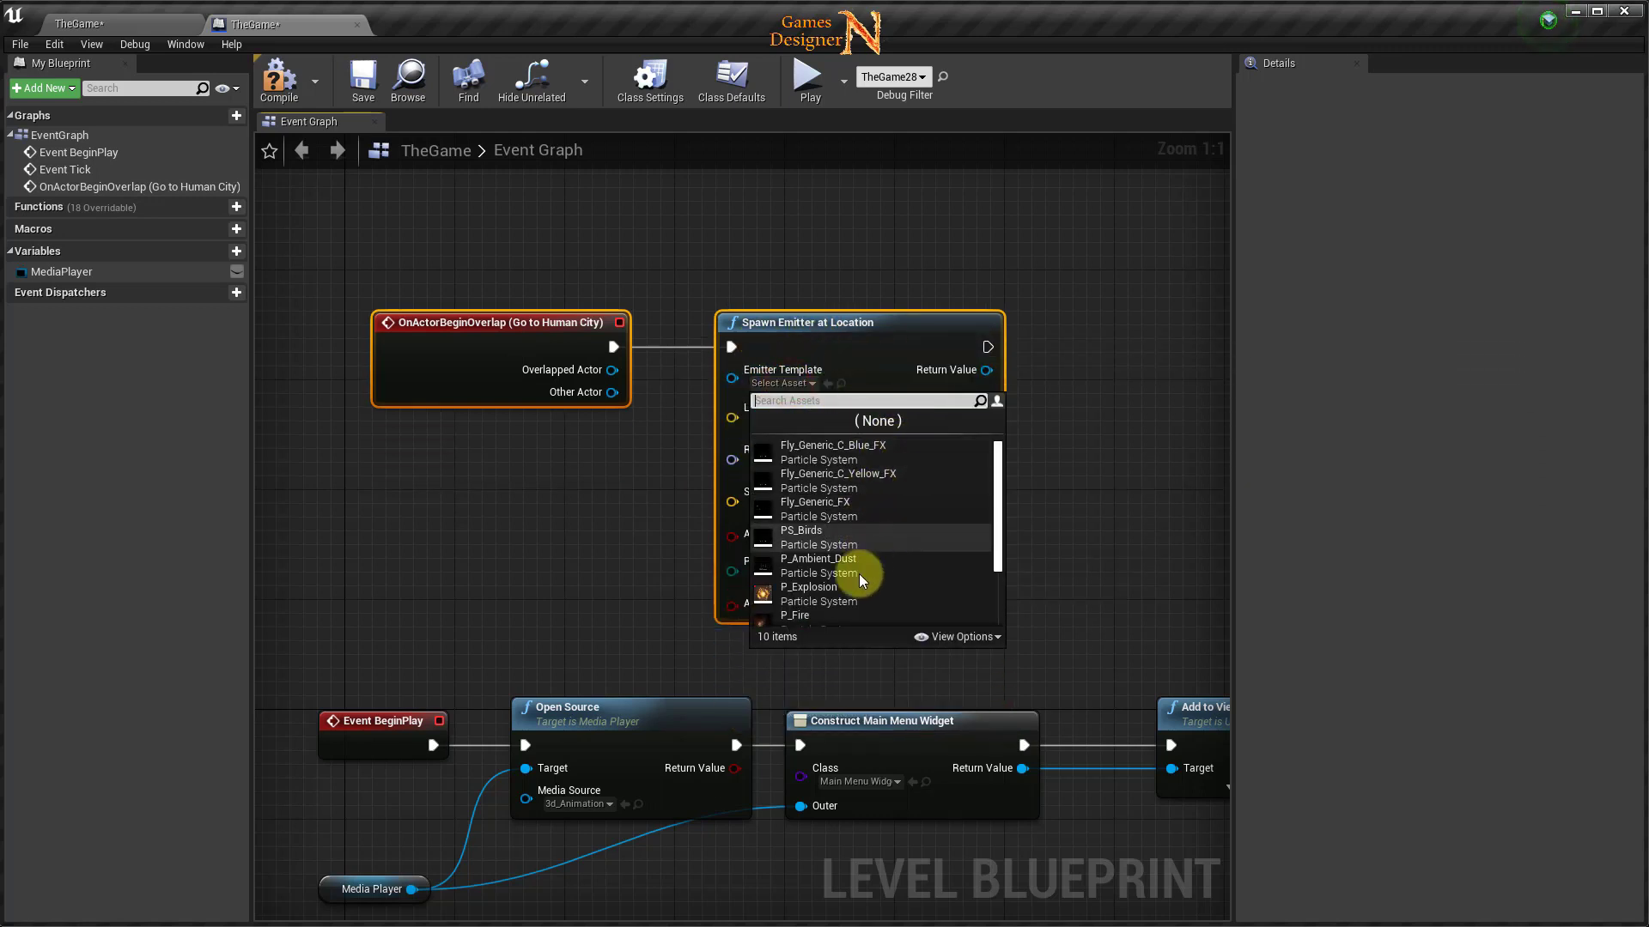
pyautogui.scroll(-4, 996, 533)
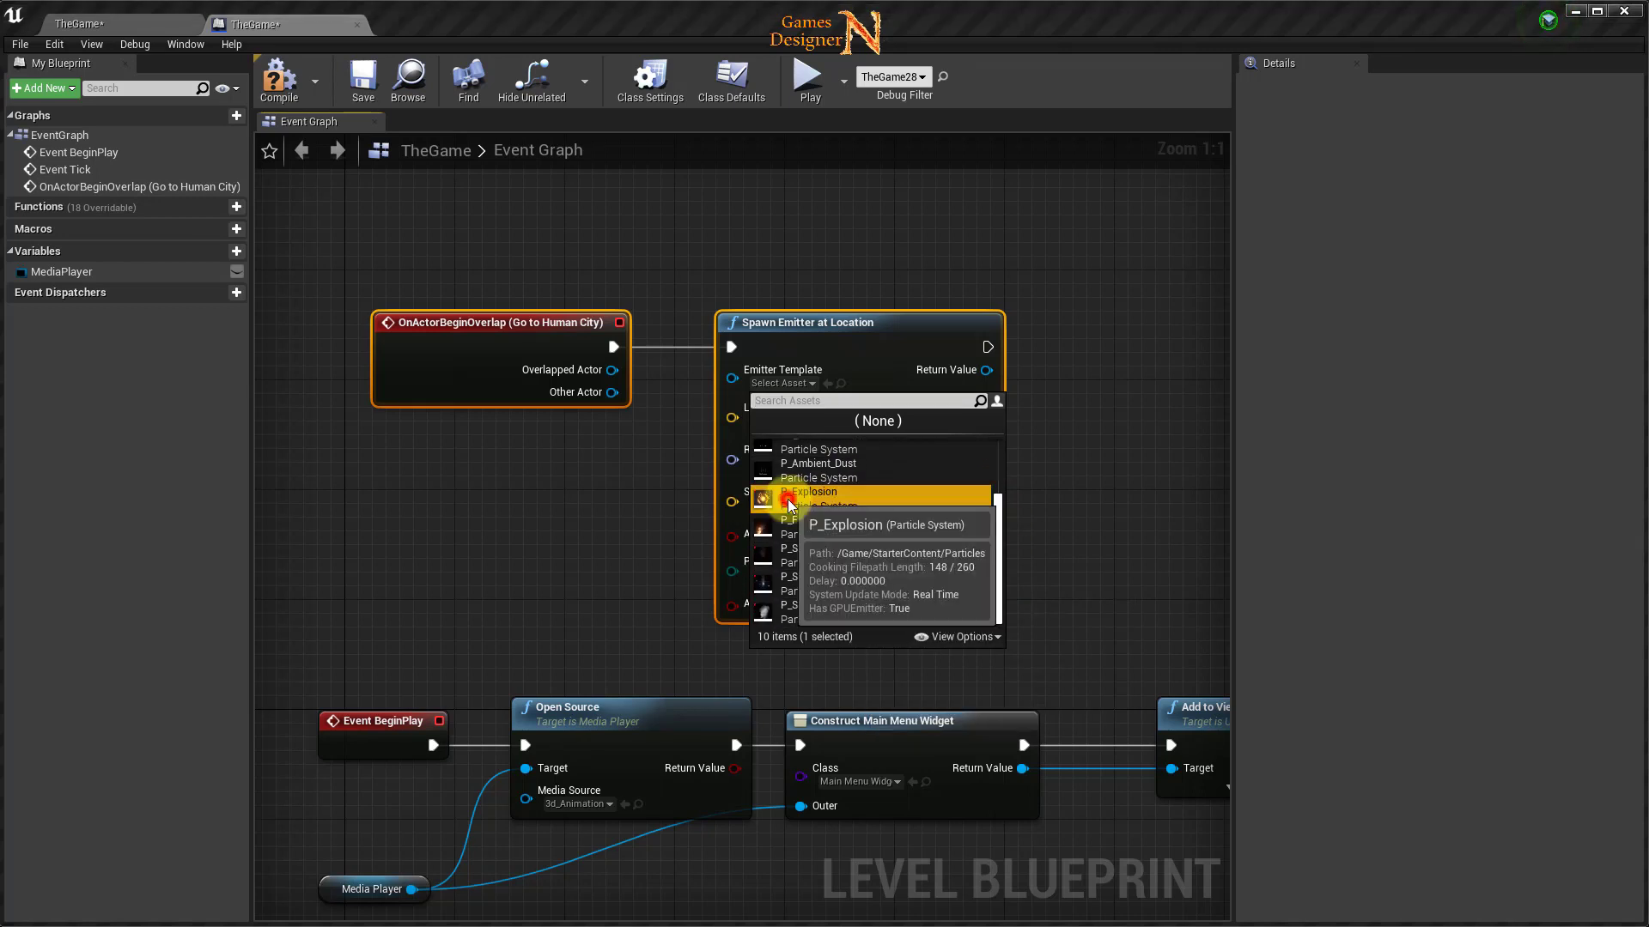
pyautogui.click(789, 496)
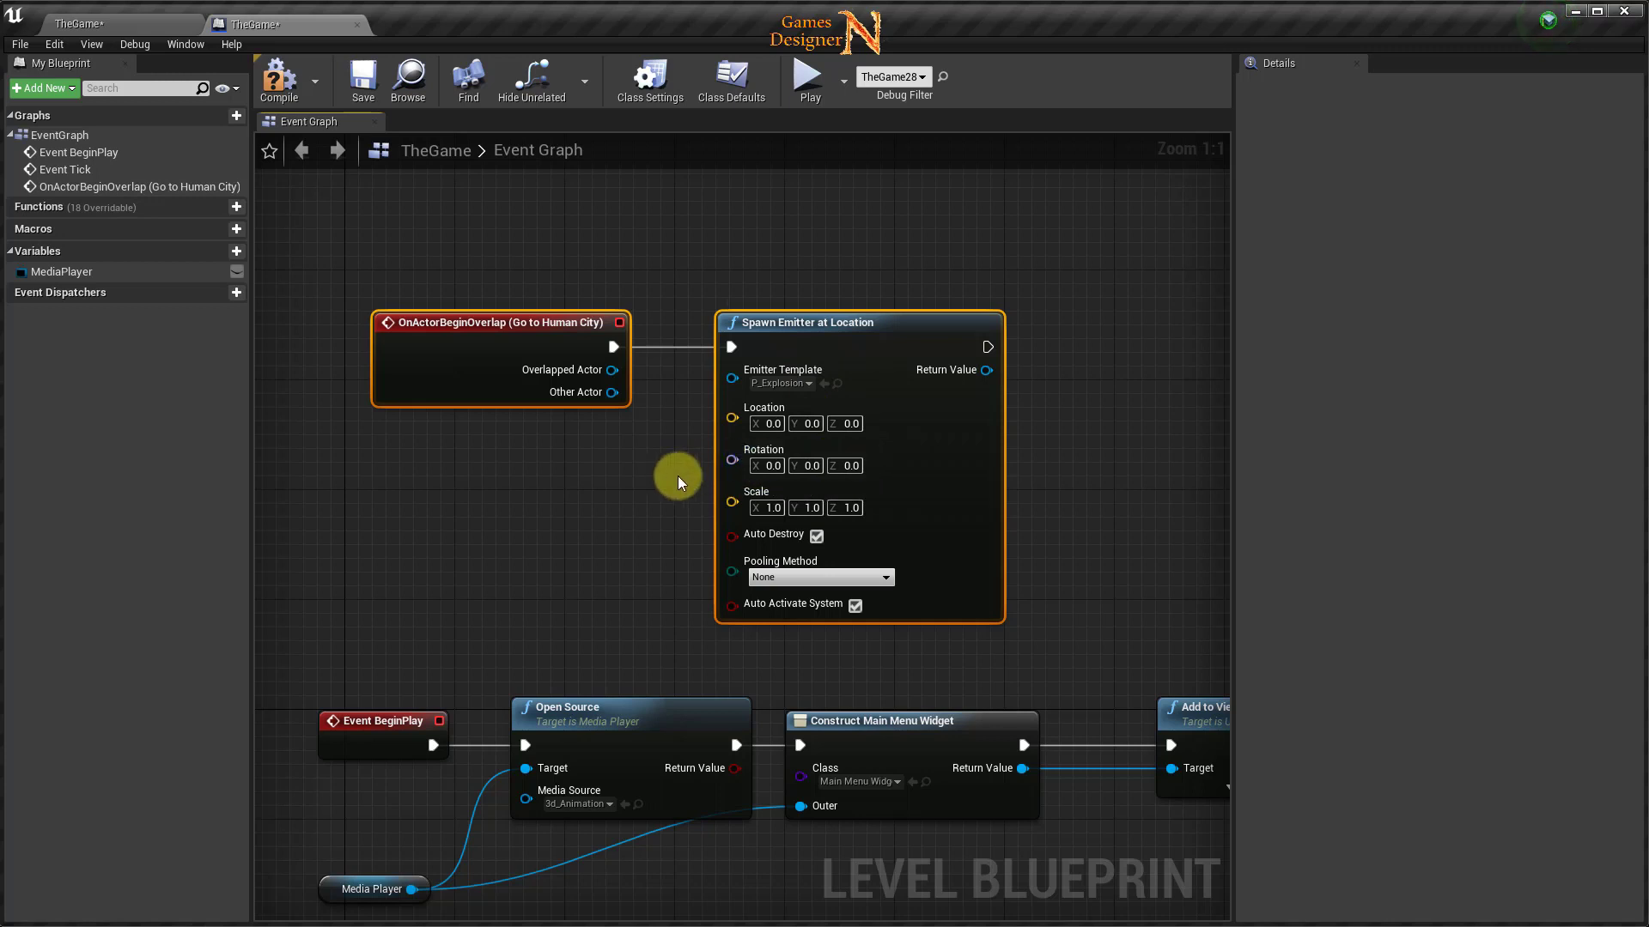
pyautogui.moveTo(678, 476); pyautogui.dragTo(618, 427, button='right')
pyautogui.moveTo(929, 298); pyautogui.dragTo(993, 305)
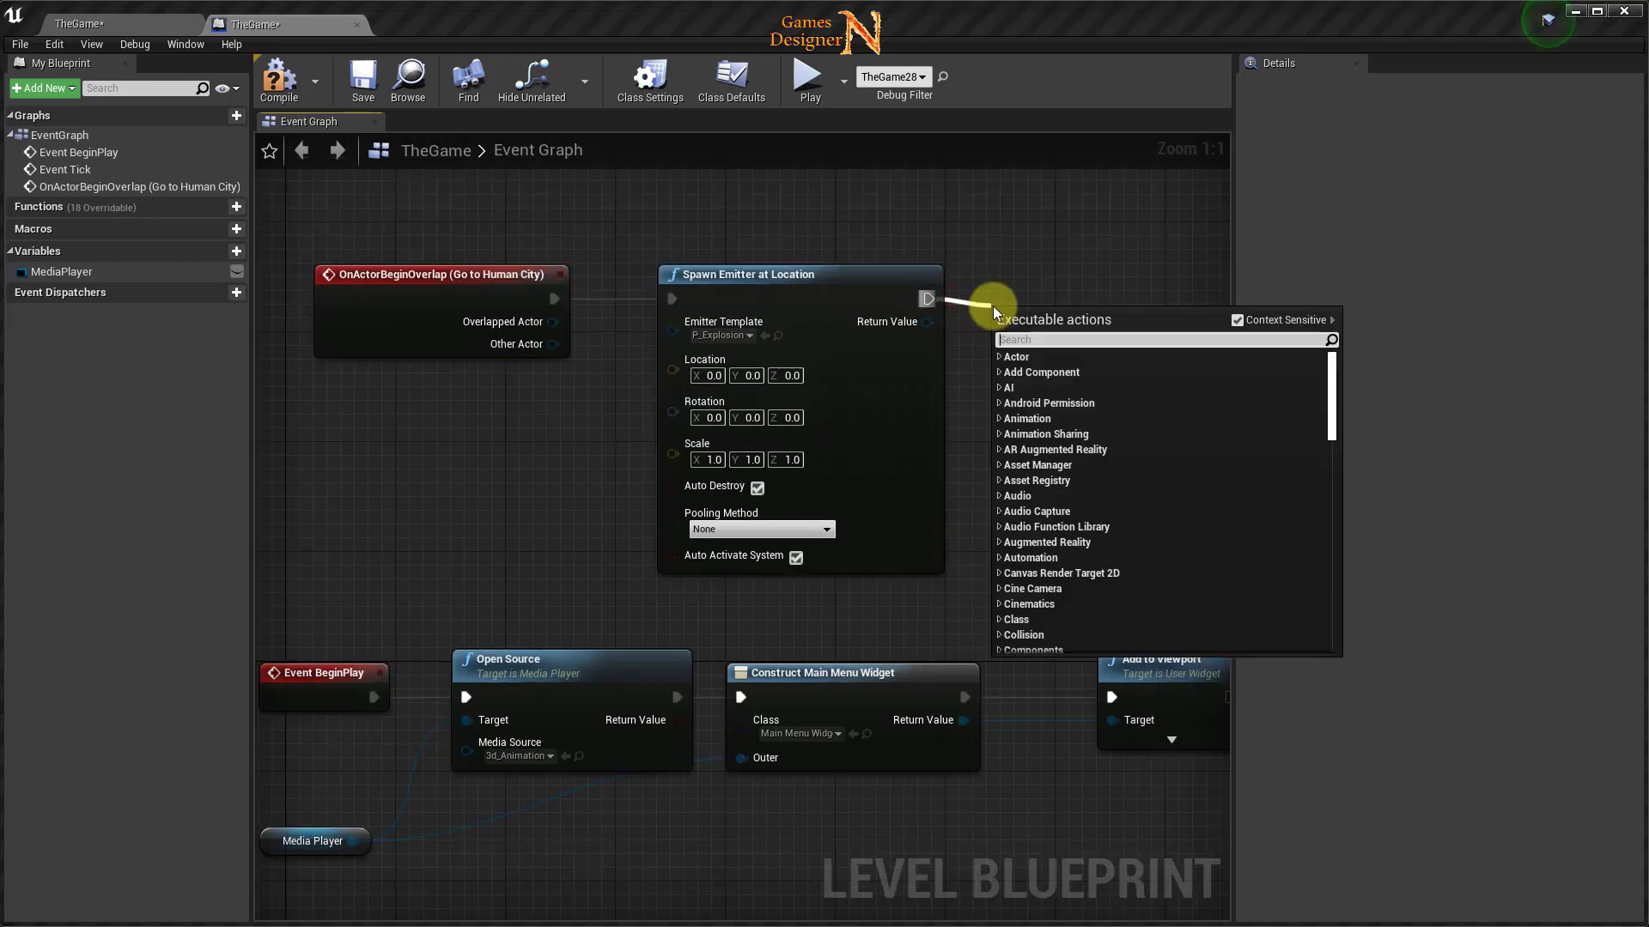
# Add Play Sound at Location with Explosion01 after the emitter and compile.
pyautogui.write('play sound')
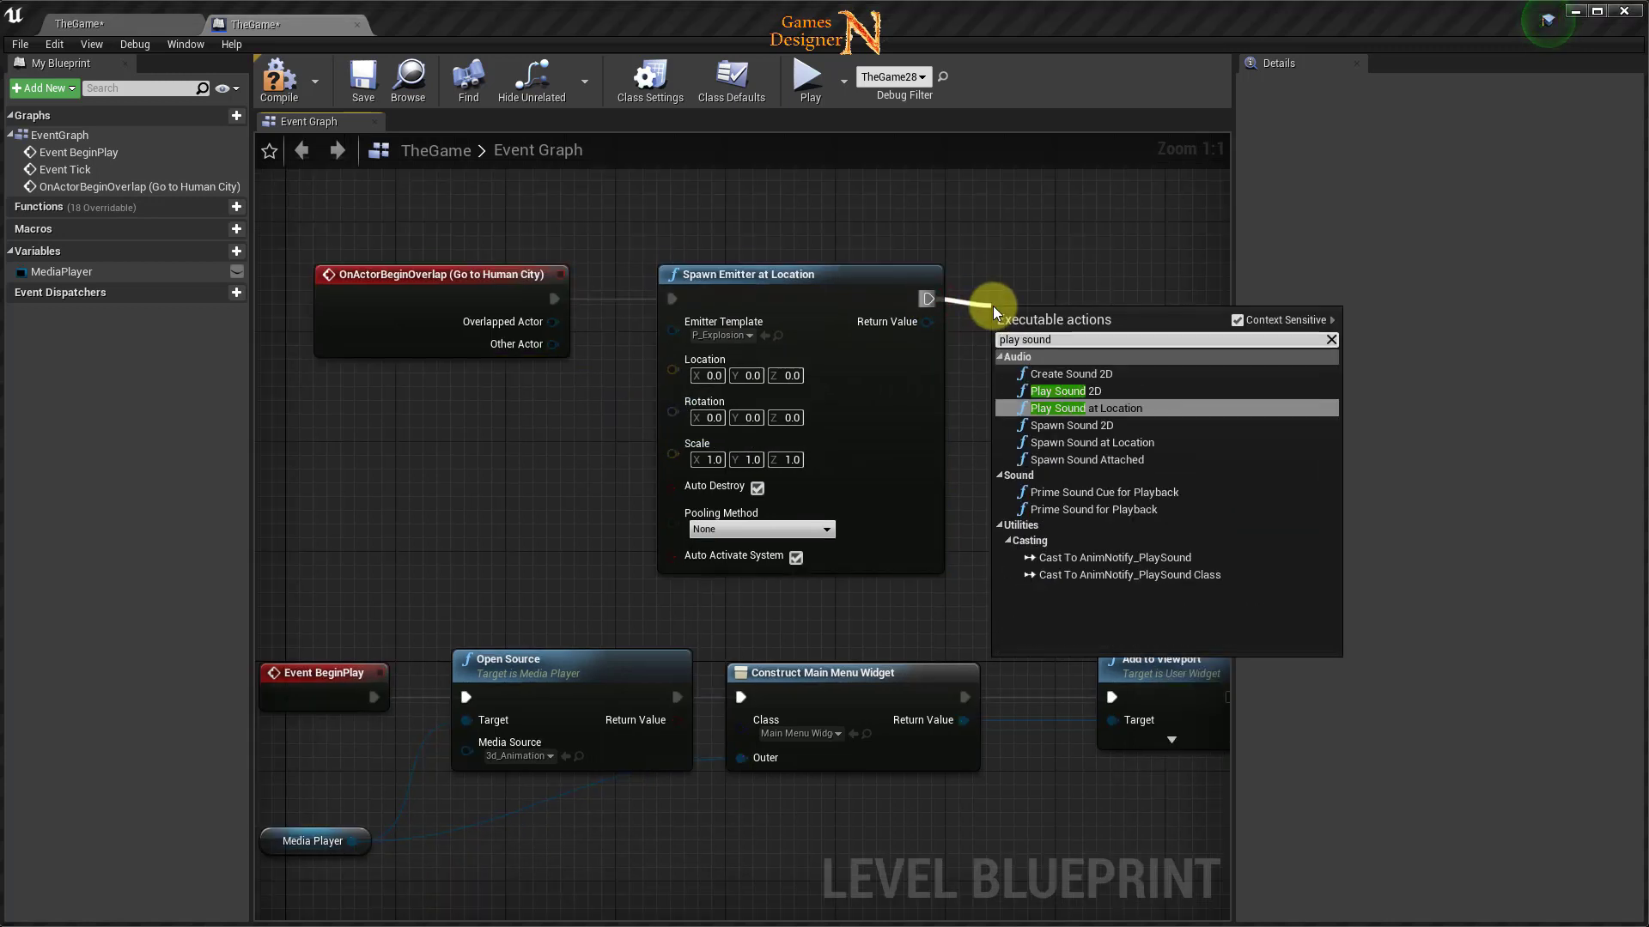
pyautogui.click(1079, 408)
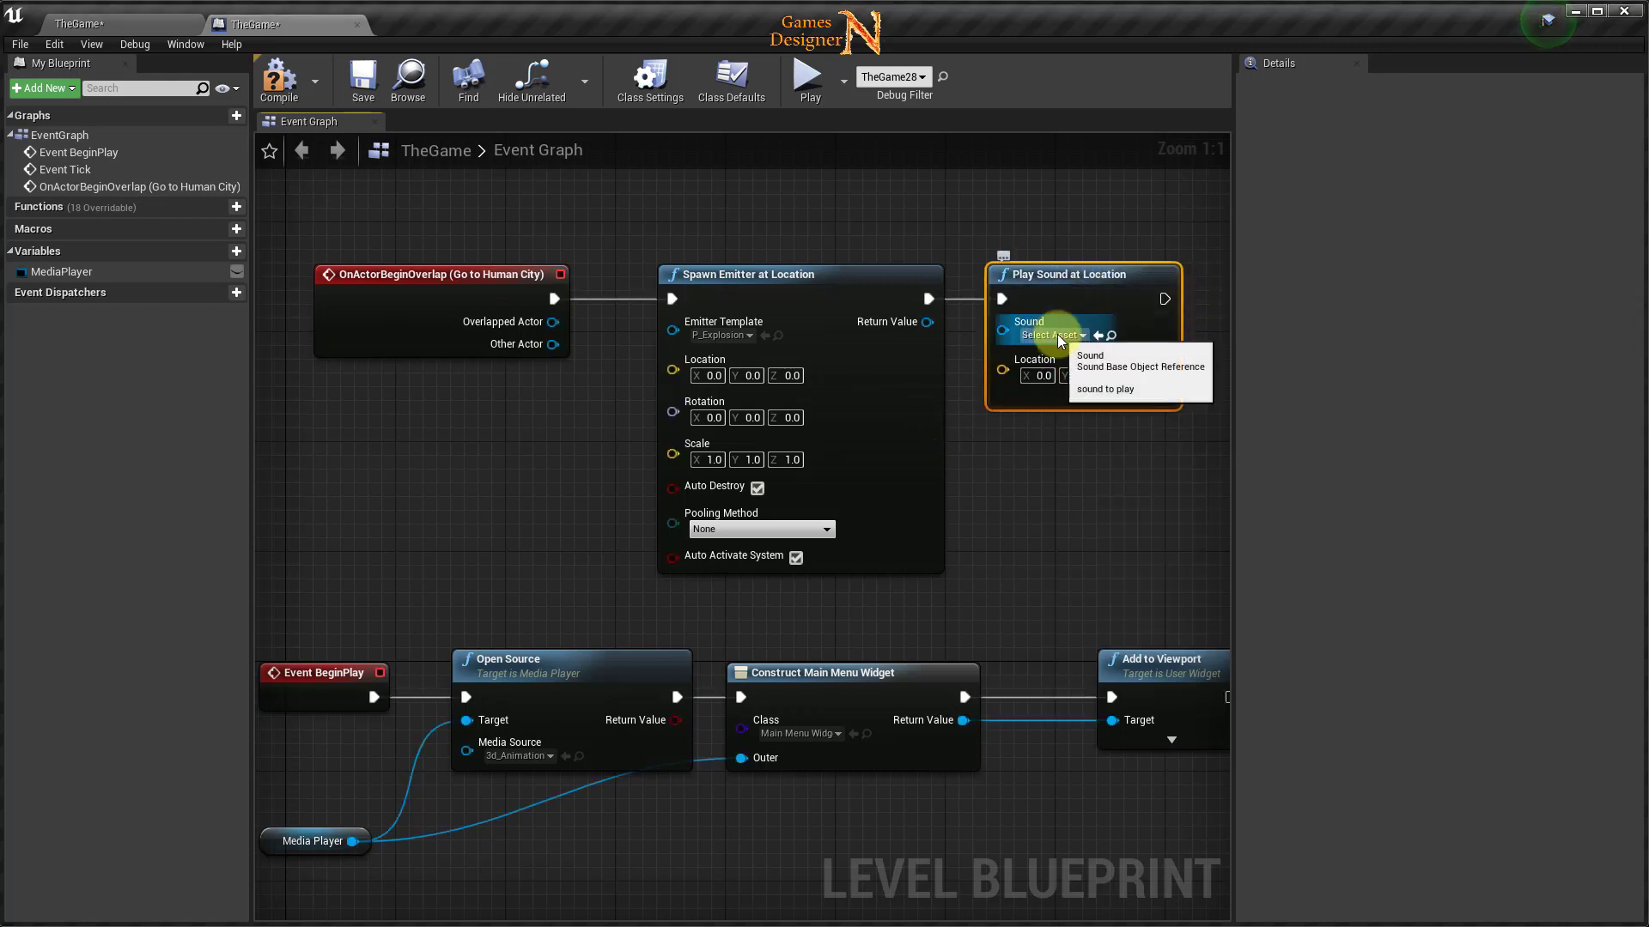
pyautogui.click(1058, 334)
pyautogui.click(1072, 354)
pyautogui.write('exp')
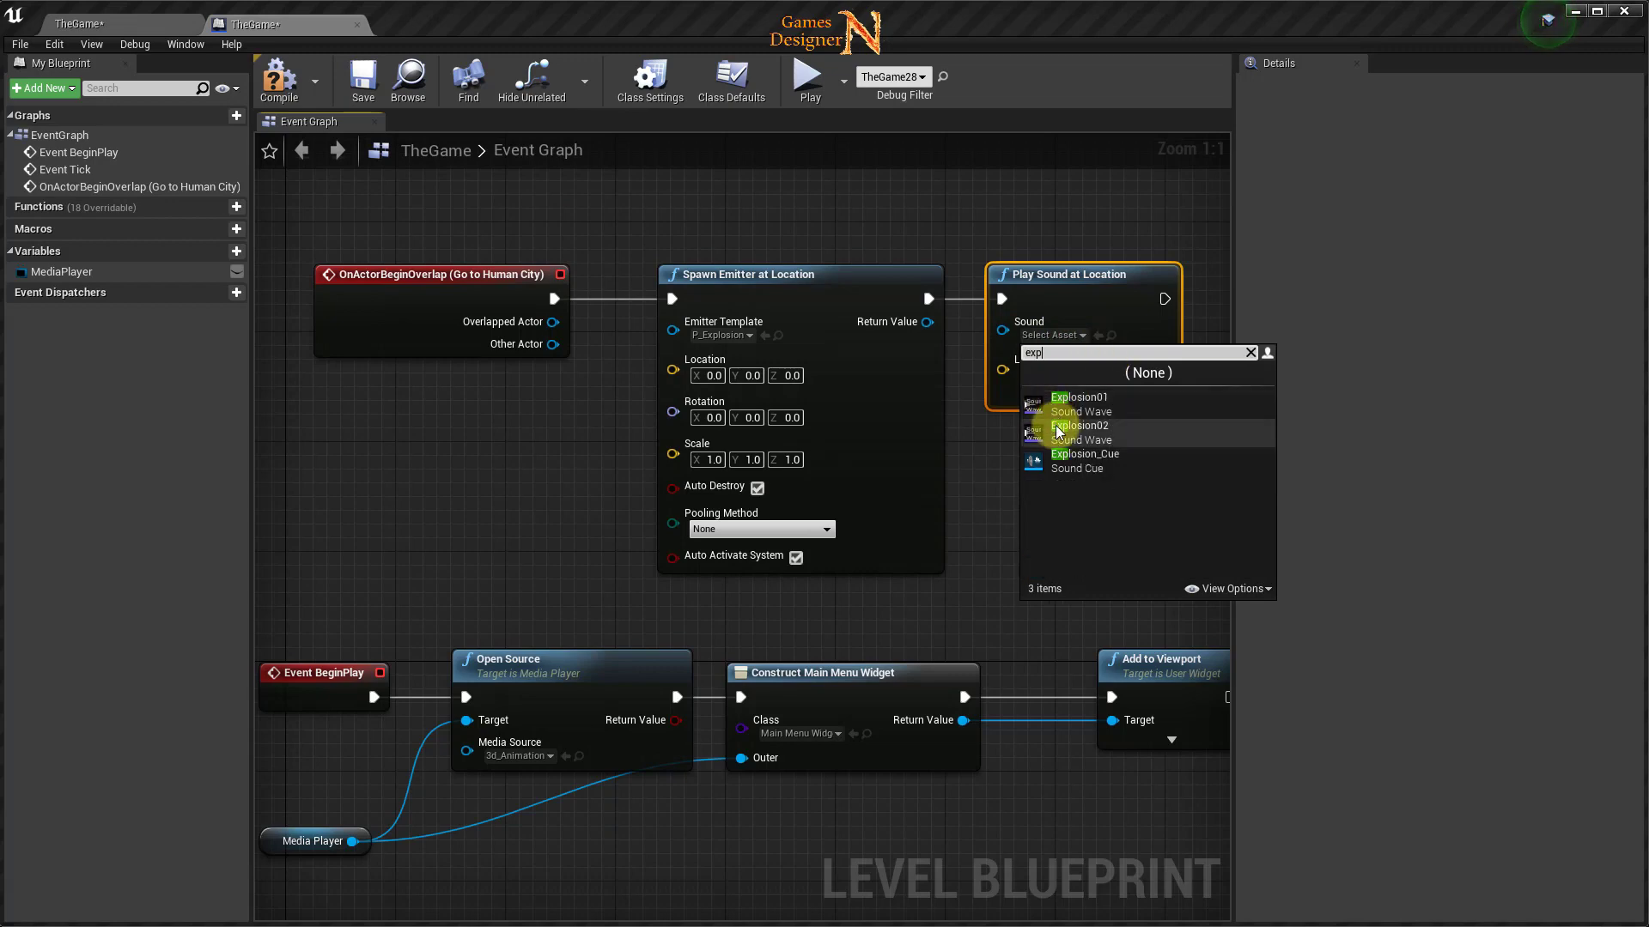
pyautogui.click(1069, 404)
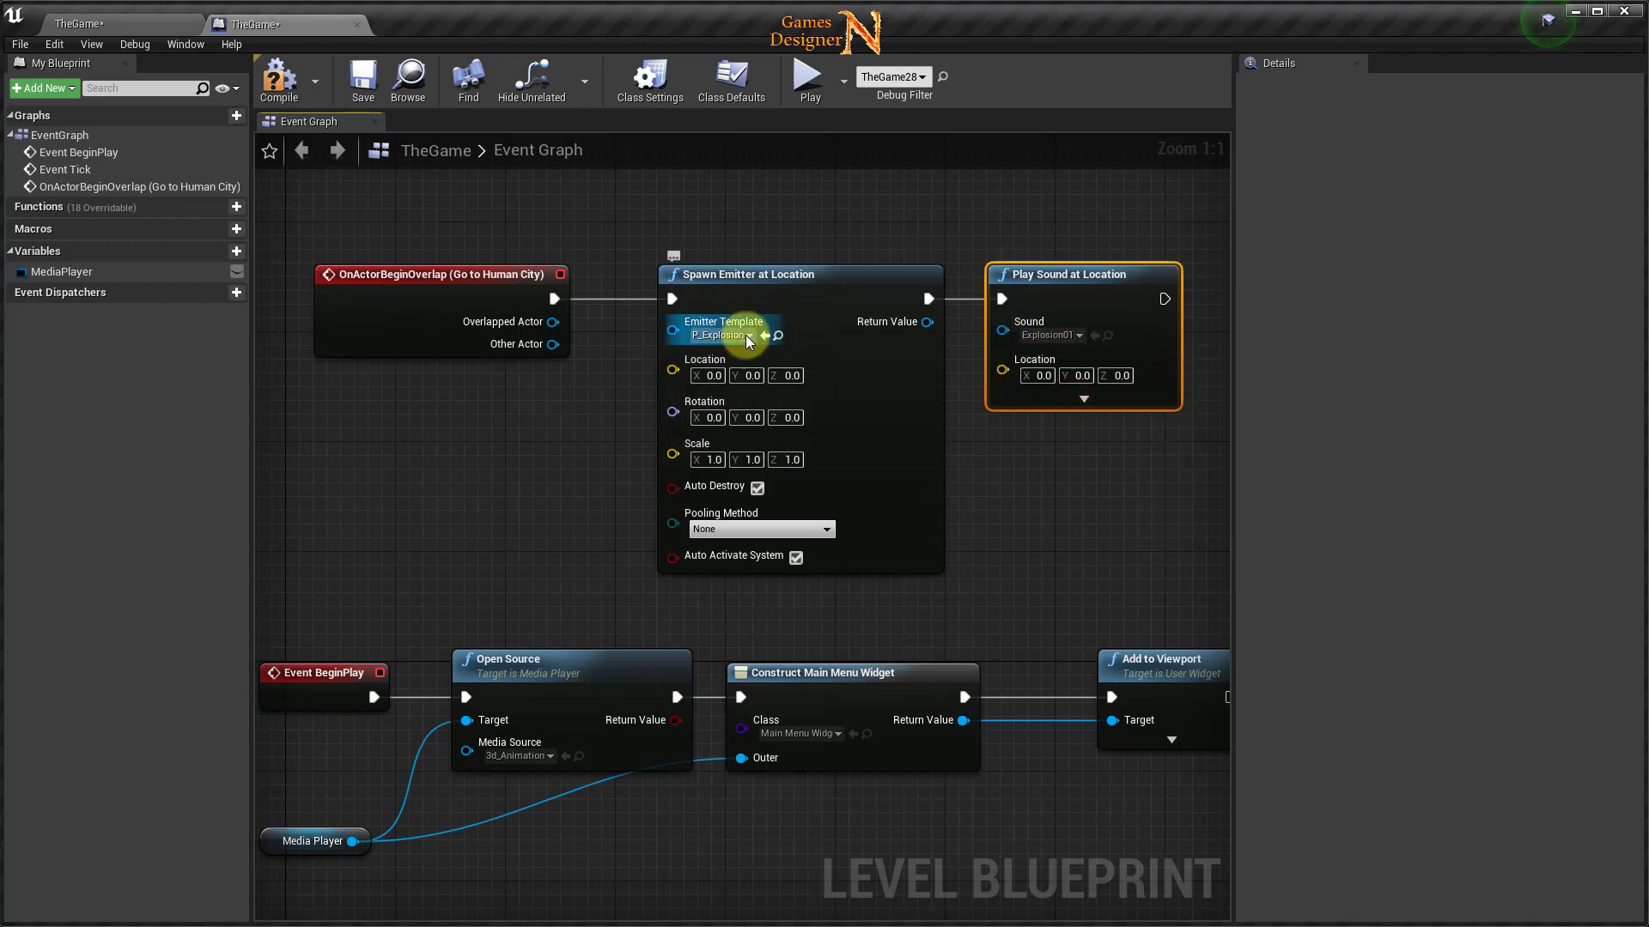
pyautogui.click(292, 103)
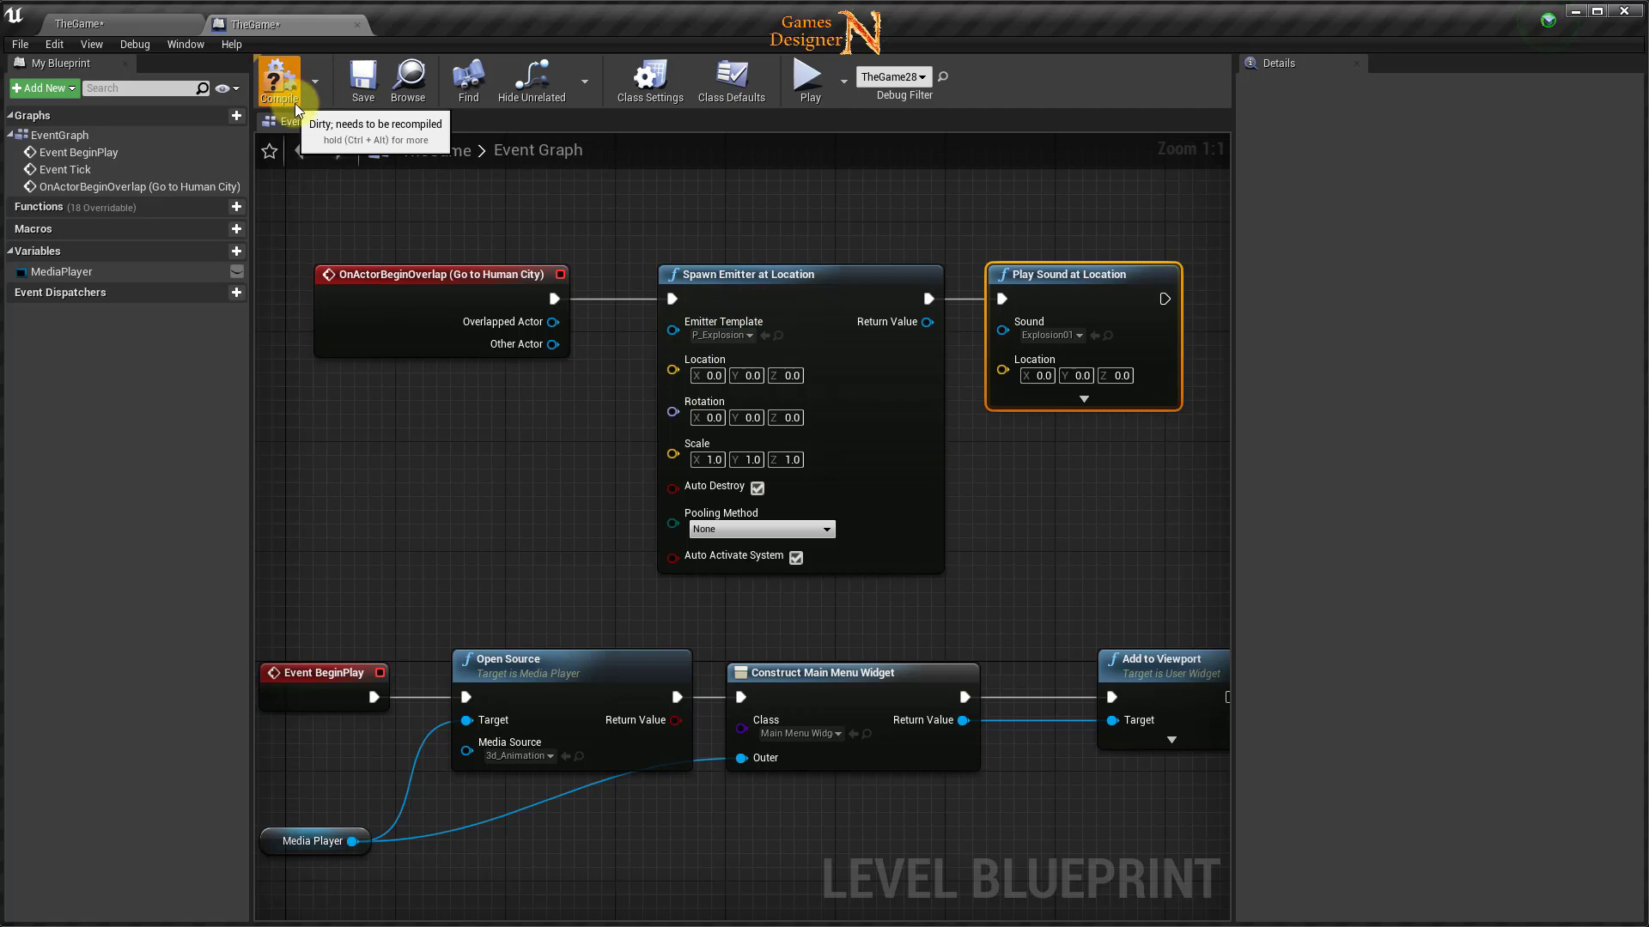
pyautogui.moveTo(1082, 589); pyautogui.dragTo(1094, 526, button='right')
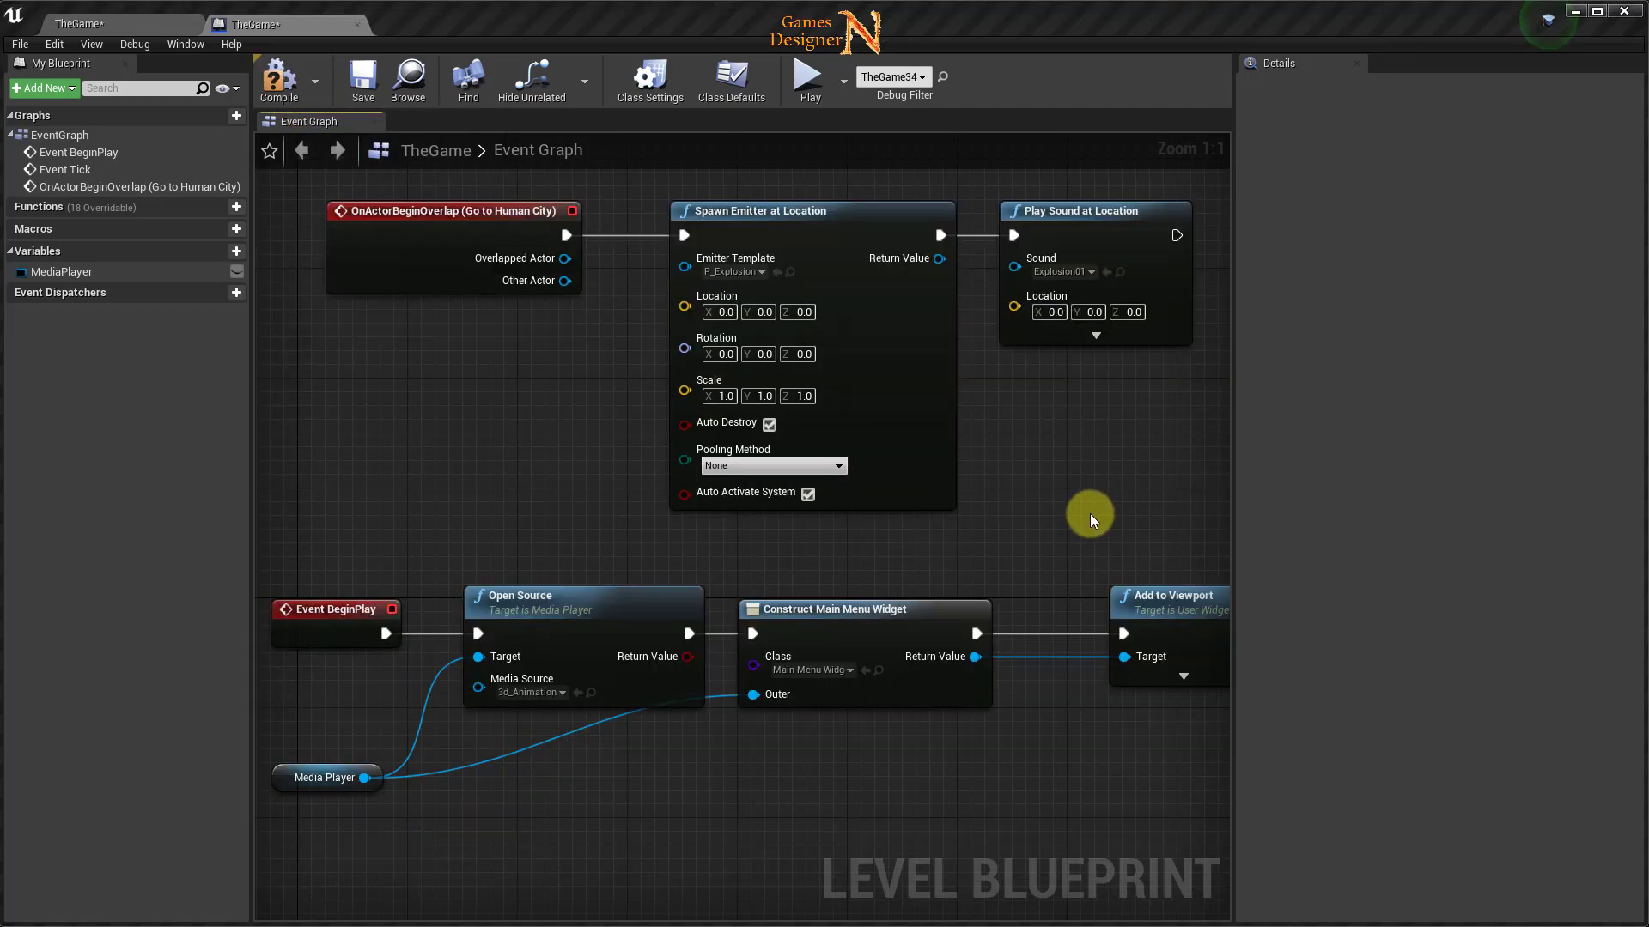
pyautogui.moveTo(1094, 505); pyautogui.dragTo(1107, 538, button='right')
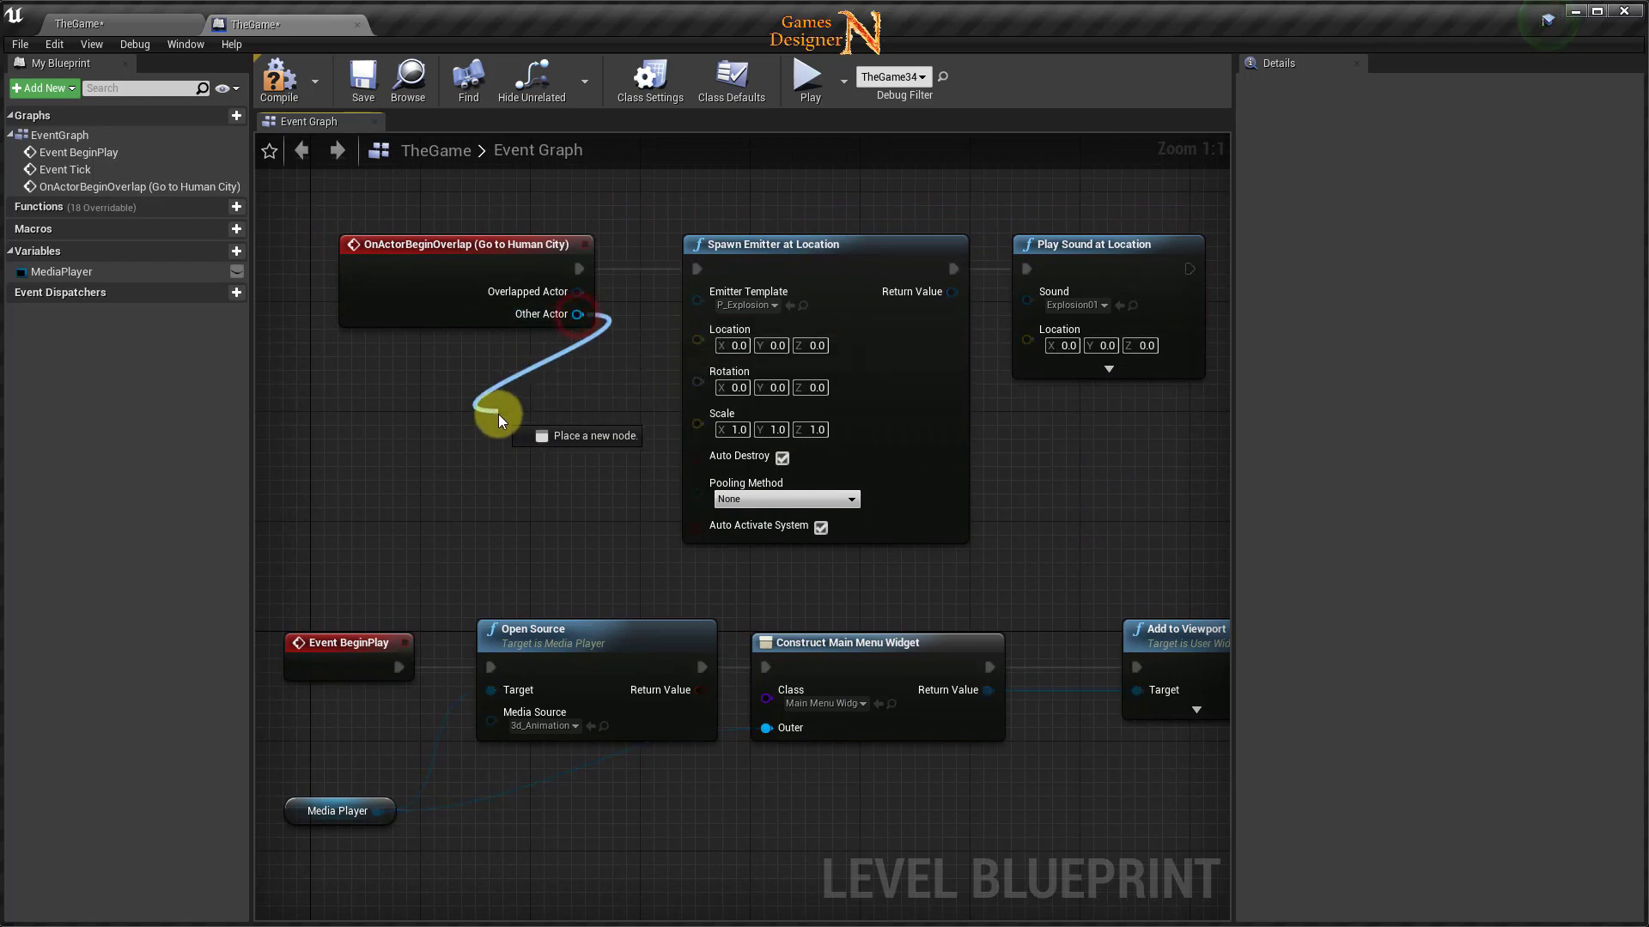
# Feed Other Actor's GetActorLocation into the emitter's Location, then compile and save.
pyautogui.moveTo(576, 315); pyautogui.dragTo(499, 416)
pyautogui.write('g')
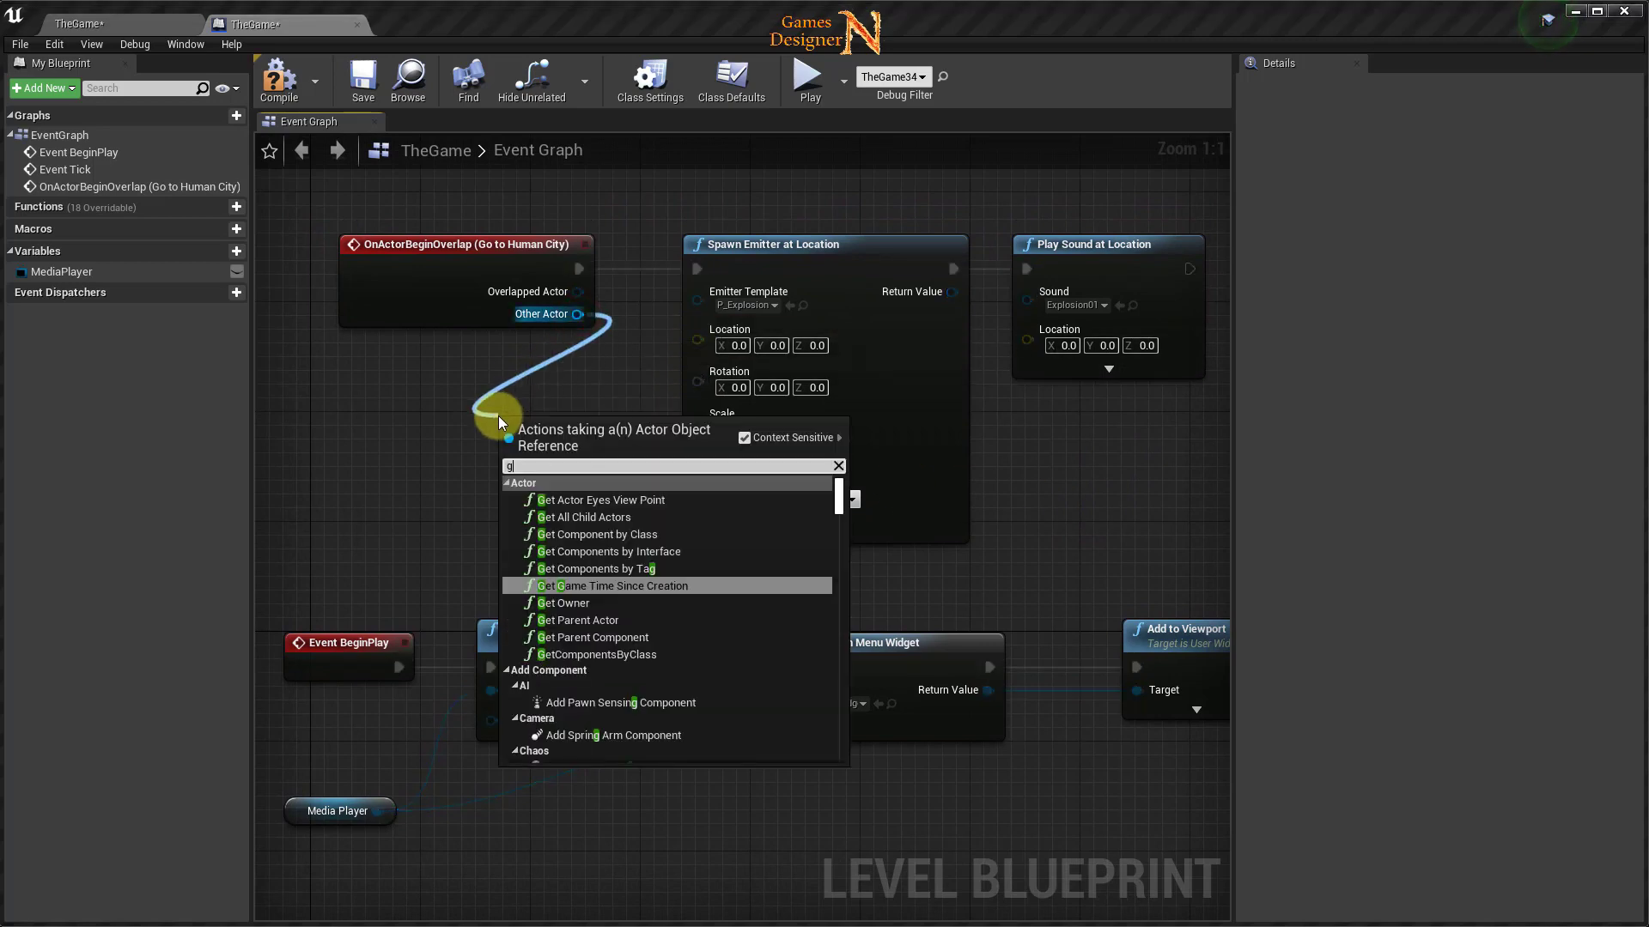
pyautogui.write('et actor location')
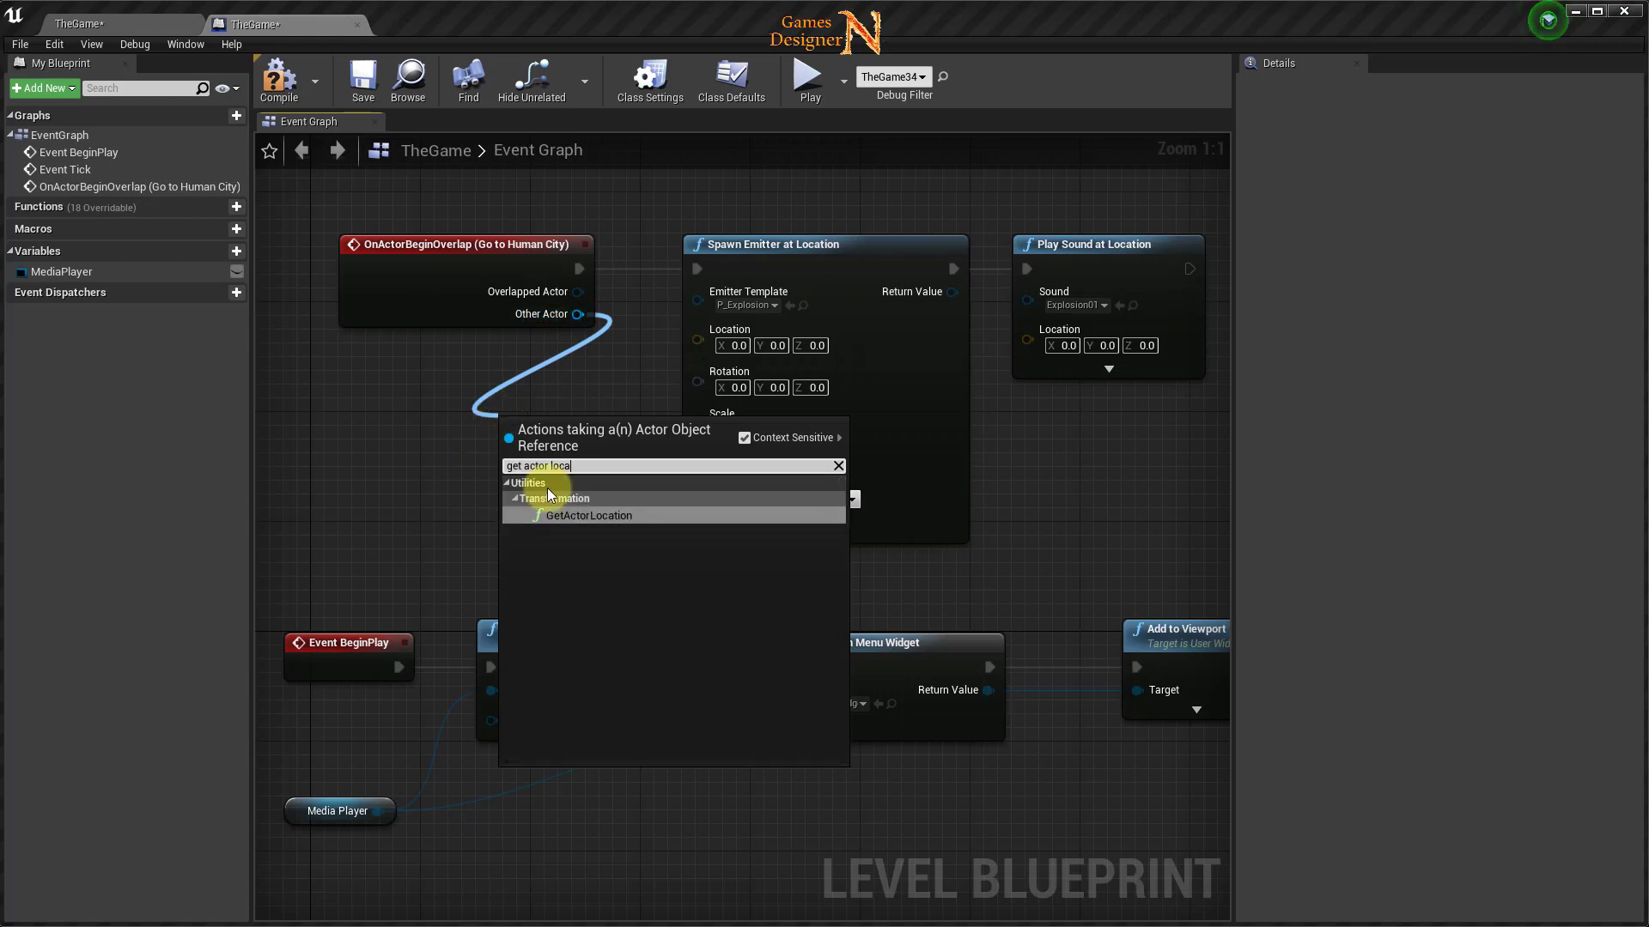
pyautogui.click(548, 490)
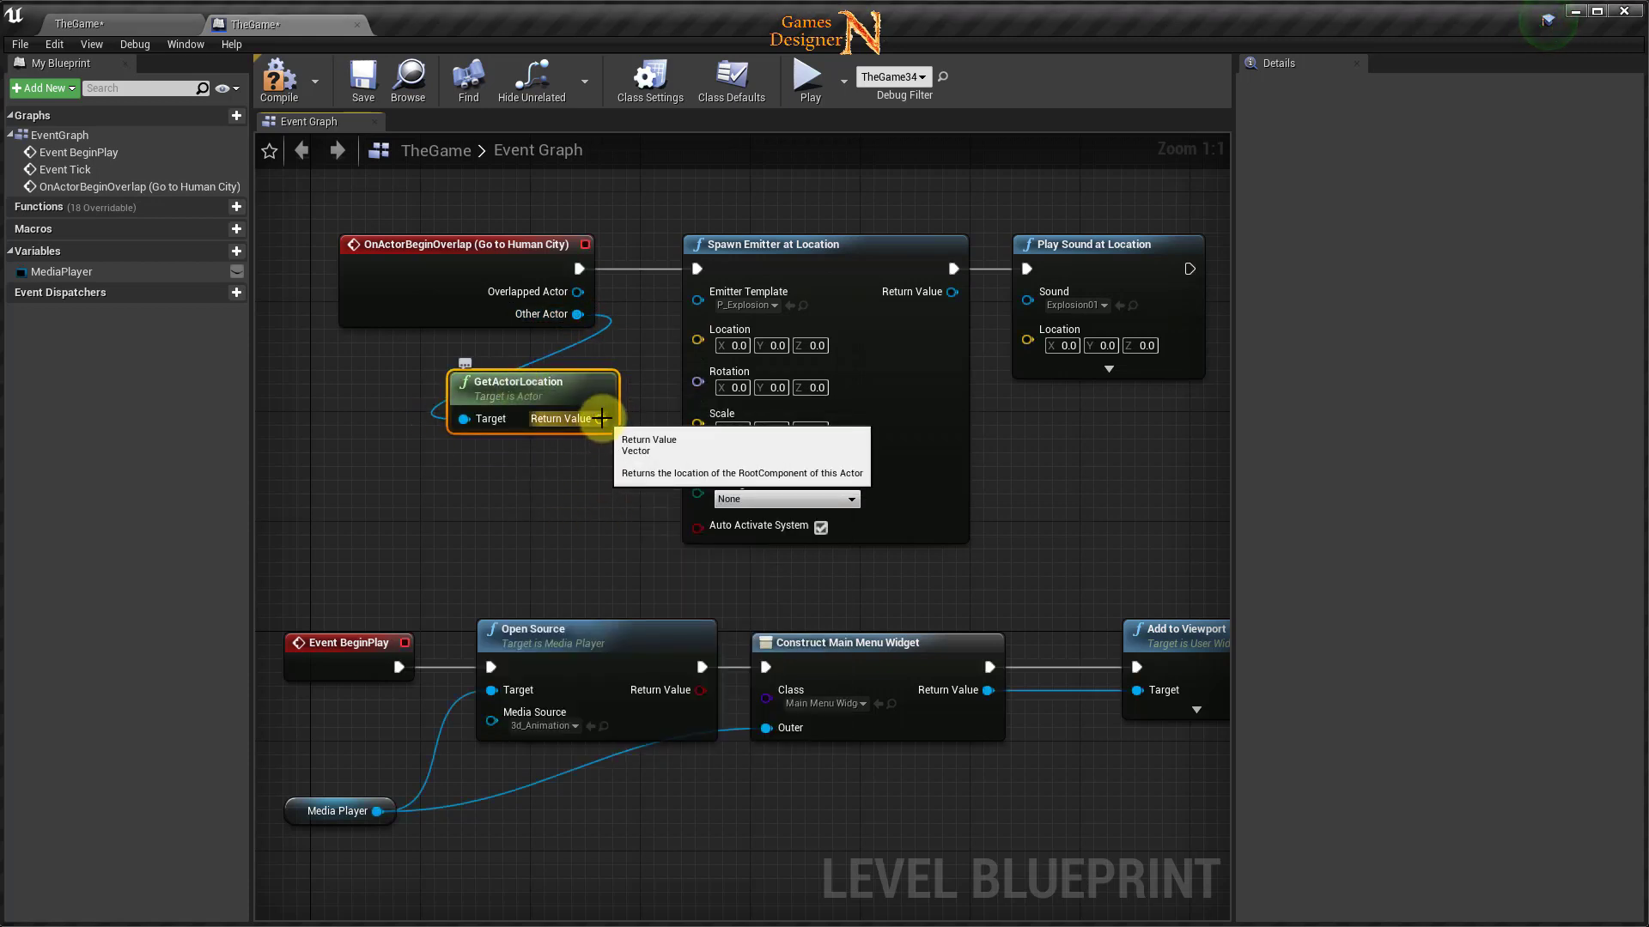
pyautogui.moveTo(601, 419); pyautogui.dragTo(698, 341)
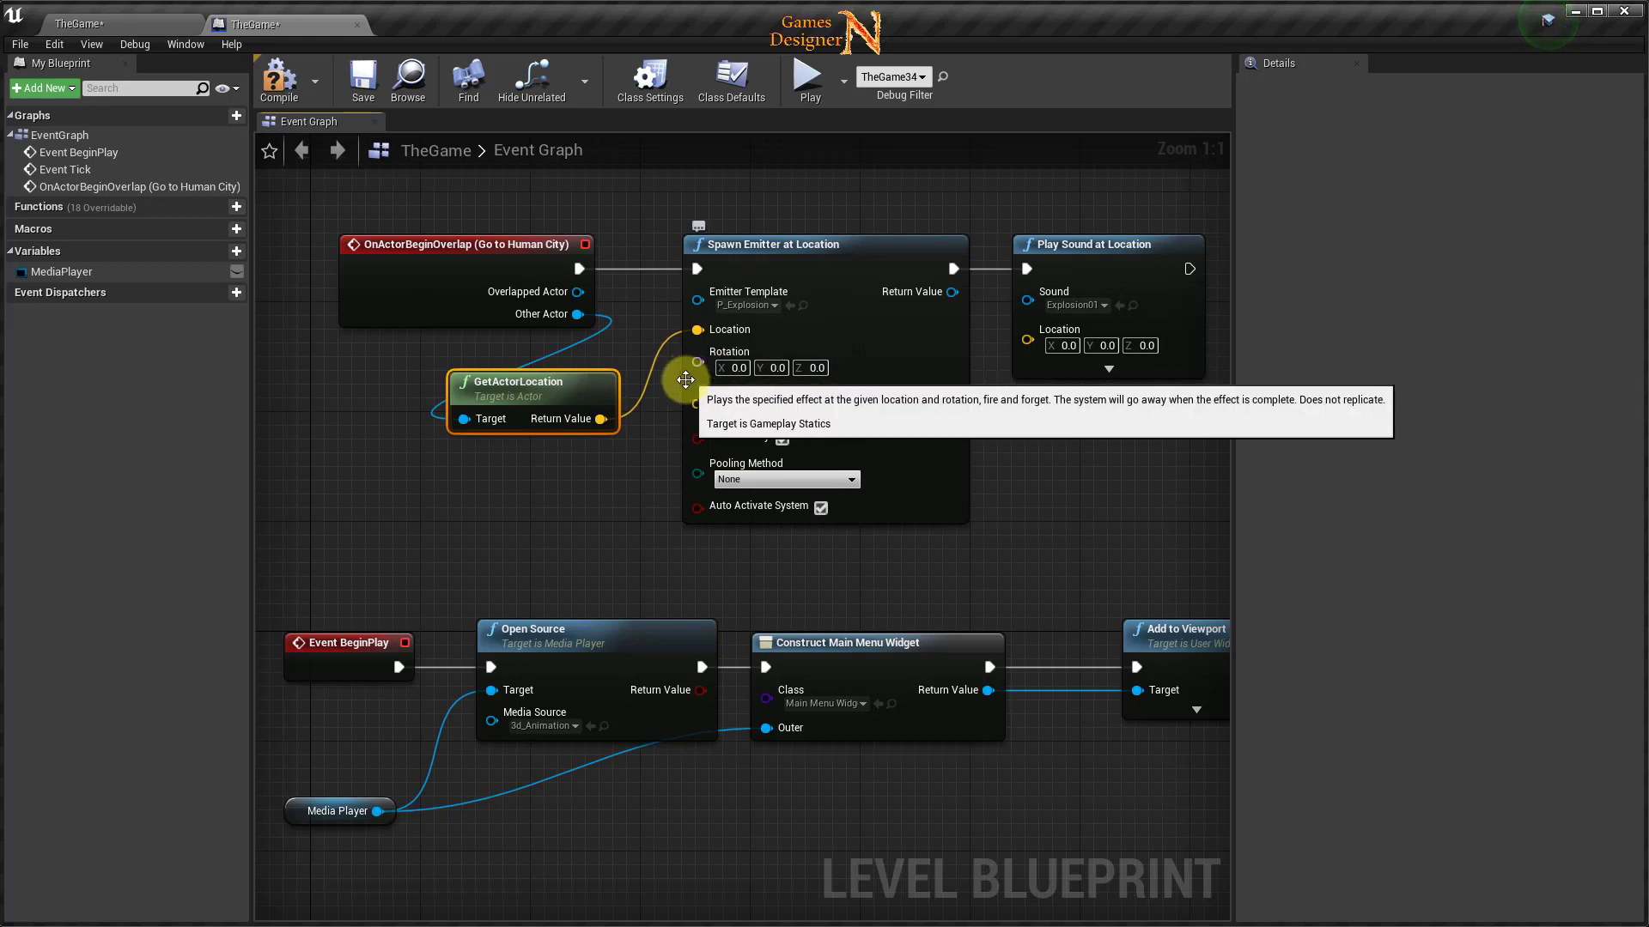
pyautogui.click(283, 93)
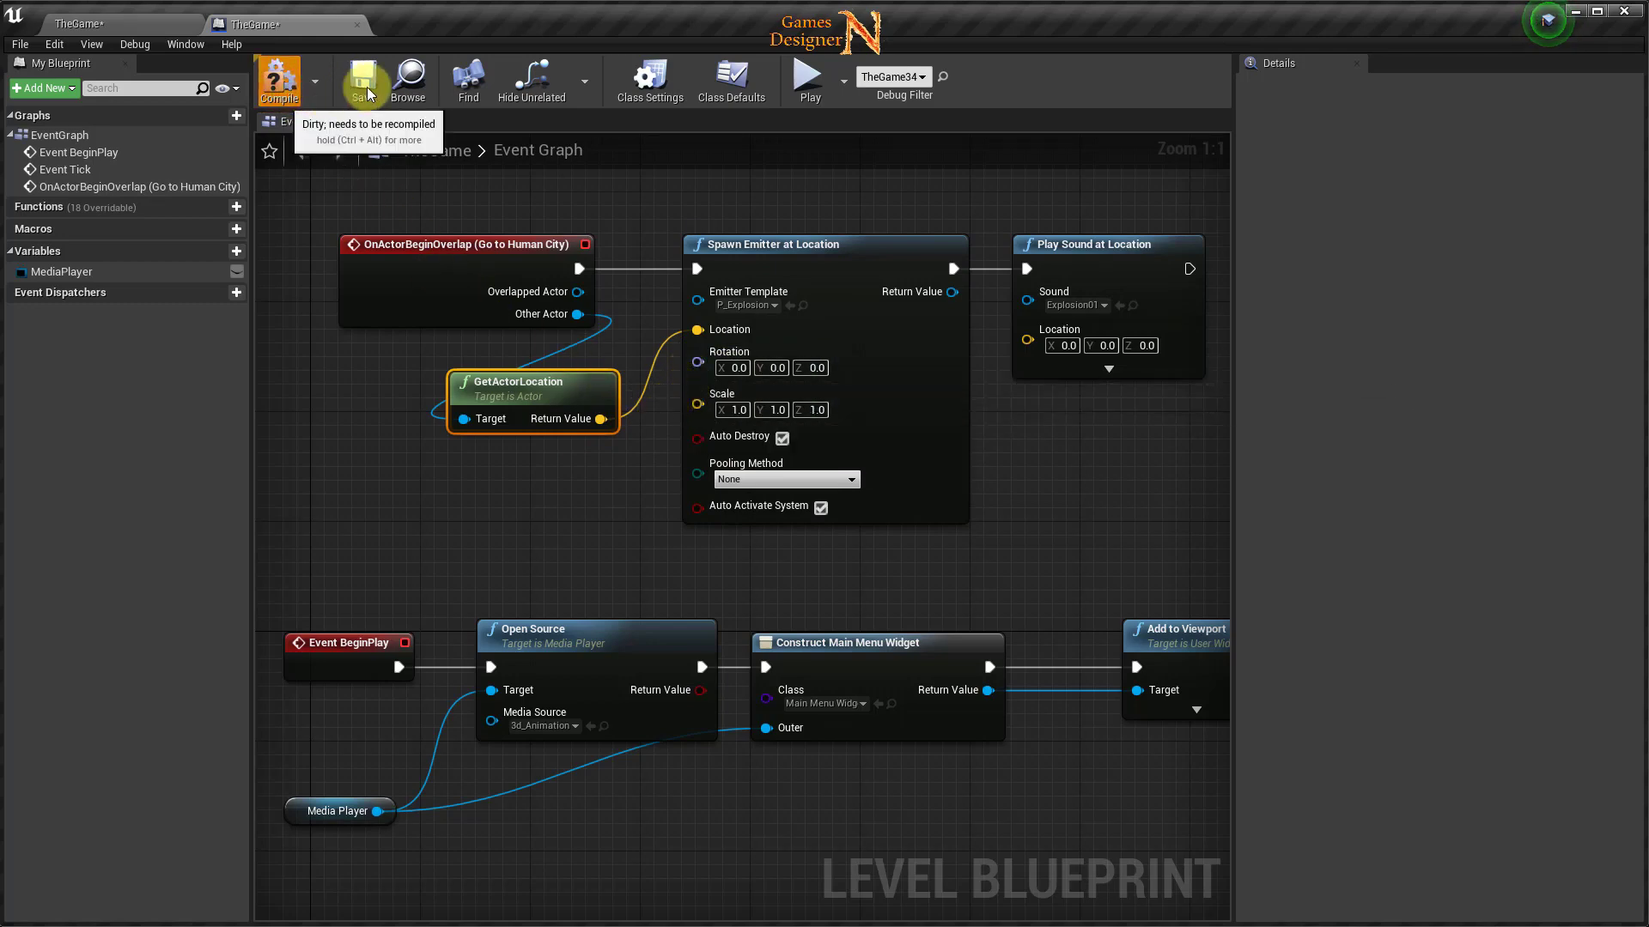
pyautogui.click(365, 91)
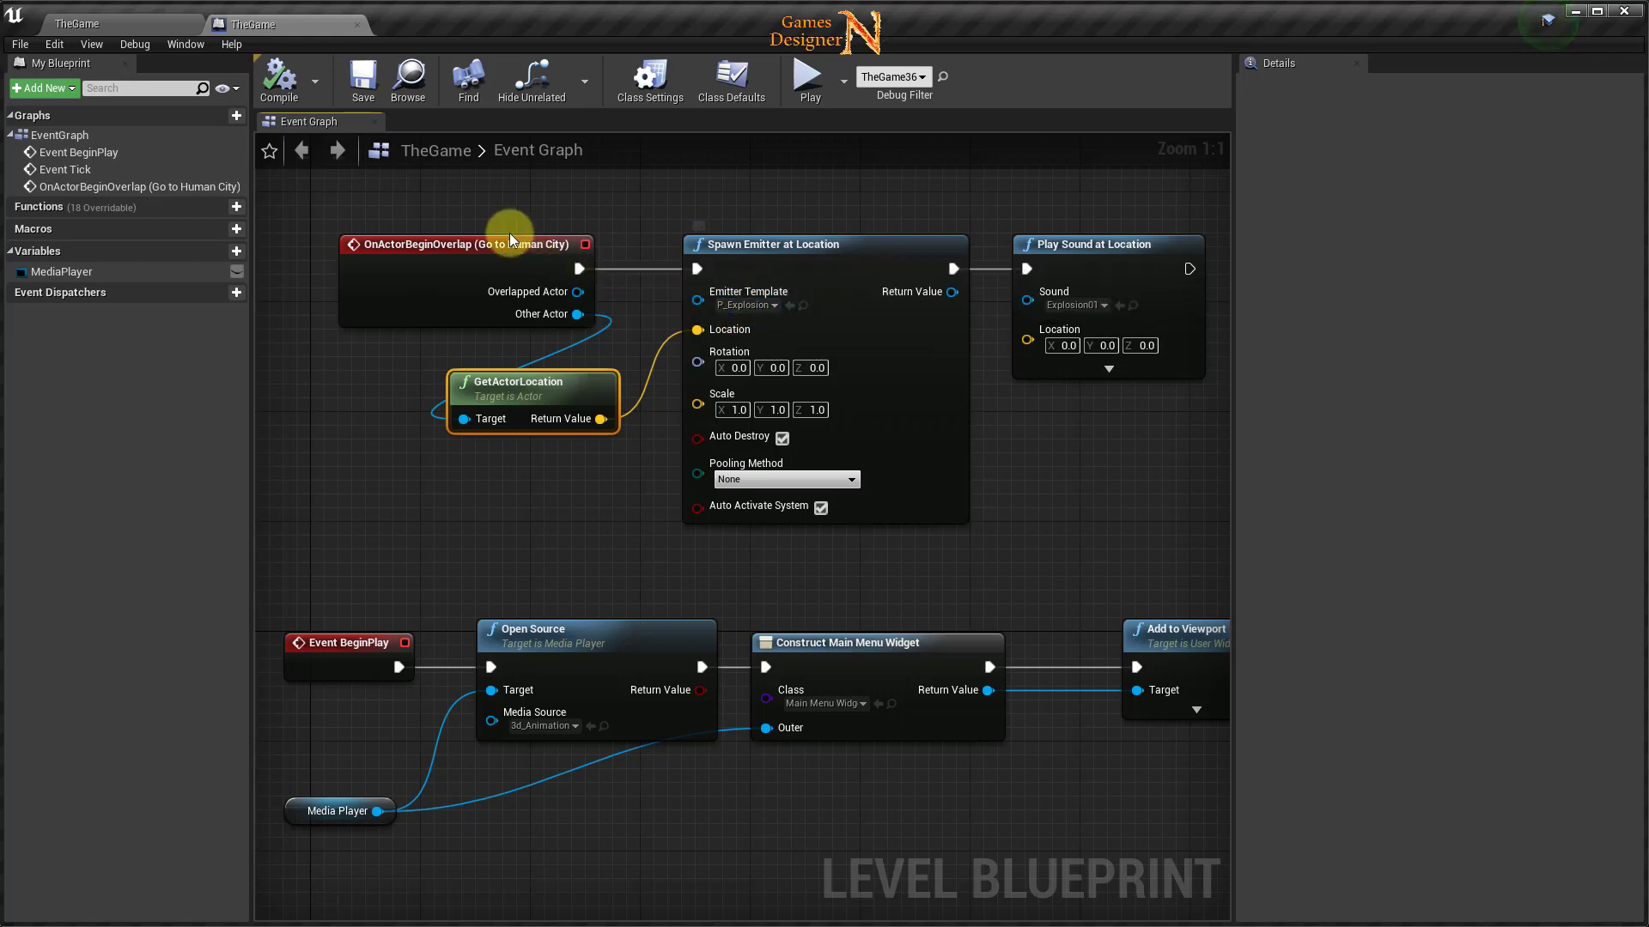
pyautogui.moveTo(501, 246); pyautogui.dragTo(430, 250)
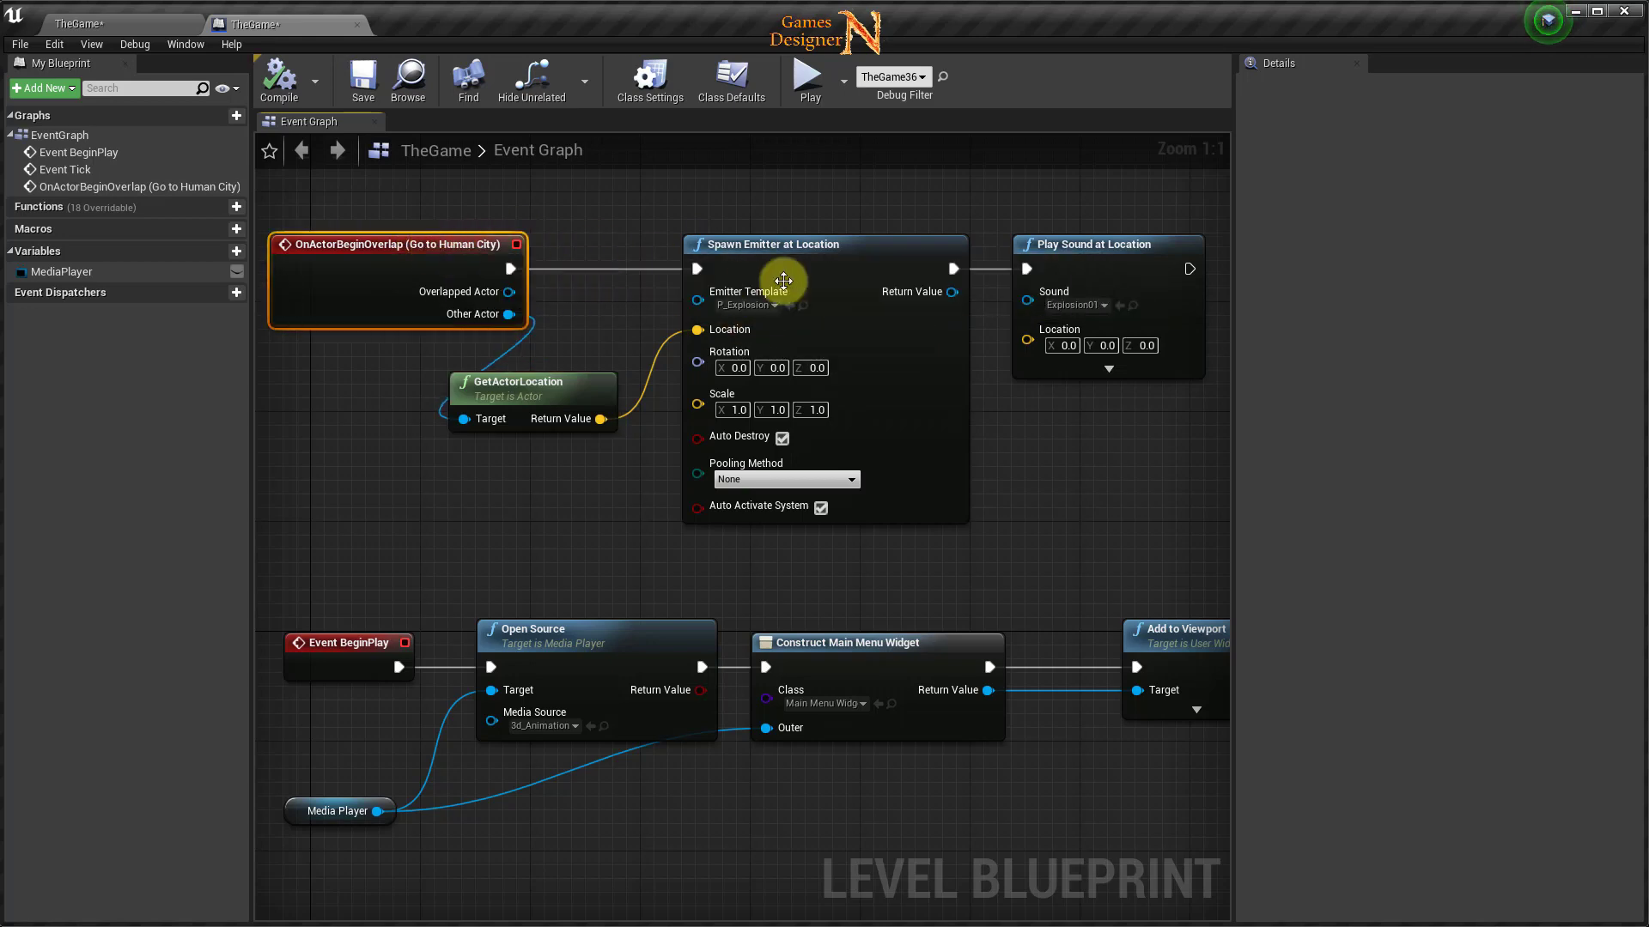
pyautogui.click(811, 102)
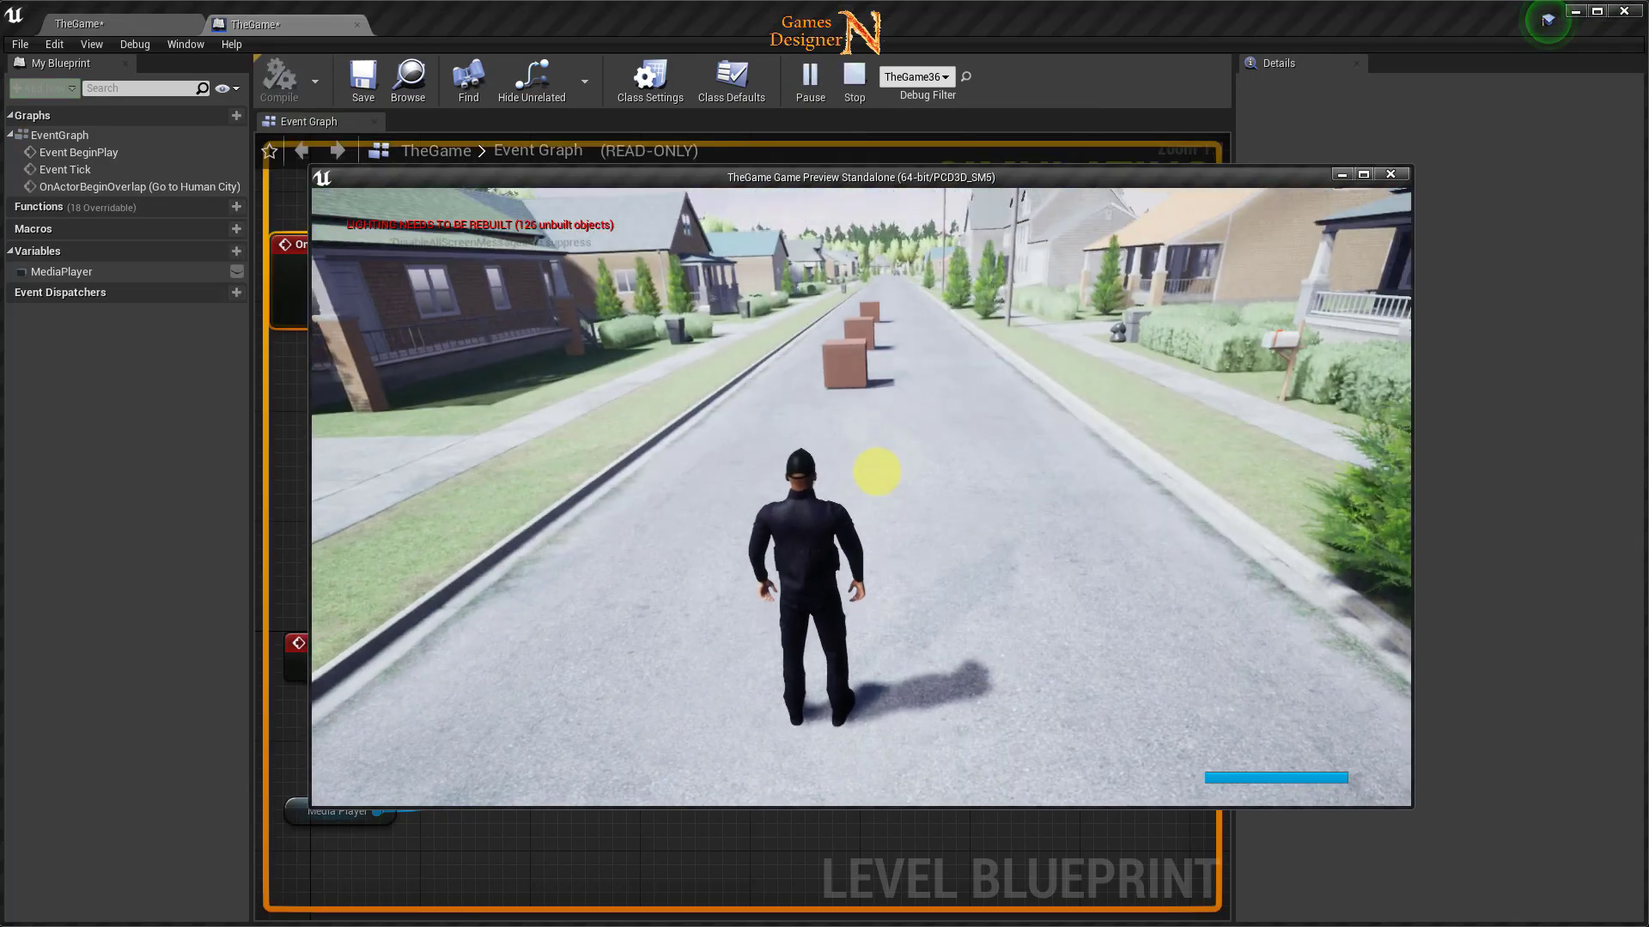
pyautogui.press('w')
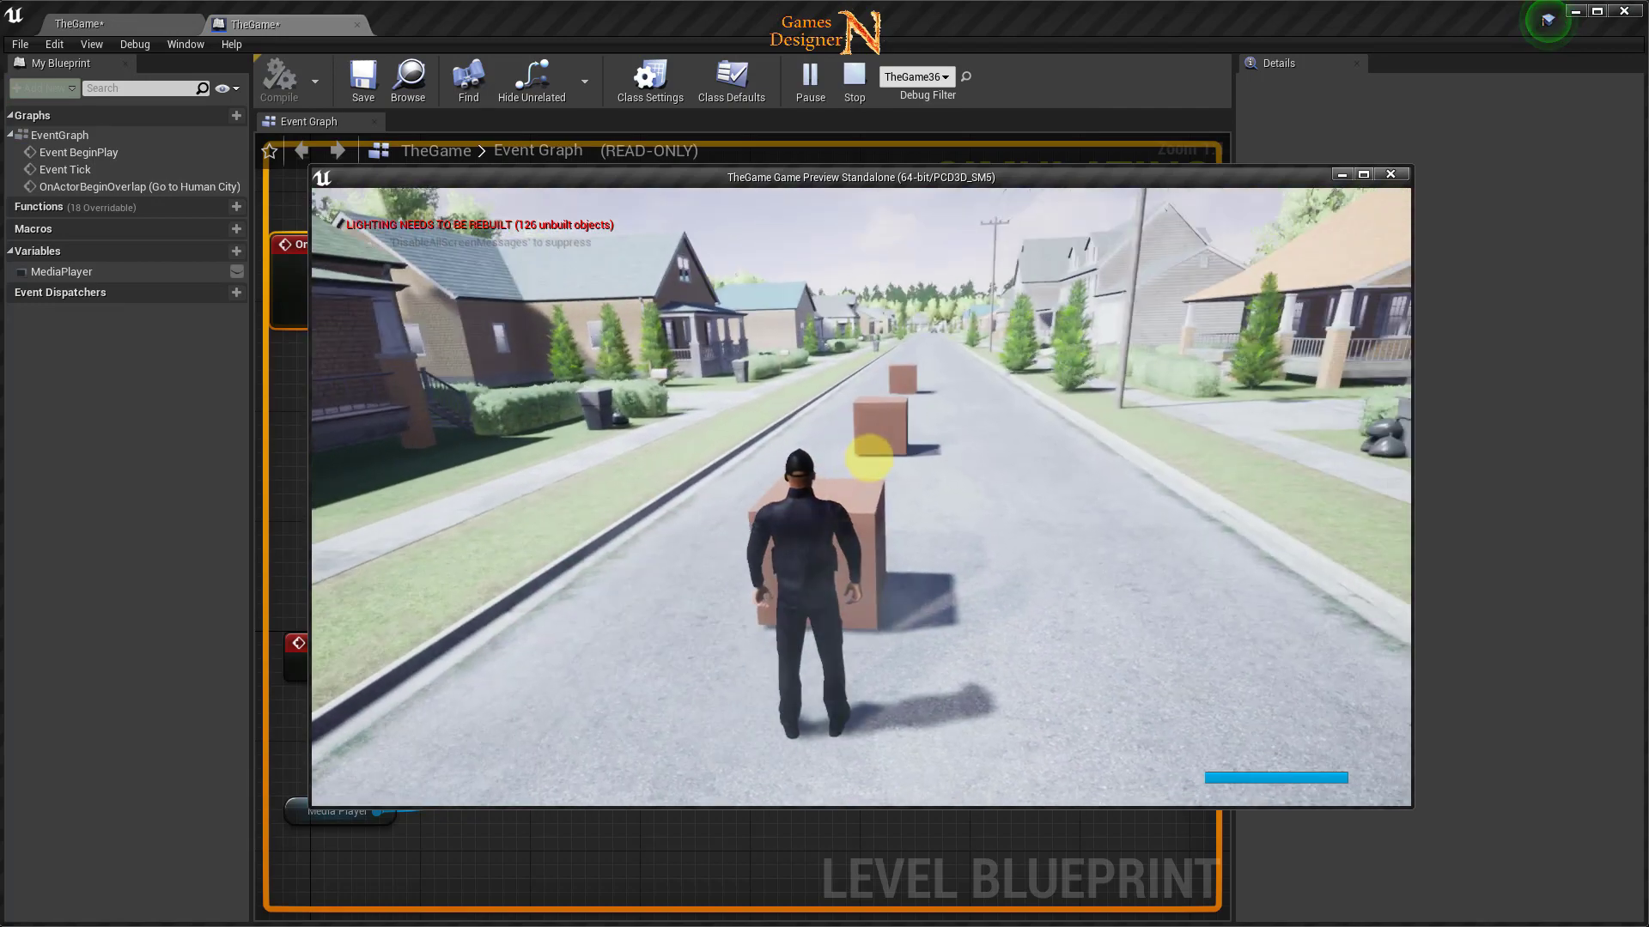
pyautogui.moveTo(963, 455)
pyautogui.press('w')
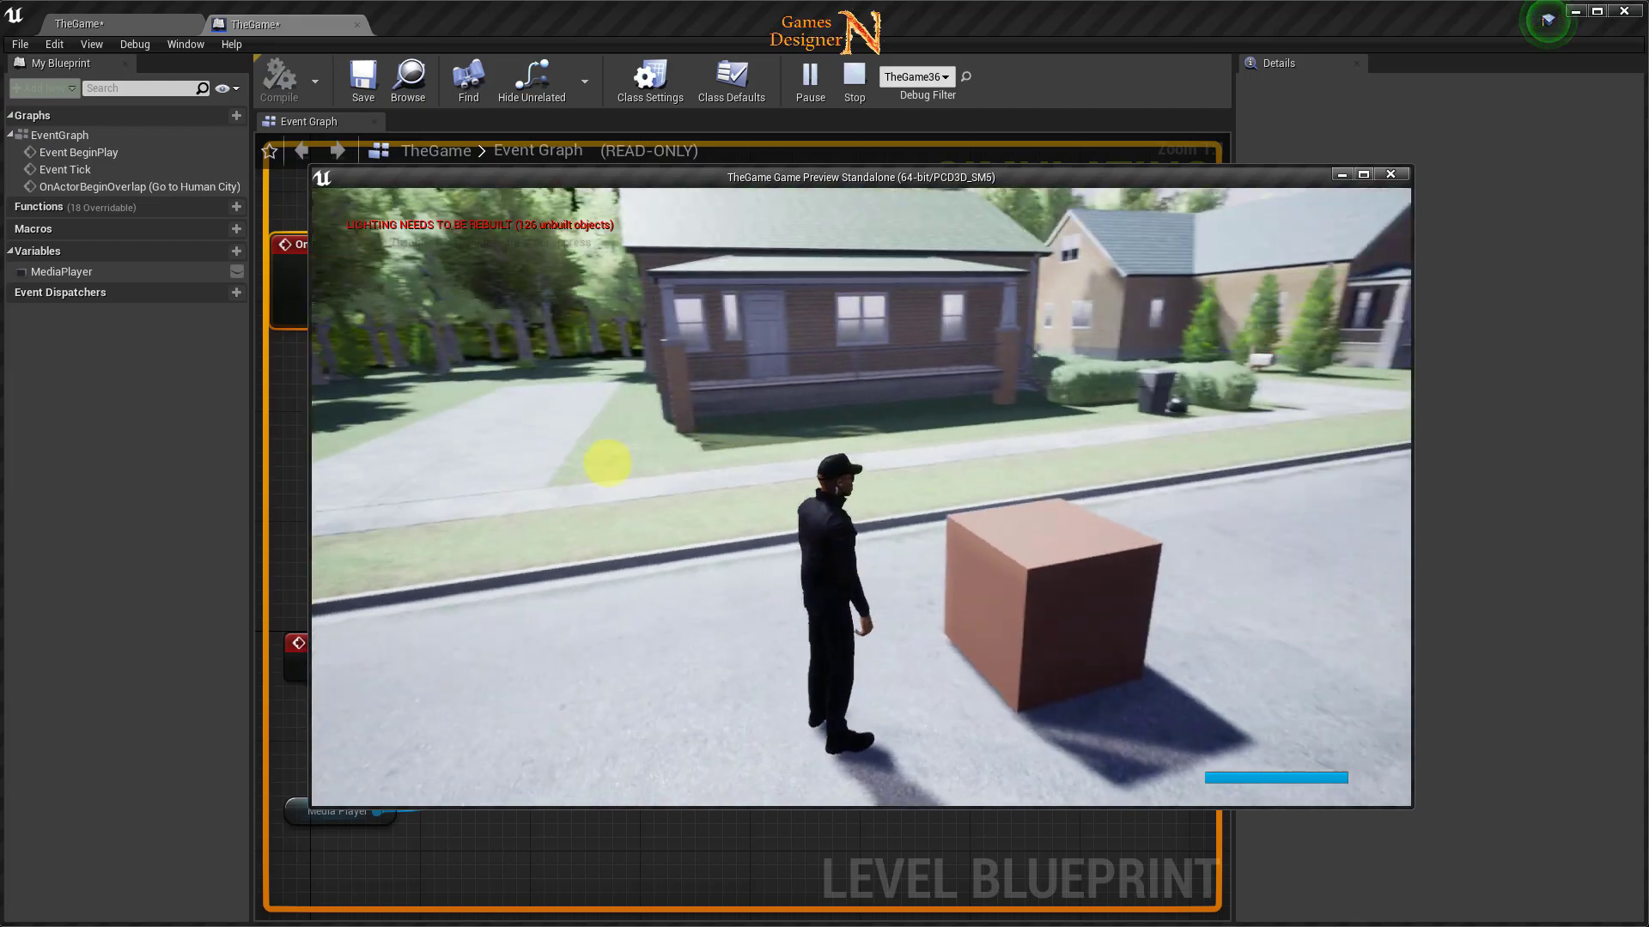
pyautogui.press('w')
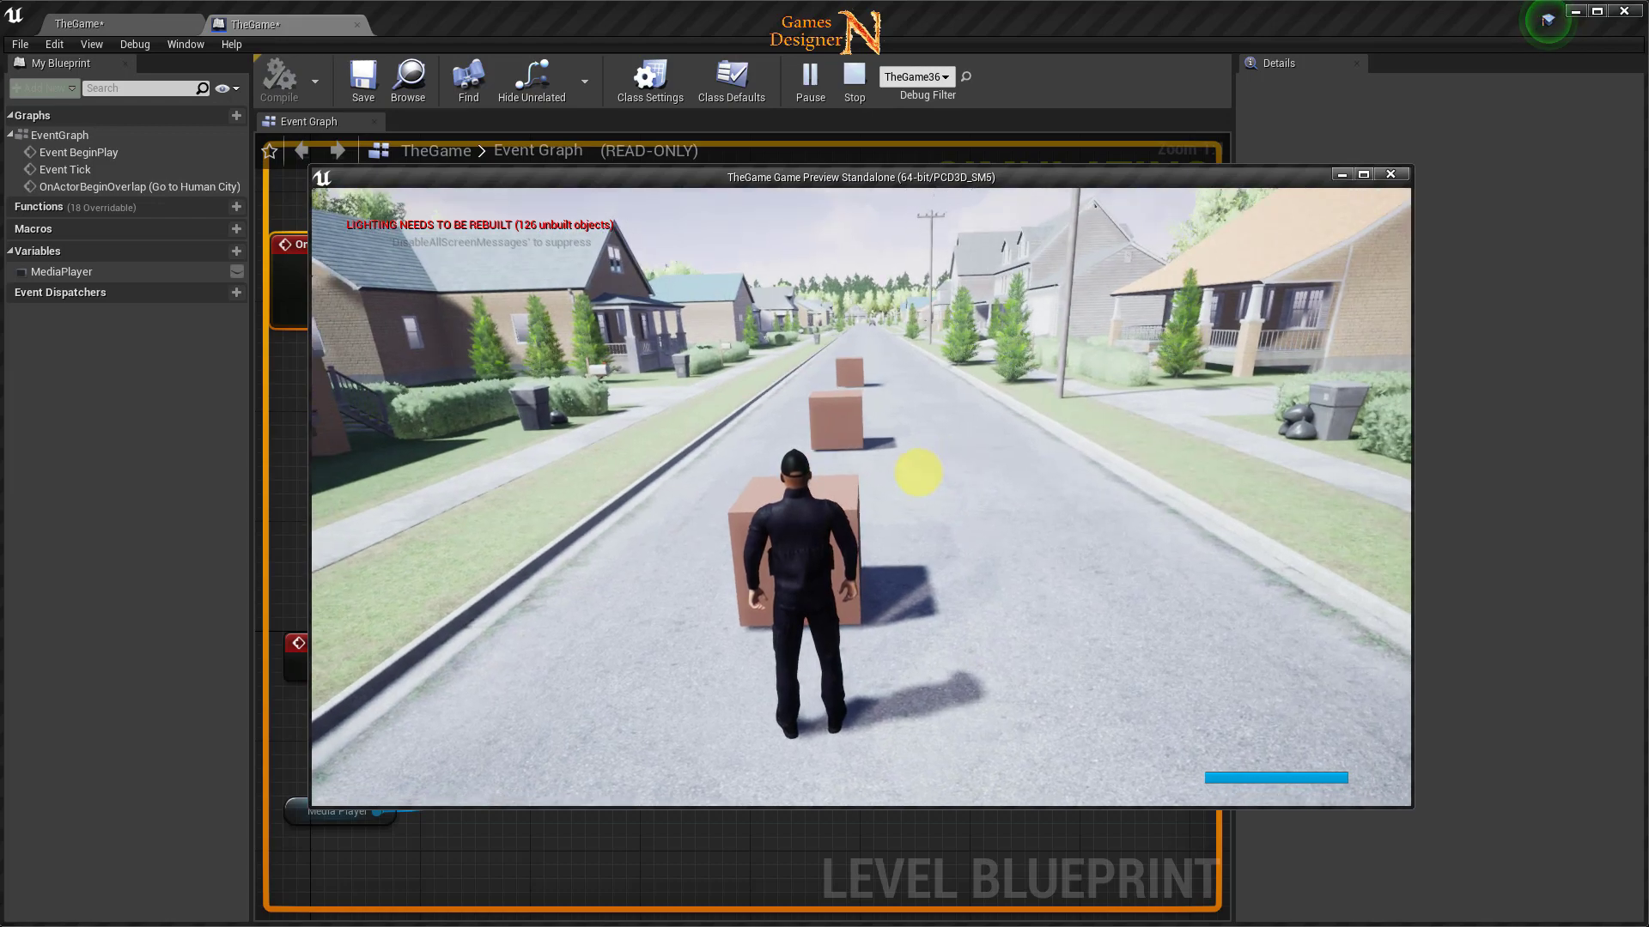
pyautogui.press('Escape')
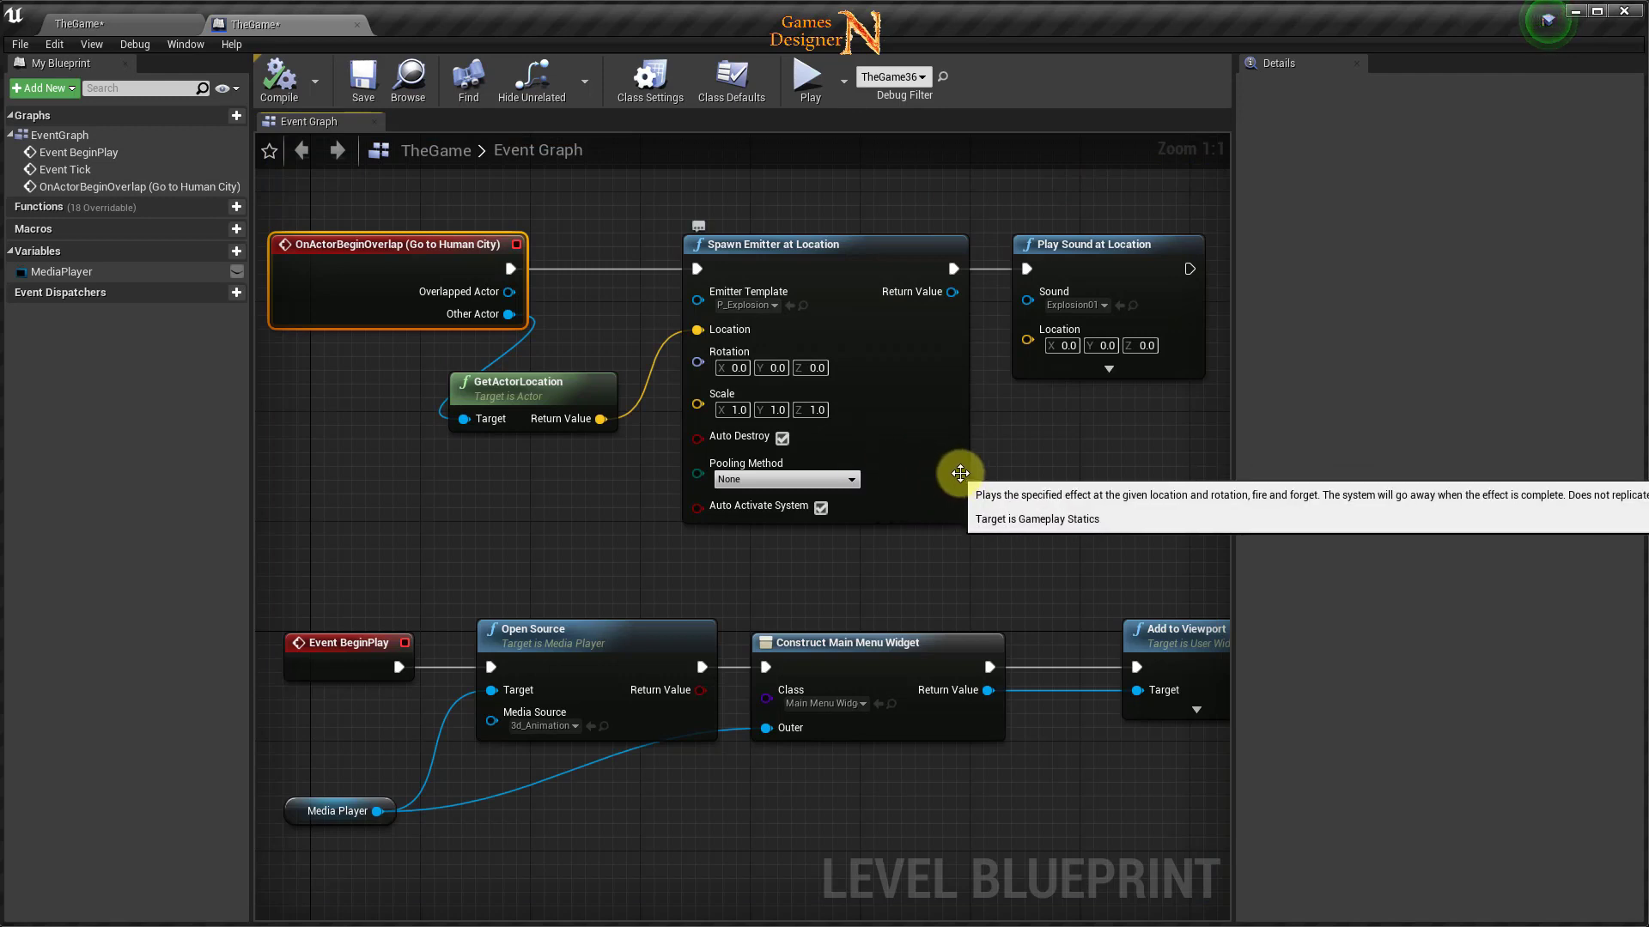
# Leave the Level Blueprint for the TheGame viewport, looking down the street at the trigger boxes.
pyautogui.moveTo(1076, 479); pyautogui.dragTo(1005, 496, button='right')
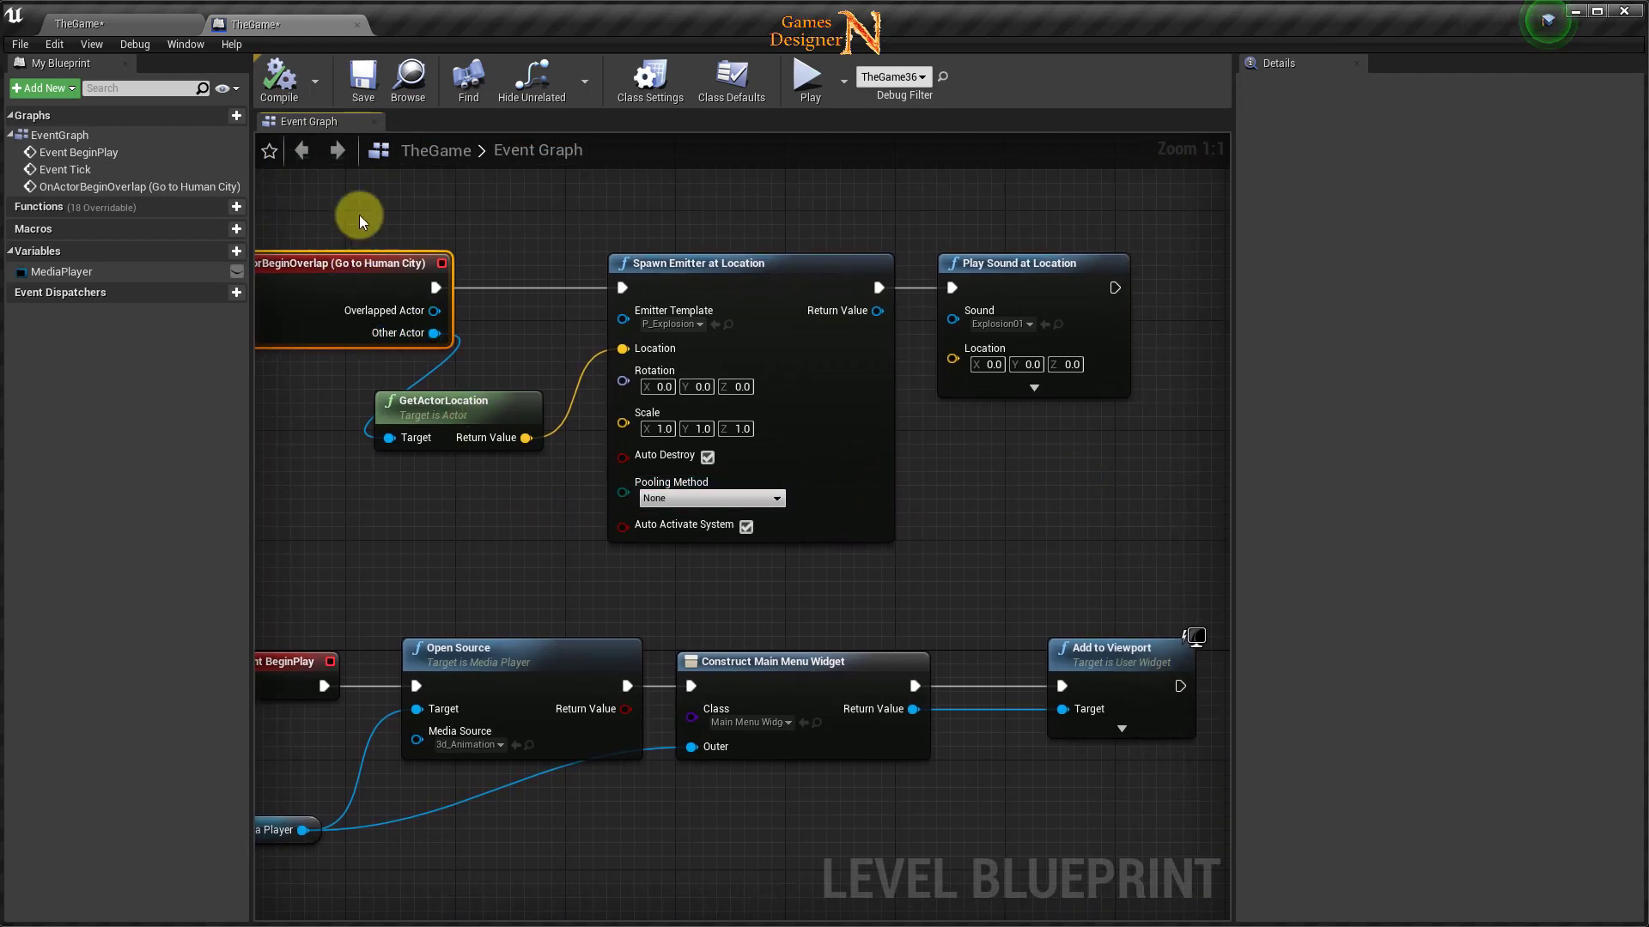
pyautogui.moveTo(334, 222); pyautogui.dragTo(1107, 511)
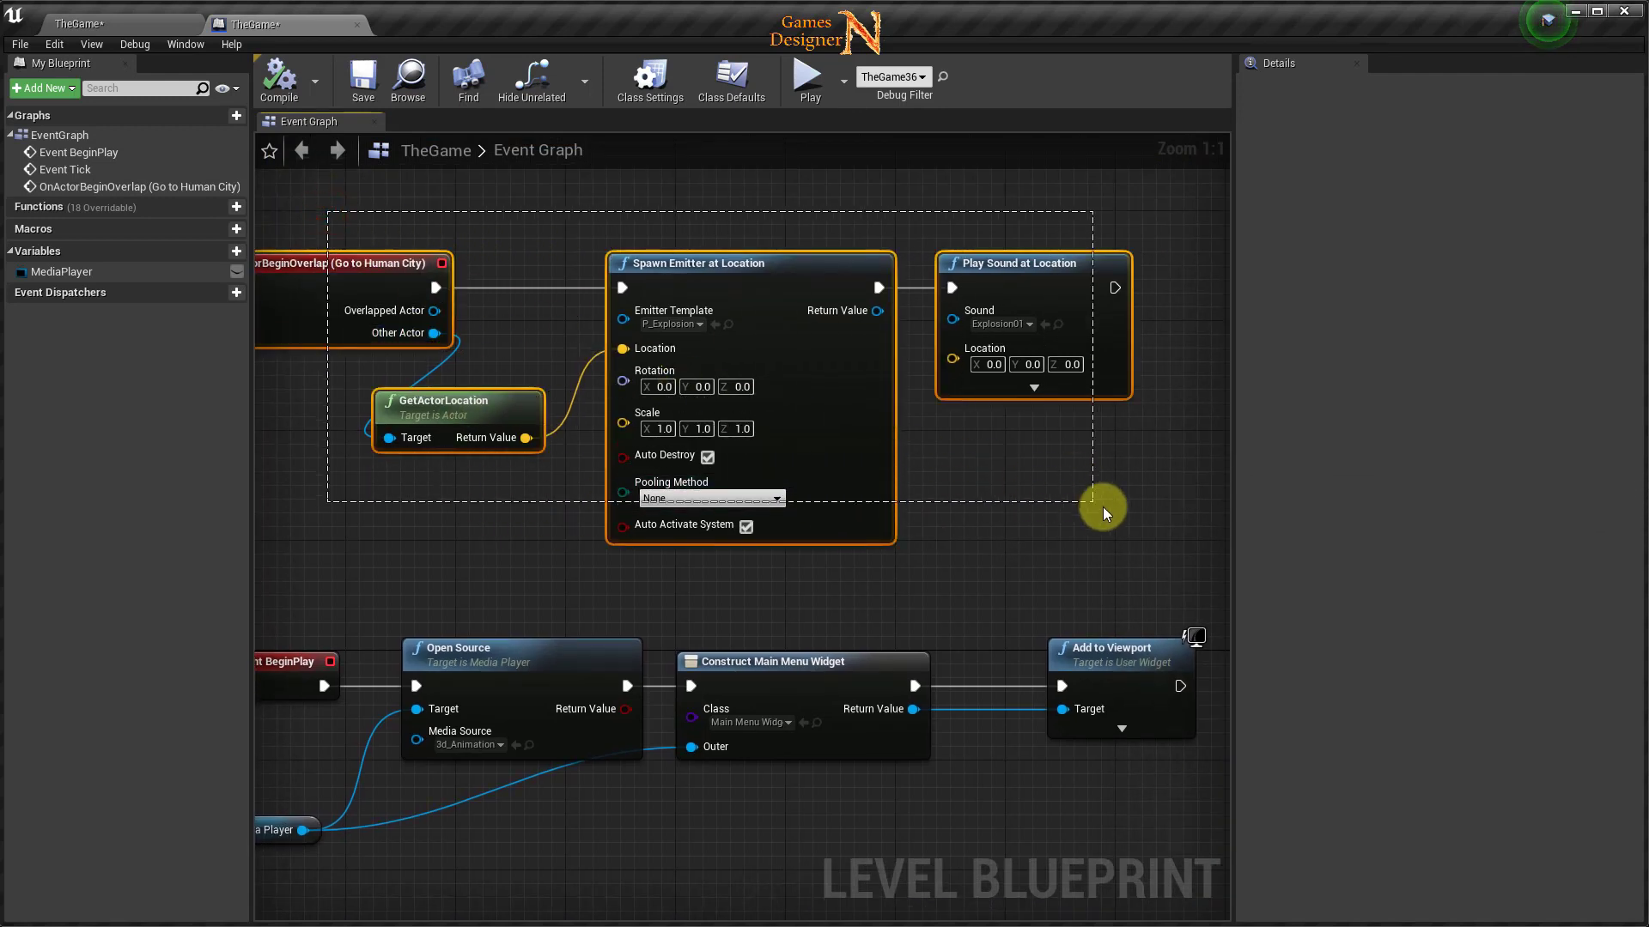
pyautogui.click(140, 24)
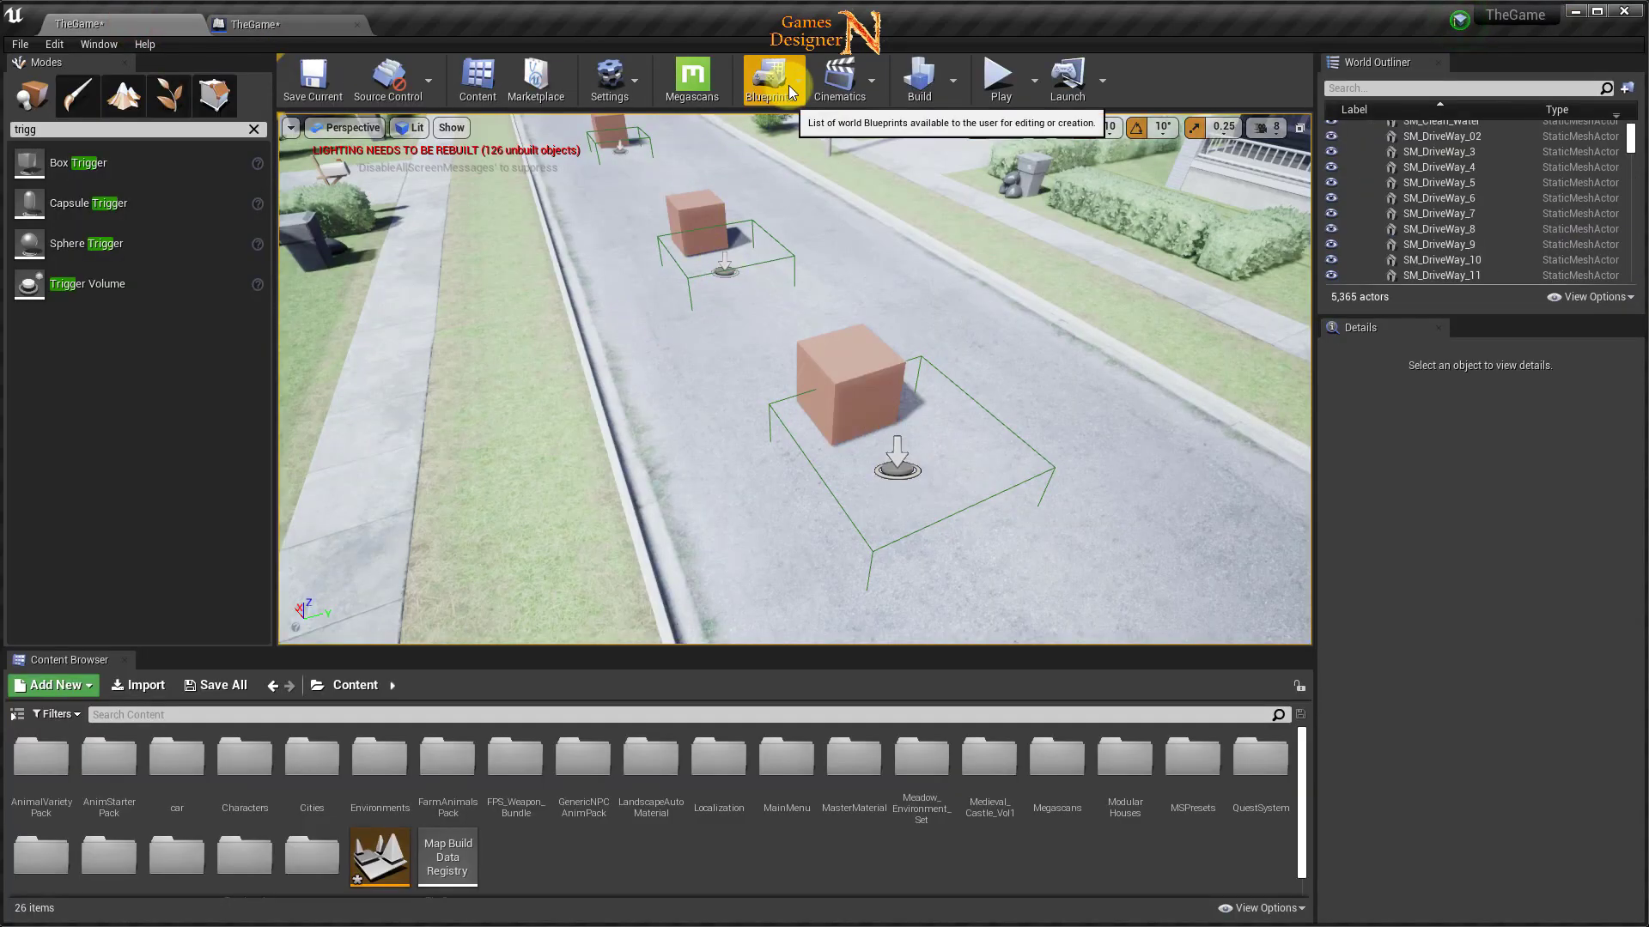
pyautogui.click(257, 24)
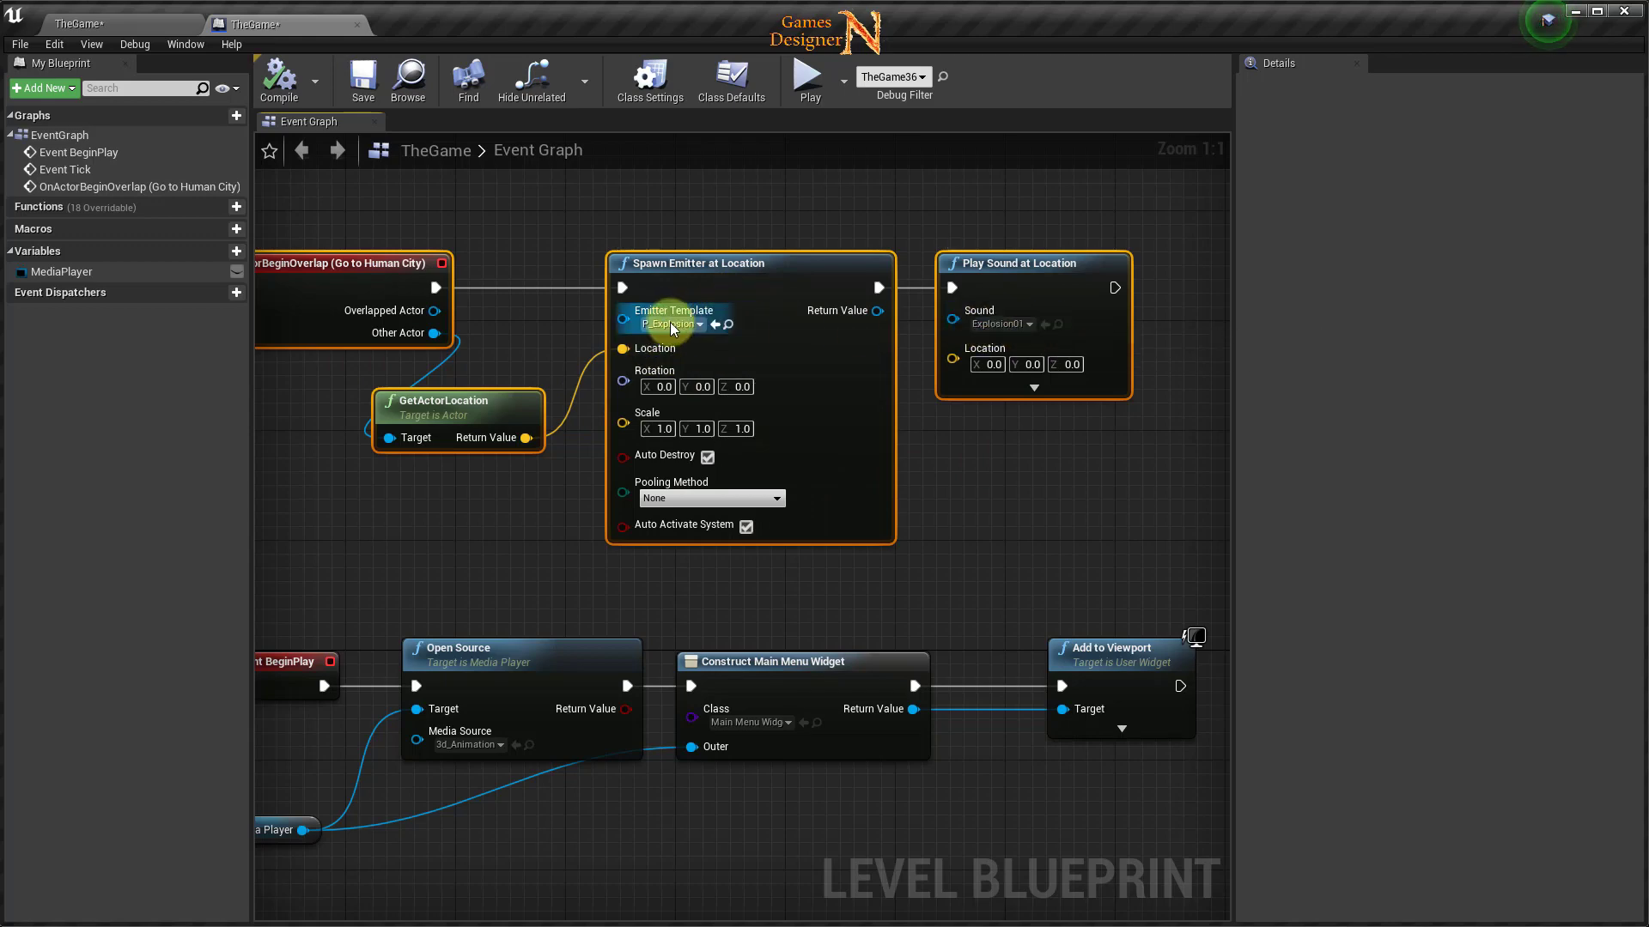
pyautogui.click(105, 24)
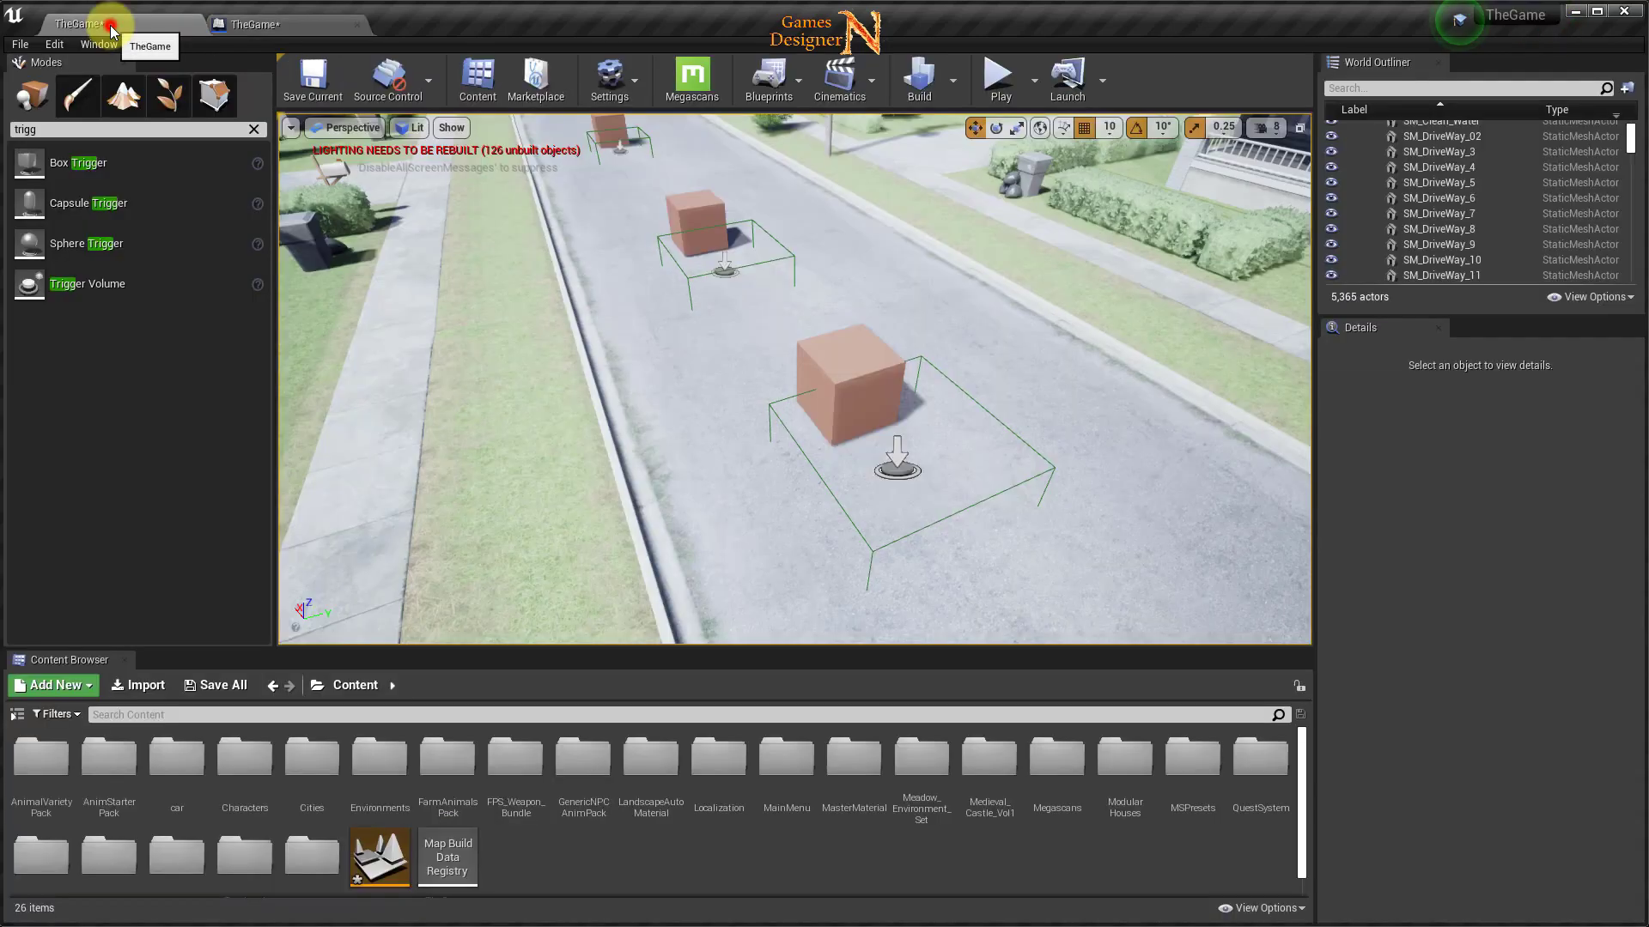
pyautogui.moveTo(818, 282); pyautogui.dragTo(672, 338, button='right')
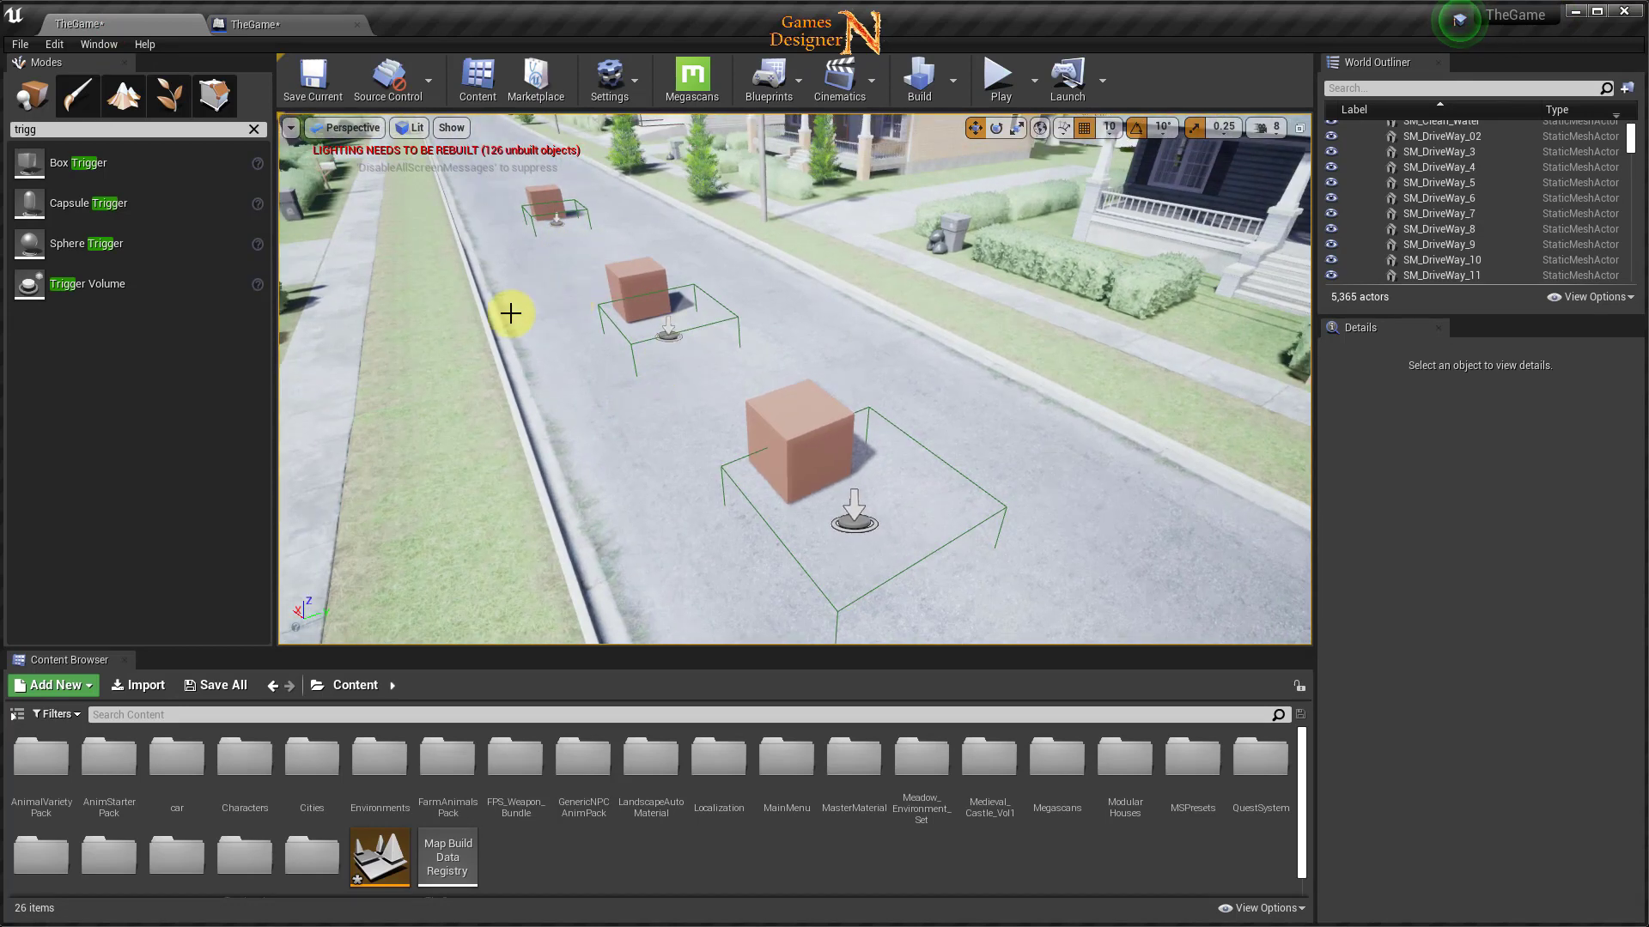
pyautogui.click(296, 26)
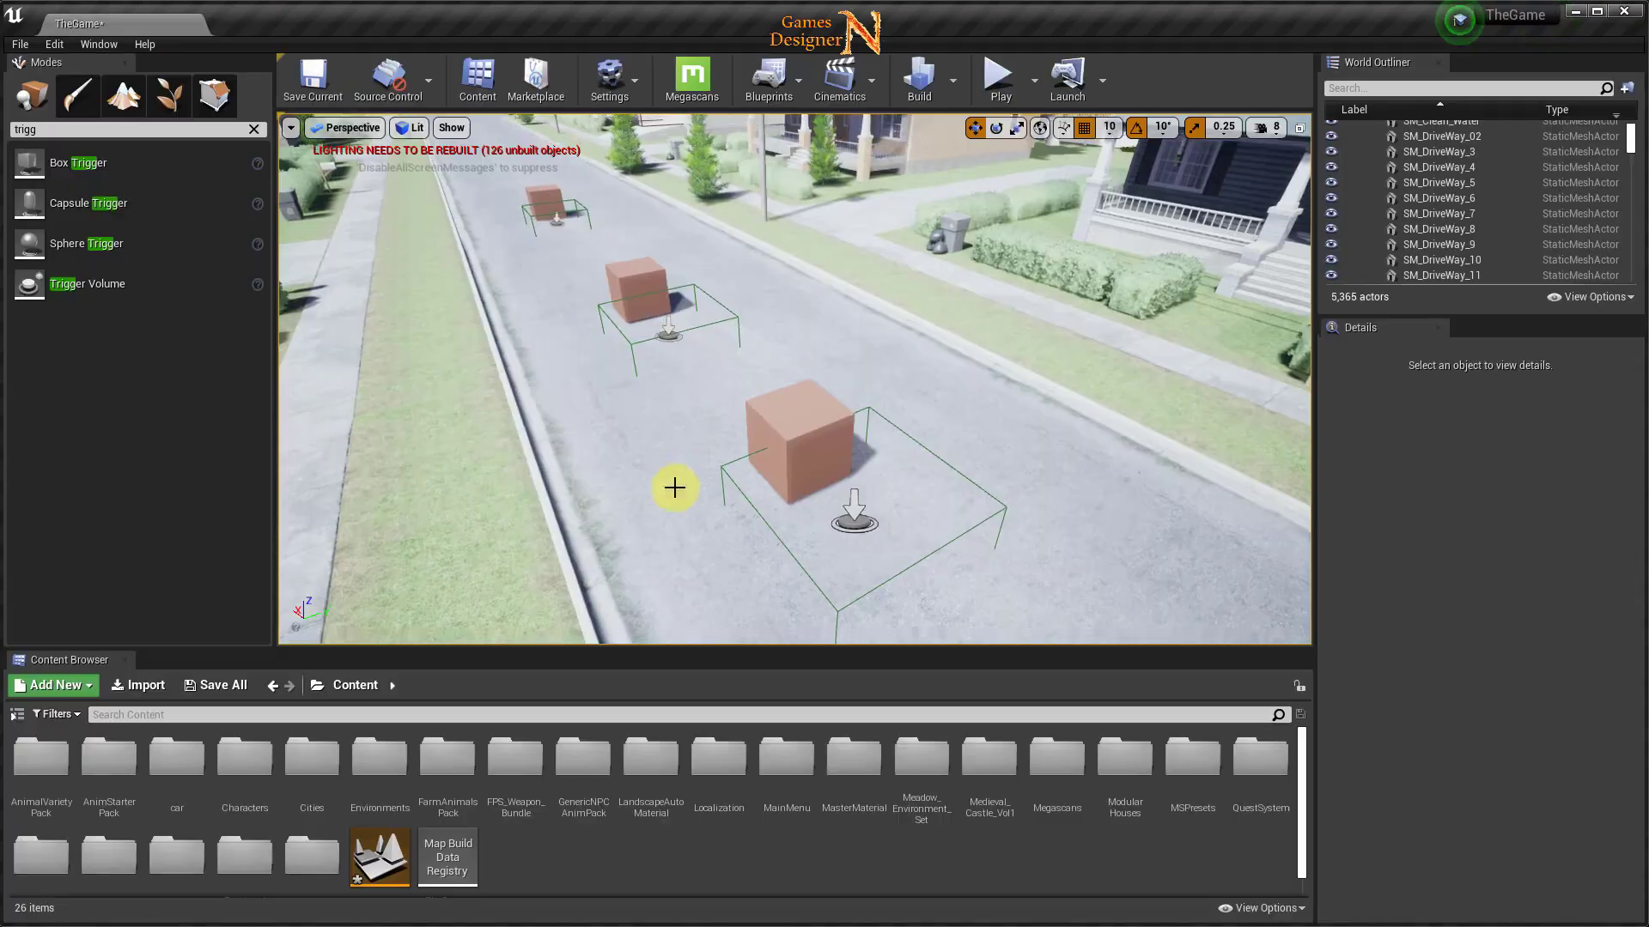
pyautogui.moveTo(673, 486); pyautogui.dragTo(670, 488, button='right')
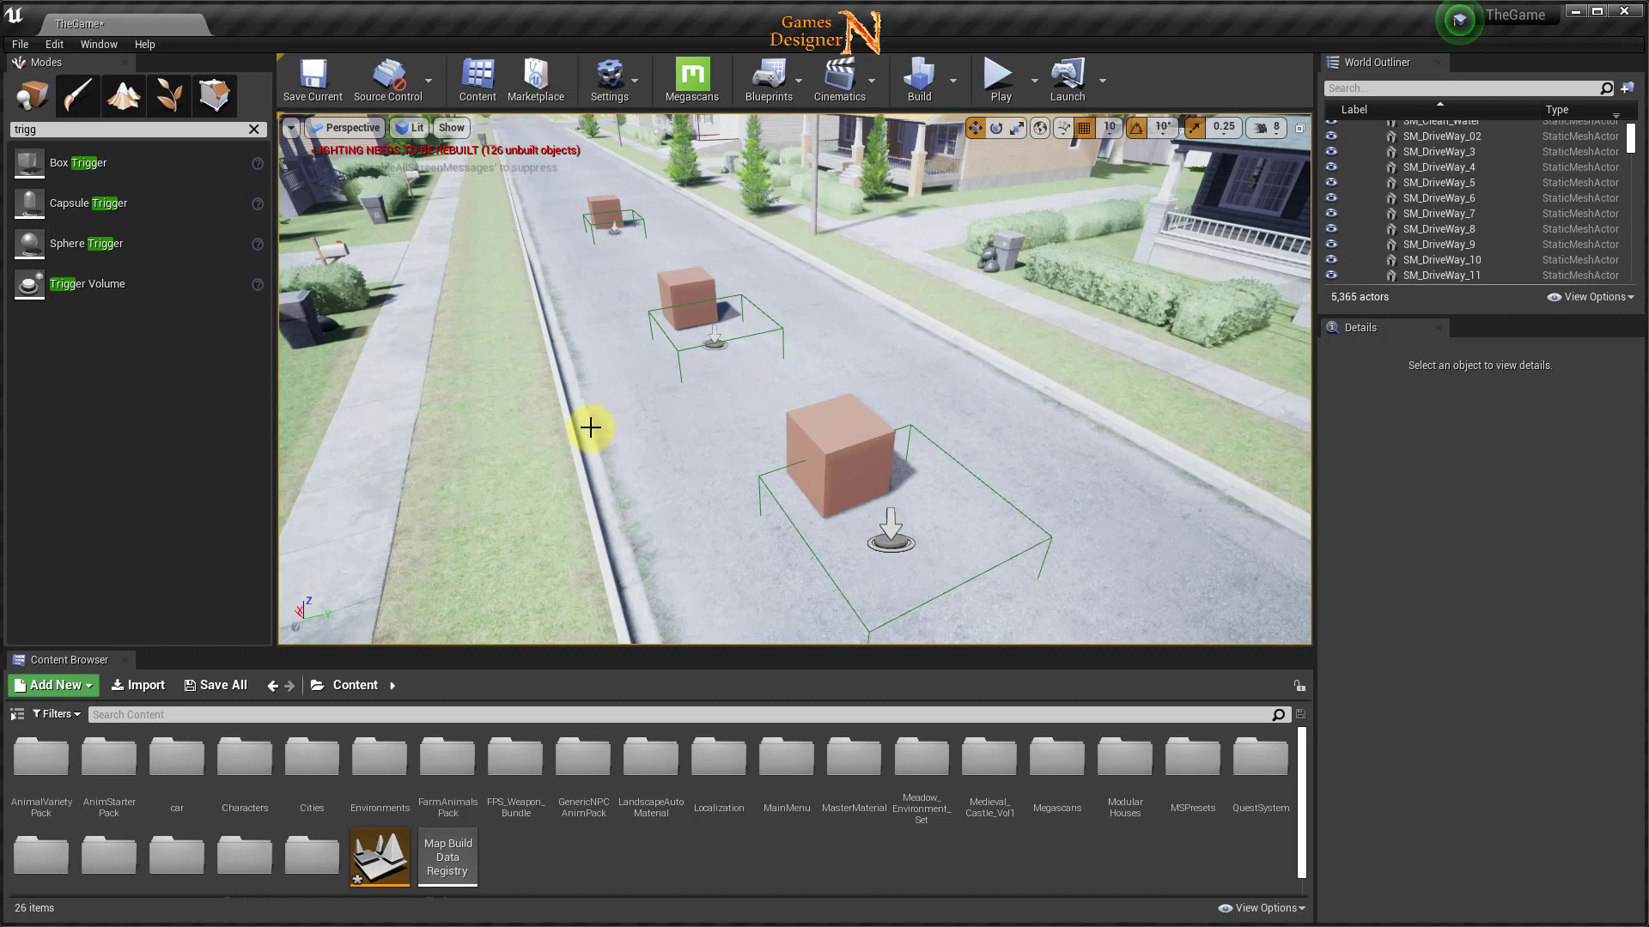
pyautogui.moveTo(634, 437); pyautogui.dragTo(685, 436, button='right')
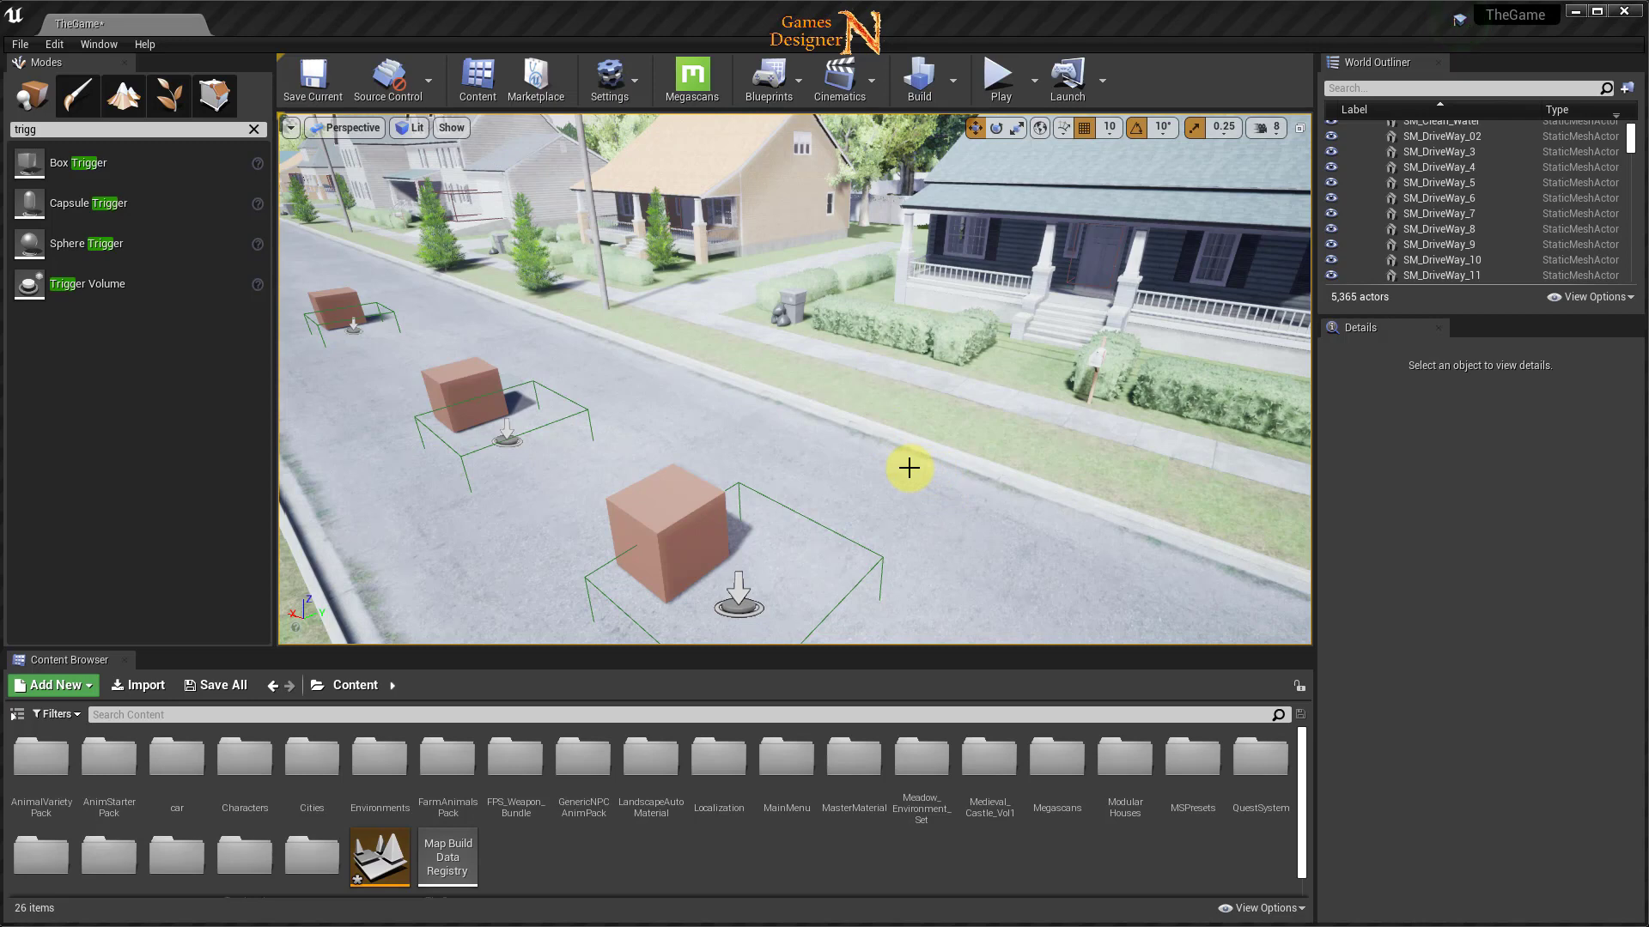
# Drag a Sphere from the Basic actors list onto the street beside the crates.
pyautogui.click(253, 129)
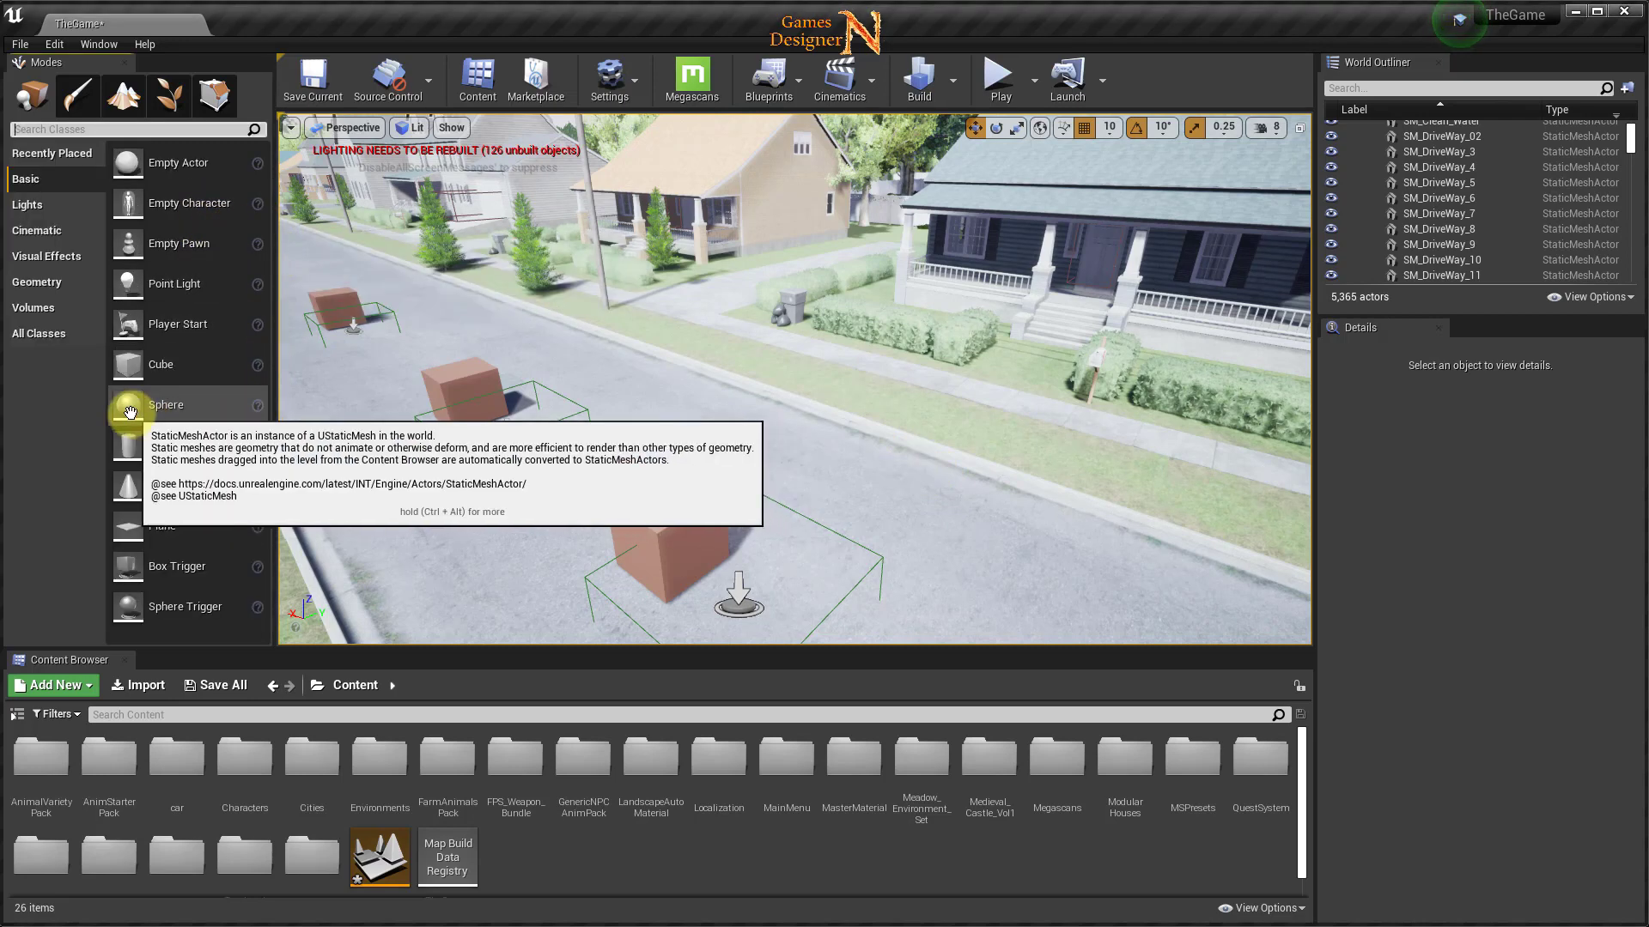
pyautogui.moveTo(131, 413)
pyautogui.mouseDown()
pyautogui.moveTo(901, 452)
pyautogui.moveTo(875, 514)
pyautogui.mouseUp()
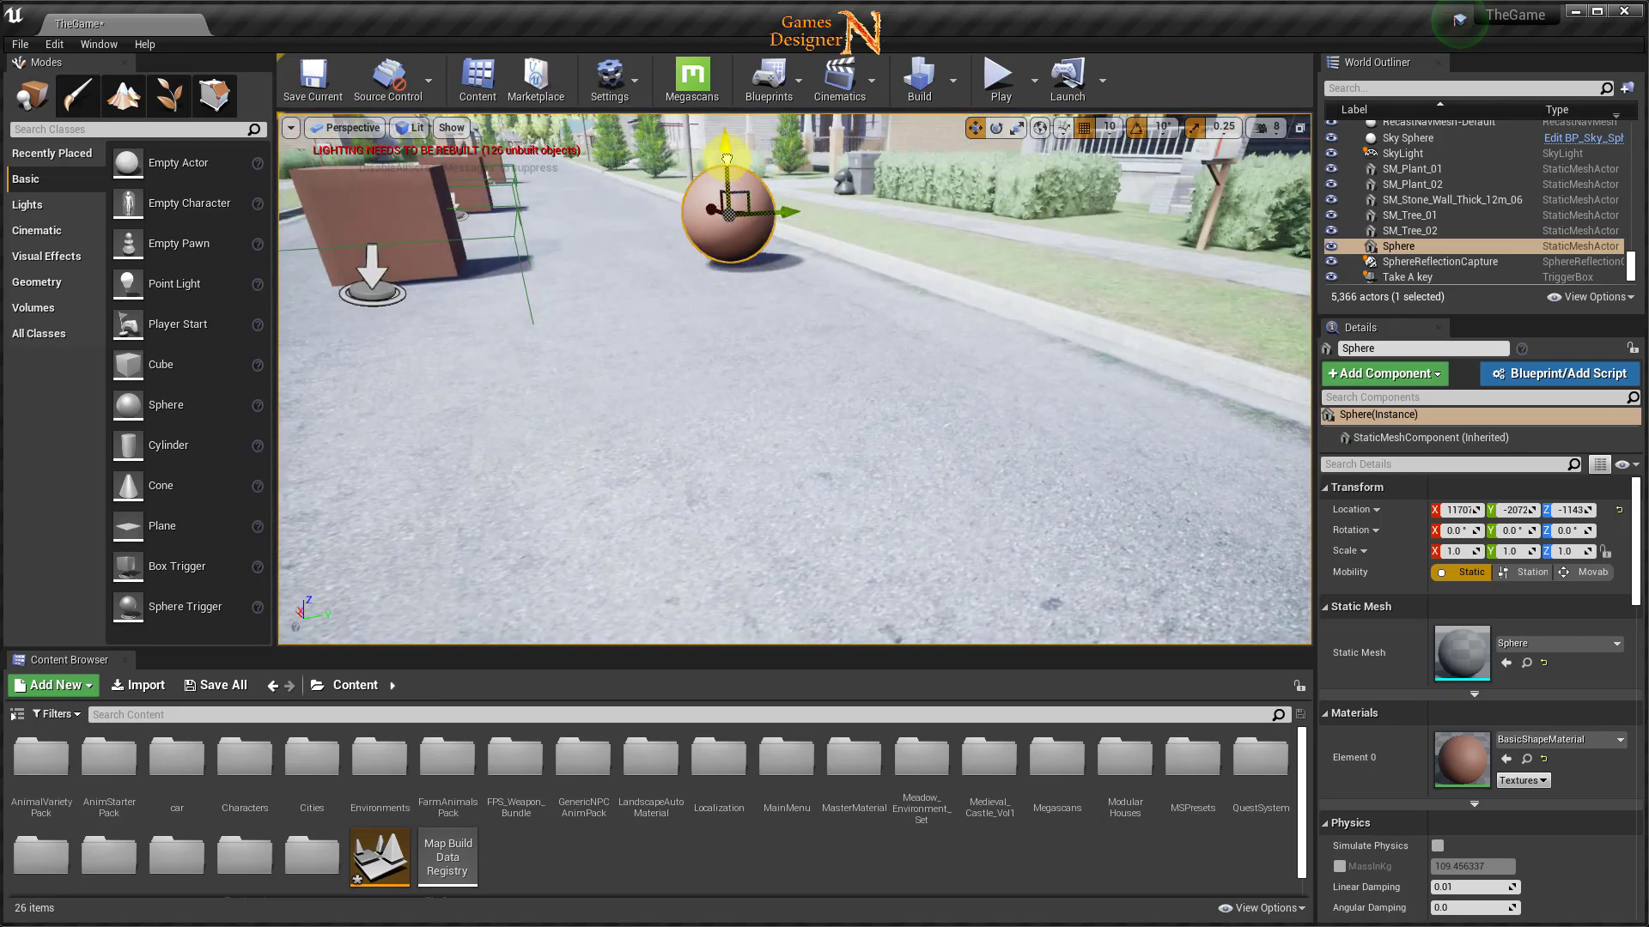
pyautogui.moveTo(710, 276)
pyautogui.mouseDown()
pyautogui.moveTo(803, 300)
pyautogui.moveTo(670, 283)
pyautogui.moveTo(750, 350)
pyautogui.moveTo(589, 397)
pyautogui.mouseUp()
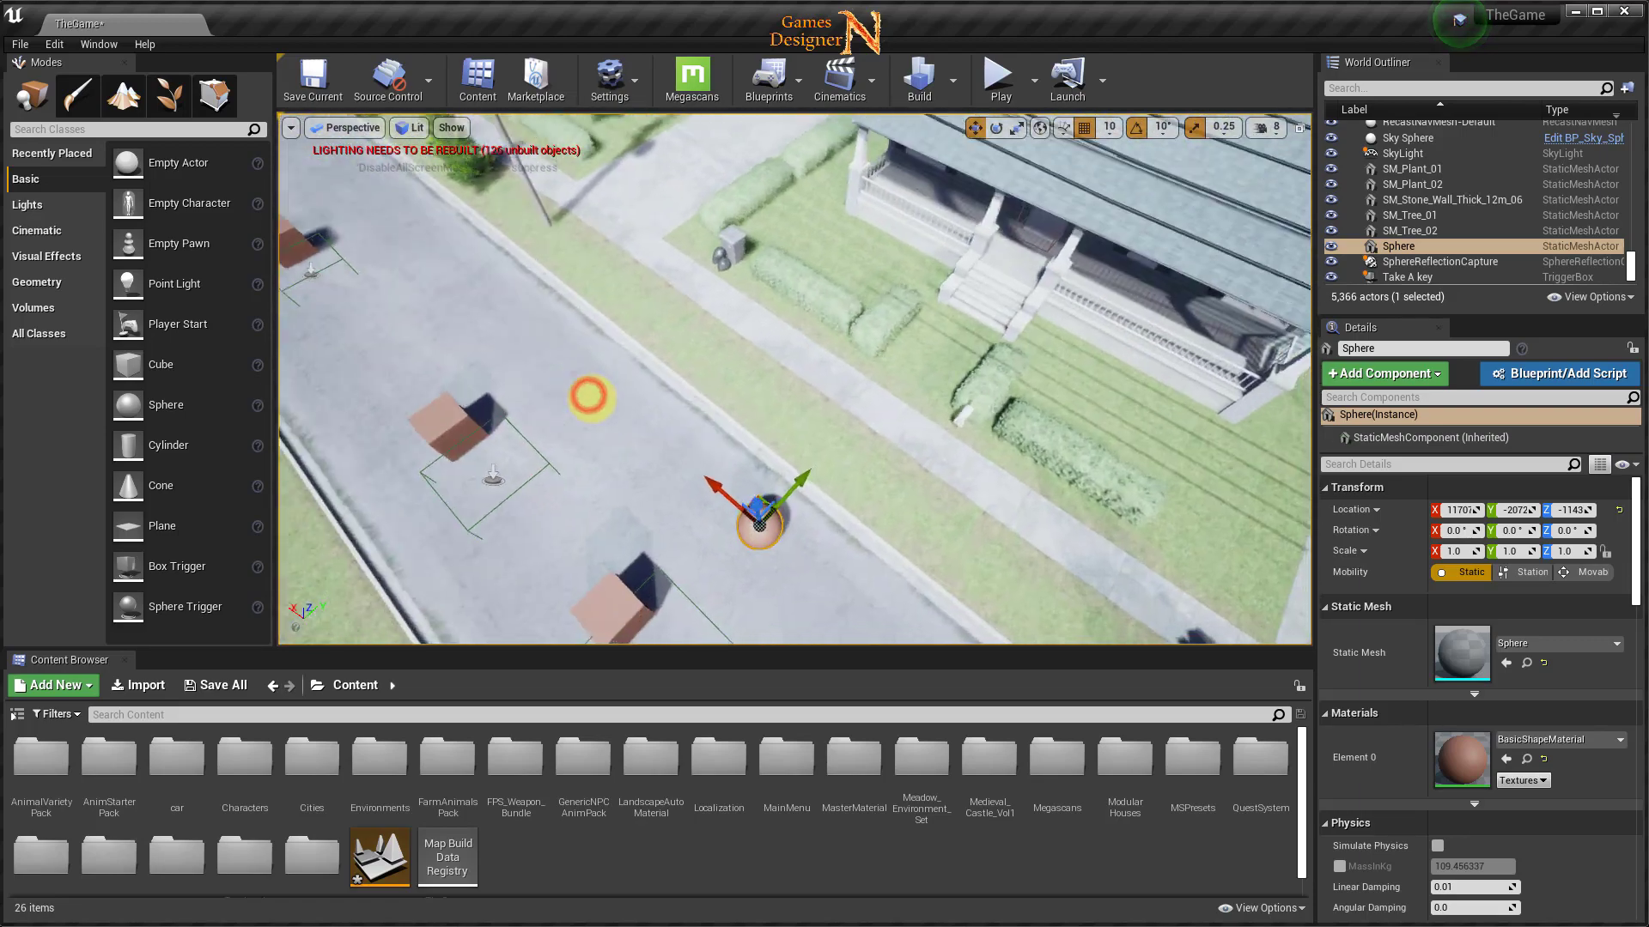
pyautogui.moveTo(757, 416)
pyautogui.mouseDown()
pyautogui.moveTo(705, 360)
pyautogui.moveTo(766, 406)
pyautogui.moveTo(768, 428)
pyautogui.mouseUp()
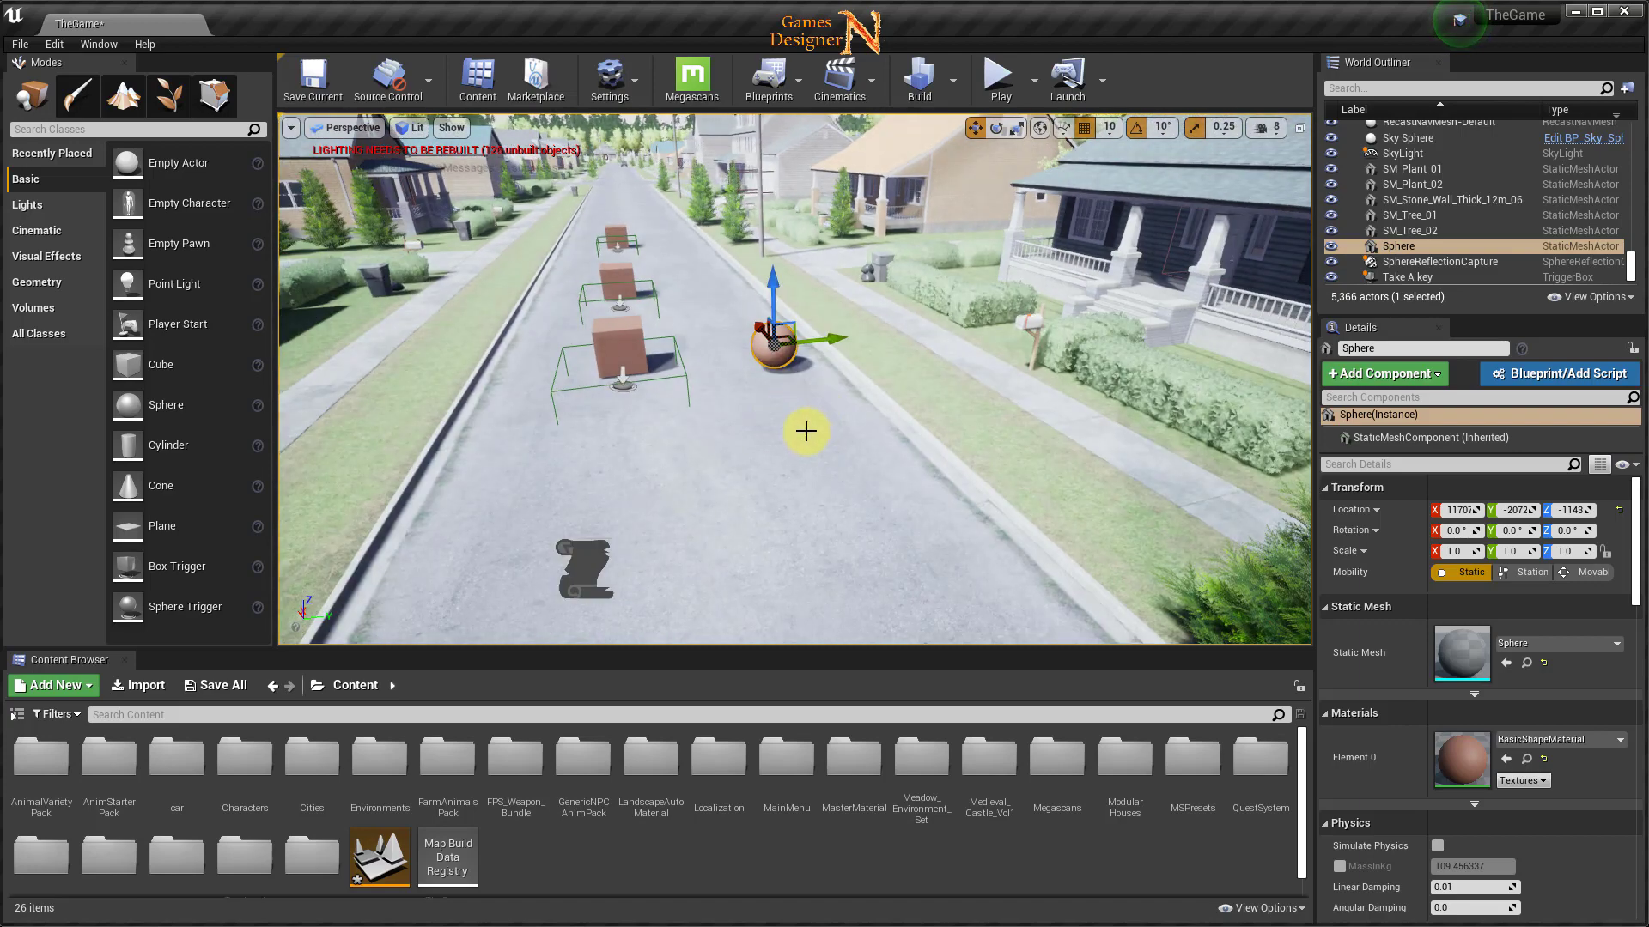
# Create a new Actor-based Blueprint Class inside the QuestSystem folder.
pyautogui.click(1261, 775)
pyautogui.doubleClick(1260, 776)
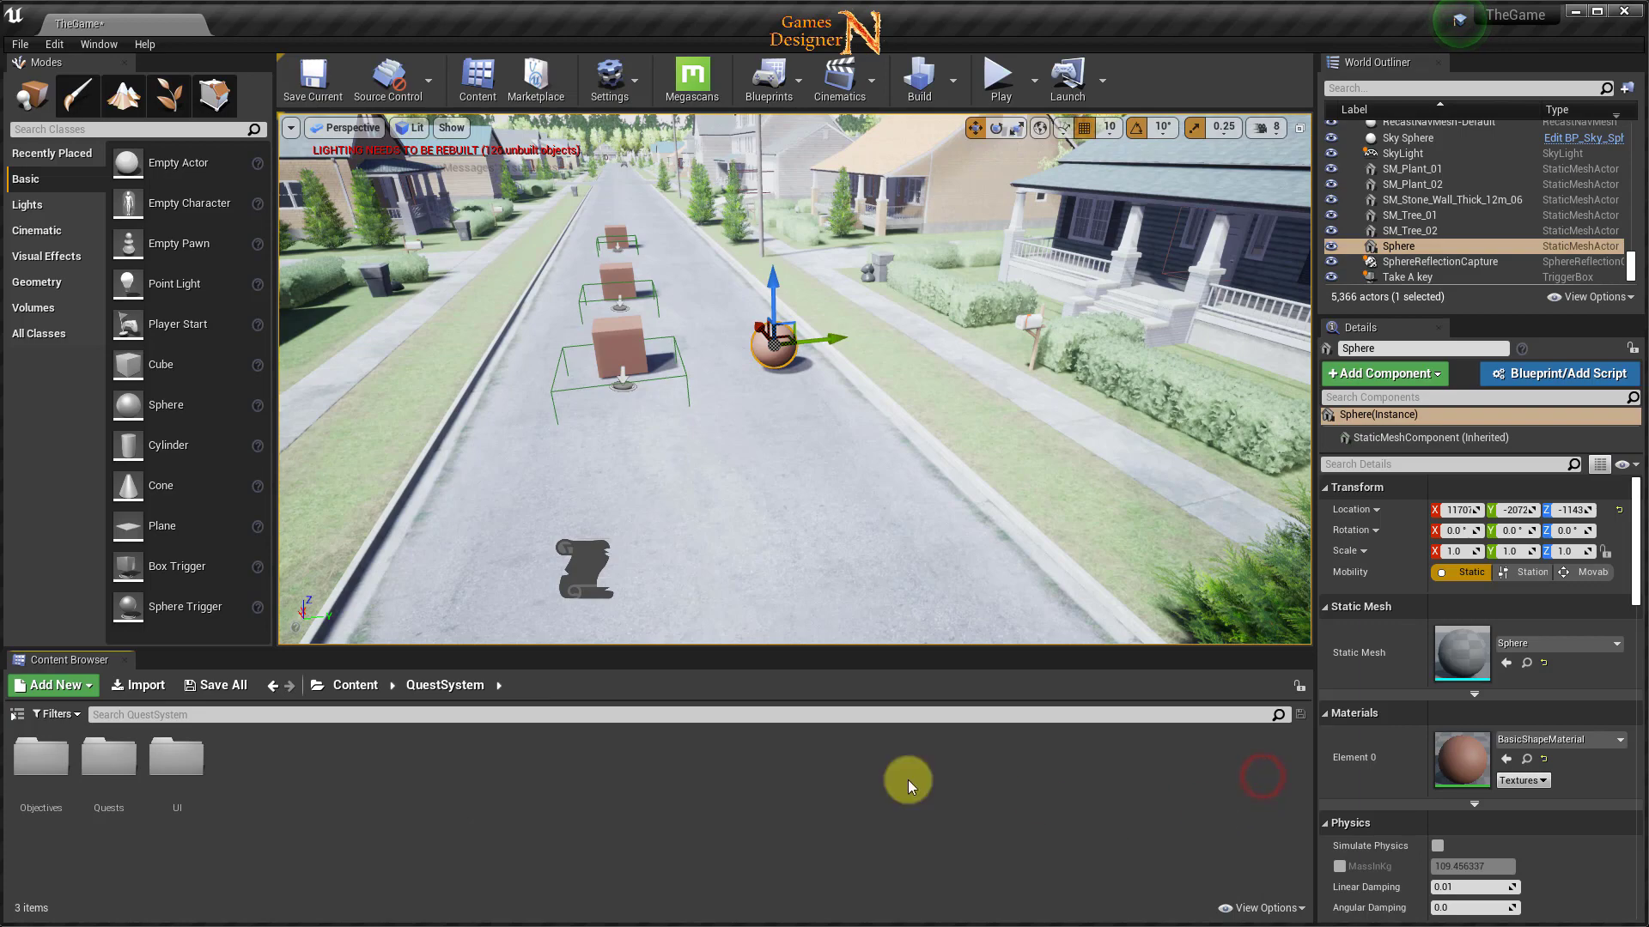
pyautogui.rightClick(285, 796)
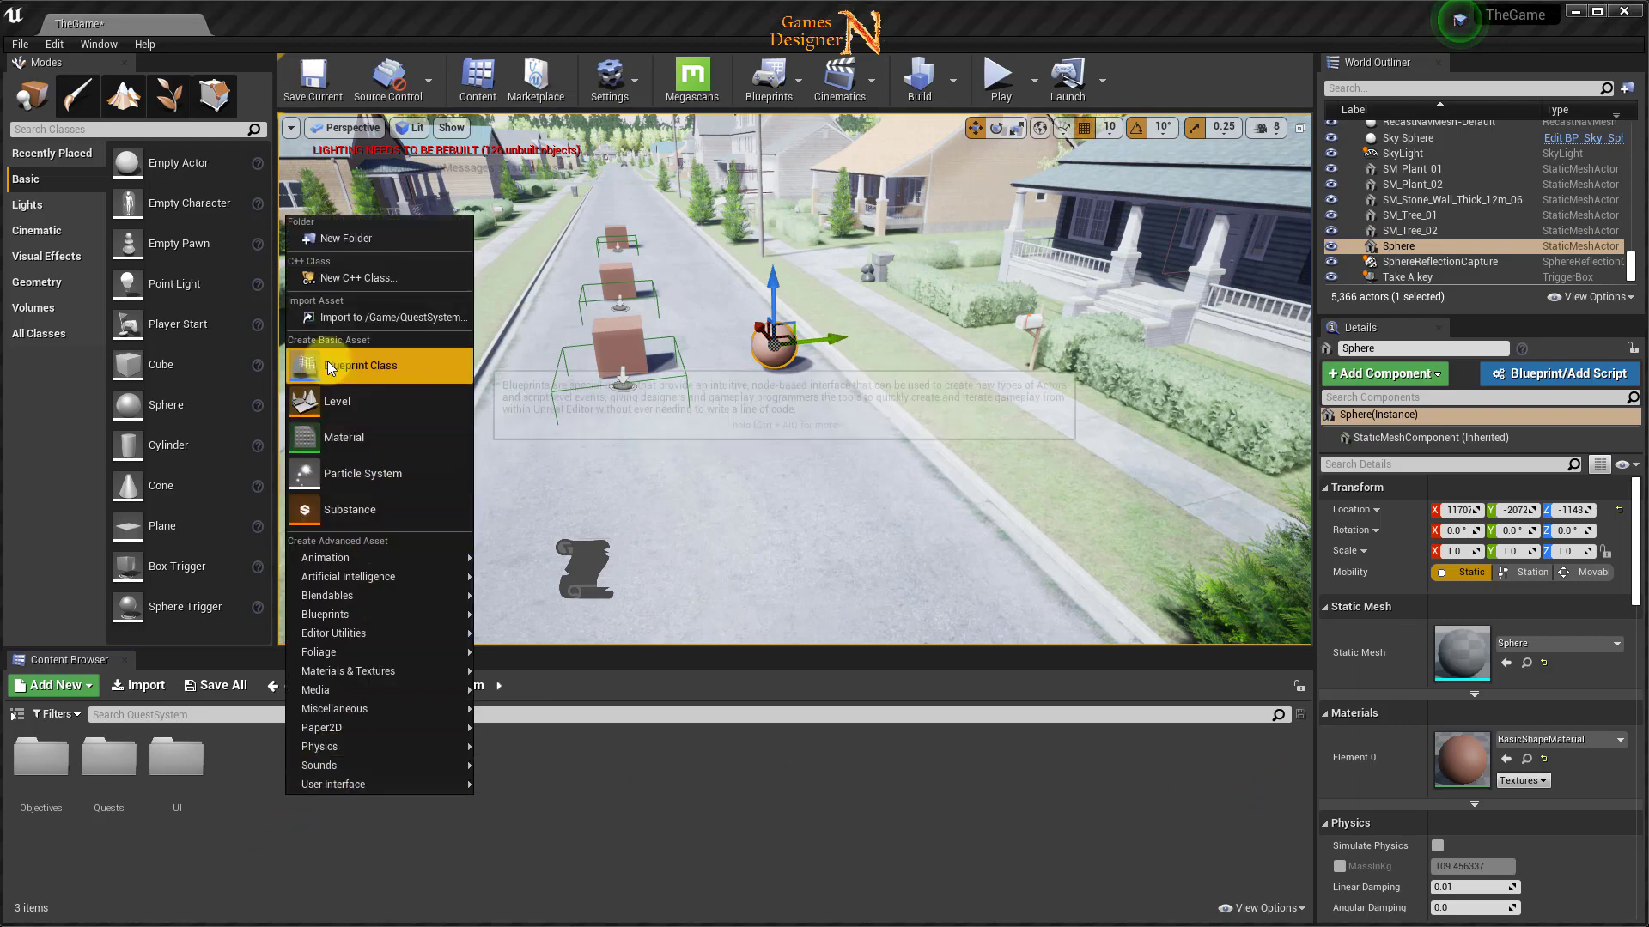
pyautogui.click(357, 362)
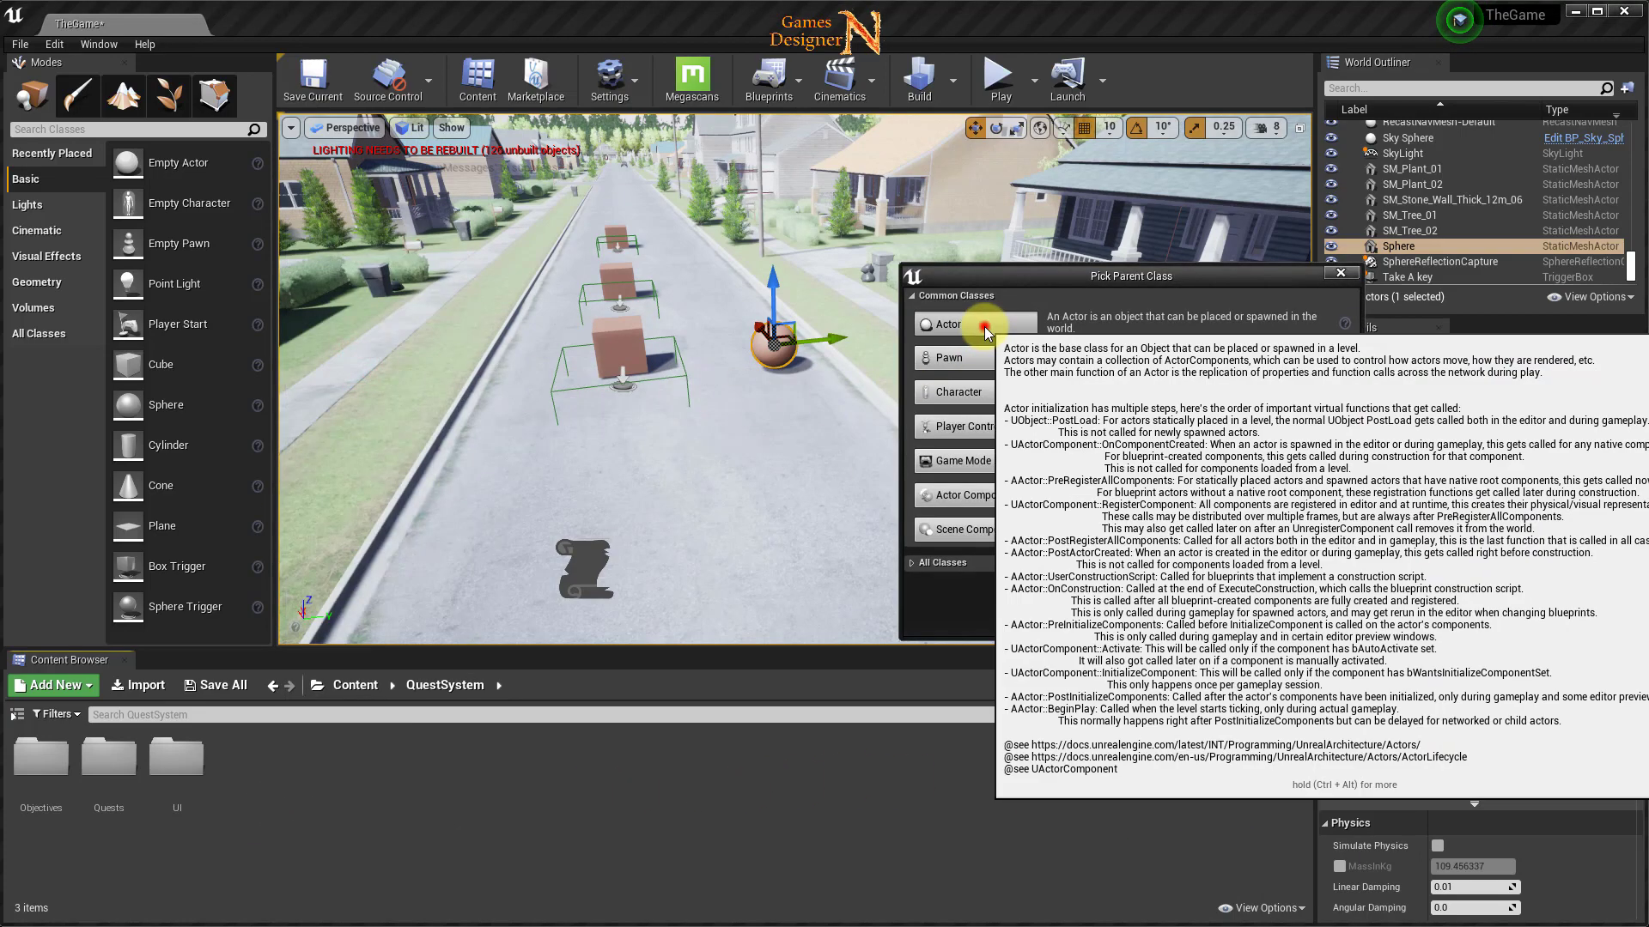
pyautogui.click(985, 328)
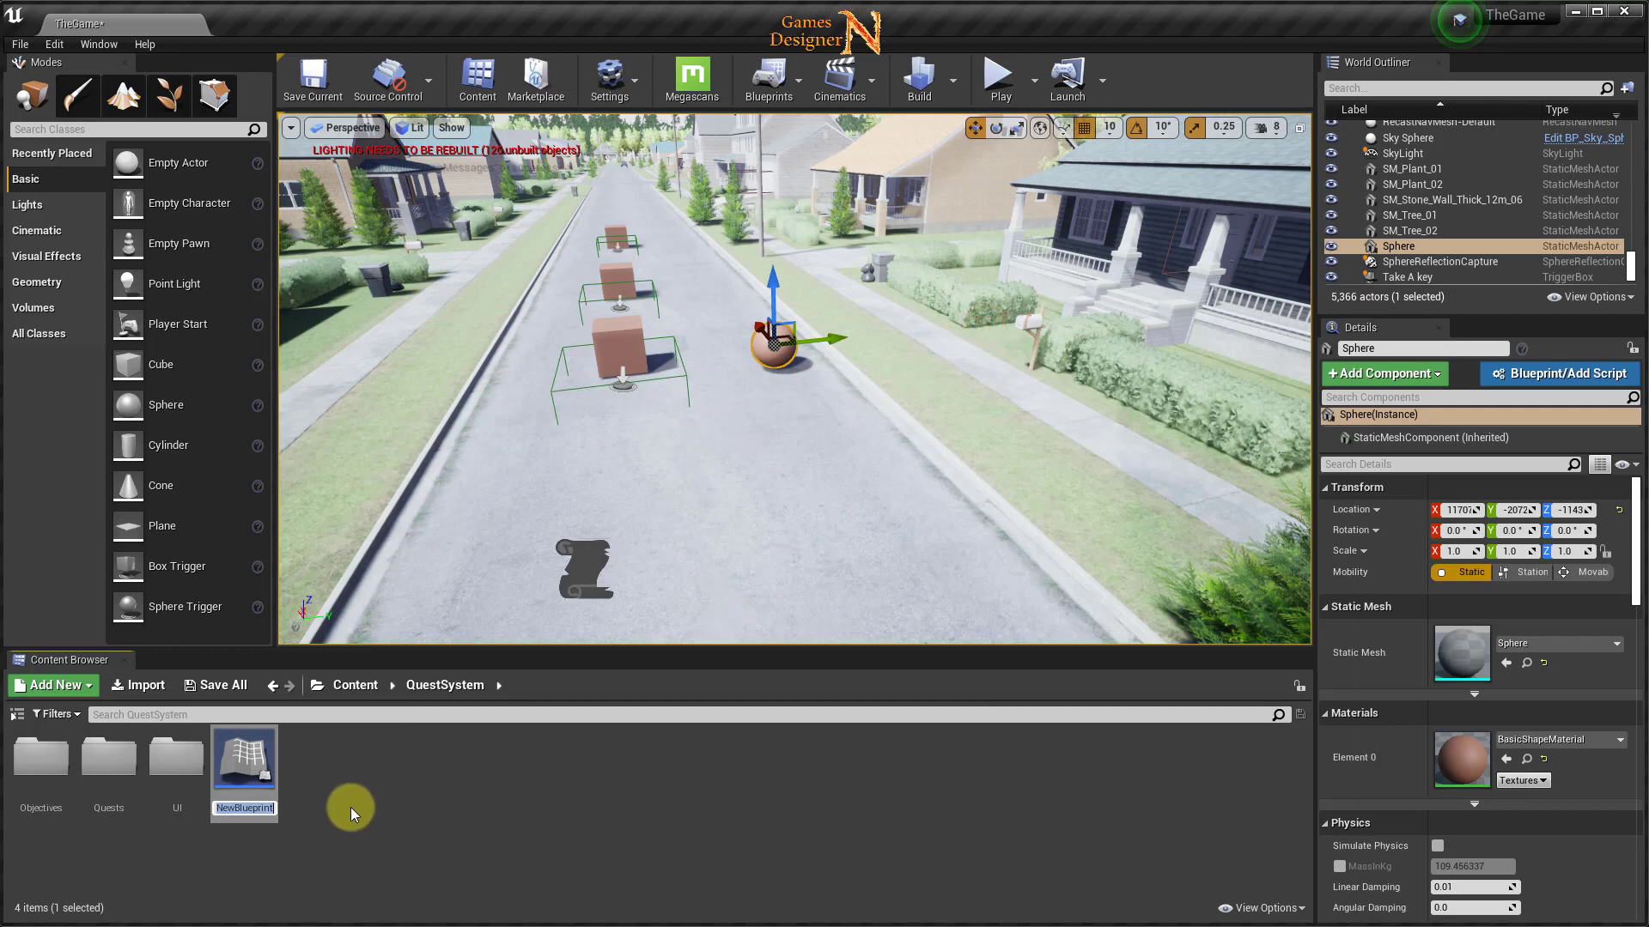
# Name the blueprint SphereBlueprint and open it in the blueprint editor.
pyautogui.press('Home')
pyautogui.press('Delete')
pyautogui.press('Delete')
pyautogui.press('Delete')
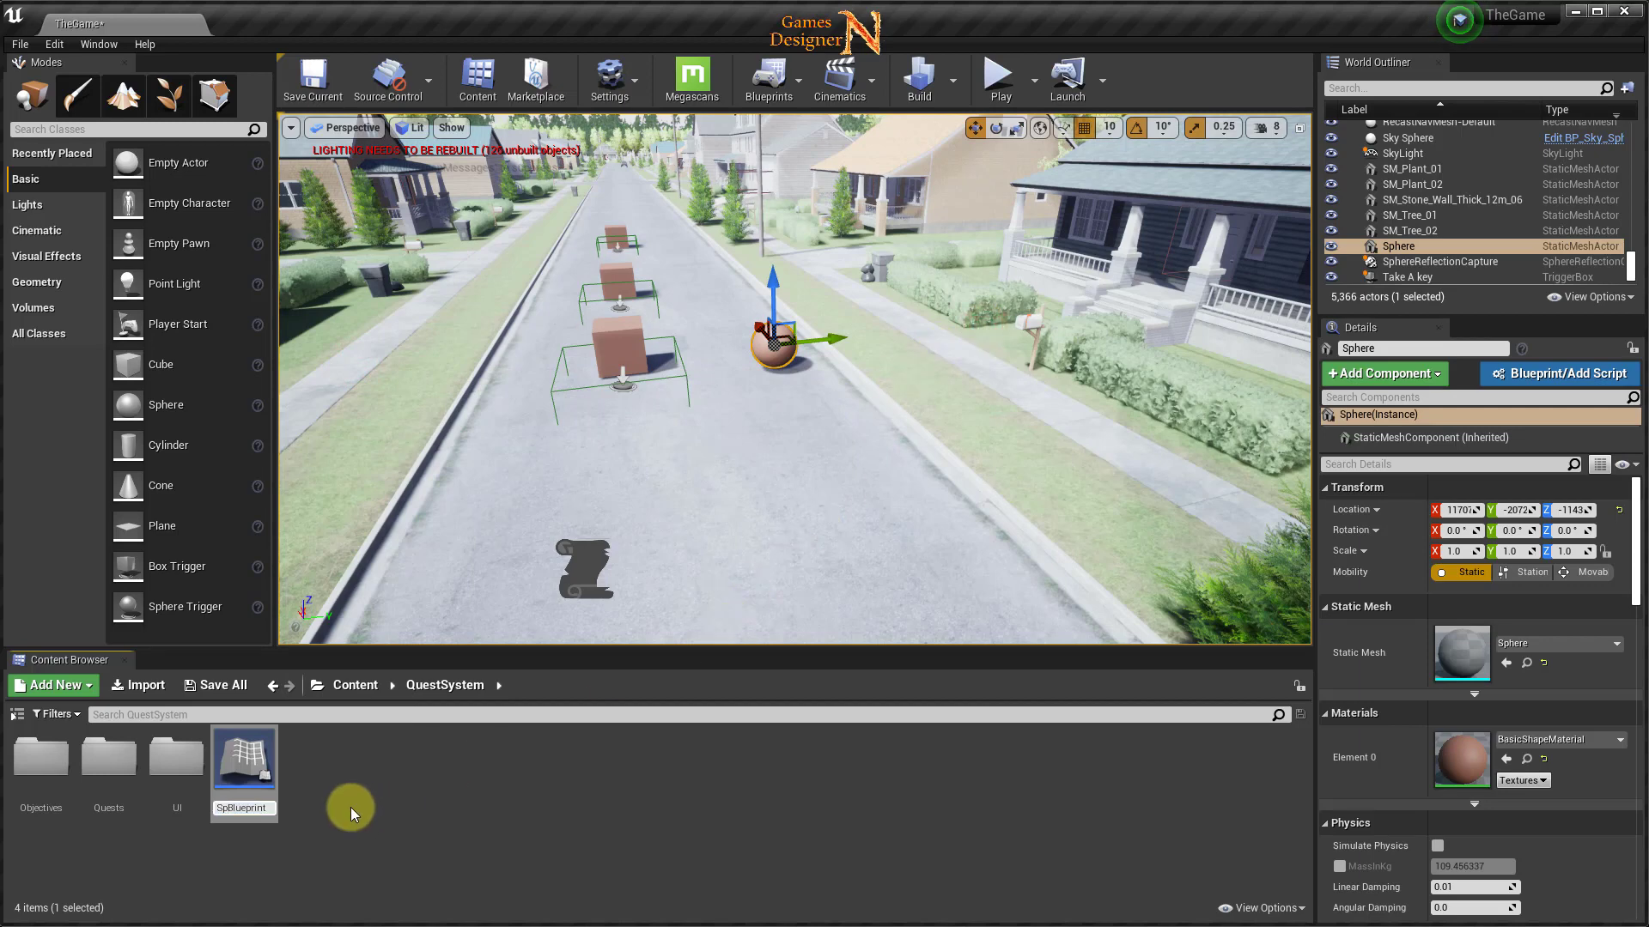
pyautogui.write('Sphere')
pyautogui.press('Return')
pyautogui.click(260, 786)
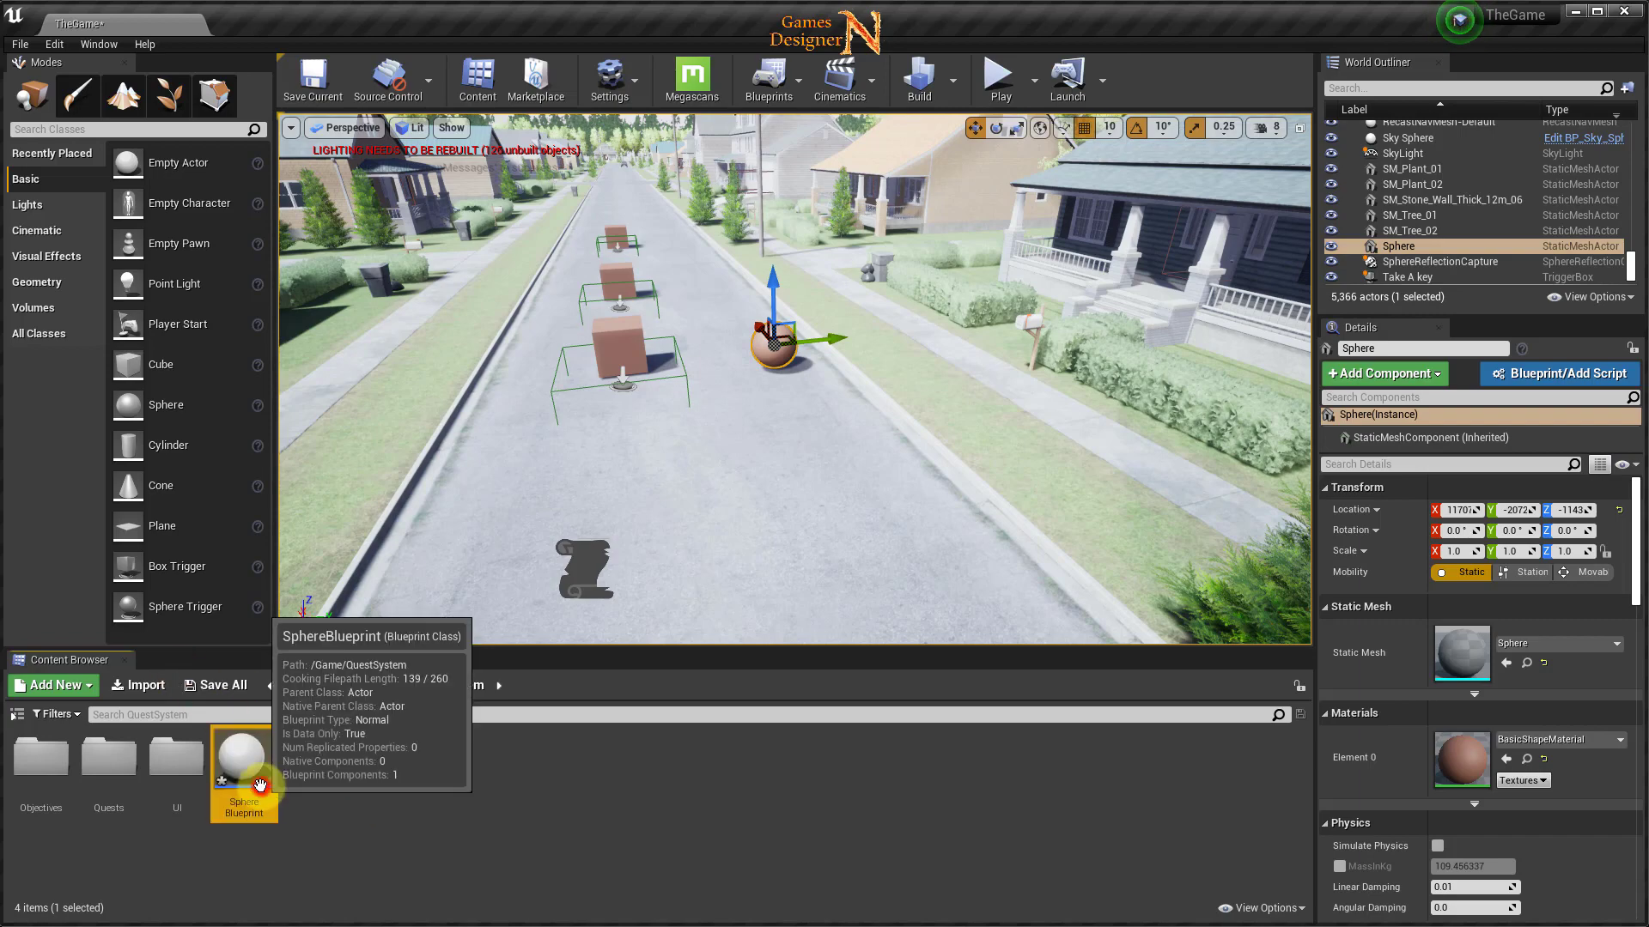
pyautogui.doubleClick(259, 785)
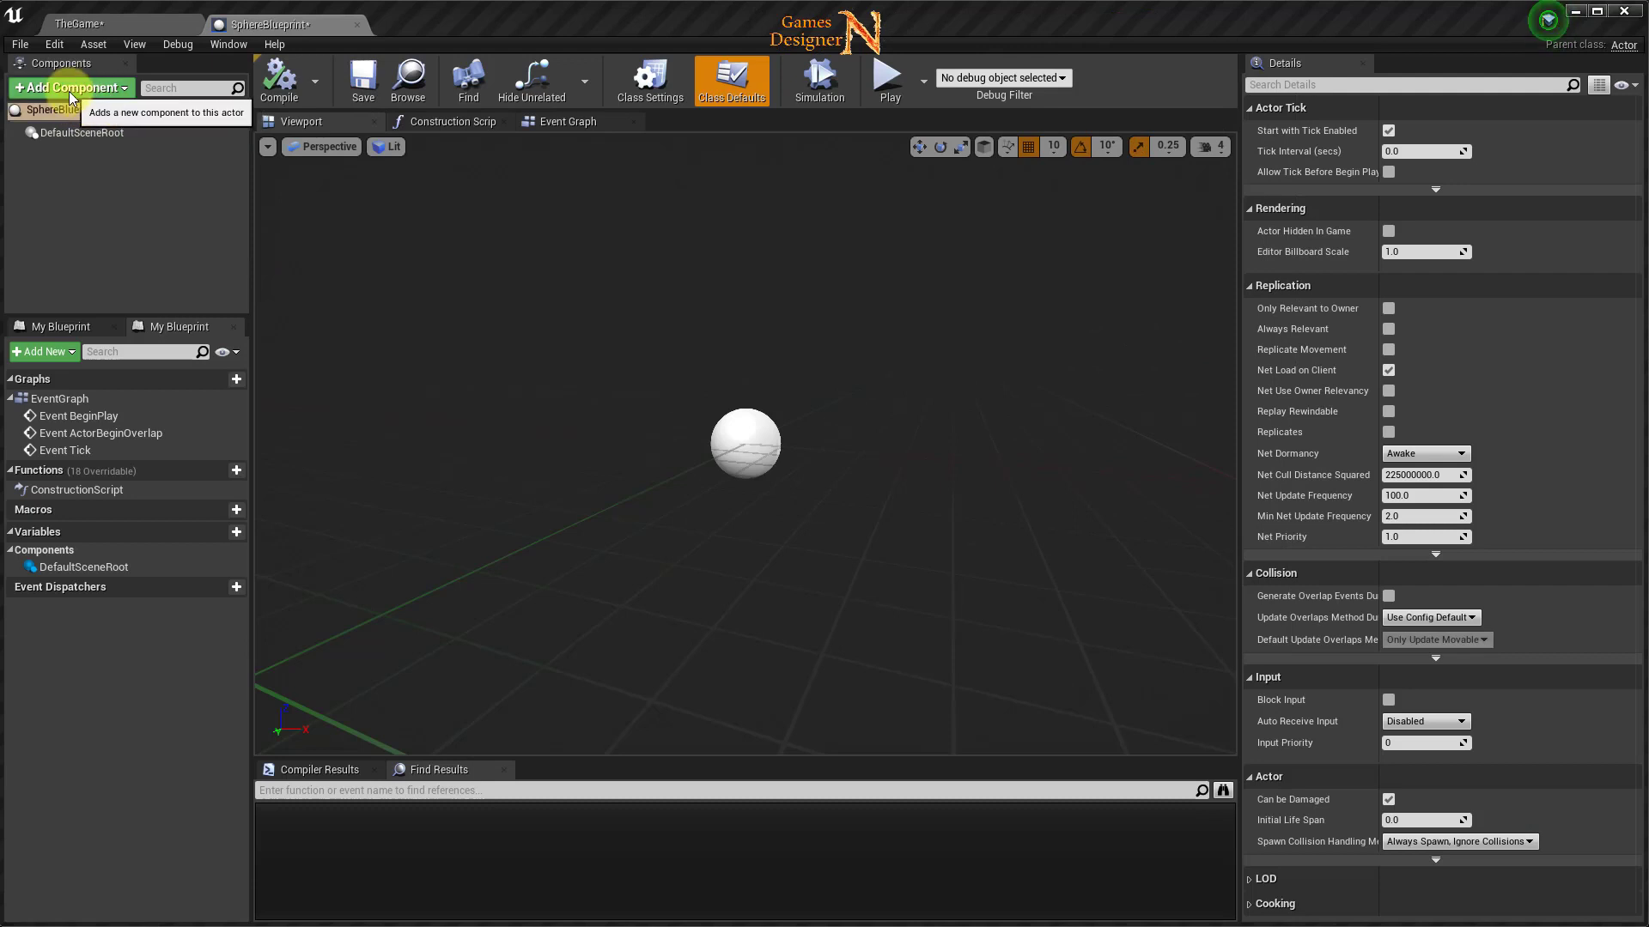
# Add a StaticMesh component and set its mesh to Shape_Sphere.
pyautogui.click(68, 89)
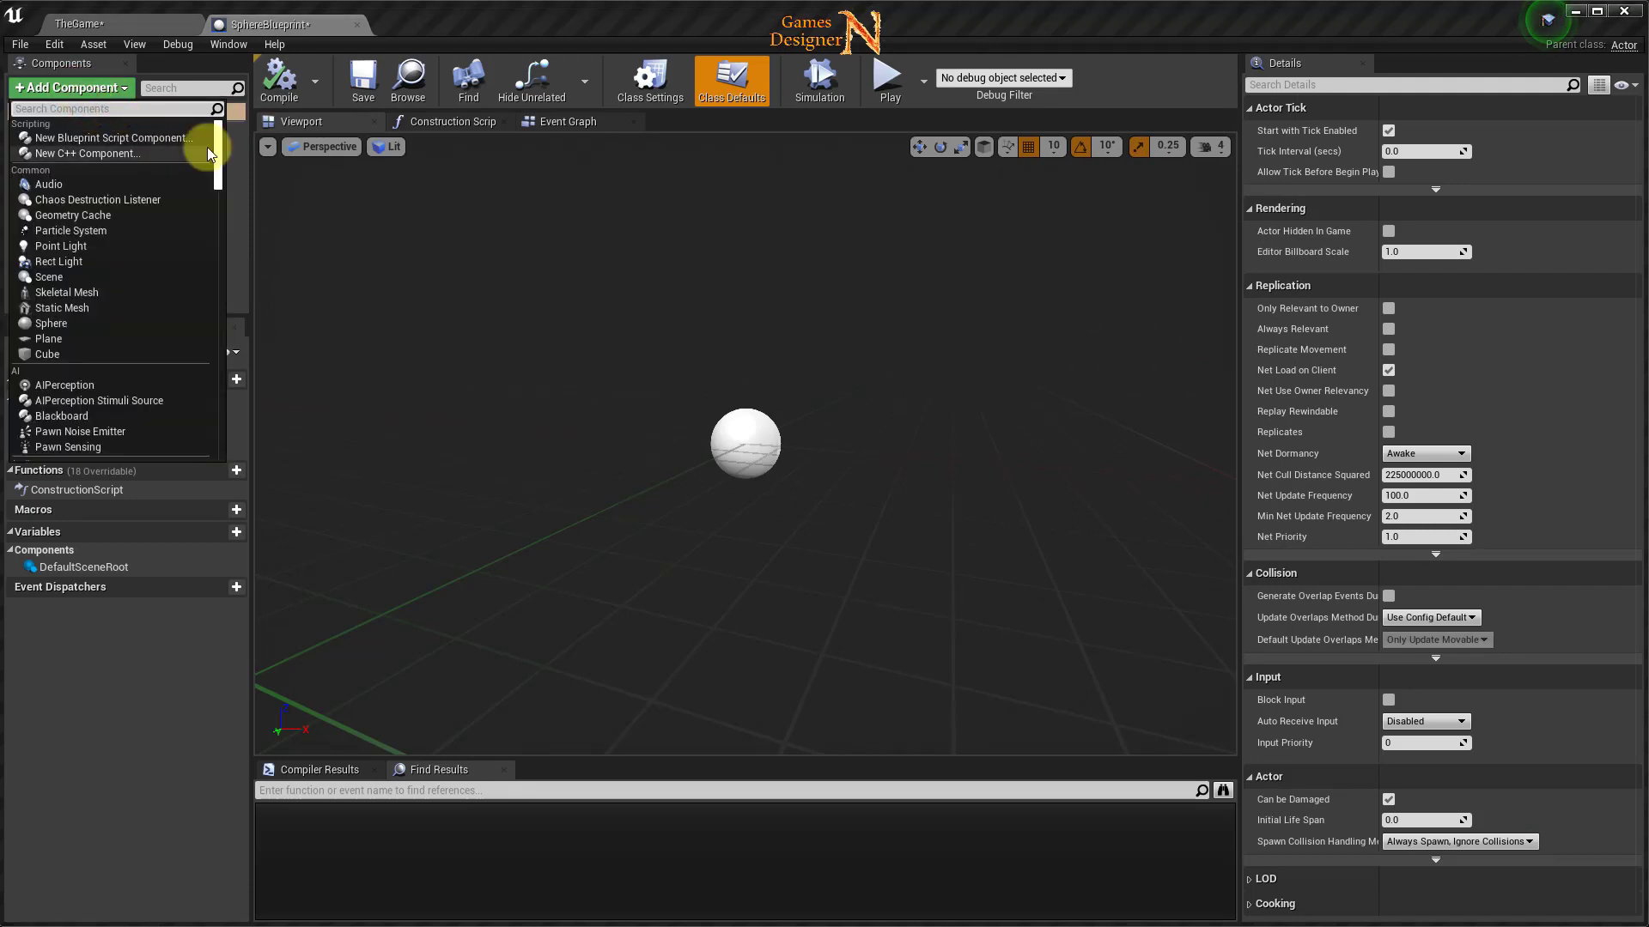
pyautogui.write('static')
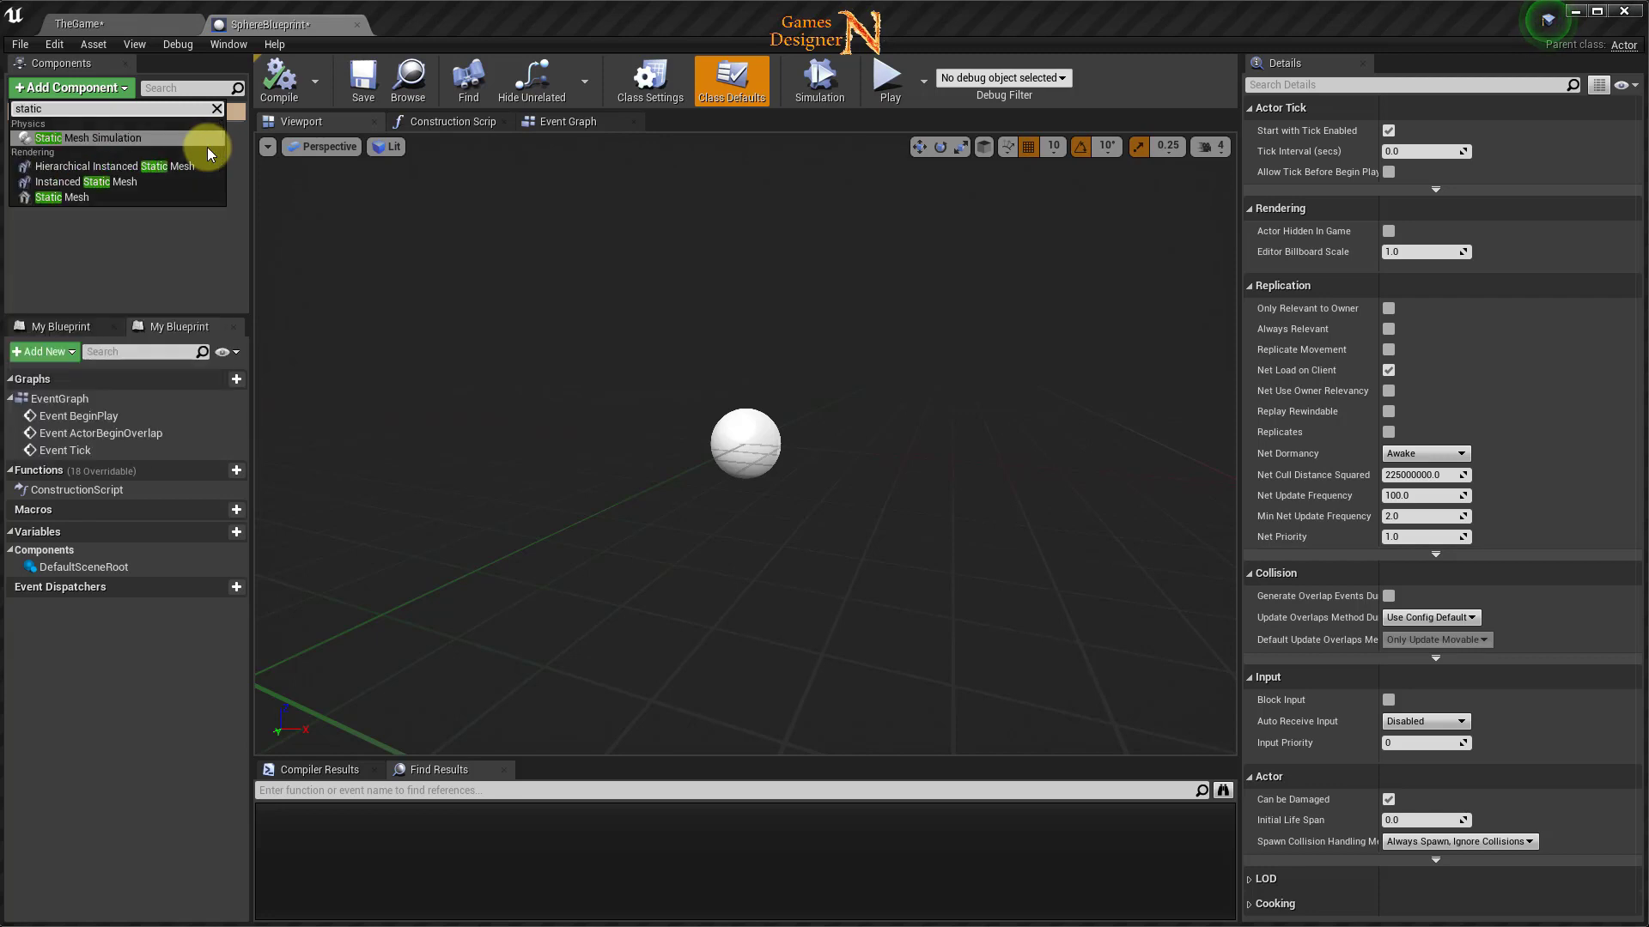
pyautogui.click(66, 193)
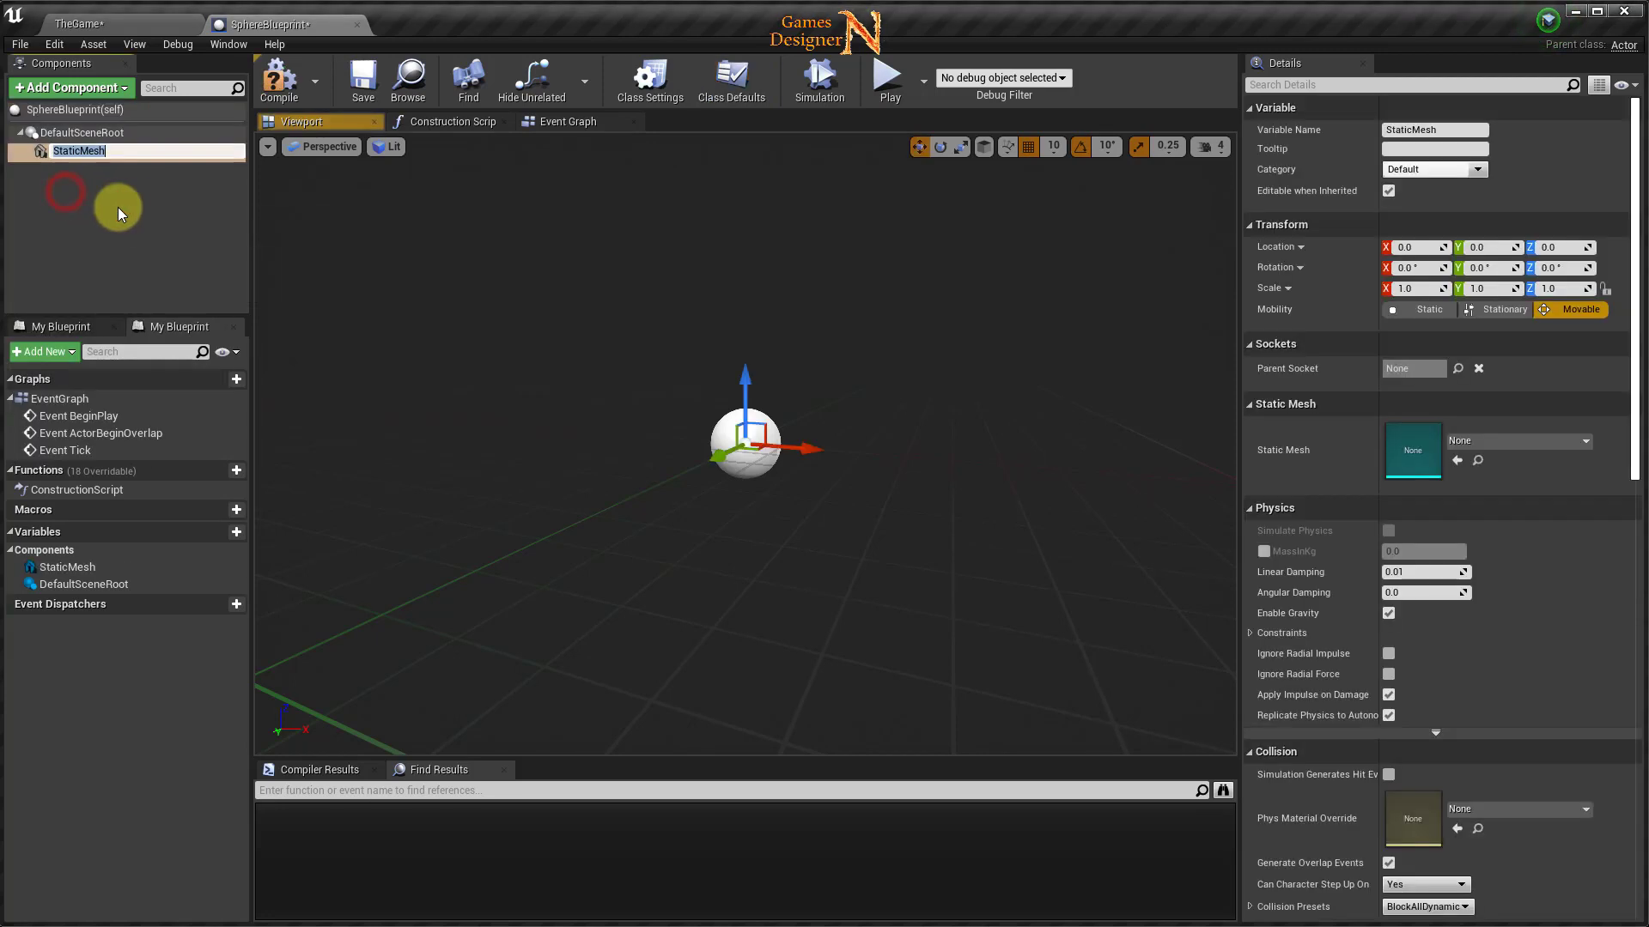
pyautogui.click(77, 188)
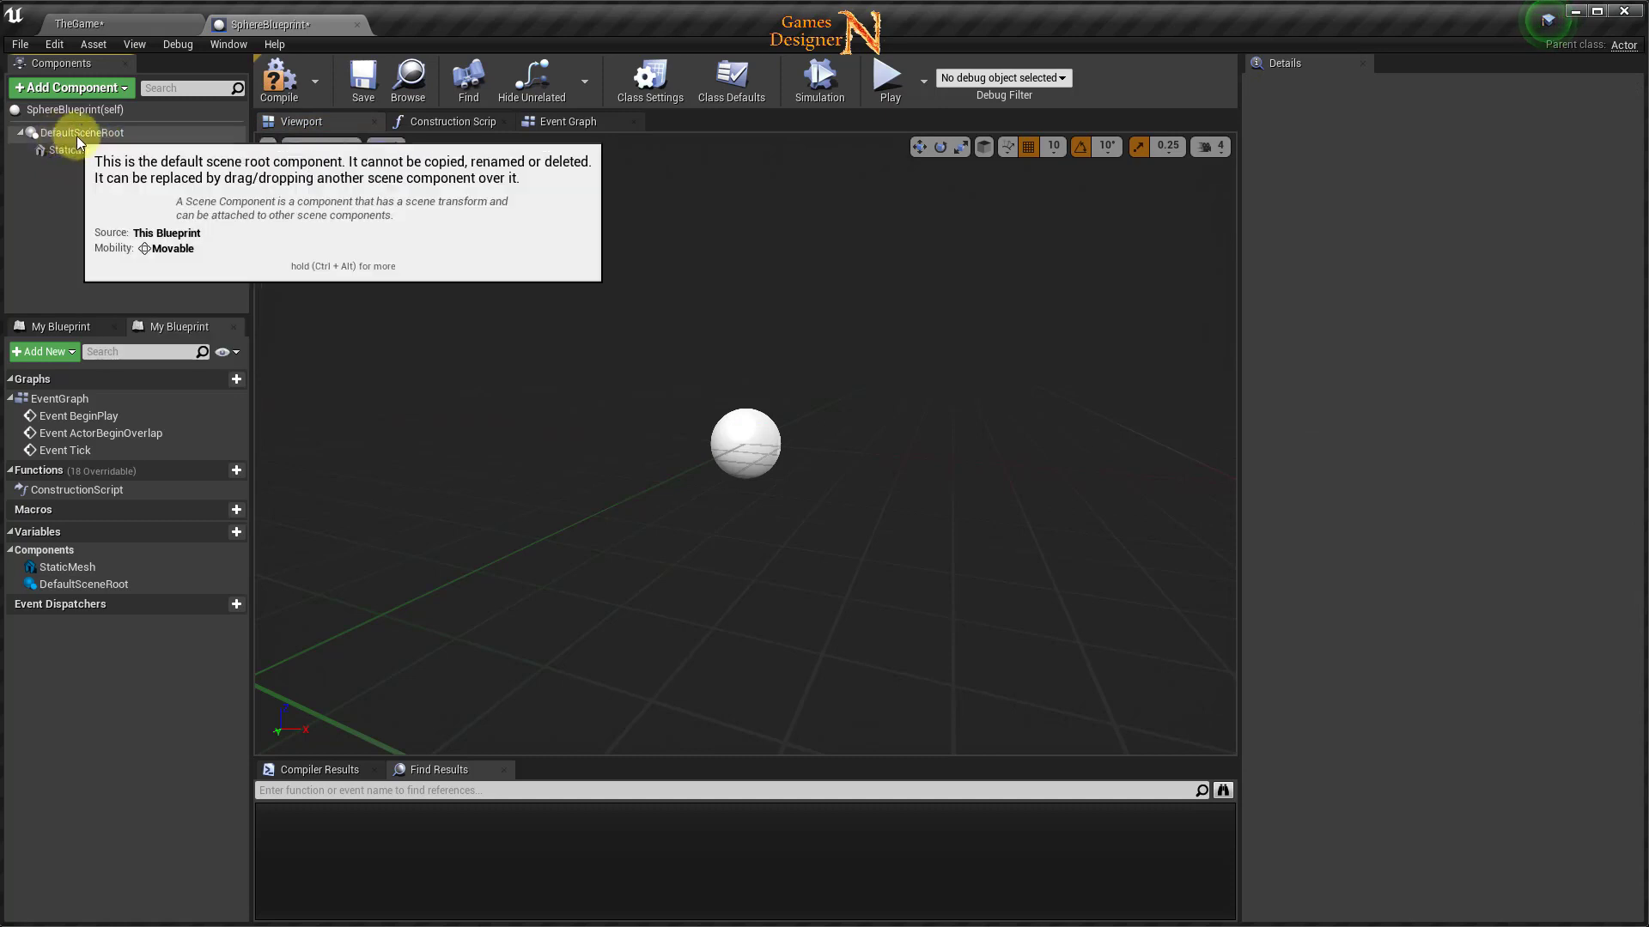
pyautogui.click(76, 150)
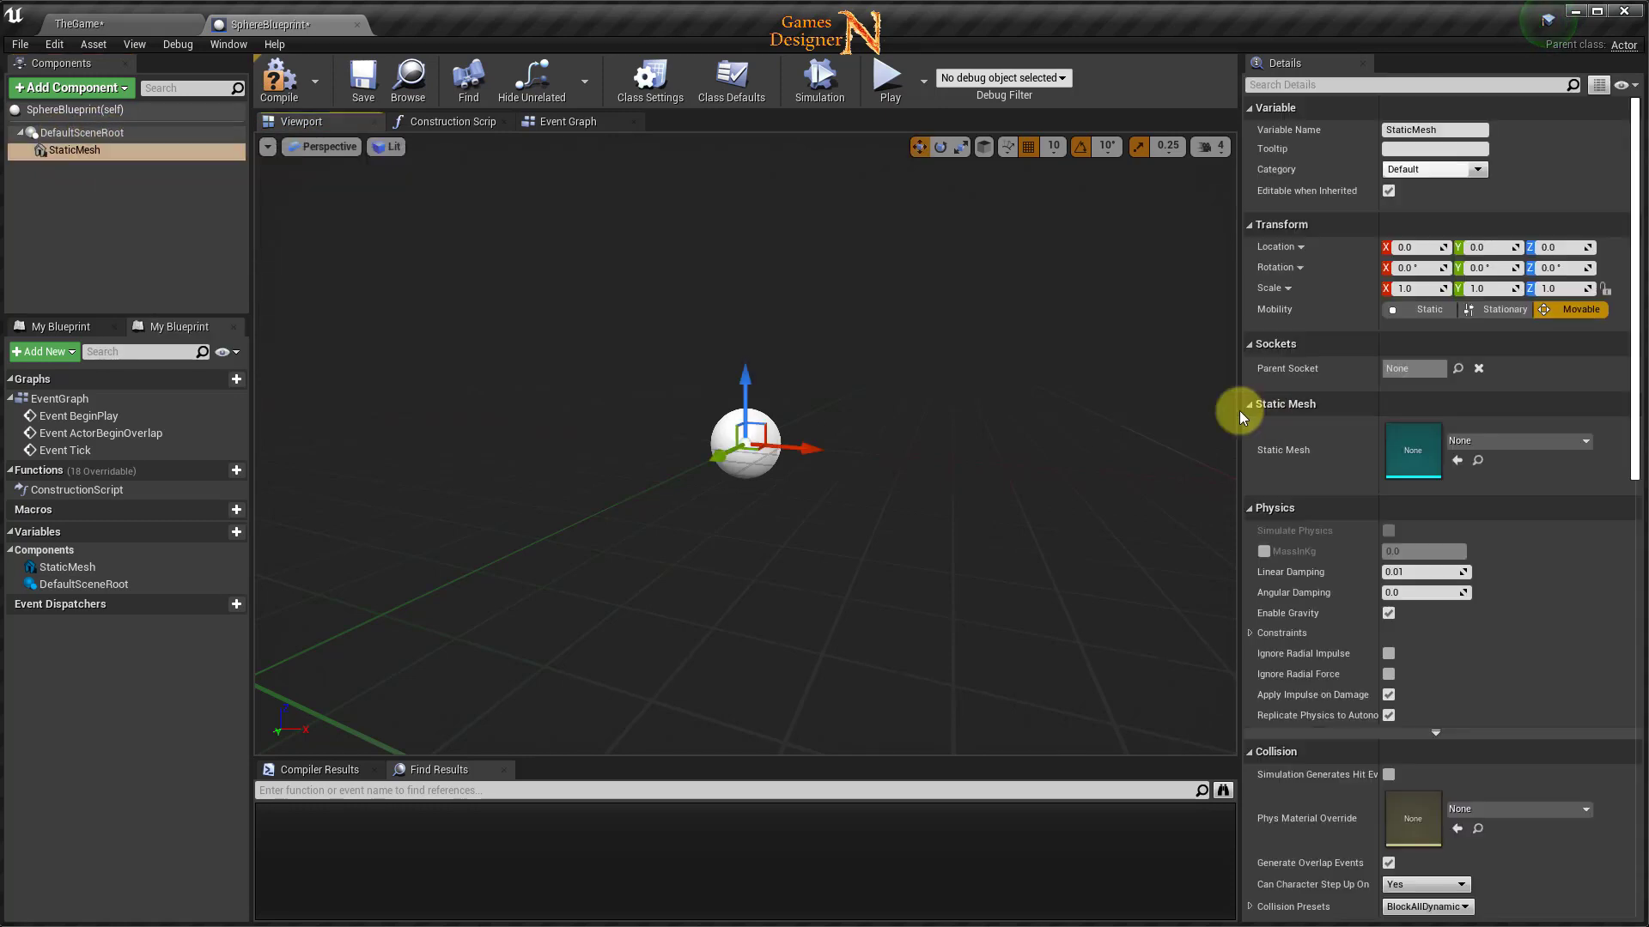
pyautogui.click(1498, 440)
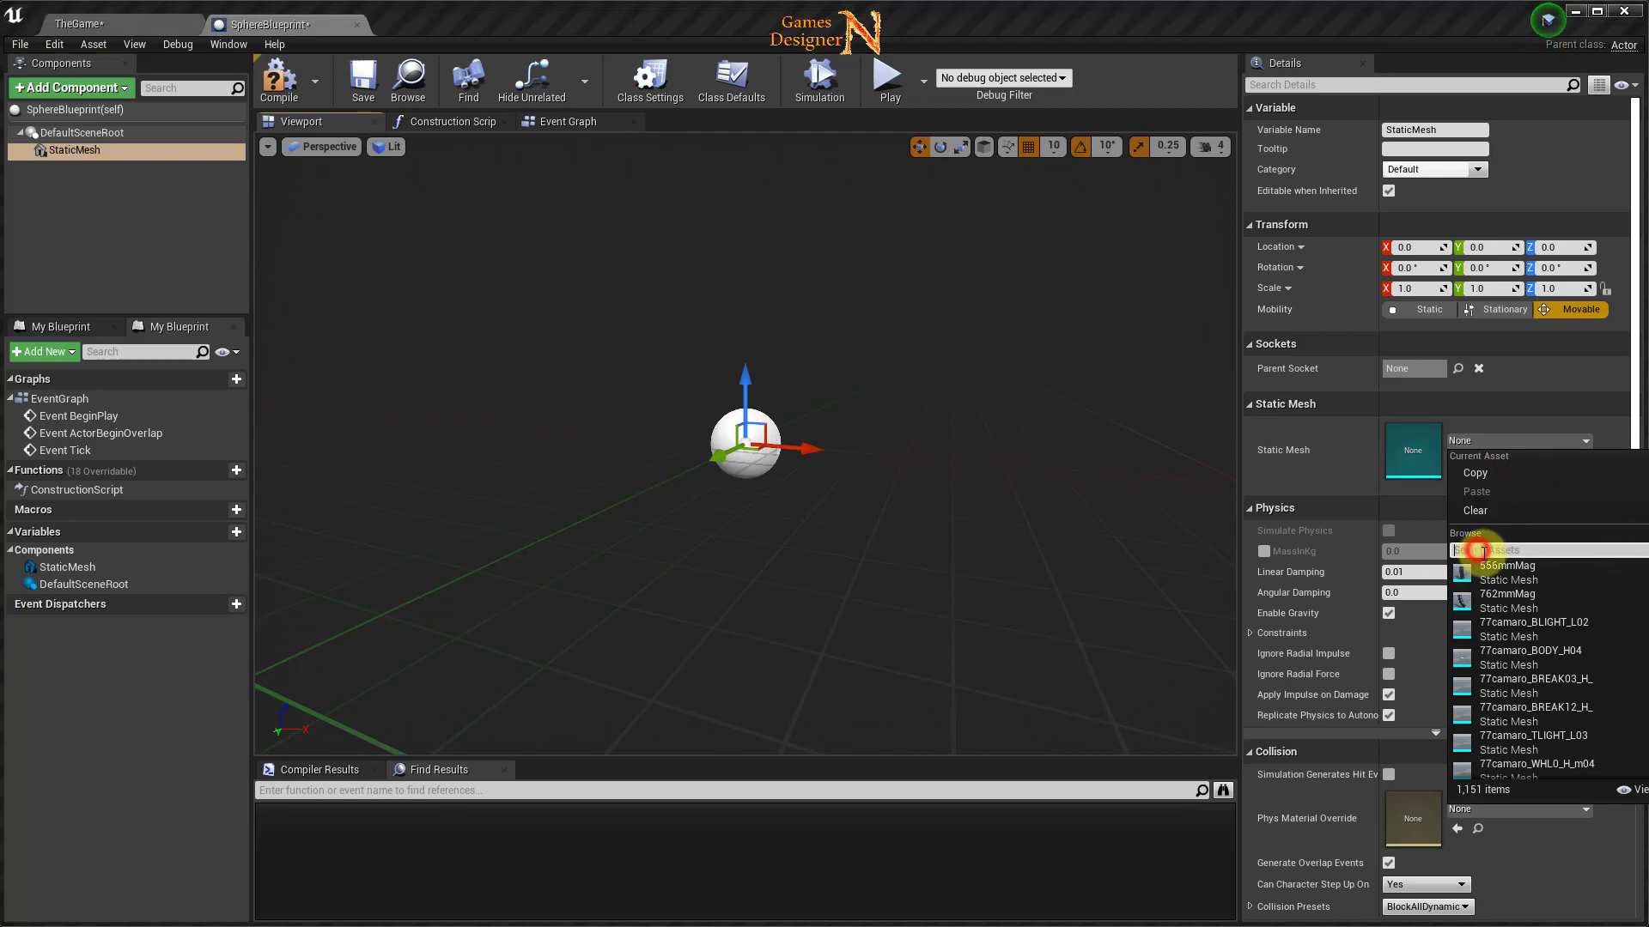
pyautogui.write('sh')
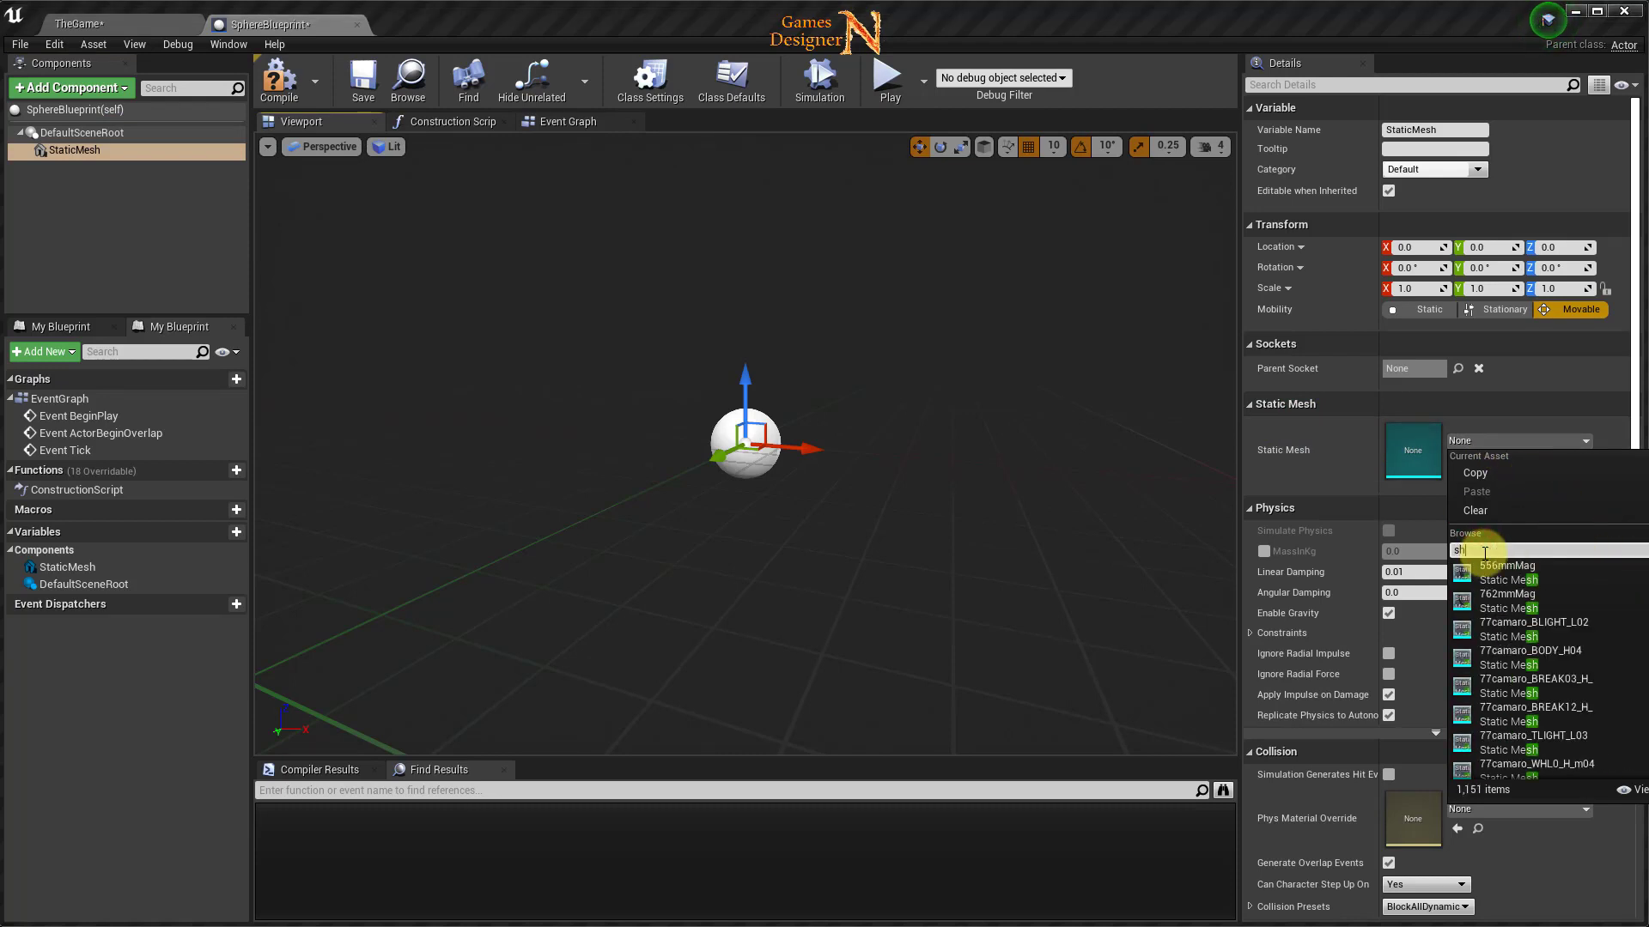
pyautogui.press('BackSpace')
pyautogui.write('phere')
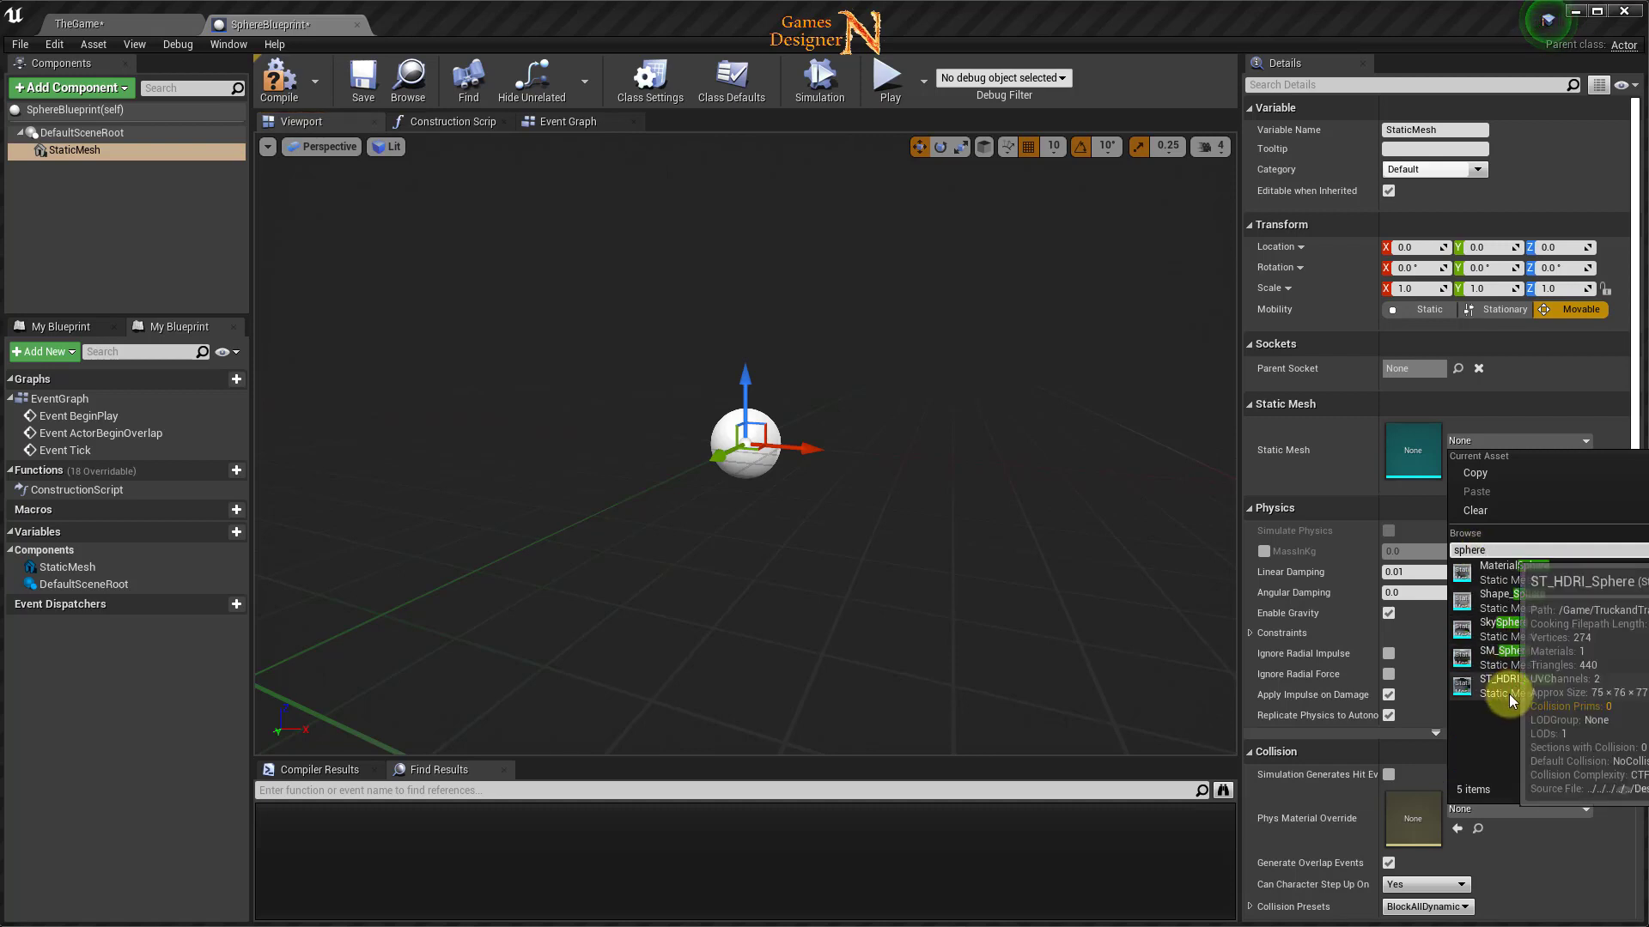
pyautogui.click(1509, 606)
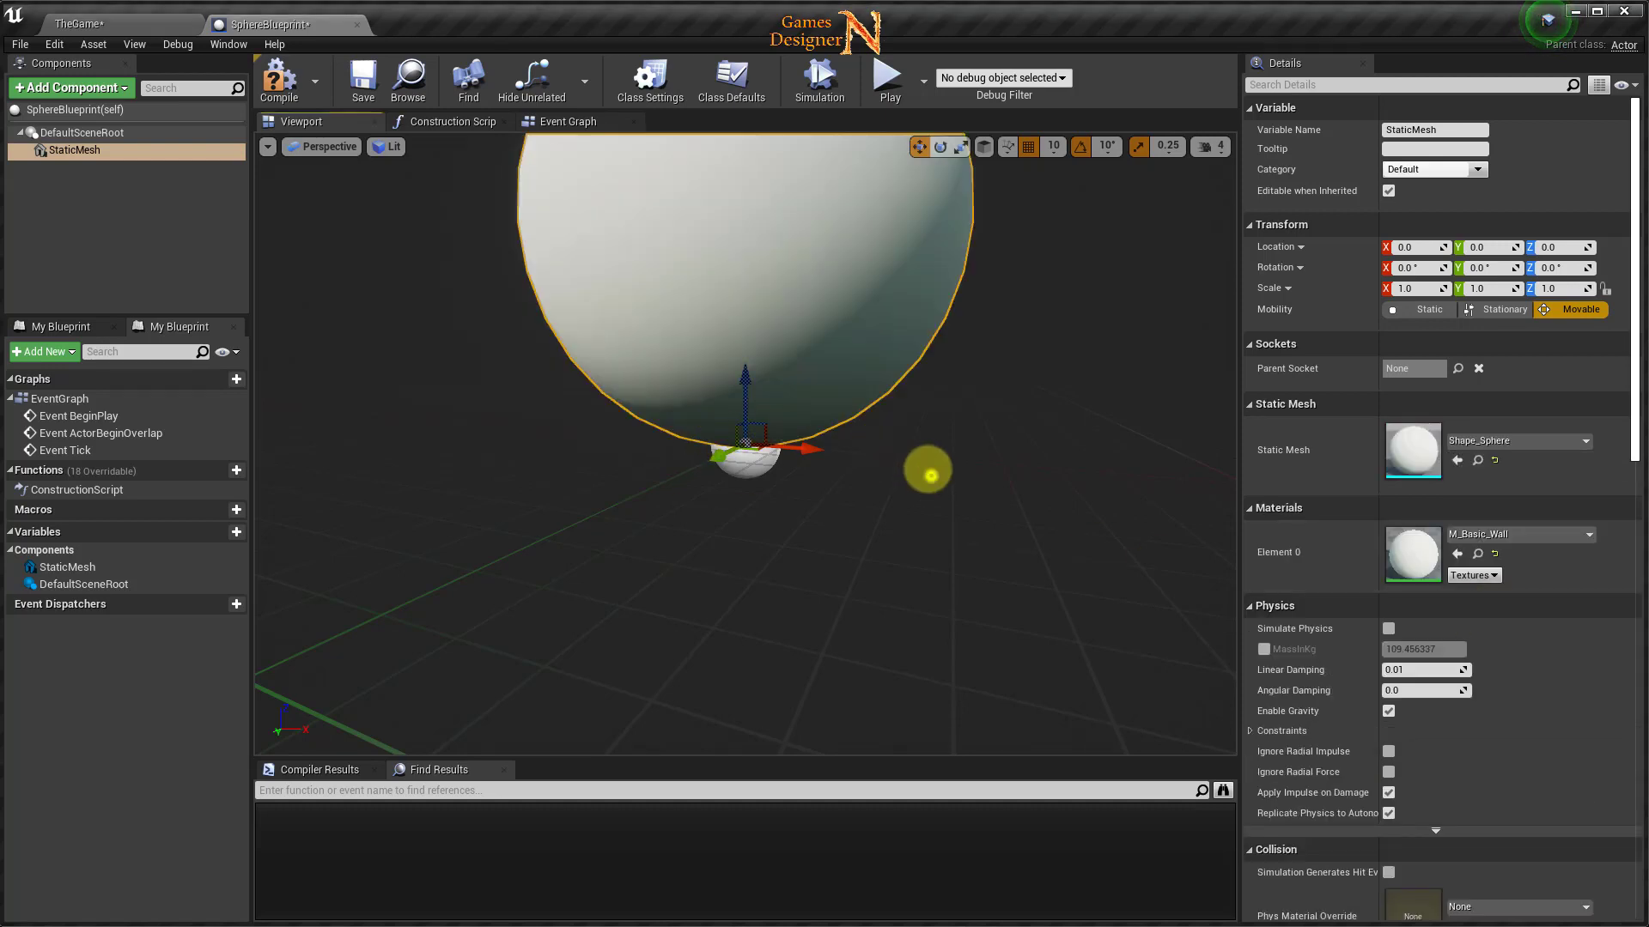
# Attach a PointLight component under the StaticMesh and frame the view on both.
pyautogui.click(86, 151)
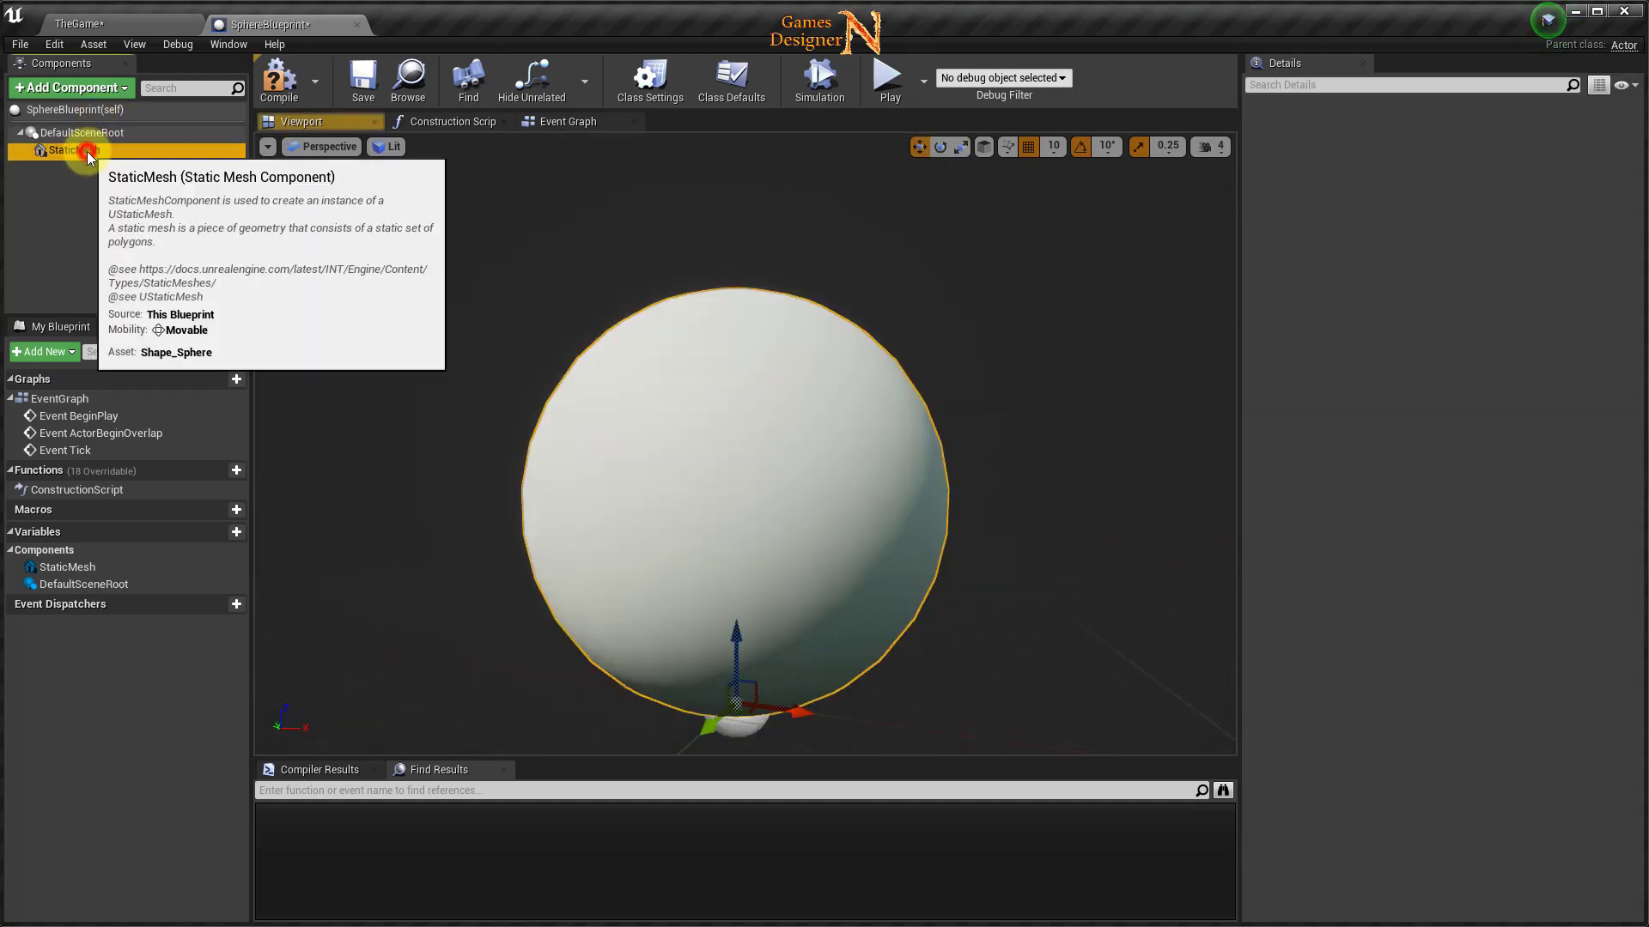
pyautogui.click(72, 88)
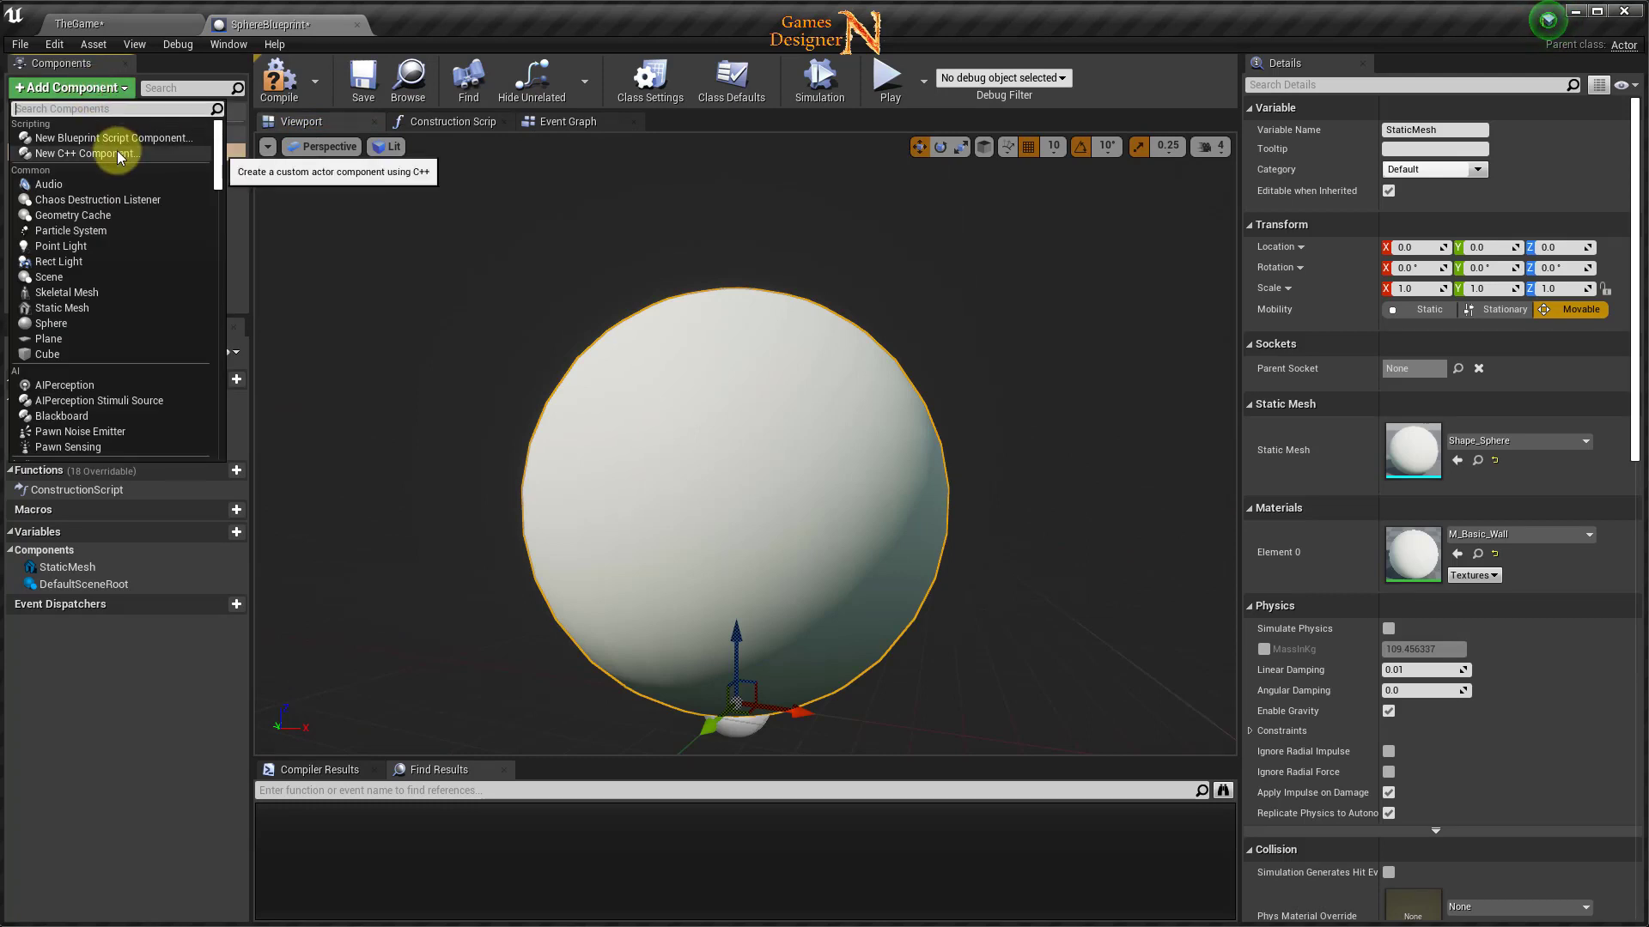
pyautogui.write('pointl')
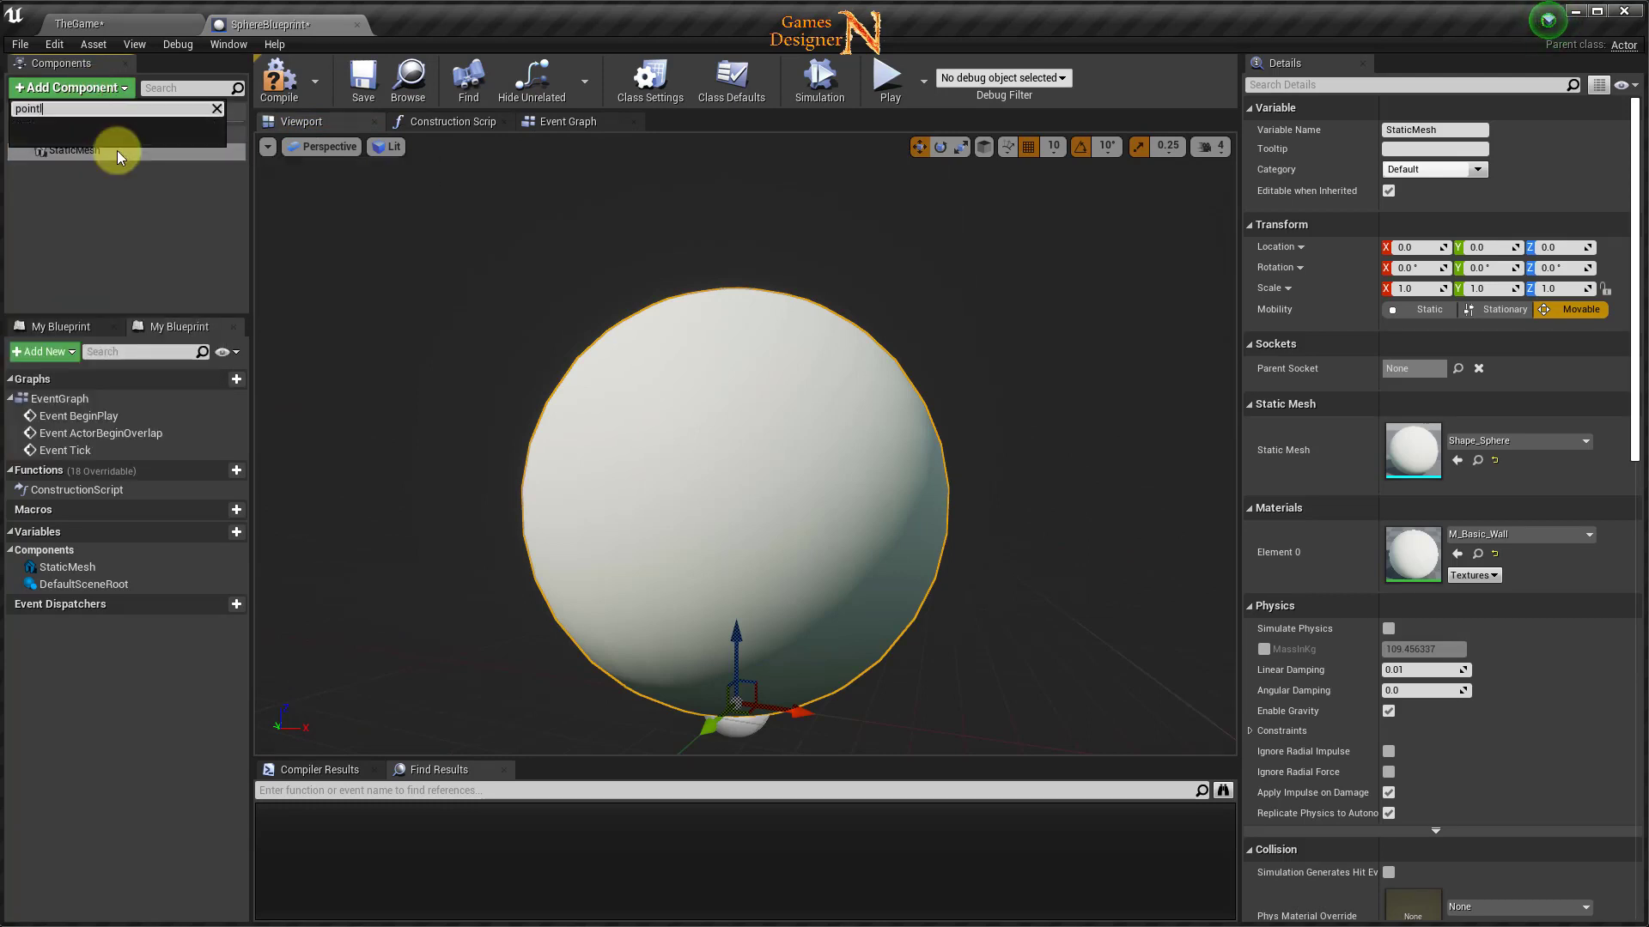
pyautogui.write('ight')
pyautogui.press('BackSpace')
pyautogui.press('BackSpace')
pyautogui.press('BackSpace')
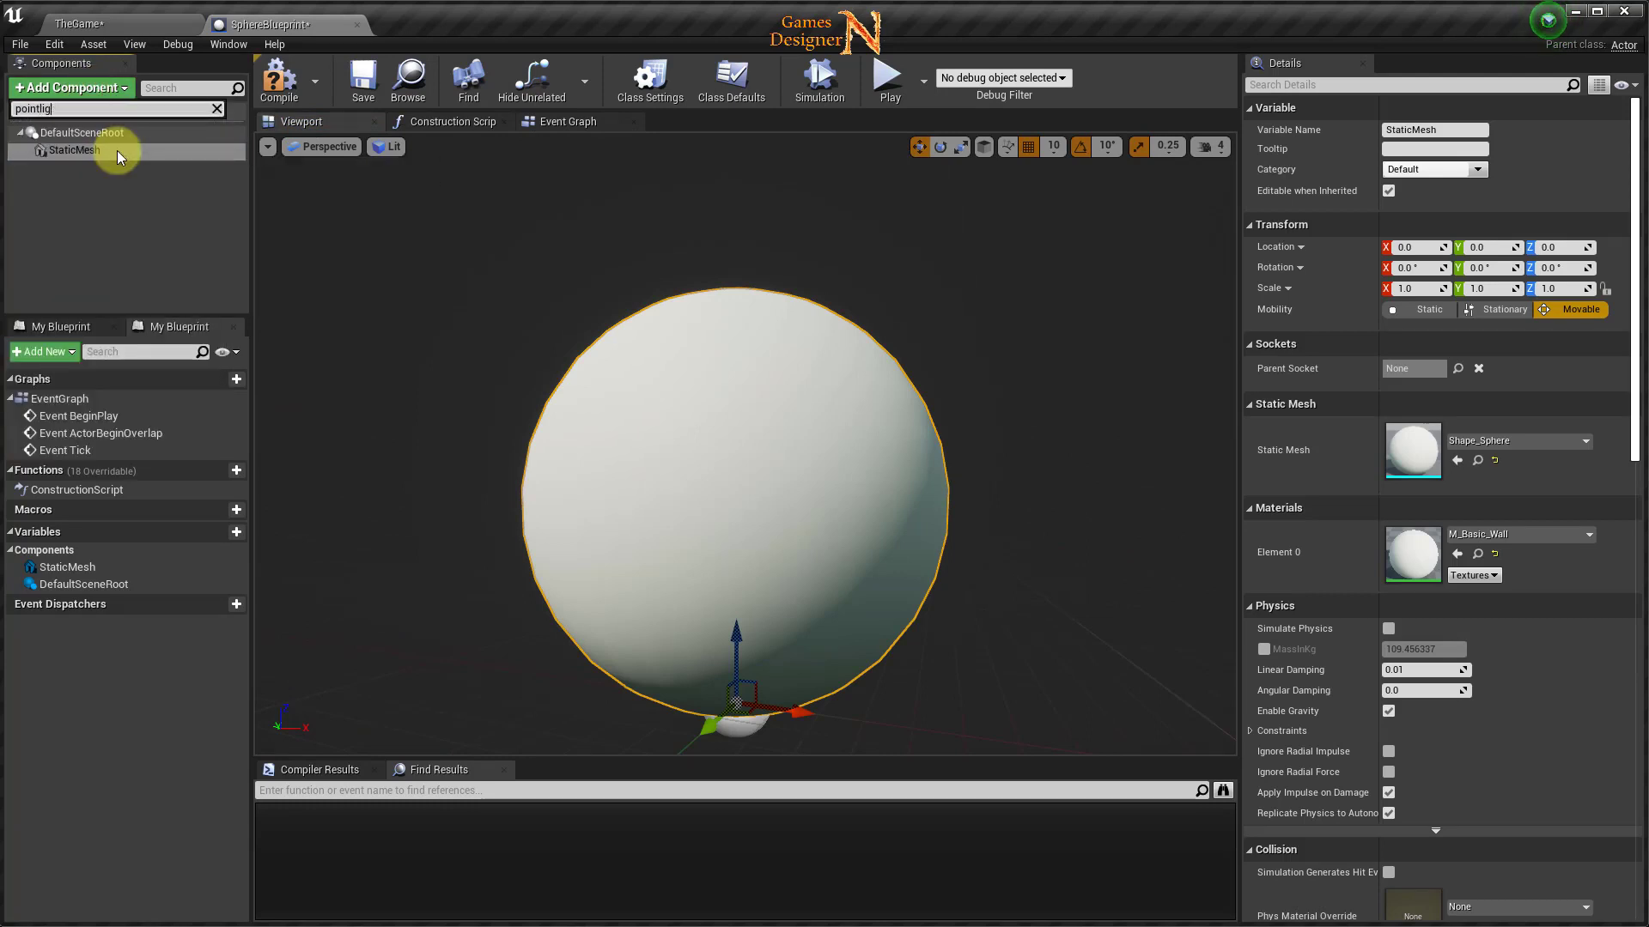
pyautogui.press('BackSpace')
pyautogui.press('BackSpace')
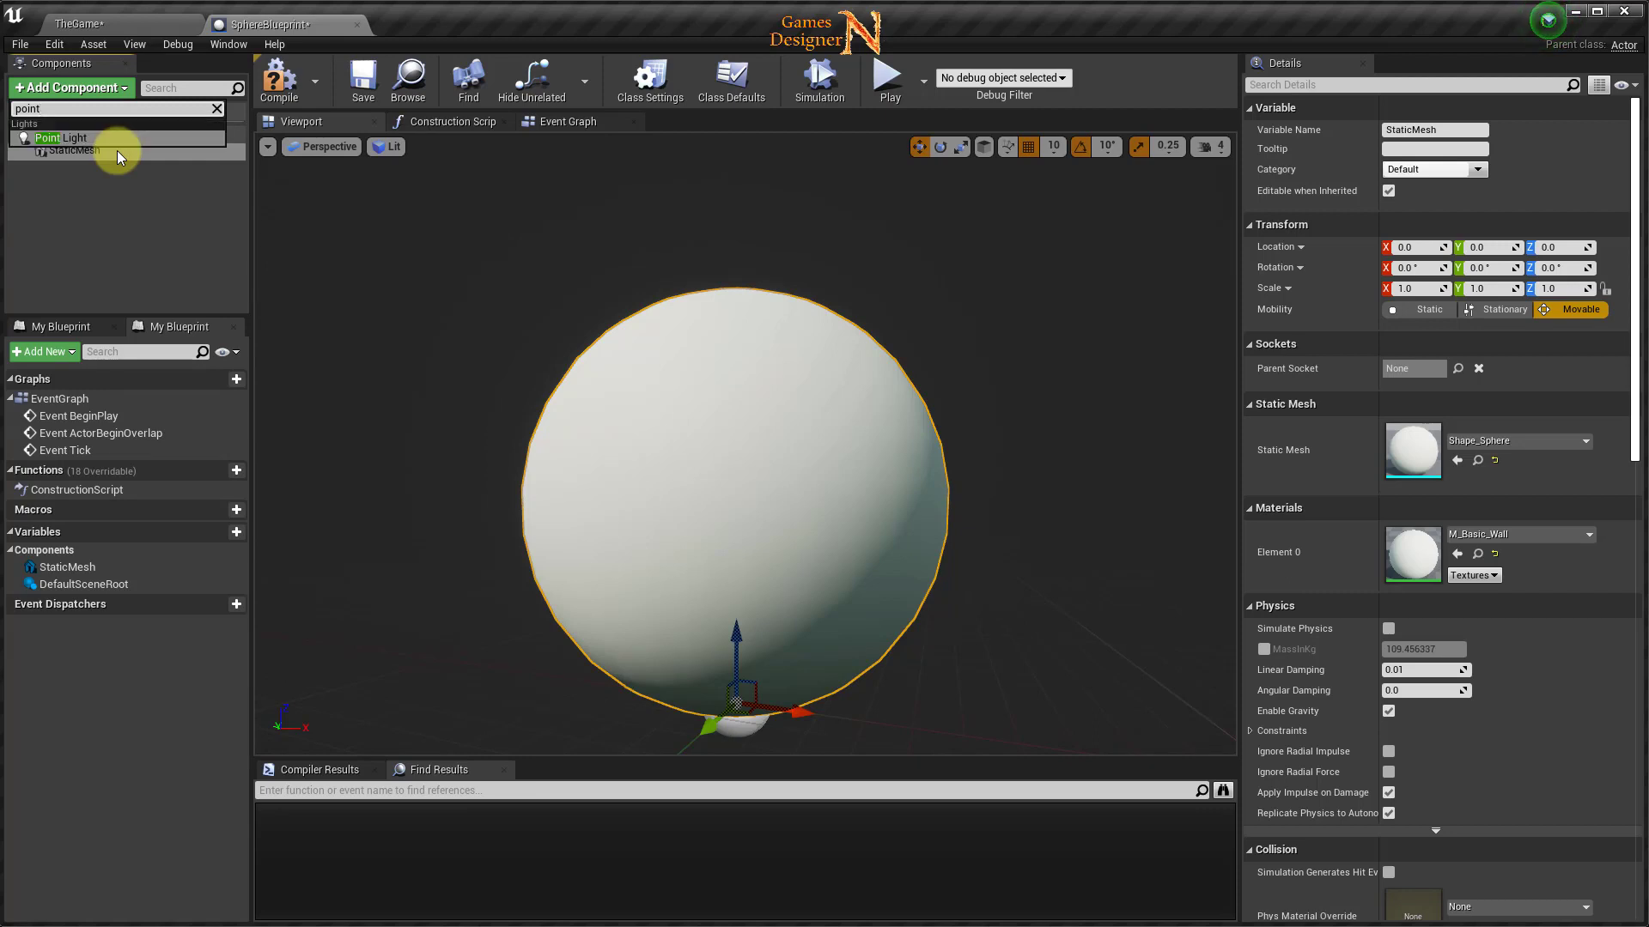
pyautogui.click(77, 138)
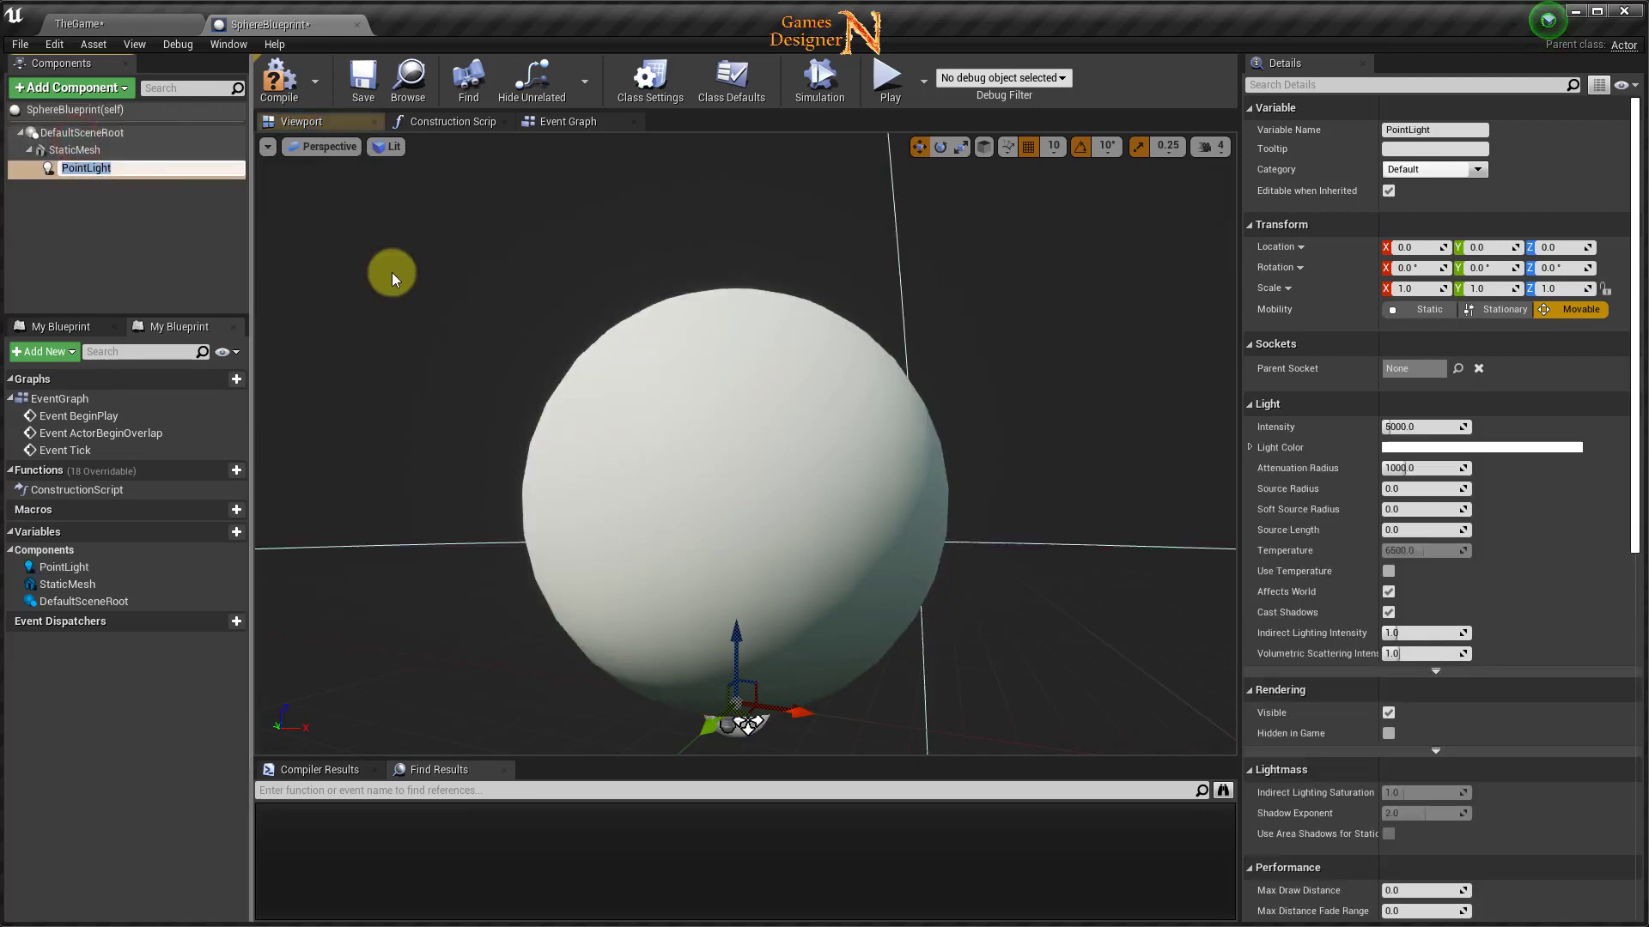
pyautogui.press('Return')
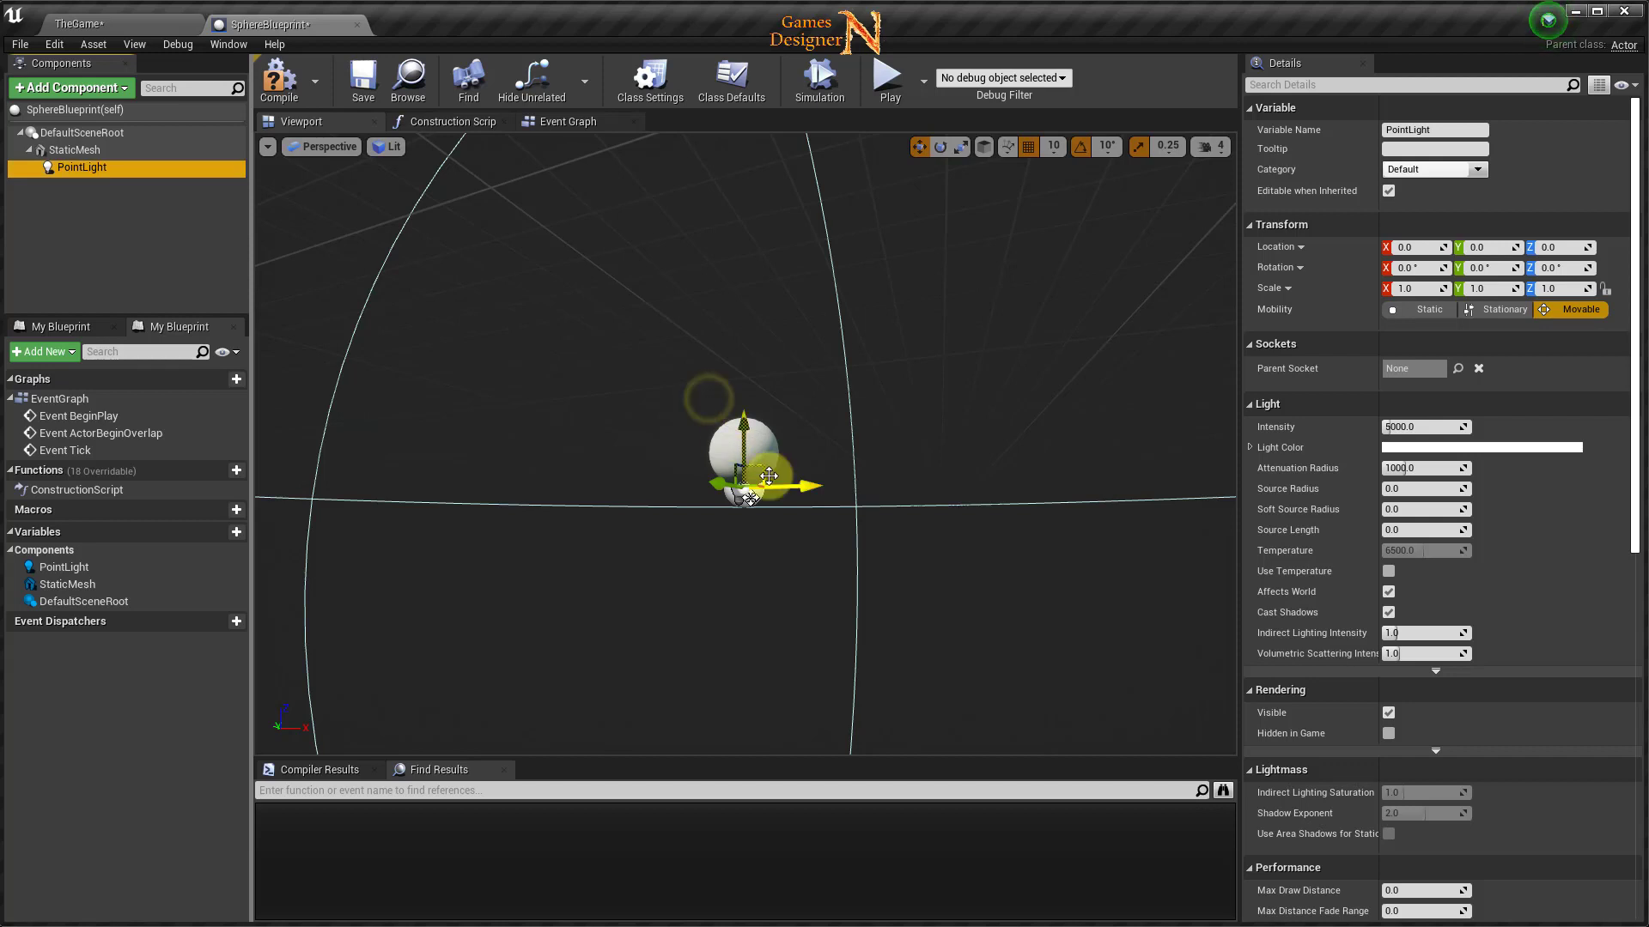
pyautogui.moveTo(886, 396)
pyautogui.mouseDown(button='right')
pyautogui.moveTo(884, 451)
pyautogui.moveTo(673, 147)
pyautogui.mouseUp(button='right')
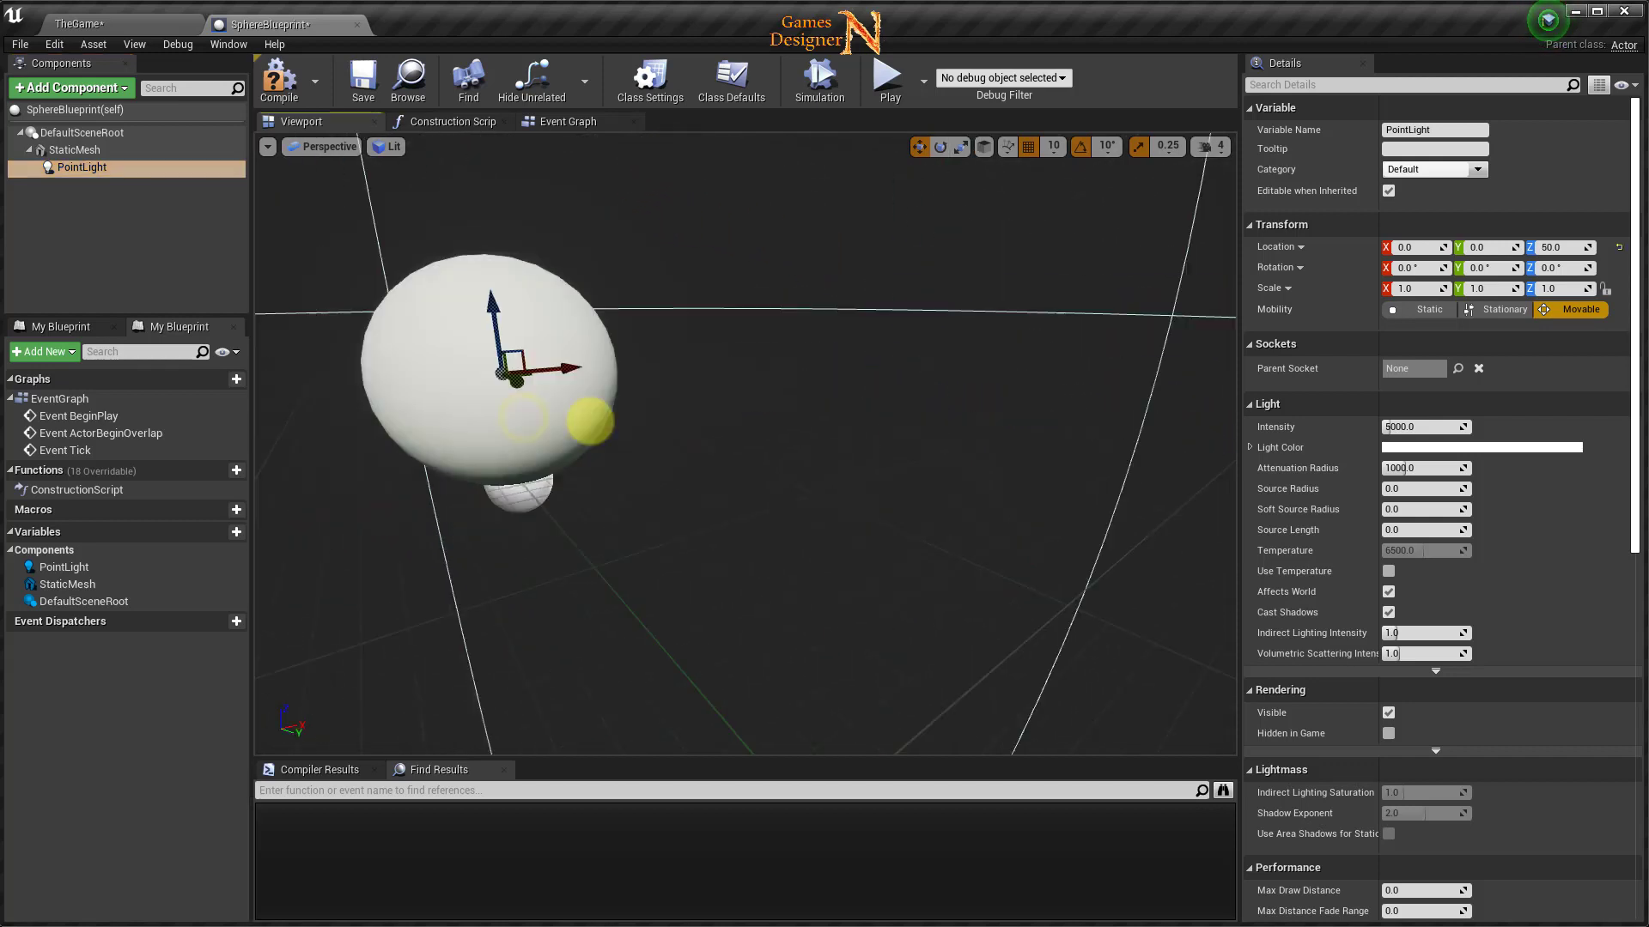
pyautogui.press('f')
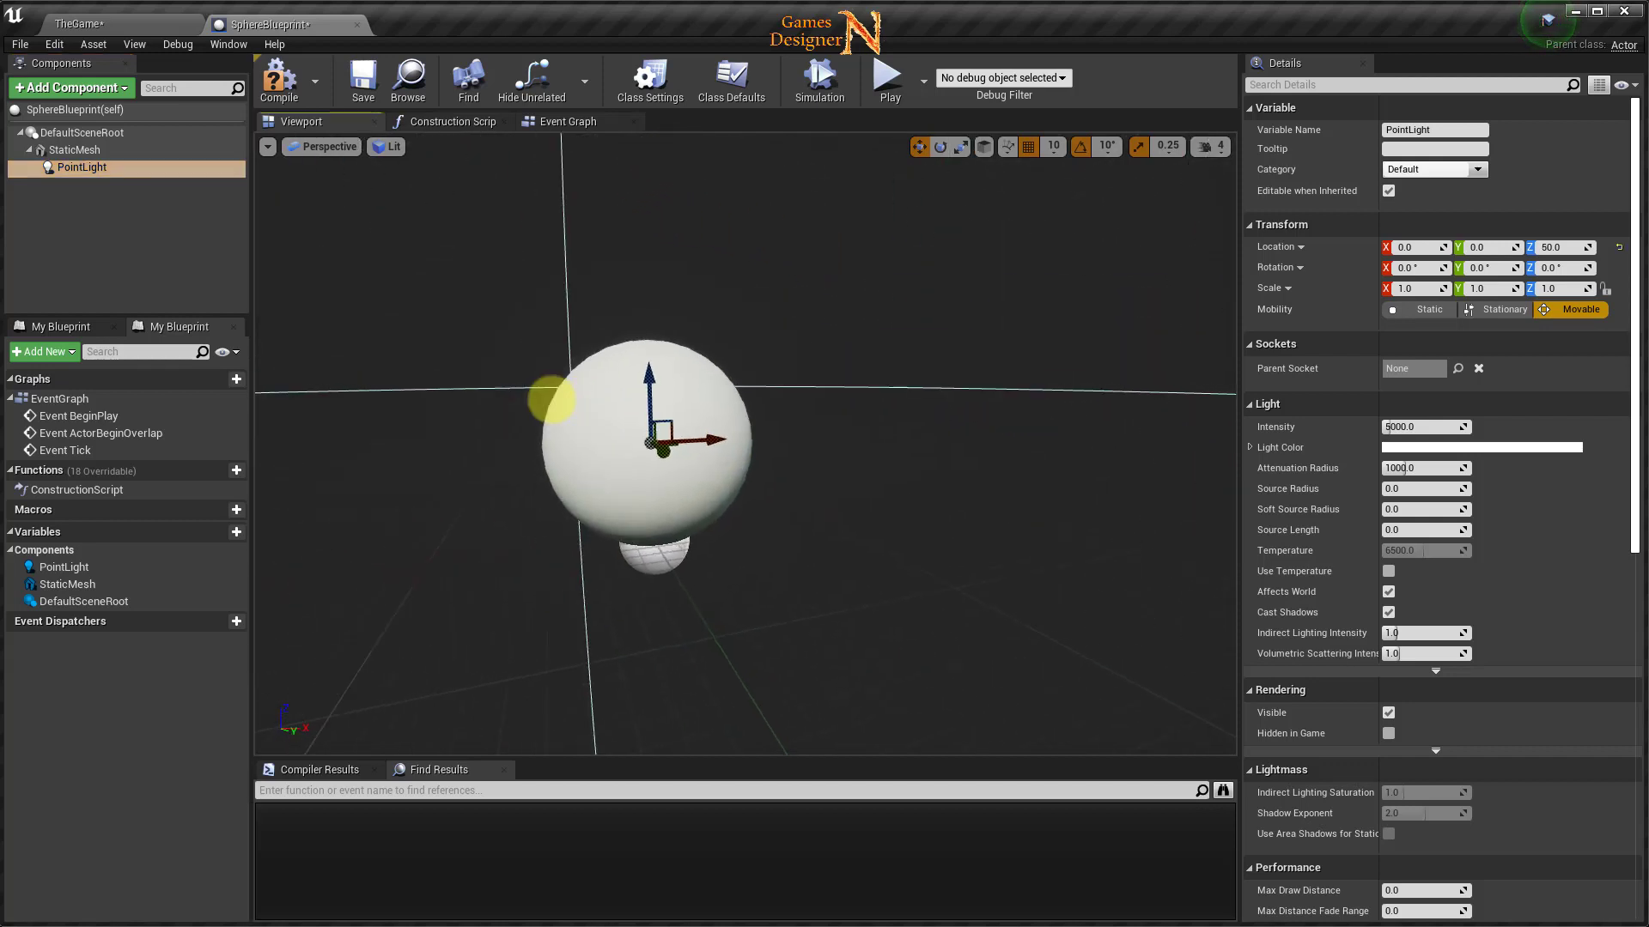
pyautogui.moveTo(570, 425); pyautogui.dragTo(578, 442, button='right')
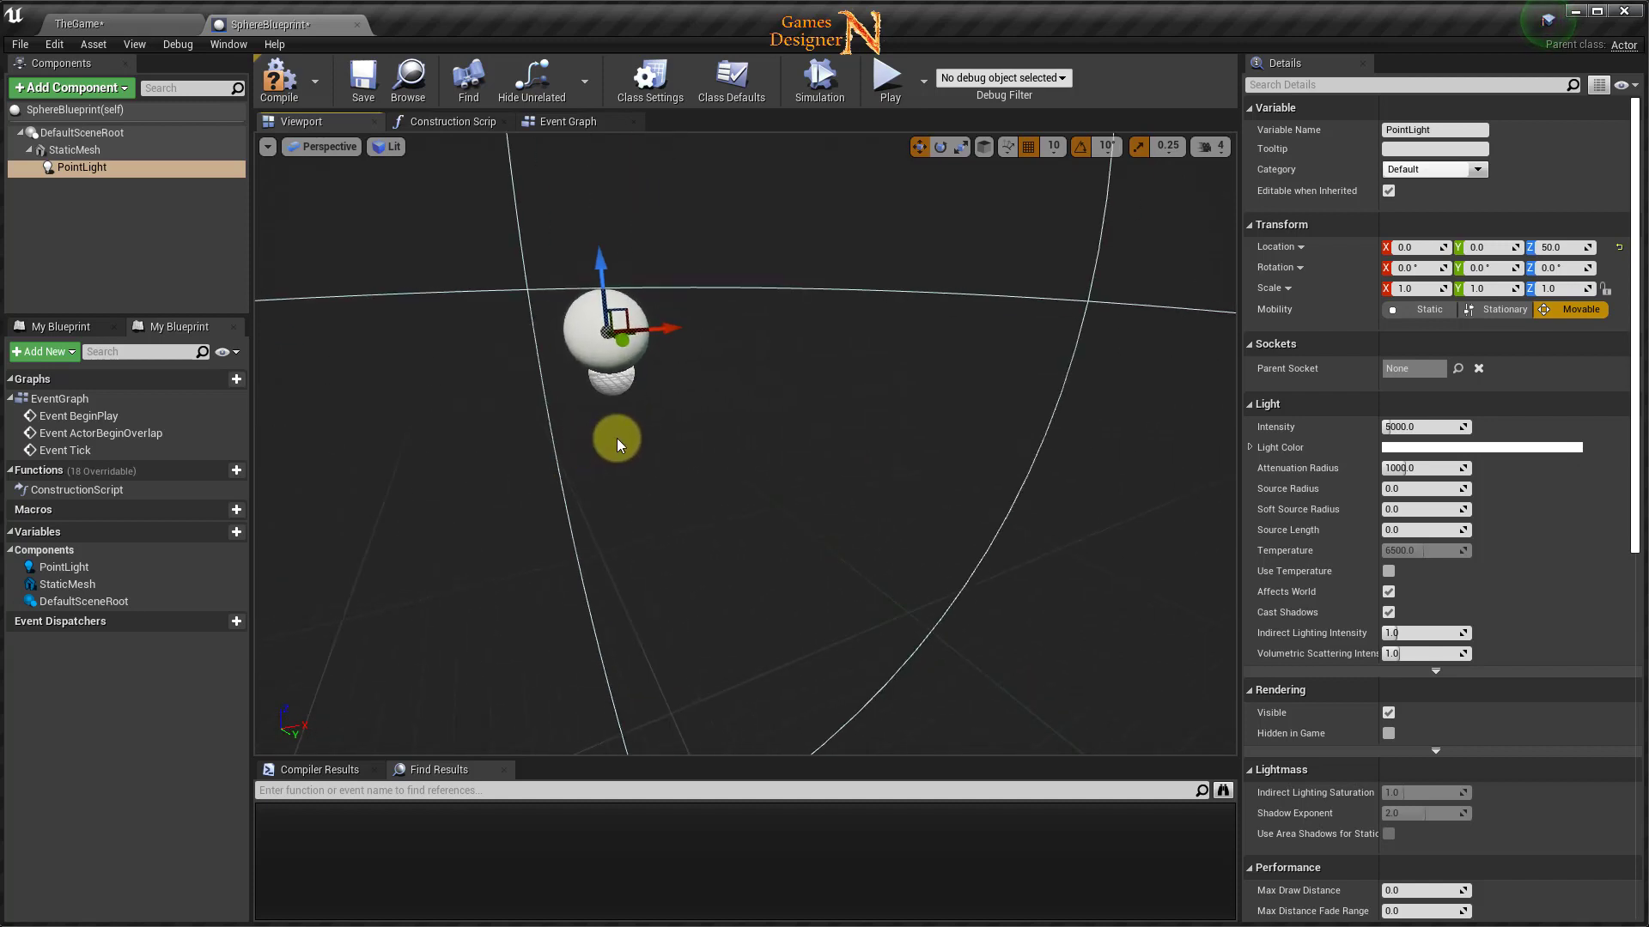
pyautogui.moveTo(617, 438); pyautogui.dragTo(719, 404)
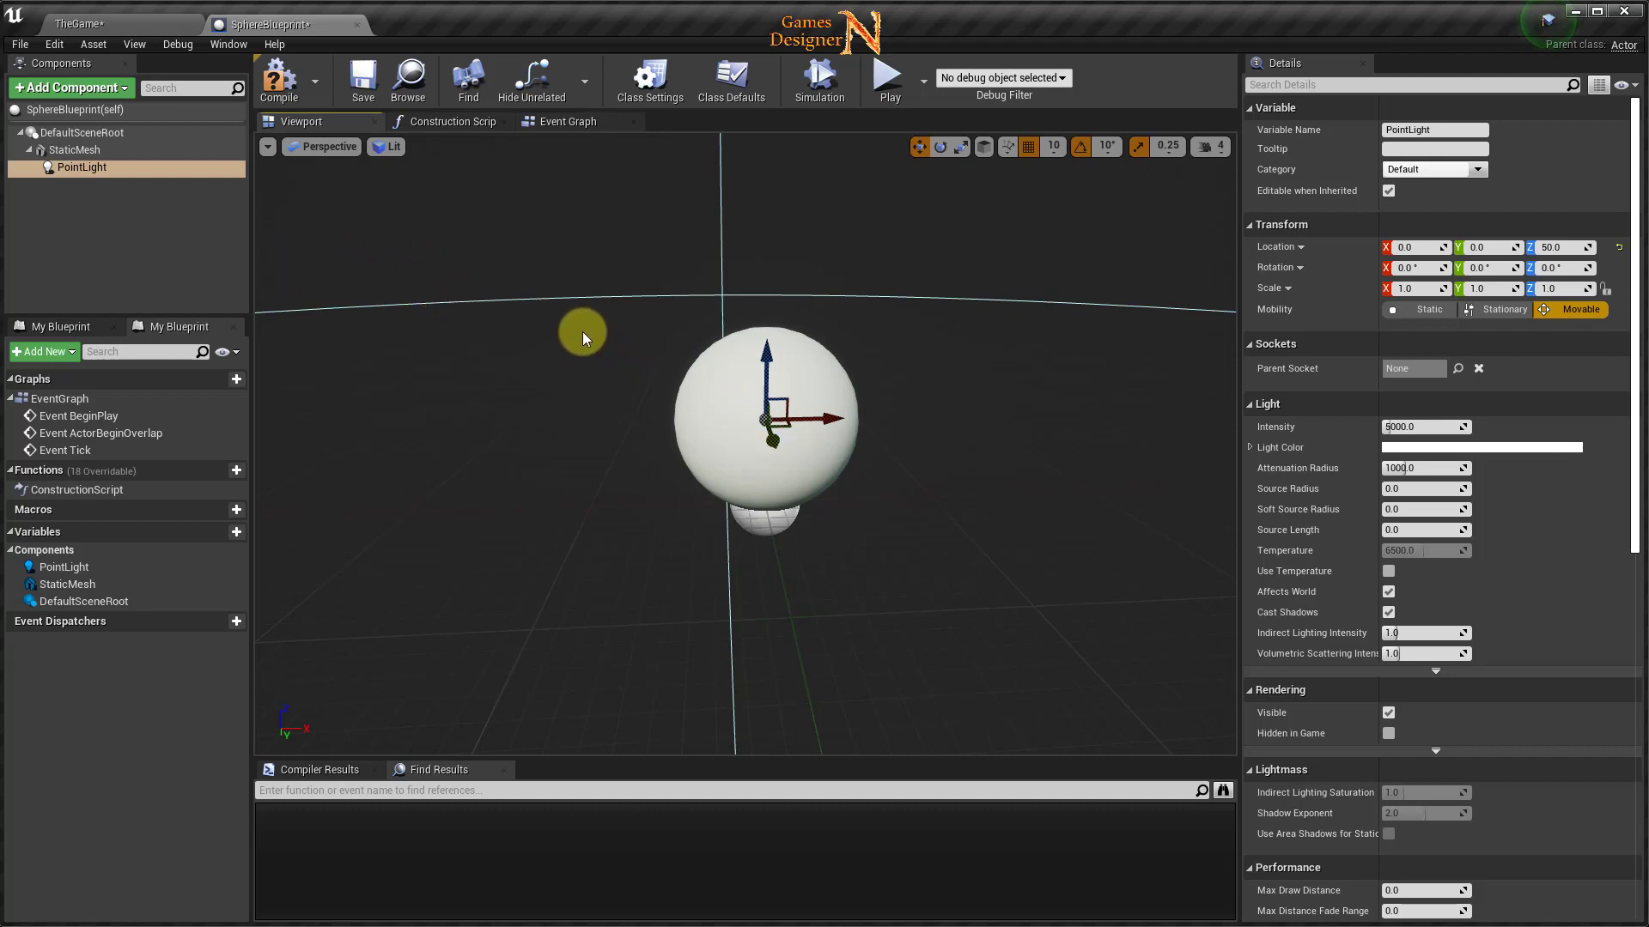
# Add a Sphere Collision component to the scene root, keeping the name Sphere.
pyautogui.click(65, 133)
pyautogui.click(67, 87)
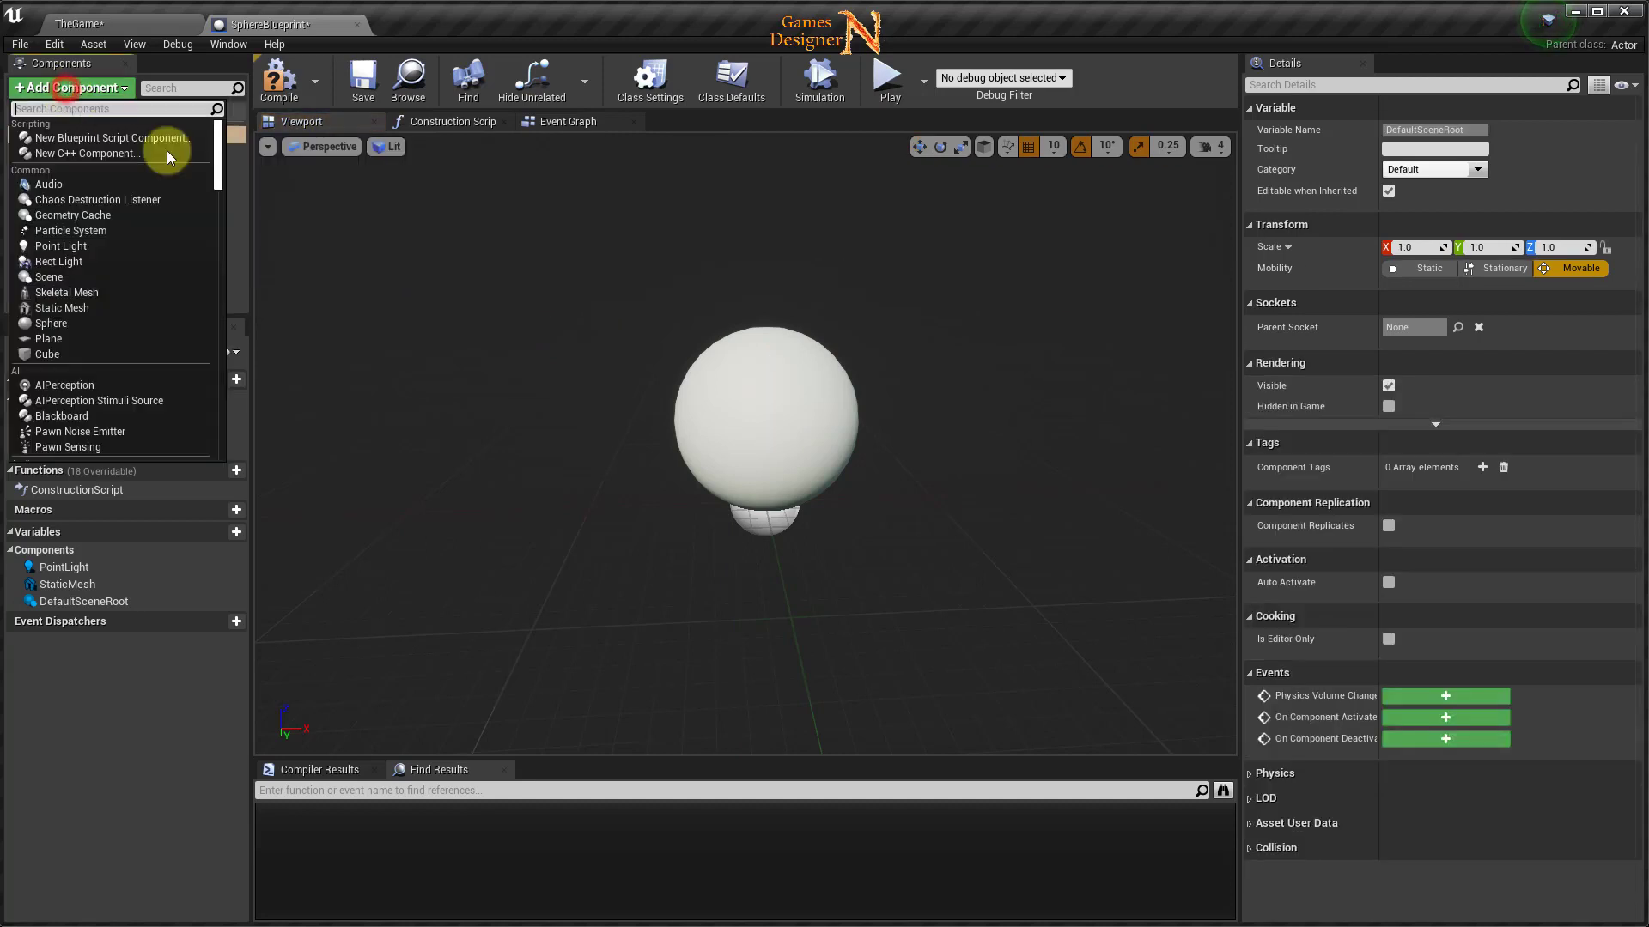
pyautogui.write('sphere')
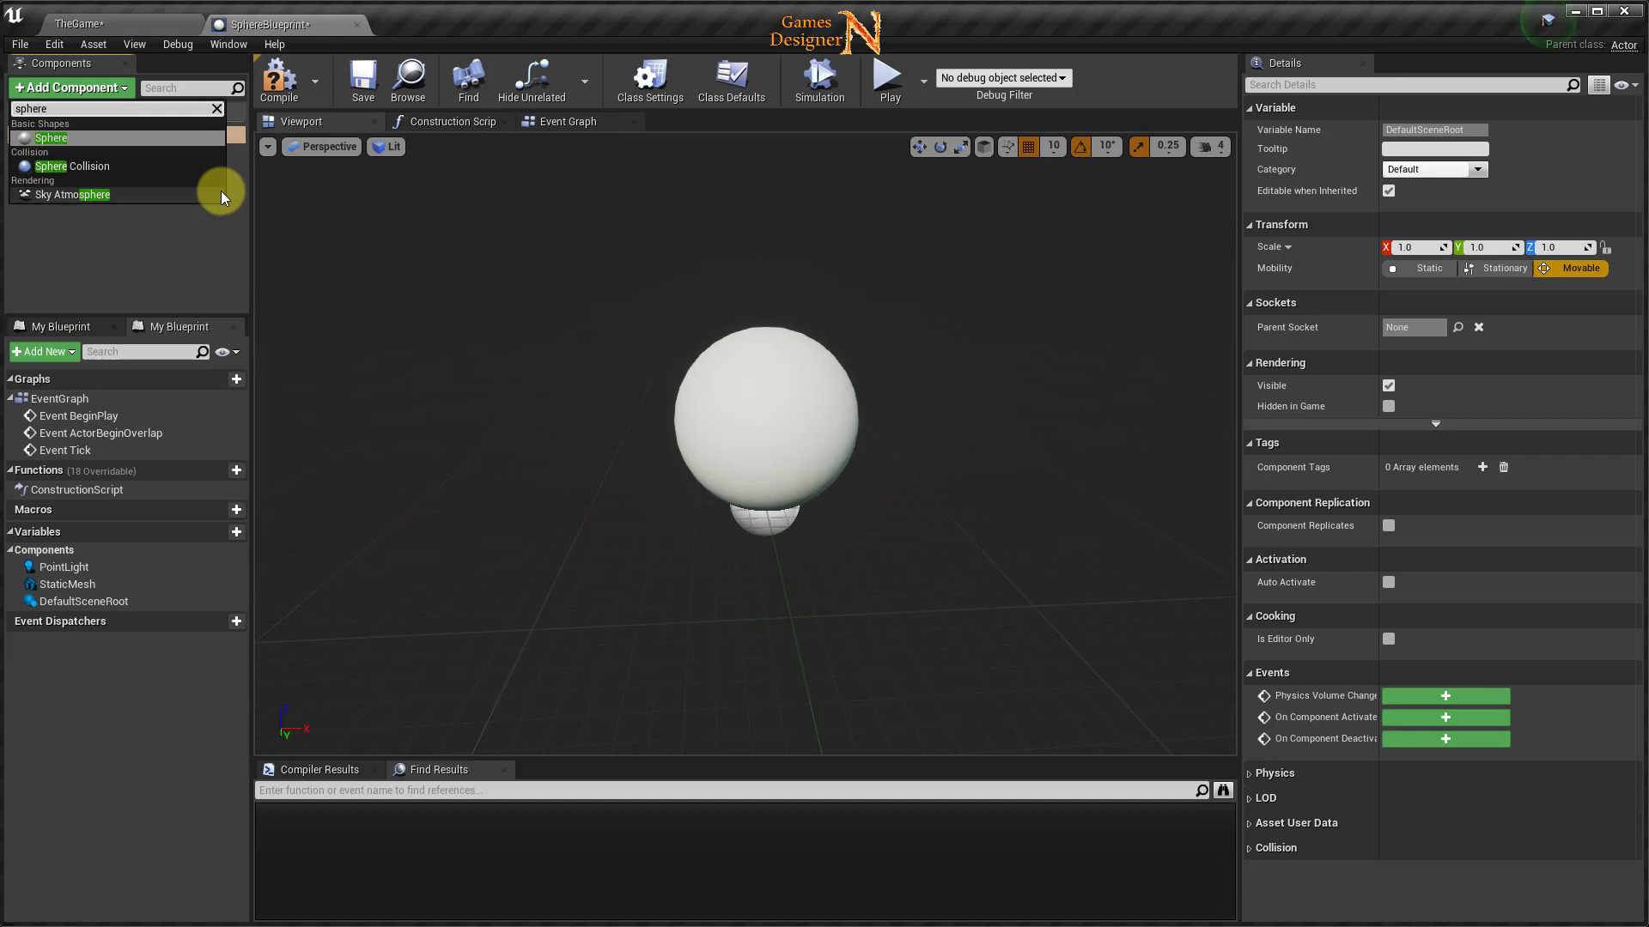
pyautogui.click(107, 168)
pyautogui.press('Return')
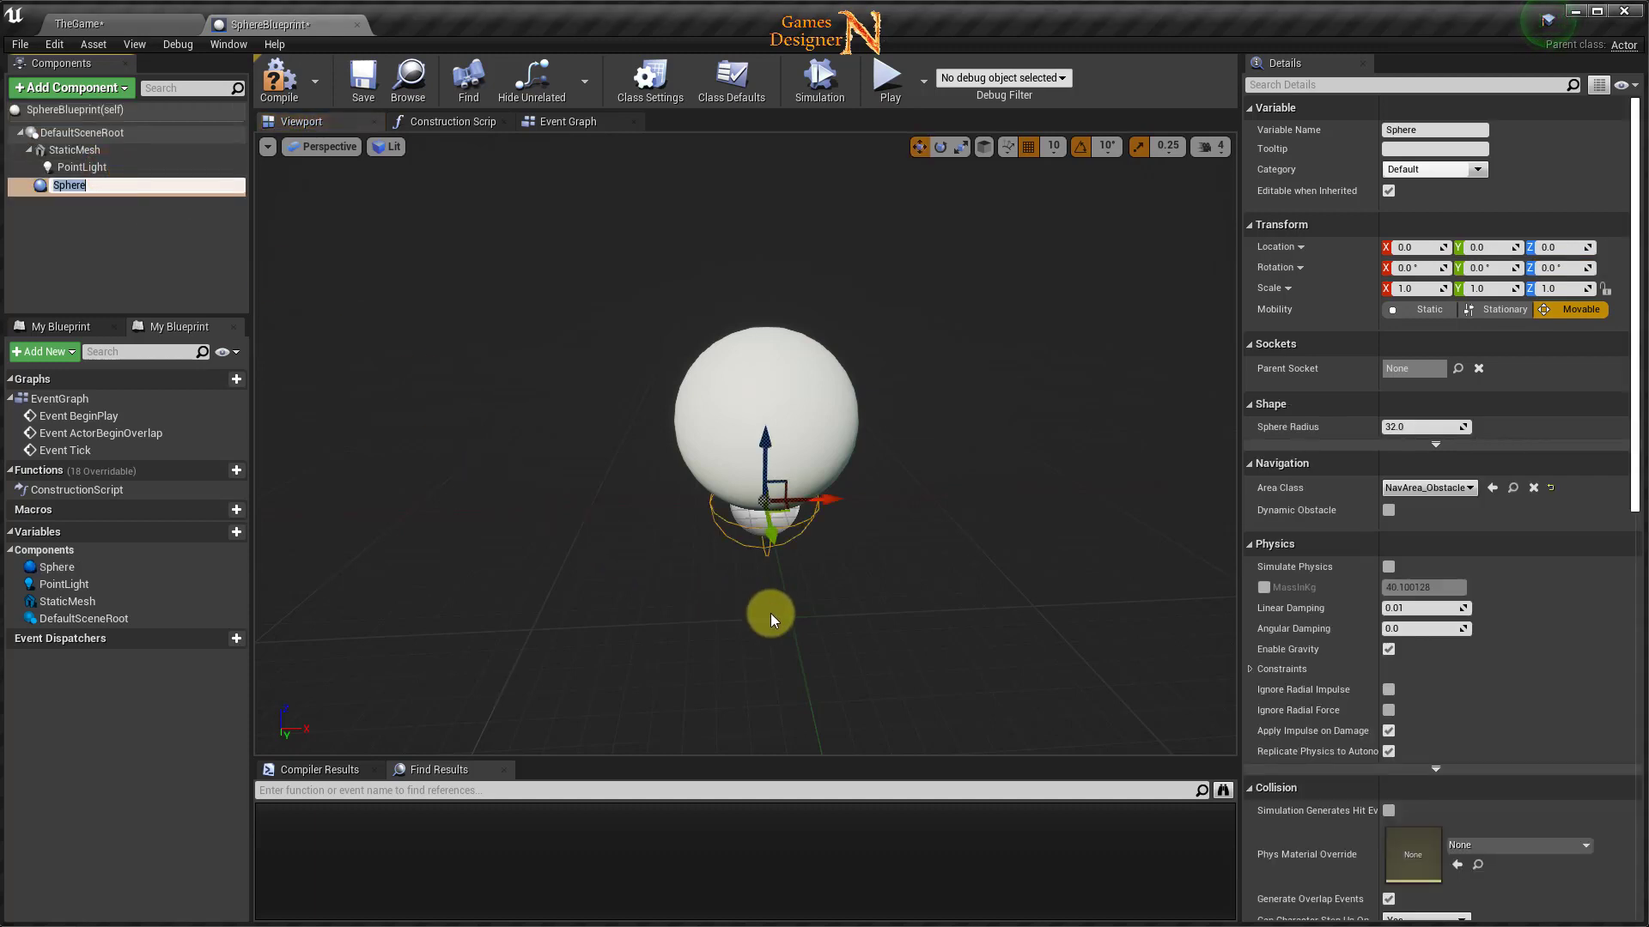
# Lower the sphere mesh to Z -50 with the move gizmo.
pyautogui.moveTo(949, 459)
pyautogui.mouseDown(button='right')
pyautogui.moveTo(893, 442)
pyautogui.moveTo(883, 397)
pyautogui.mouseUp(button='right')
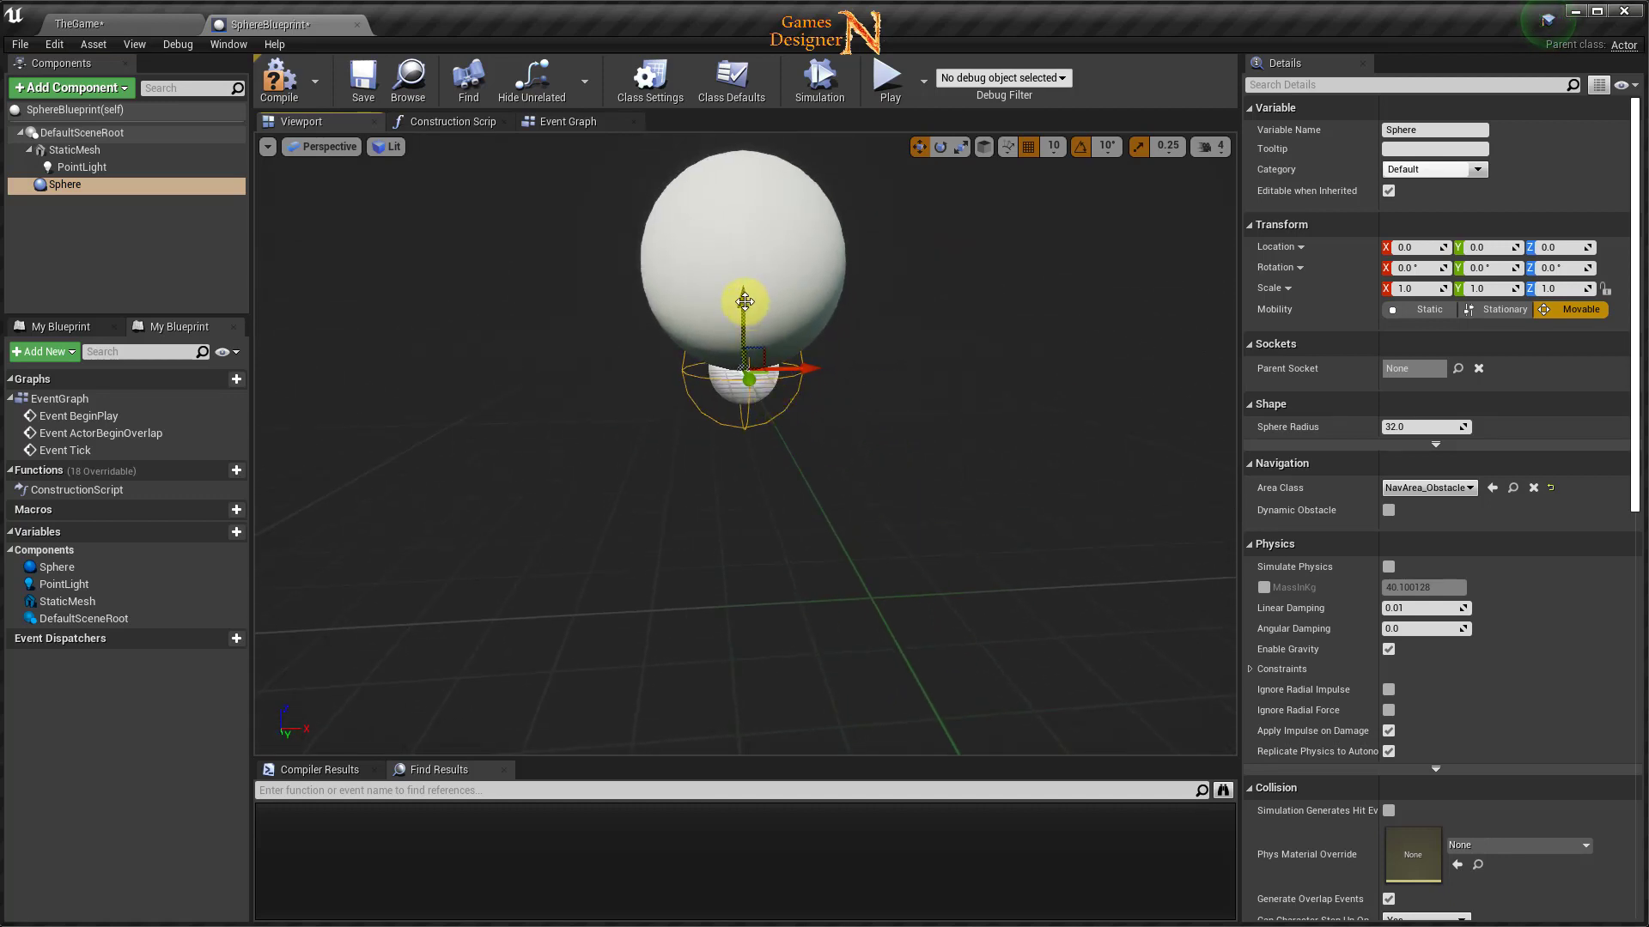
pyautogui.click(756, 232)
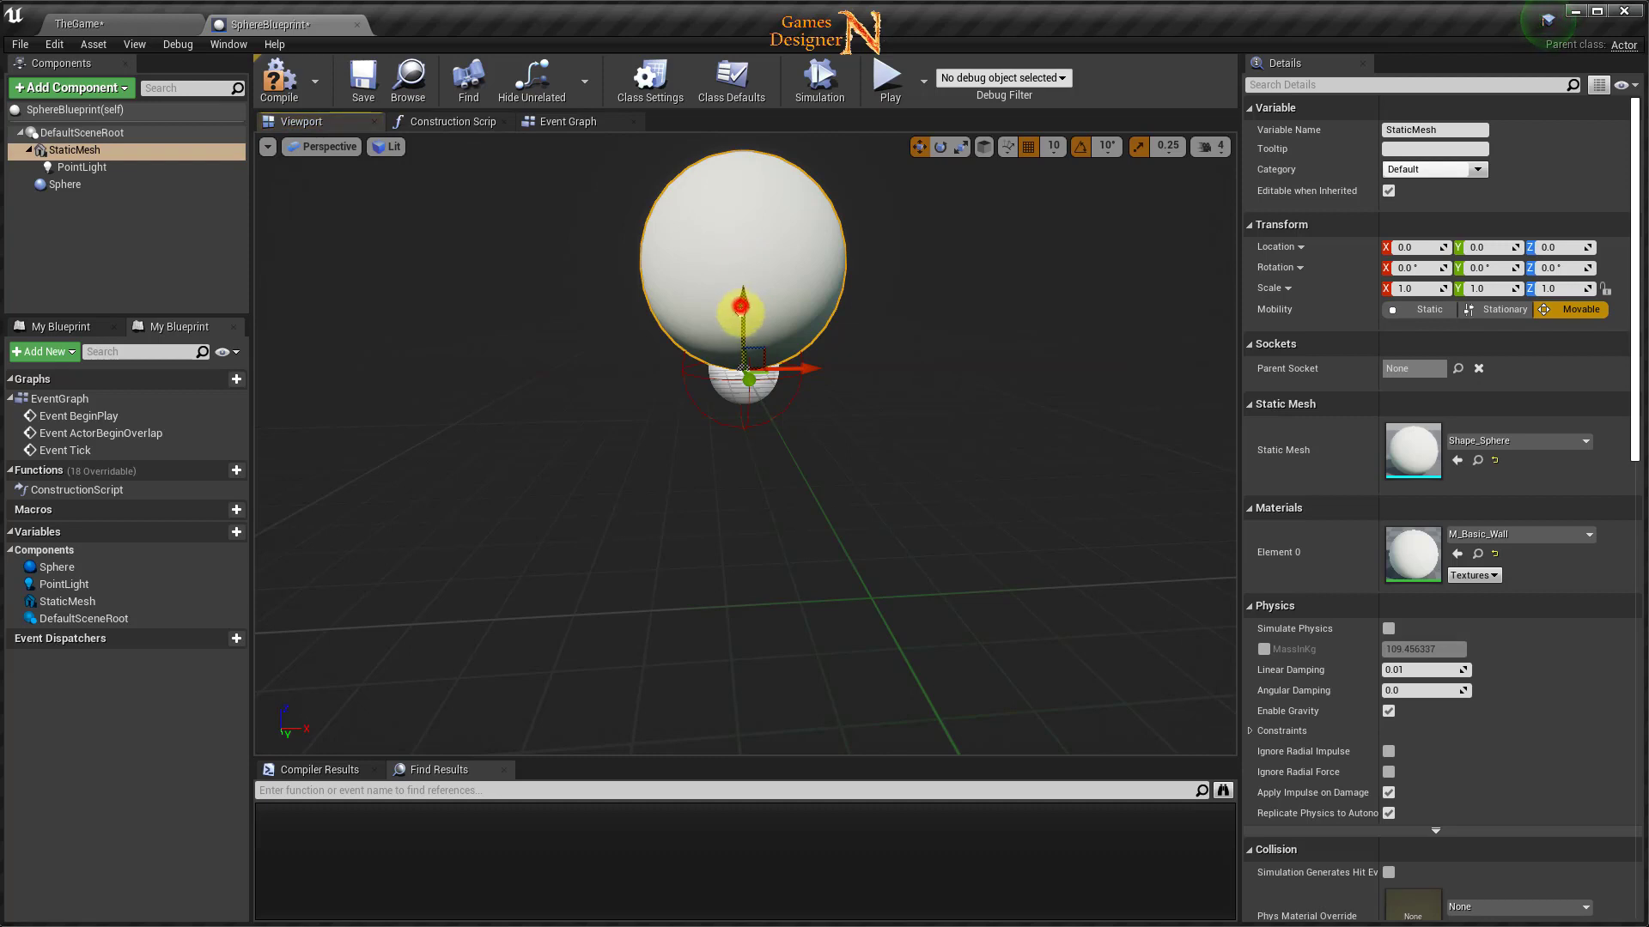
pyautogui.moveTo(739, 296); pyautogui.dragTo(753, 397)
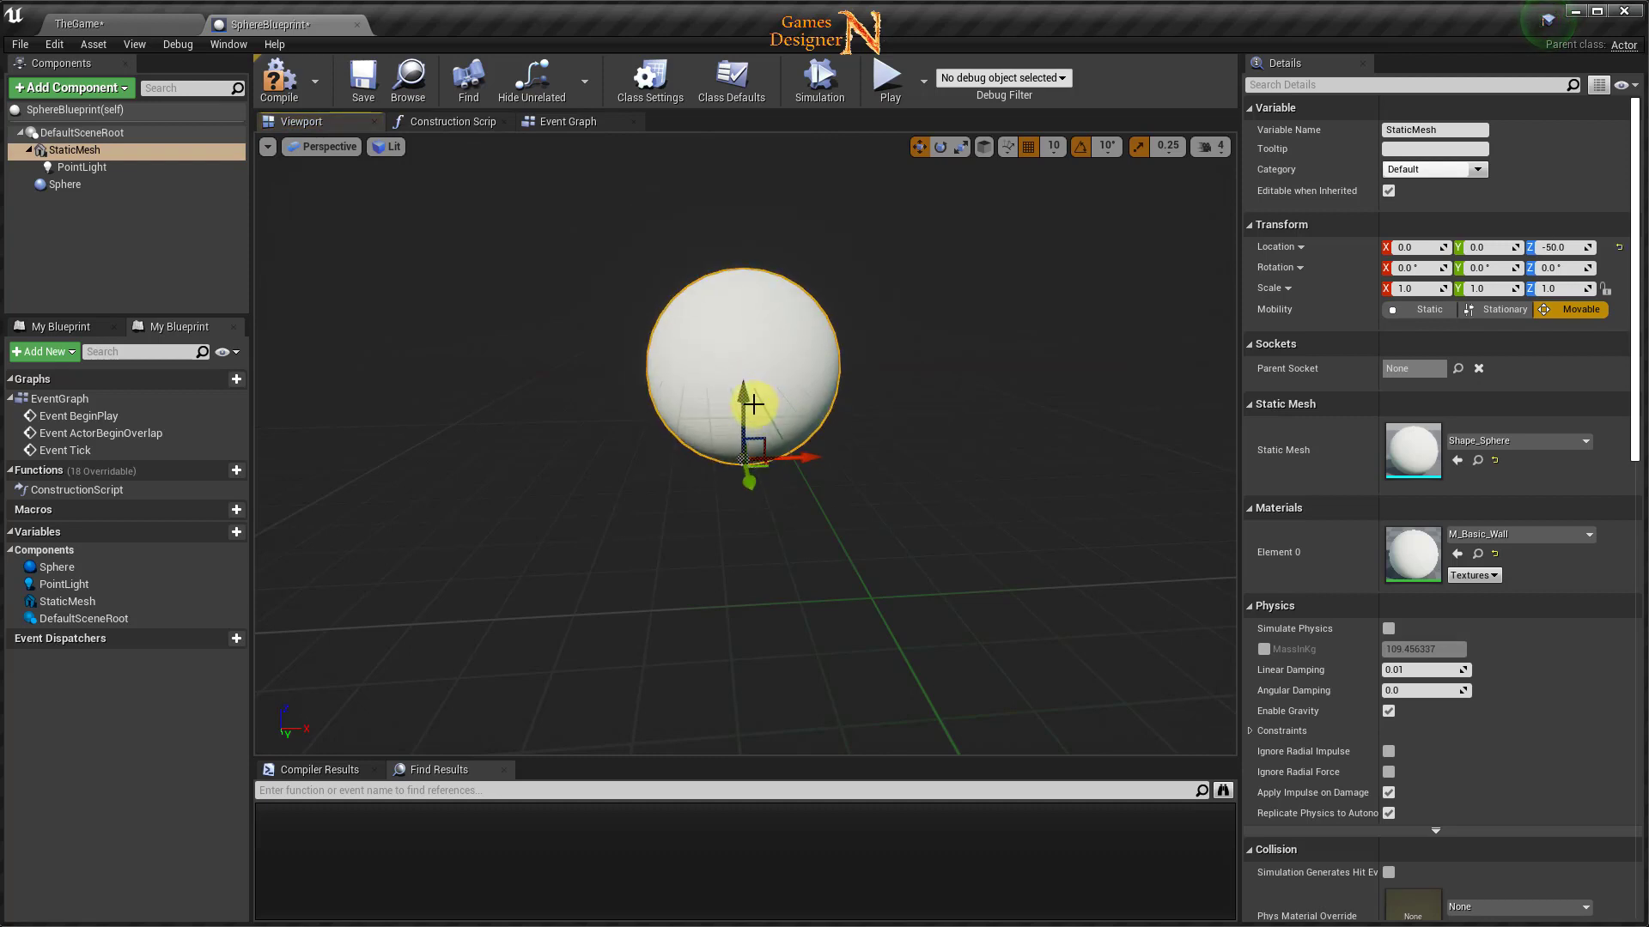
# Set the Sphere collision's Sphere Radius to 150.
pyautogui.click(64, 184)
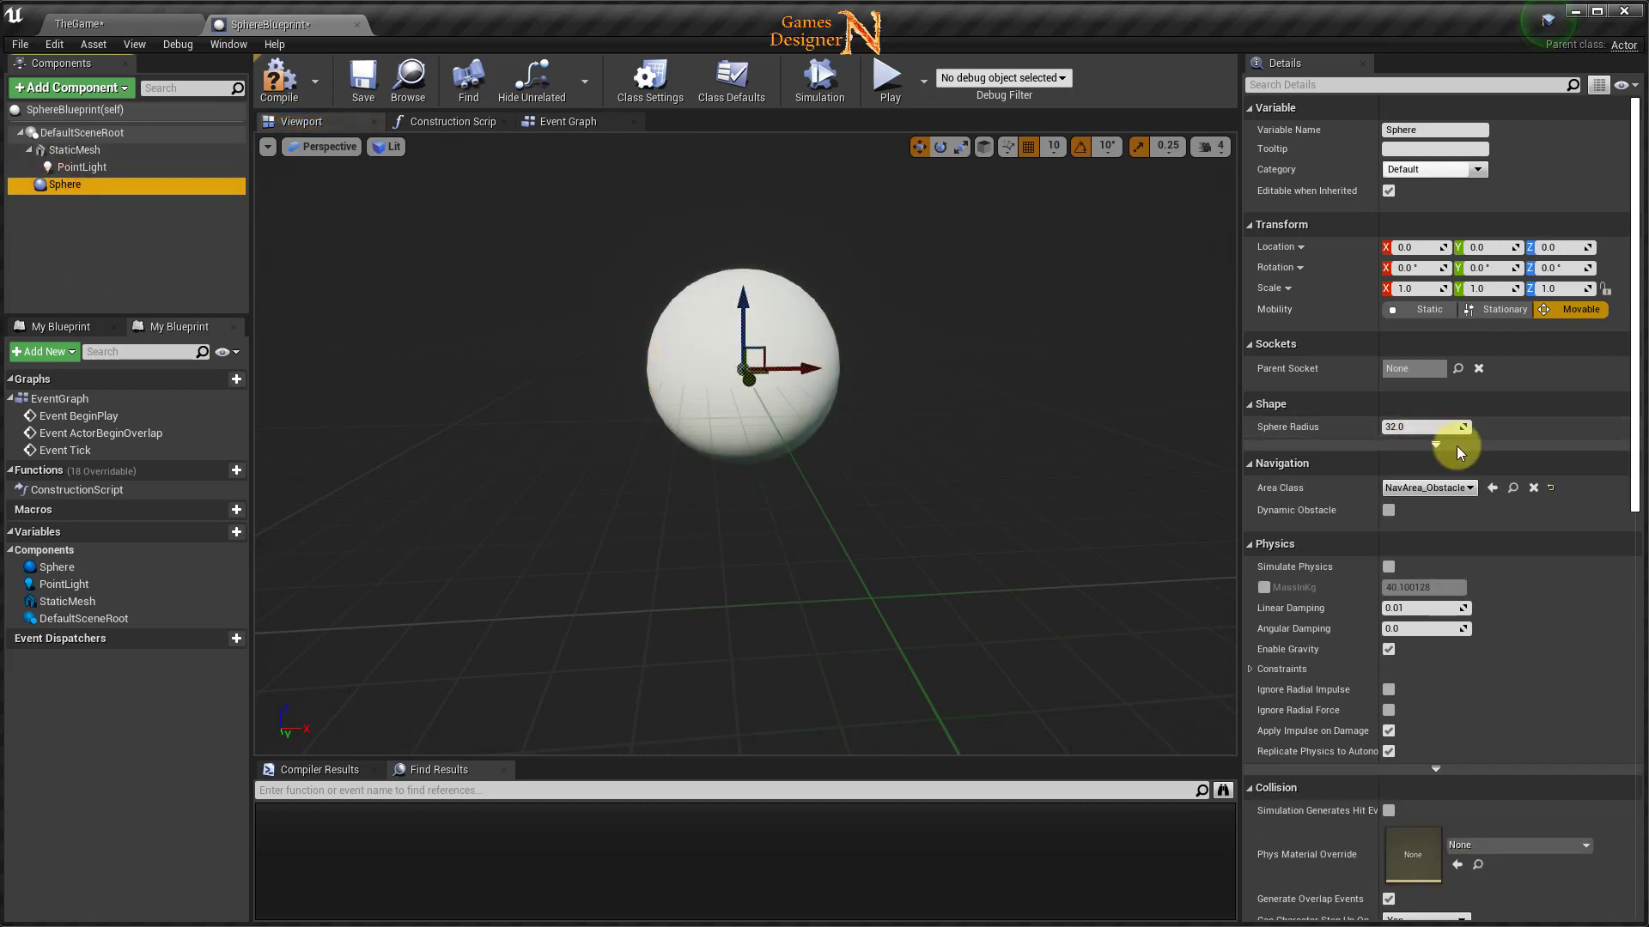
pyautogui.click(1399, 427)
pyautogui.write('120')
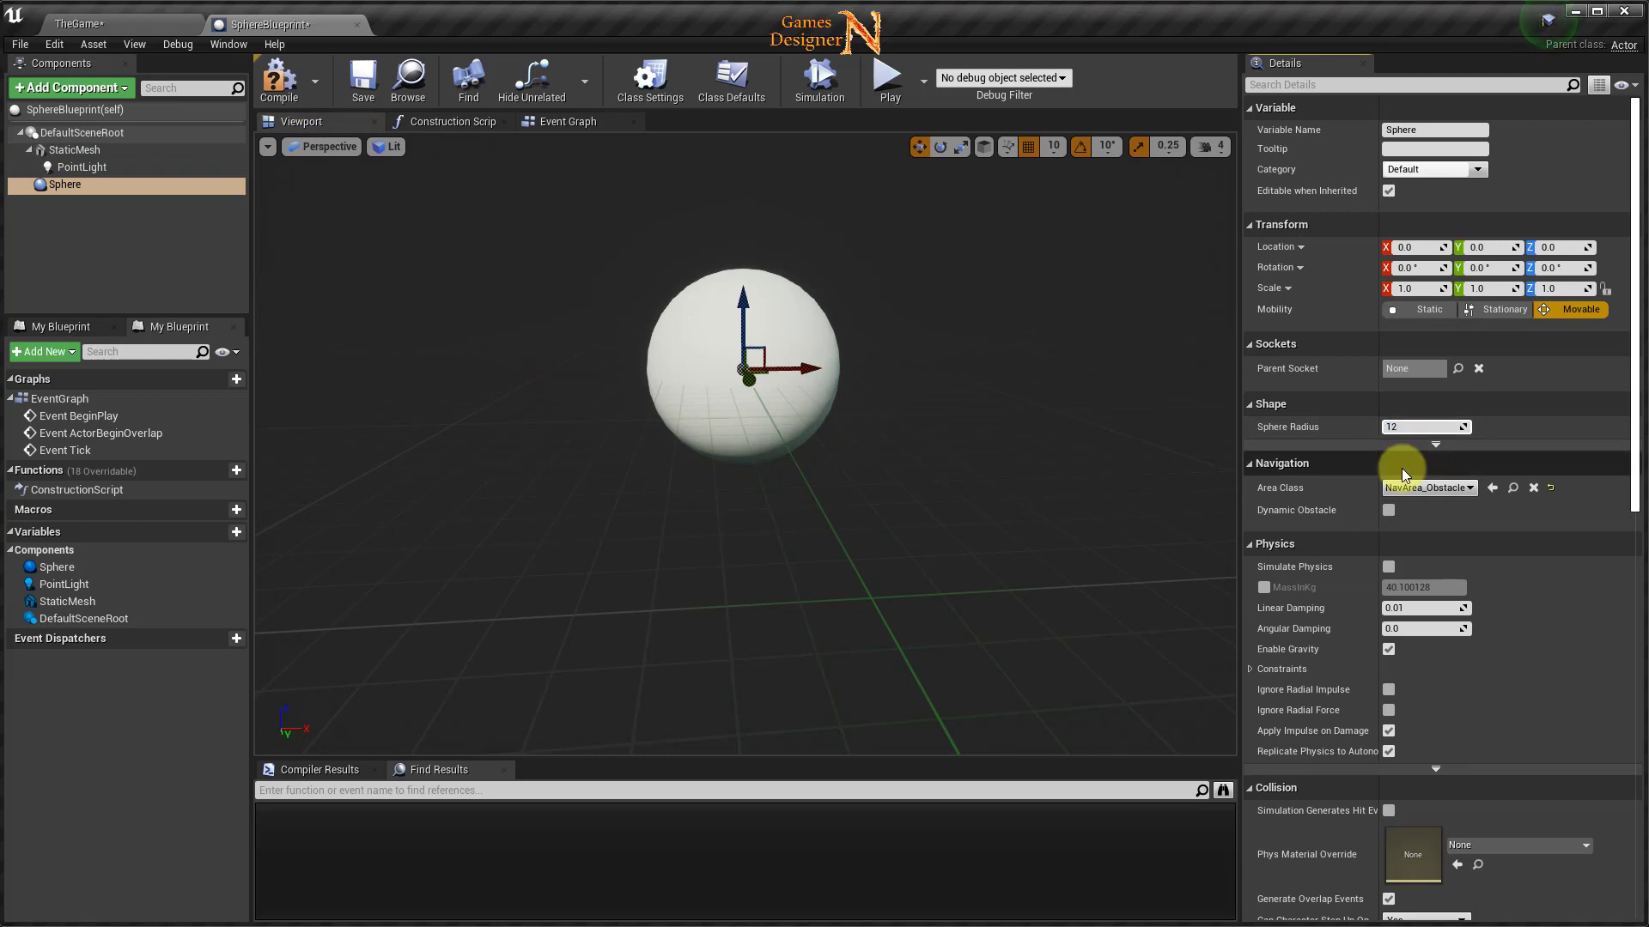
pyautogui.click(1402, 467)
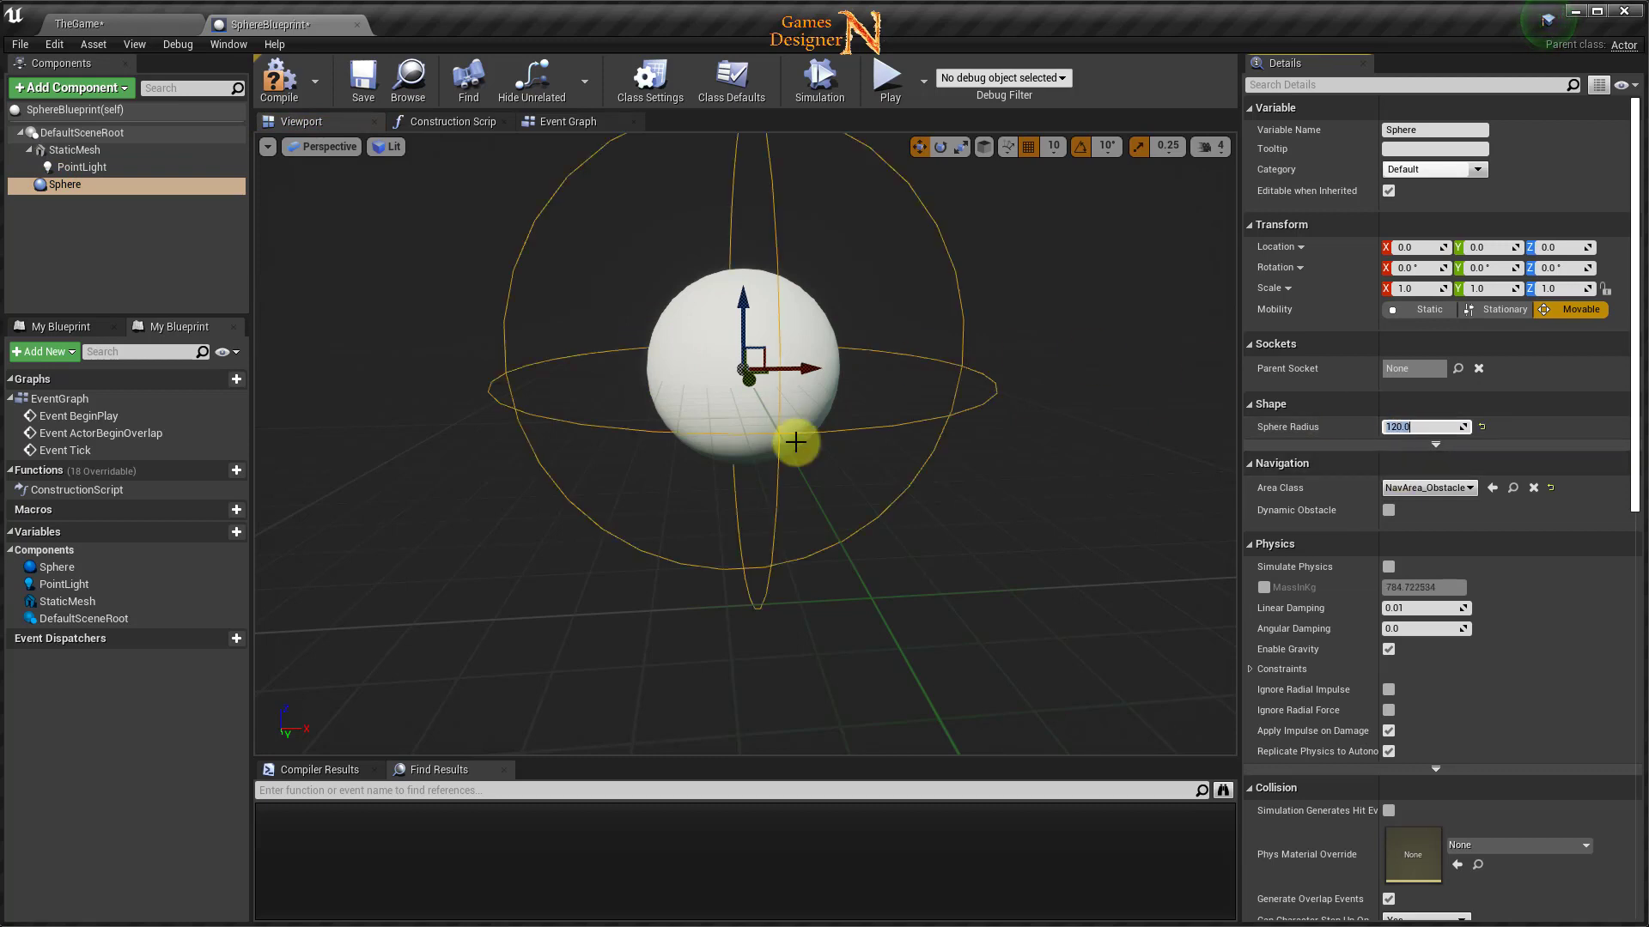
pyautogui.moveTo(795, 438); pyautogui.dragTo(940, 479)
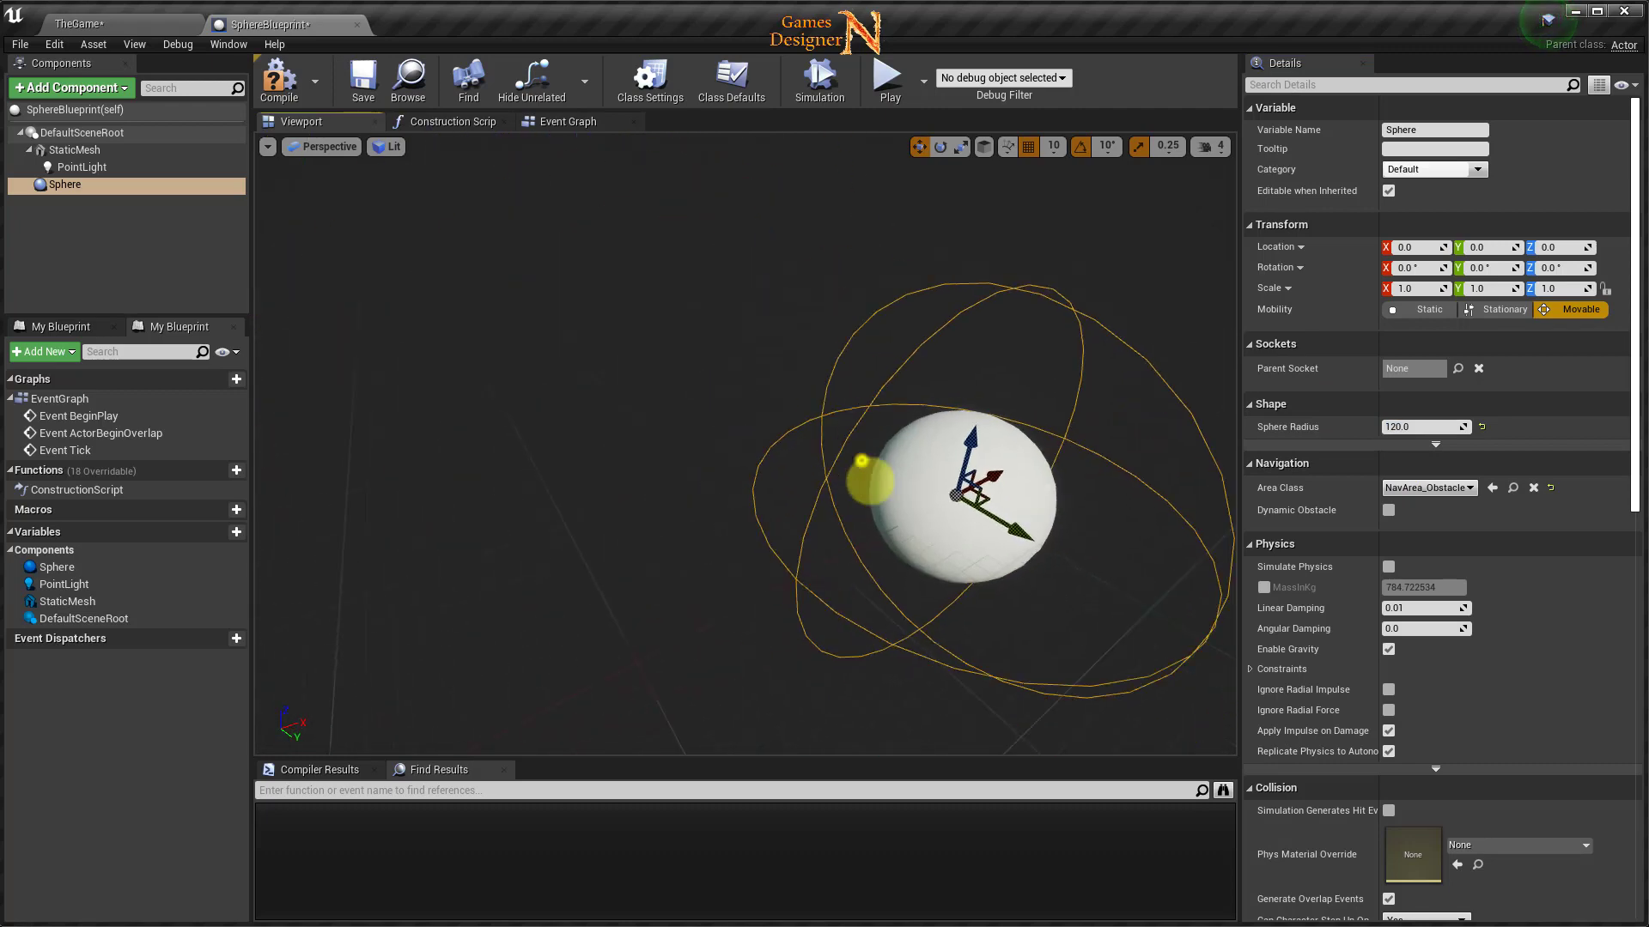
pyautogui.click(1398, 427)
pyautogui.write('0')
pyautogui.press('Return')
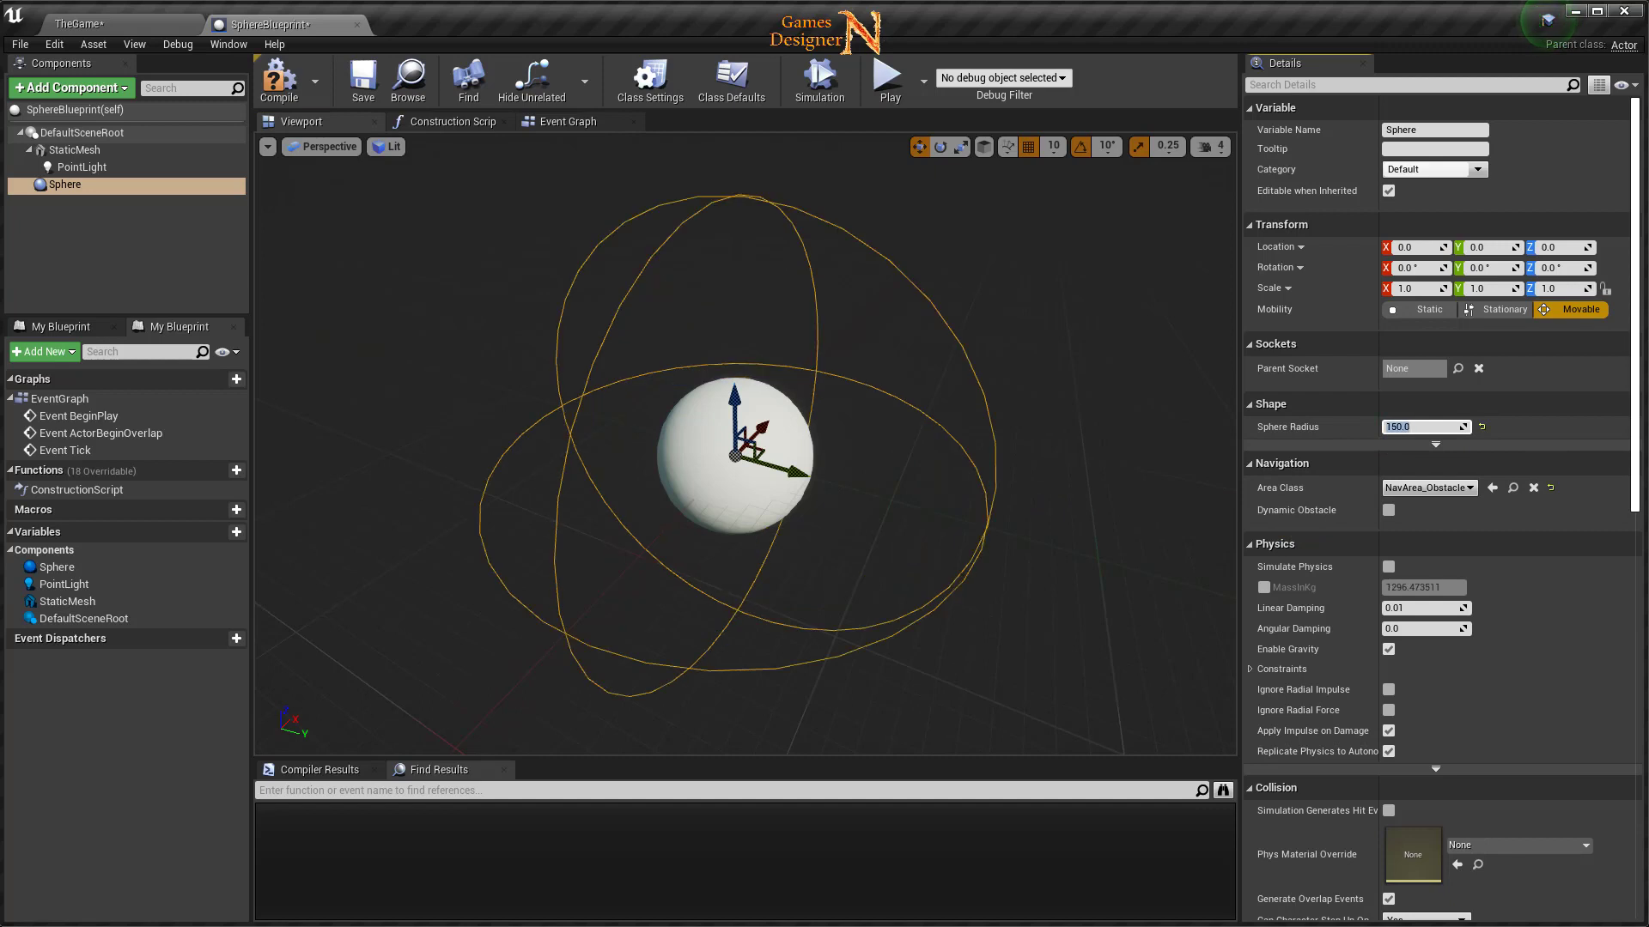
pyautogui.click(767, 488)
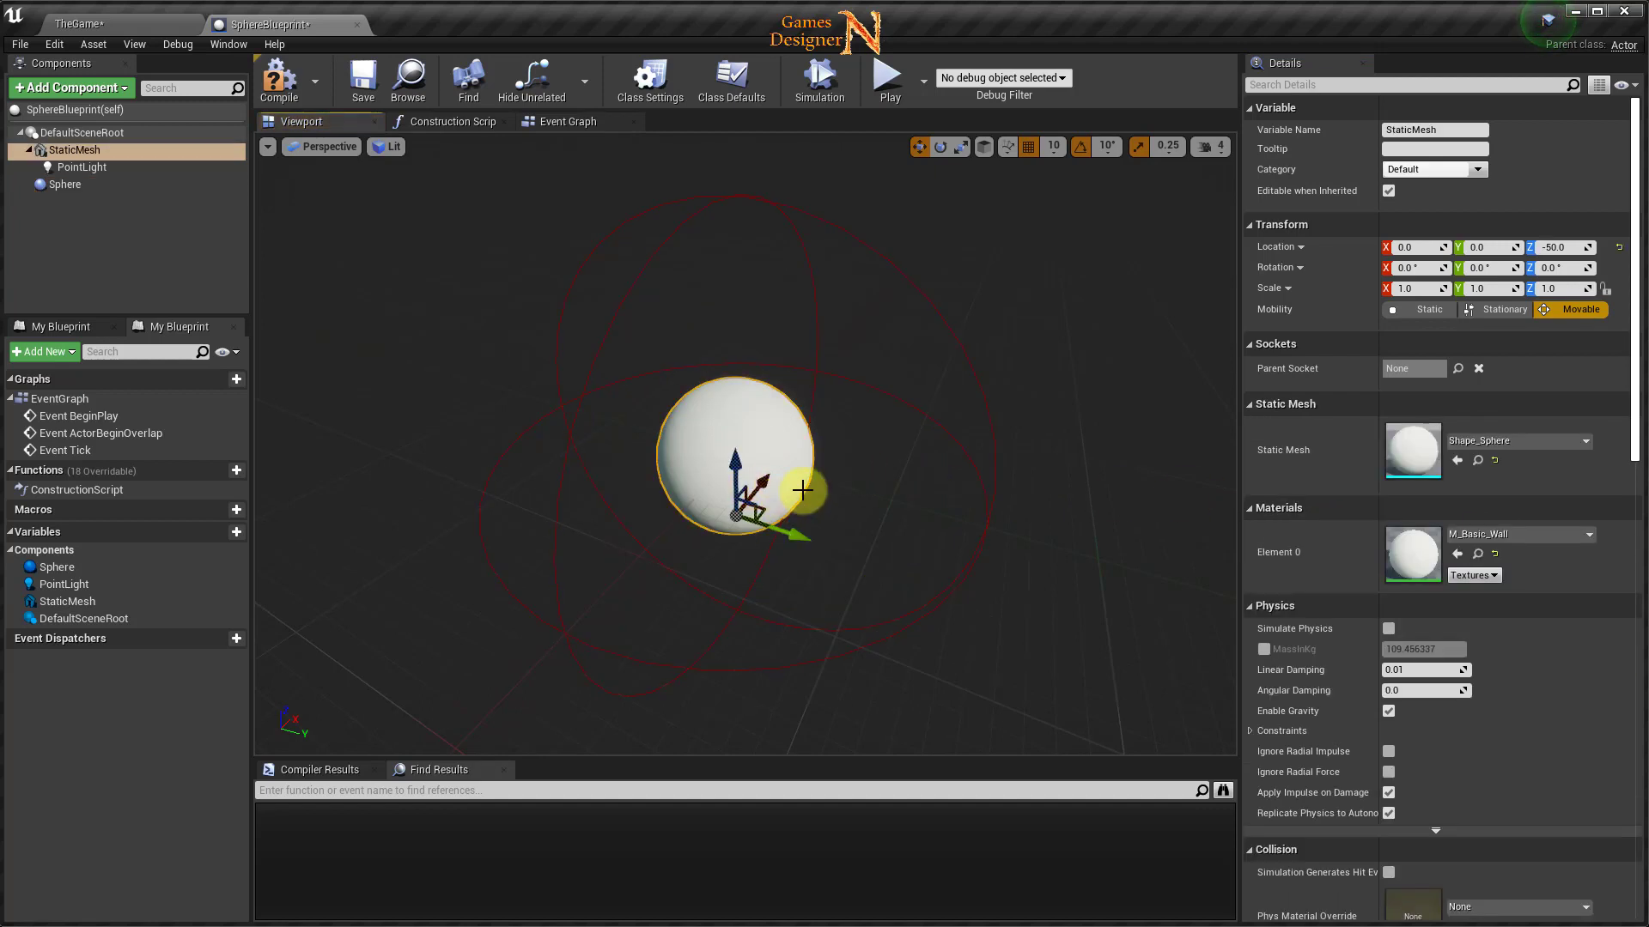
# Drag the PointLight's Attenuation Radius down to 729.34, then compile and show the Event Graph.
pyautogui.click(82, 167)
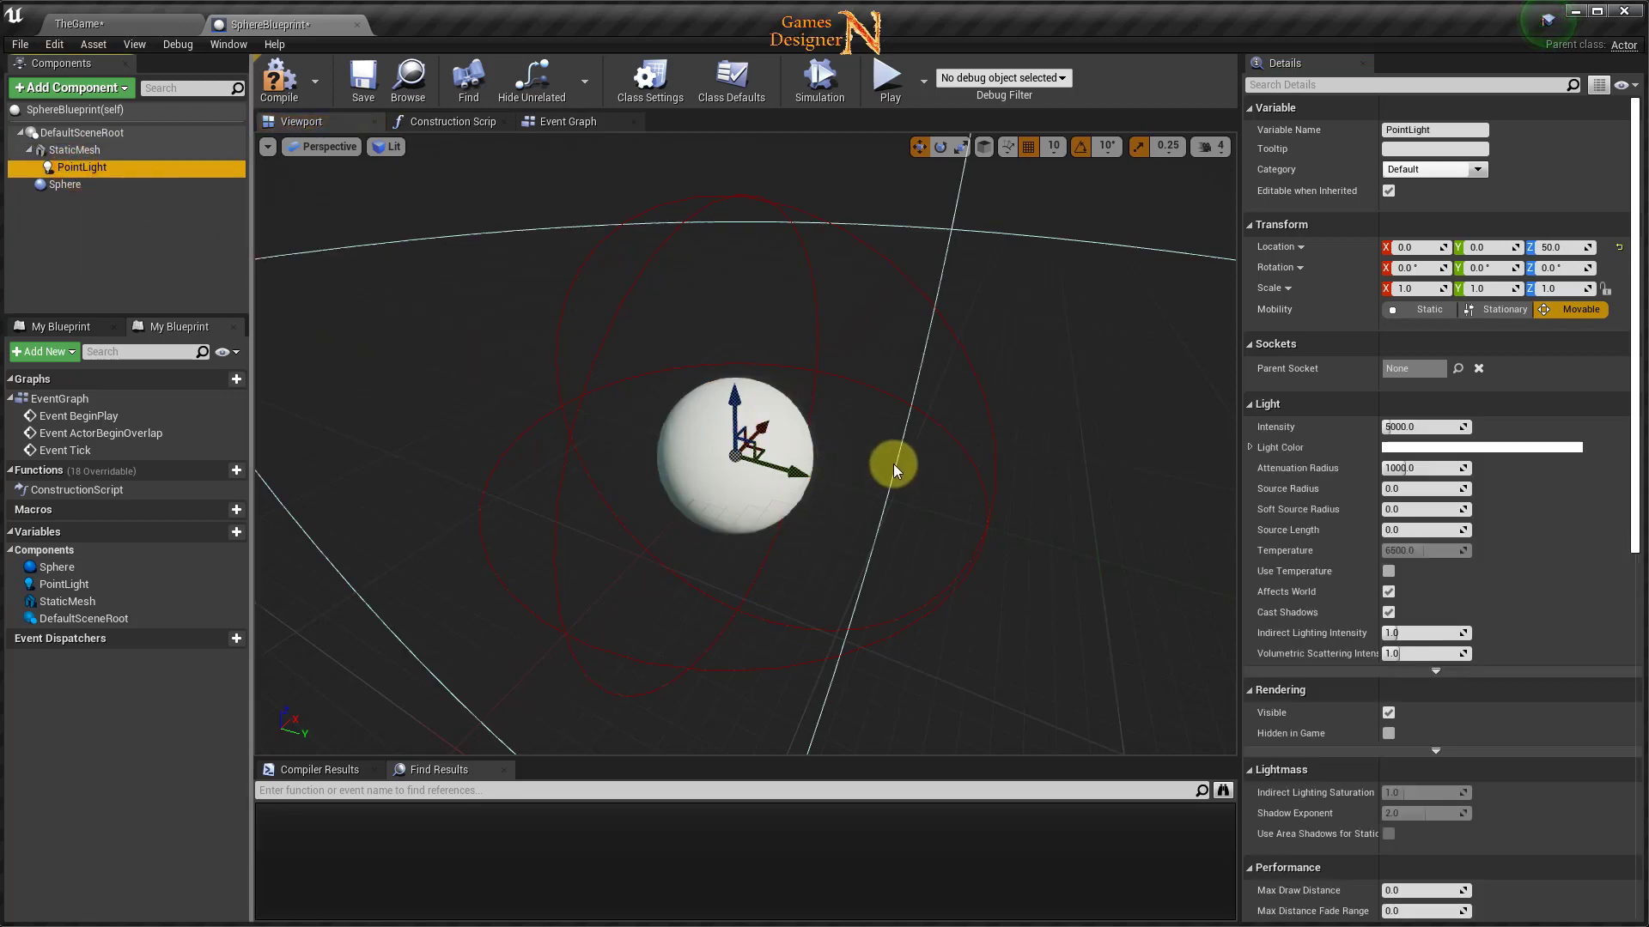
pyautogui.moveTo(893, 470)
pyautogui.mouseDown()
pyautogui.moveTo(1016, 681)
pyautogui.moveTo(1059, 349)
pyautogui.moveTo(1112, 857)
pyautogui.mouseUp()
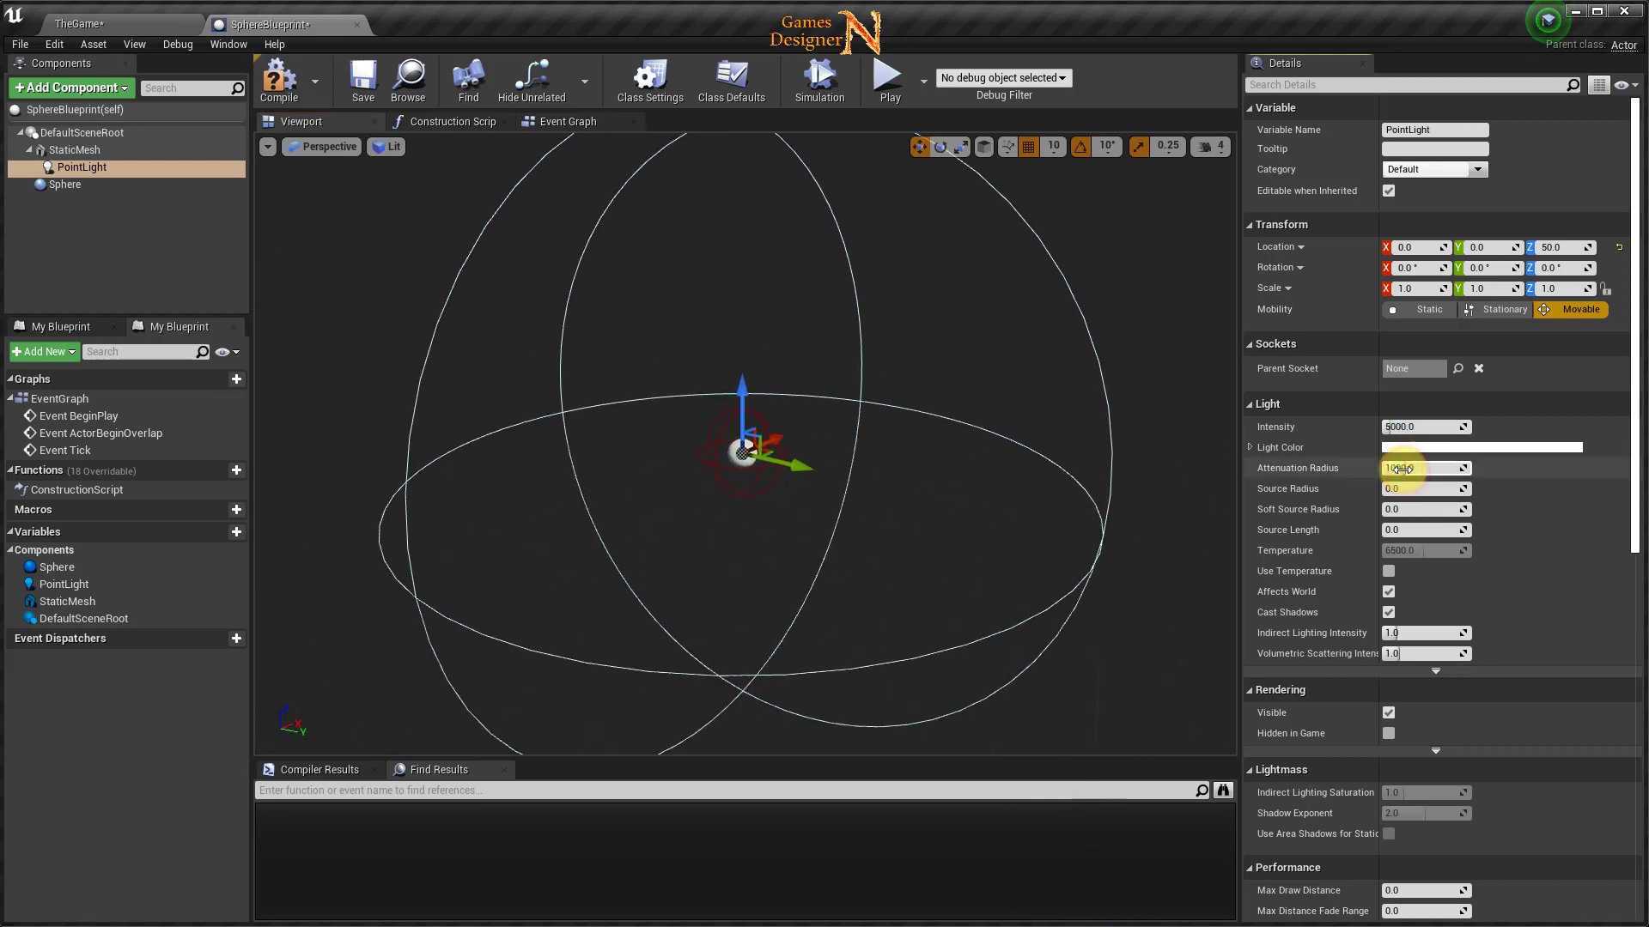
pyautogui.moveTo(1401, 469); pyautogui.dragTo(1399, 471)
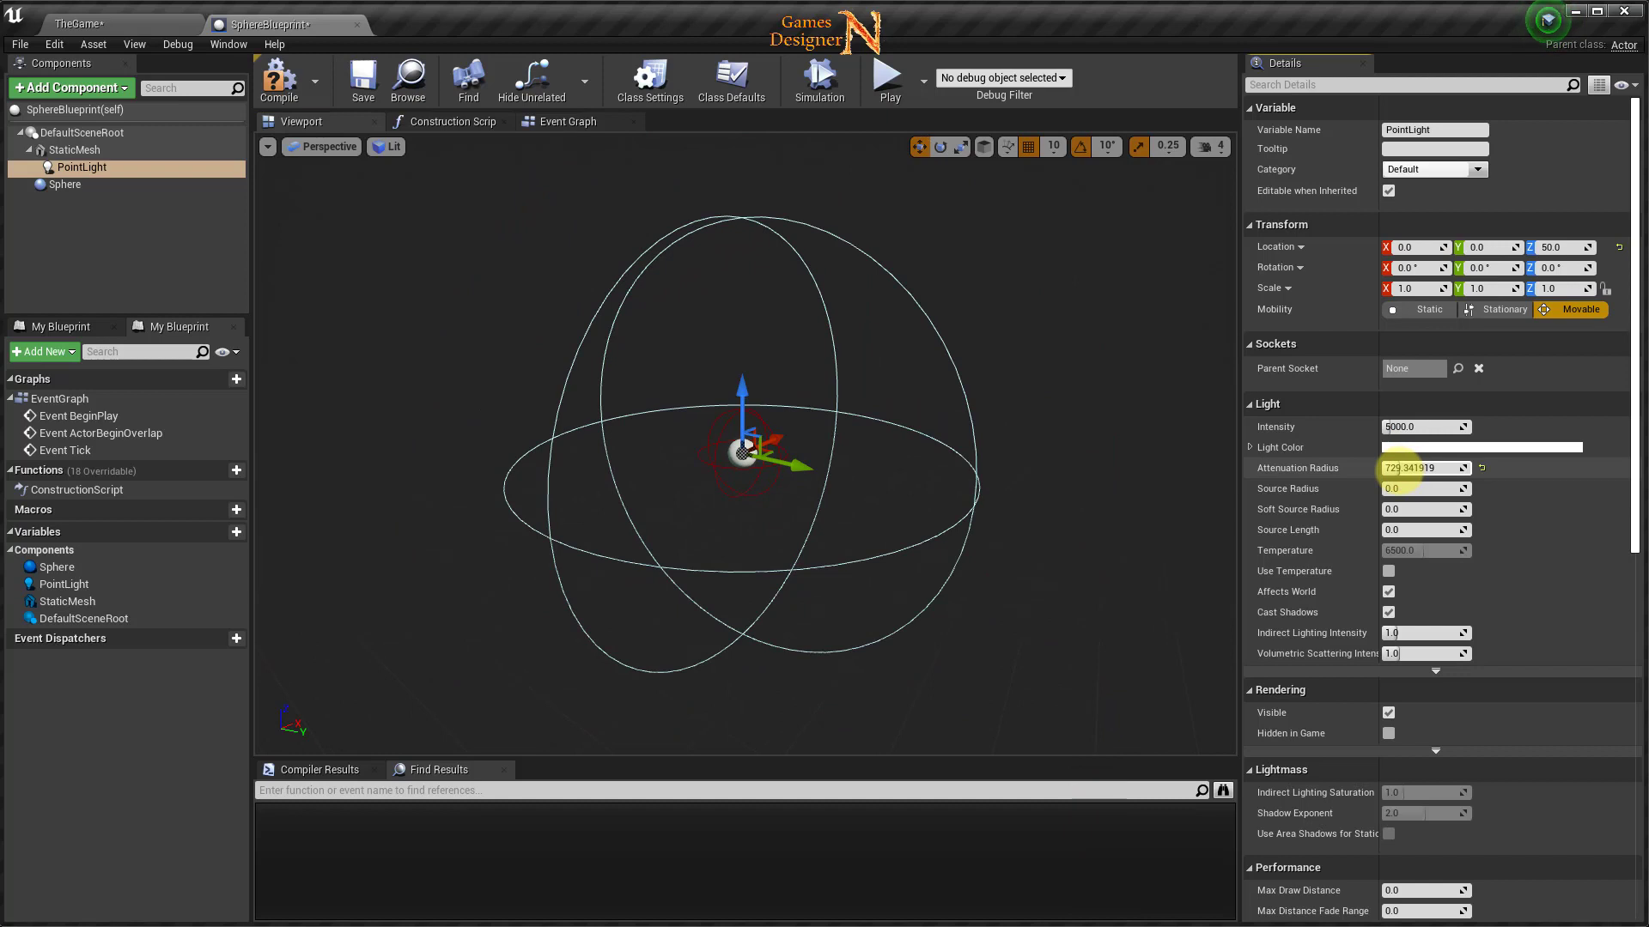
pyautogui.moveTo(674, 505)
pyautogui.mouseDown()
pyautogui.moveTo(276, 421)
pyautogui.moveTo(257, 673)
pyautogui.mouseUp()
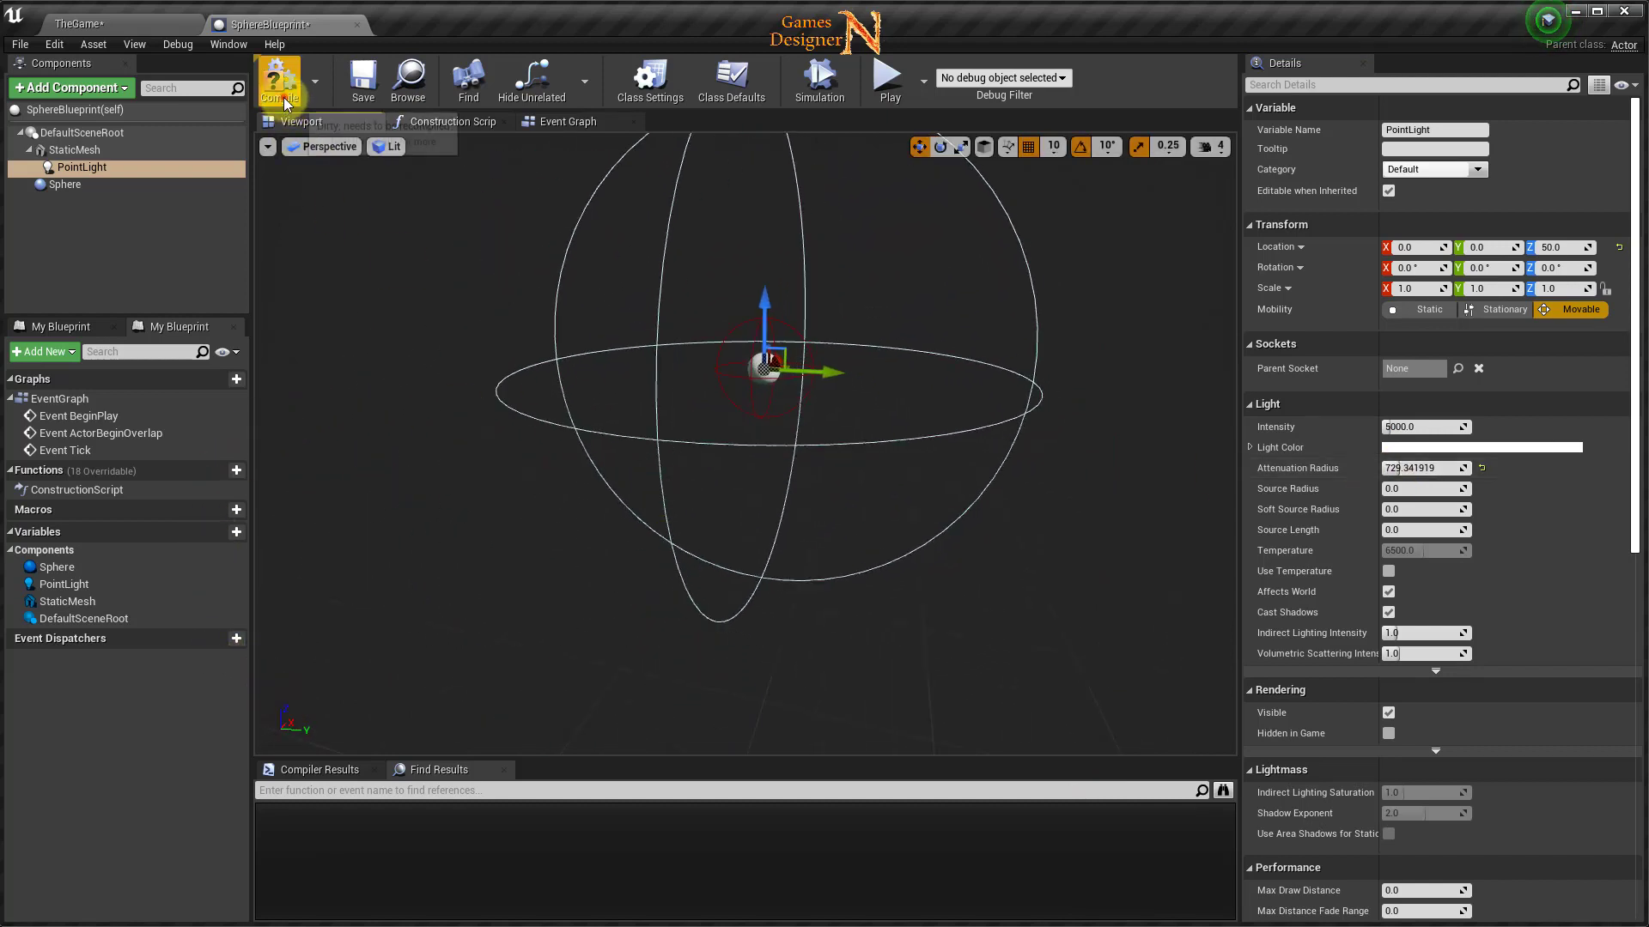
pyautogui.click(376, 97)
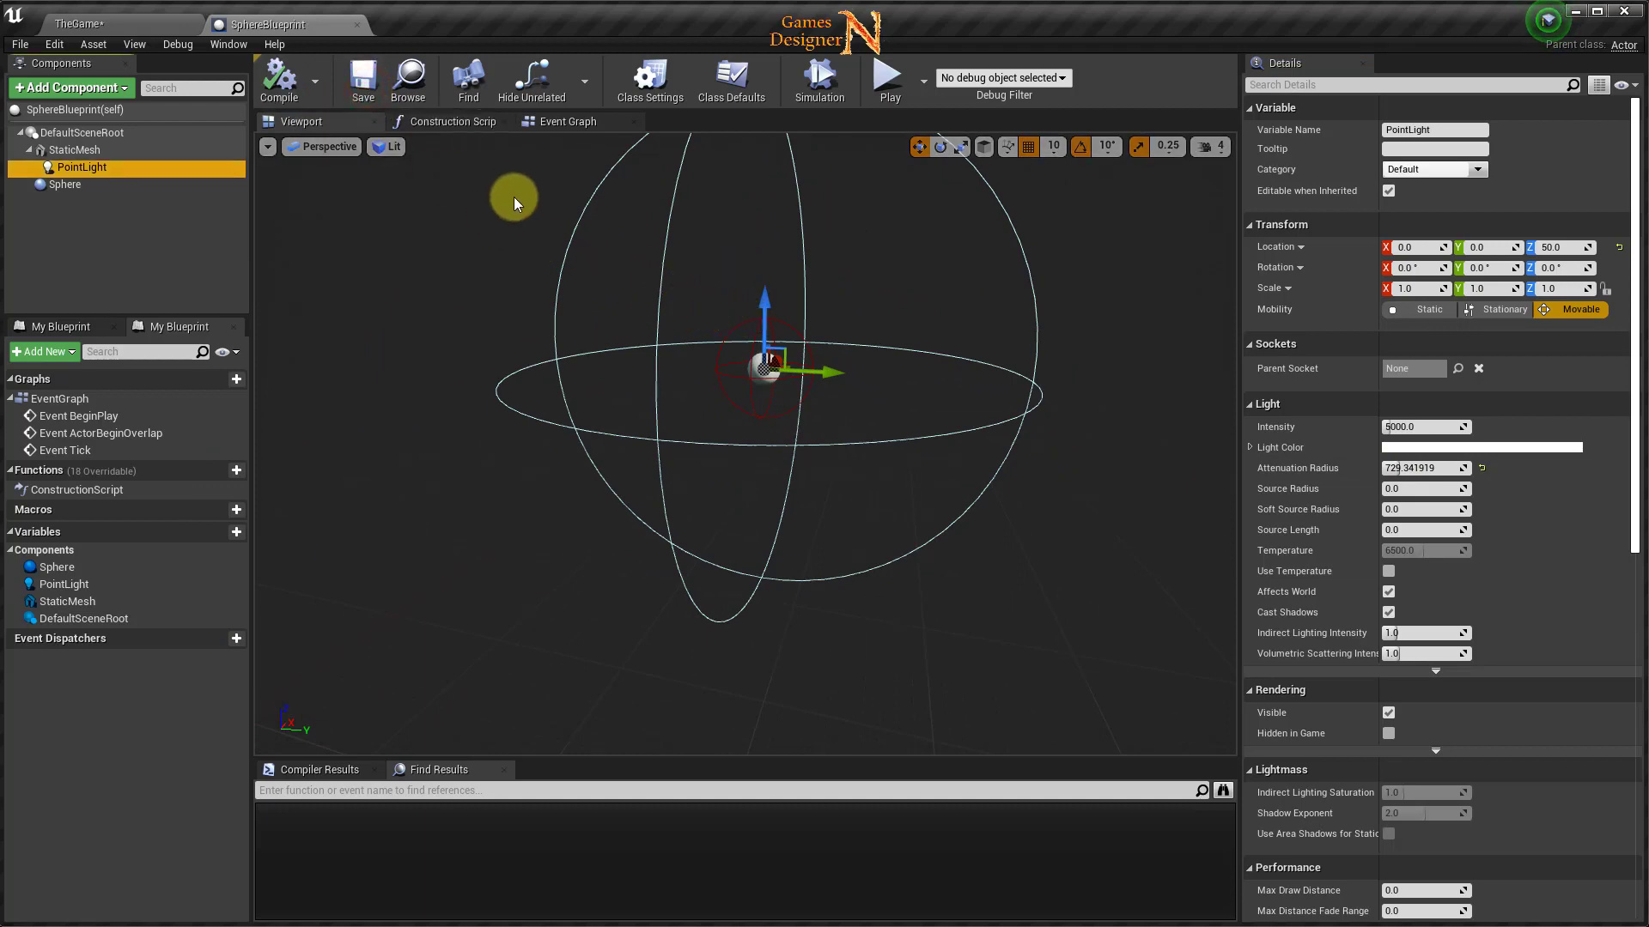
pyautogui.click(568, 122)
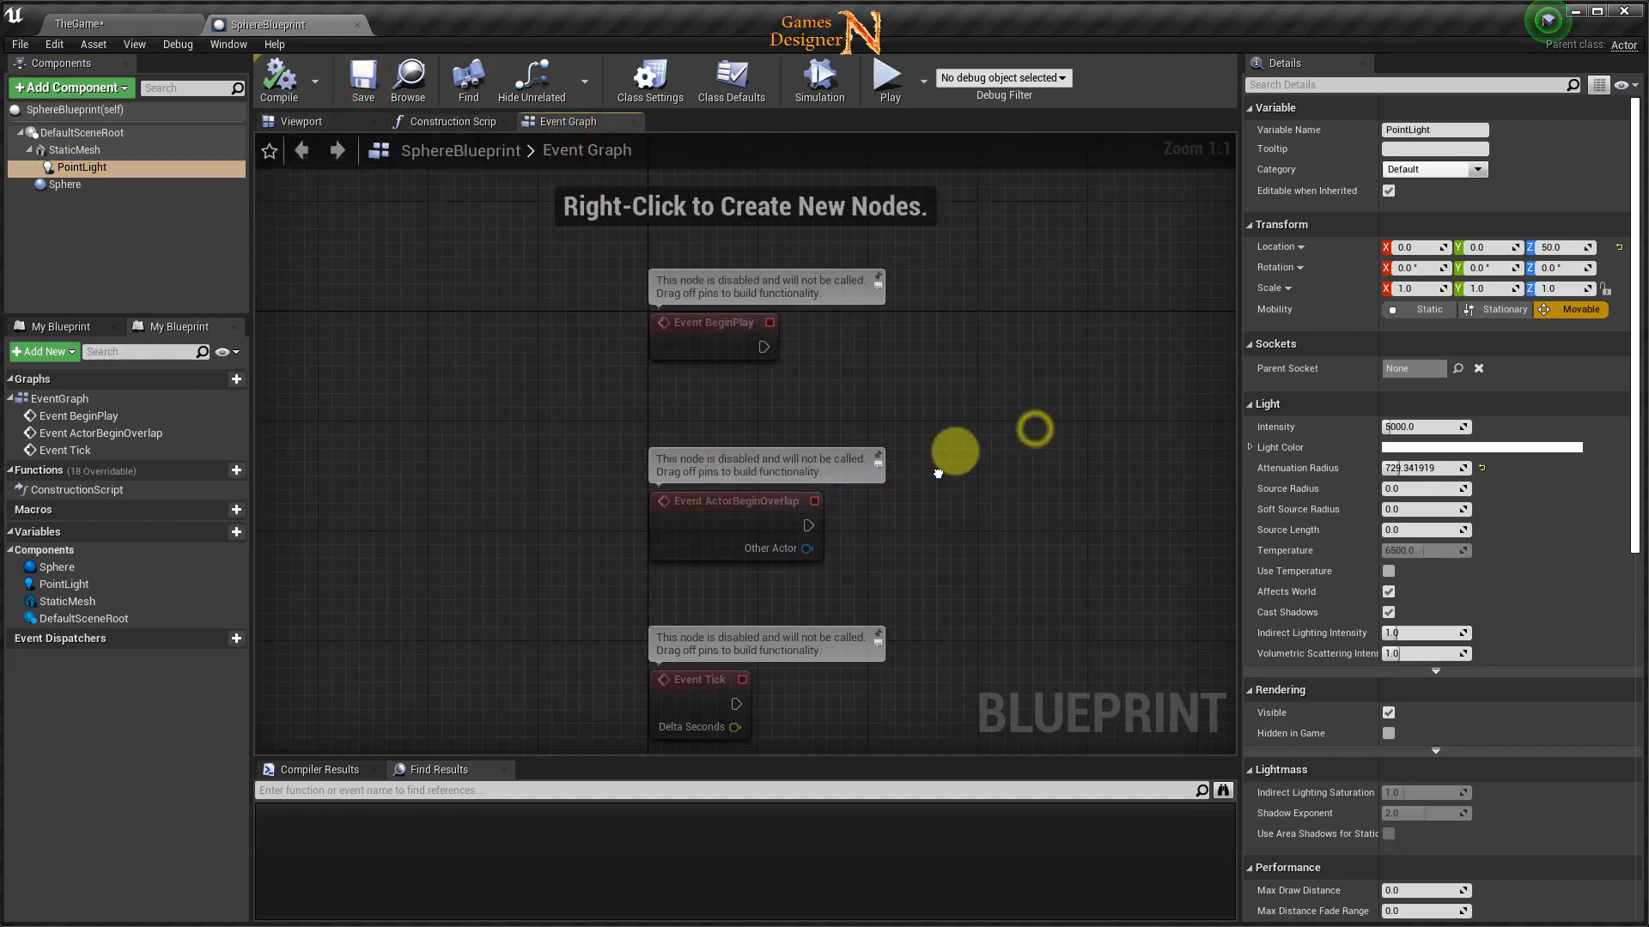
# Delete the three default event nodes from the event graph.
pyautogui.moveTo(938, 473); pyautogui.dragTo(882, 404, button='right')
pyautogui.moveTo(441, 278); pyautogui.dragTo(677, 703)
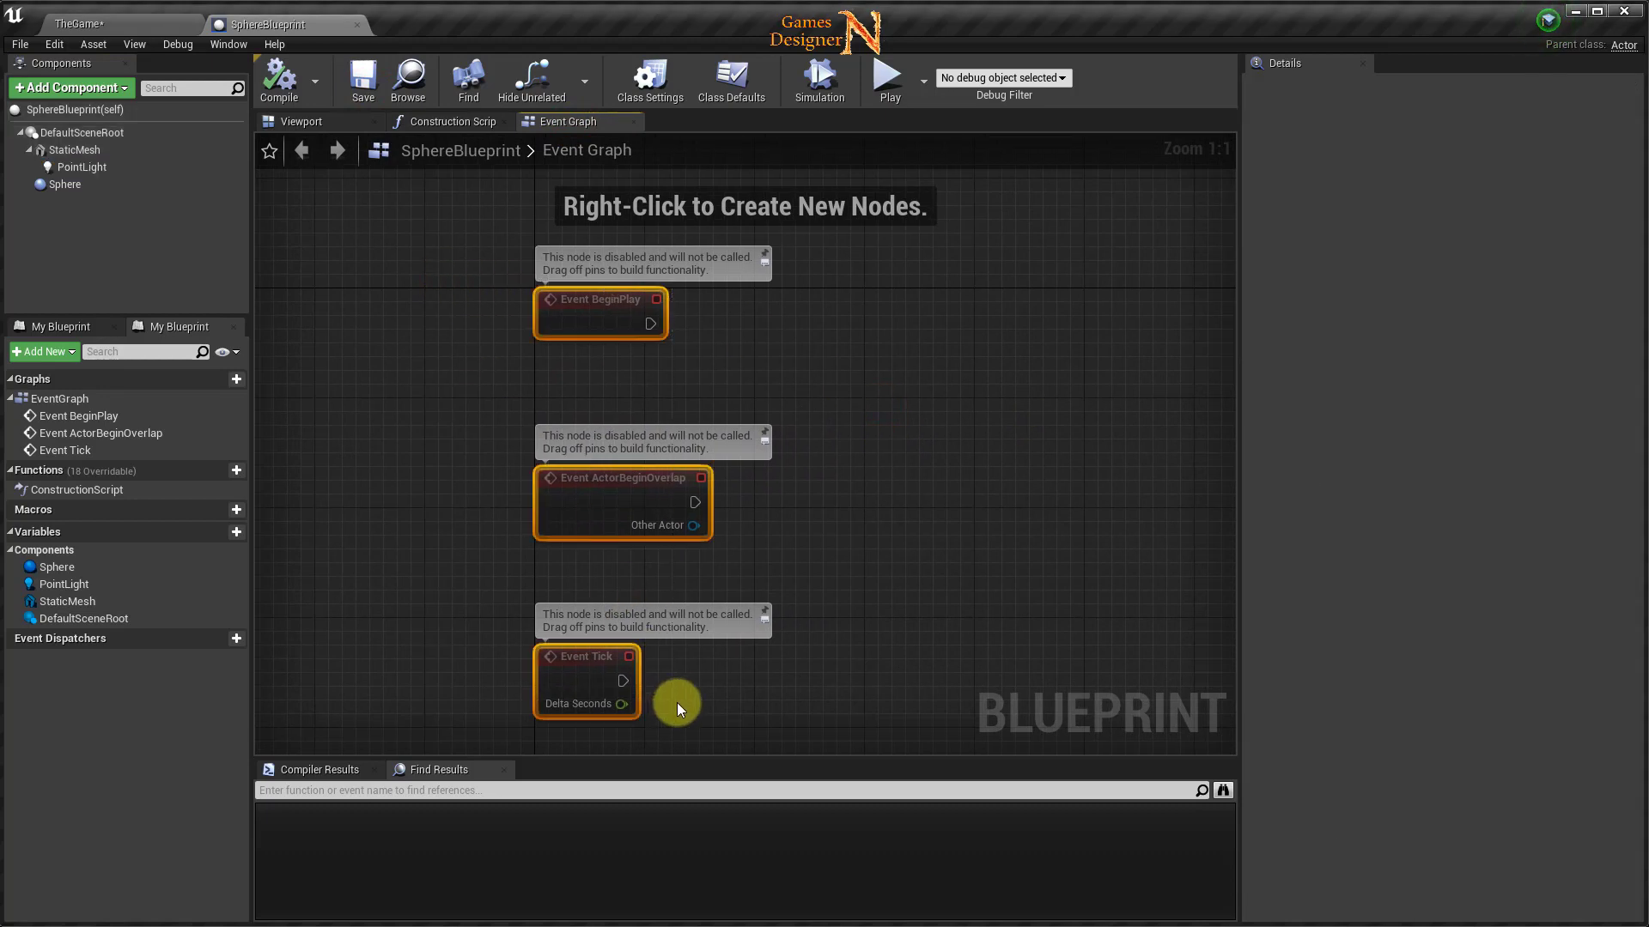
pyautogui.press('Delete')
pyautogui.moveTo(484, 442); pyautogui.dragTo(552, 464, button='right')
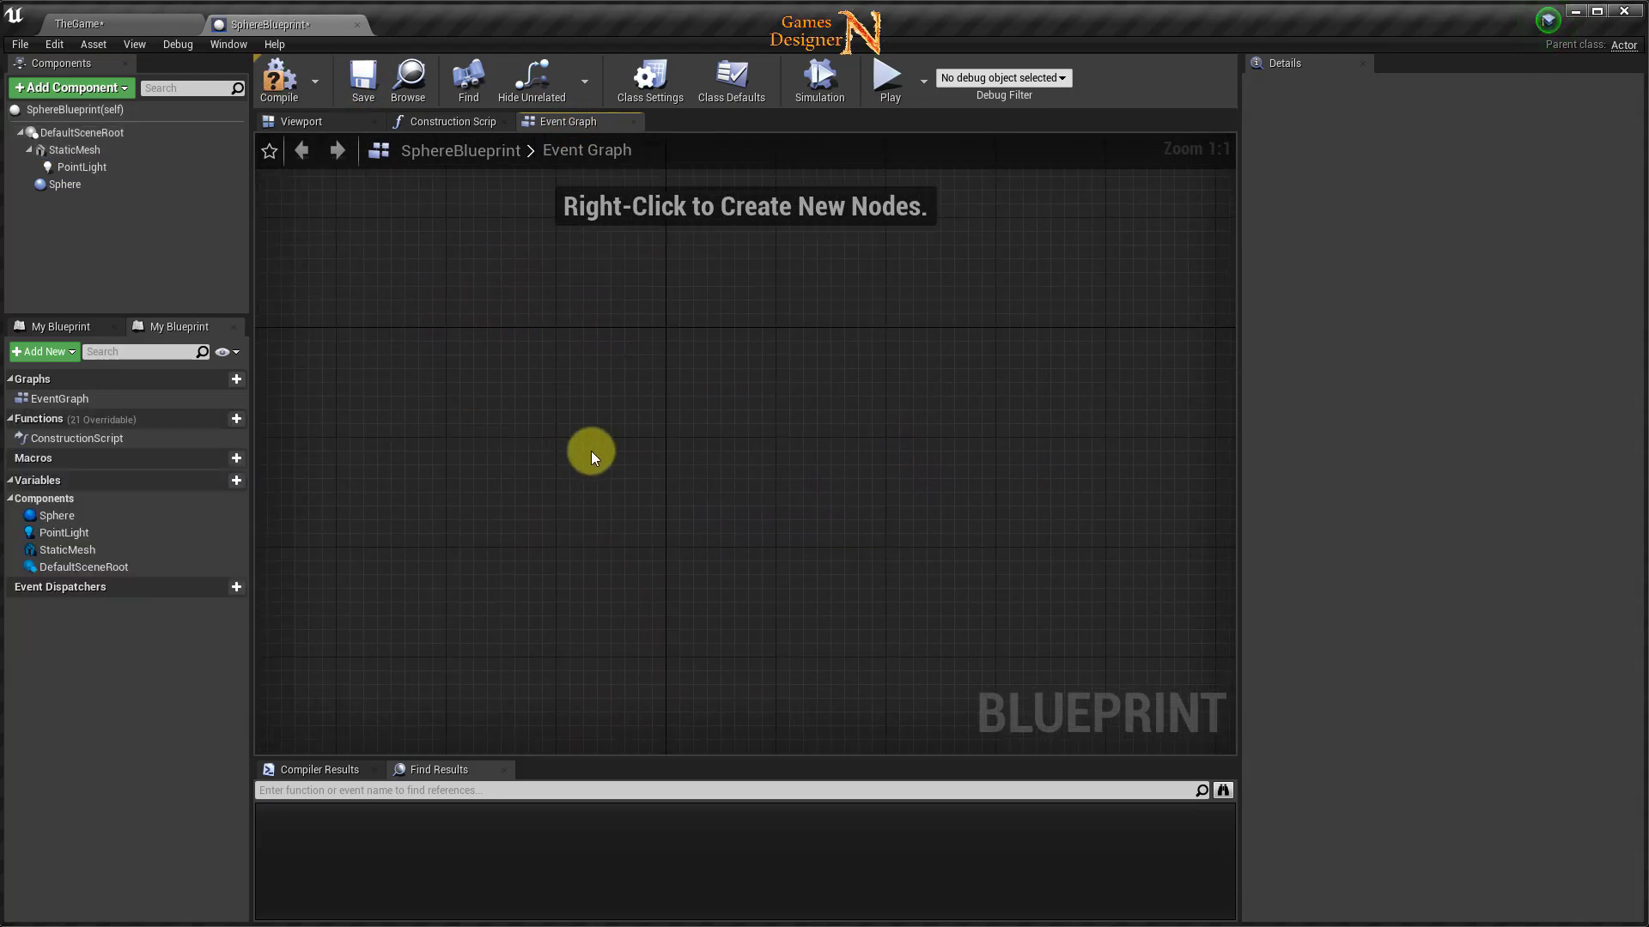
# Add an OnComponentBeginOverlap event for the Sphere component.
pyautogui.rightClick(564, 400)
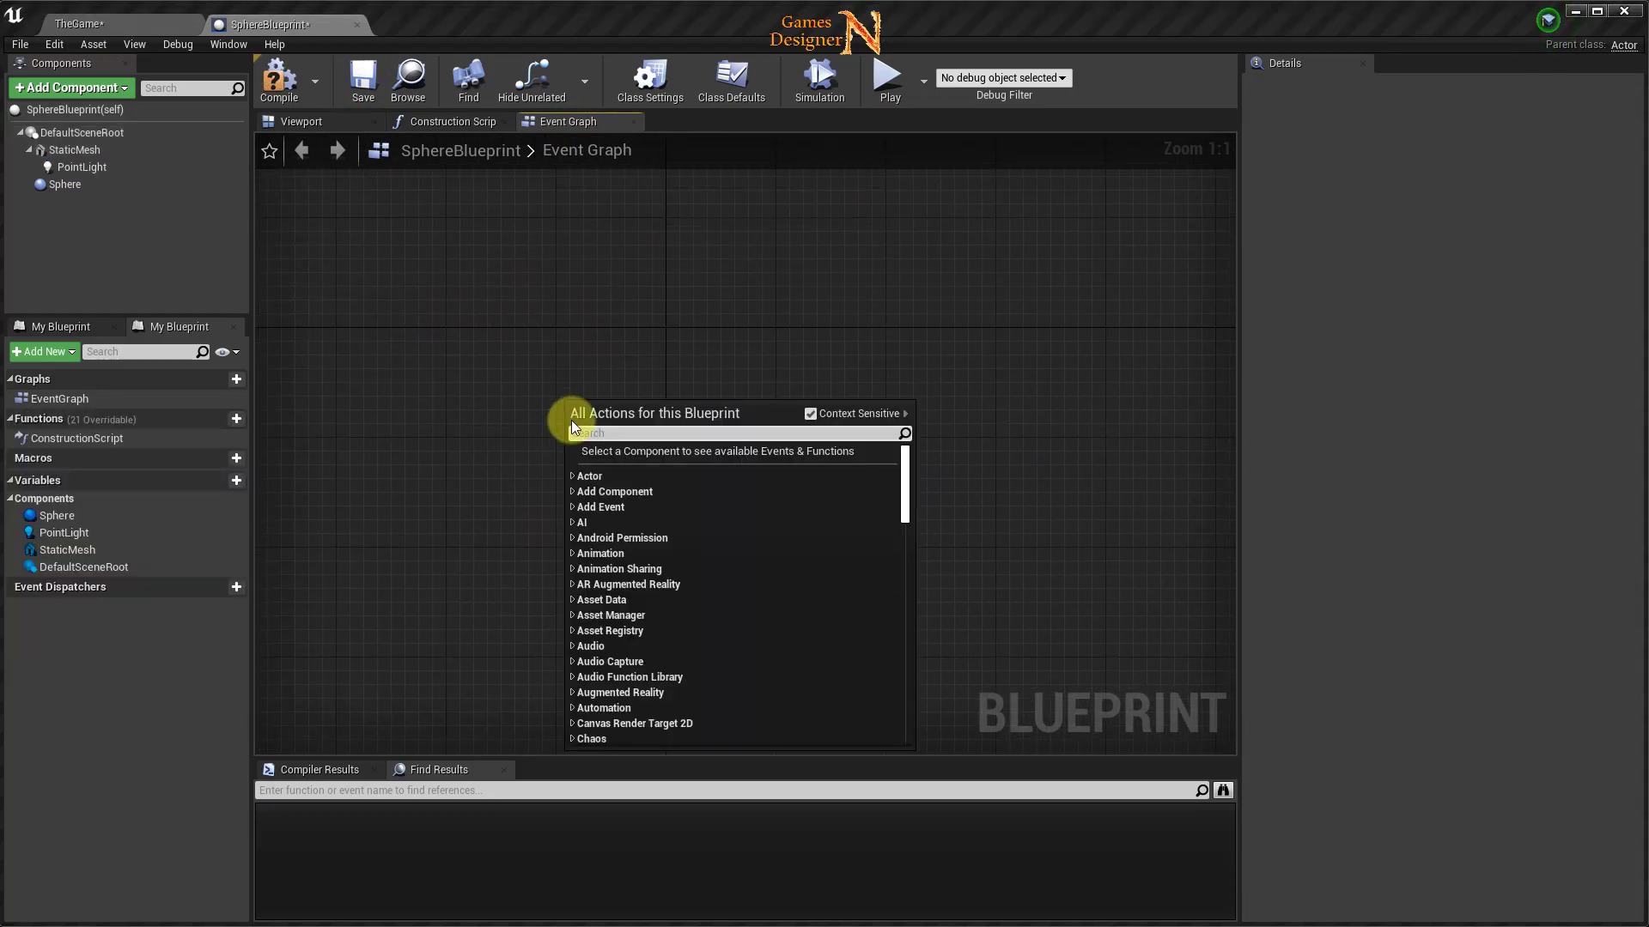
pyautogui.rightClick(62, 184)
pyautogui.click(58, 185)
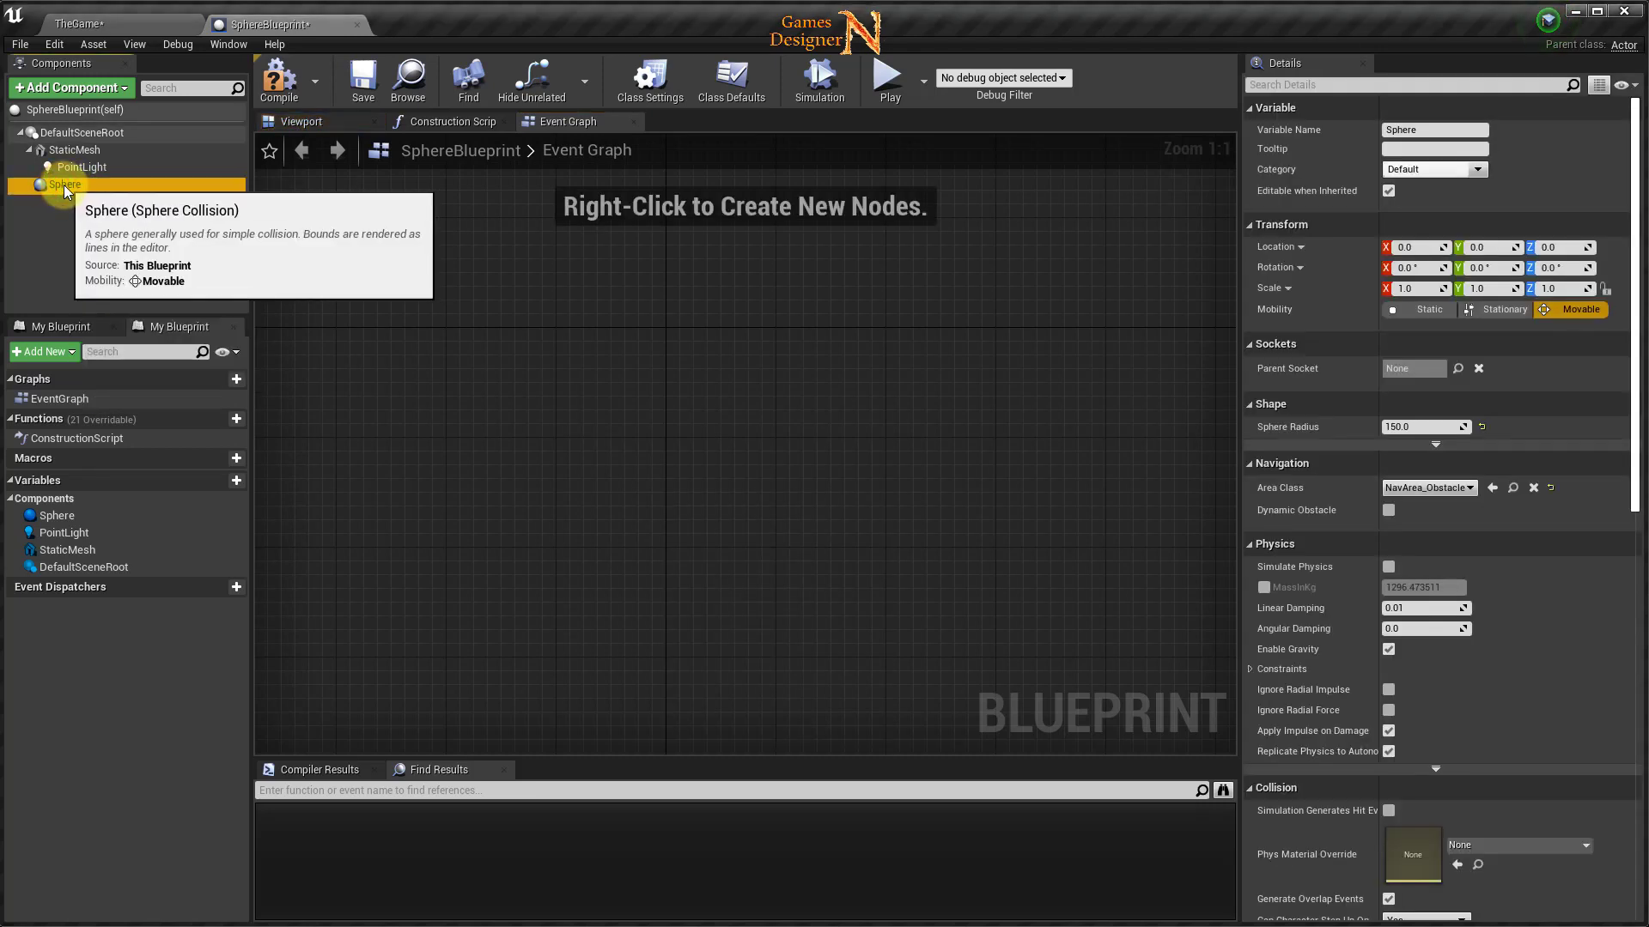
pyautogui.rightClick(64, 184)
pyautogui.moveTo(188, 211)
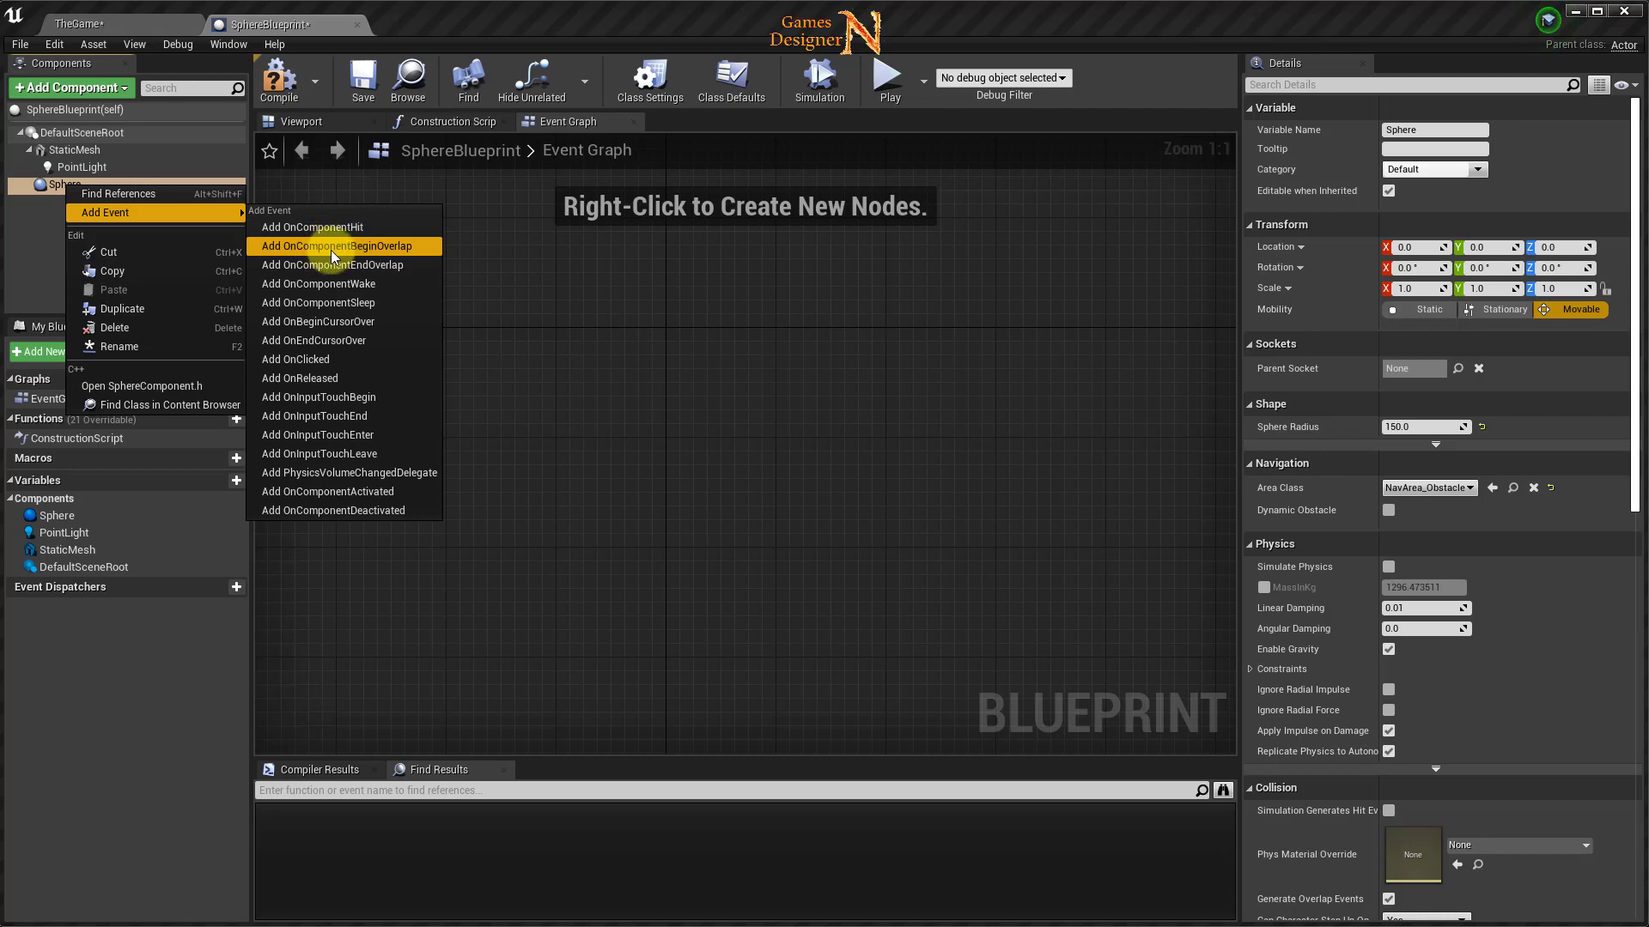
pyautogui.click(370, 249)
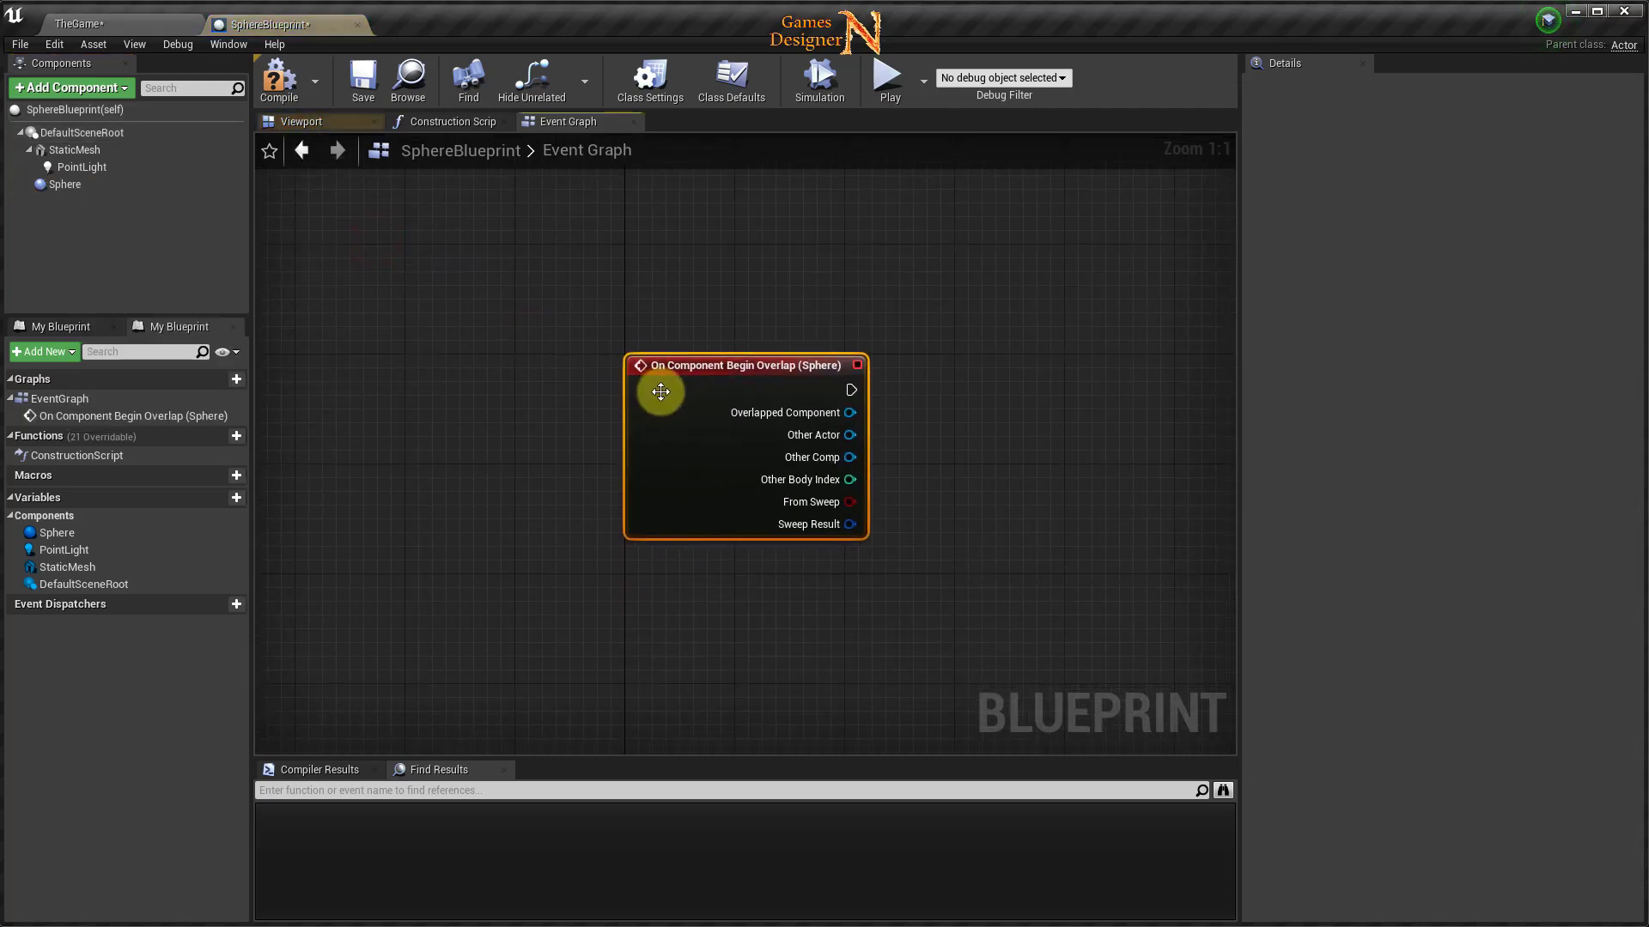
# Drag a wire from the overlap event and search for 'cast to blue'.
pyautogui.moveTo(970, 502); pyautogui.dragTo(708, 470, button='right')
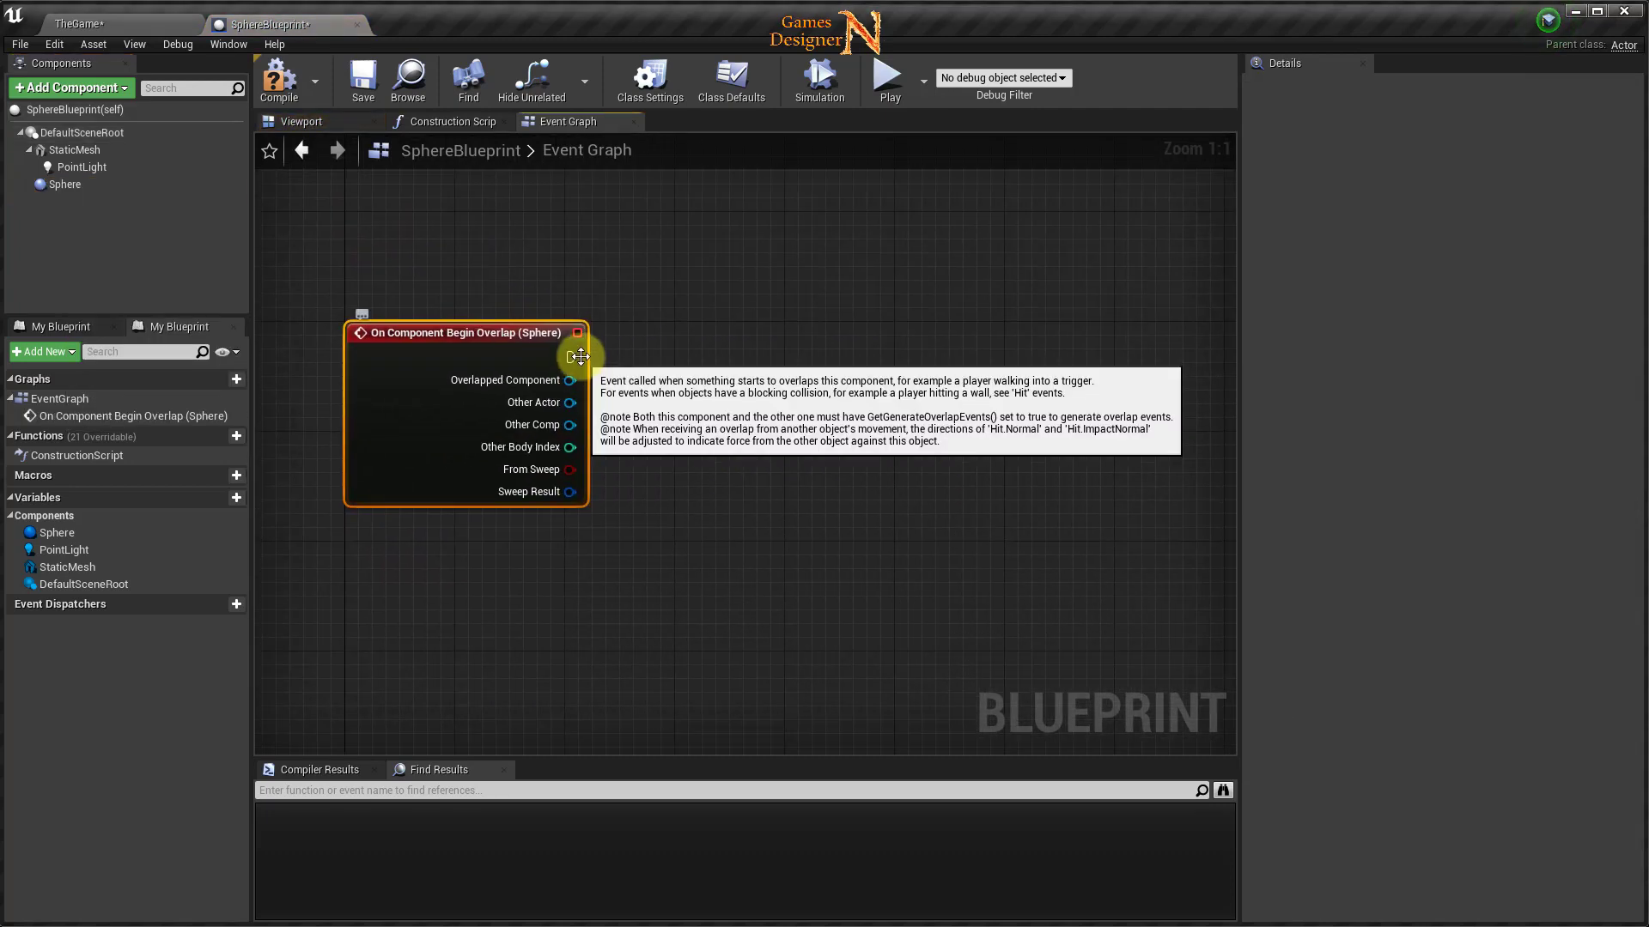
pyautogui.moveTo(666, 359); pyautogui.dragTo(676, 355)
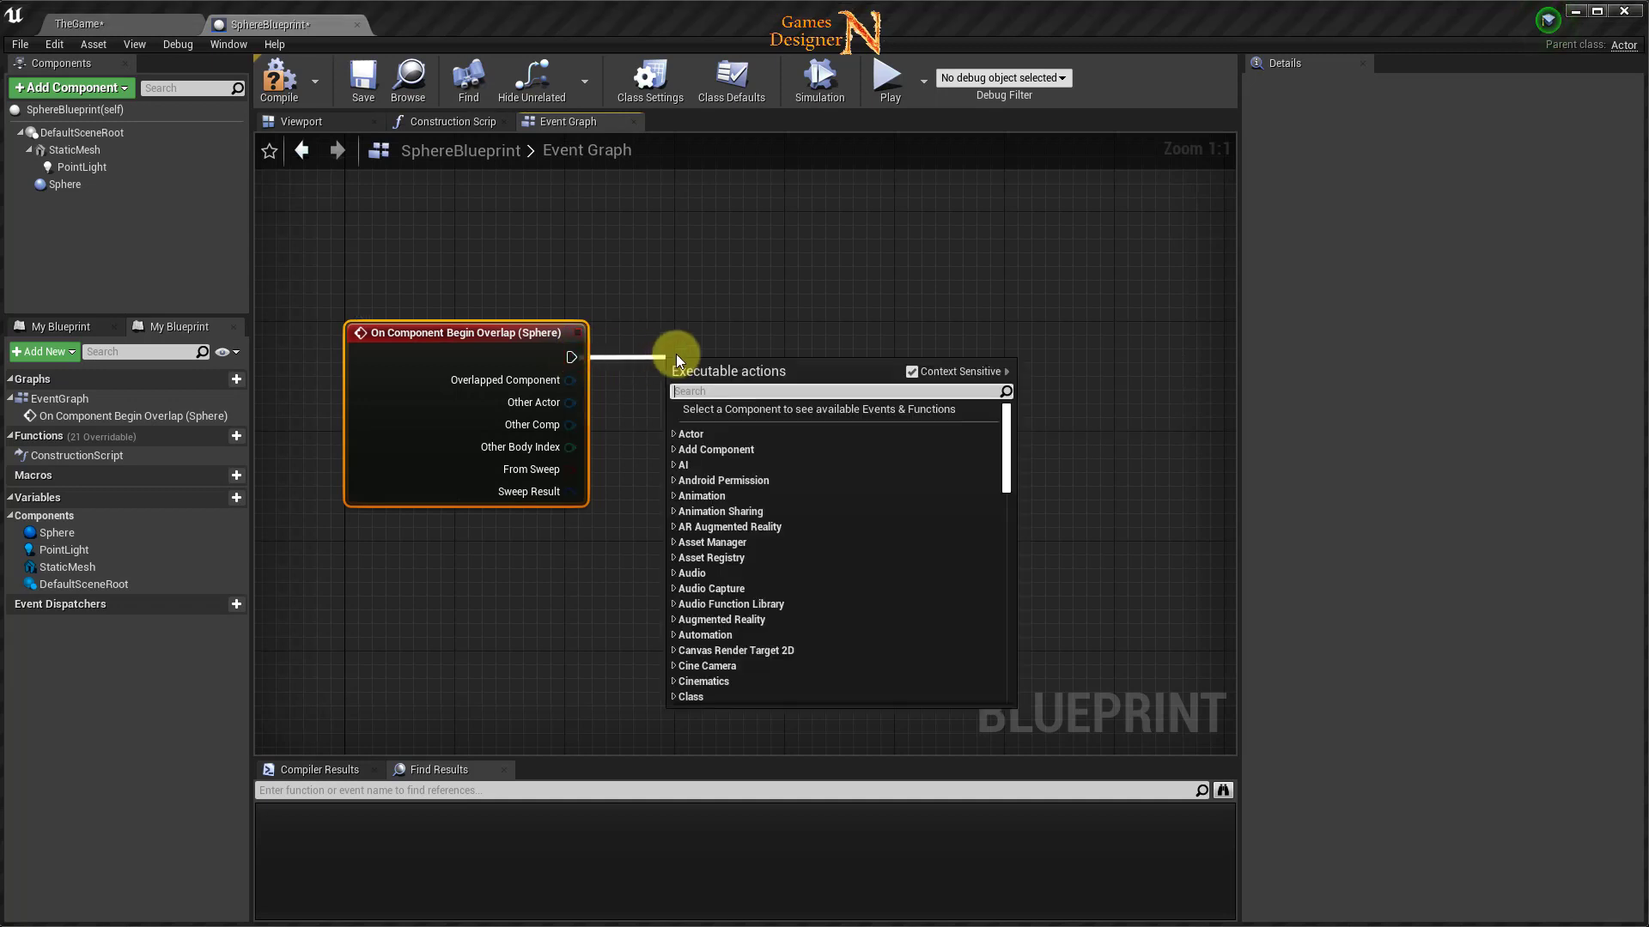
pyautogui.write('cast to ')
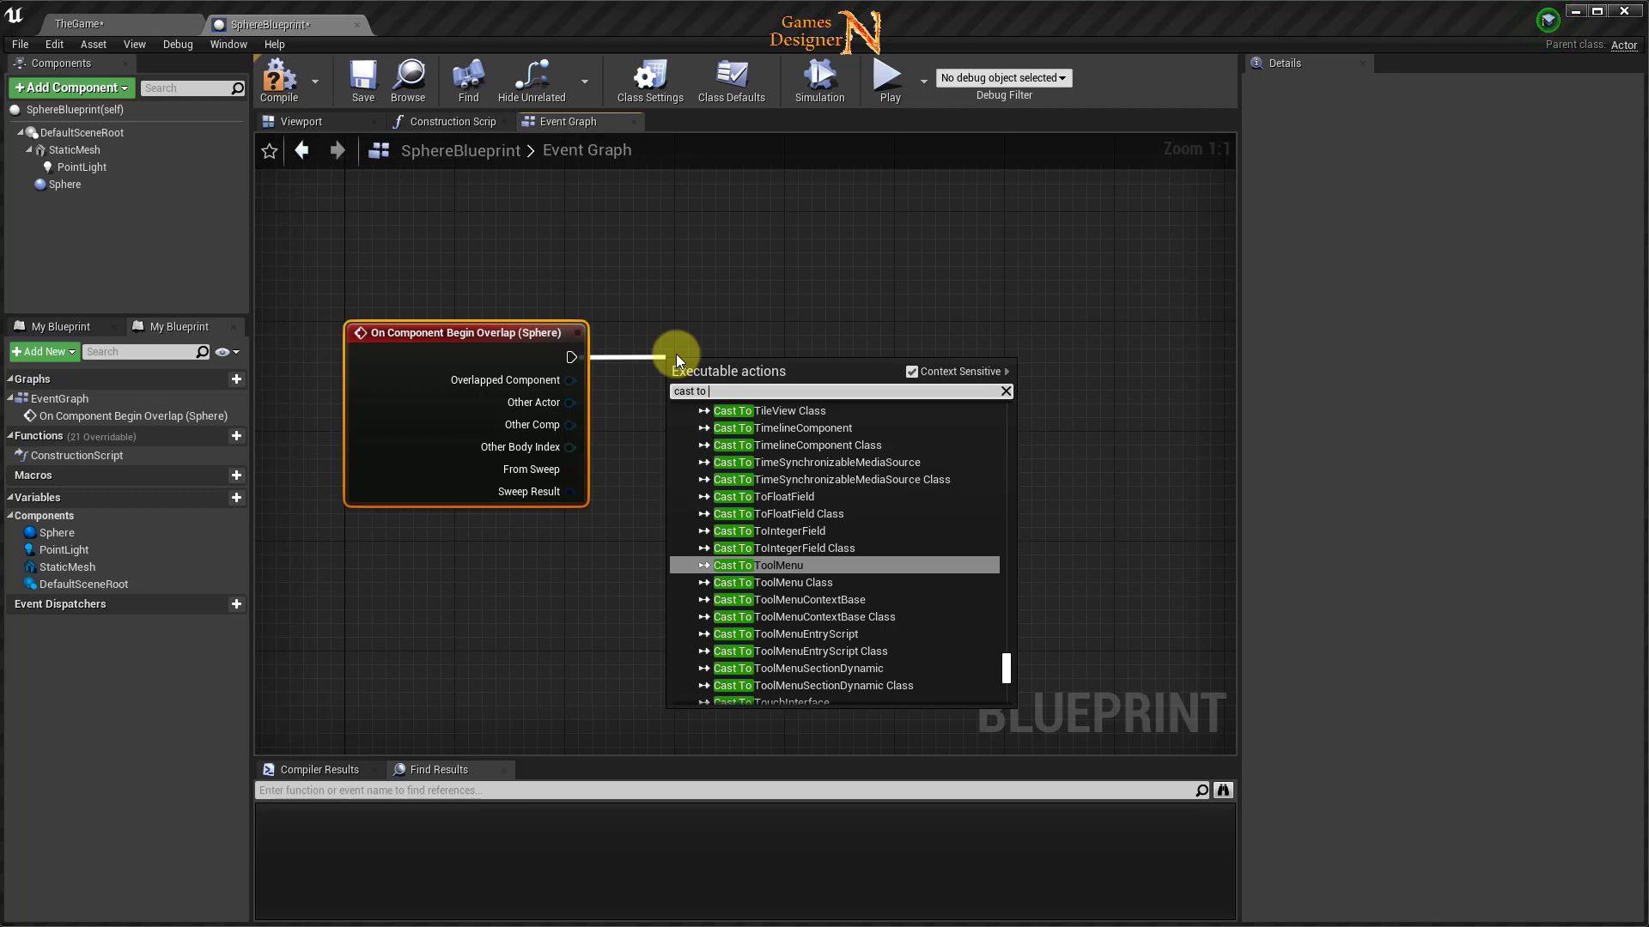
pyautogui.write('blu')
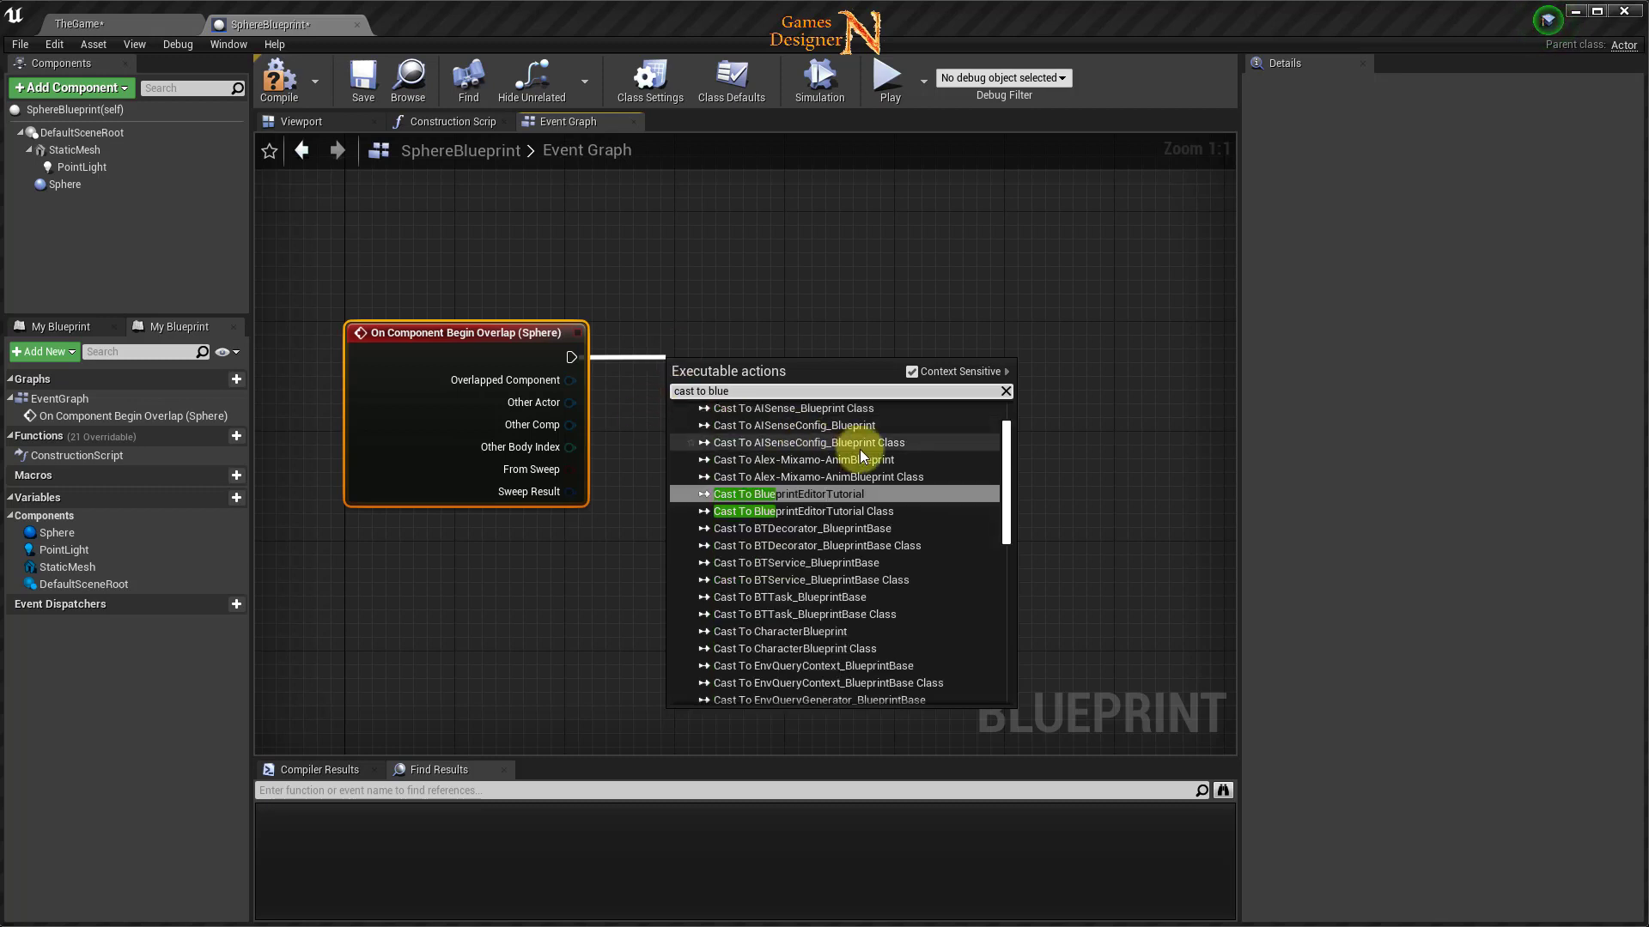
pyautogui.write('e')
# Cast Other Actor to CharacterBlueprint and add Get Controller on the cast character.
pyautogui.click(779, 631)
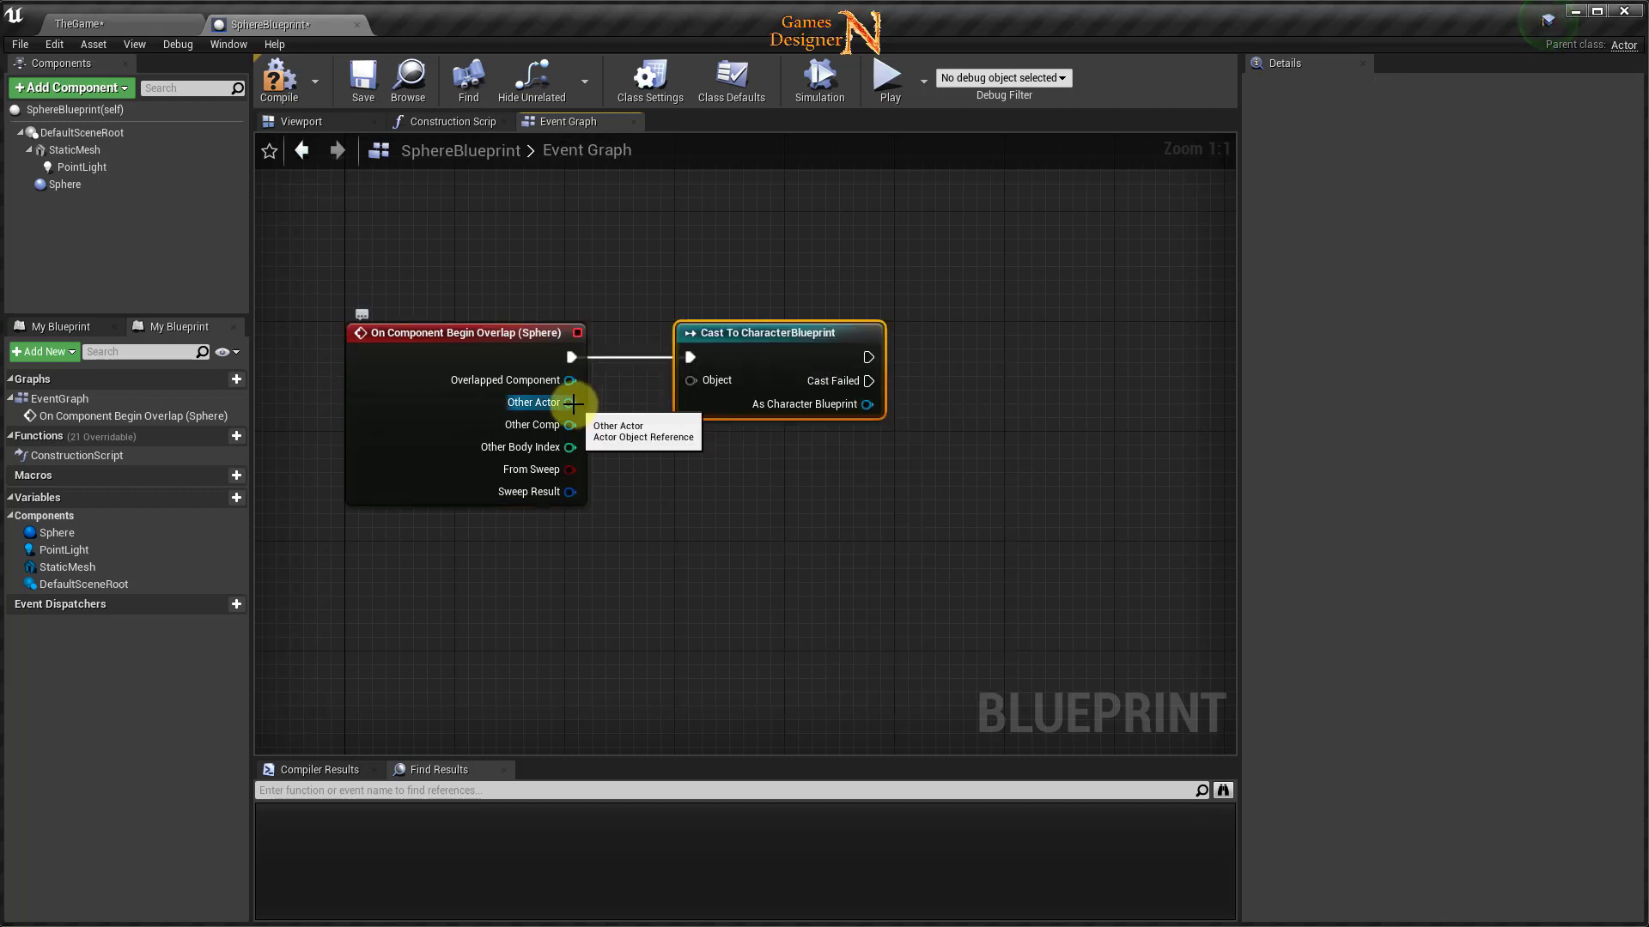
pyautogui.moveTo(569, 402); pyautogui.dragTo(688, 380)
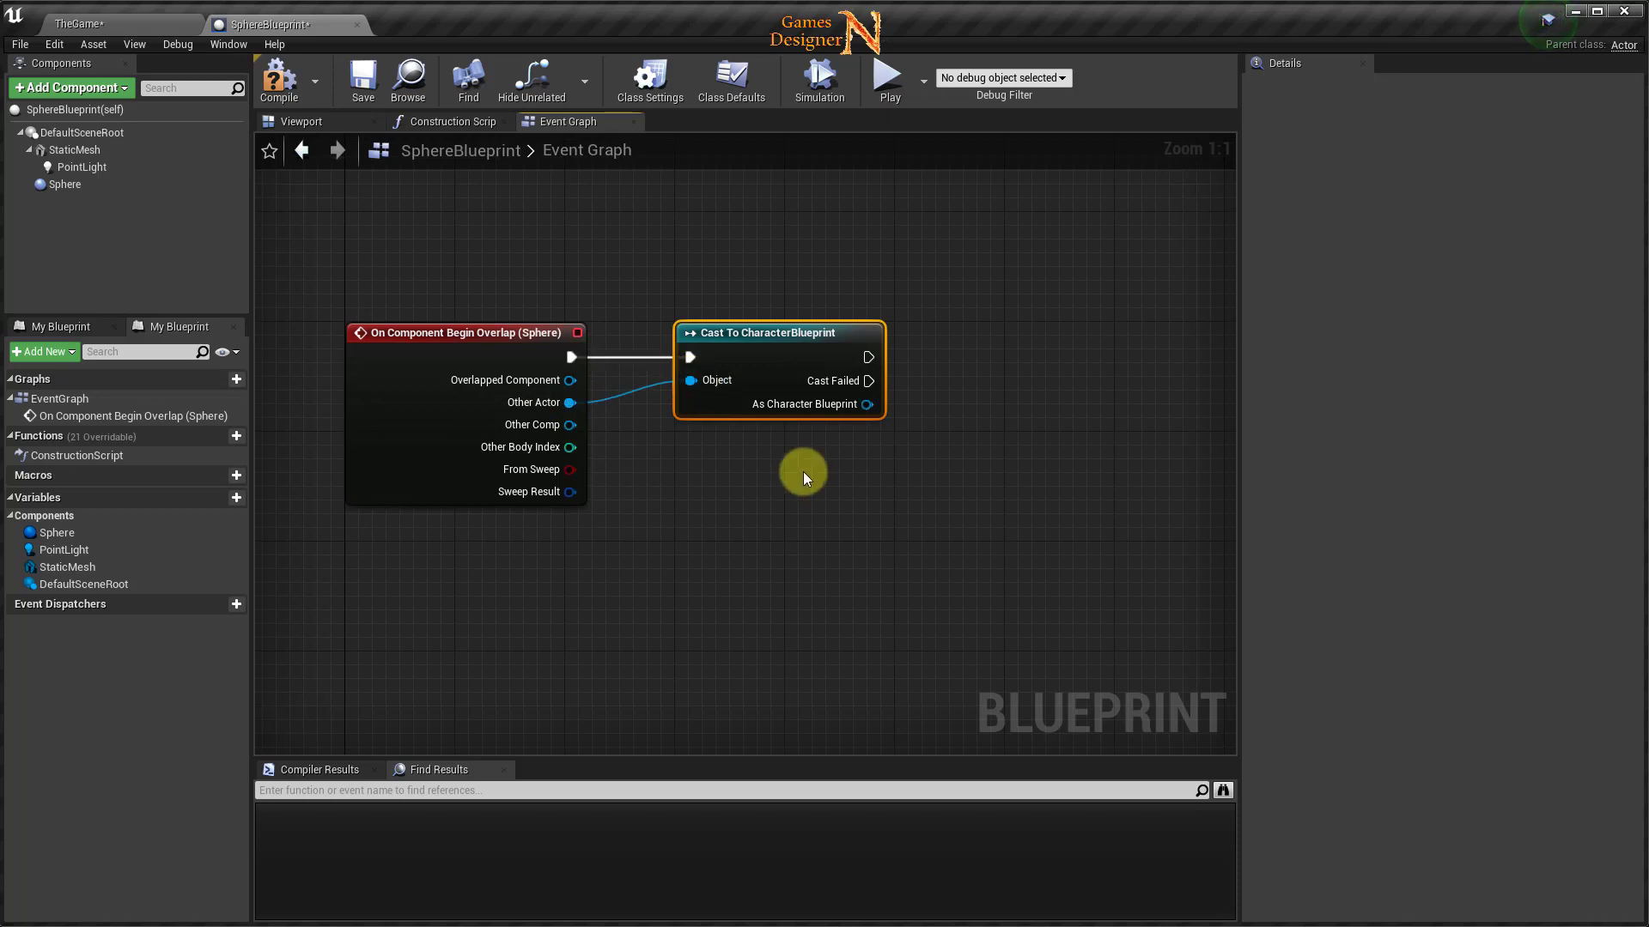
pyautogui.moveTo(833, 474); pyautogui.dragTo(721, 462, button='right')
pyautogui.moveTo(755, 392); pyautogui.dragTo(816, 395)
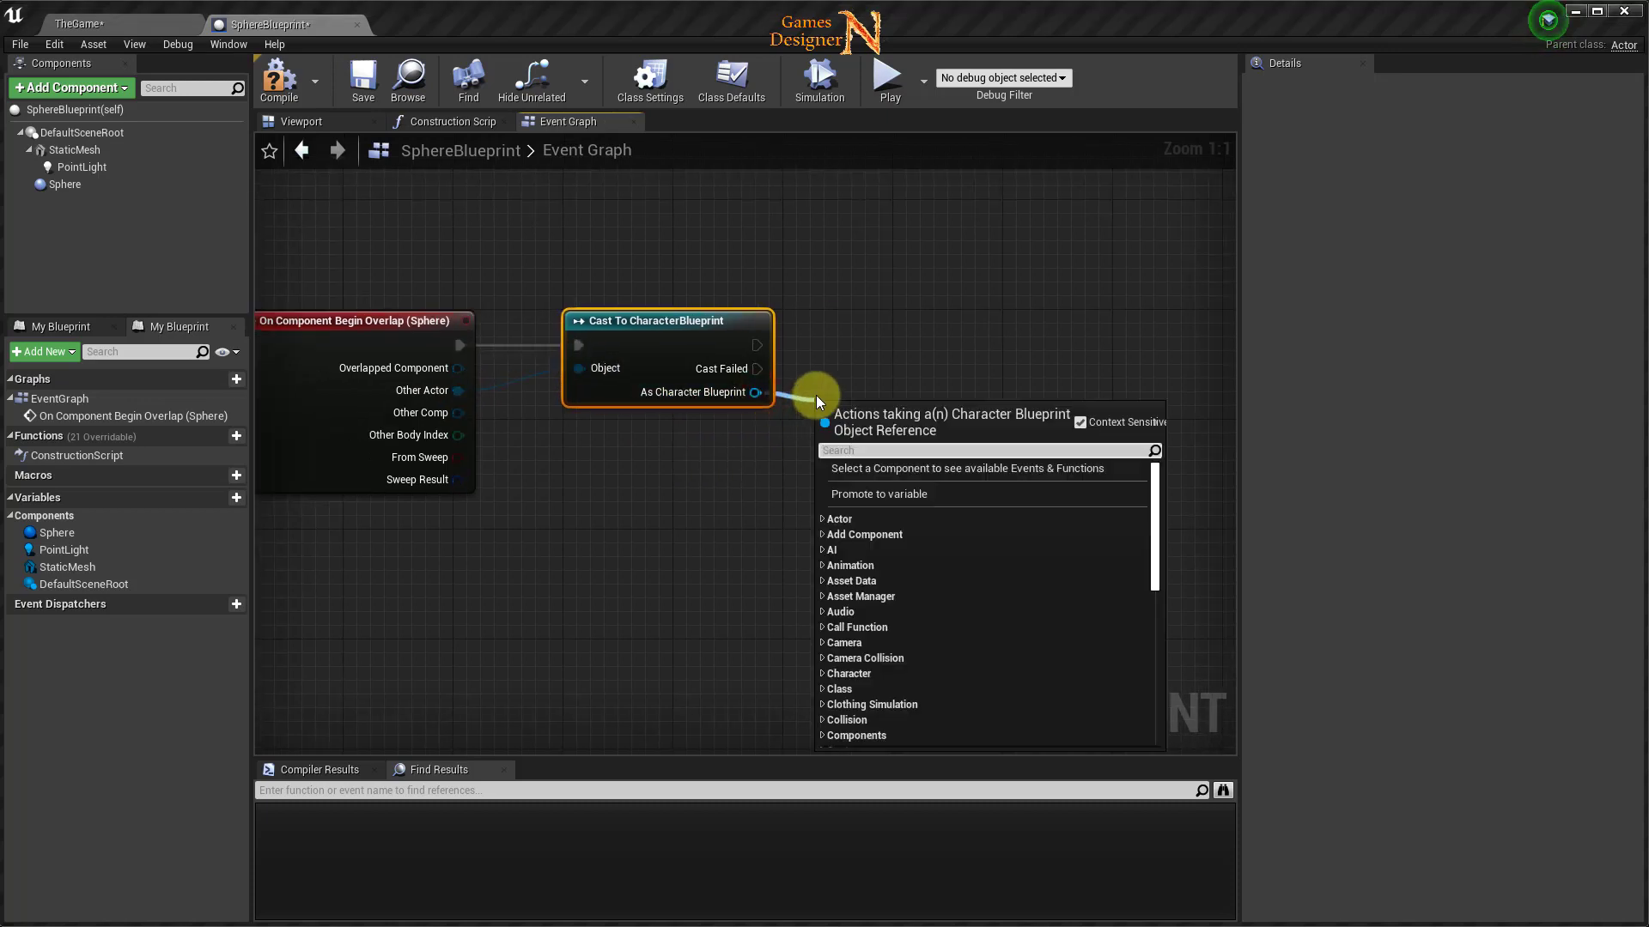
pyautogui.write('get c')
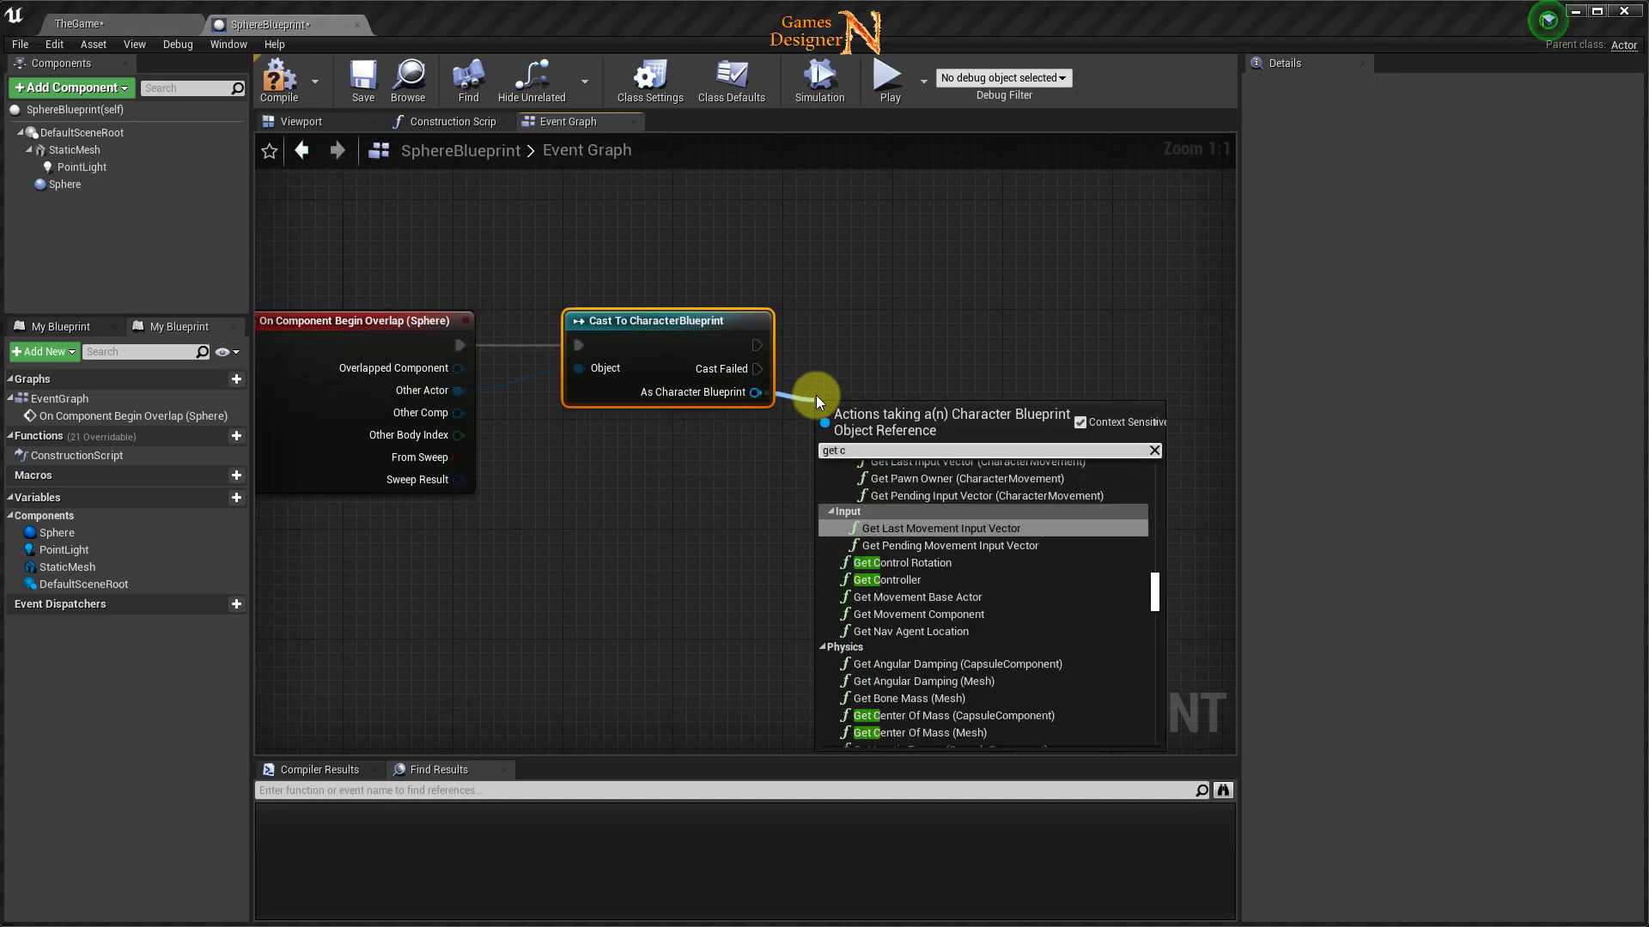
pyautogui.write('ontr')
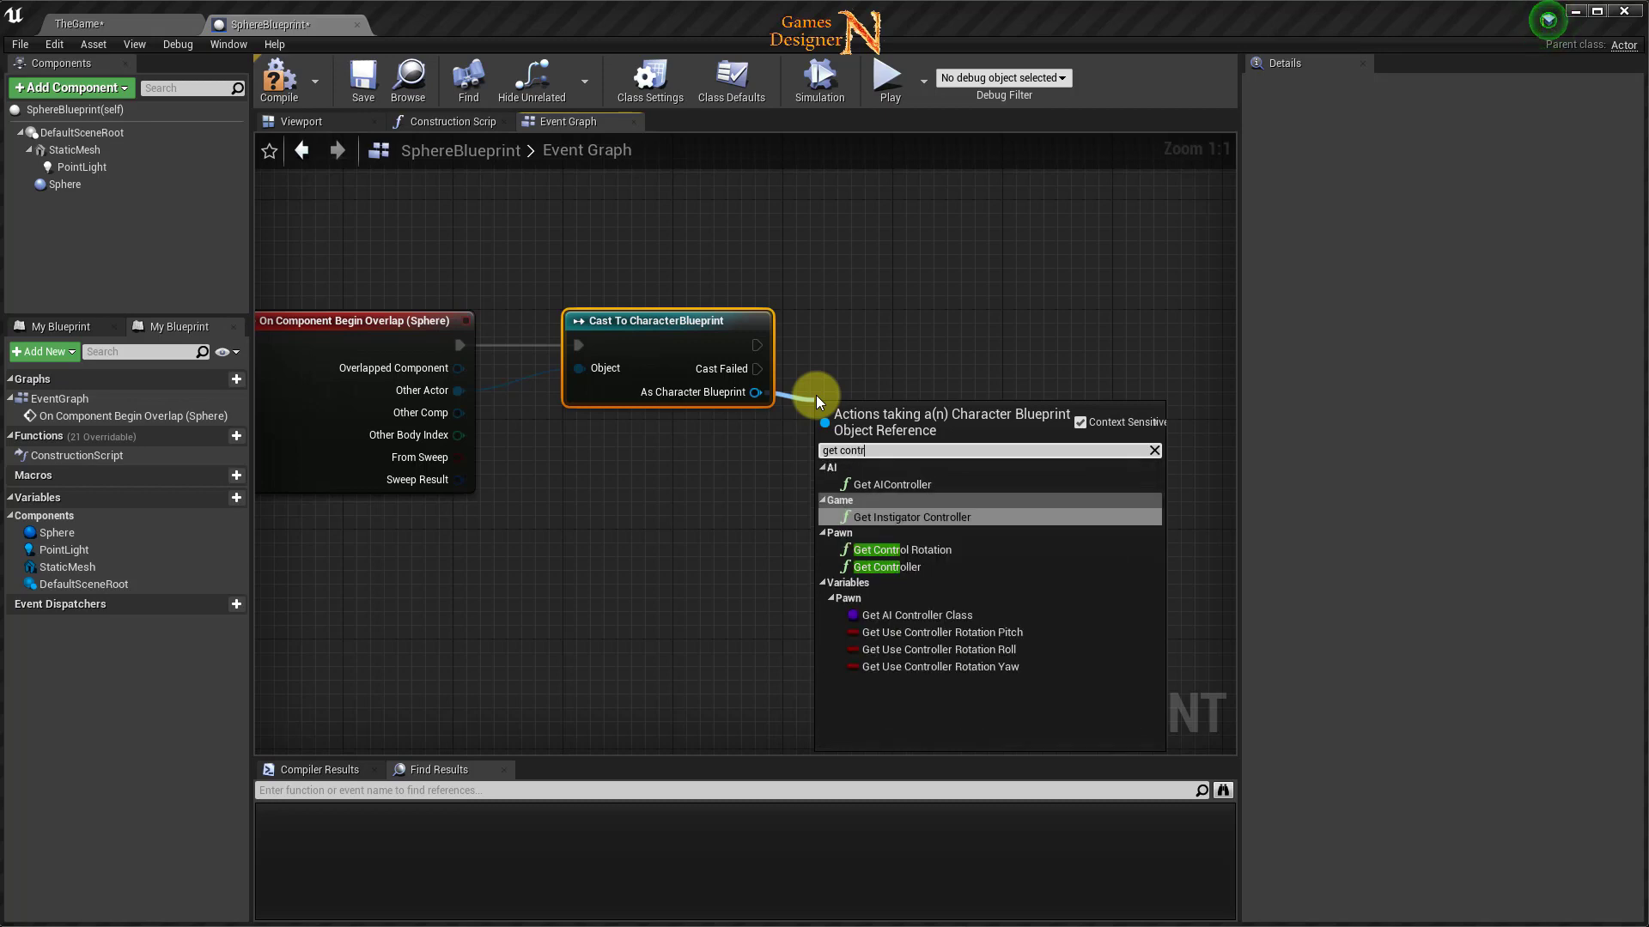
pyautogui.click(906, 567)
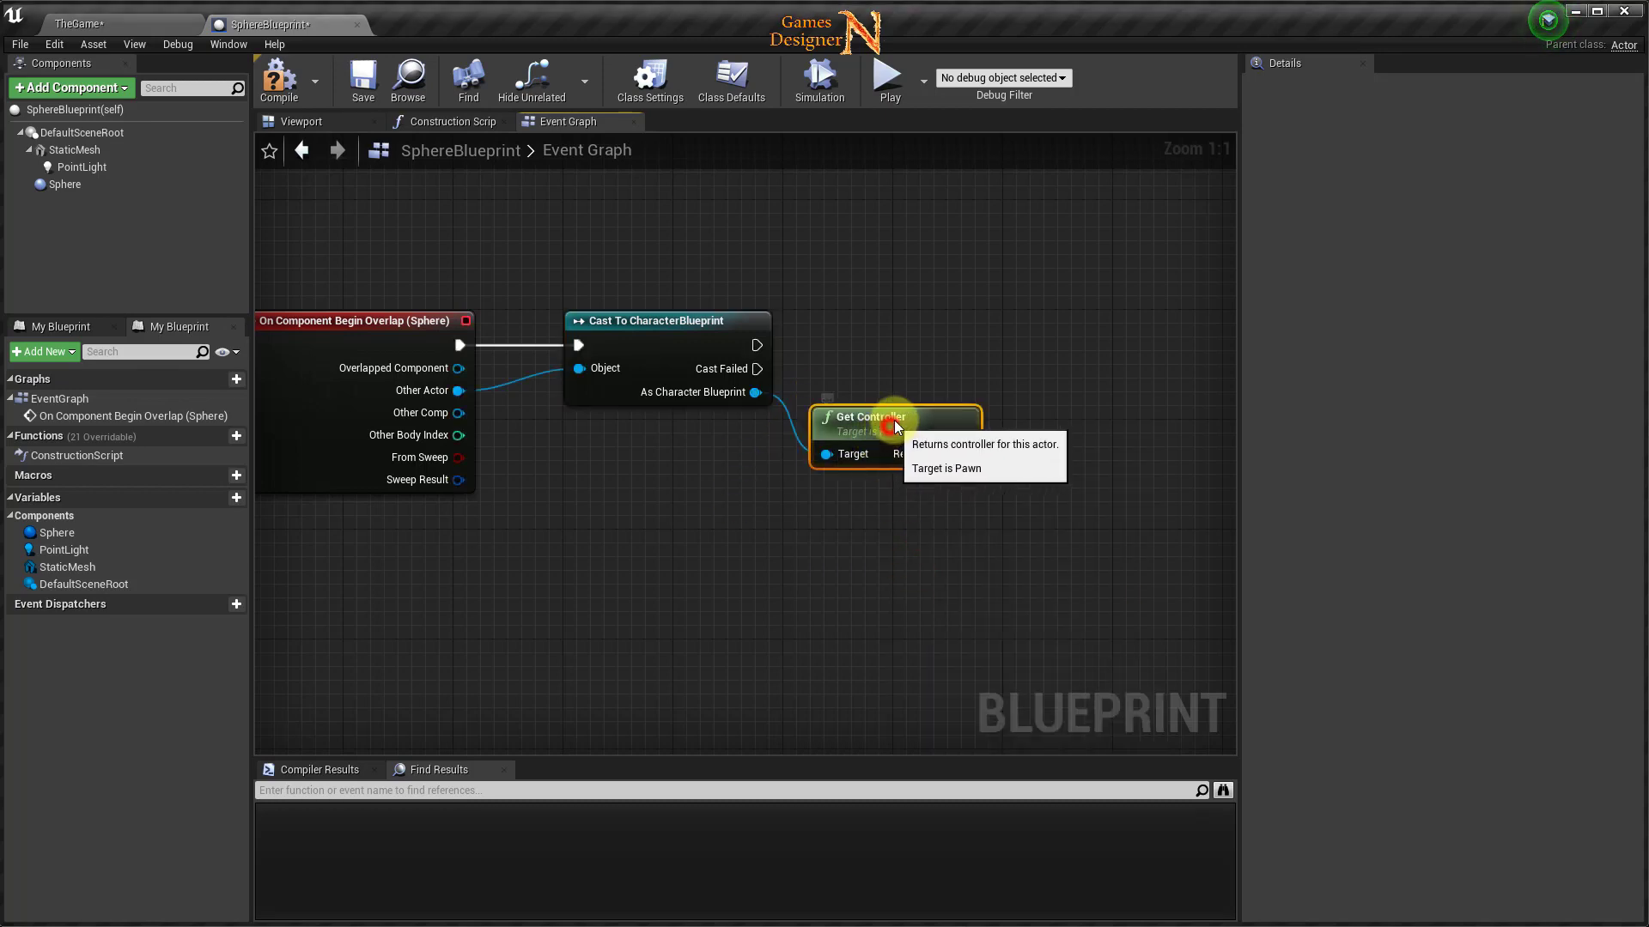
pyautogui.moveTo(909, 525); pyautogui.dragTo(828, 534, button='right')
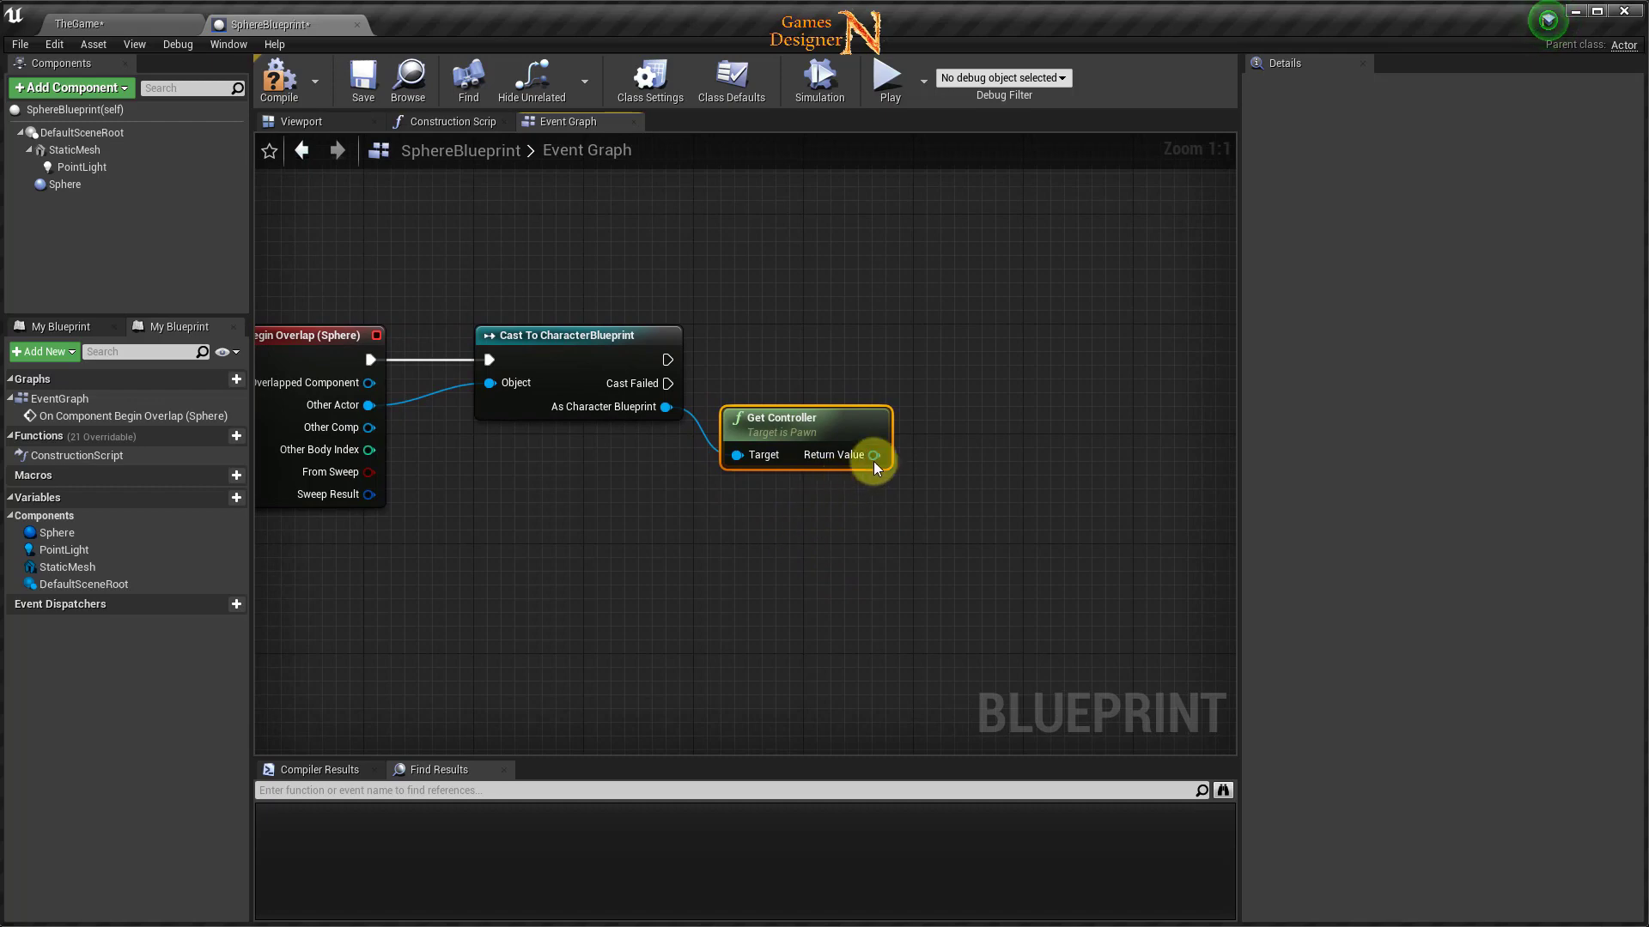
# Cast the returned controller to PlayerController and bring up that node's options.
pyautogui.moveTo(875, 458); pyautogui.dragTo(945, 453)
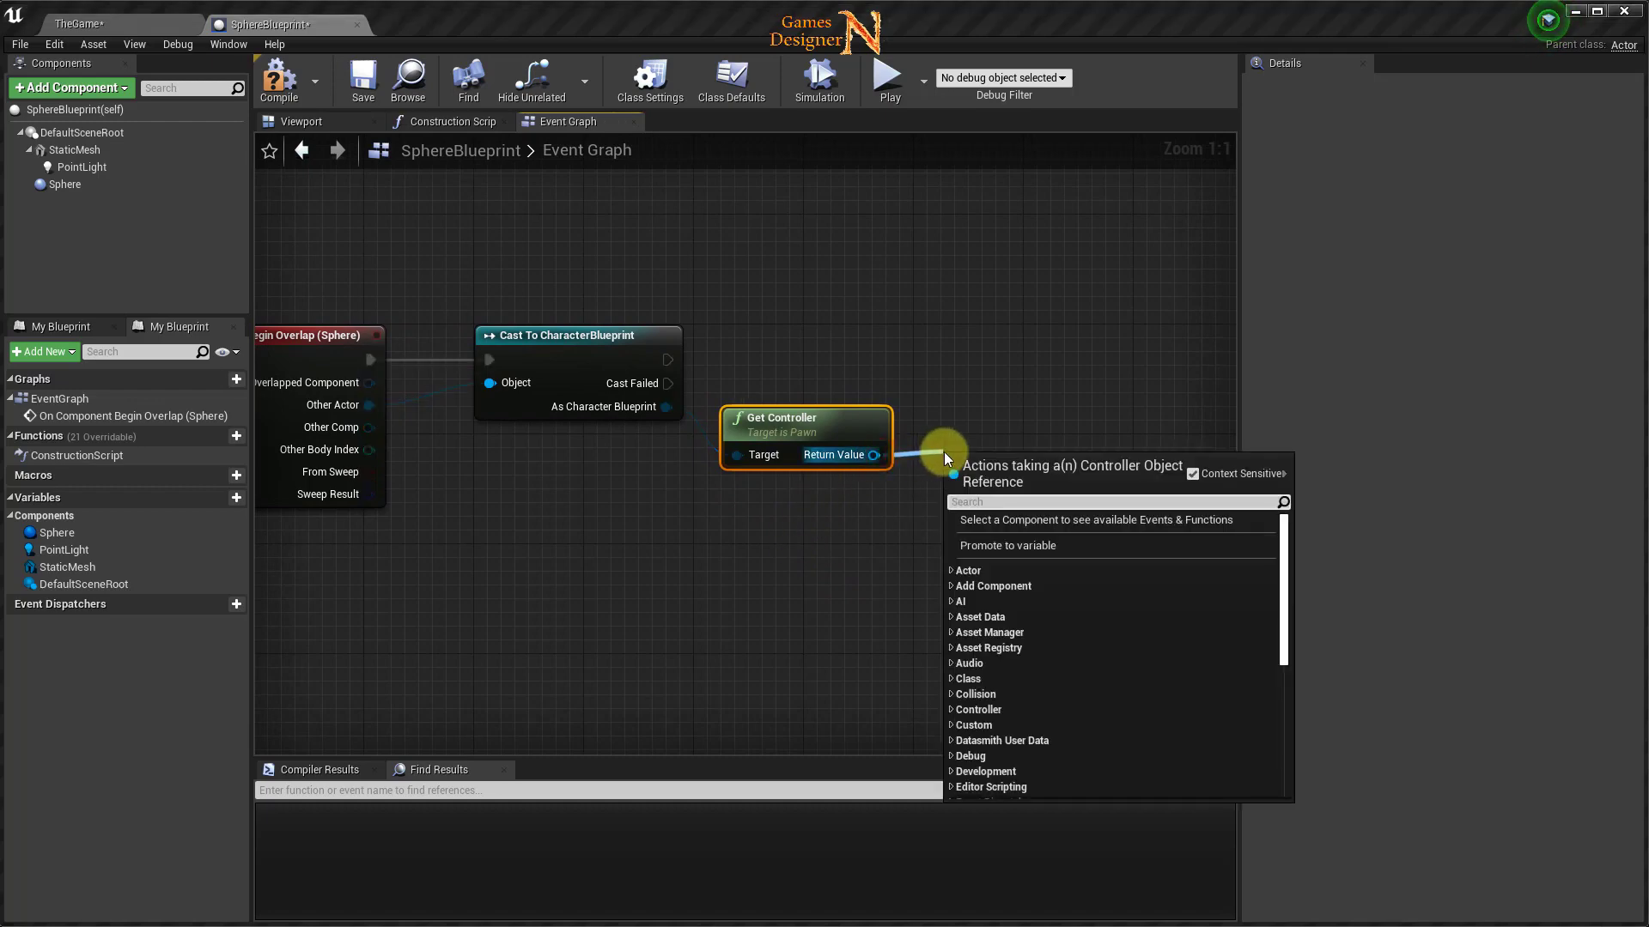
pyautogui.write('cast to ')
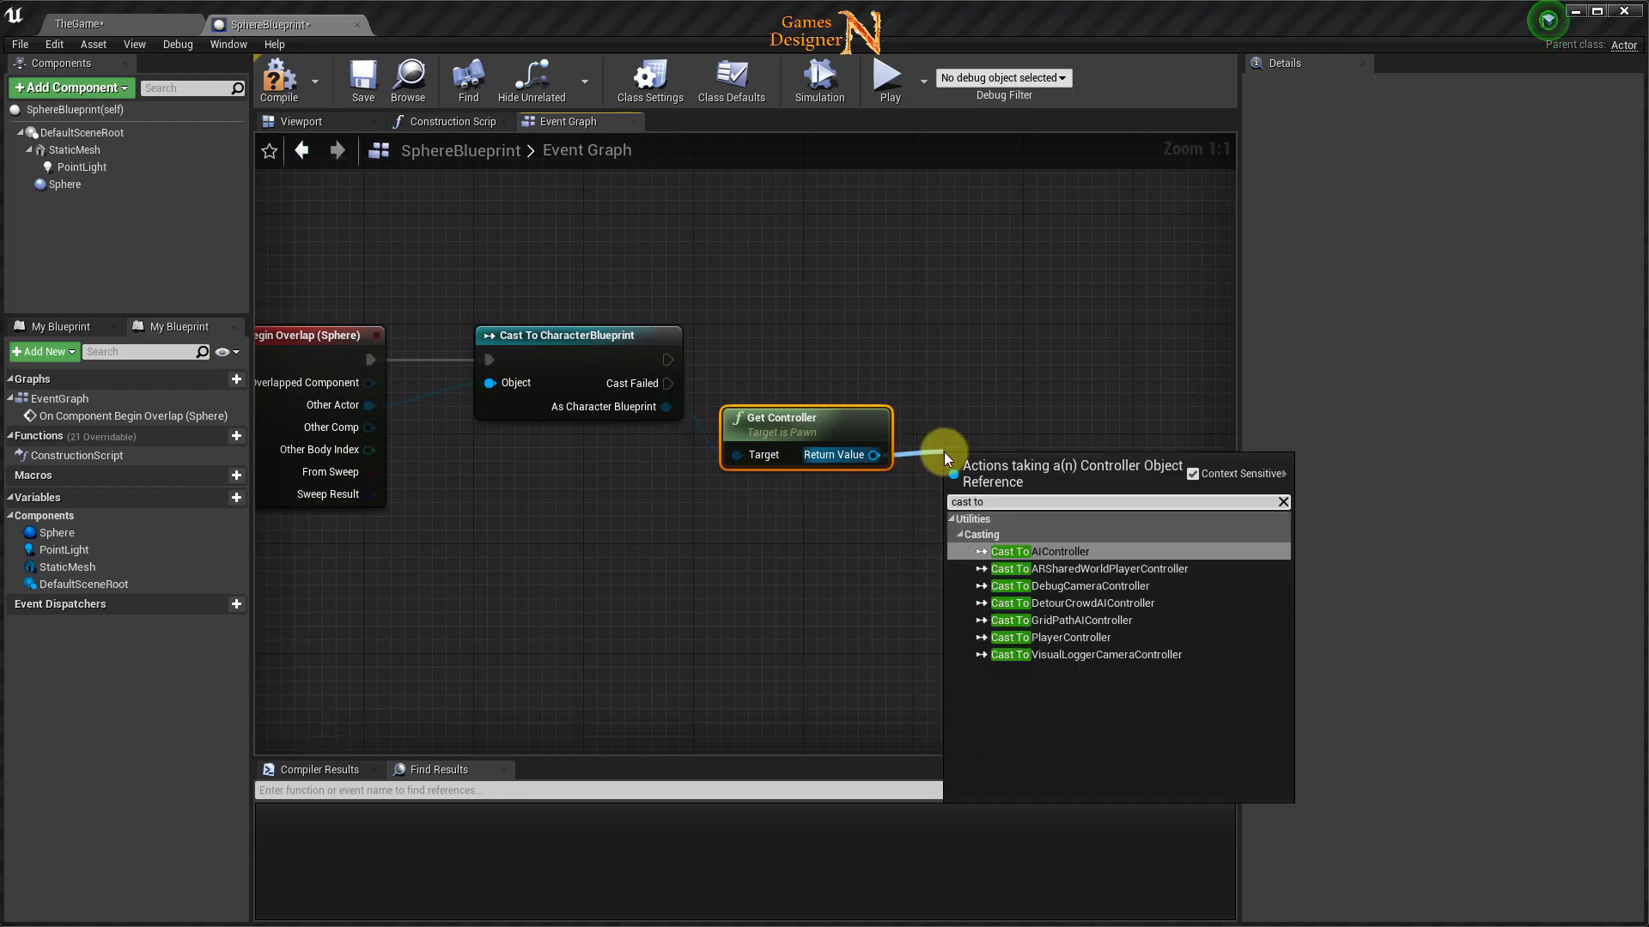
pyautogui.write('player')
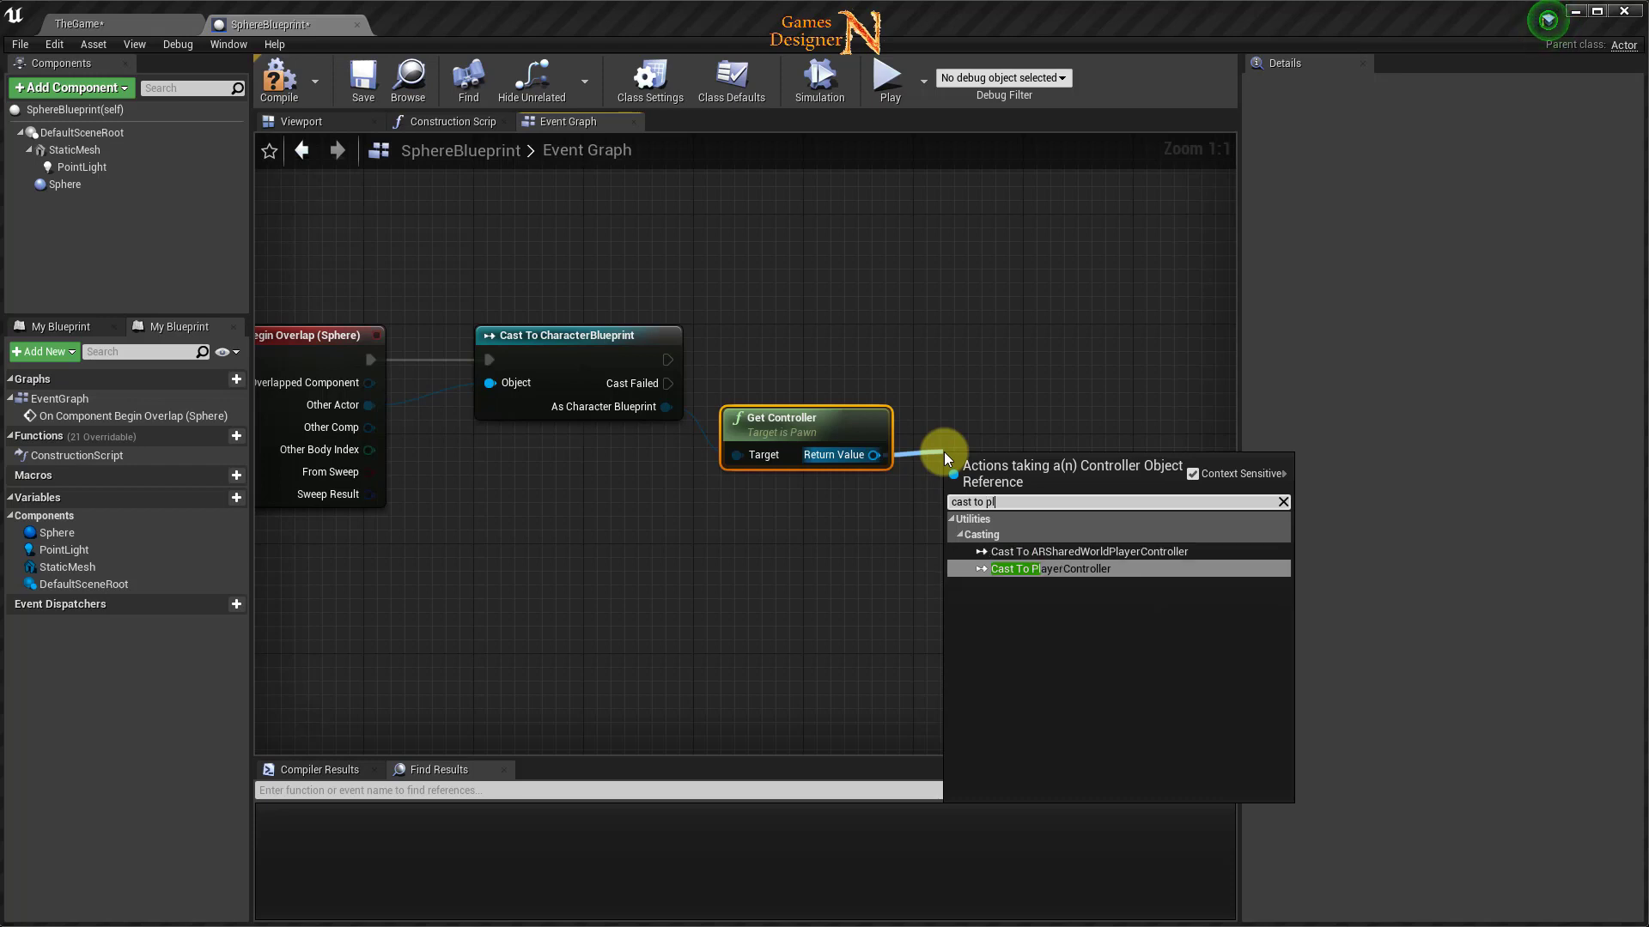
pyautogui.click(1080, 568)
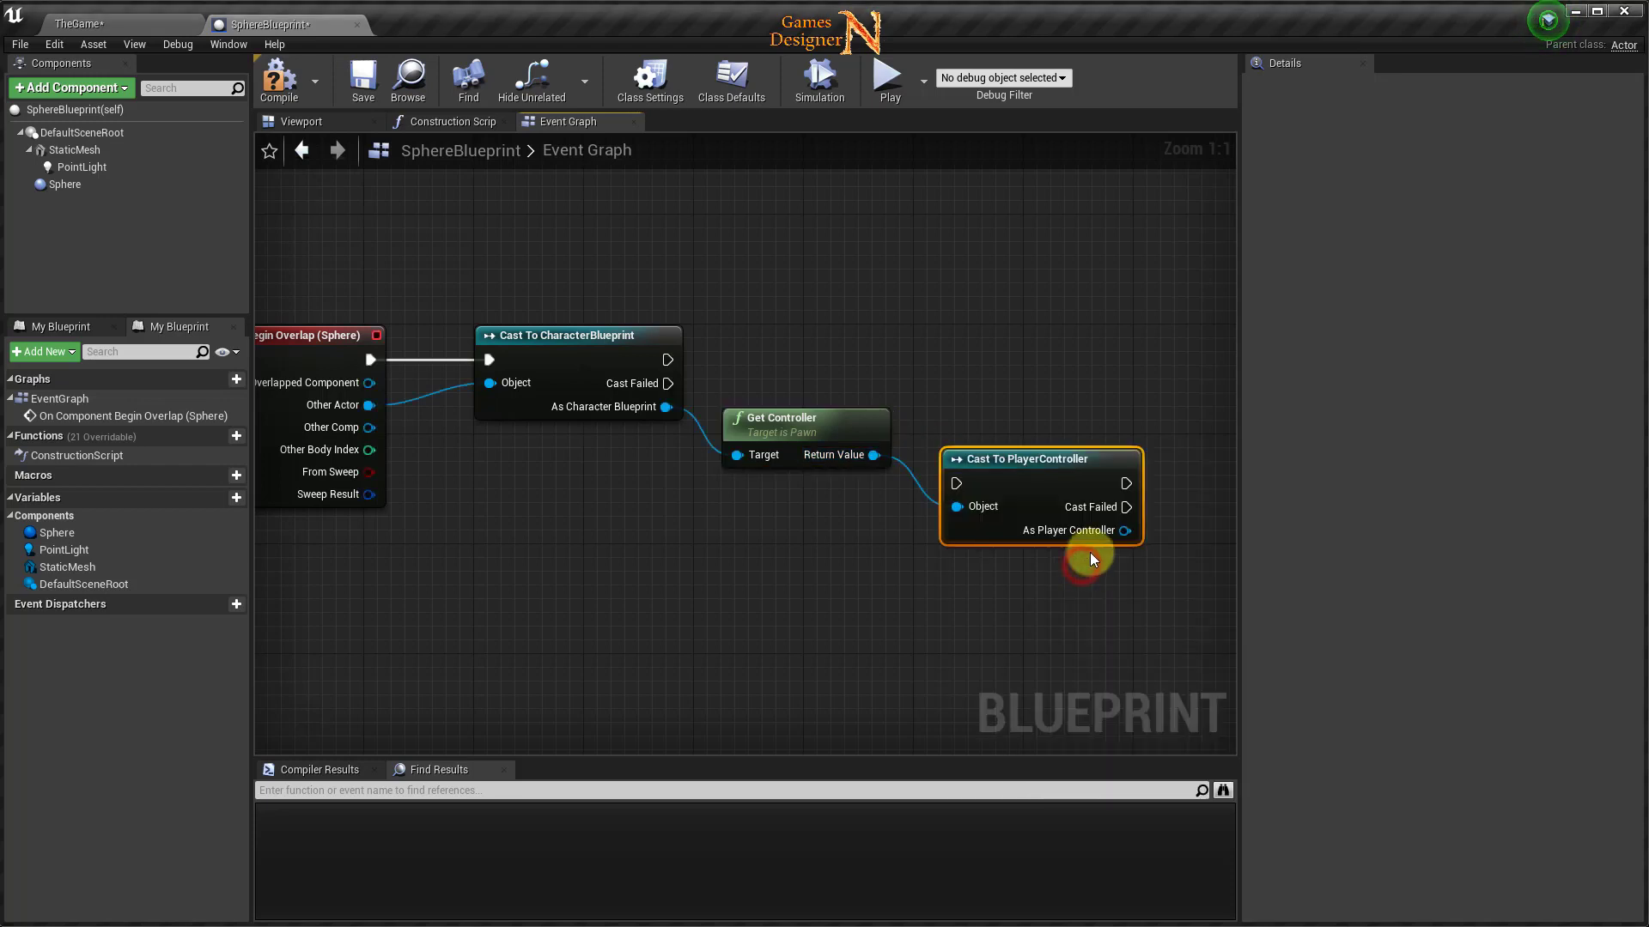
pyautogui.moveTo(1041, 440); pyautogui.dragTo(1015, 413)
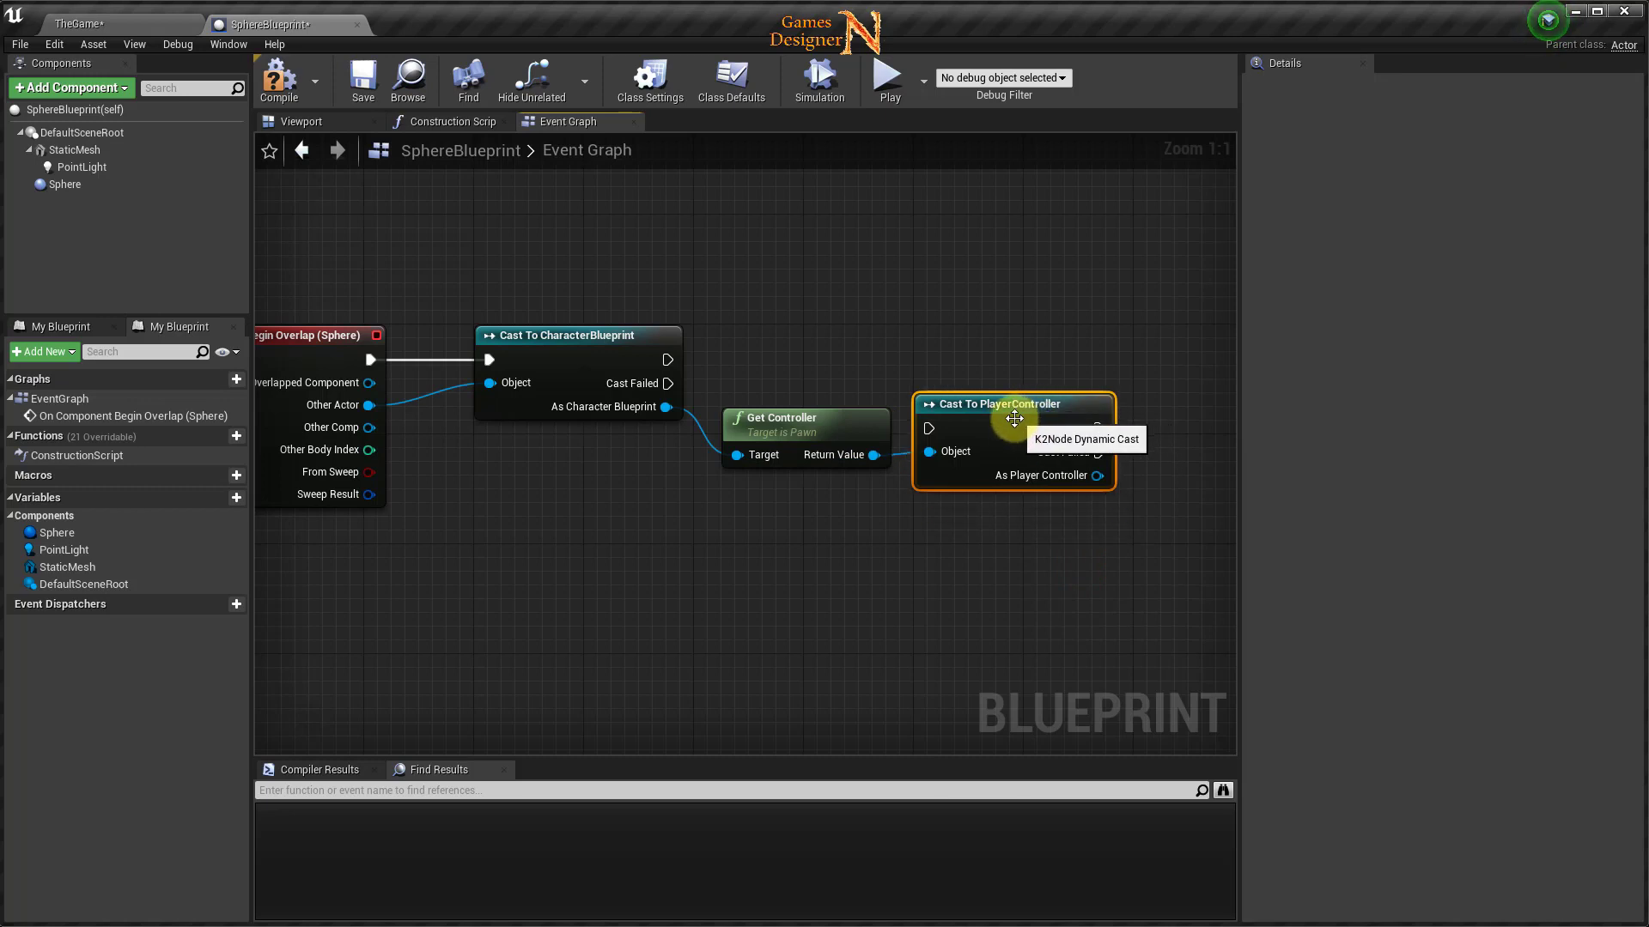
pyautogui.rightClick(1009, 421)
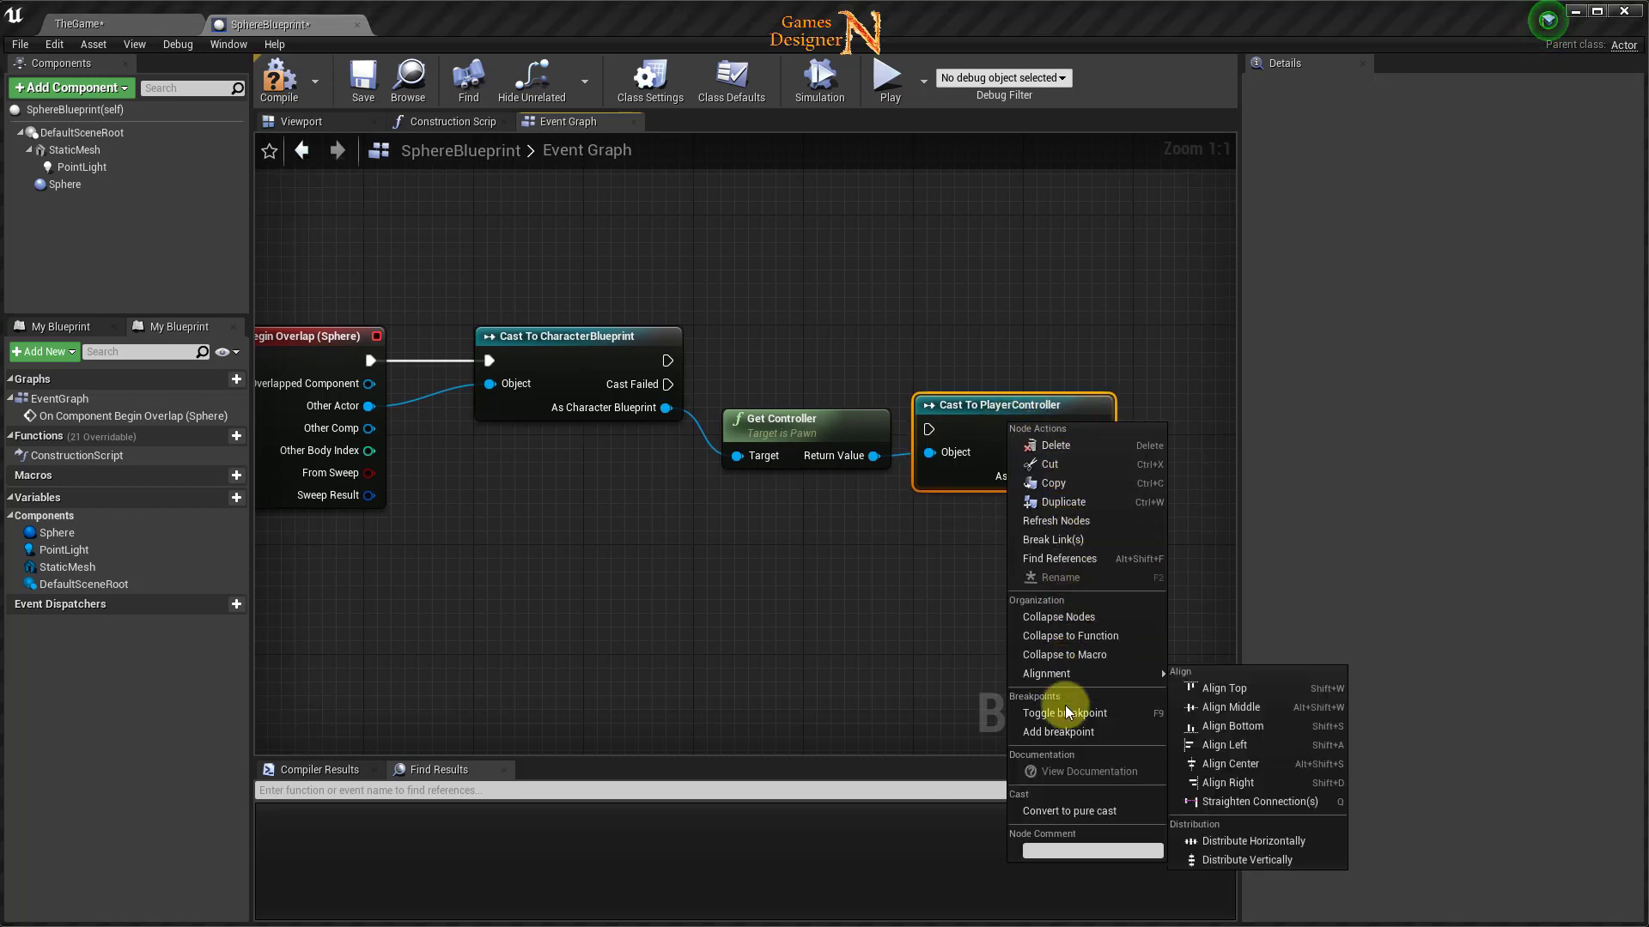
# Convert the PlayerController cast into a pure cast.
pyautogui.click(1094, 813)
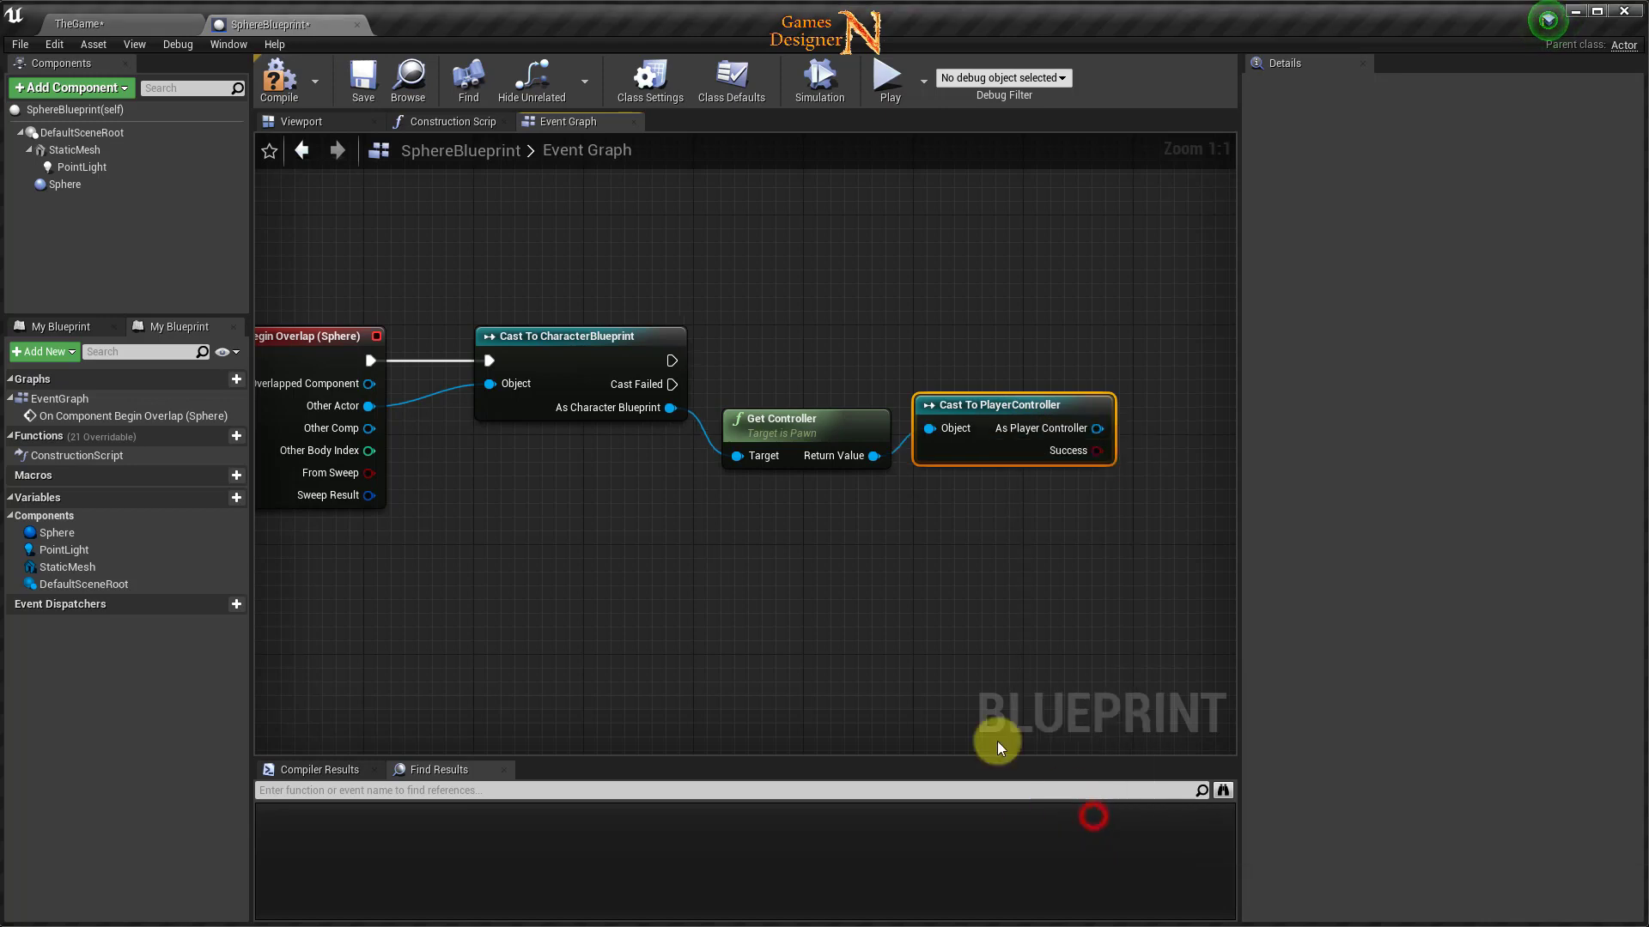
pyautogui.moveTo(997, 407); pyautogui.dragTo(983, 435)
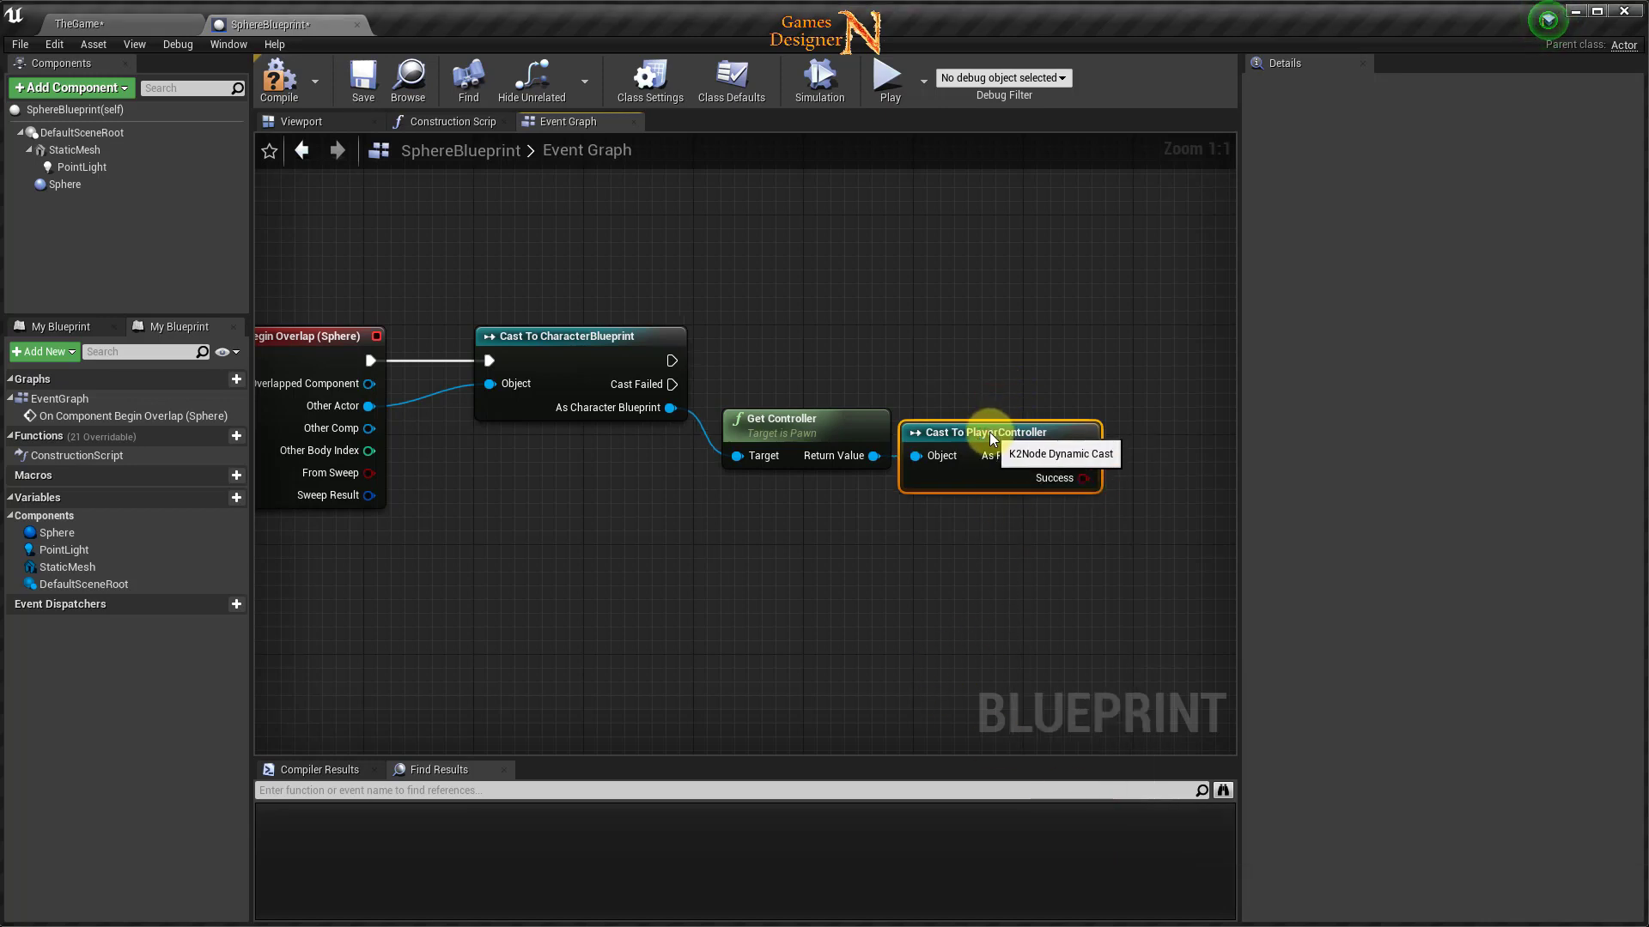
pyautogui.moveTo(892, 564)
pyautogui.mouseDown(button='right')
pyautogui.moveTo(854, 569)
pyautogui.moveTo(867, 580)
pyautogui.mouseUp(button='right')
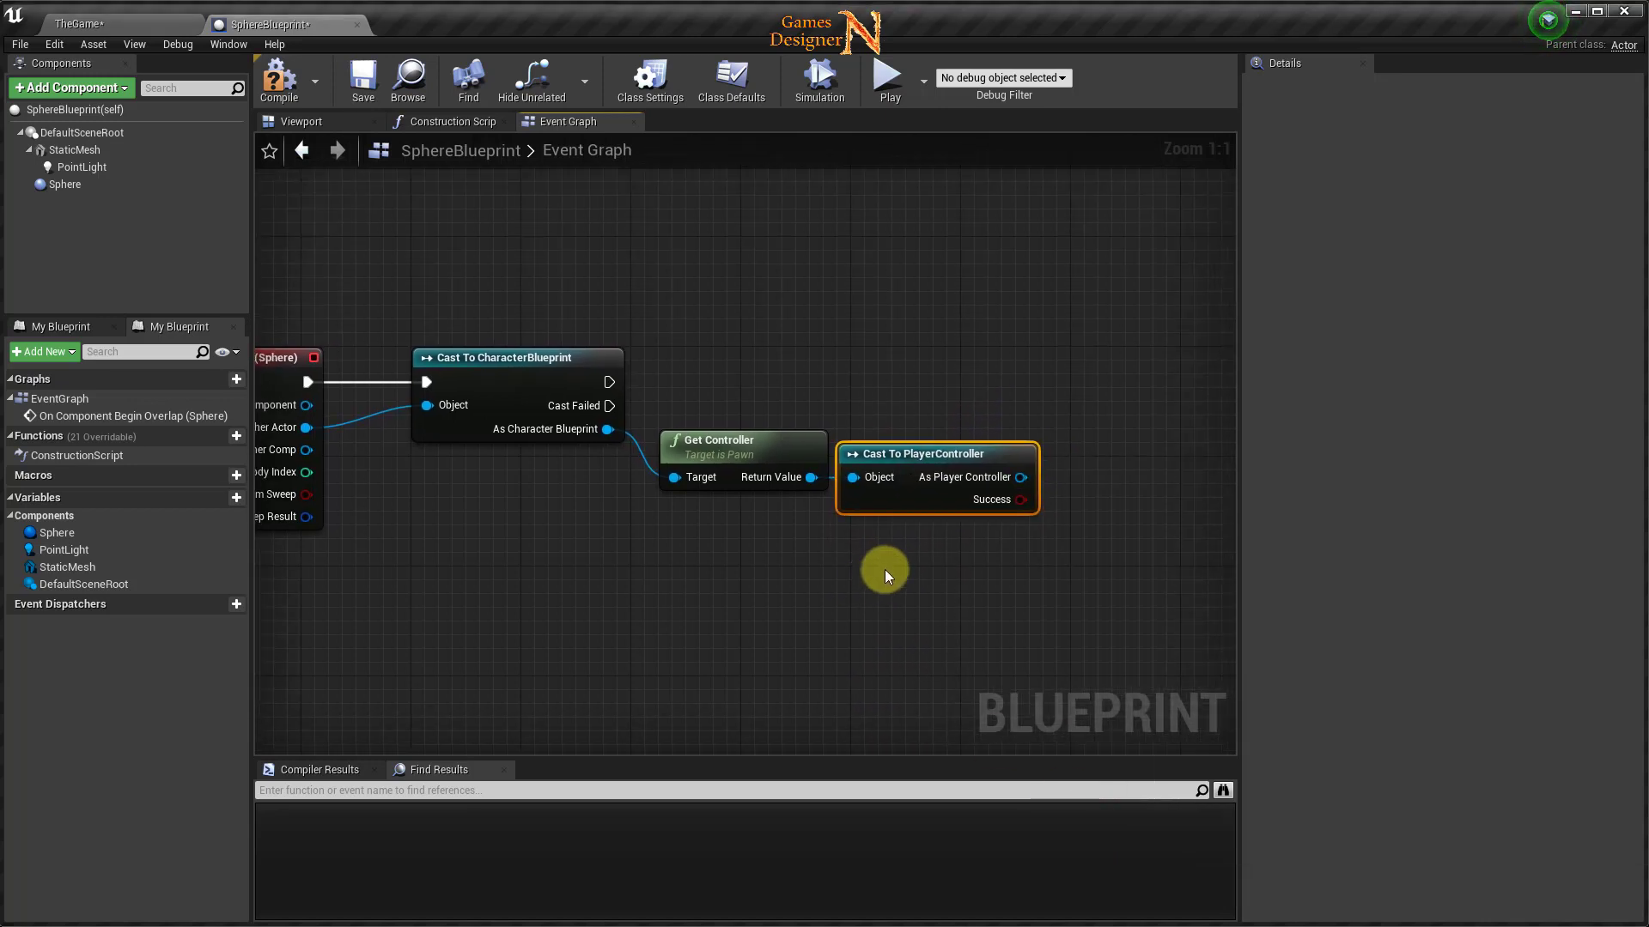
# Add Enable Input after the character cast, fed by As Player Controller, and compile.
pyautogui.moveTo(609, 379); pyautogui.dragTo(1084, 379)
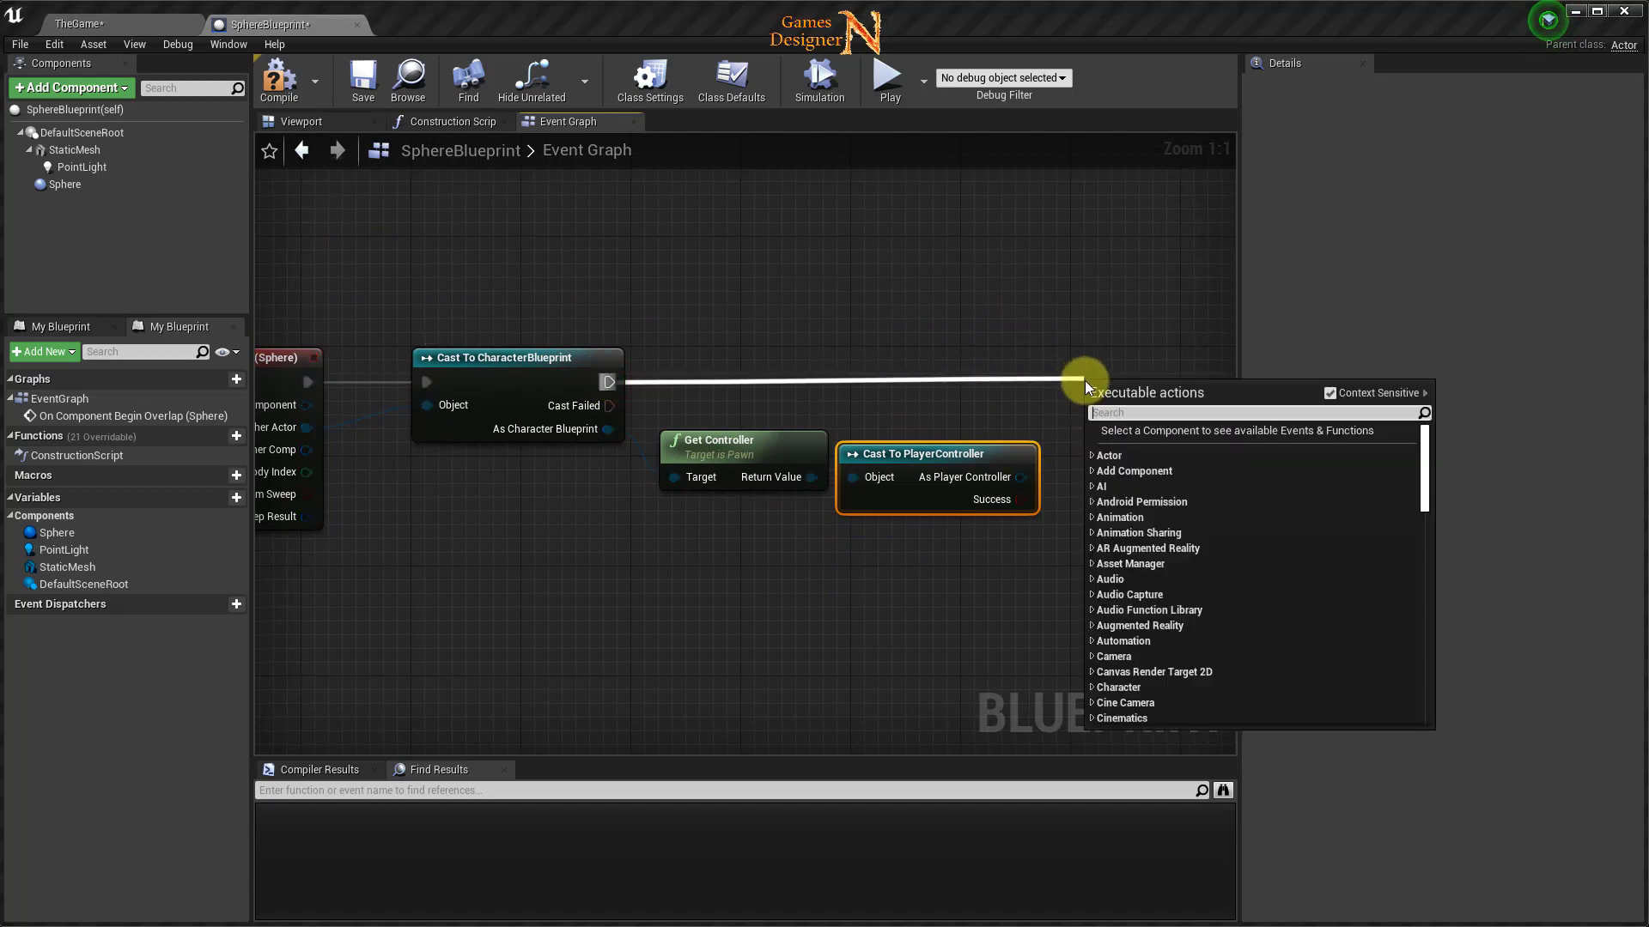
pyautogui.write('enable')
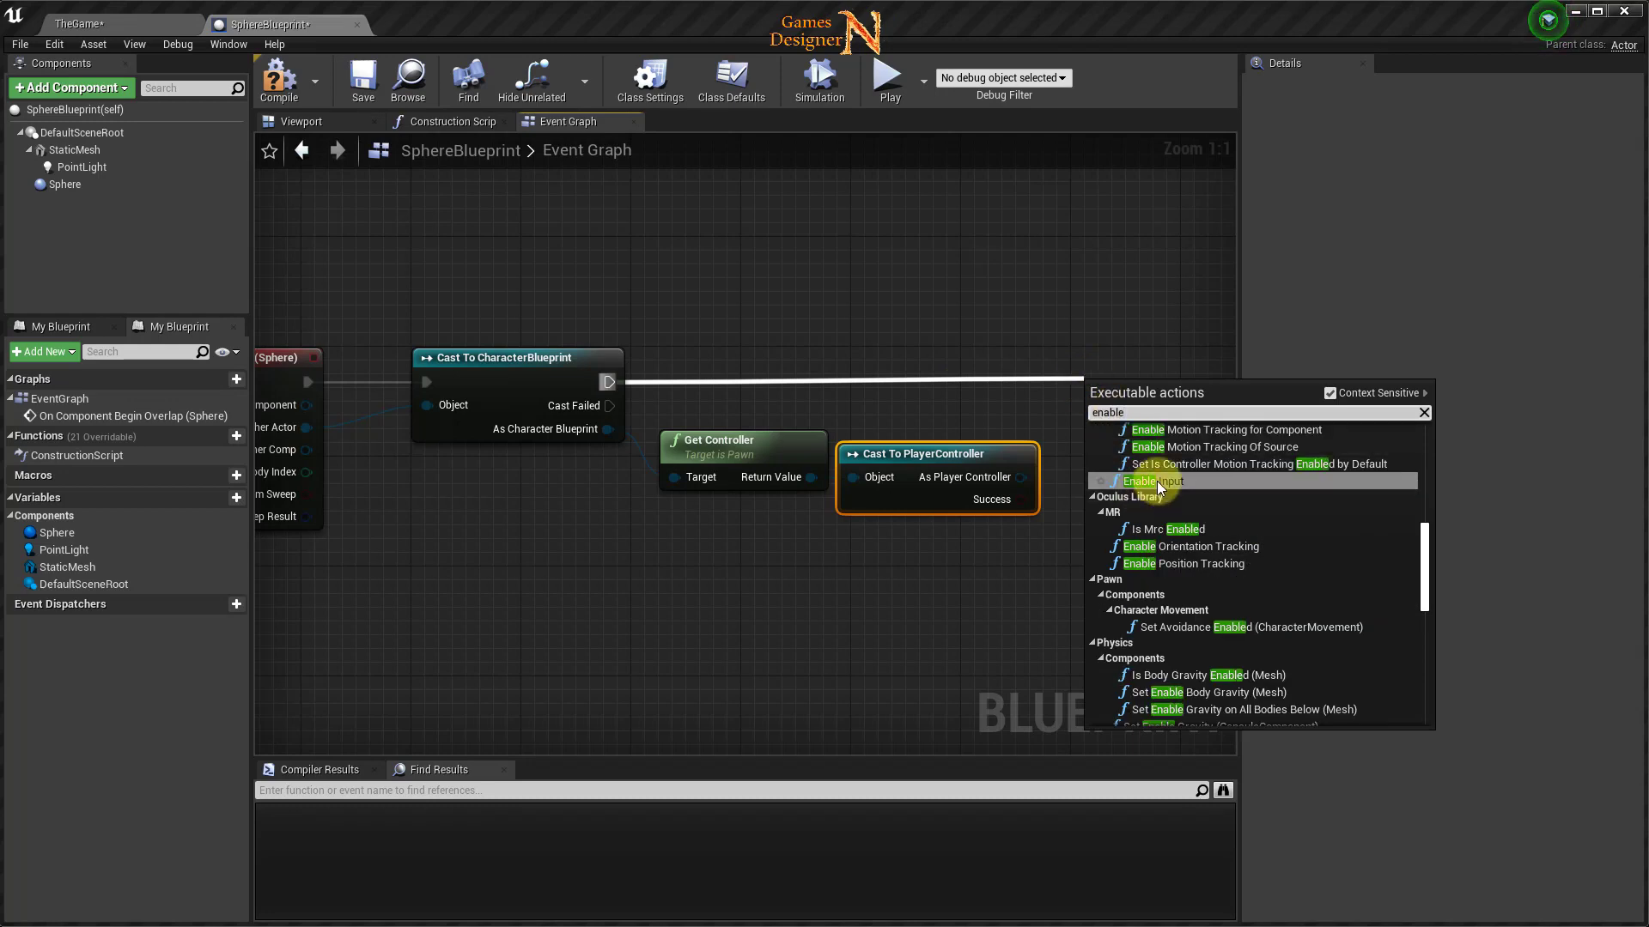
pyautogui.click(1157, 481)
pyautogui.moveTo(1161, 389); pyautogui.dragTo(1168, 359)
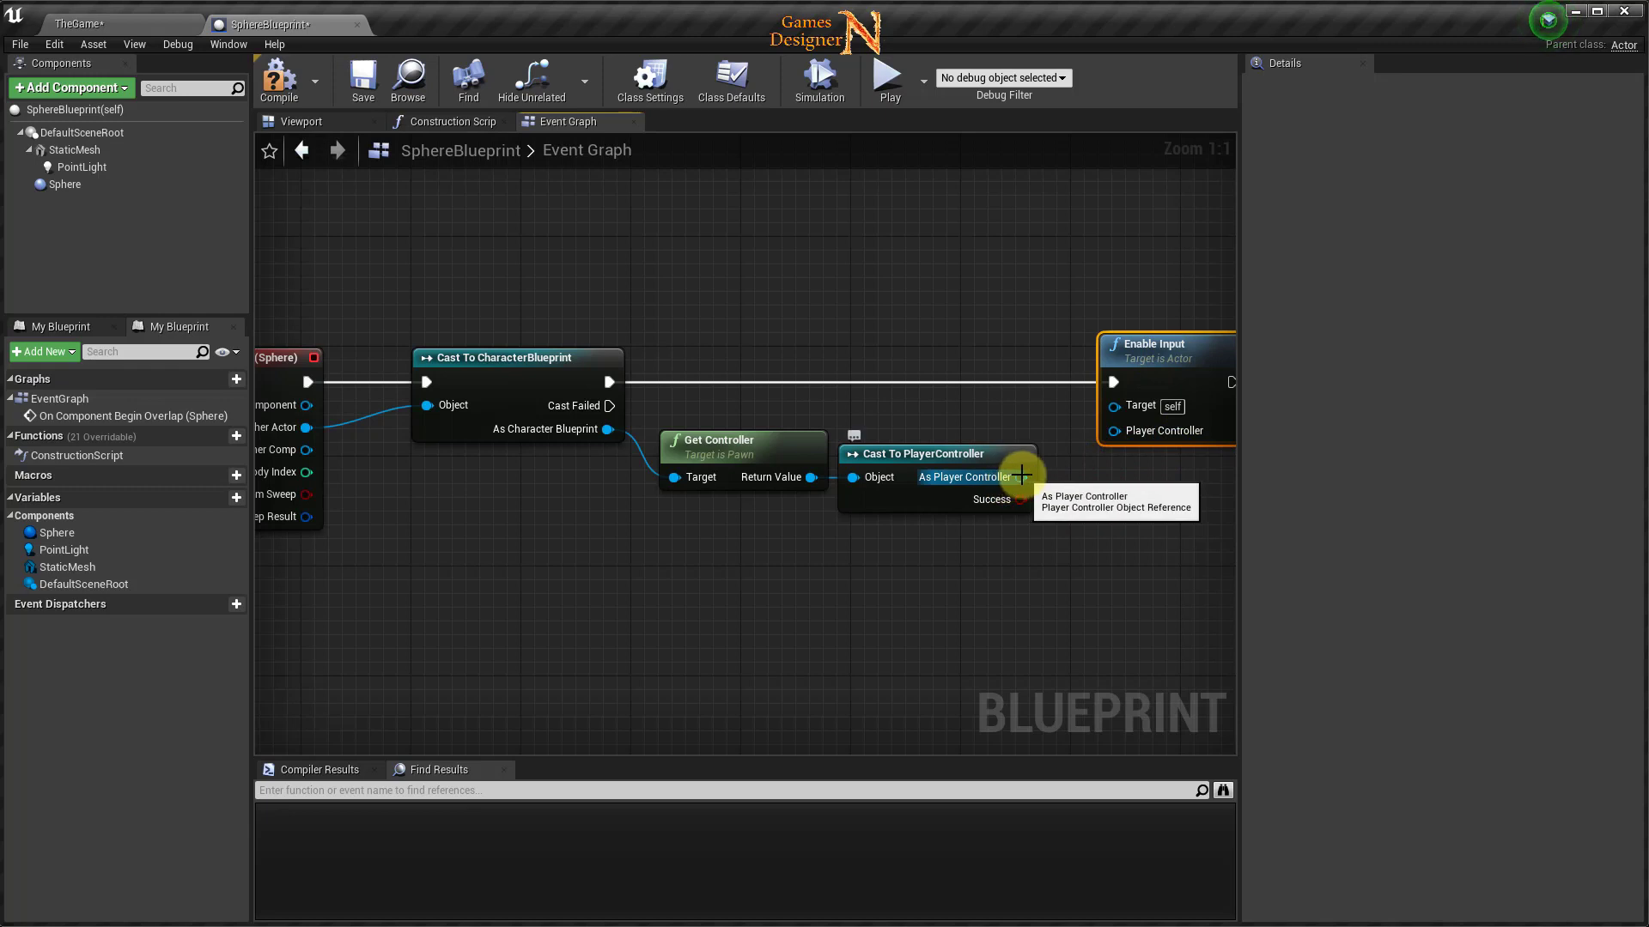
pyautogui.moveTo(1021, 478); pyautogui.dragTo(1112, 431)
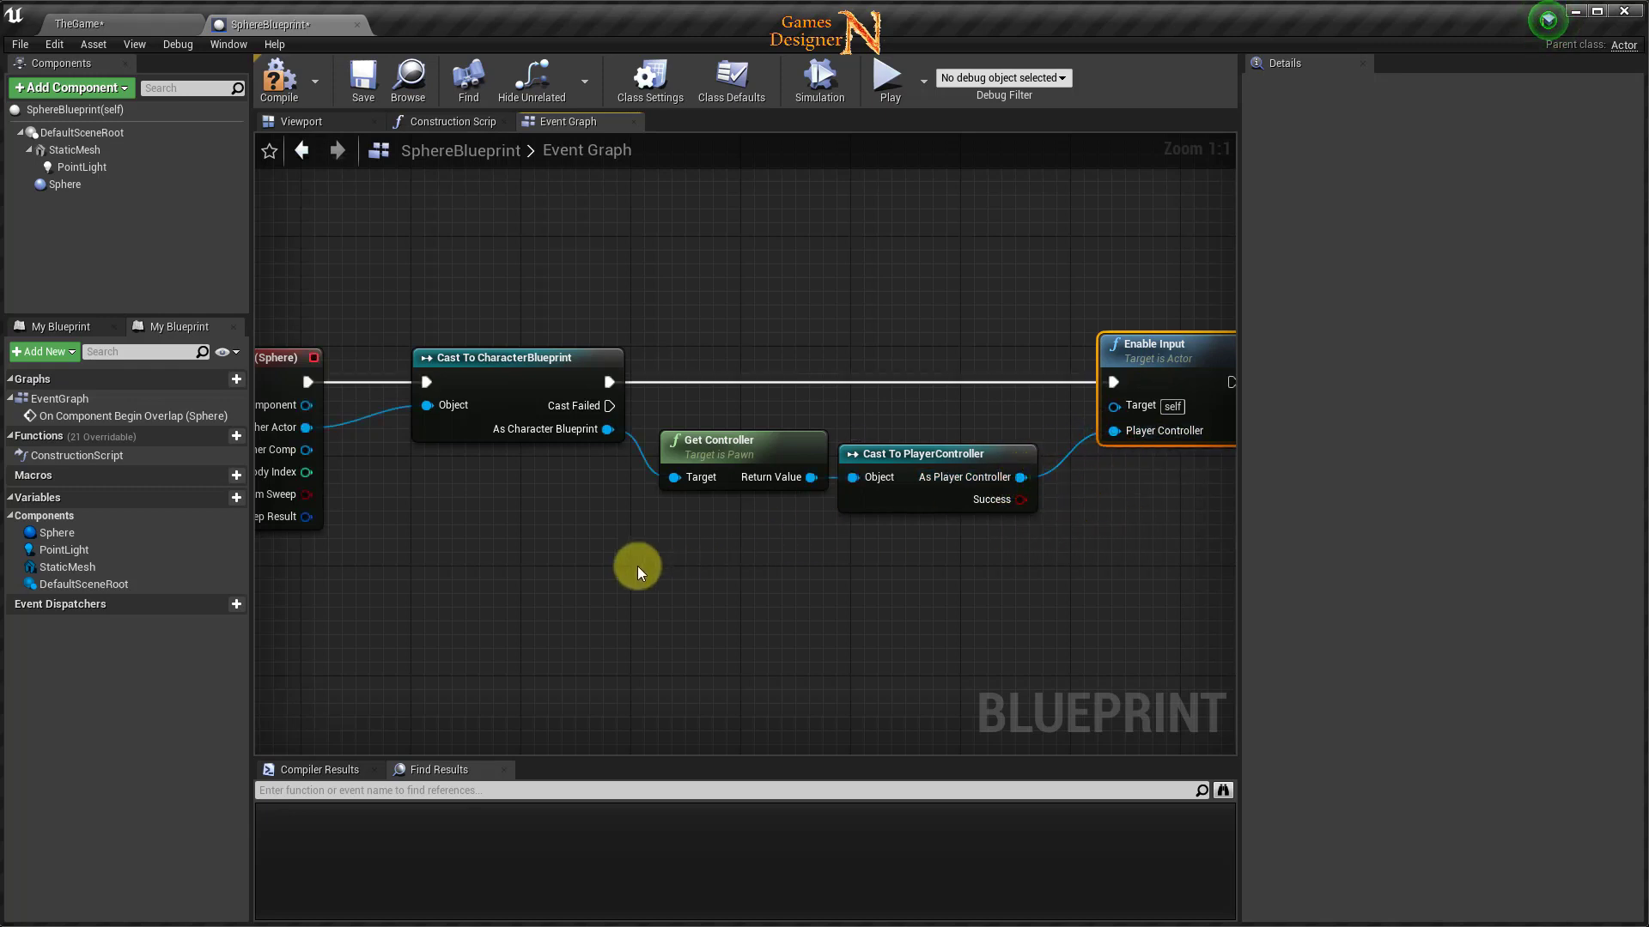
pyautogui.moveTo(637, 565); pyautogui.dragTo(479, 543, button='right')
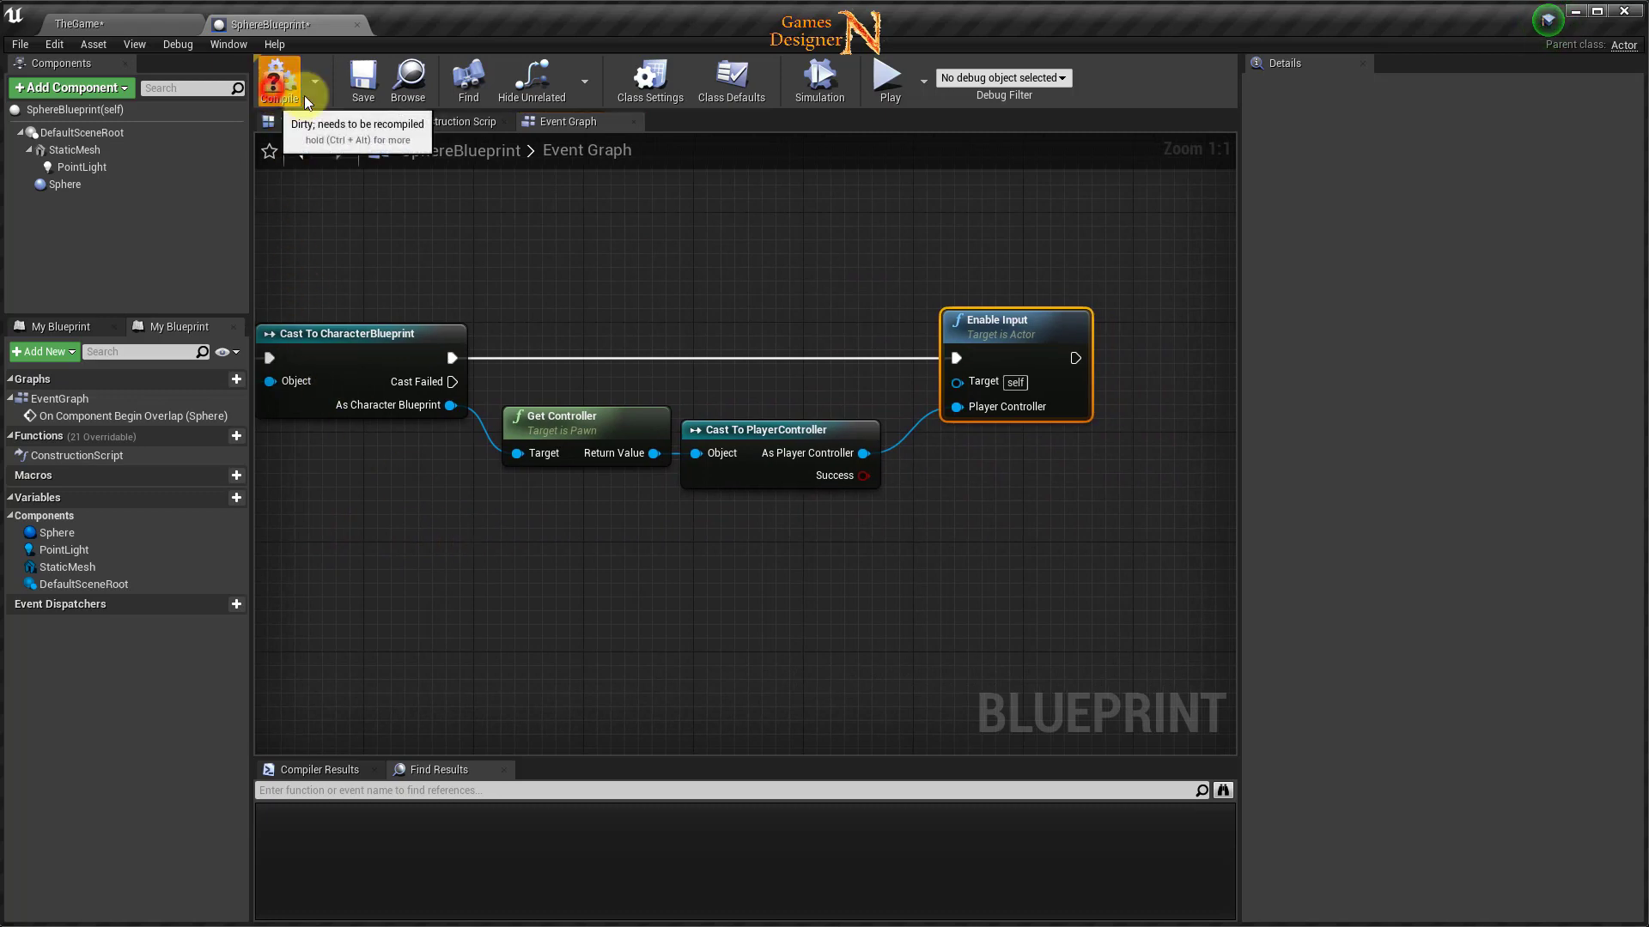
pyautogui.click(376, 85)
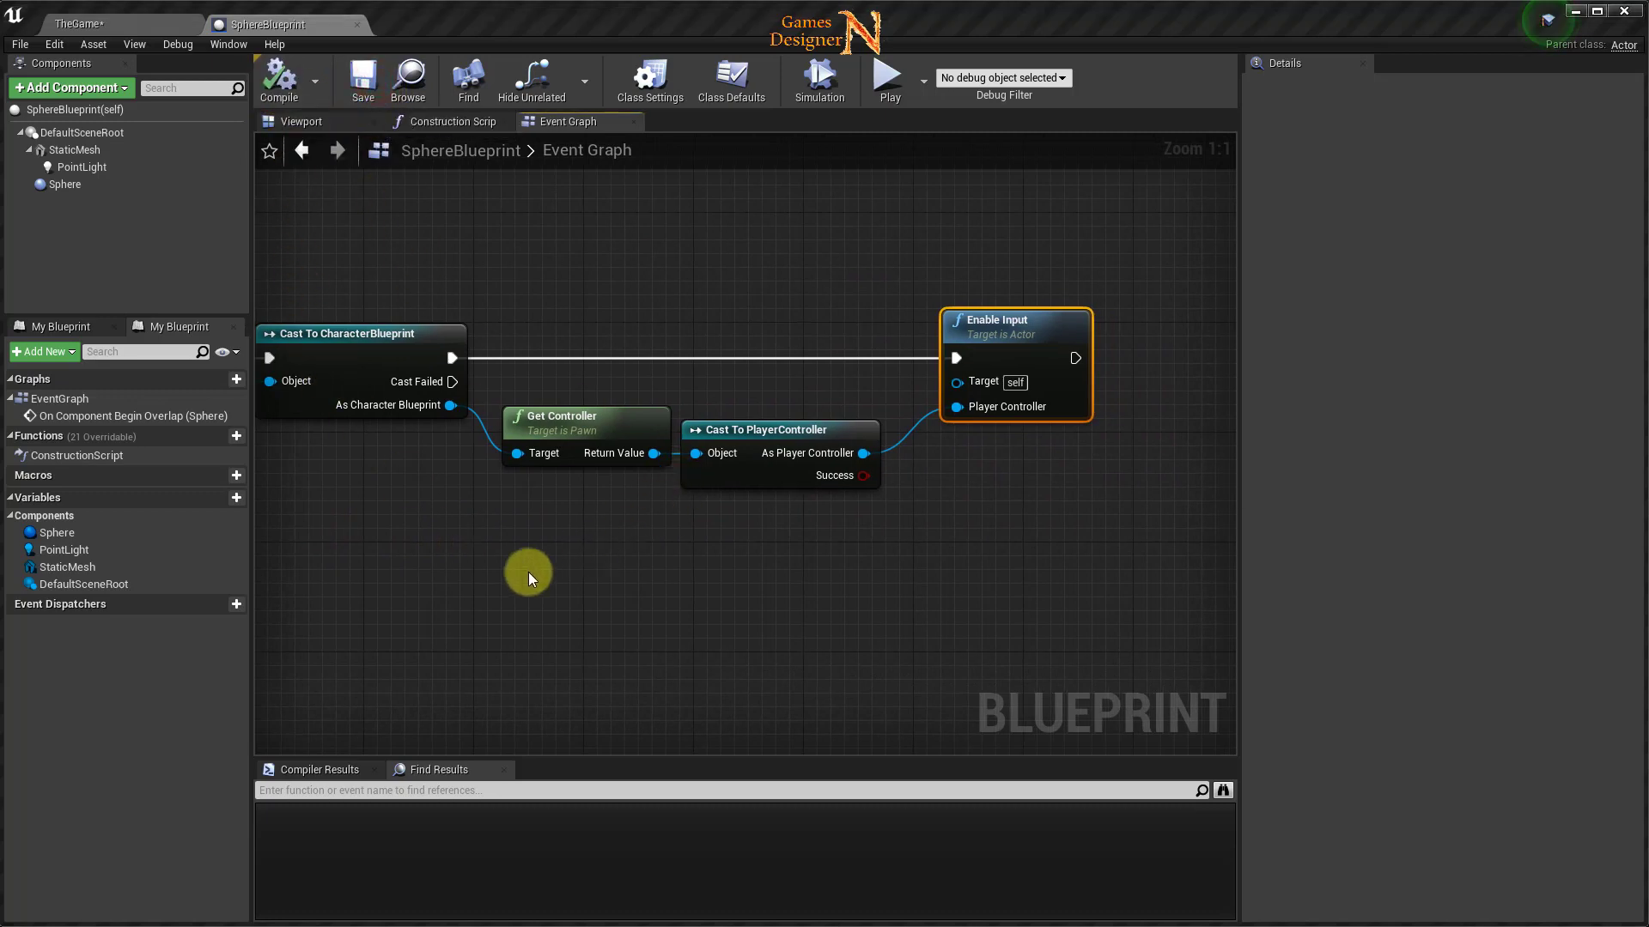
pyautogui.moveTo(528, 572)
pyautogui.mouseDown(button='right')
pyautogui.moveTo(808, 565)
pyautogui.moveTo(951, 477)
pyautogui.mouseUp(button='right')
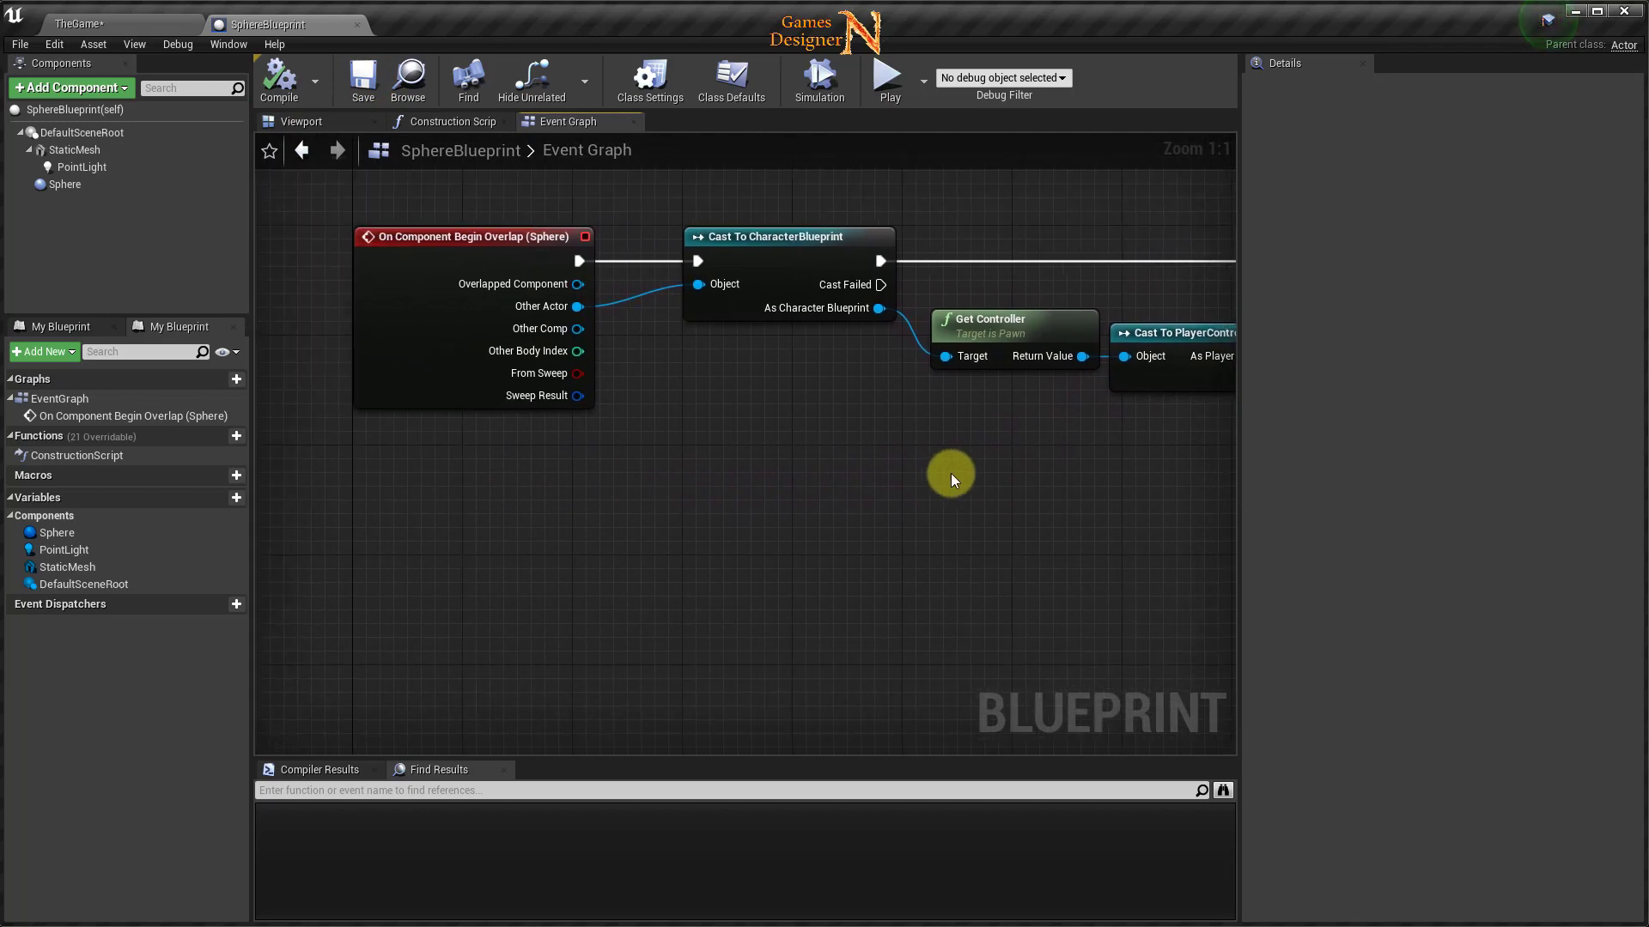
# Add OnComponentEndOverlap for the Sphere component via its Add Event menu.
pyautogui.rightClick(76, 183)
pyautogui.moveTo(130, 209)
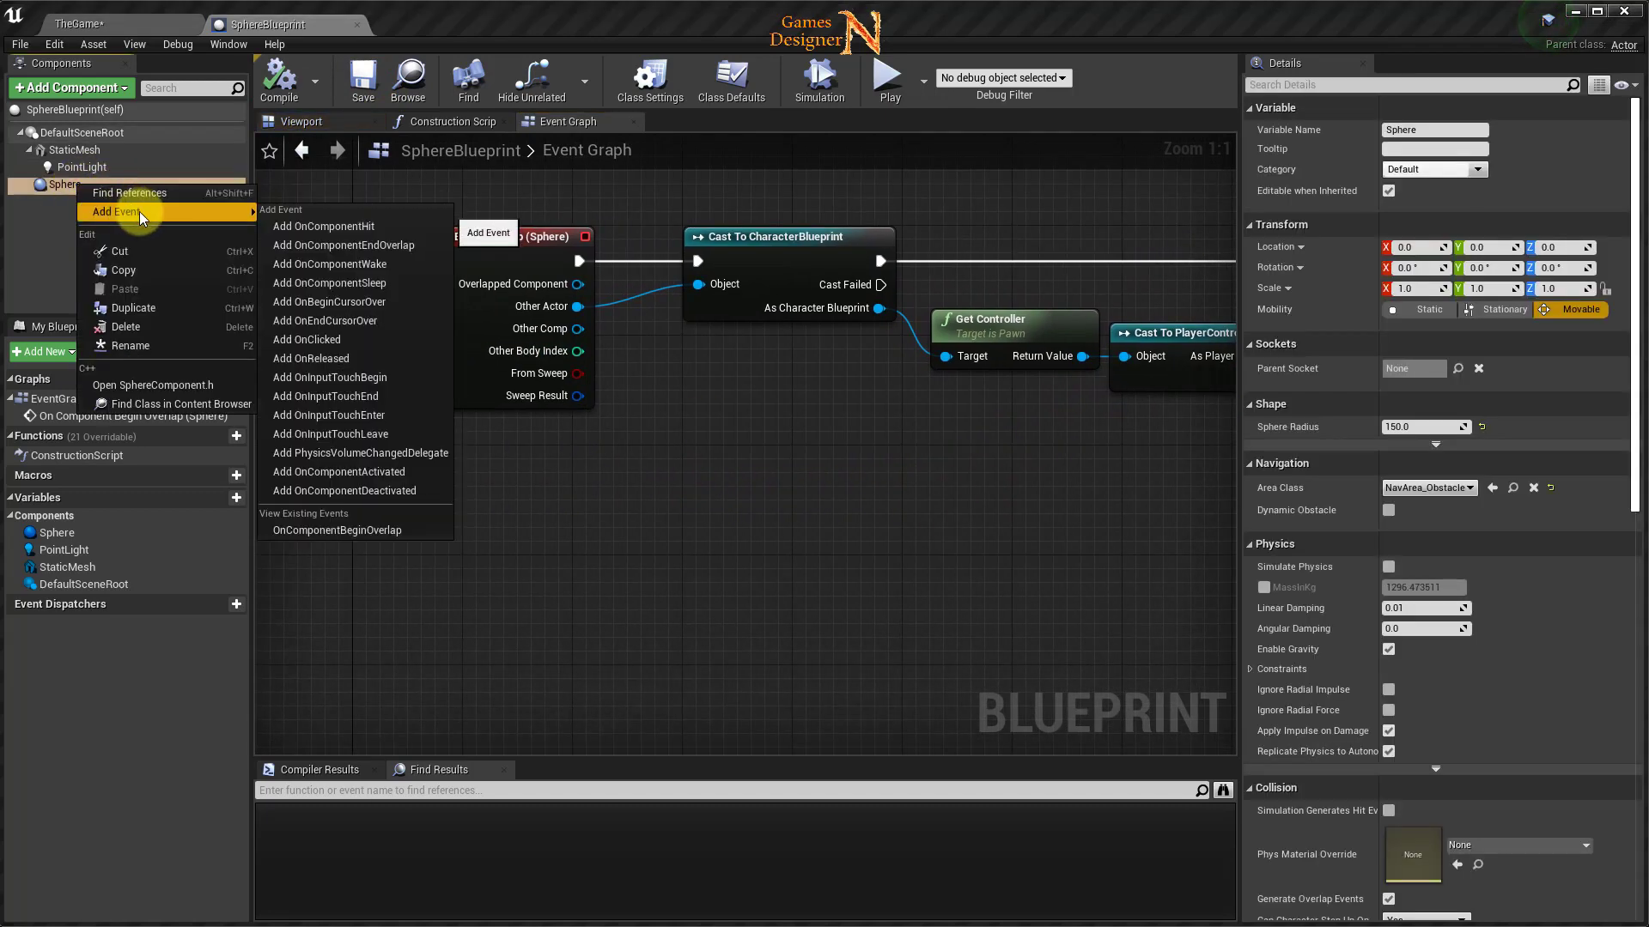
pyautogui.click(367, 245)
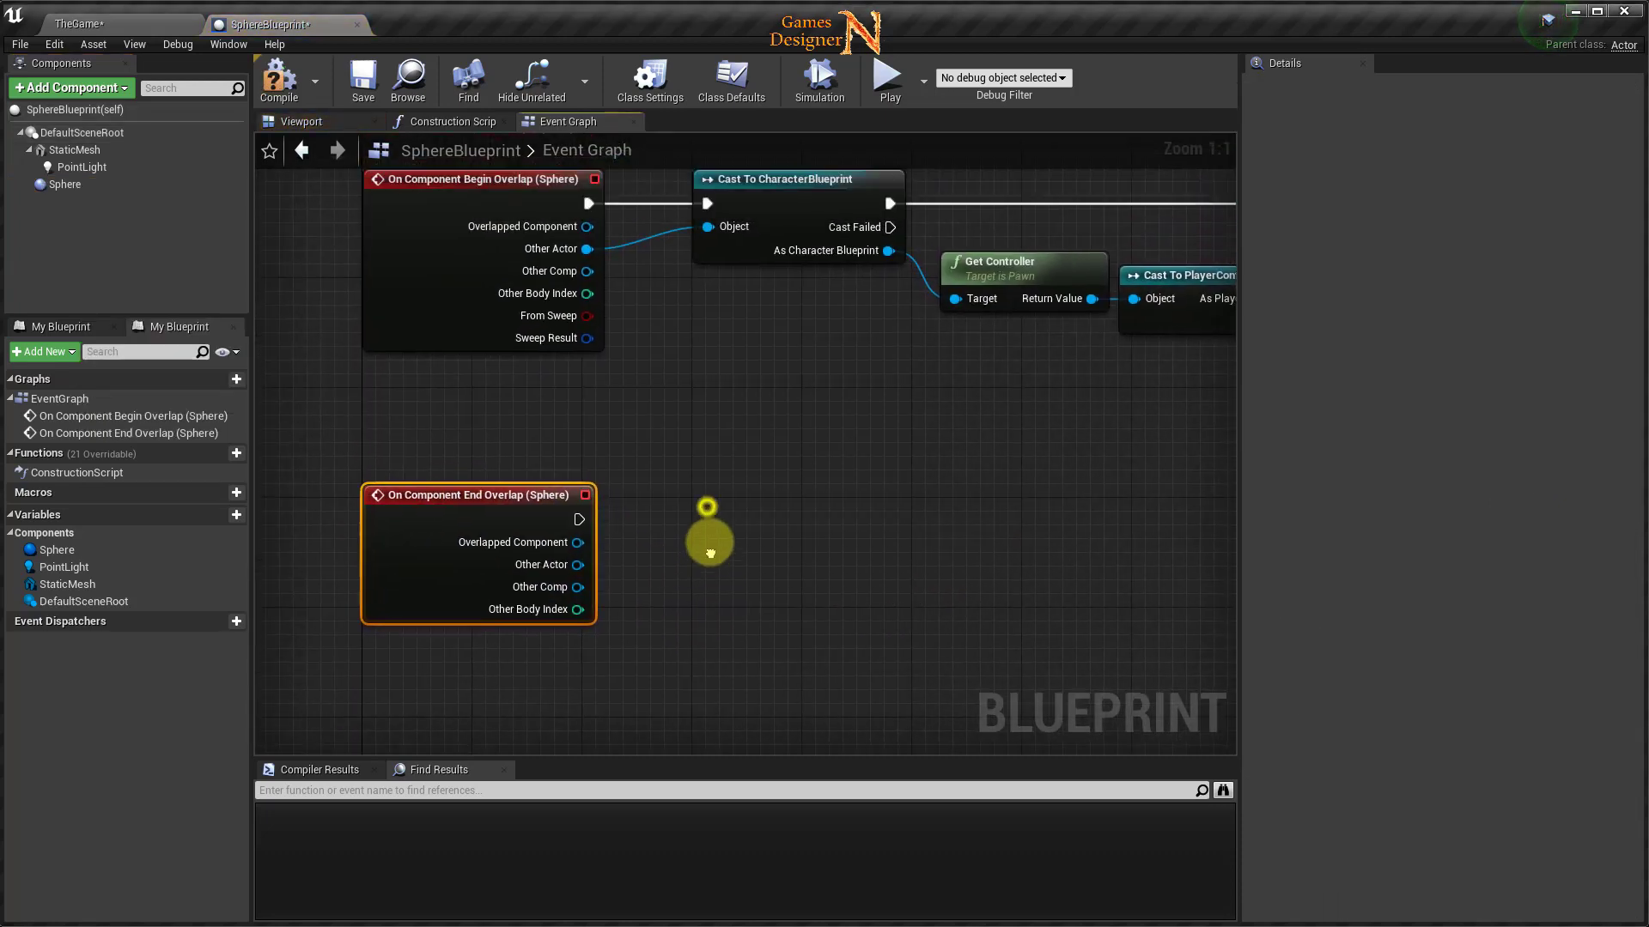
pyautogui.scroll(-1, 707, 556)
pyautogui.scroll(1, 424, 394)
# Paste a copy of the cast chain and wire it to the End Overlap event and Other Actor.
pyautogui.moveTo(461, 213); pyautogui.dragTo(1037, 544)
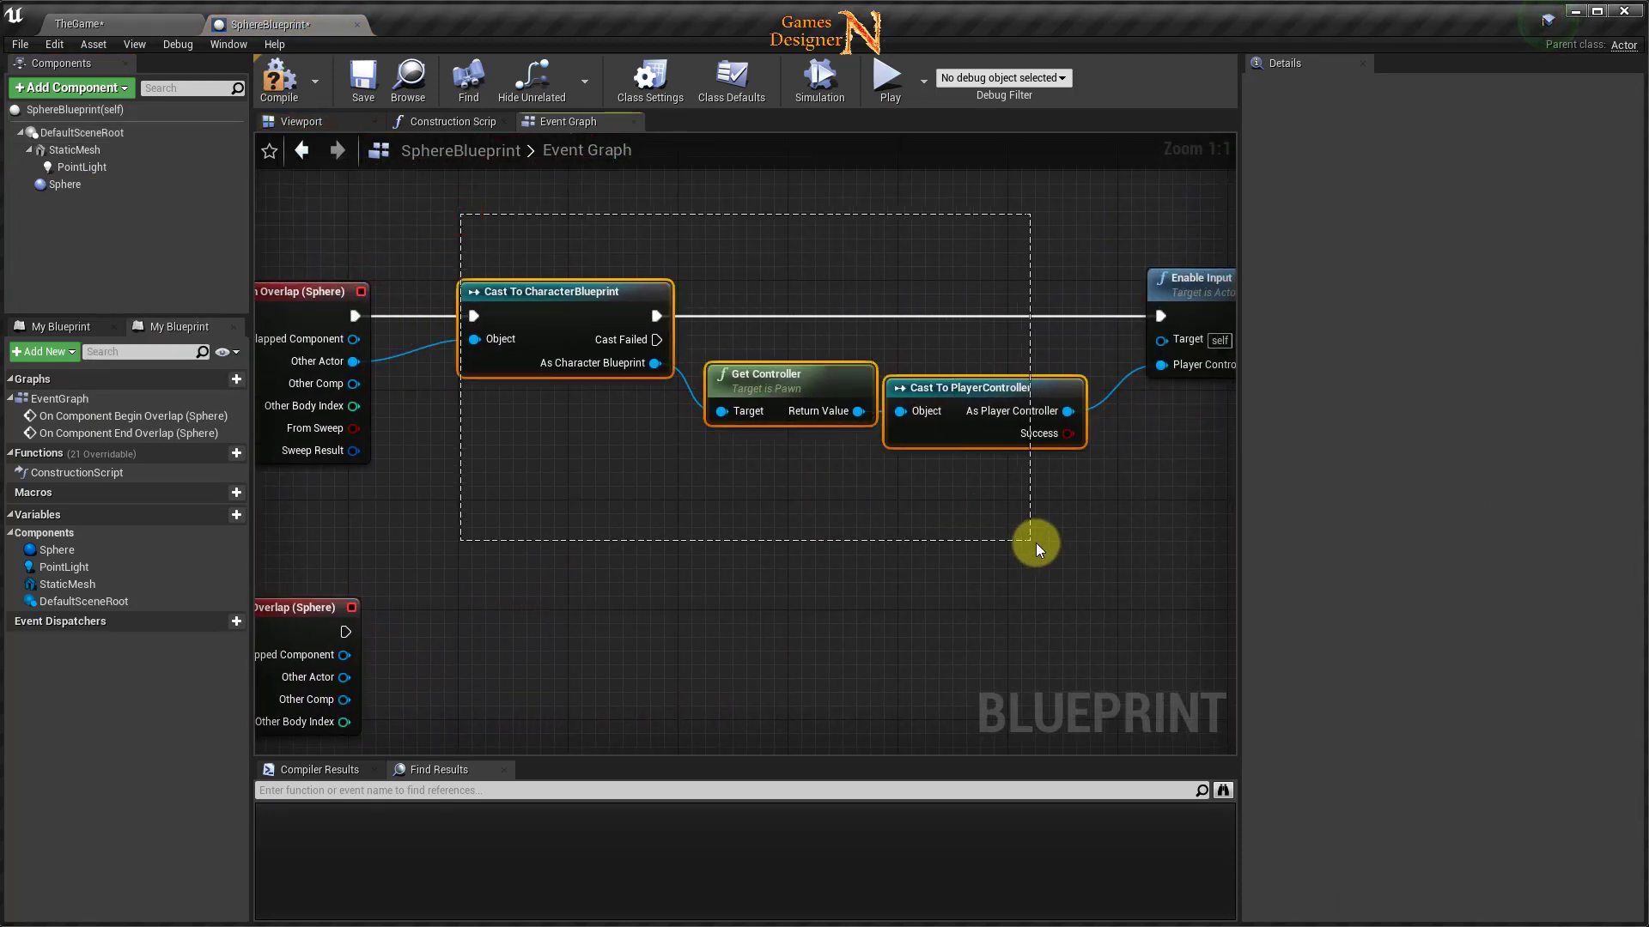
pyautogui.moveTo(595, 628)
pyautogui.mouseDown(button='right')
pyautogui.moveTo(566, 659)
pyautogui.moveTo(688, 468)
pyautogui.mouseUp(button='right')
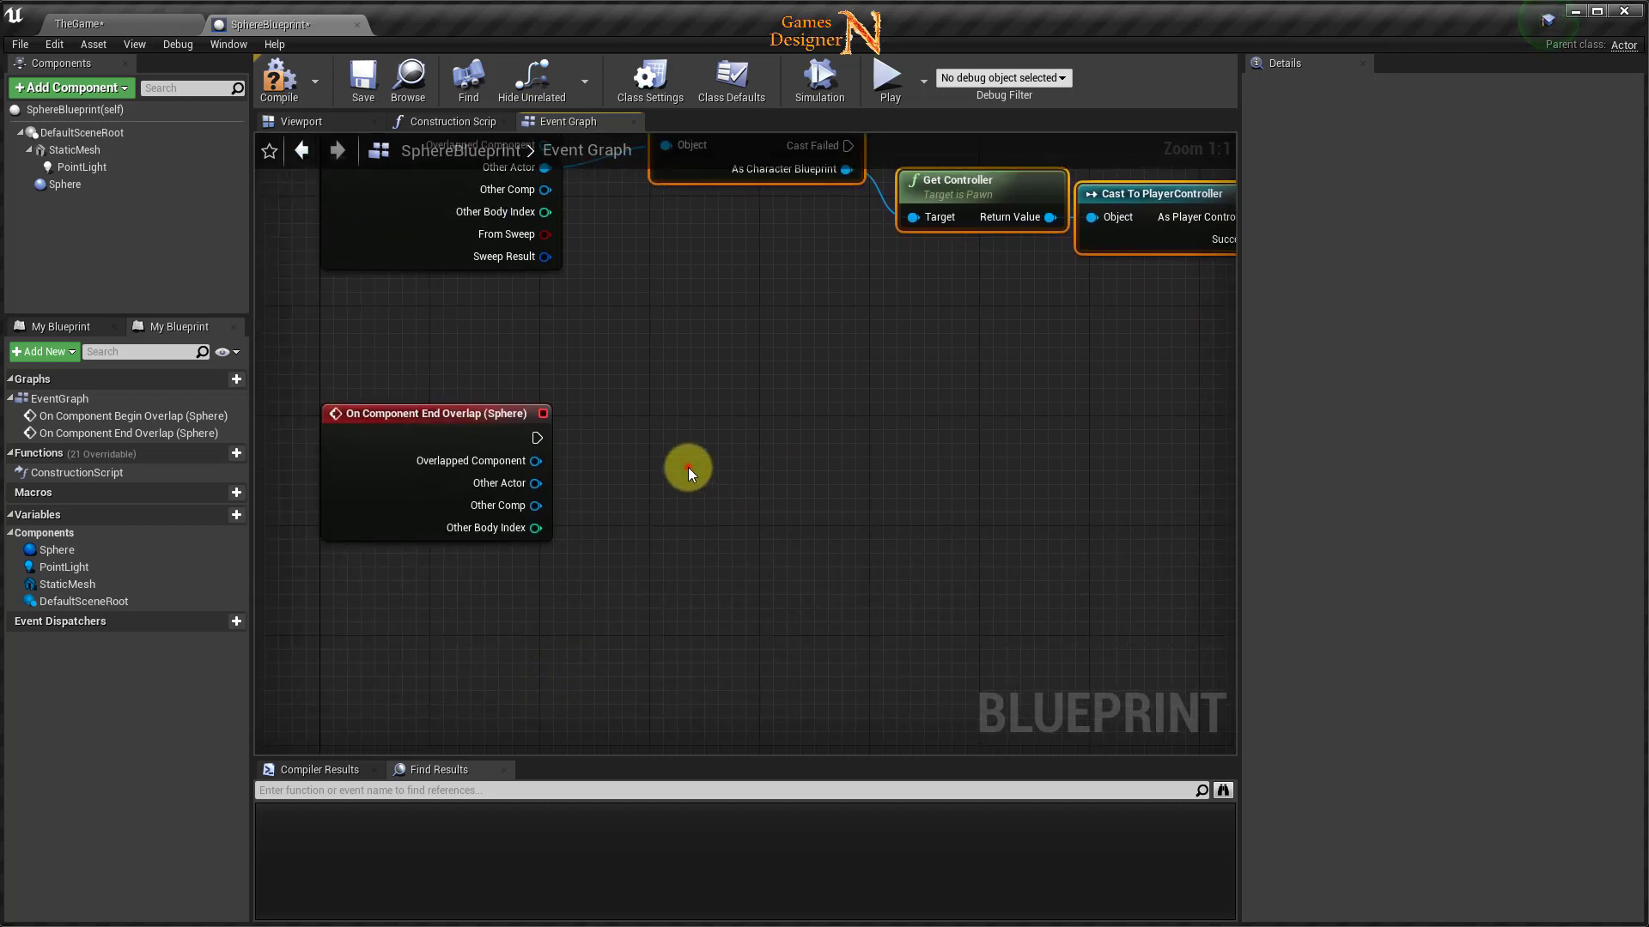
pyautogui.click(687, 467)
pyautogui.hotkey('ctrl', 'v')
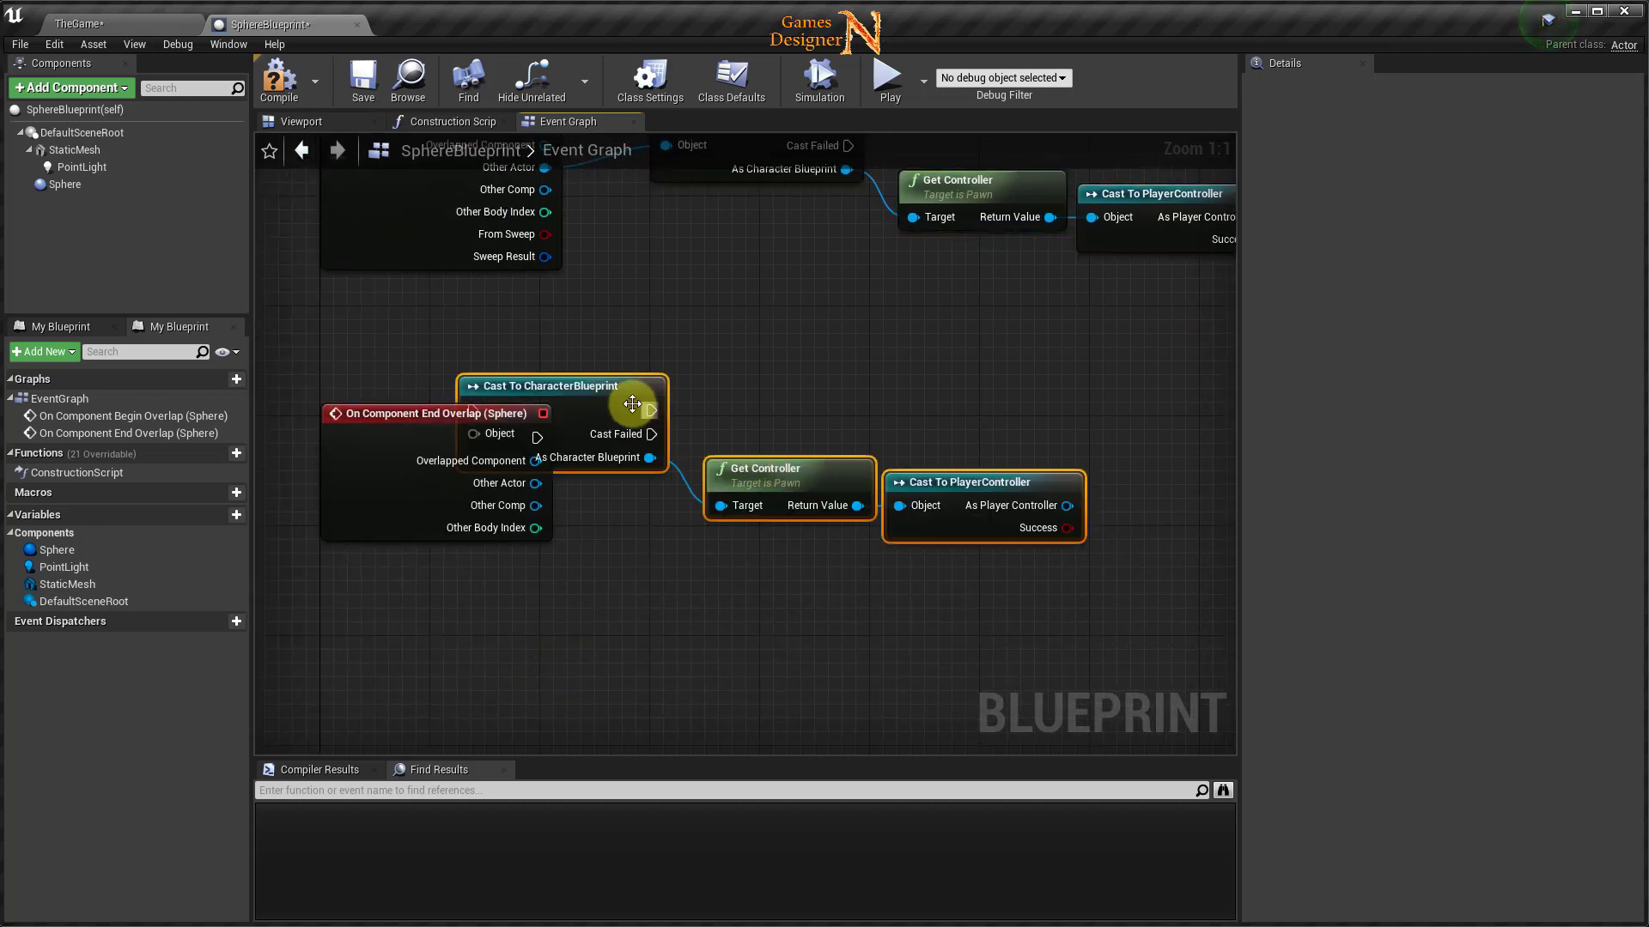
pyautogui.moveTo(633, 404); pyautogui.dragTo(735, 418)
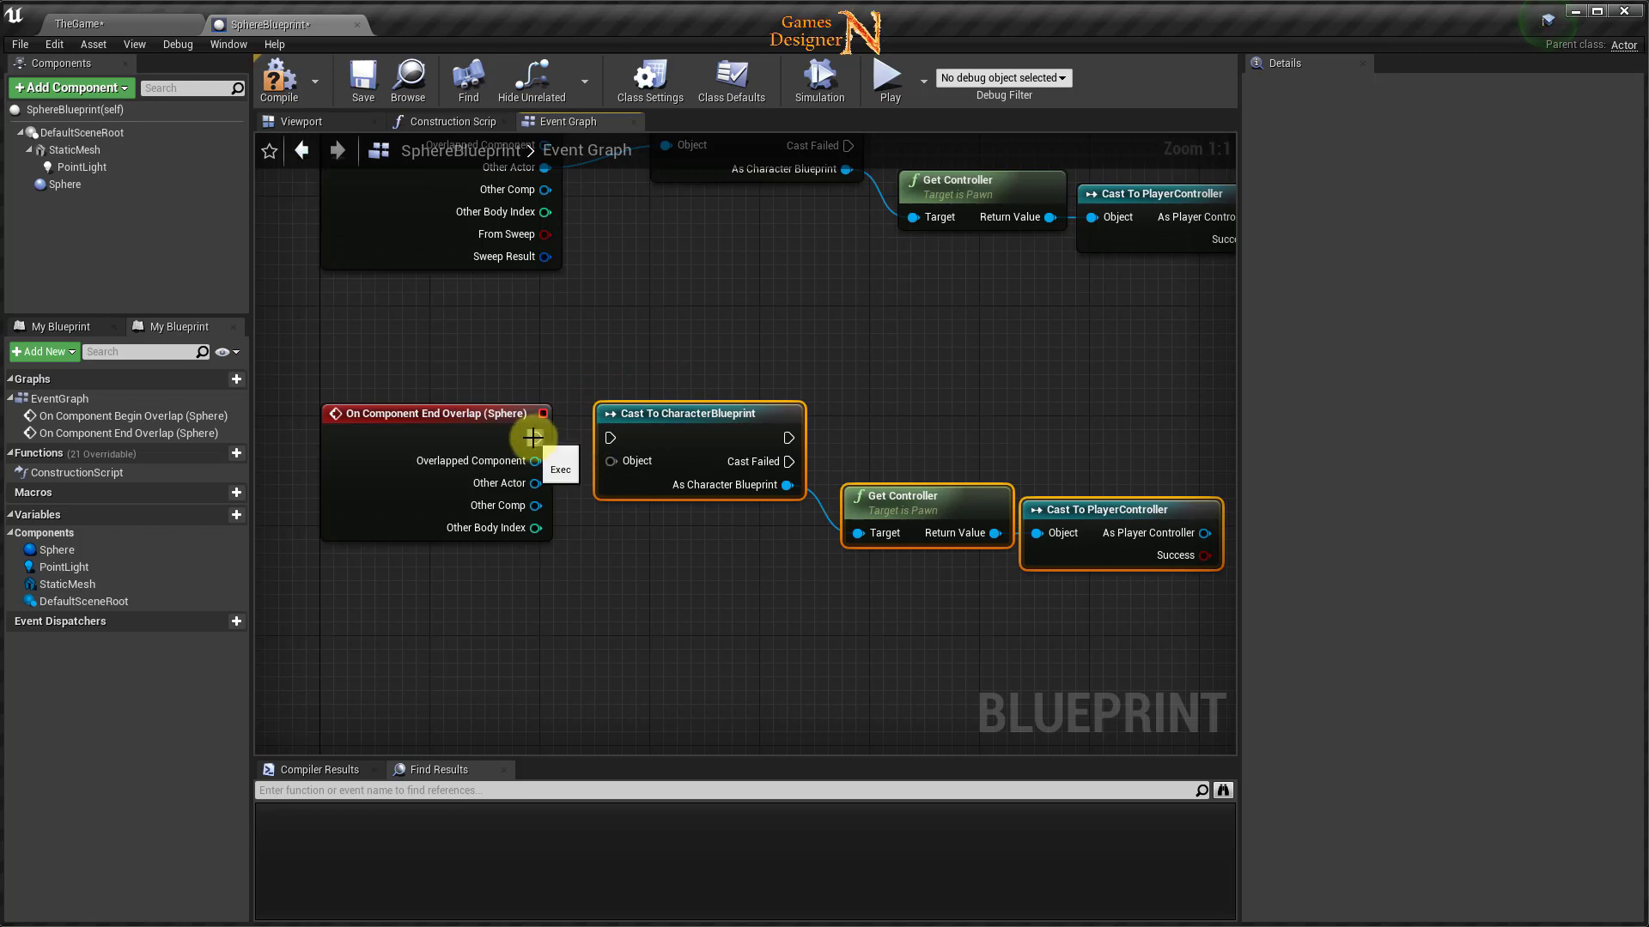
pyautogui.moveTo(537, 438); pyautogui.dragTo(608, 439)
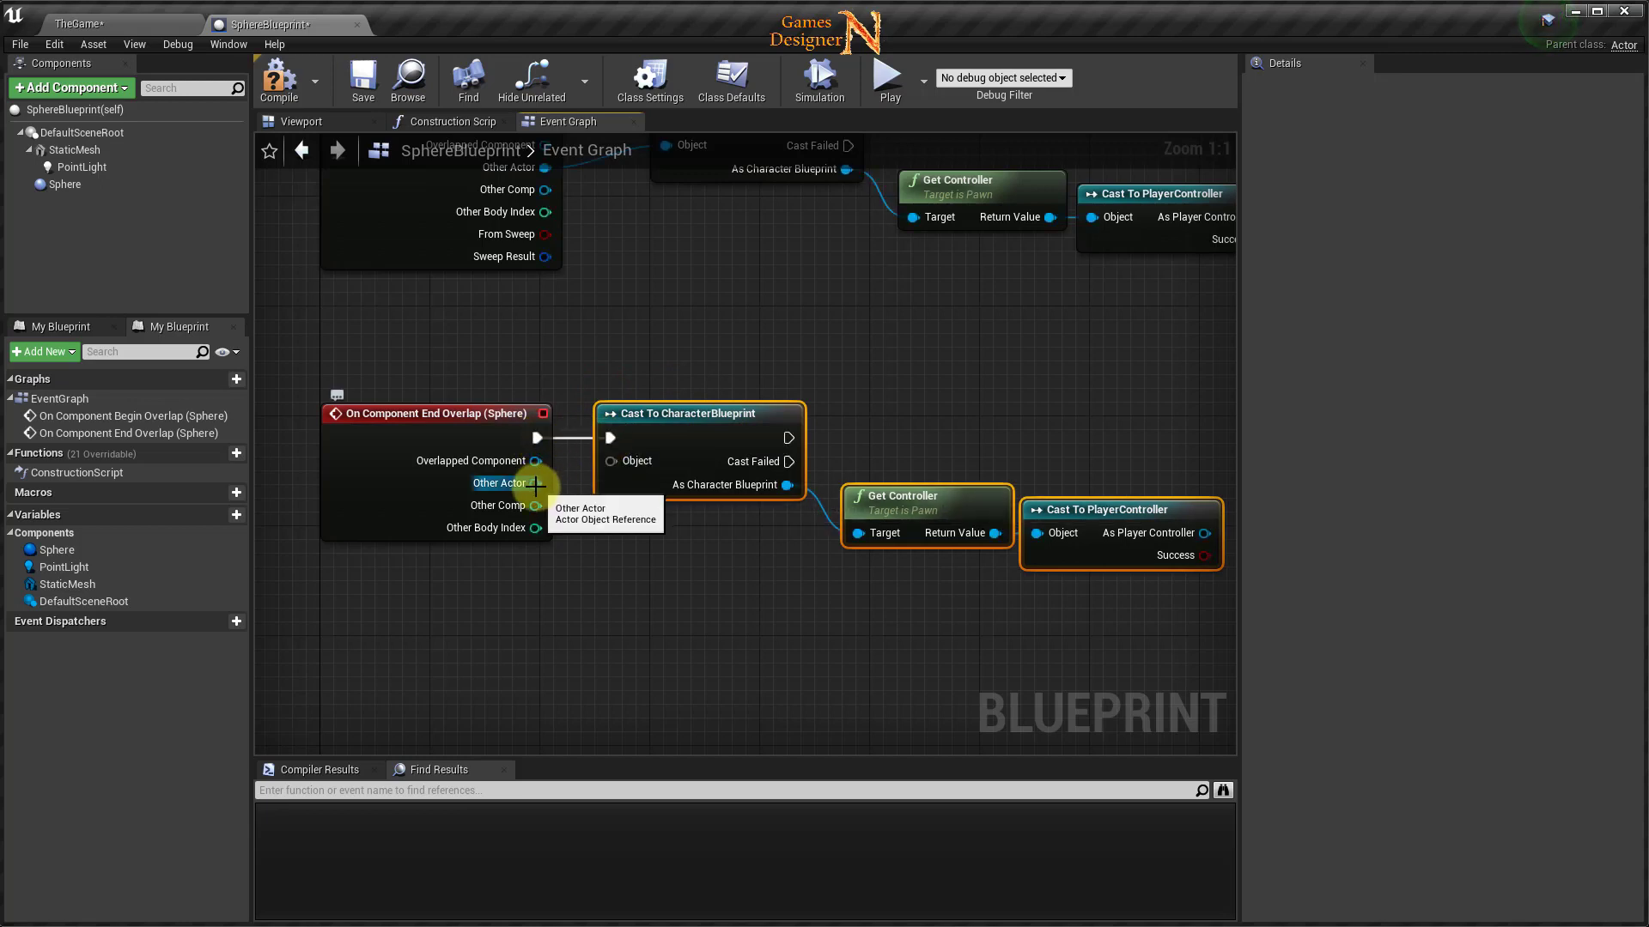
pyautogui.moveTo(535, 483); pyautogui.dragTo(612, 462)
pyautogui.moveTo(983, 663); pyautogui.dragTo(684, 670, button='right')
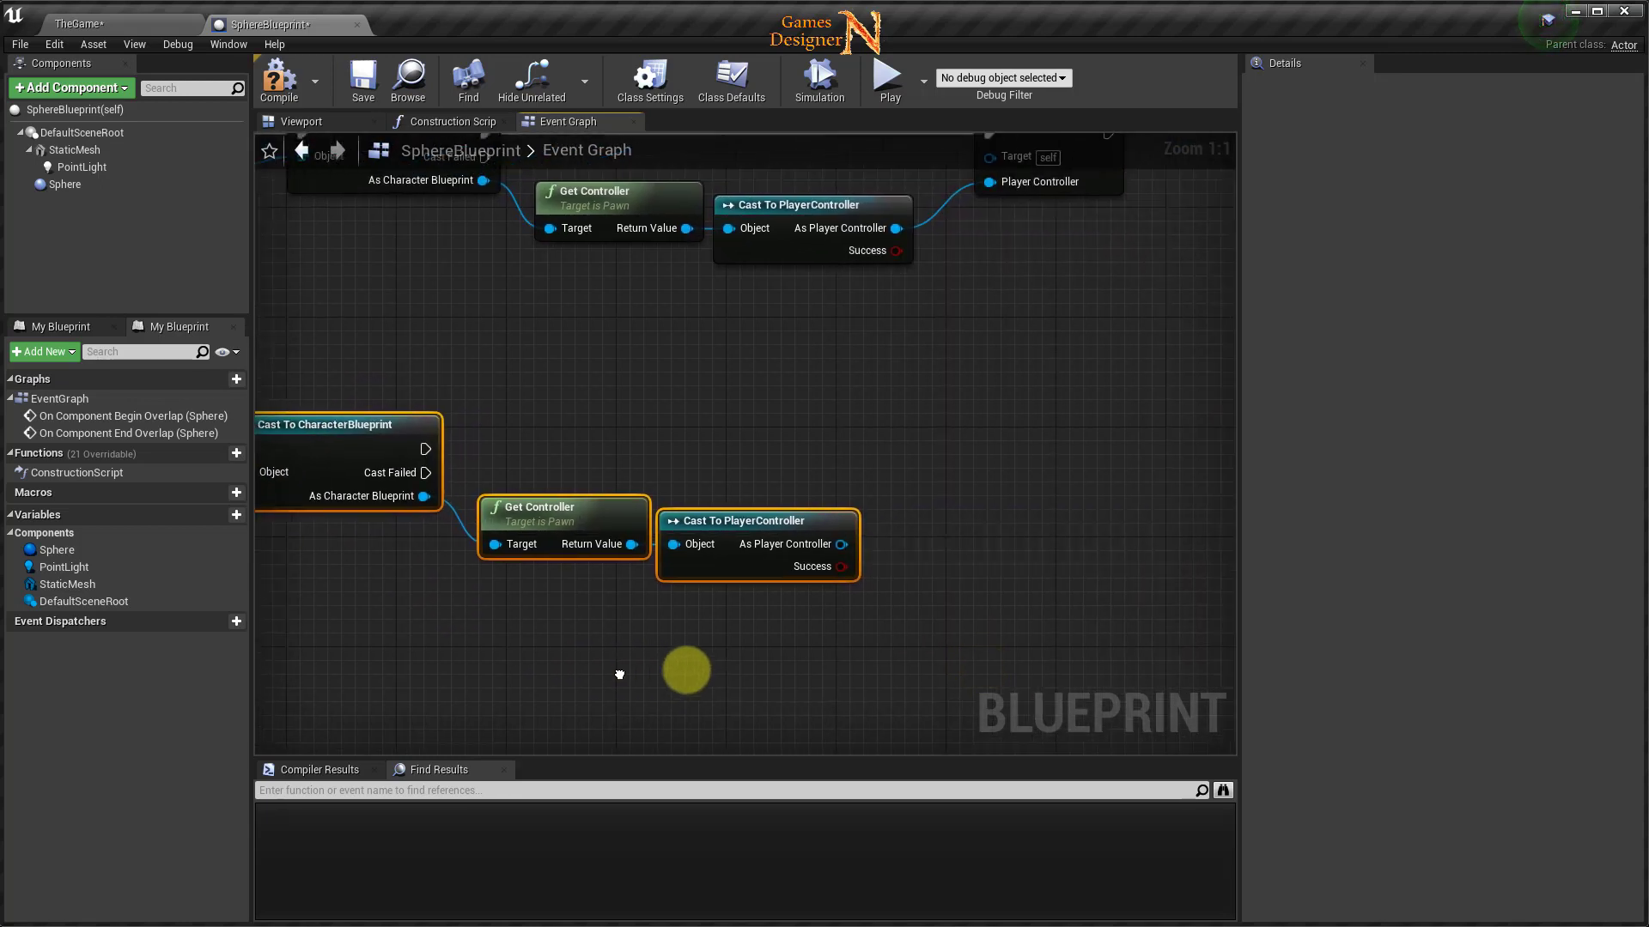
# Add a Disable Input node after the copied cast, fed by As Player Controller.
pyautogui.moveTo(795, 451); pyautogui.dragTo(808, 546, button='right')
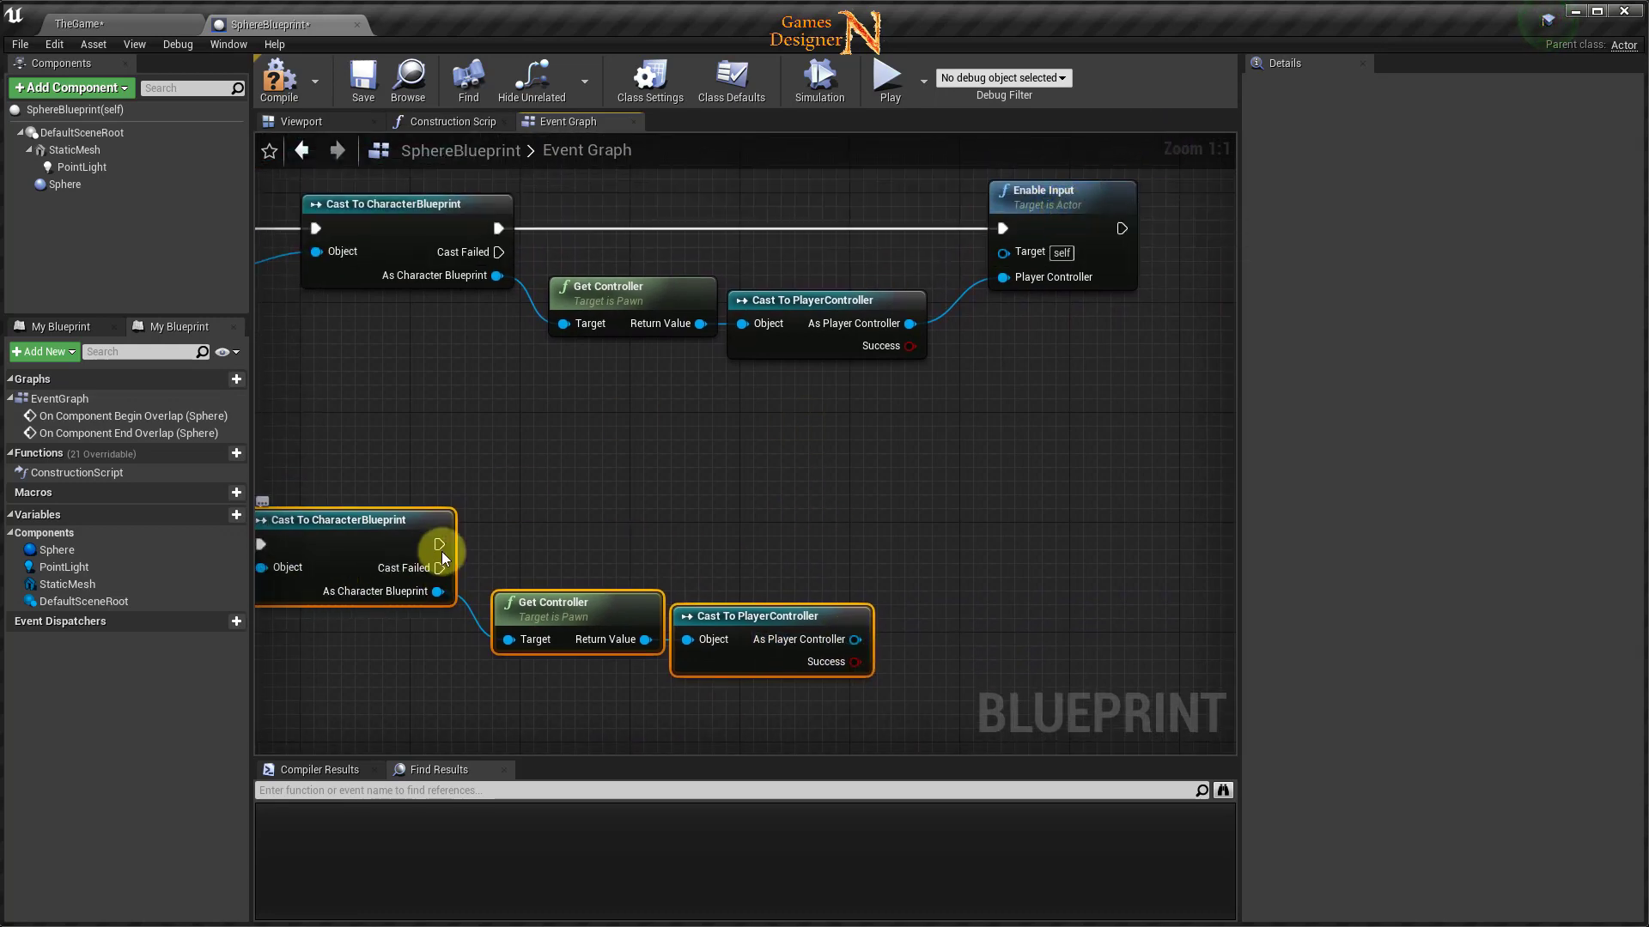
pyautogui.moveTo(439, 544)
pyautogui.mouseDown()
pyautogui.moveTo(1009, 532)
pyautogui.moveTo(1022, 547)
pyautogui.mouseUp()
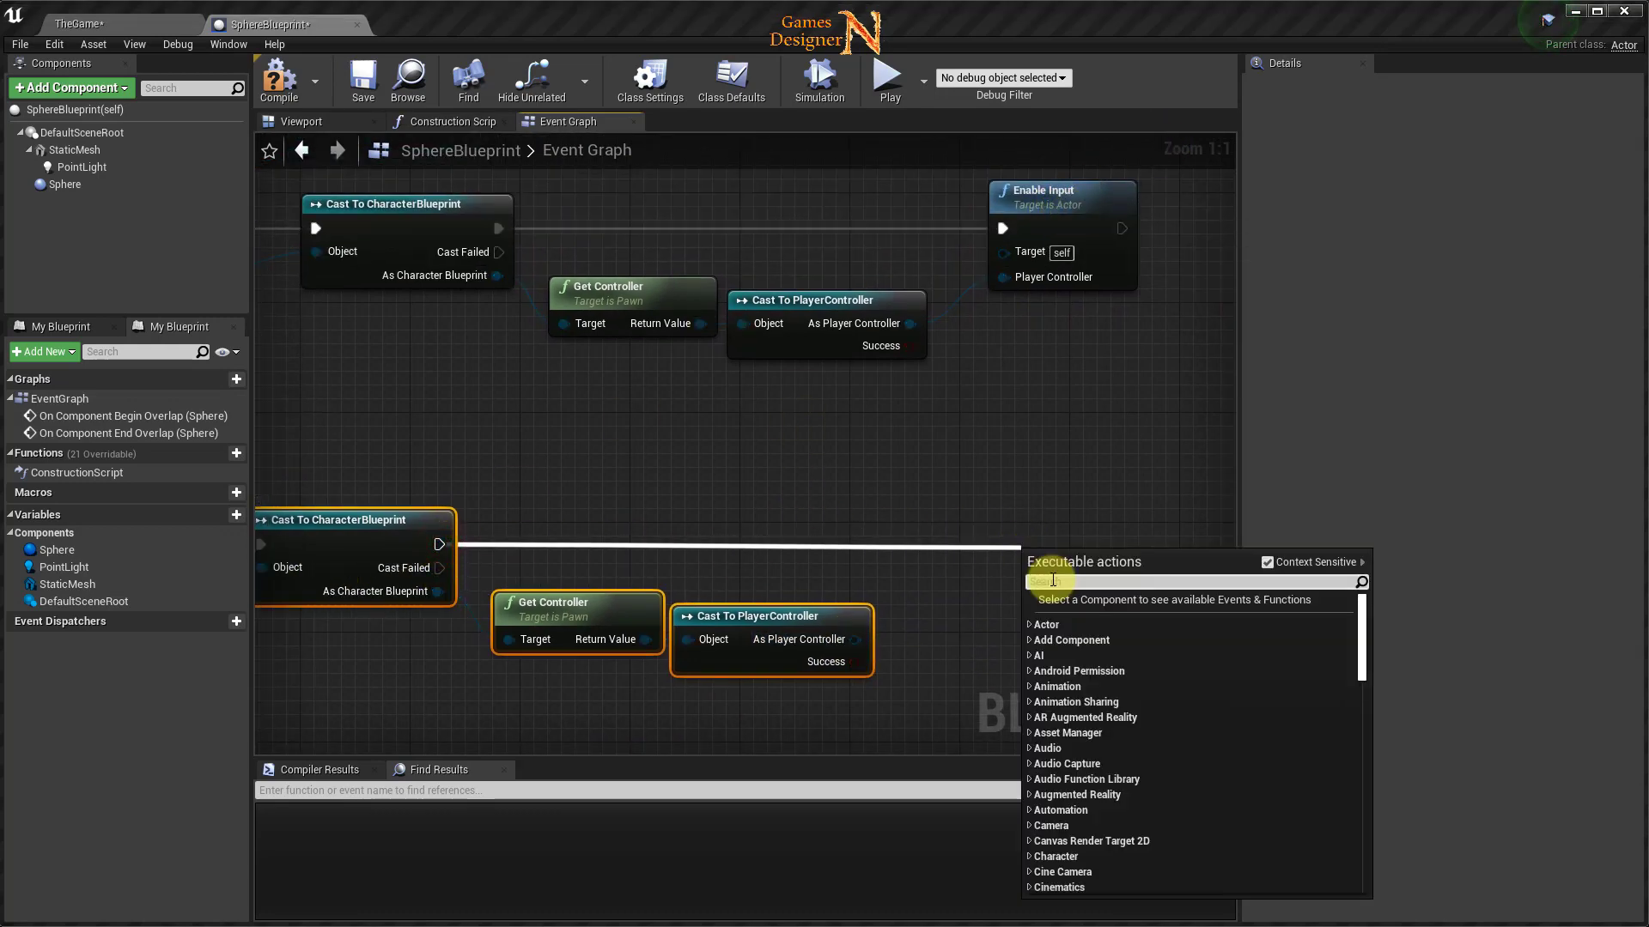
pyautogui.write('des')
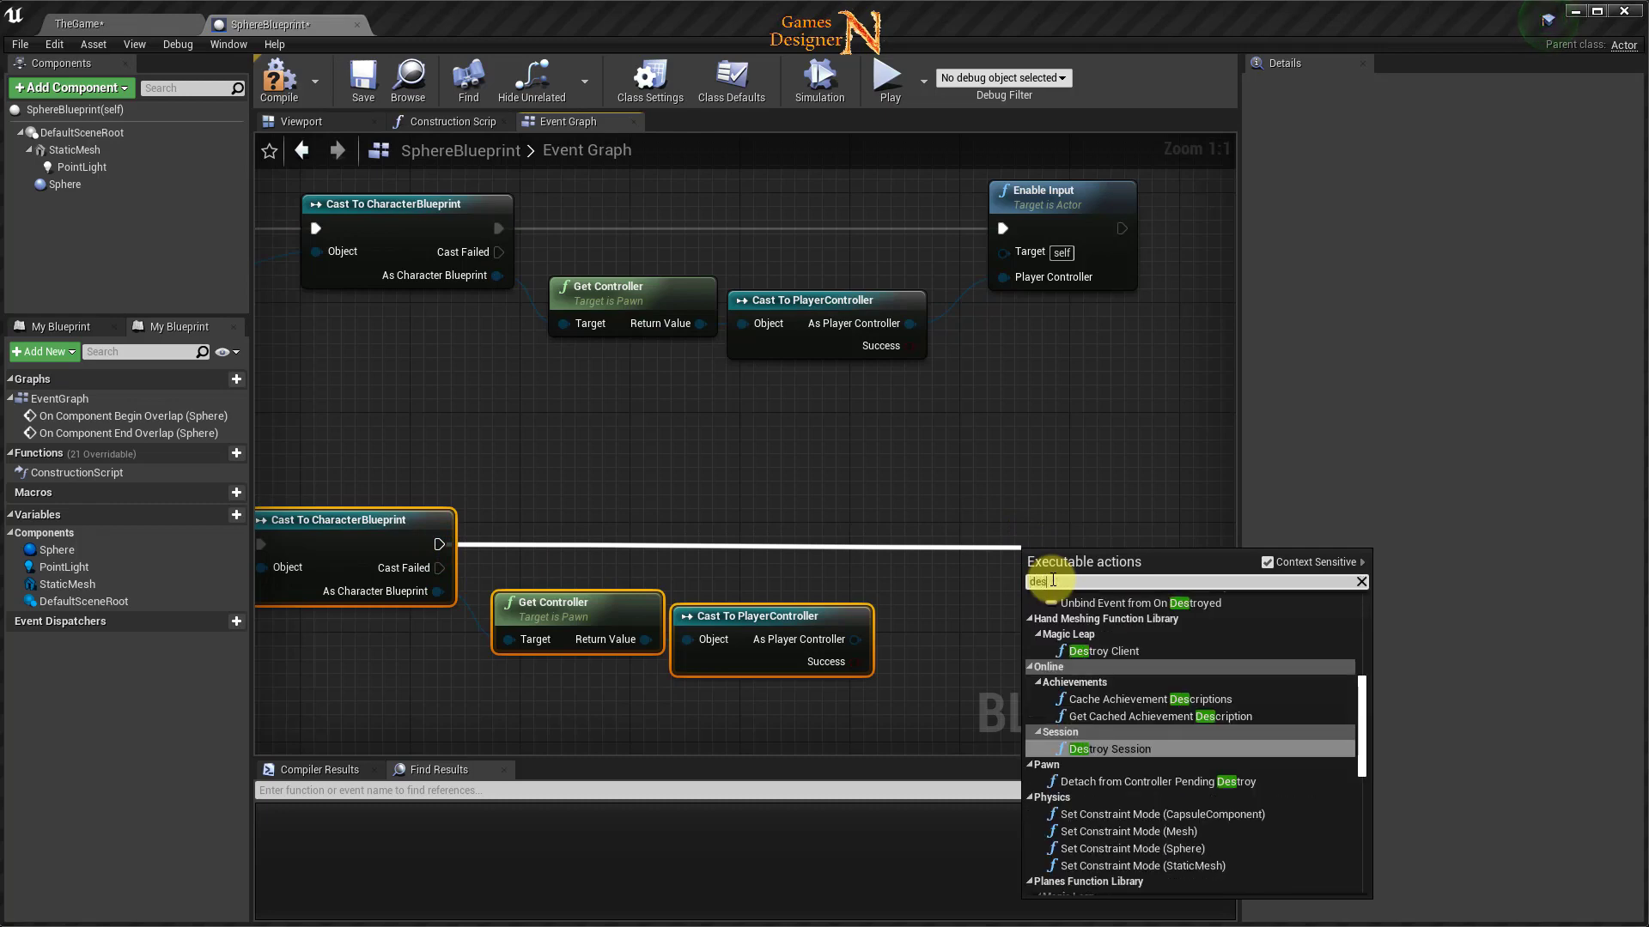
pyautogui.press('BackSpace')
pyautogui.press('BackSpace')
pyautogui.write('isable')
pyautogui.click(1086, 747)
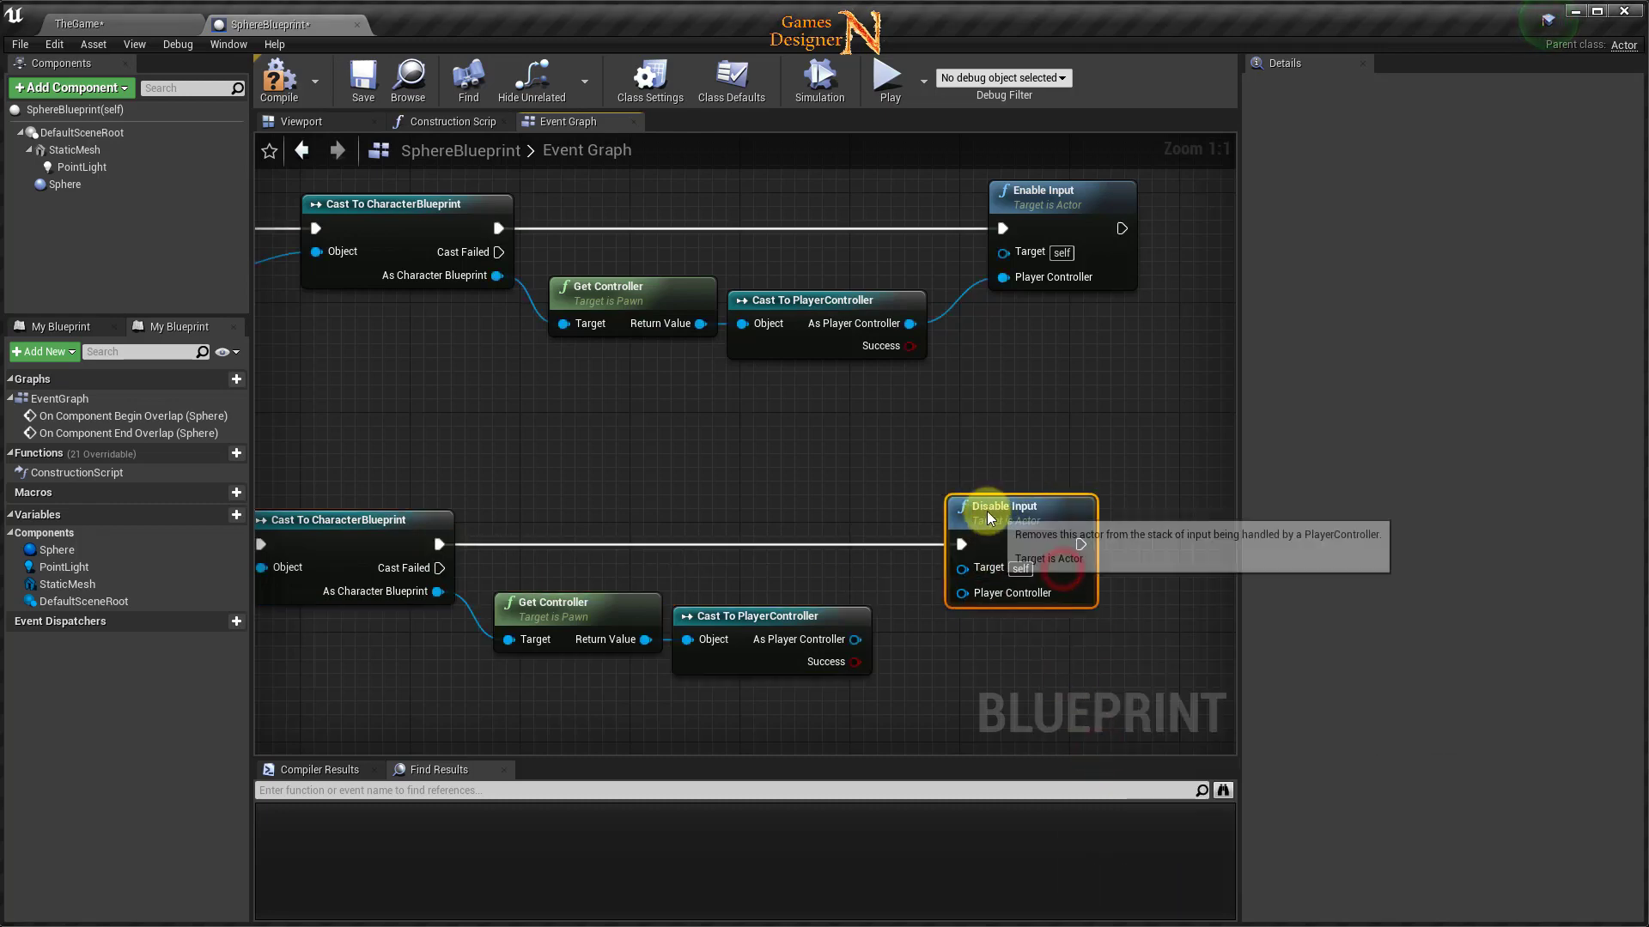
pyautogui.moveTo(987, 518); pyautogui.dragTo(975, 518)
pyautogui.moveTo(855, 640); pyautogui.dragTo(940, 601)
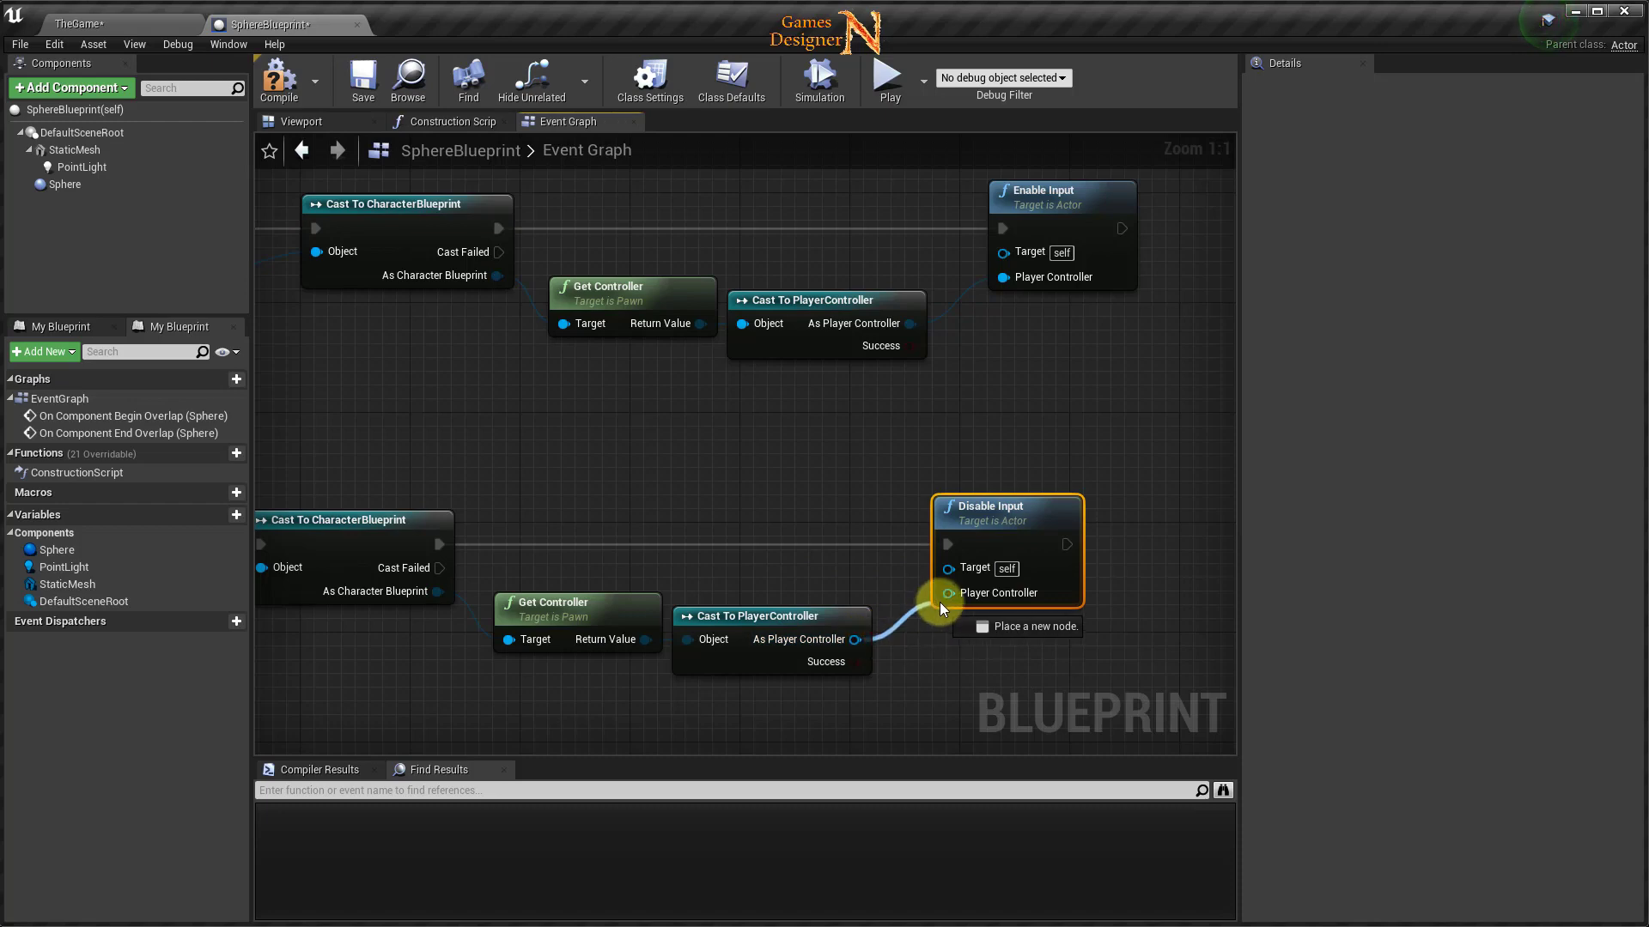
pyautogui.moveTo(772, 489)
pyautogui.mouseDown(button='right')
pyautogui.moveTo(1243, 487)
pyautogui.moveTo(728, 526)
pyautogui.mouseUp(button='right')
# Compile SphereBlueprint and review both overlap chains in the graph.
pyautogui.moveTo(832, 567); pyautogui.dragTo(1299, 313, button='right')
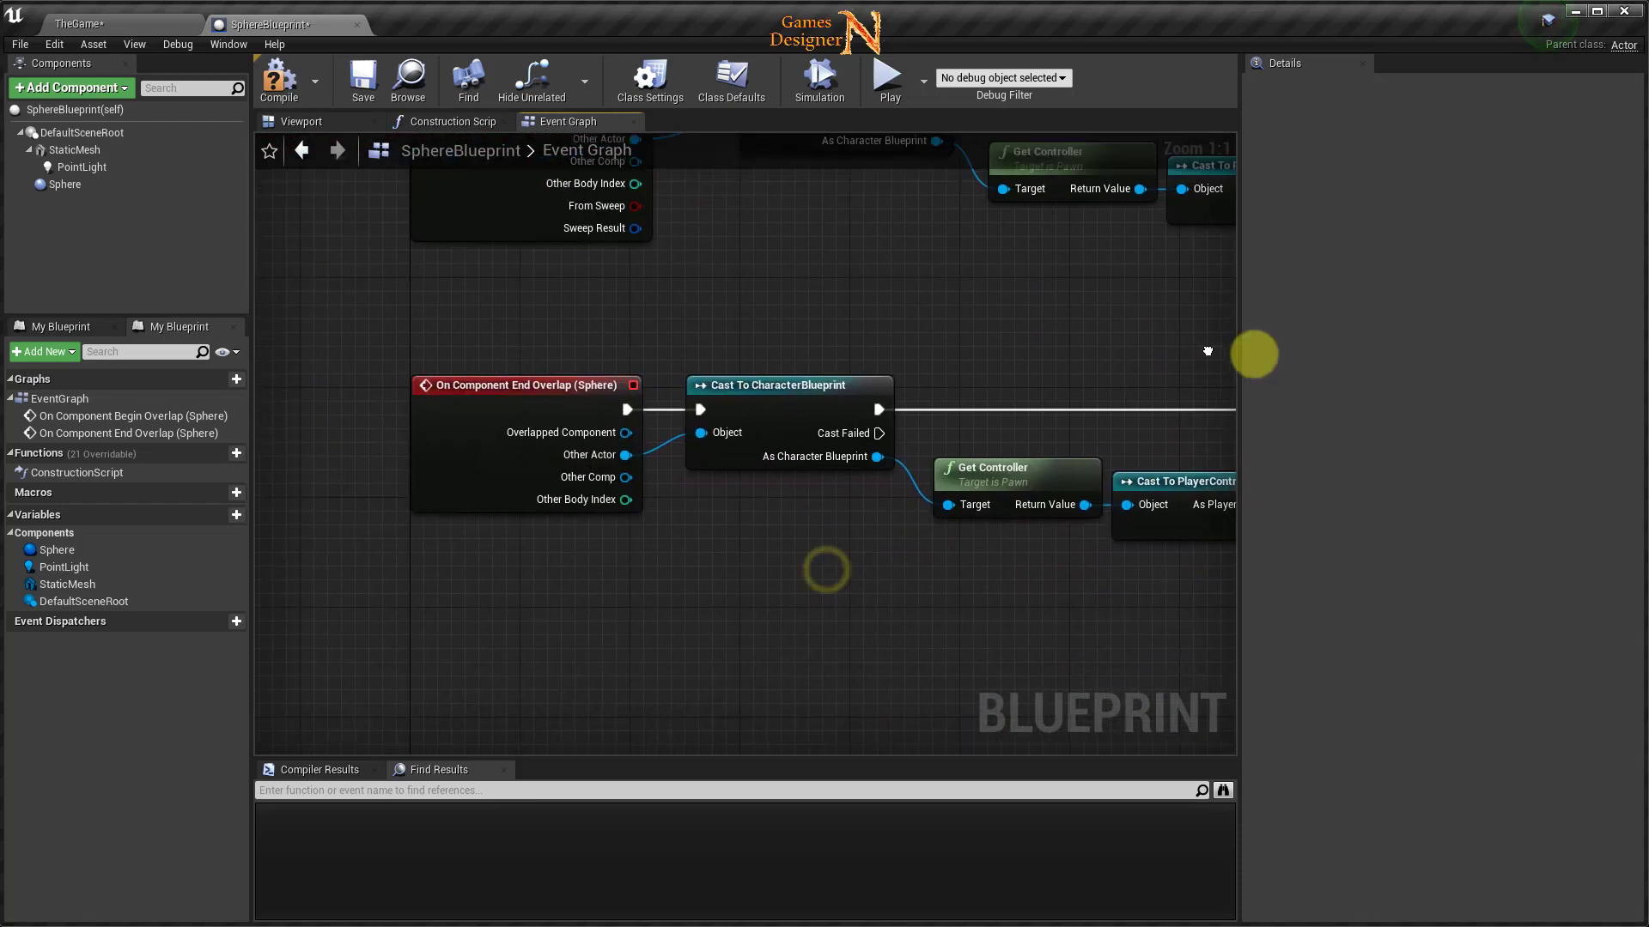
pyautogui.moveTo(695, 593); pyautogui.dragTo(752, 662, button='right')
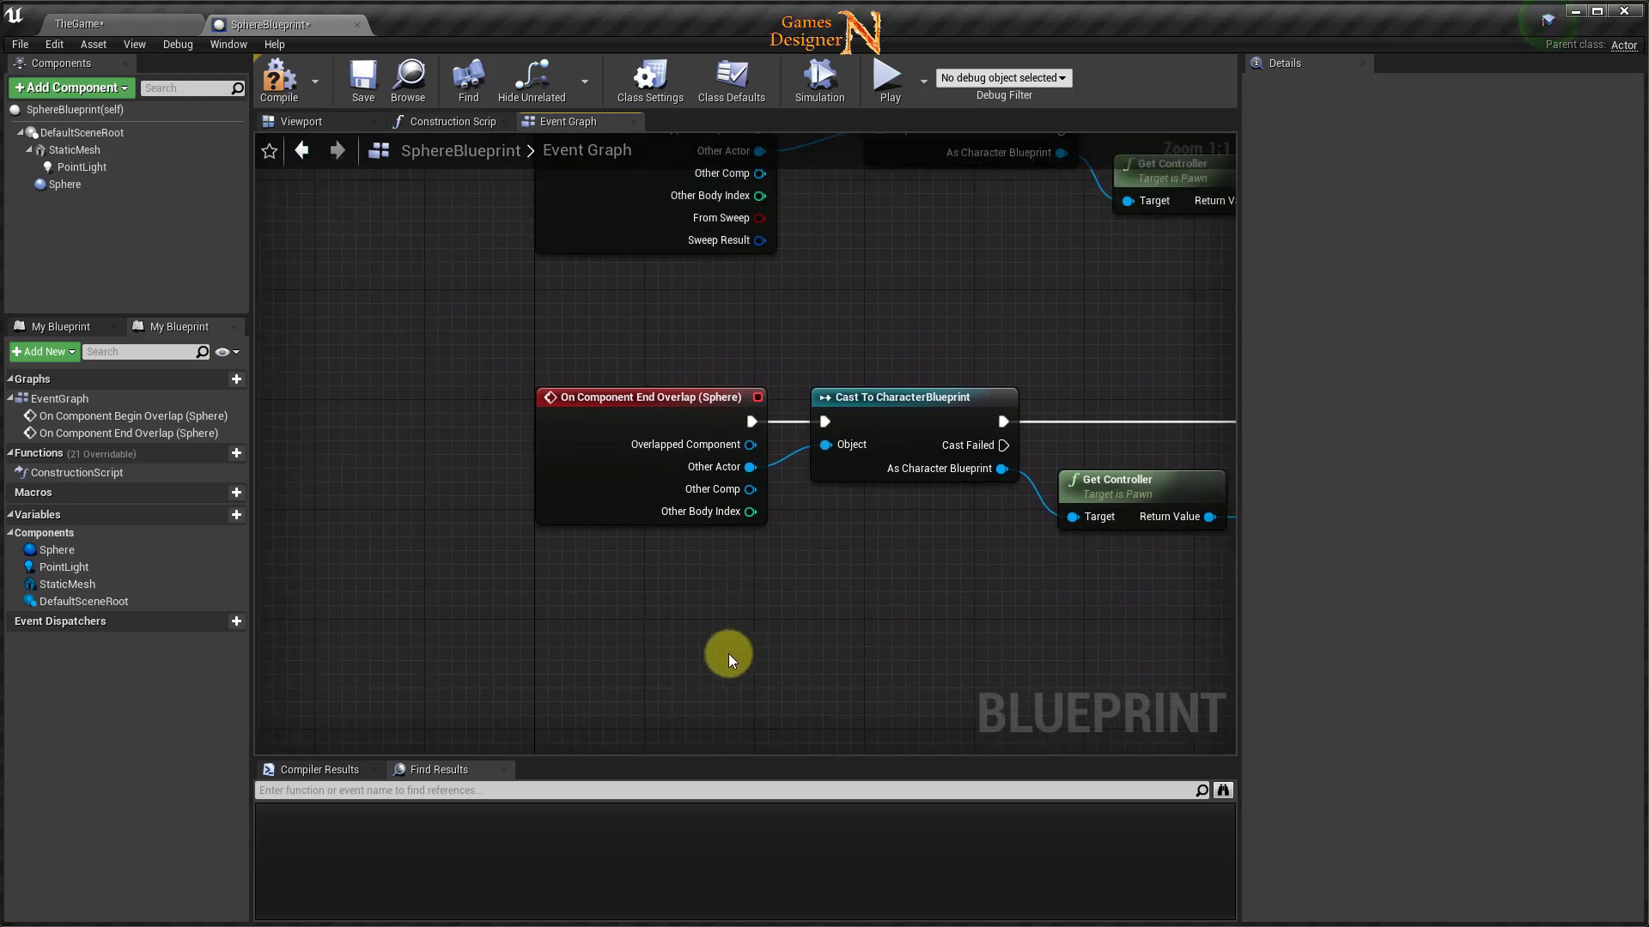
pyautogui.moveTo(729, 652); pyautogui.dragTo(735, 621, button='right')
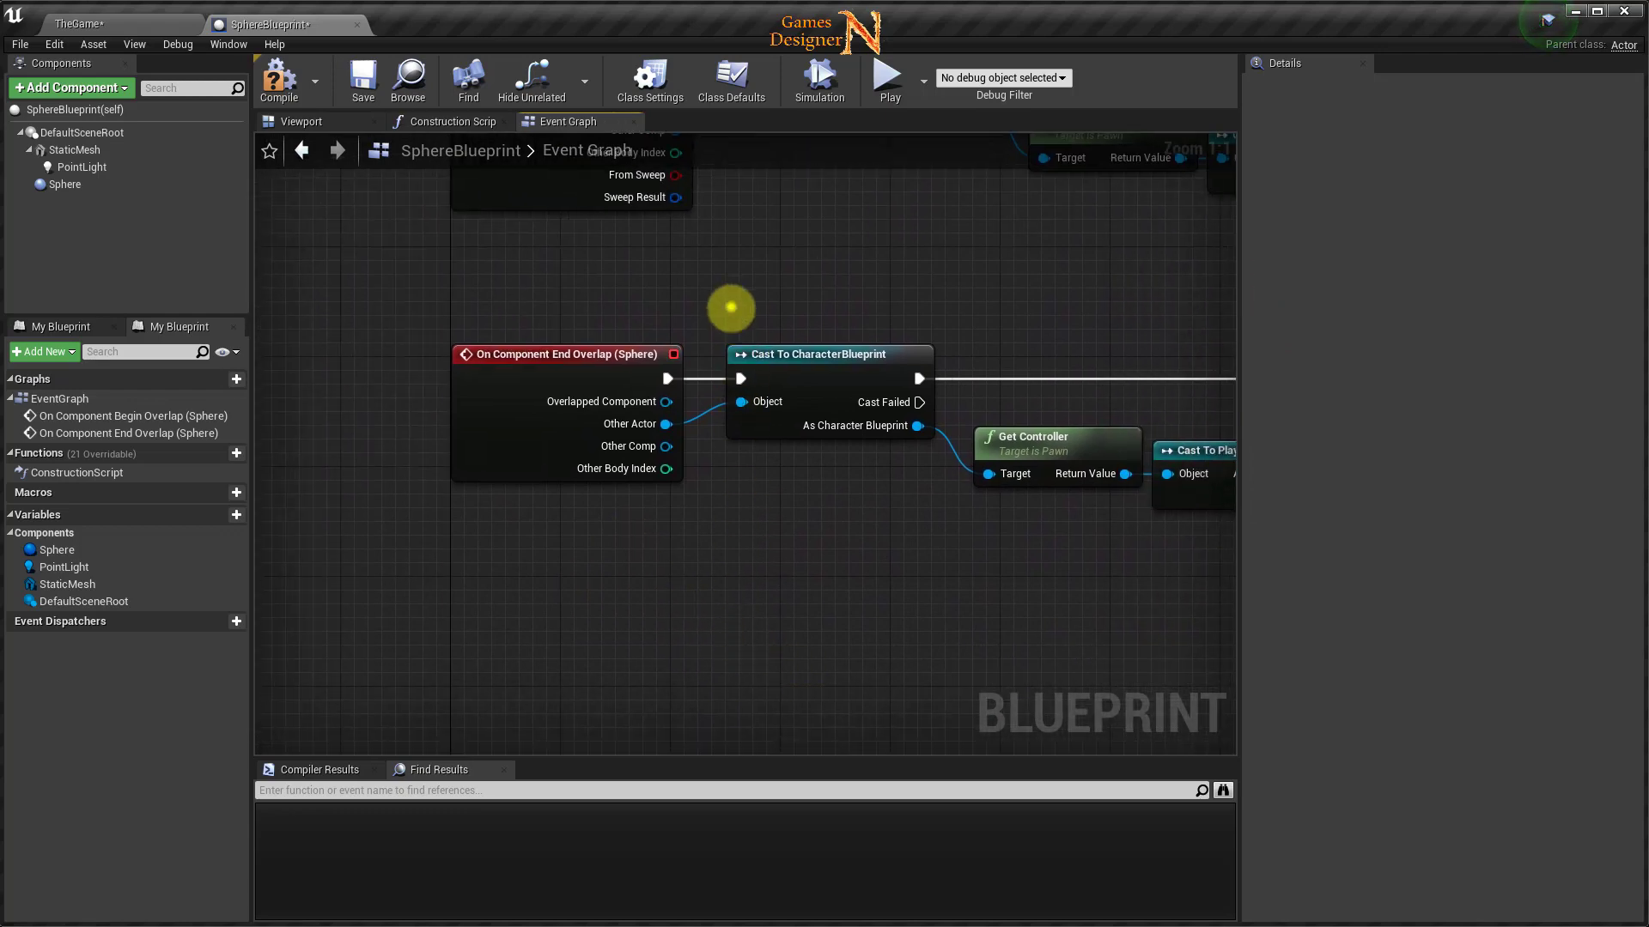
pyautogui.moveTo(731, 307)
pyautogui.mouseDown(button='right')
pyautogui.moveTo(745, 585)
pyautogui.moveTo(854, 407)
pyautogui.mouseUp(button='right')
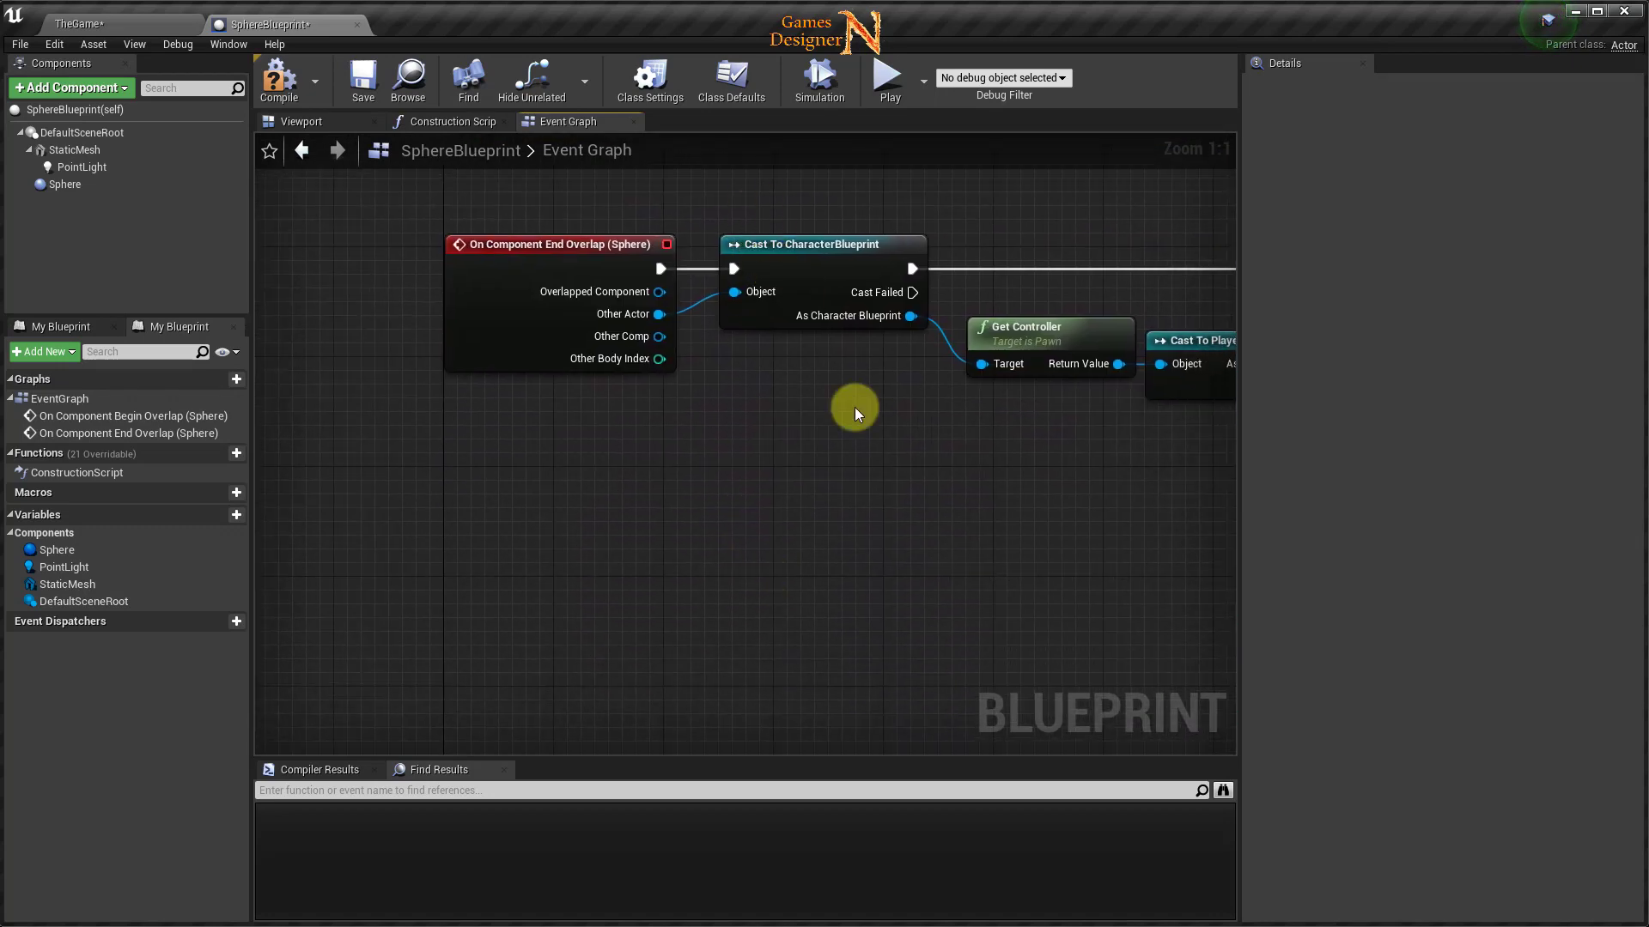
pyautogui.click(279, 82)
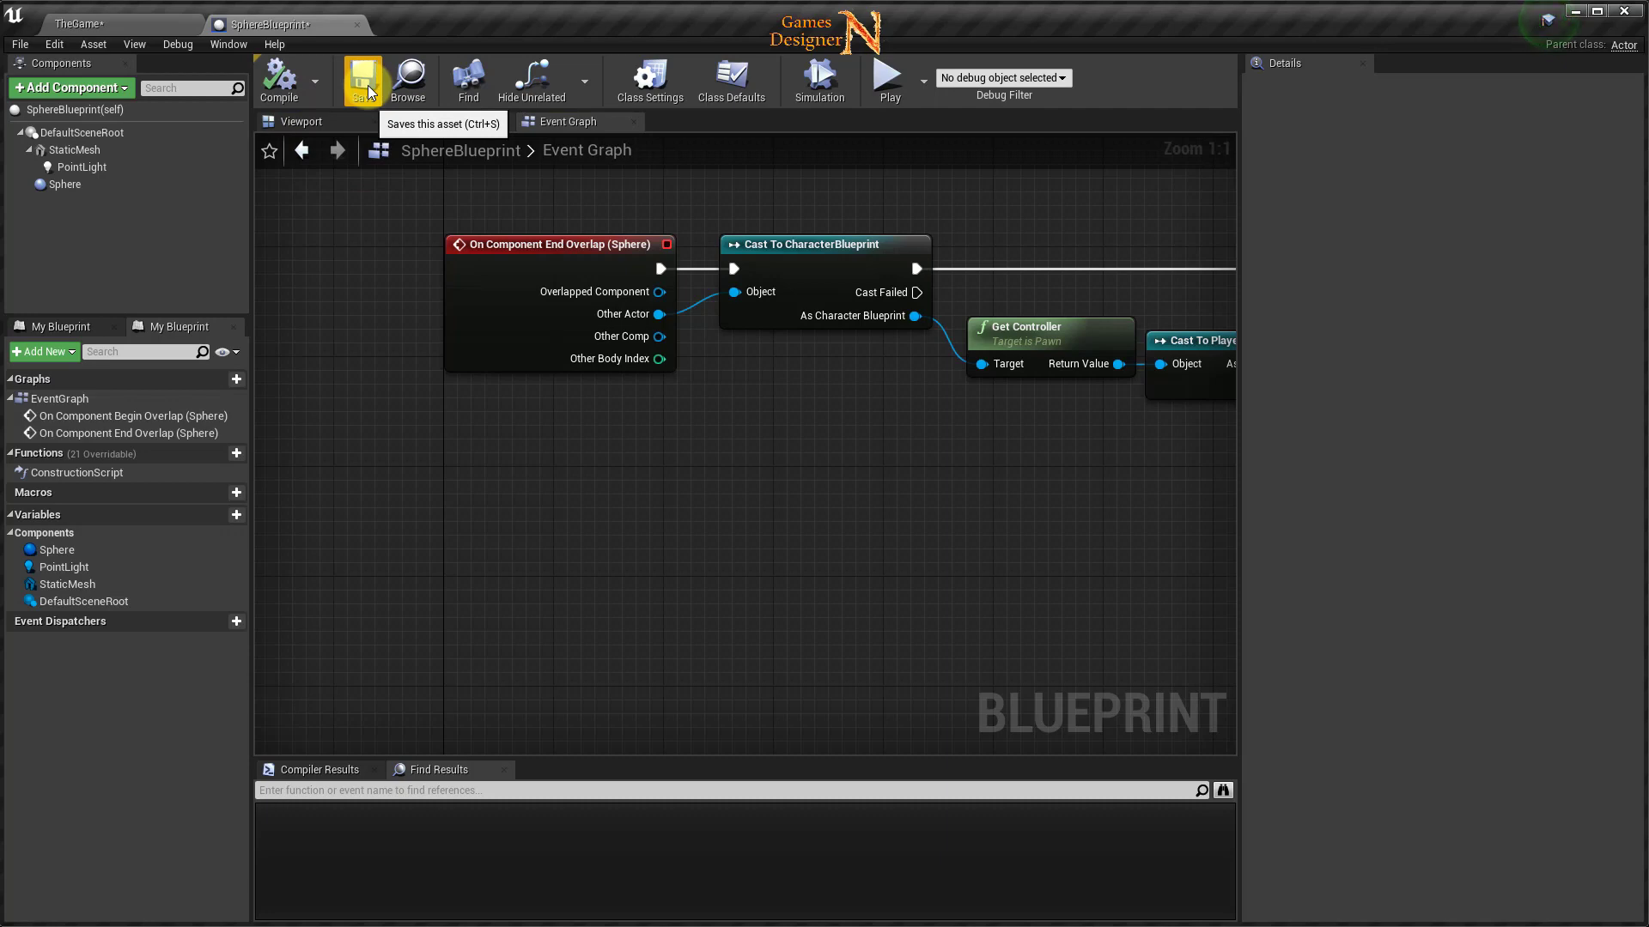
pyautogui.moveTo(688, 368); pyautogui.dragTo(783, 422, button='right')
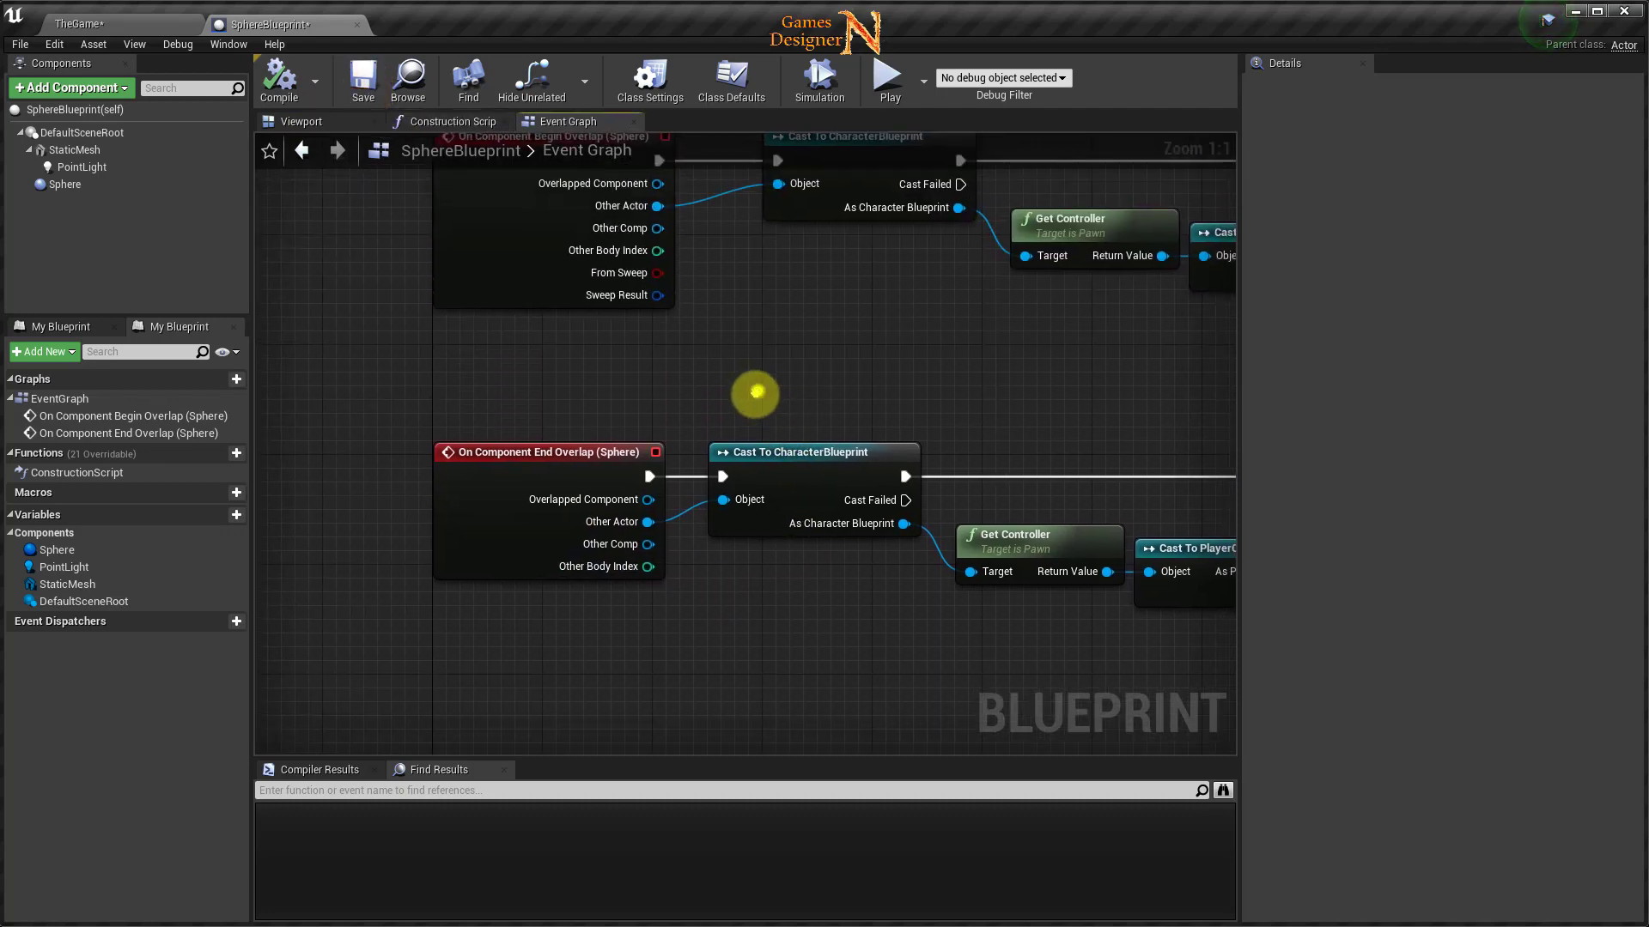
pyautogui.moveTo(761, 394); pyautogui.dragTo(728, 509, button='right')
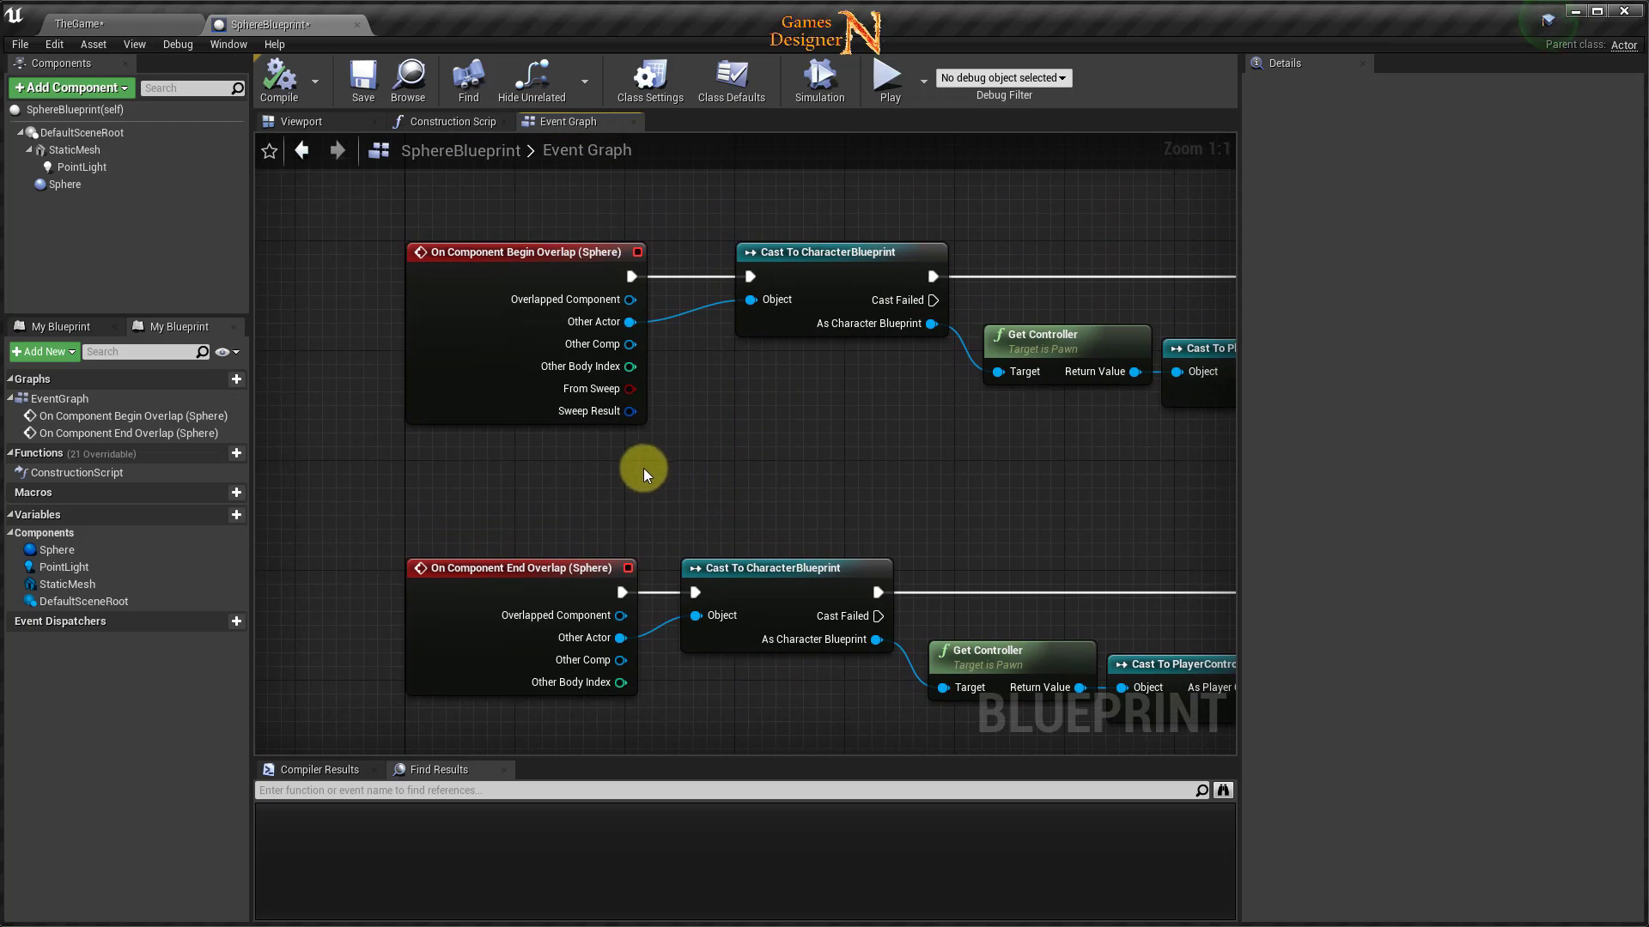
pyautogui.moveTo(647, 472); pyautogui.dragTo(730, 147, button='right')
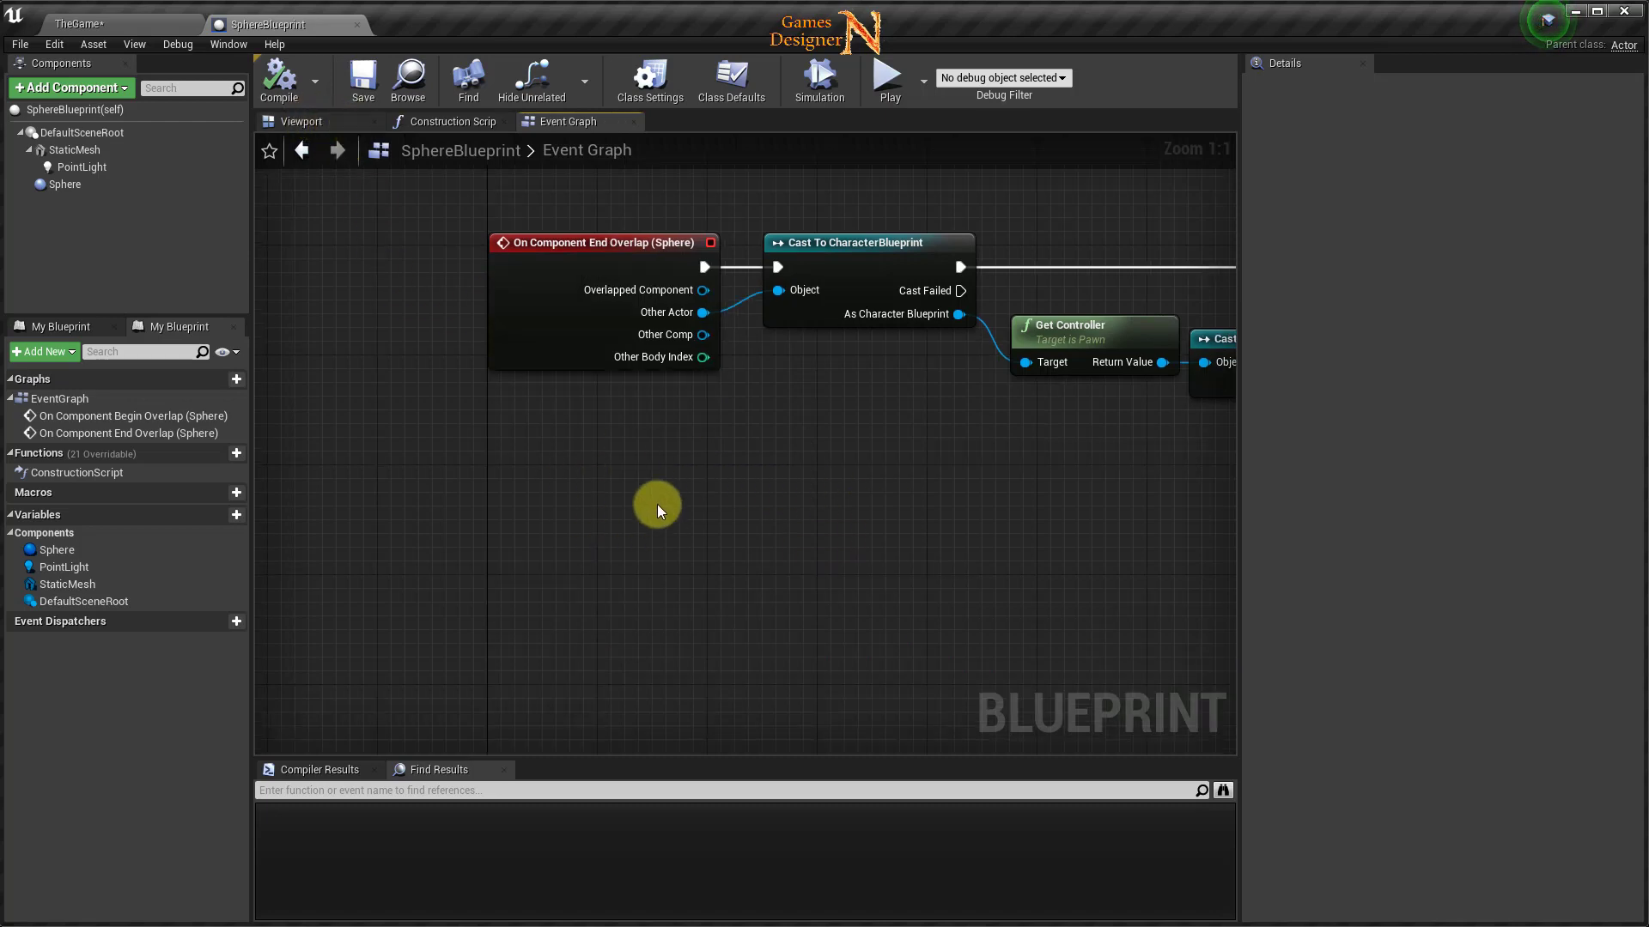
pyautogui.click(56, 43)
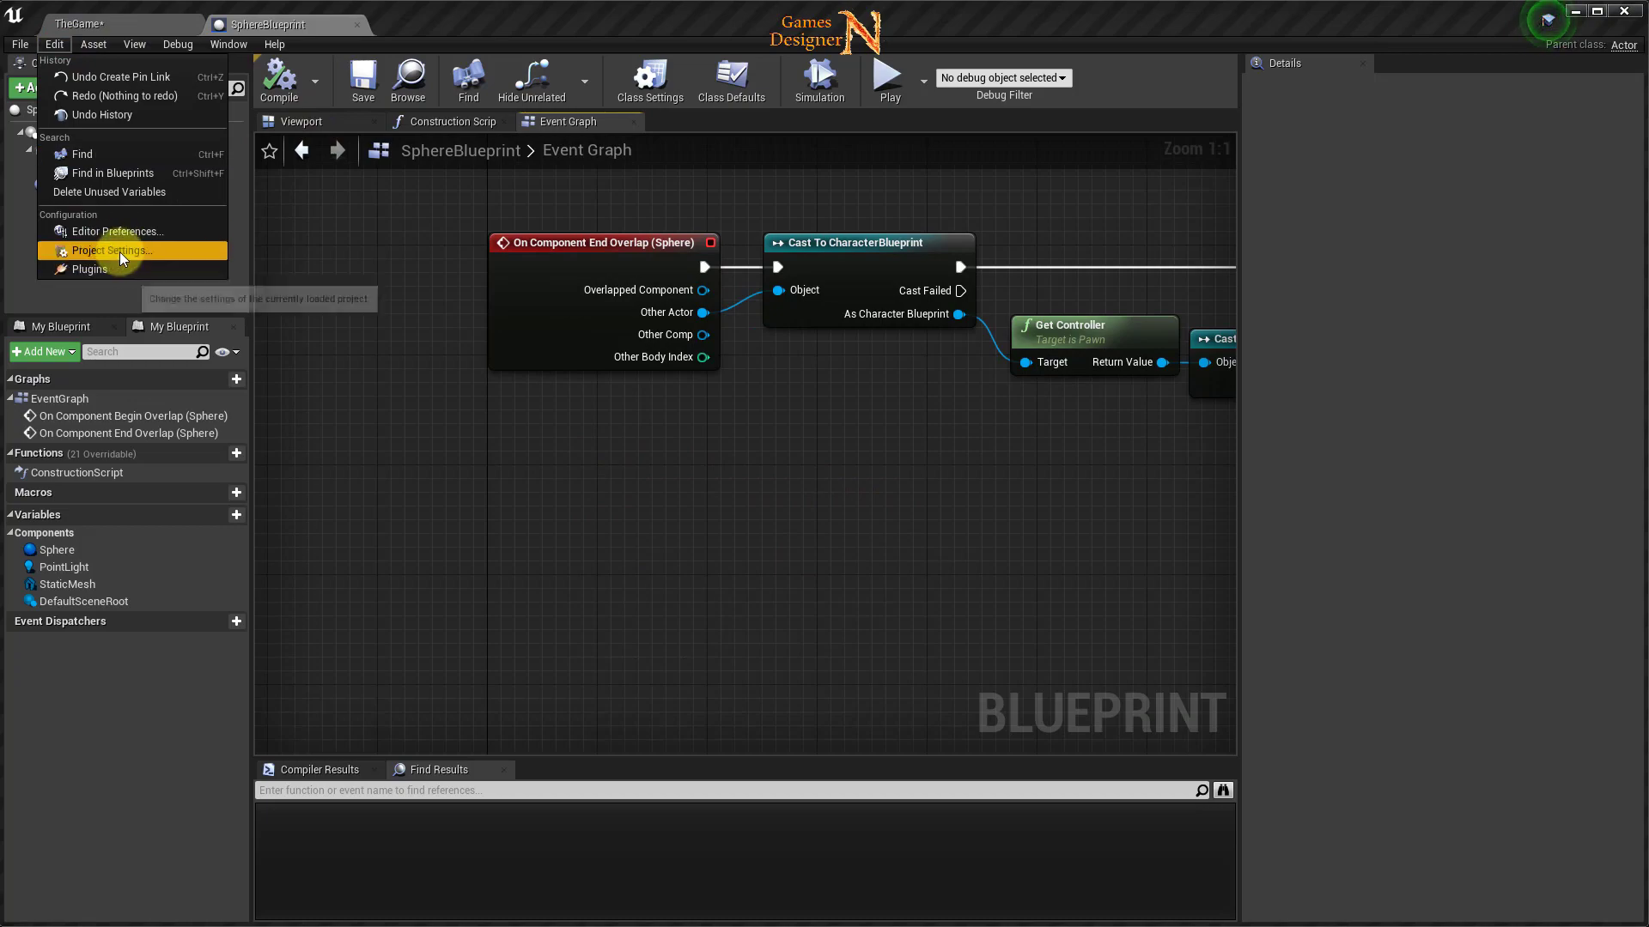
# In Project Settings > Input, check the Interection action is mapped to I, then return to SphereBlueprint.
pyautogui.click(120, 251)
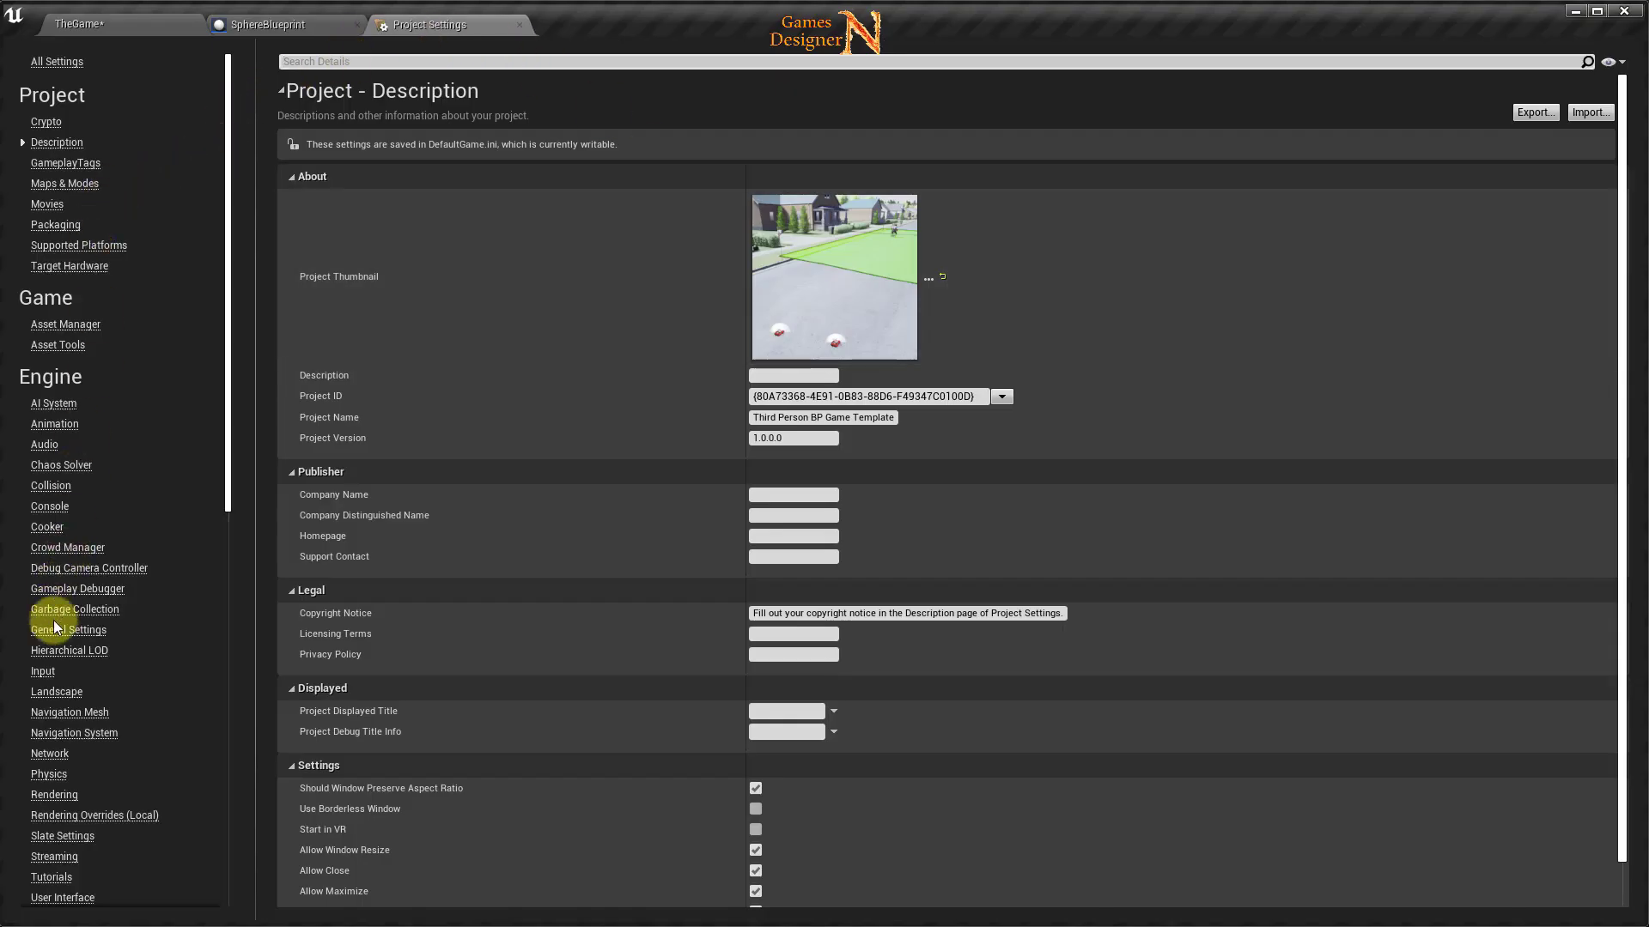
pyautogui.click(43, 671)
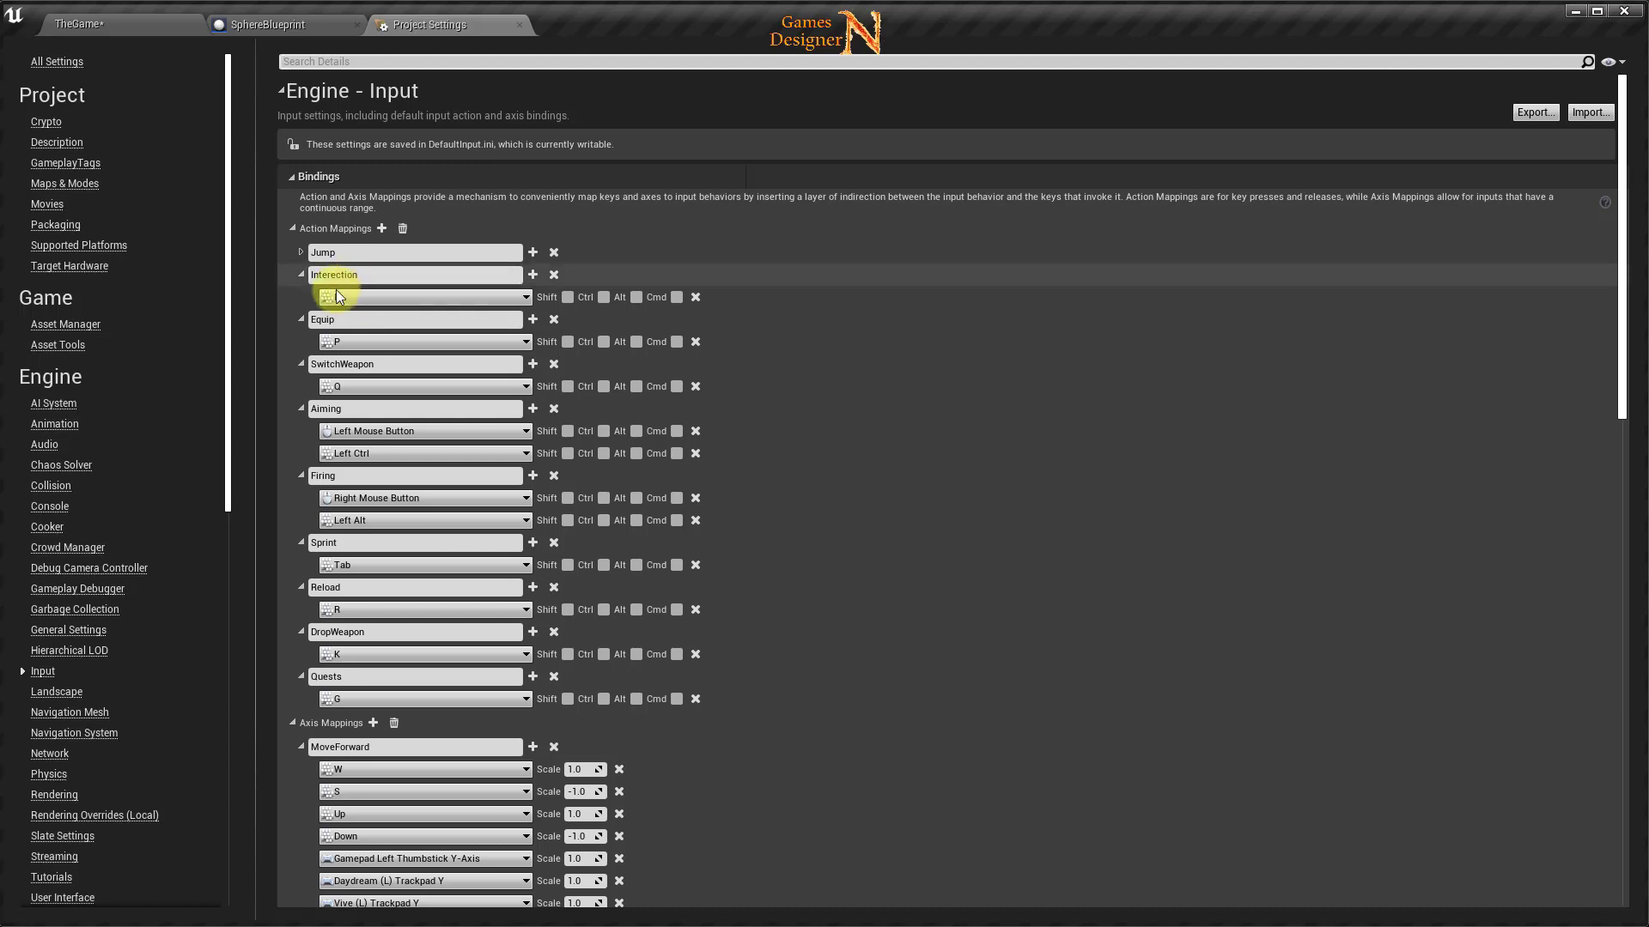
pyautogui.write('I')
pyautogui.click(327, 288)
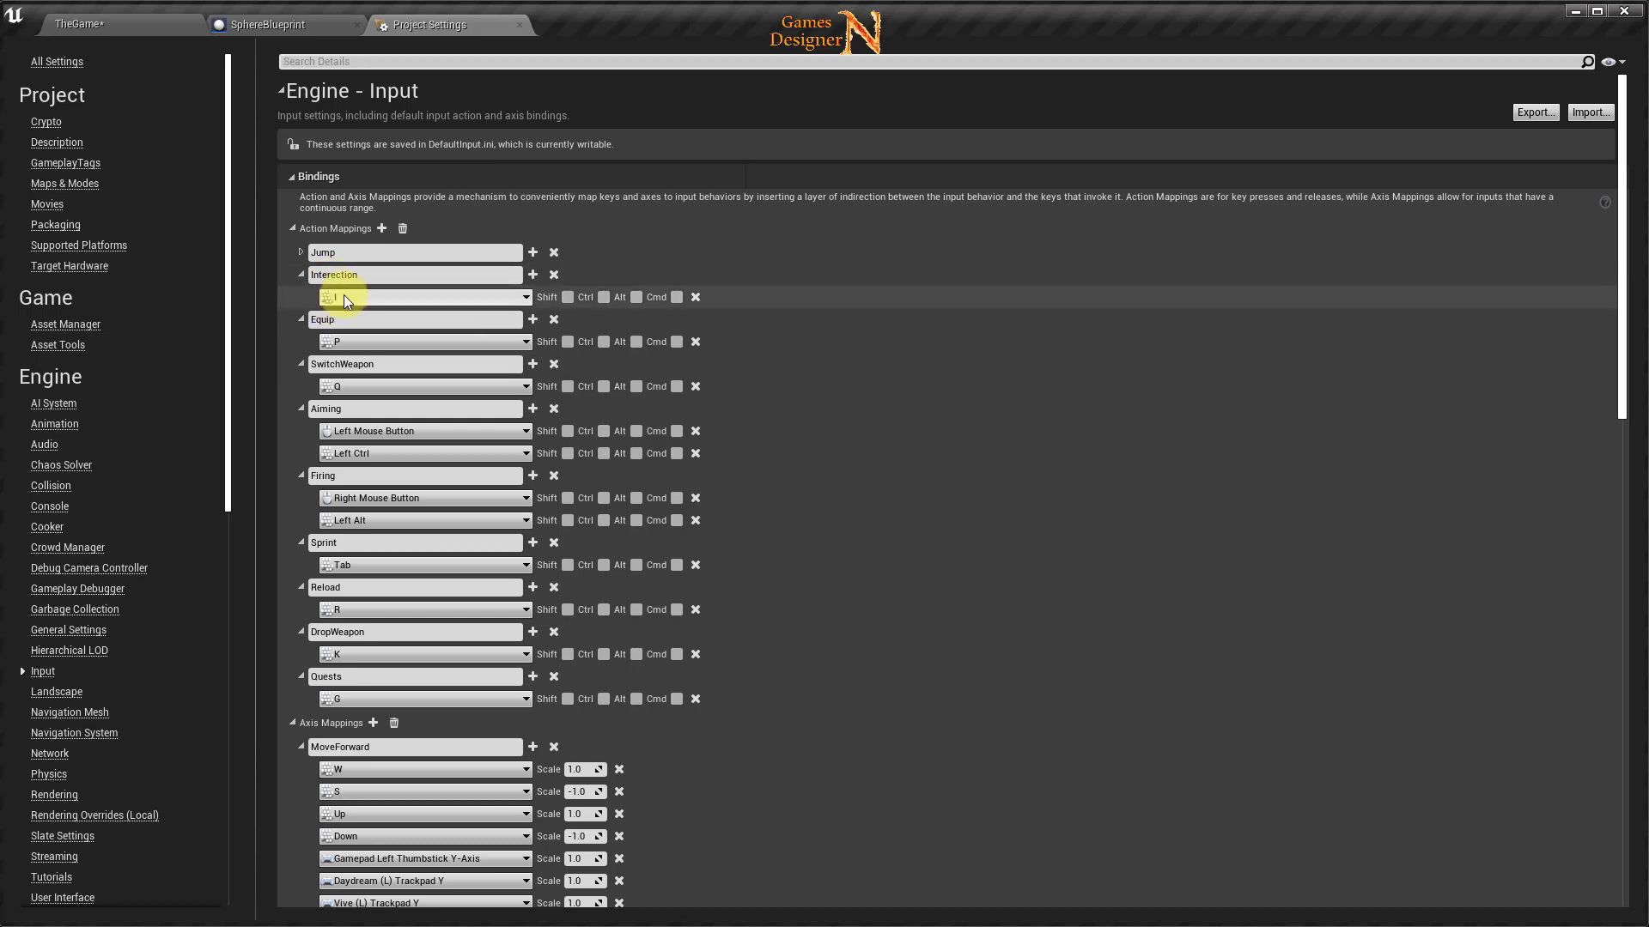
pyautogui.click(275, 26)
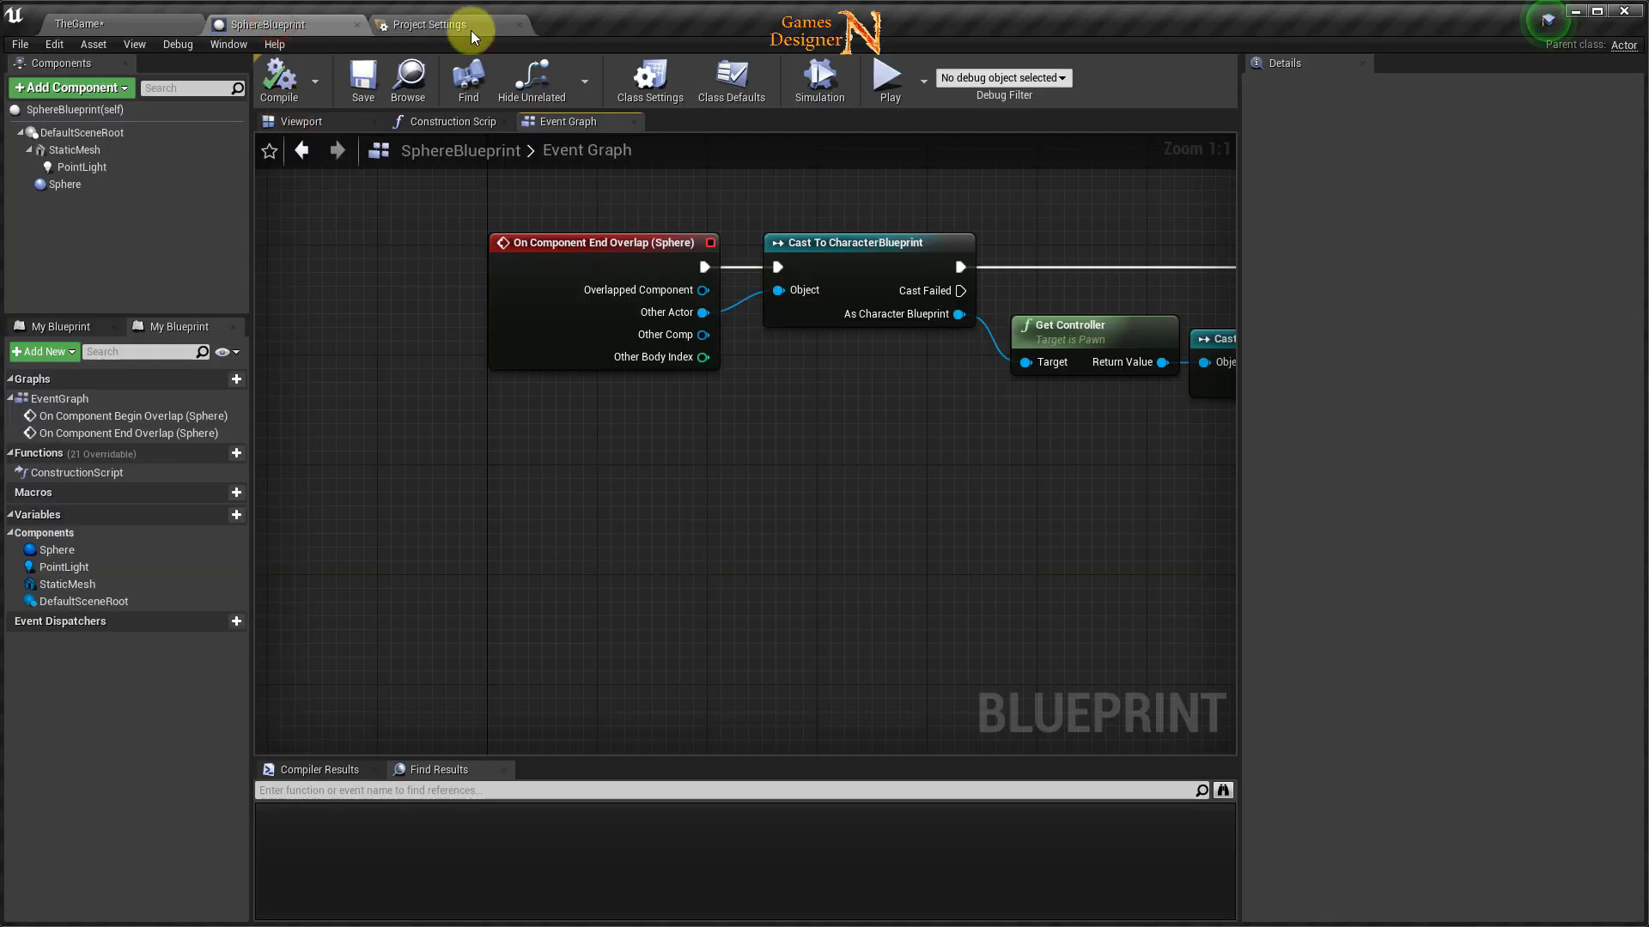
# Check the Interection action name in the project input bindings.
pyautogui.click(406, 31)
pyautogui.click(283, 23)
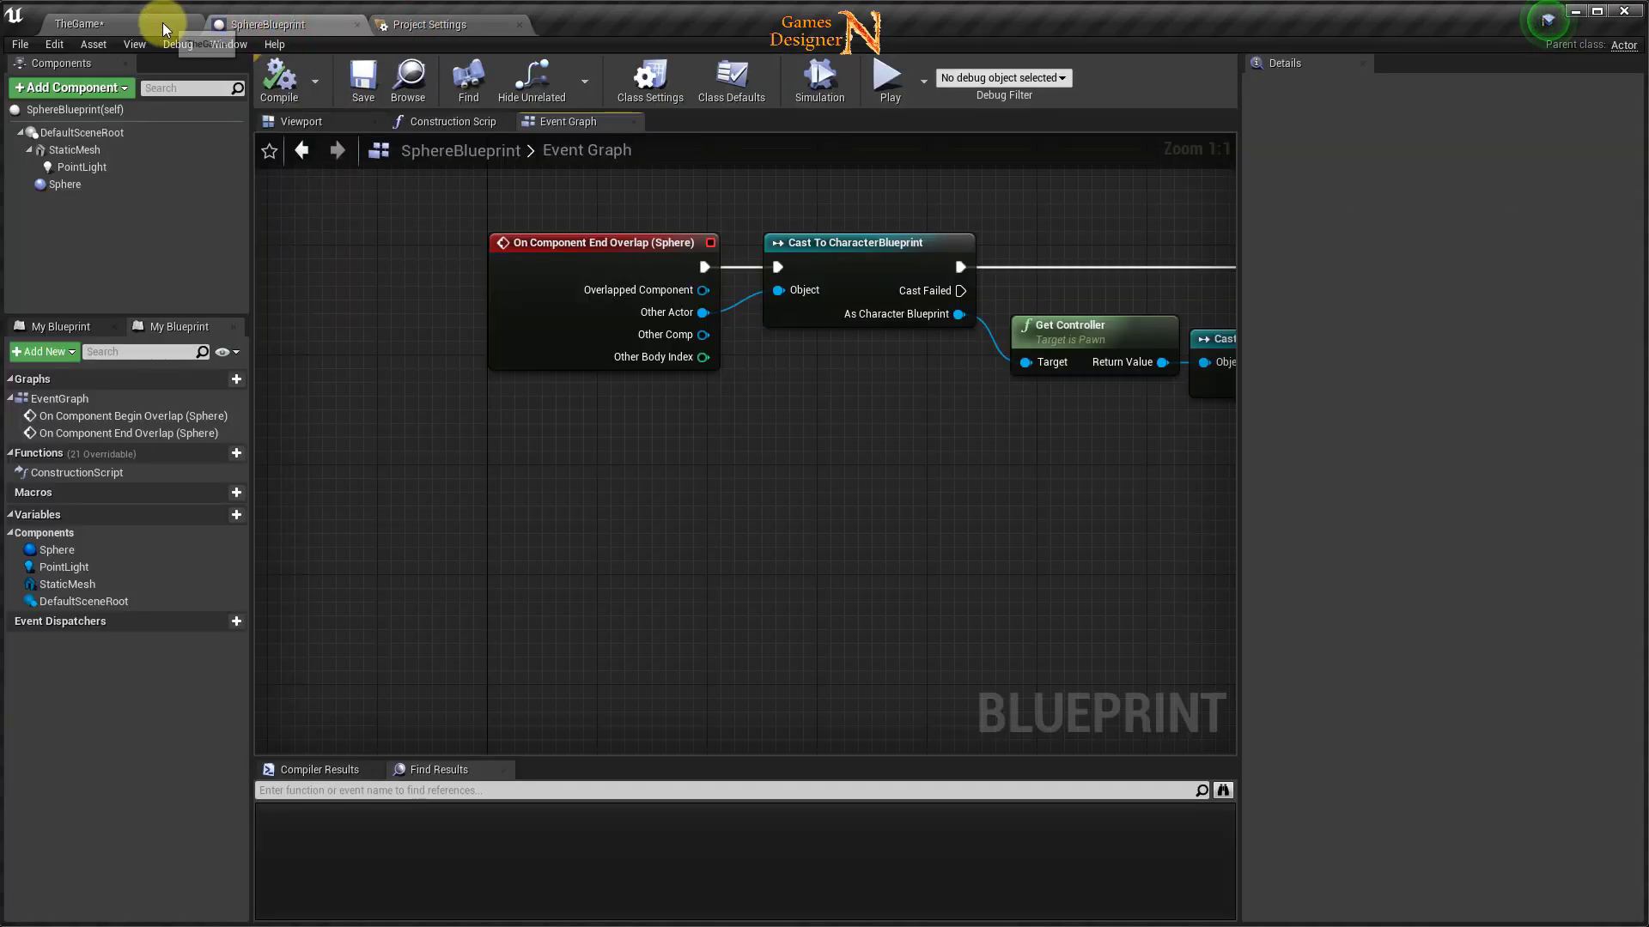
pyautogui.click(421, 24)
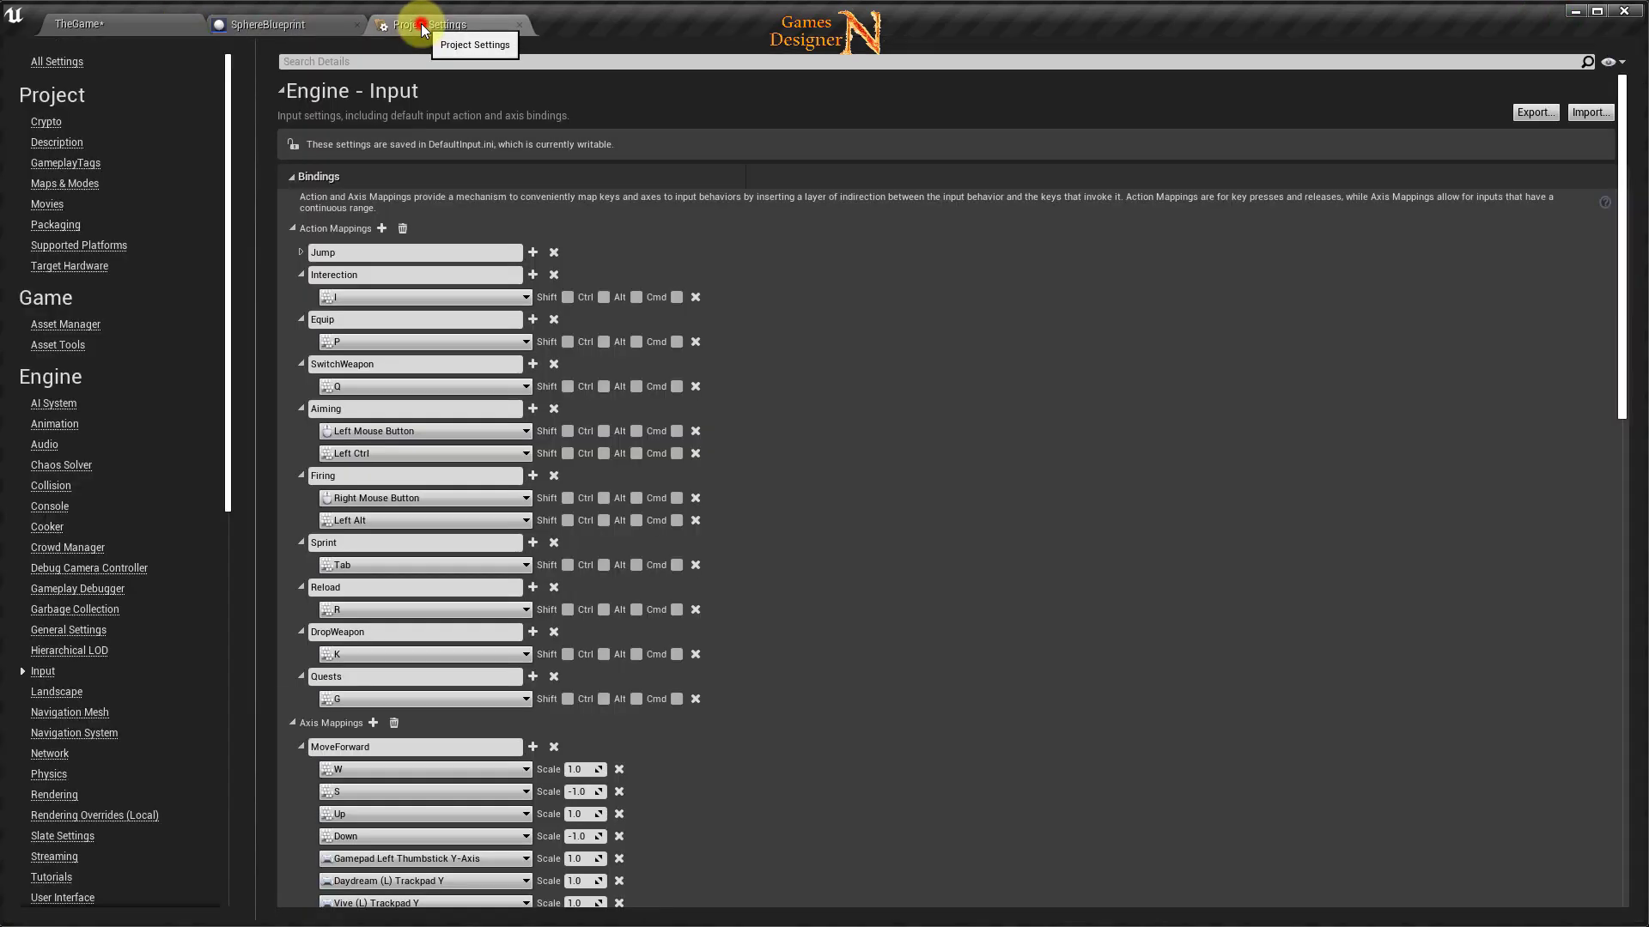
pyautogui.click(354, 275)
pyautogui.click(249, 24)
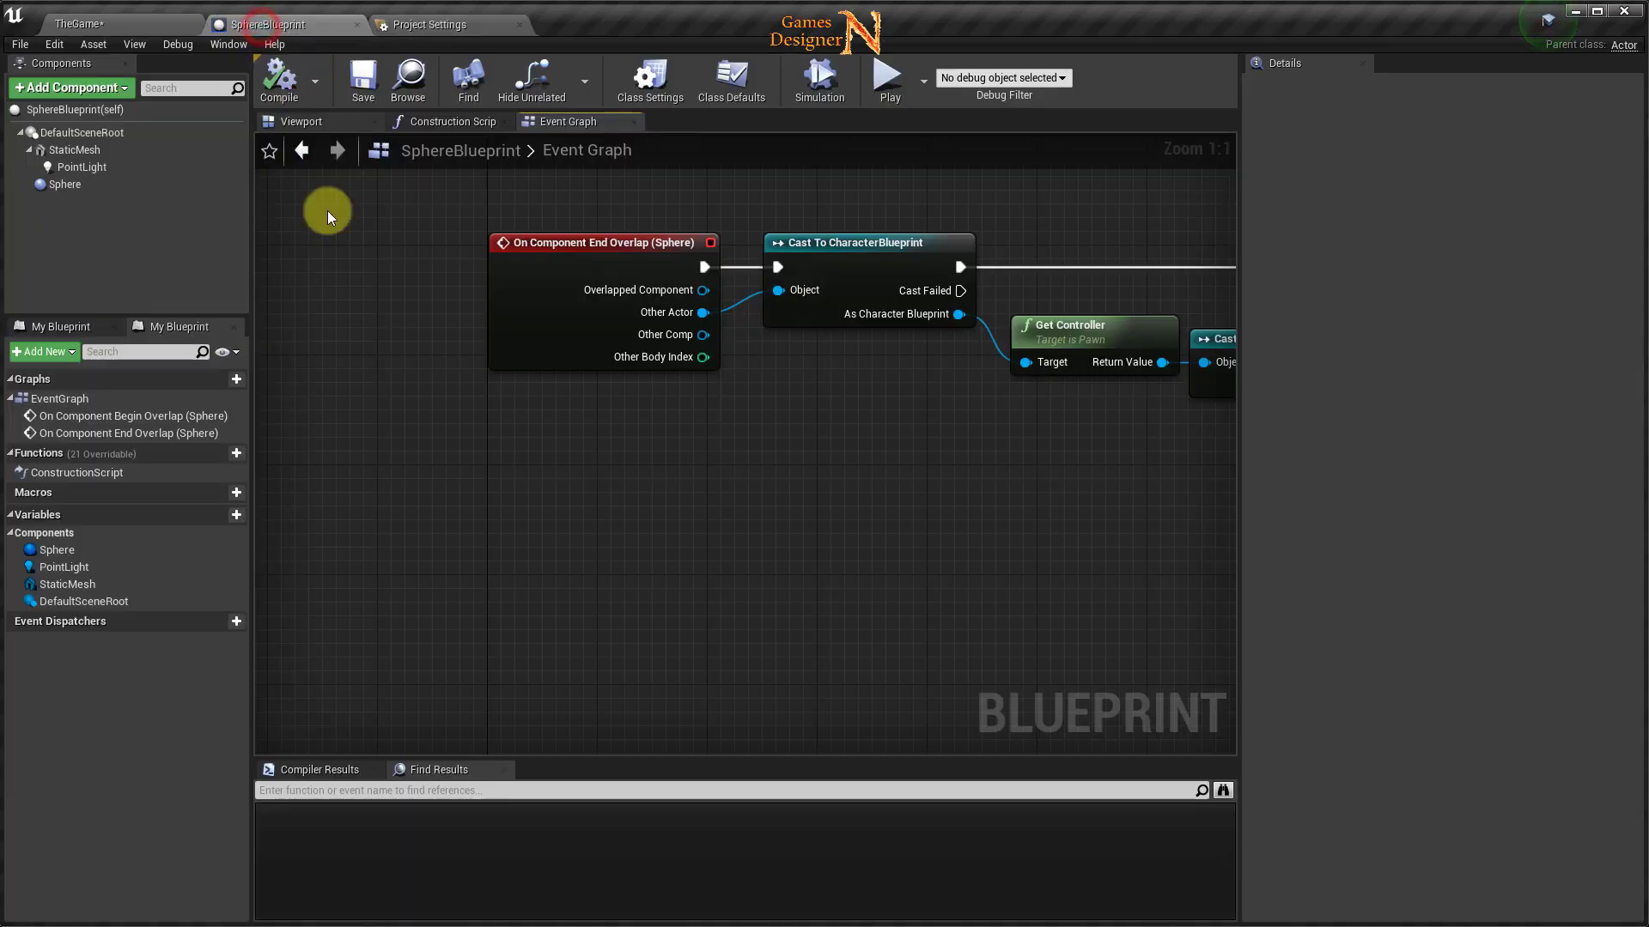
# Add an InputAction Interection event node to the SphereBlueprint event graph.
pyautogui.rightClick(481, 512)
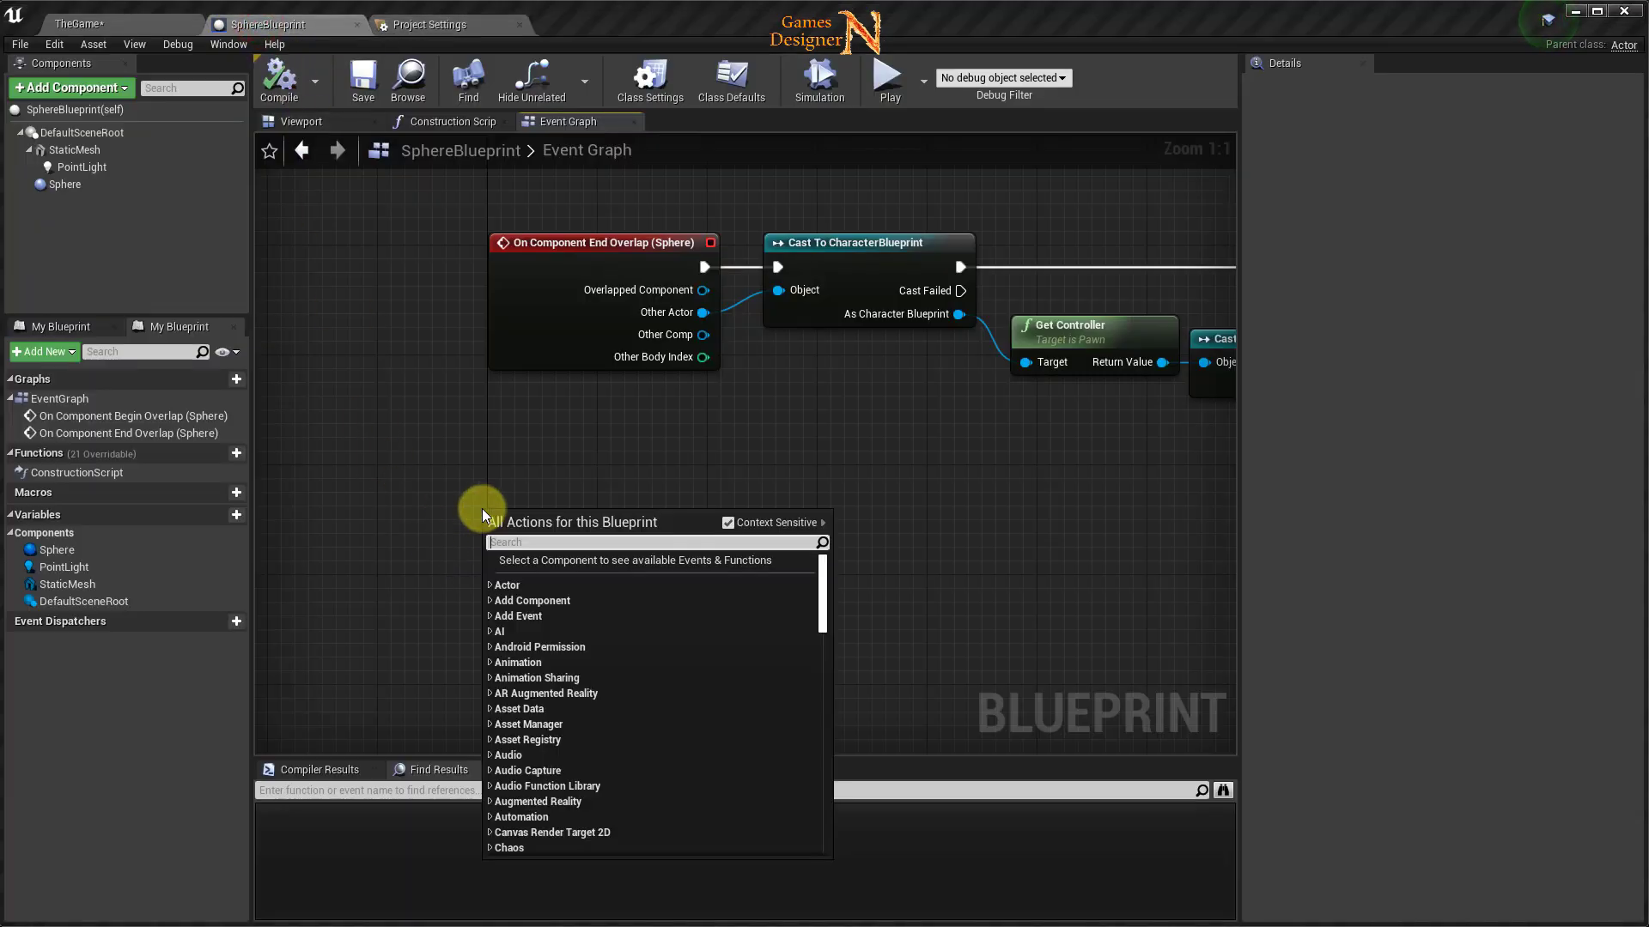
pyautogui.click(514, 543)
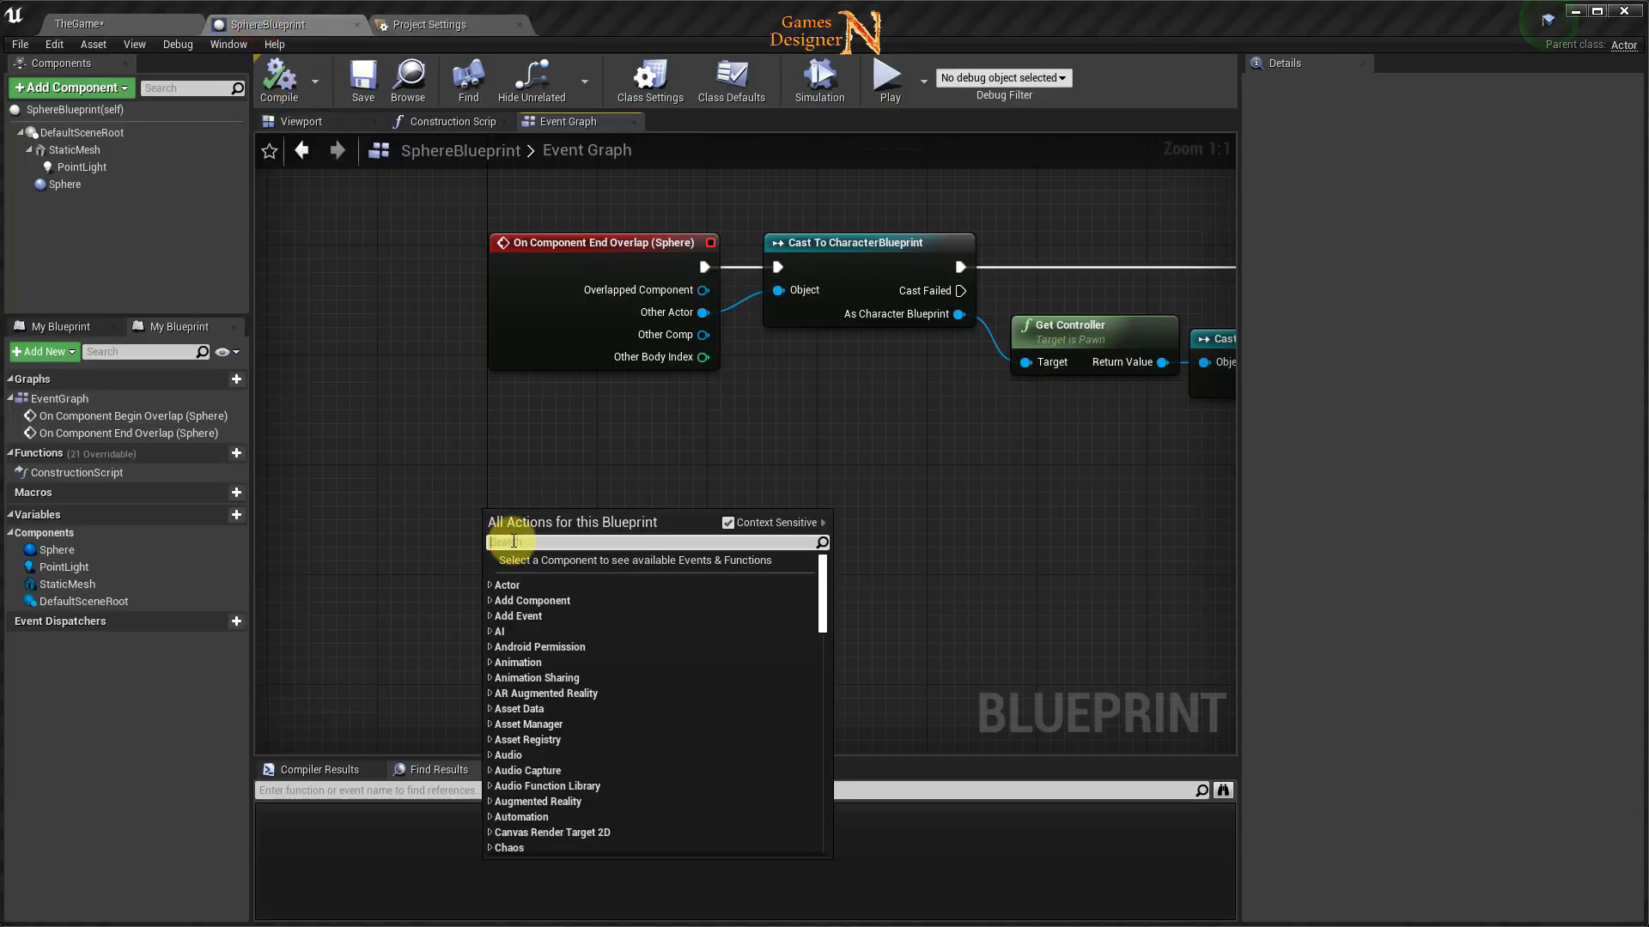
pyautogui.write('interection')
pyautogui.click(533, 577)
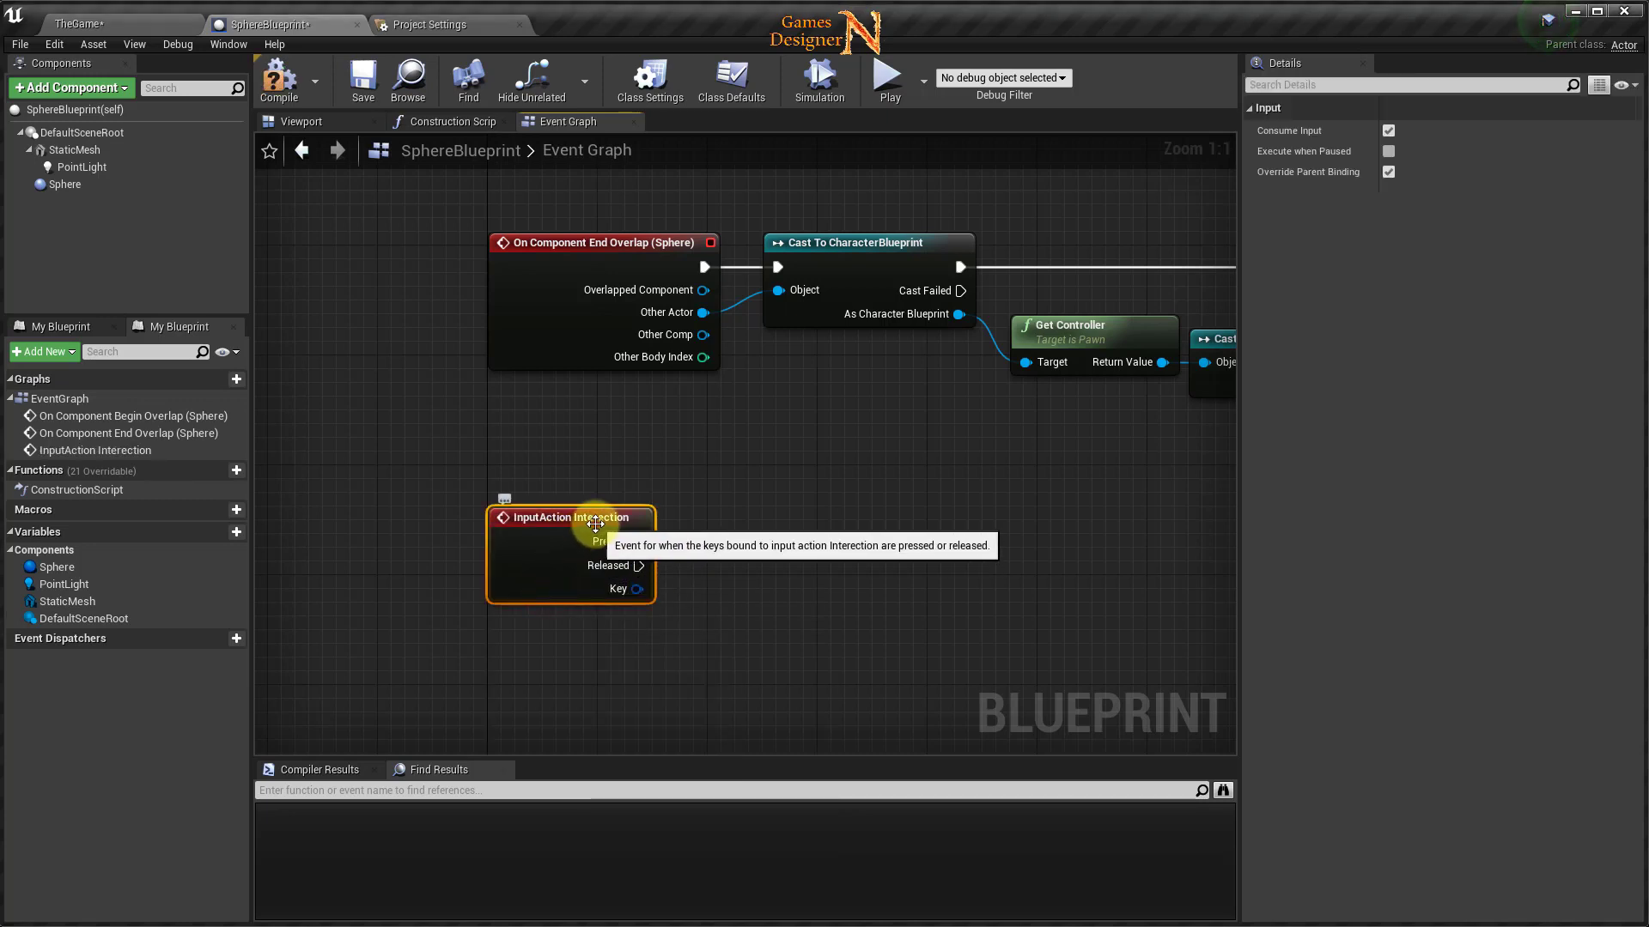
pyautogui.moveTo(596, 524); pyautogui.dragTo(581, 551)
pyautogui.moveTo(846, 552); pyautogui.dragTo(750, 467, button='right')
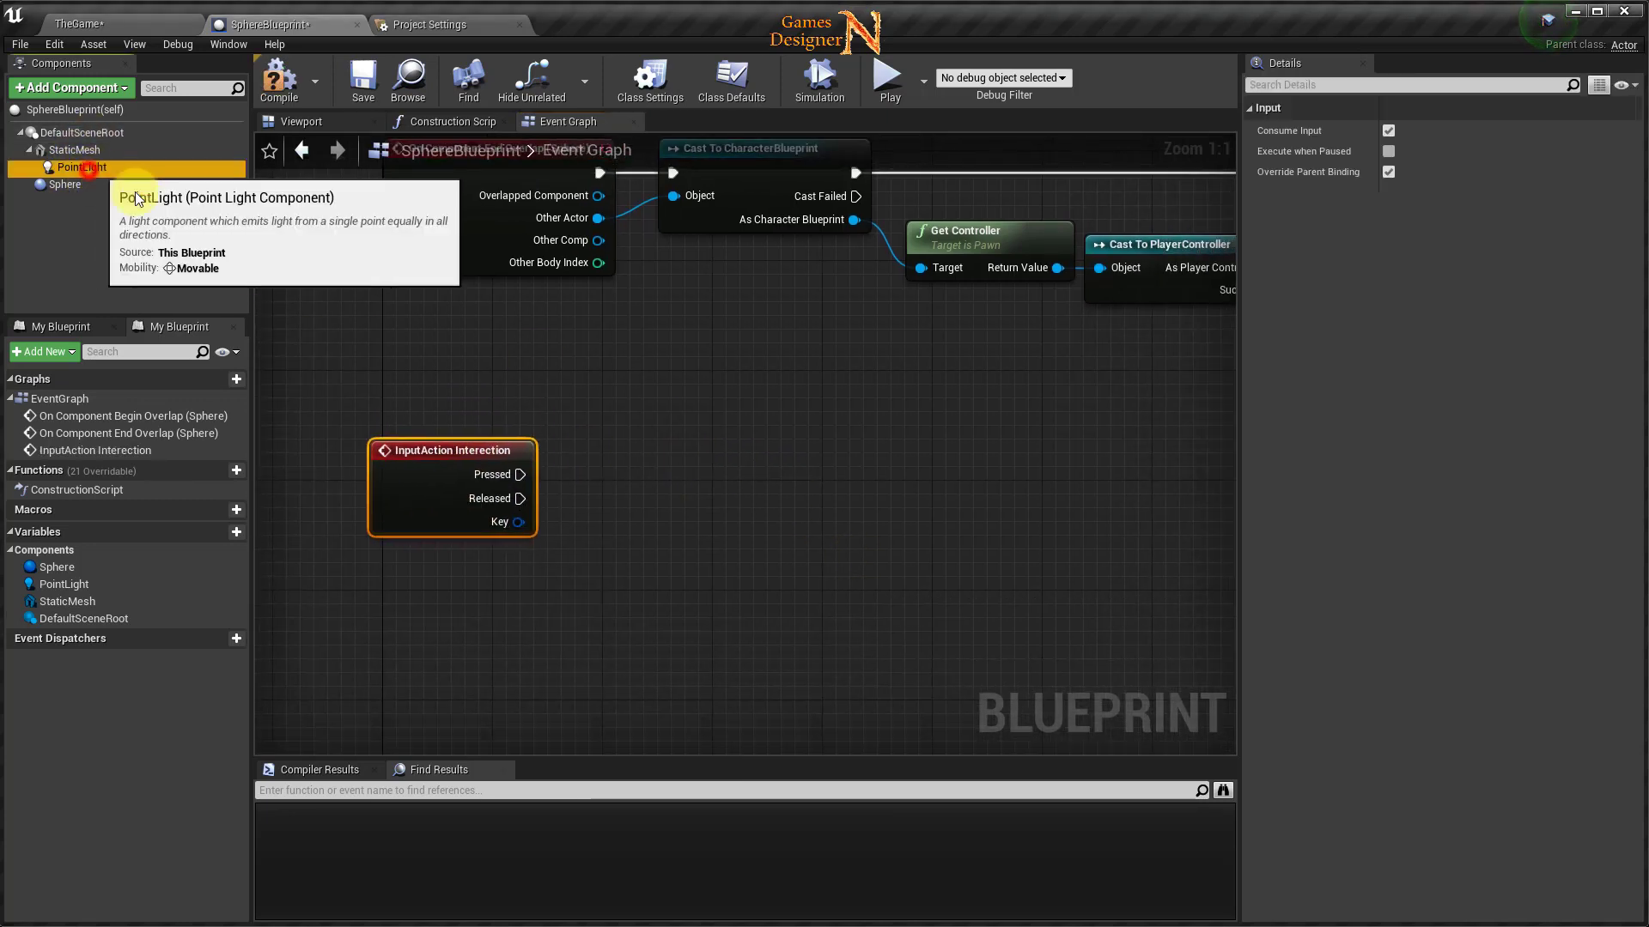
# Wire Pressed to Toggle Visibility targeting the PointLight, removing the duplicate reference and tidying nodes.
pyautogui.moveTo(85, 168); pyautogui.dragTo(508, 595)
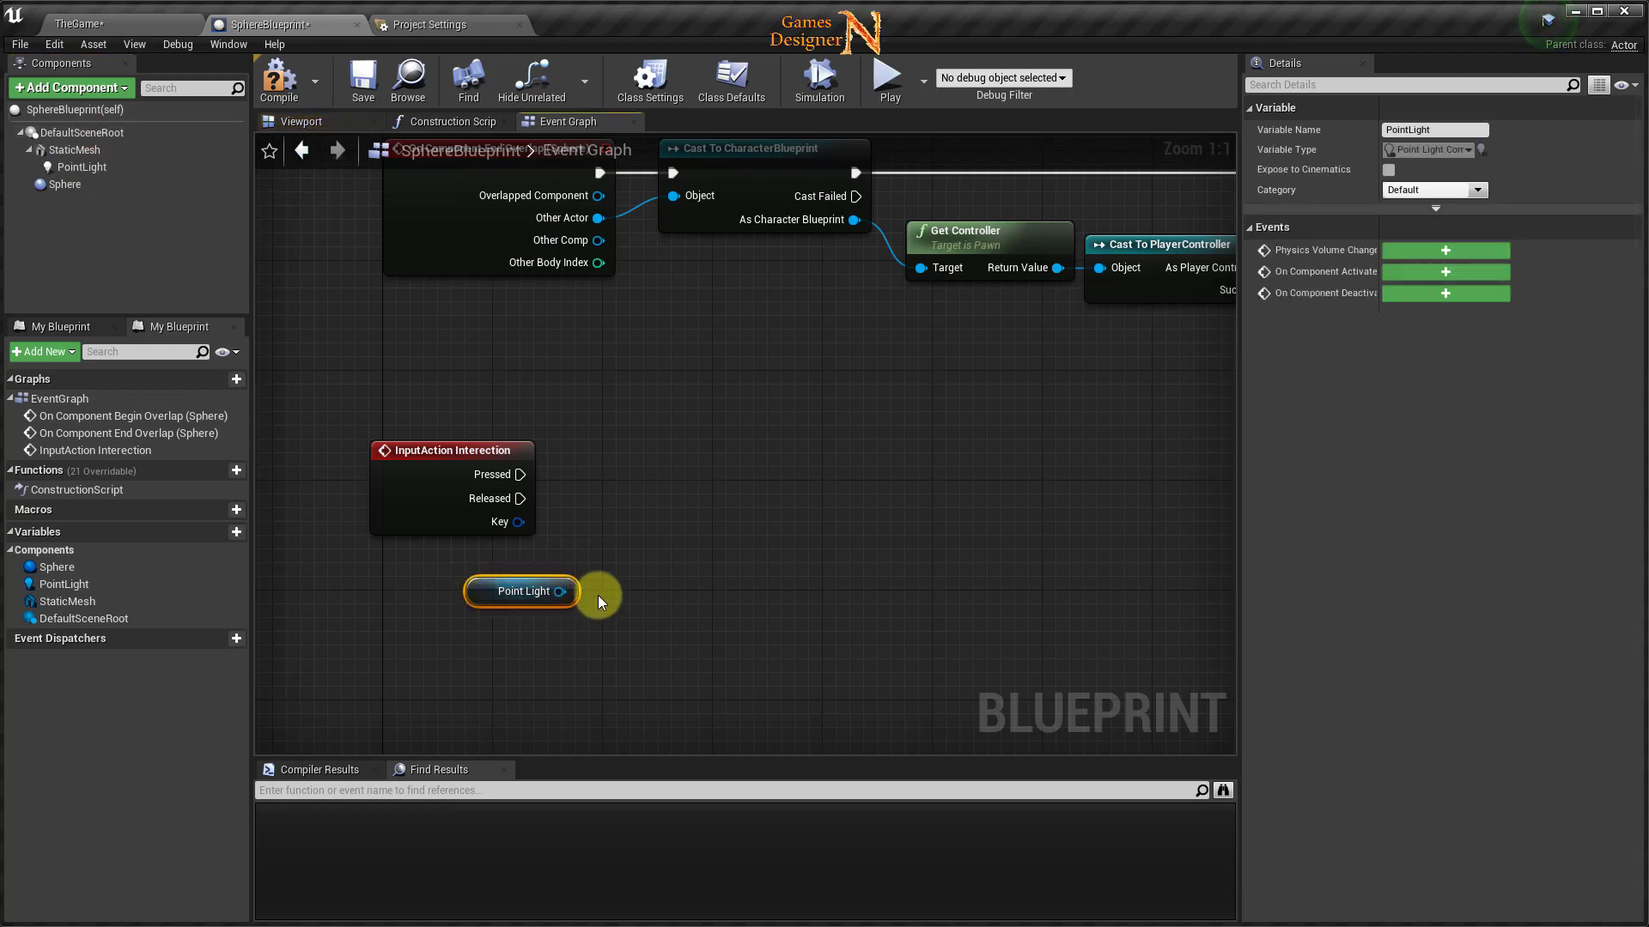
pyautogui.moveTo(520, 474); pyautogui.dragTo(677, 486)
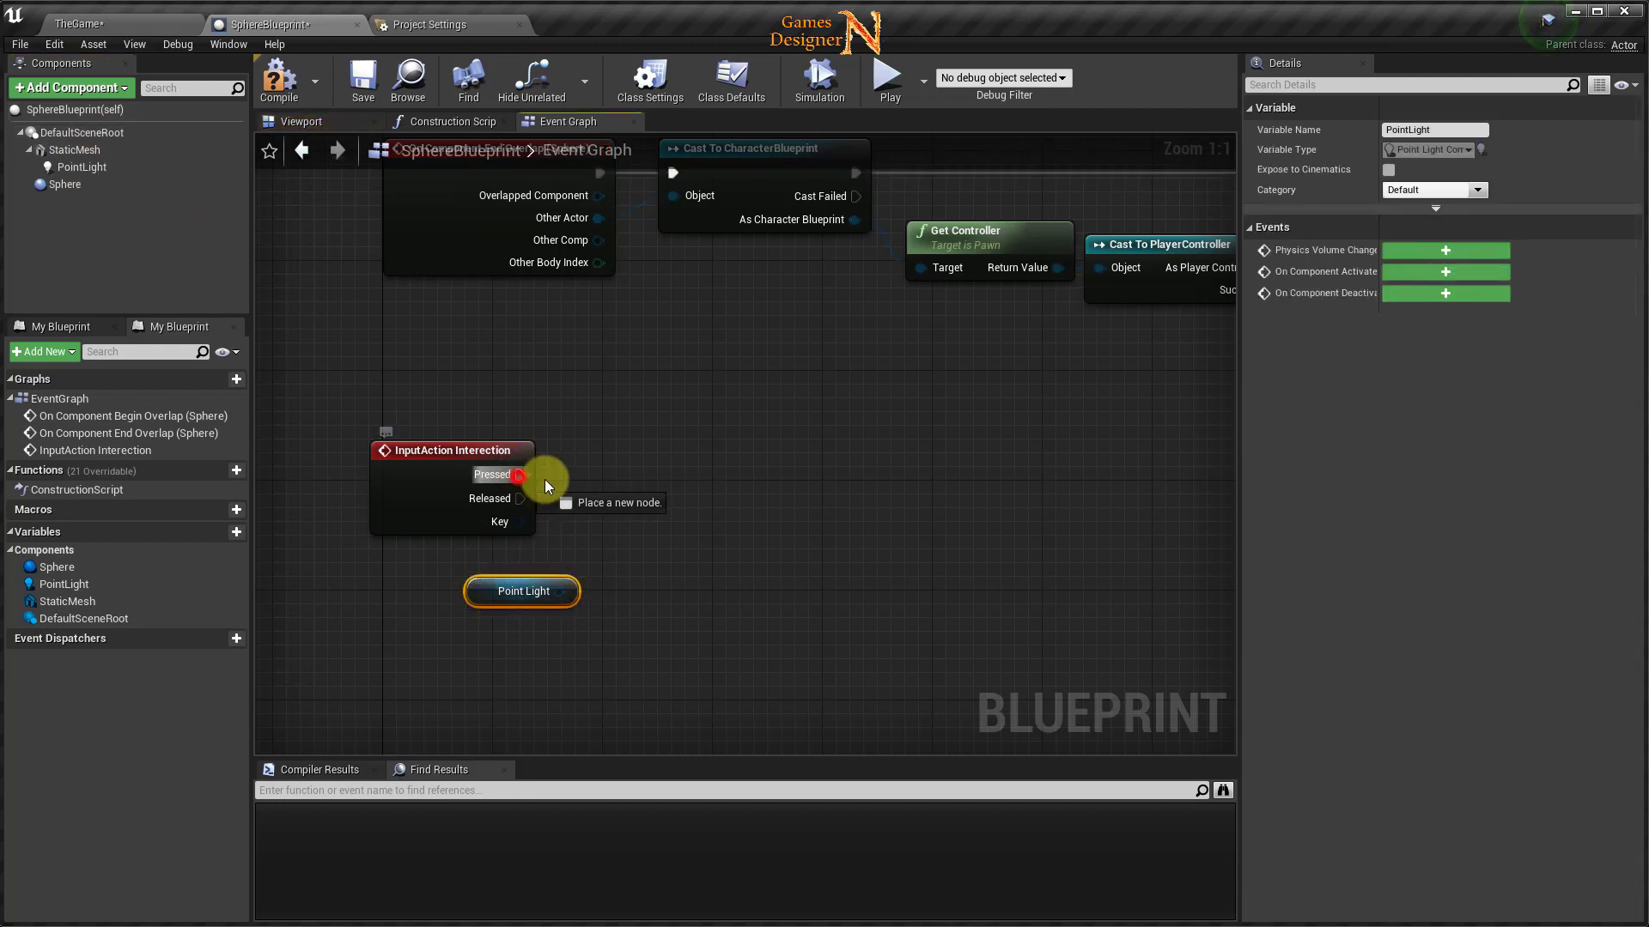
pyautogui.write('toggle')
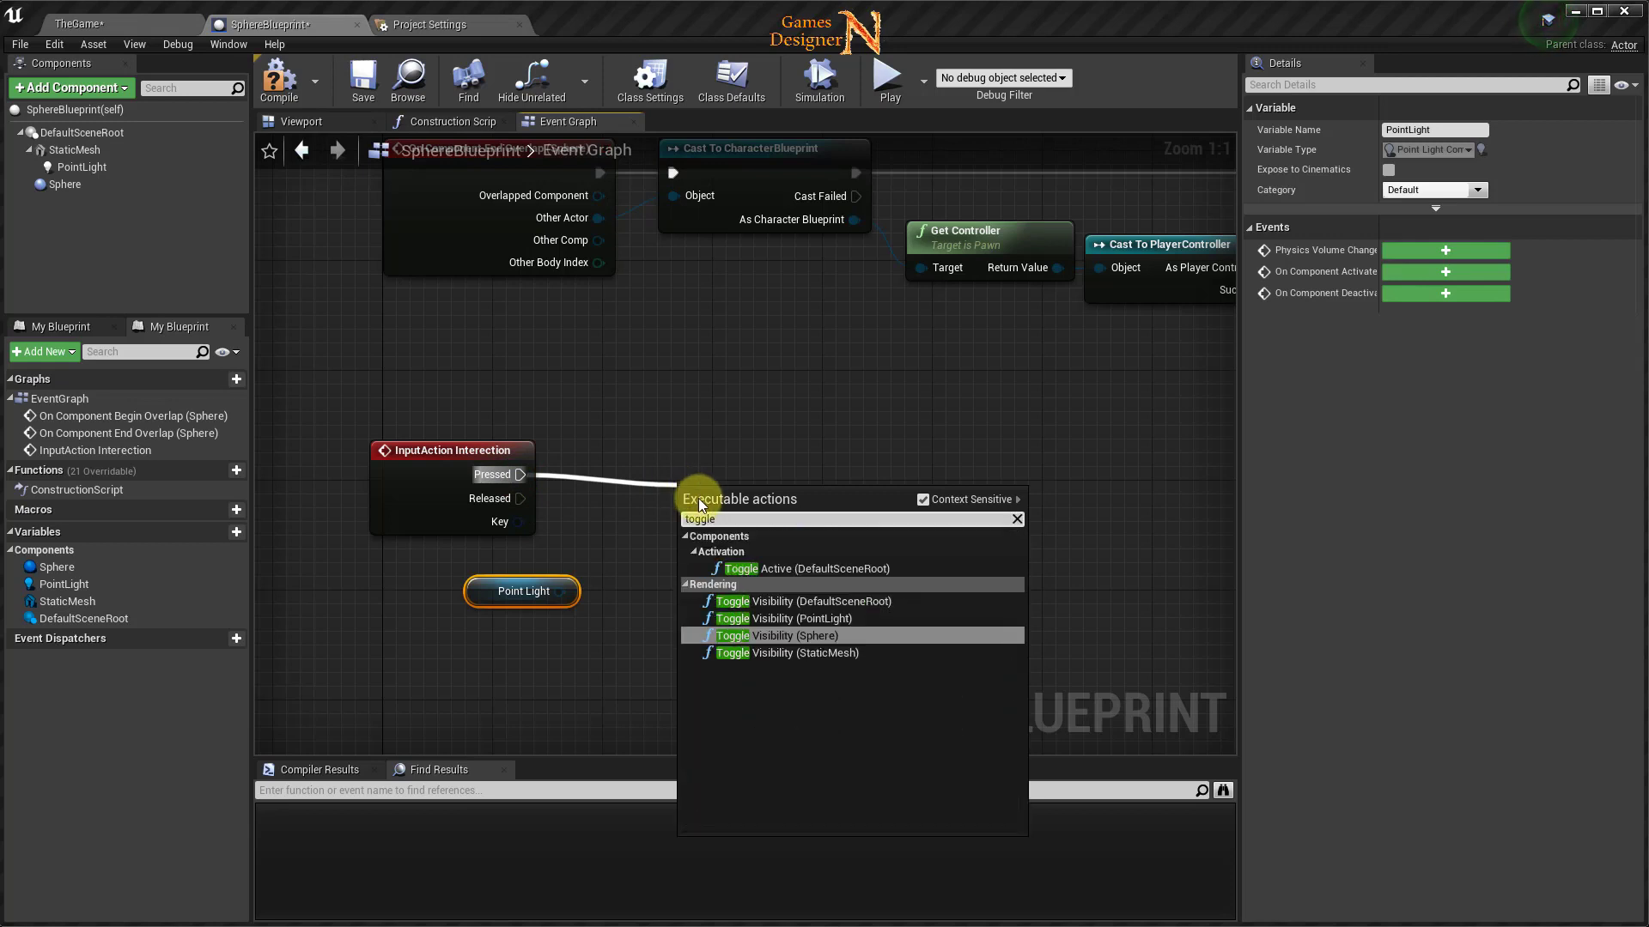
pyautogui.click(799, 618)
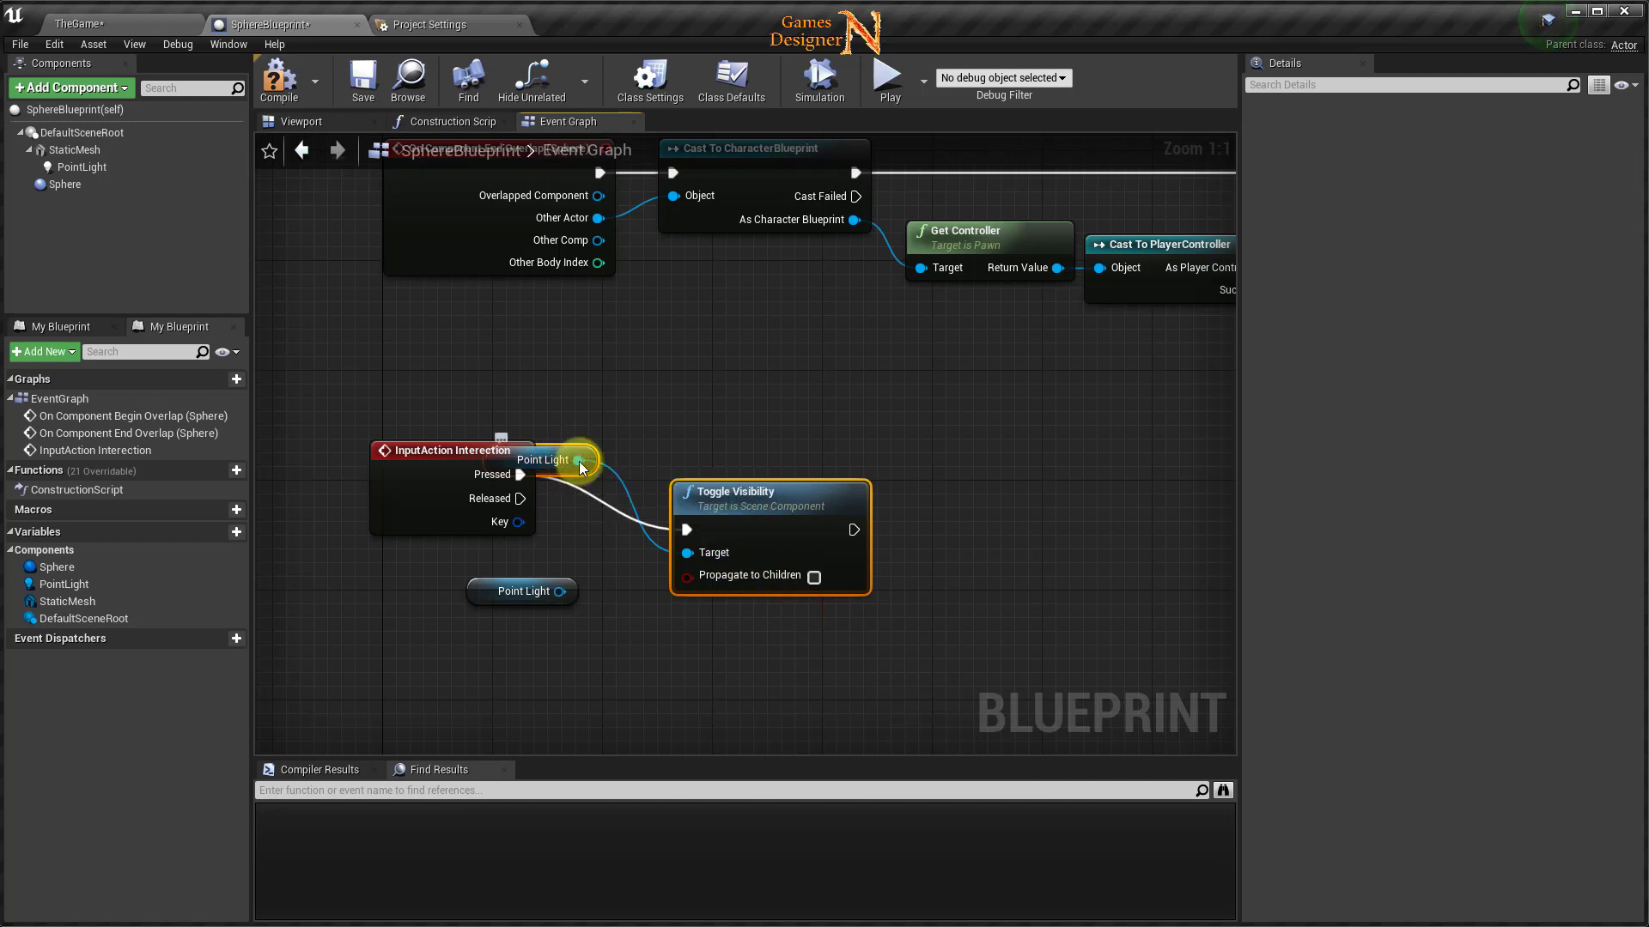
pyautogui.click(503, 573)
pyautogui.press('Delete')
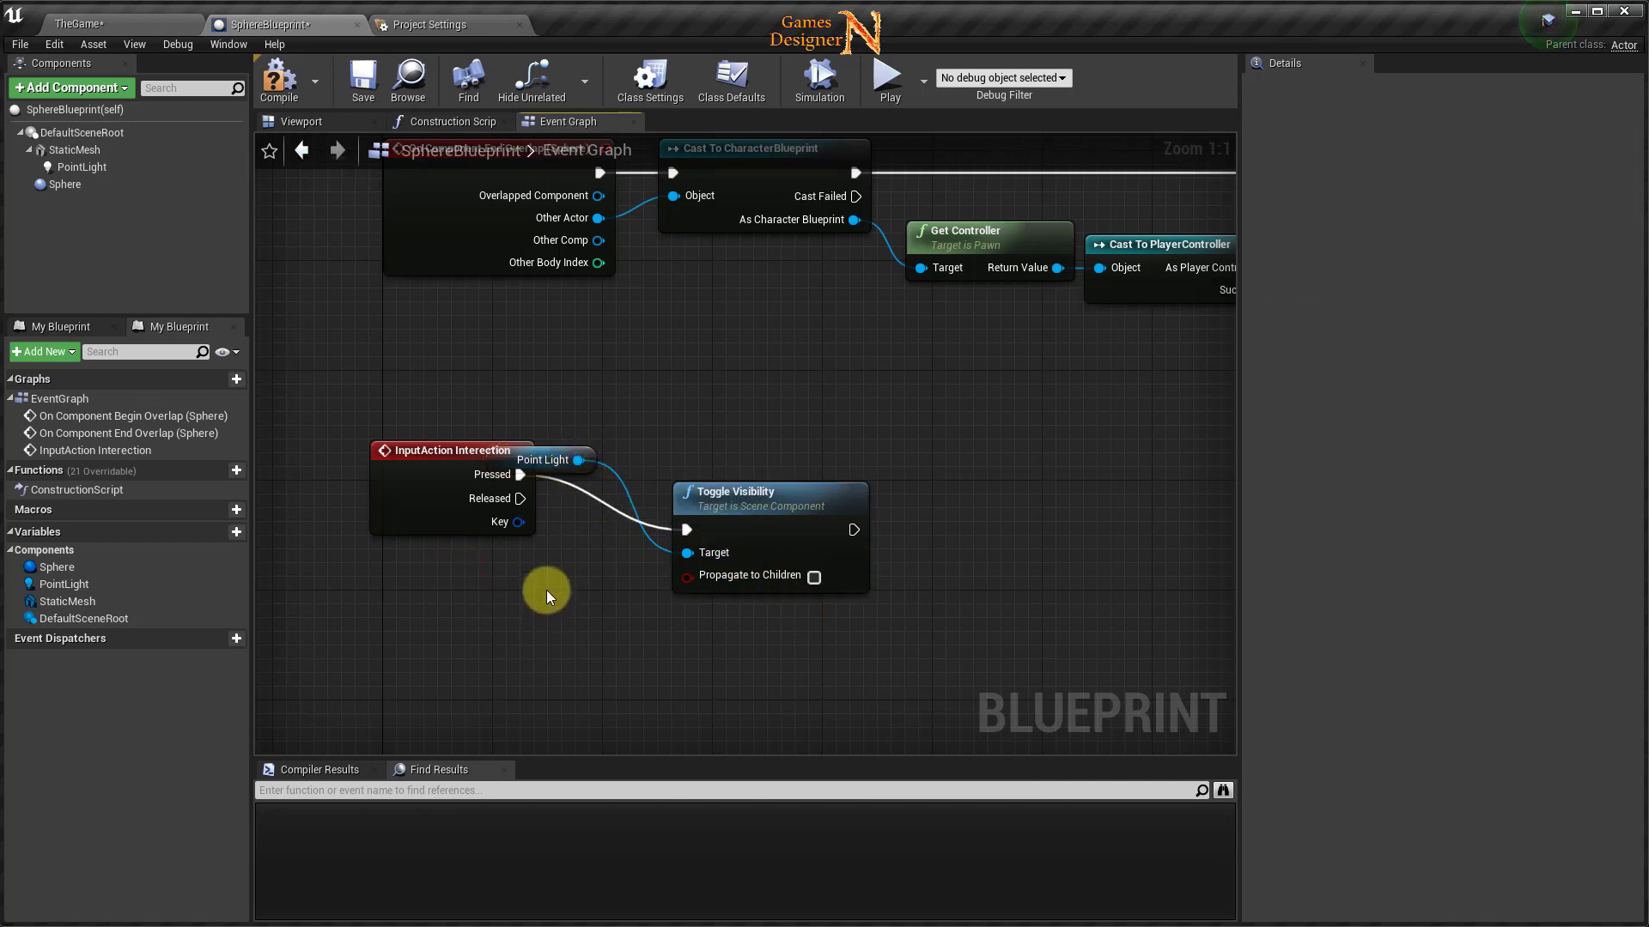
pyautogui.moveTo(567, 450); pyautogui.dragTo(542, 601)
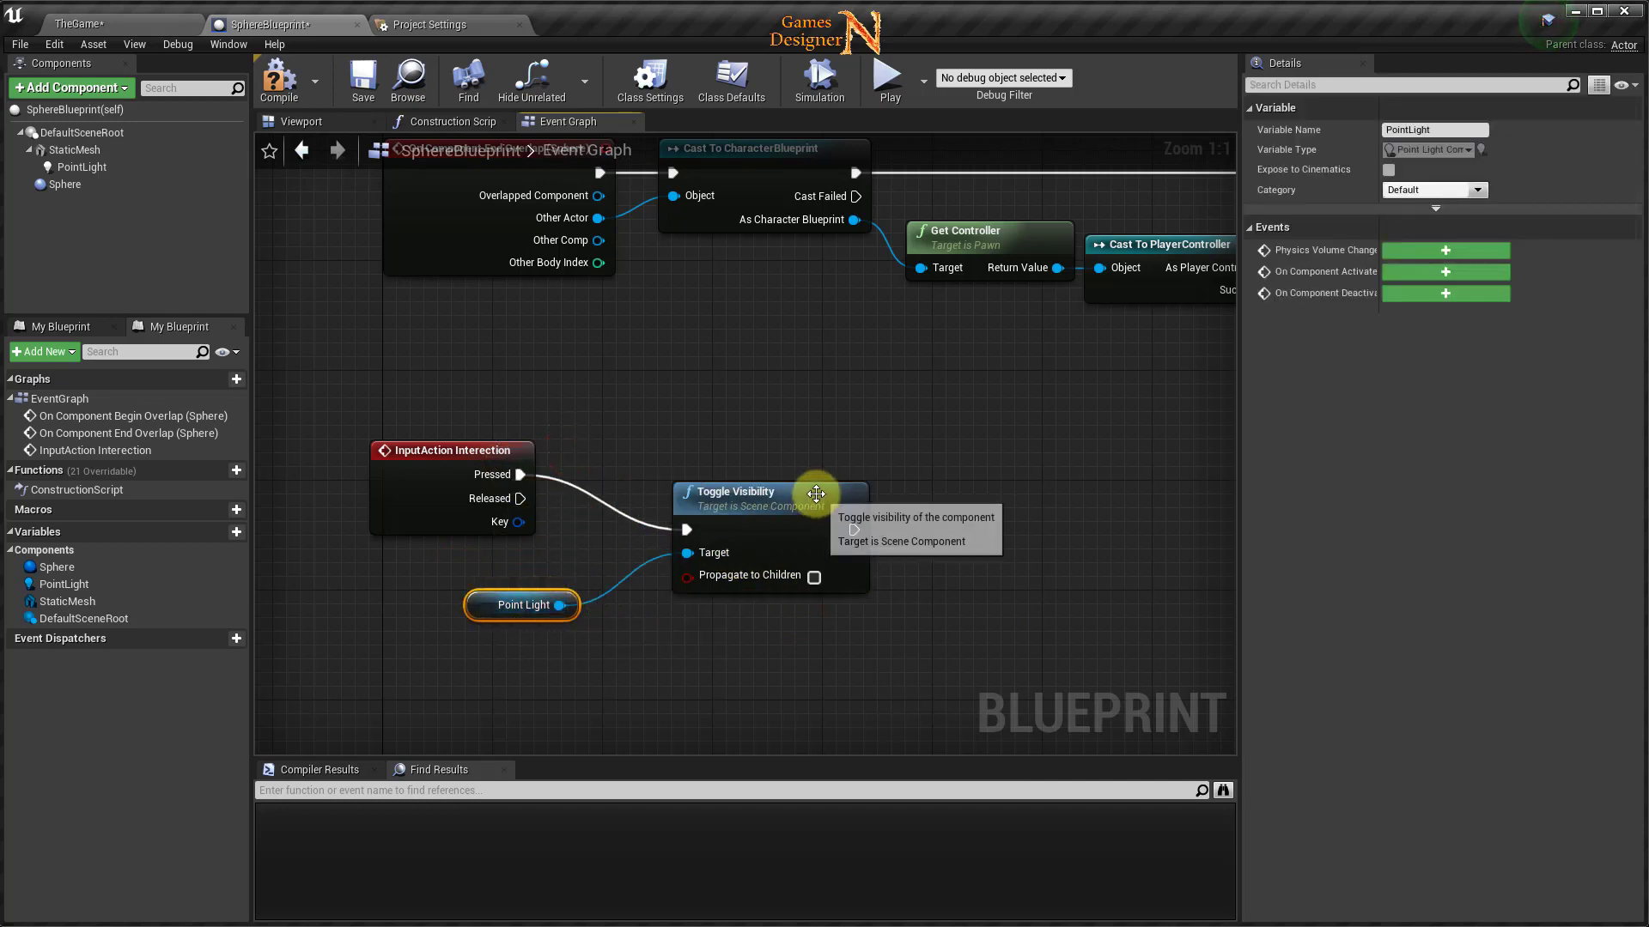
pyautogui.moveTo(805, 479)
pyautogui.mouseDown()
pyautogui.moveTo(791, 452)
pyautogui.moveTo(748, 439)
pyautogui.mouseUp()
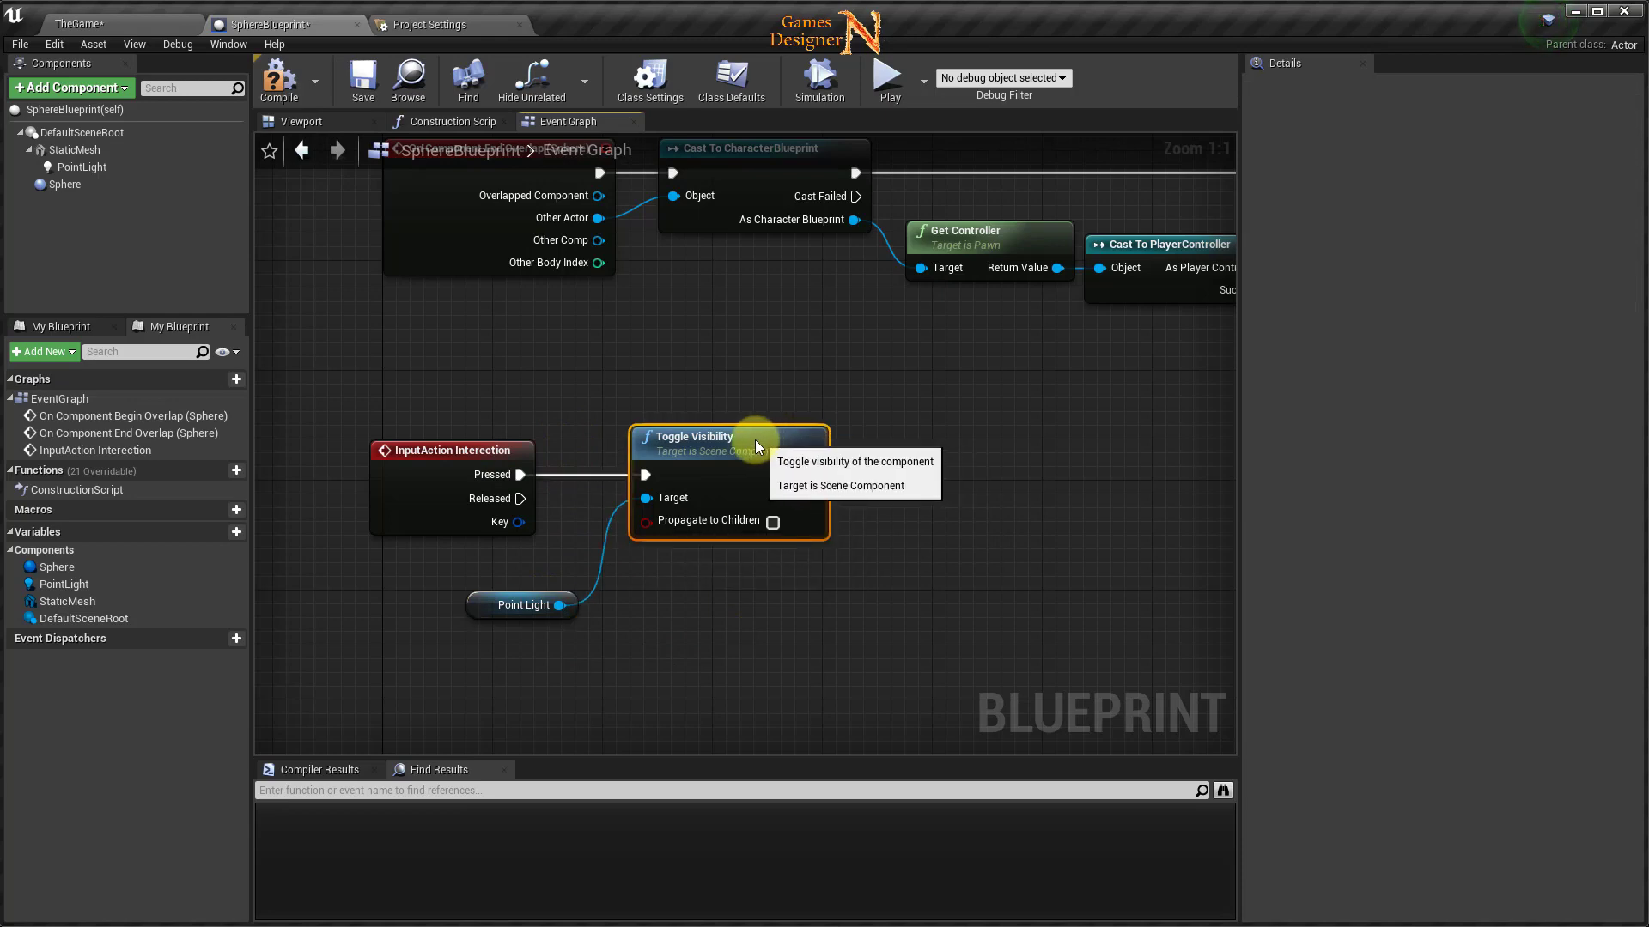
# Turn off the PointLight's Visible property, then compile and save SphereBlueprint.
pyautogui.click(81, 167)
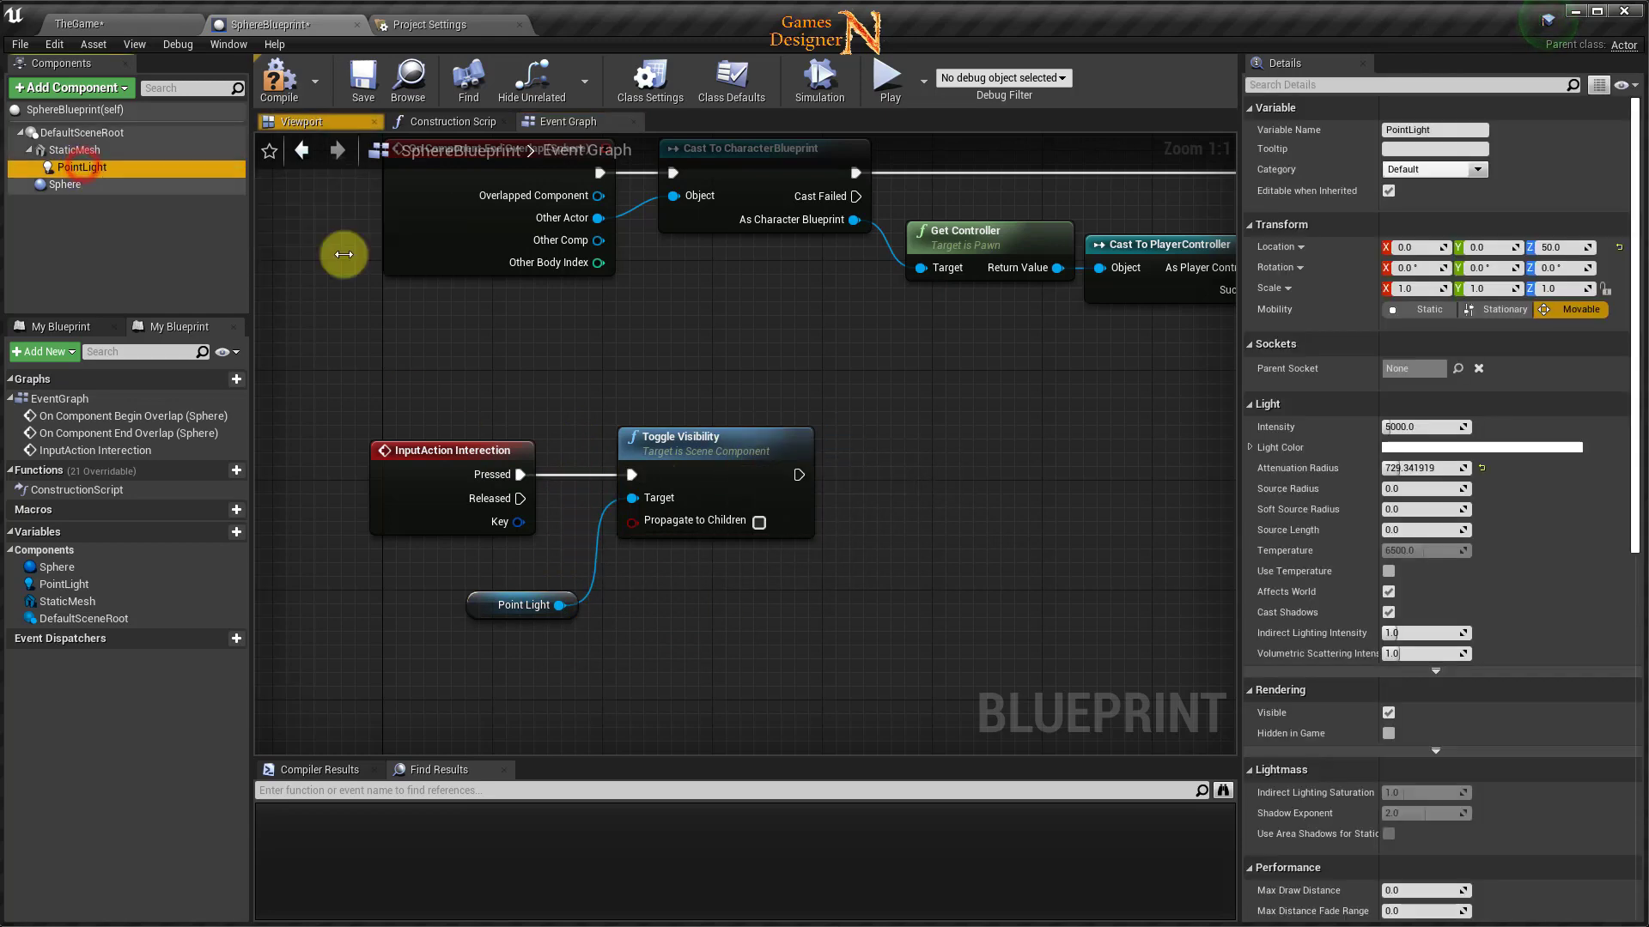
pyautogui.click(1302, 85)
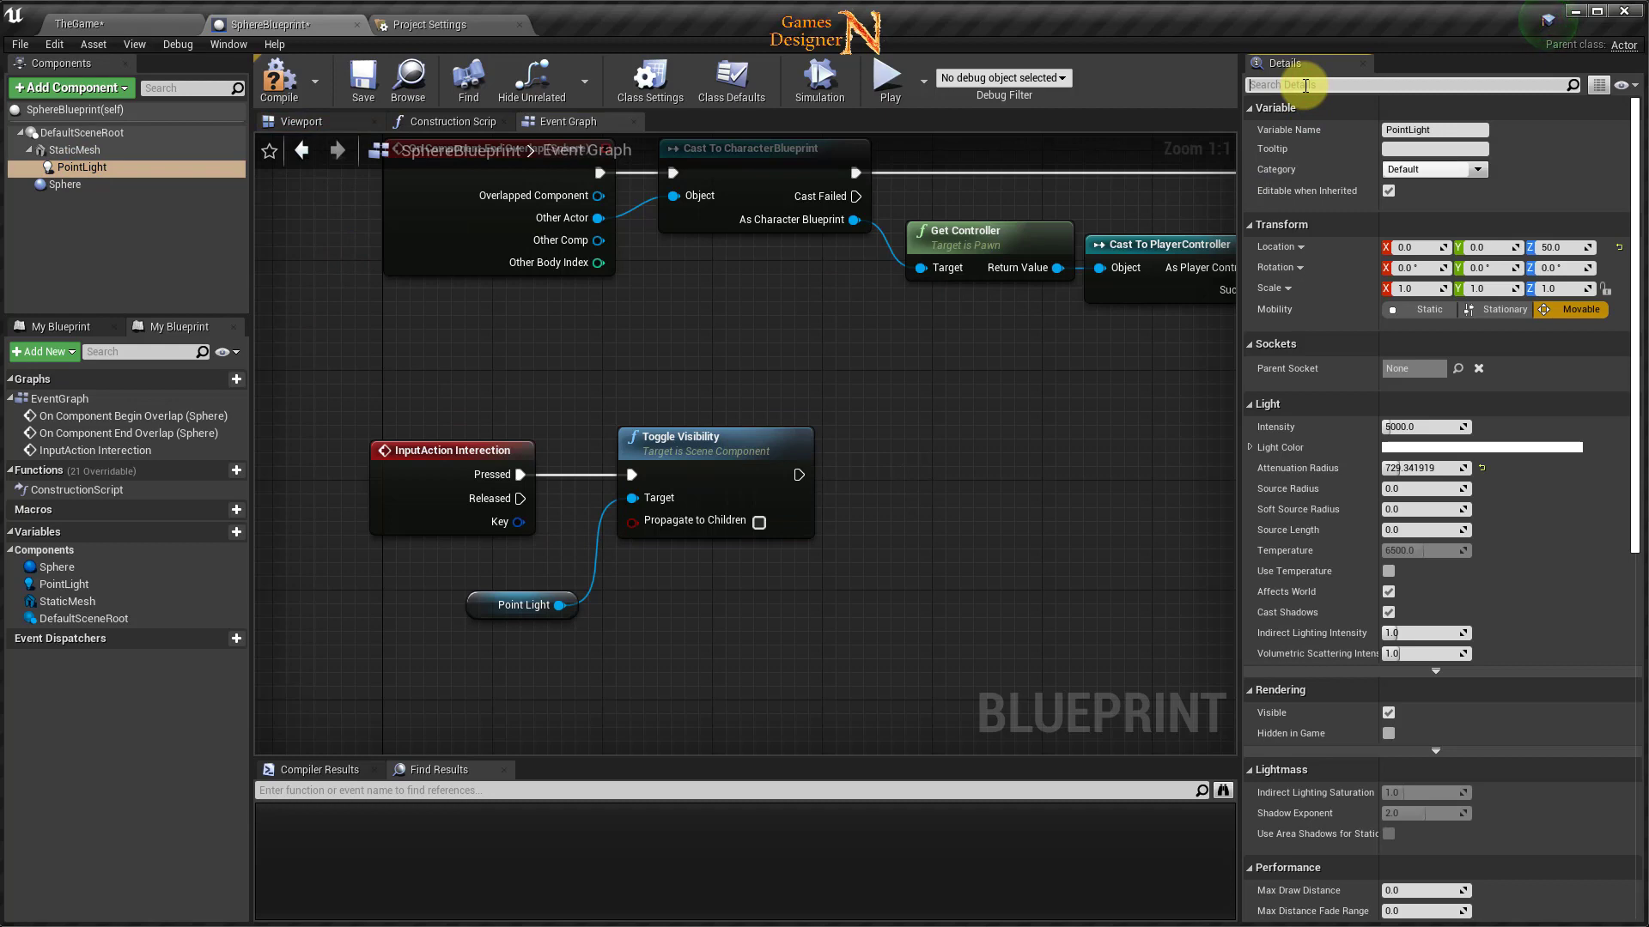
pyautogui.write('visi')
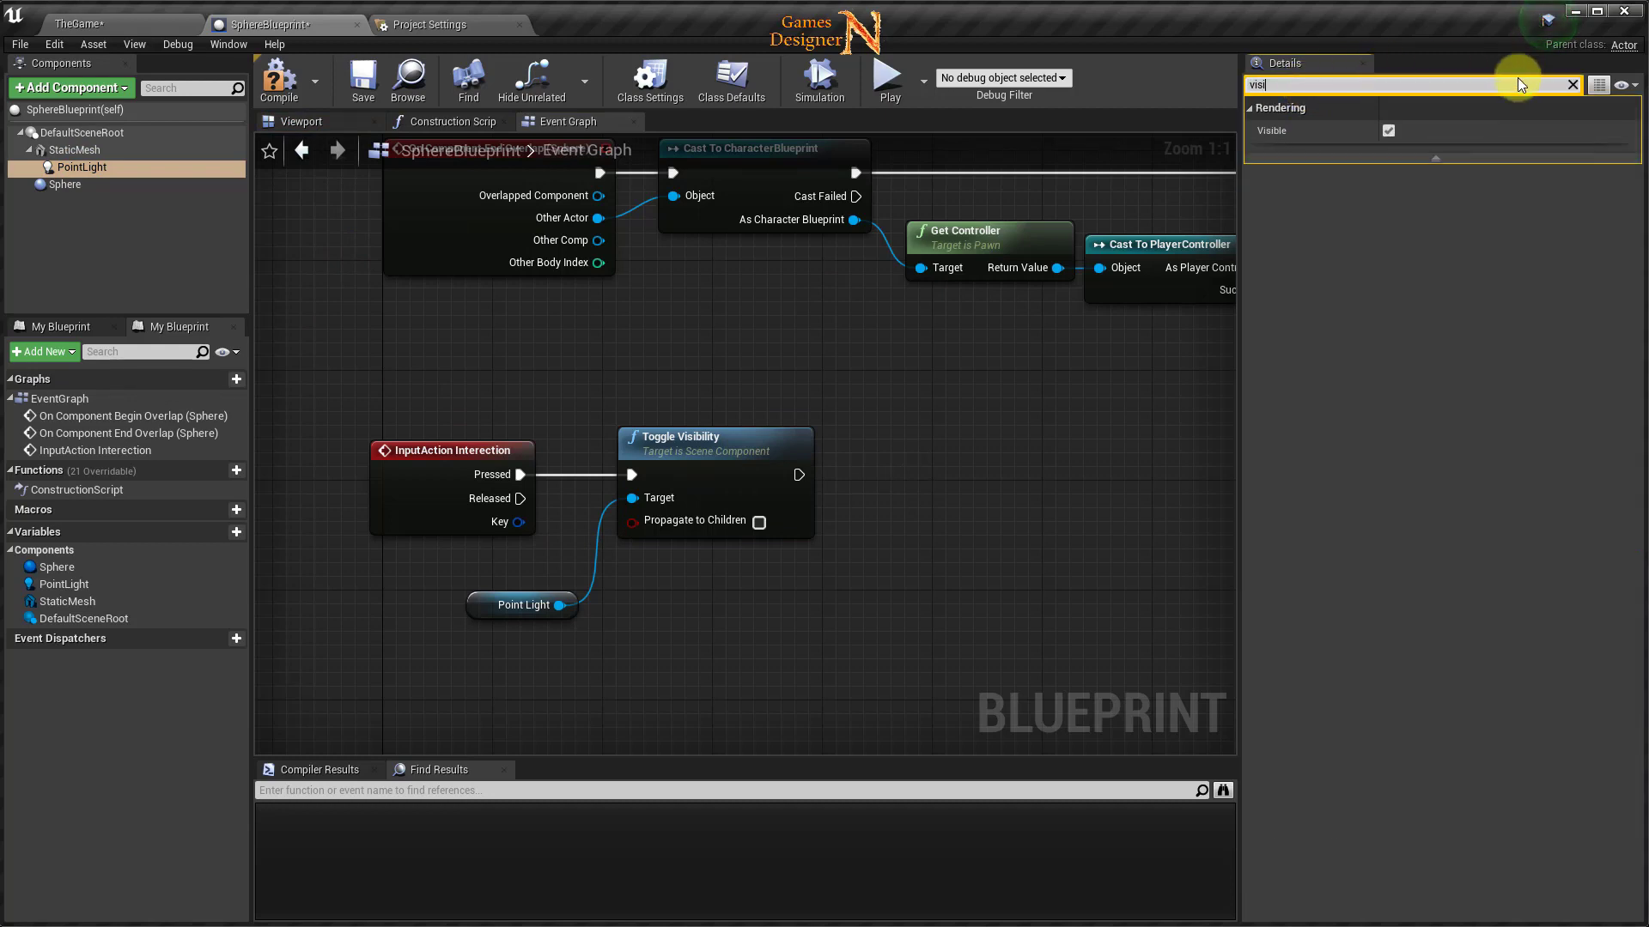
pyautogui.click(1389, 131)
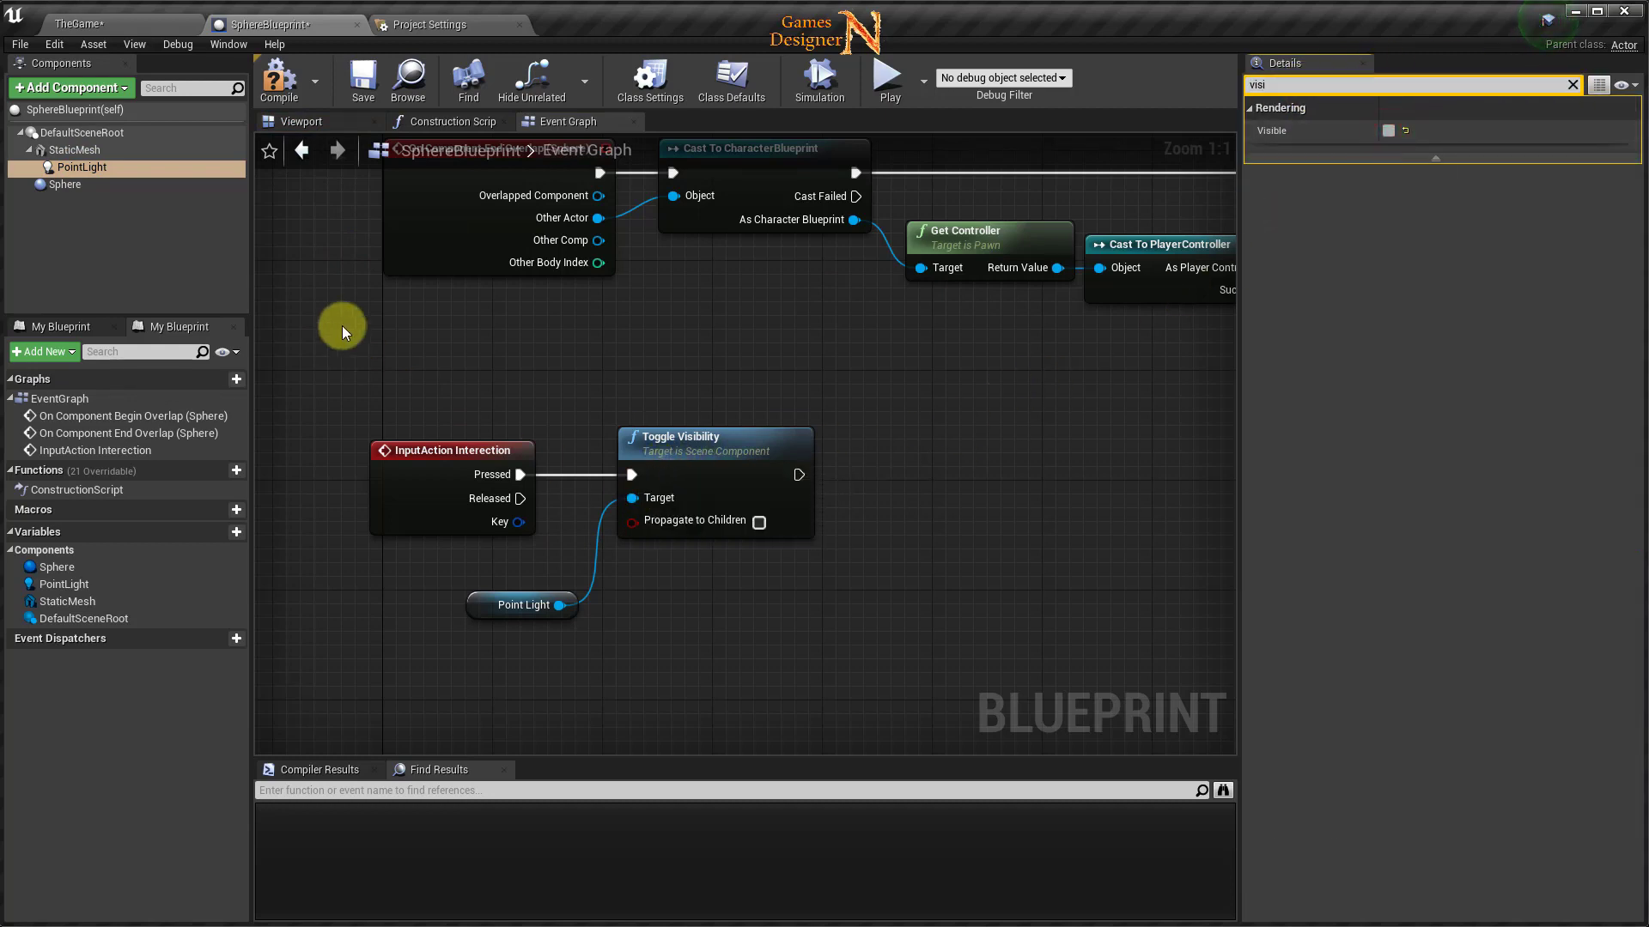
pyautogui.click(279, 82)
pyautogui.click(382, 94)
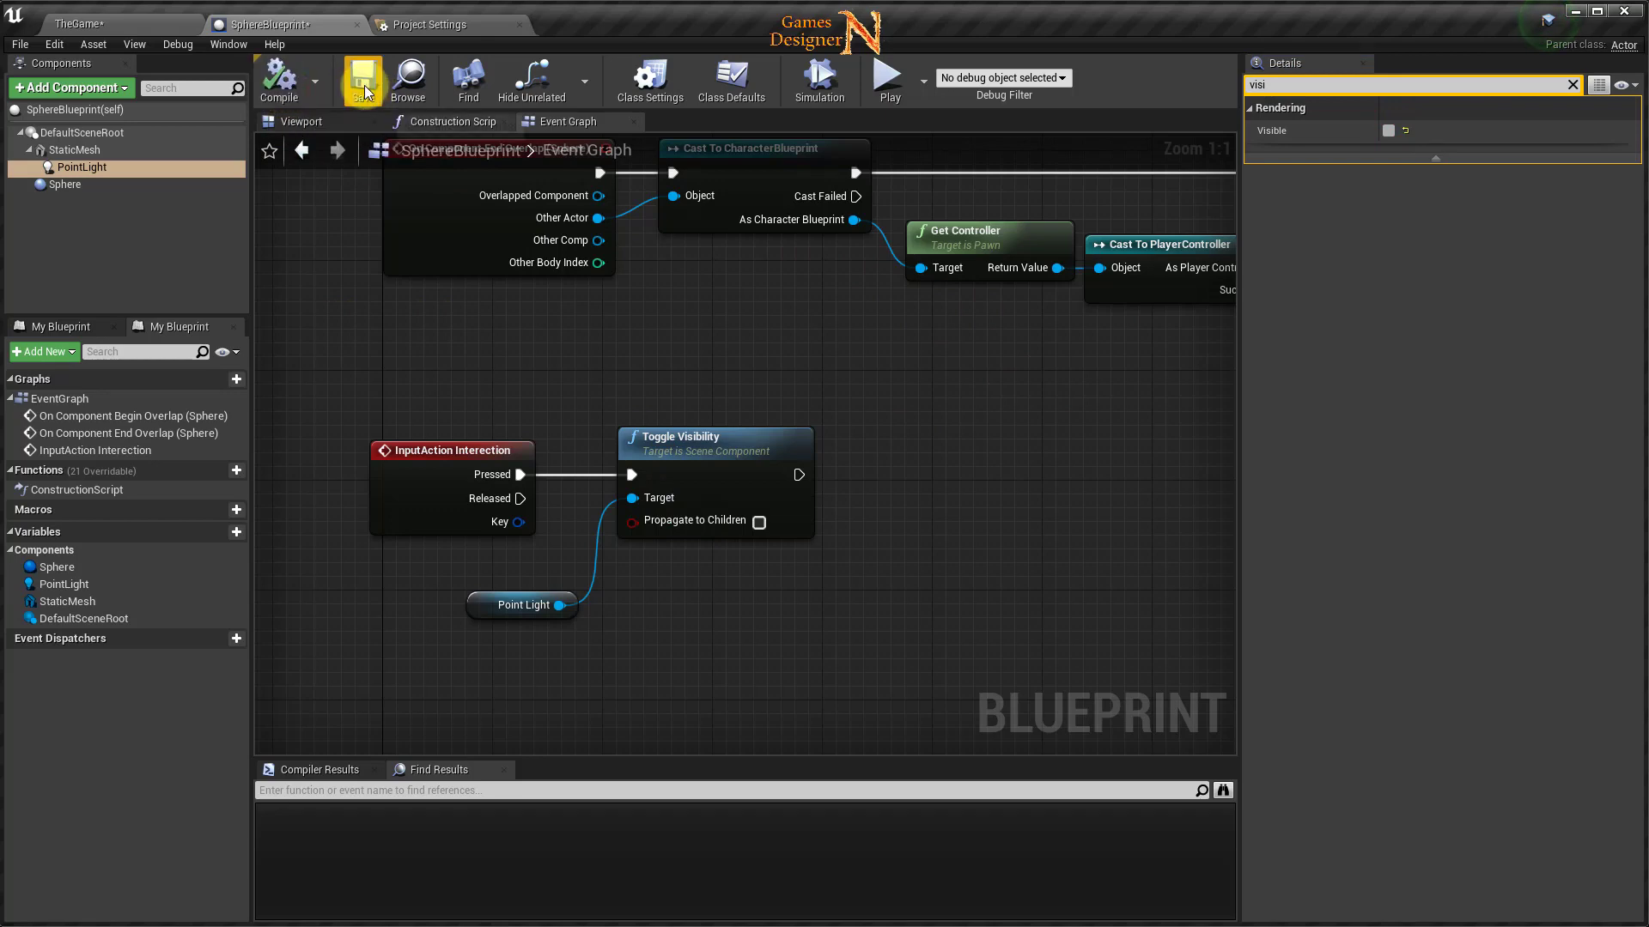
pyautogui.moveTo(388, 594)
pyautogui.mouseDown(button='right')
pyautogui.moveTo(562, 599)
pyautogui.moveTo(627, 729)
pyautogui.moveTo(814, 421)
pyautogui.mouseUp(button='right')
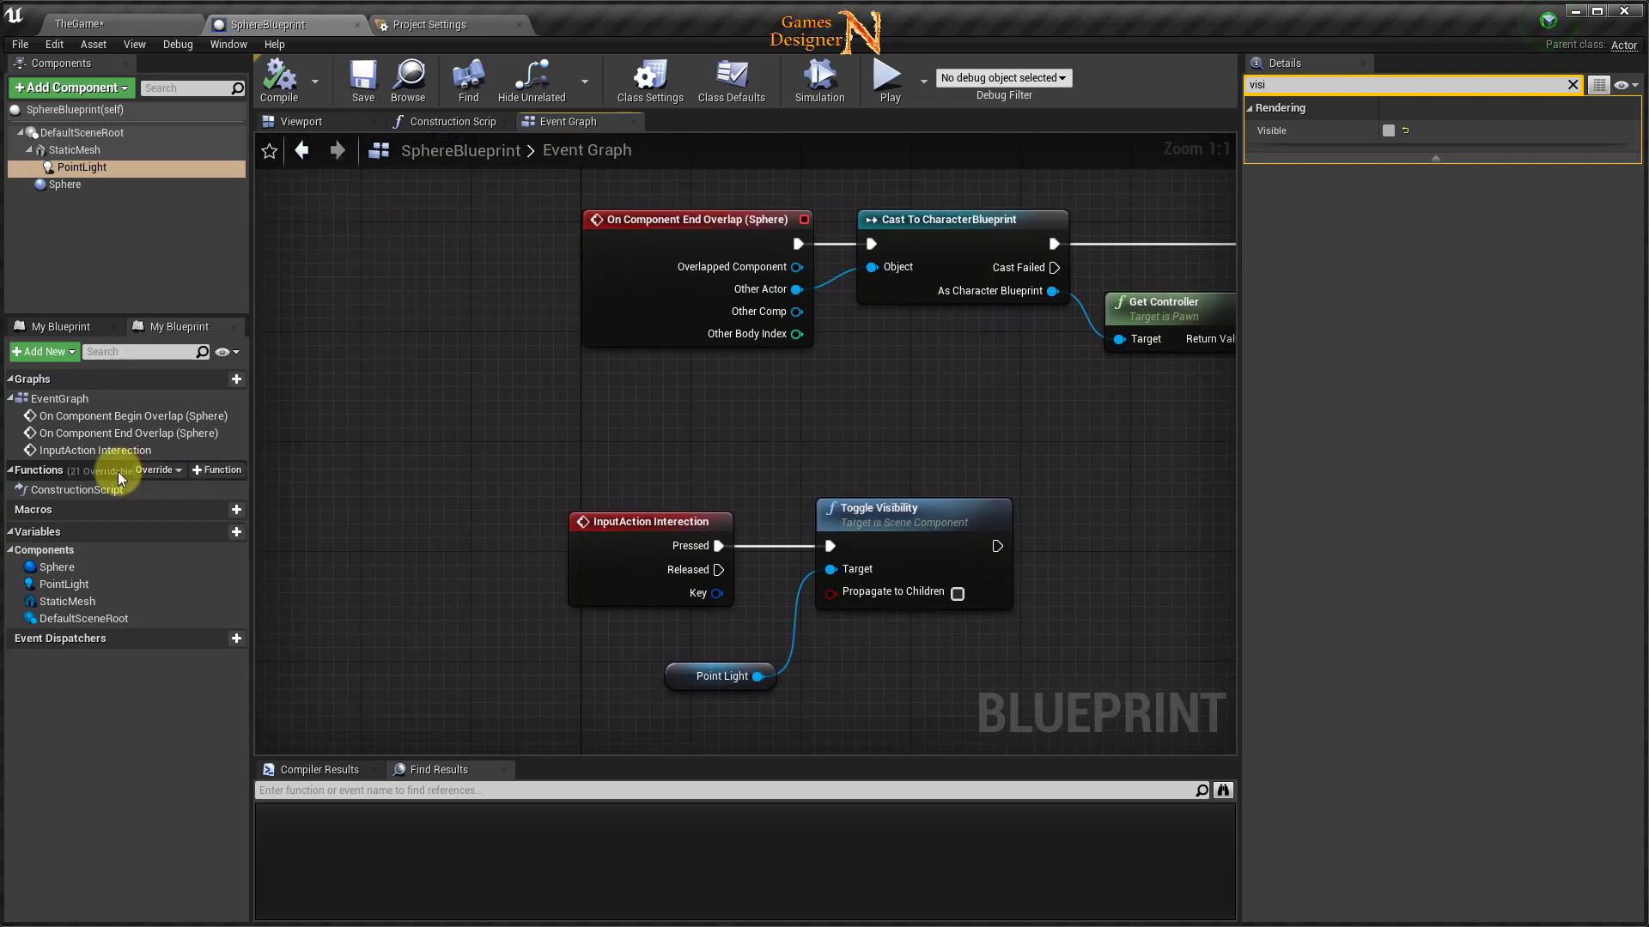
# Create a function named LightOn and mark it Pure and Const.
pyautogui.click(214, 471)
pyautogui.write('LightOn')
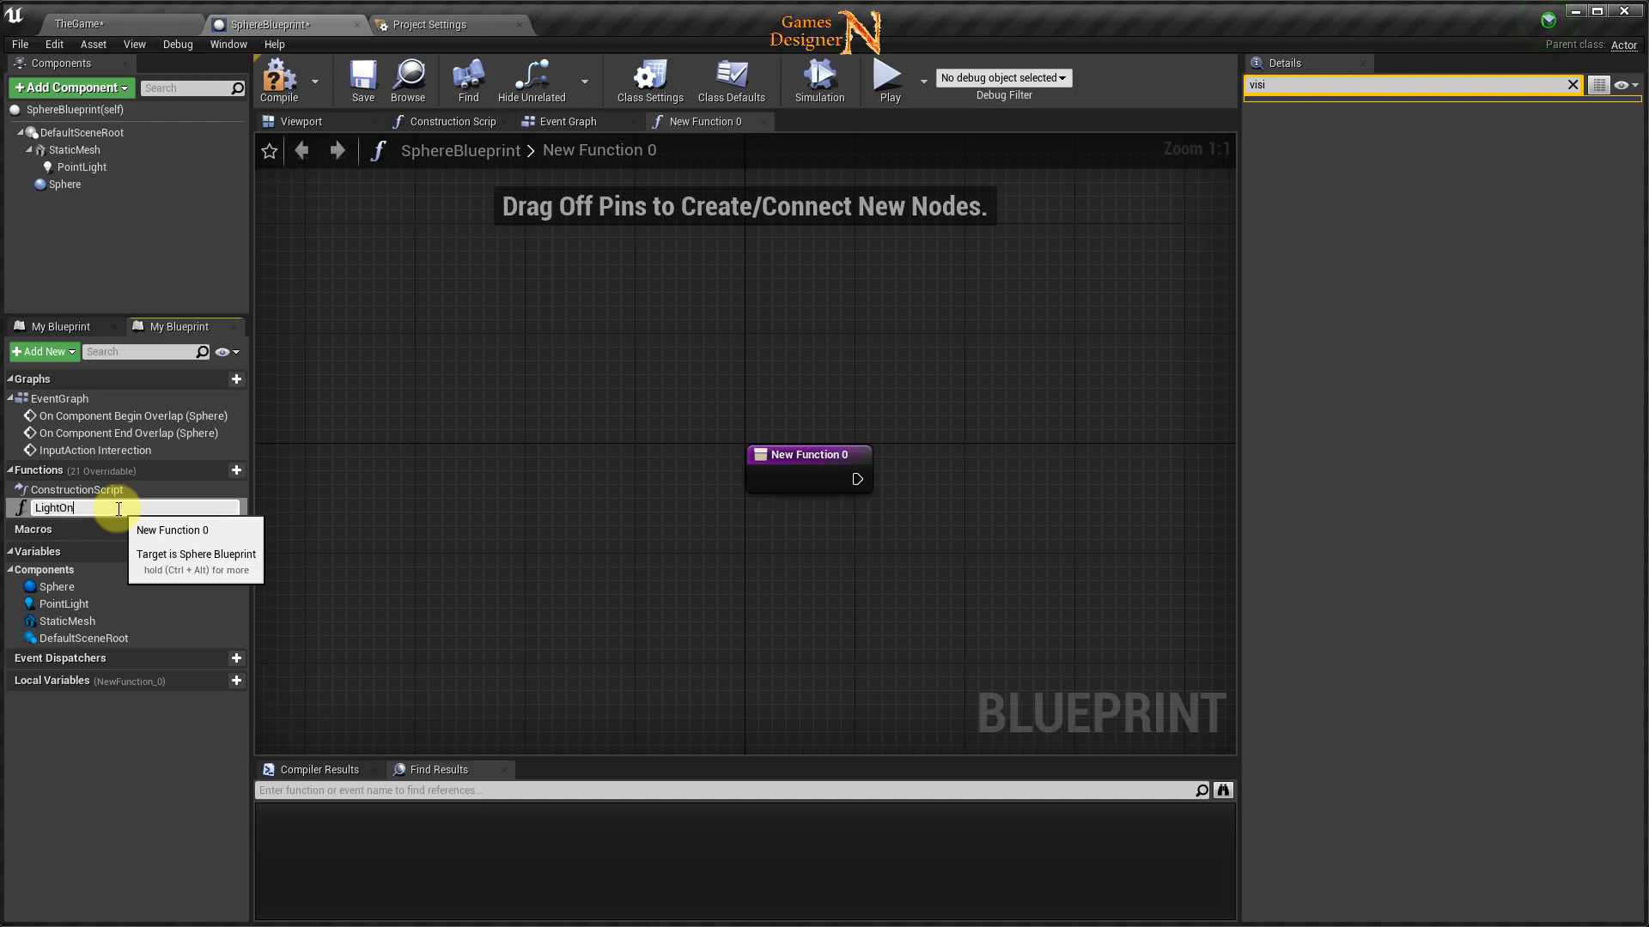
pyautogui.press('Return')
pyautogui.moveTo(792, 457); pyautogui.dragTo(596, 464)
pyautogui.click(53, 507)
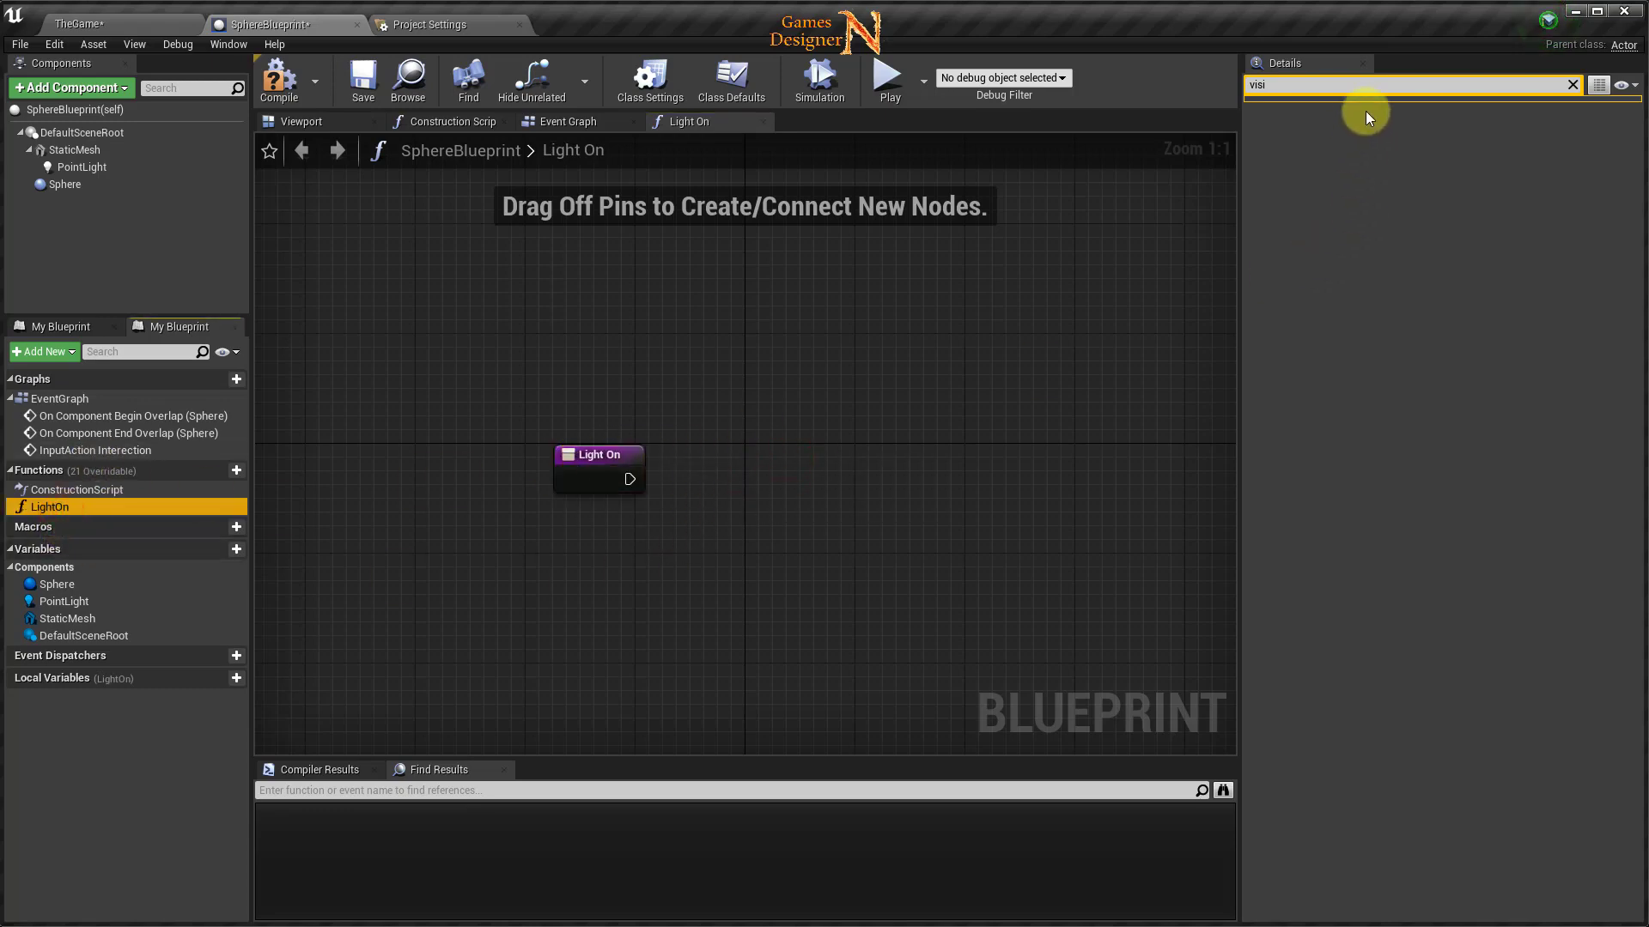
pyautogui.click(1570, 85)
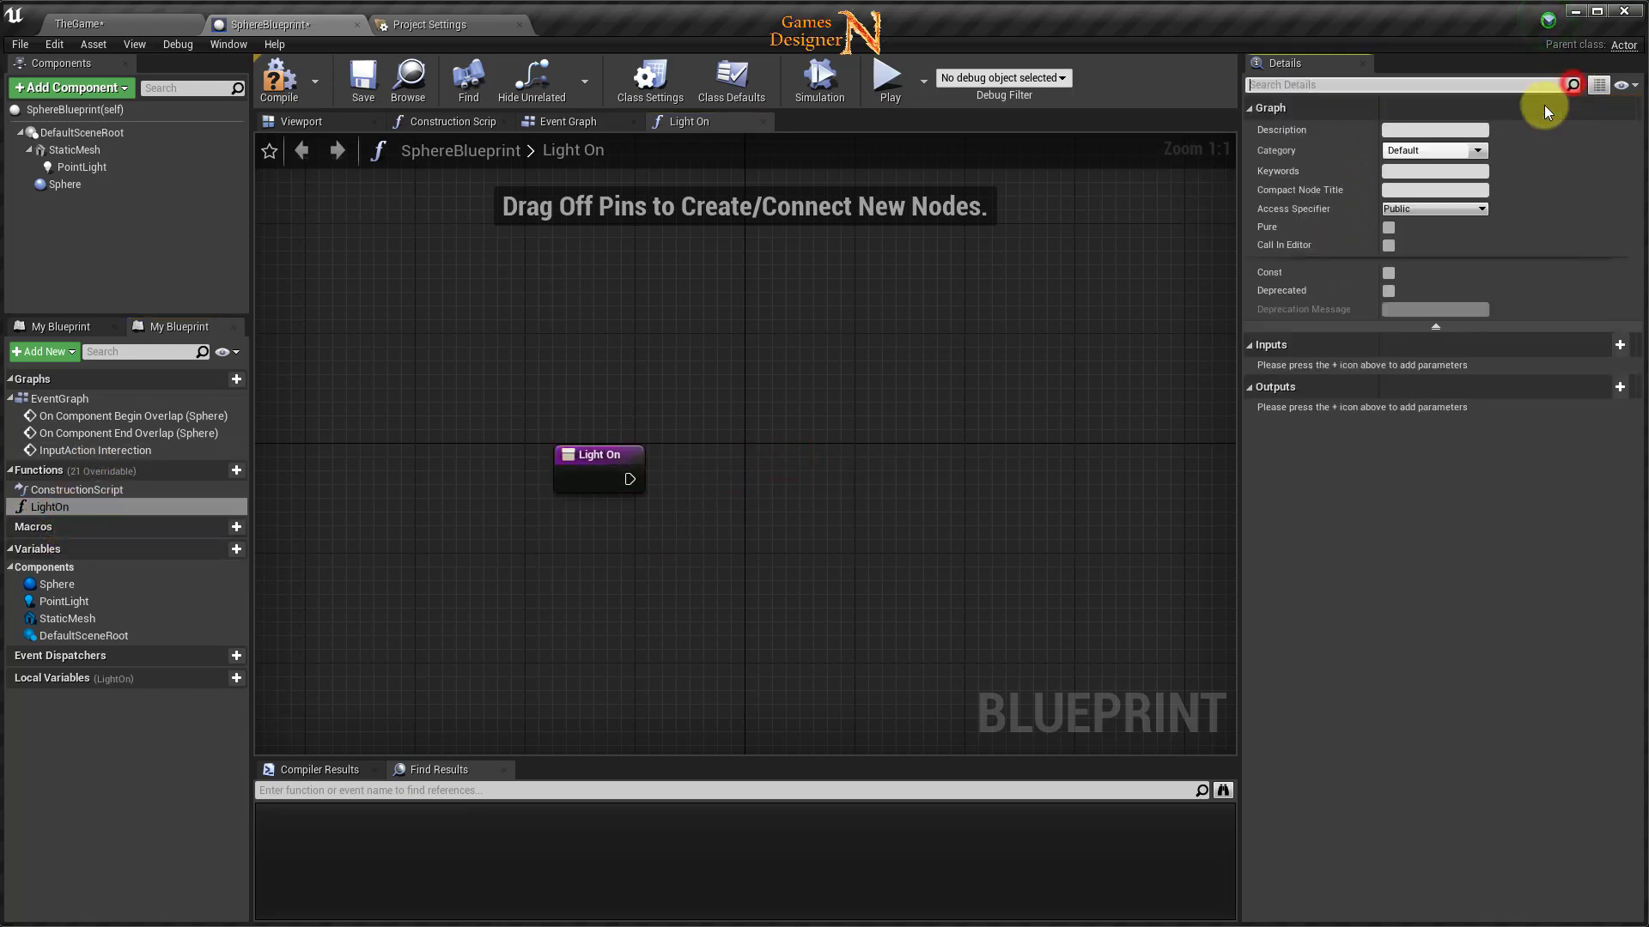
pyautogui.click(1388, 227)
pyautogui.click(1389, 273)
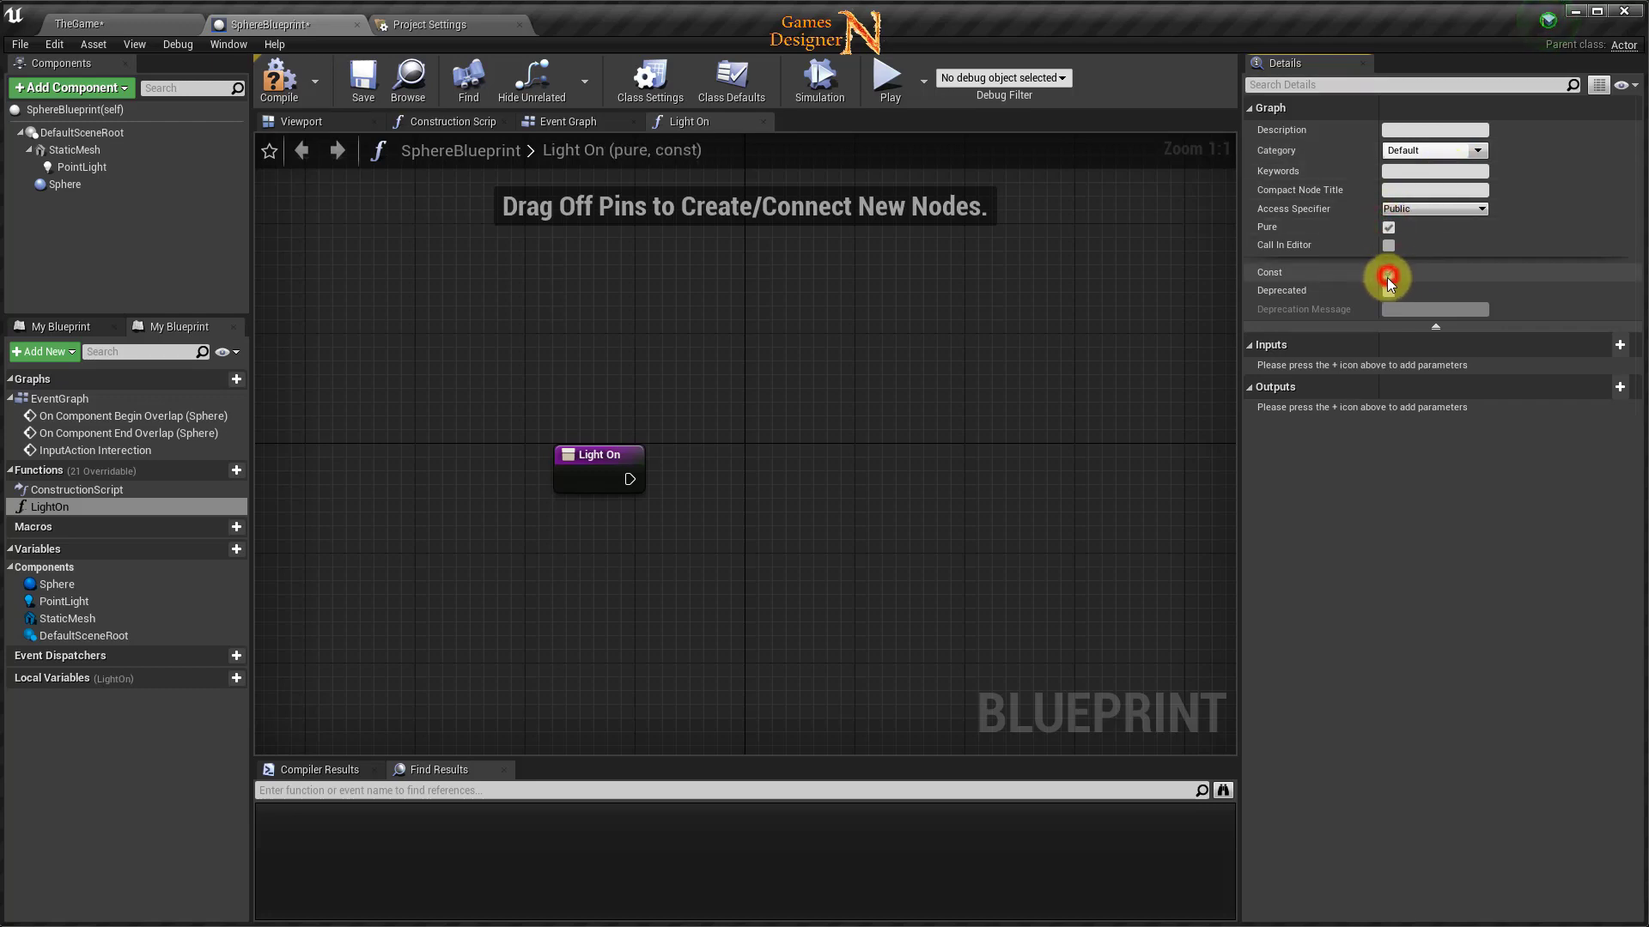
pyautogui.moveTo(759, 575); pyautogui.dragTo(609, 550, button='right')
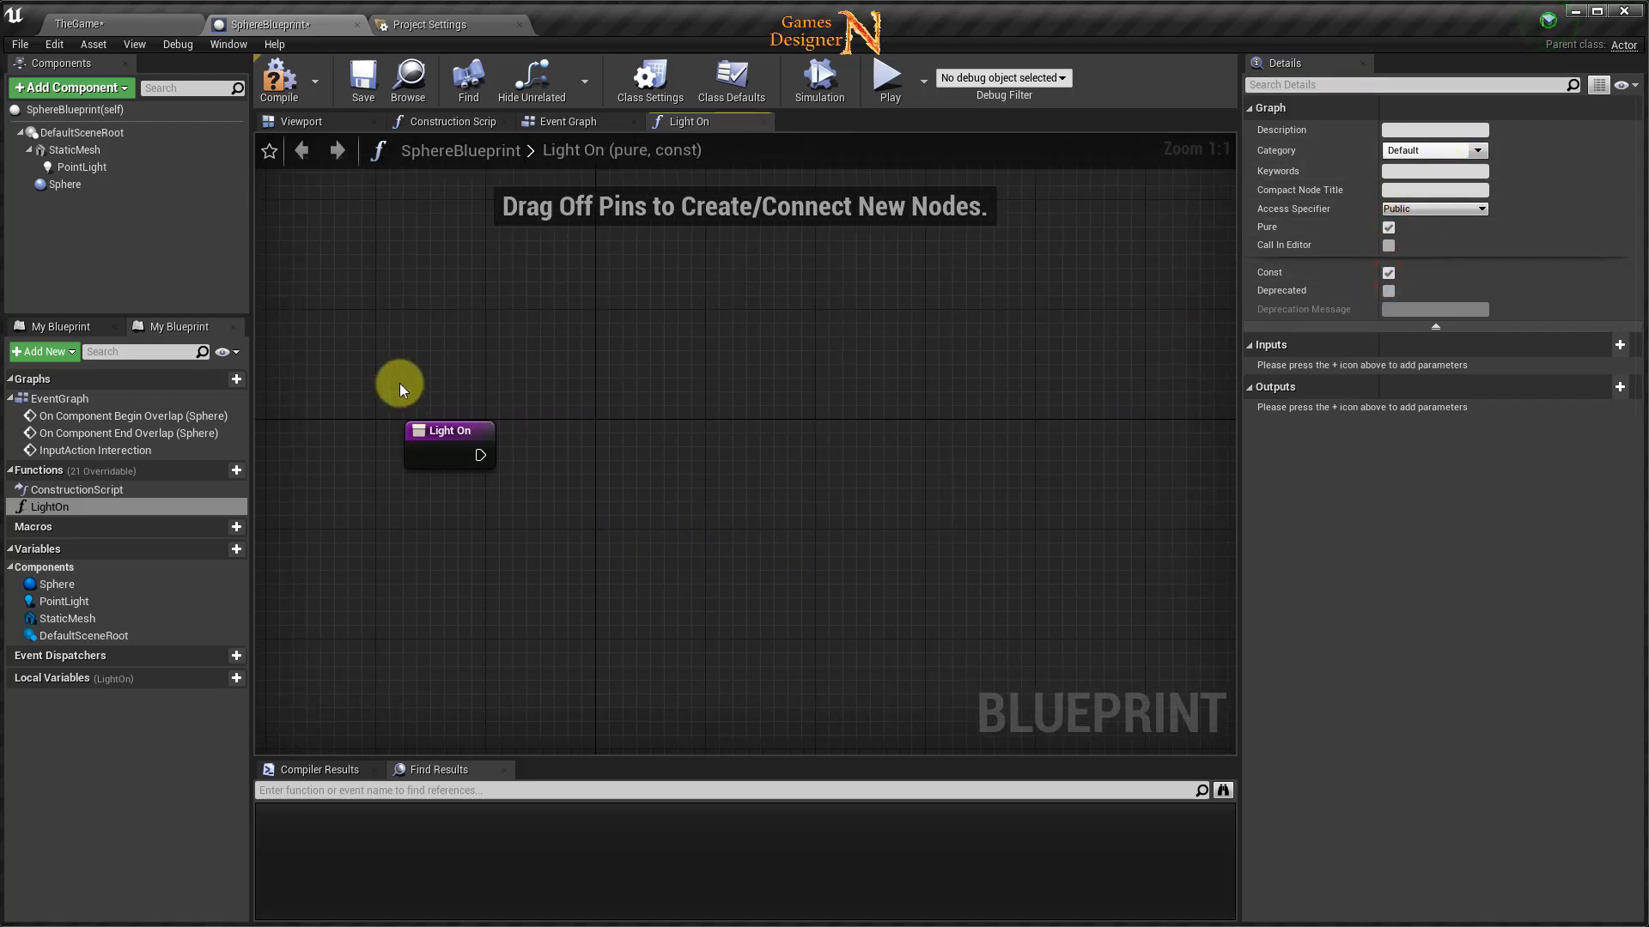
# Return the Point Light's Get Visible value through a Return Node in LightOn.
pyautogui.moveTo(81, 166)
pyautogui.mouseDown()
pyautogui.moveTo(446, 508)
pyautogui.moveTo(625, 488)
pyautogui.mouseUp()
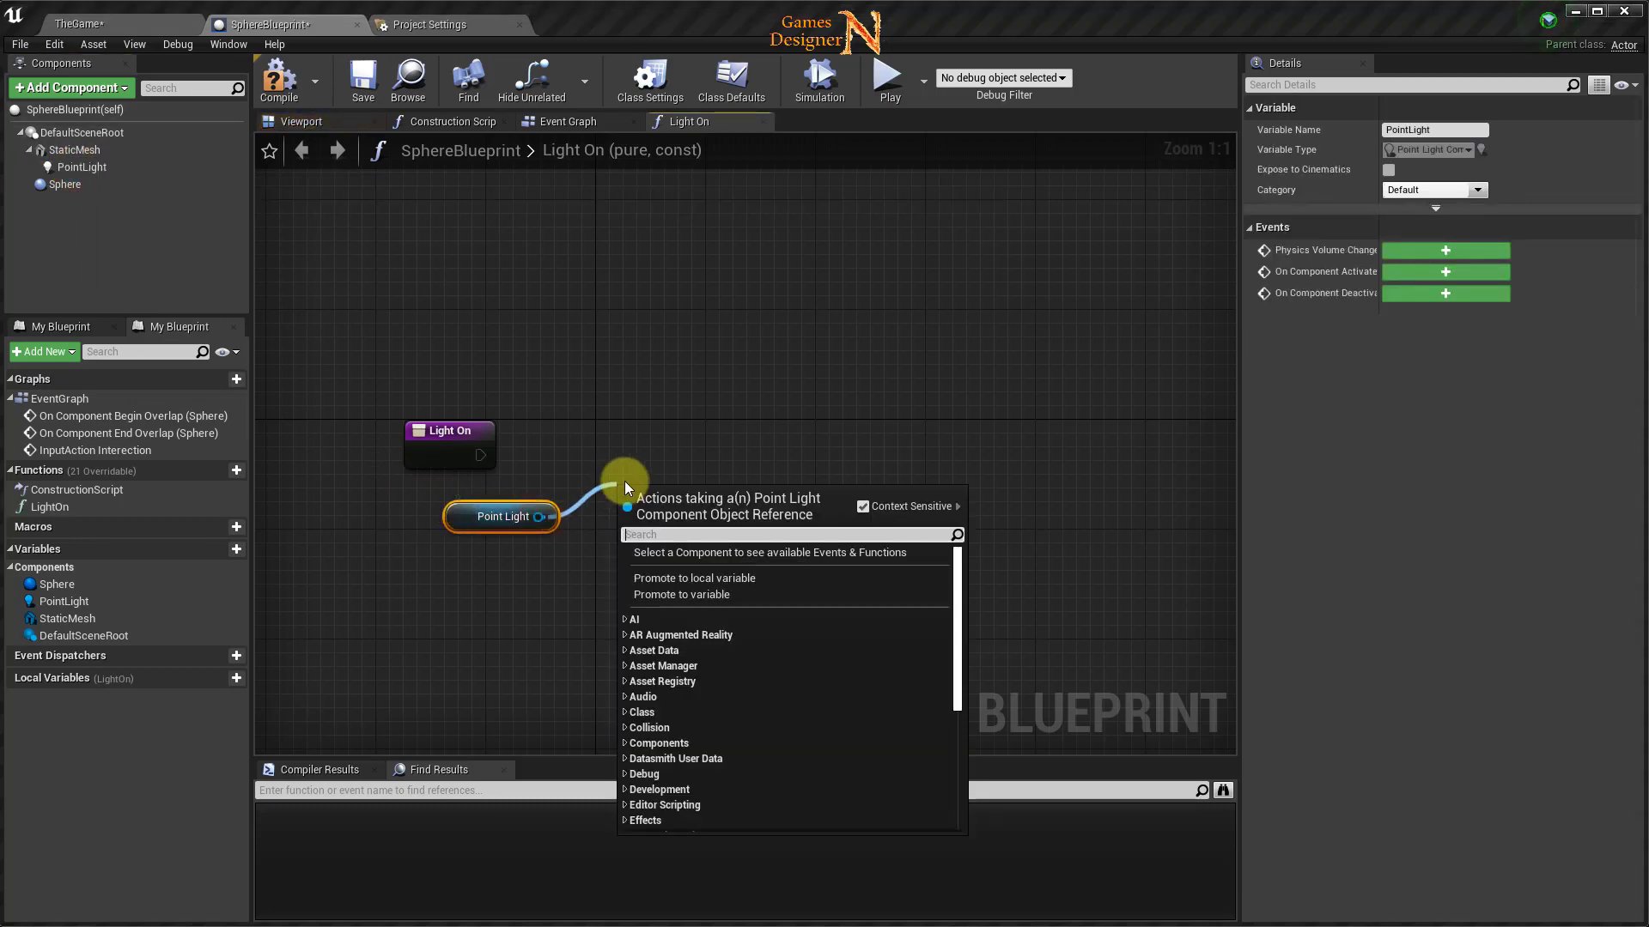
pyautogui.write('get v')
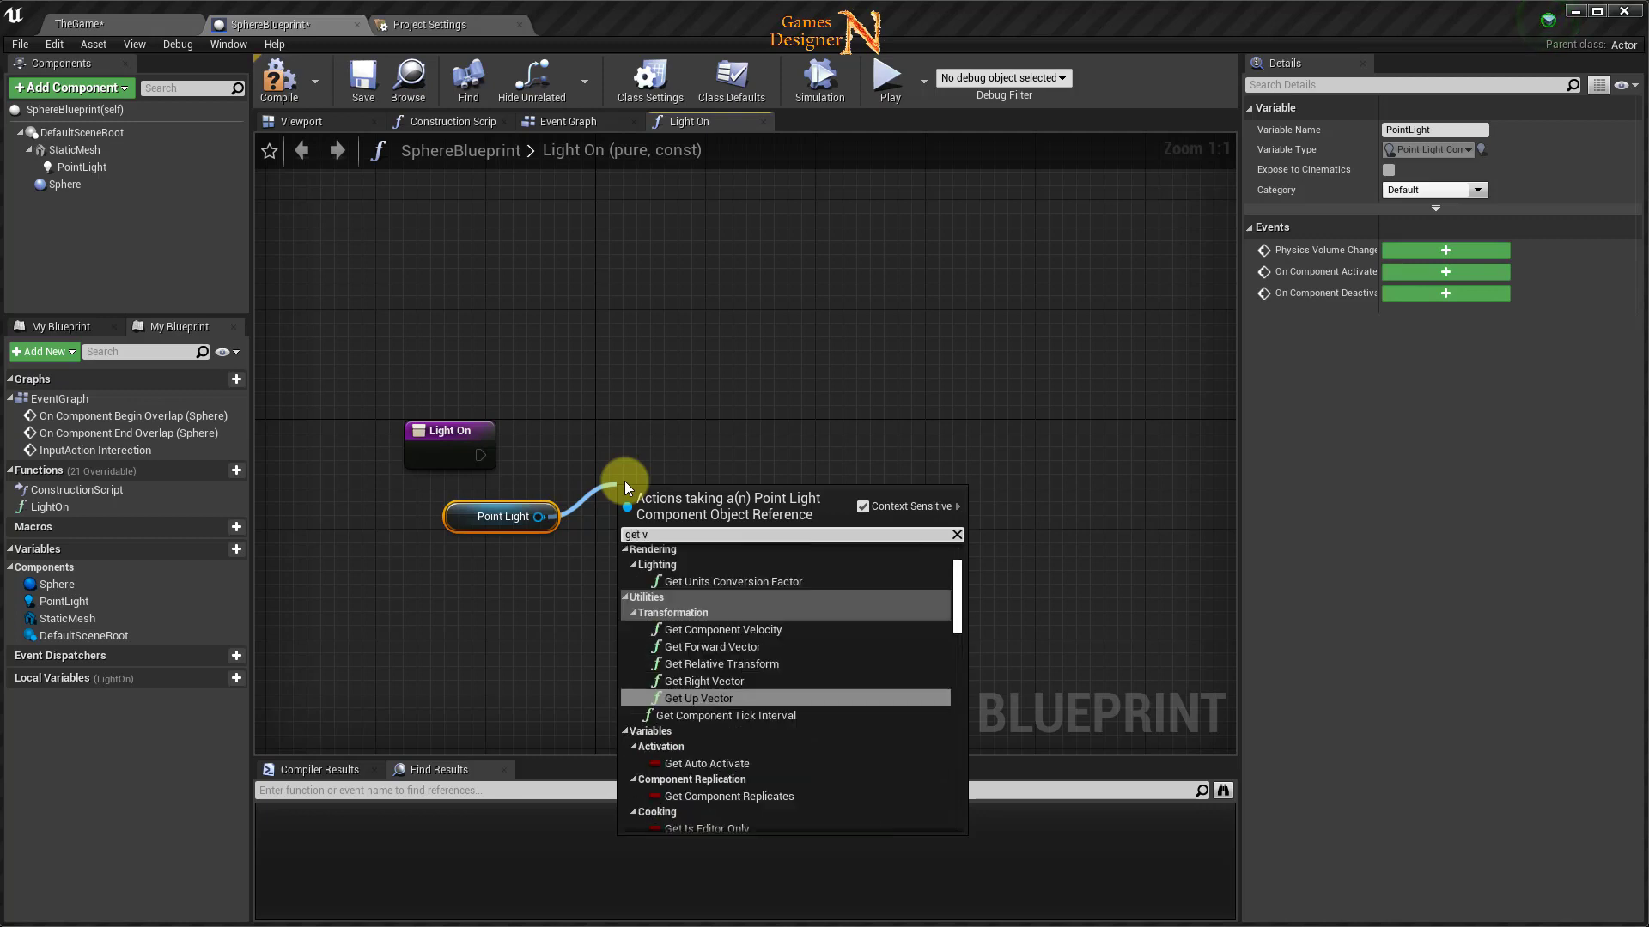
pyautogui.write('isi')
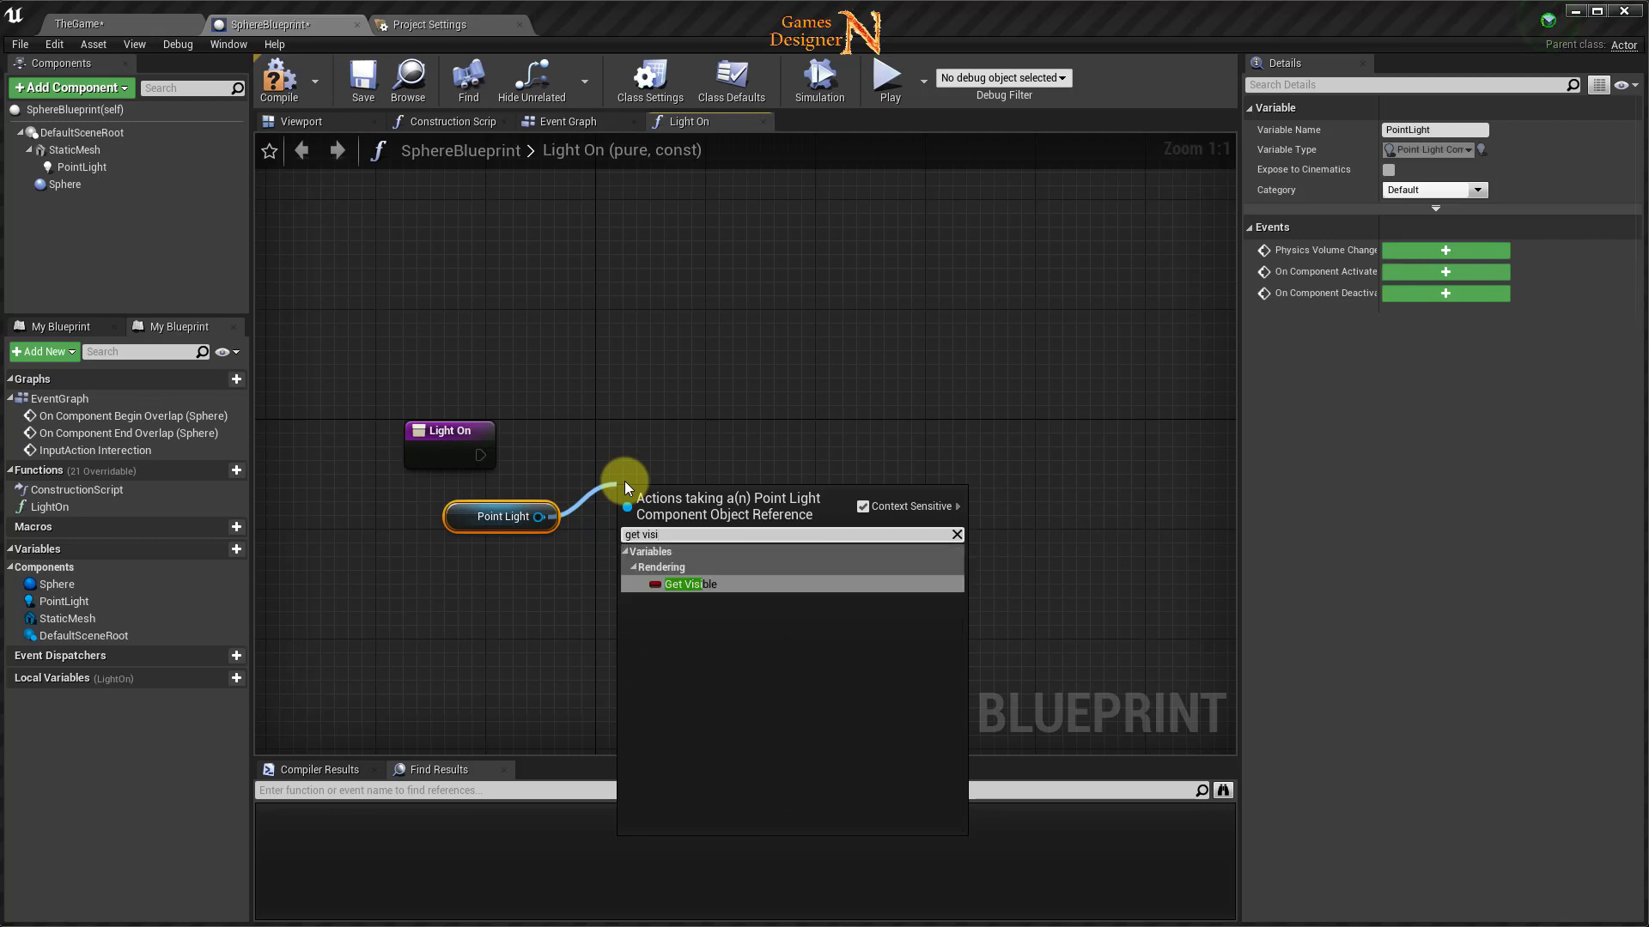
pyautogui.click(718, 575)
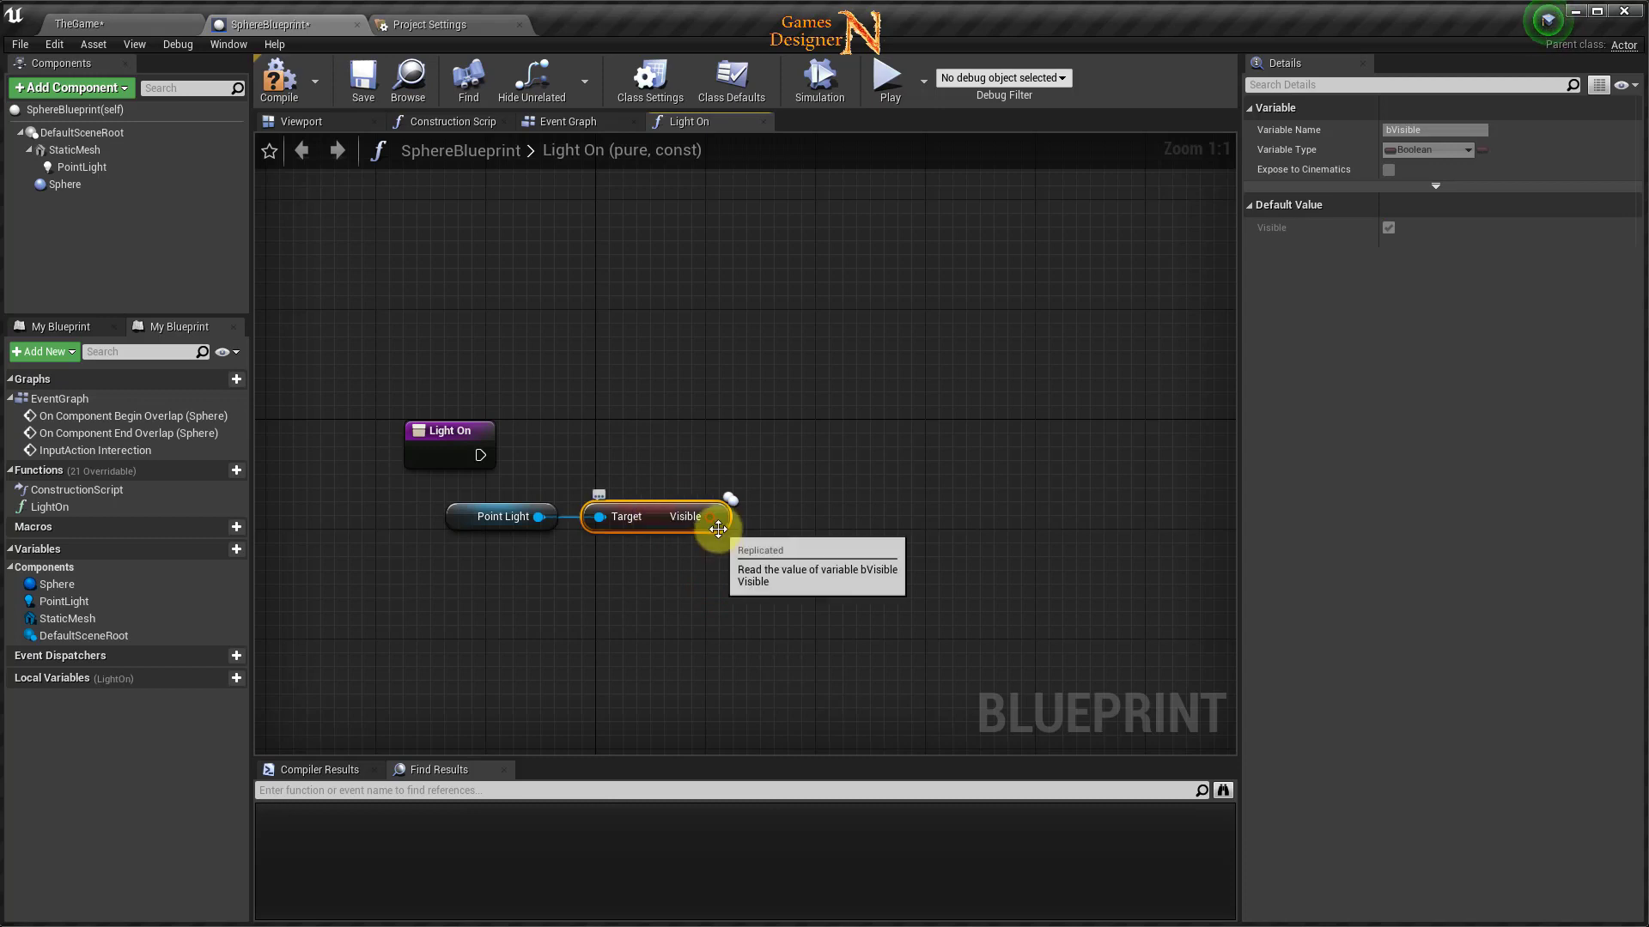
pyautogui.moveTo(715, 526)
pyautogui.mouseDown()
pyautogui.moveTo(454, 464)
pyautogui.moveTo(476, 463)
pyautogui.mouseUp()
pyautogui.moveTo(678, 432); pyautogui.dragTo(937, 447)
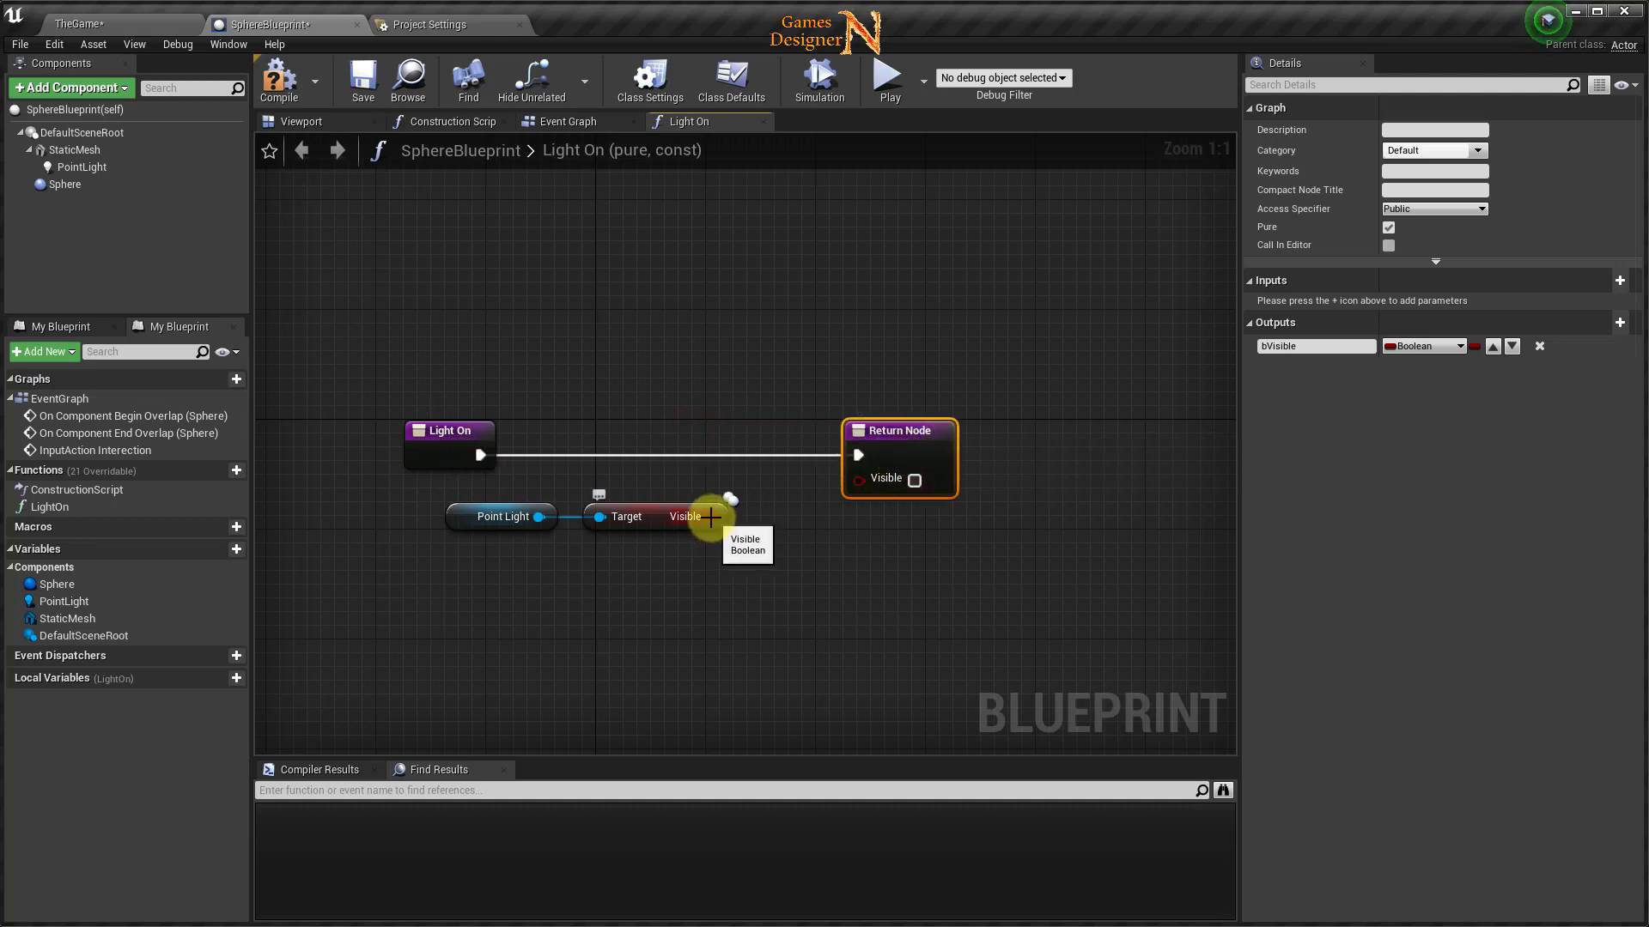
pyautogui.moveTo(711, 517); pyautogui.dragTo(858, 479)
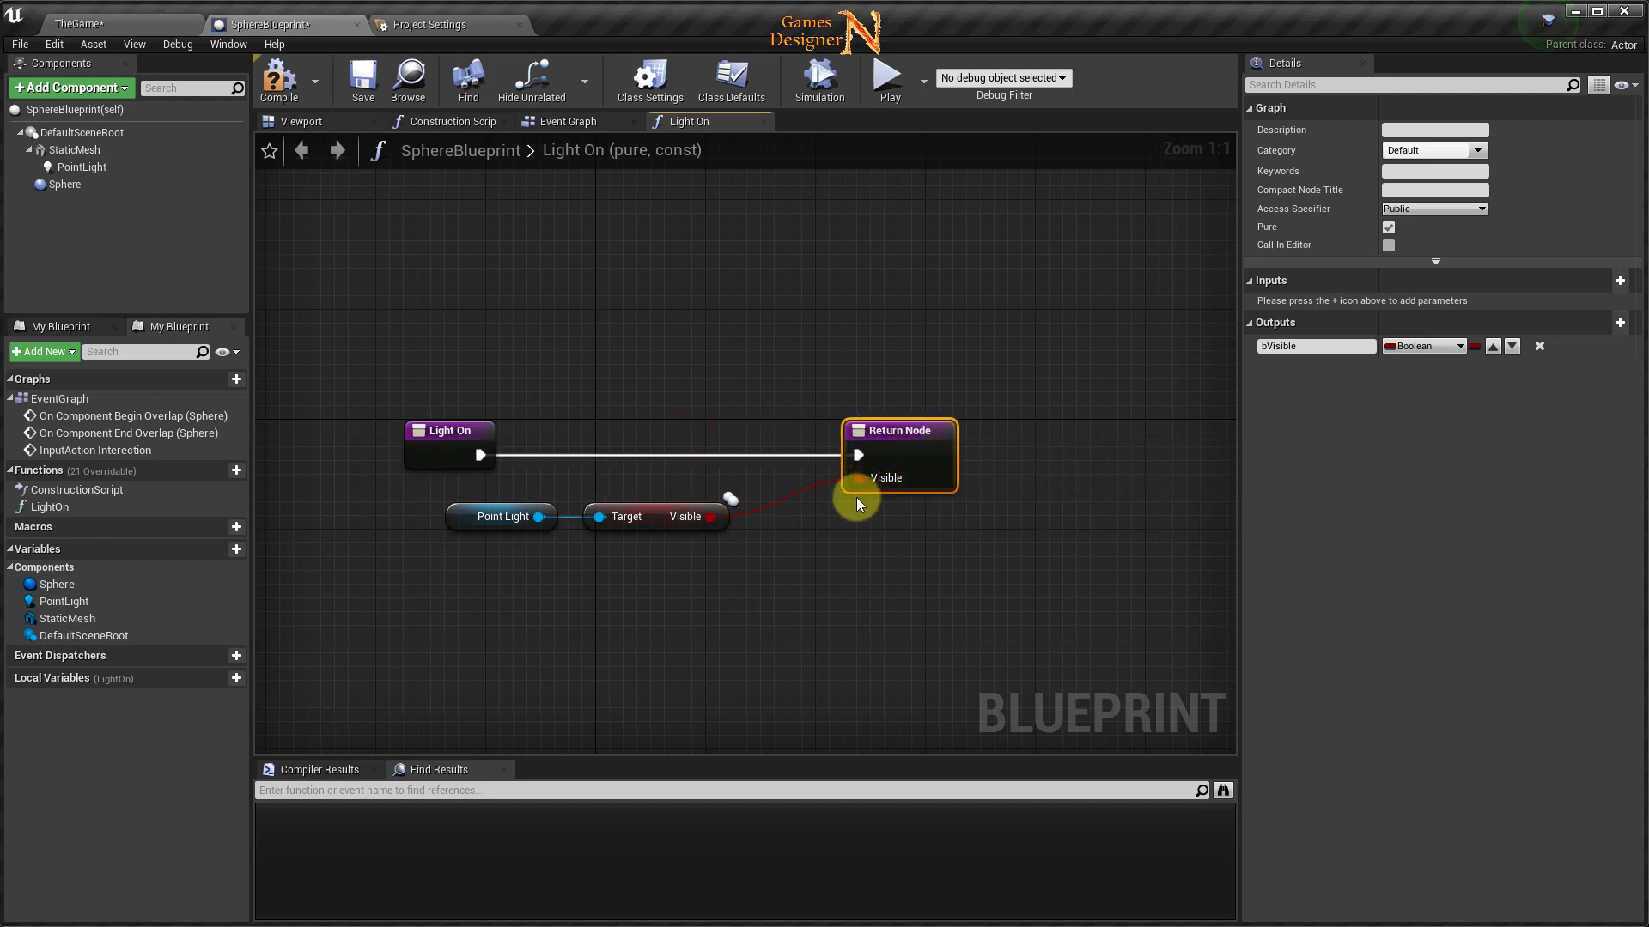
pyautogui.click(364, 92)
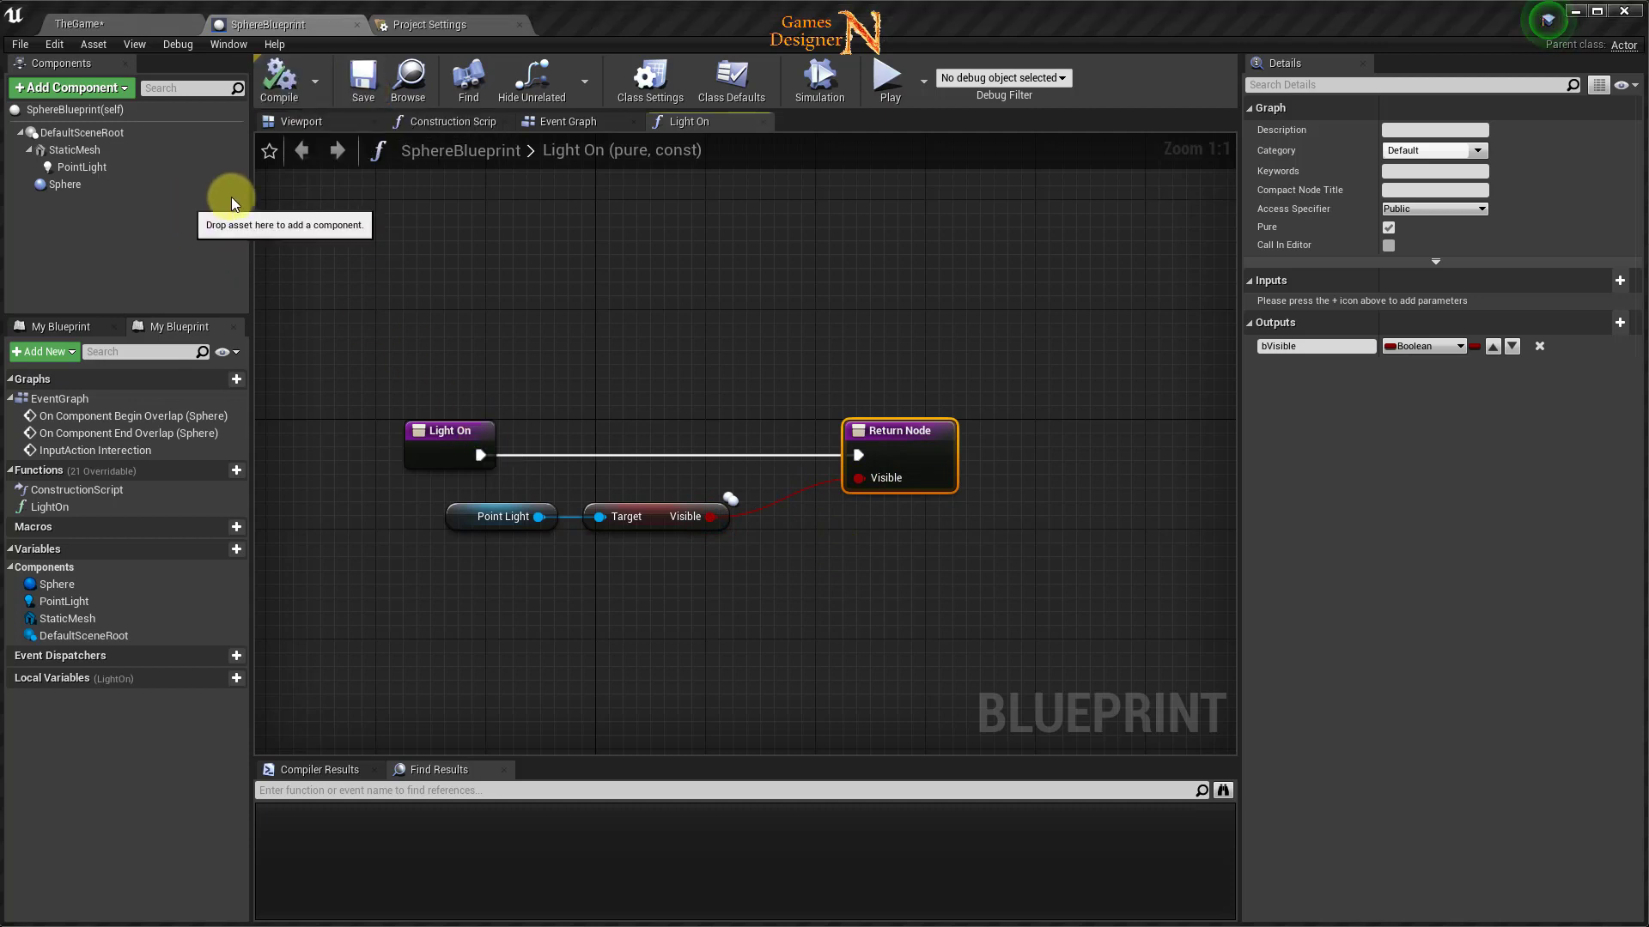
# Set the PointLight's Light Color to magenta (243, 0, 255) in the Viewport.
pyautogui.click(342, 127)
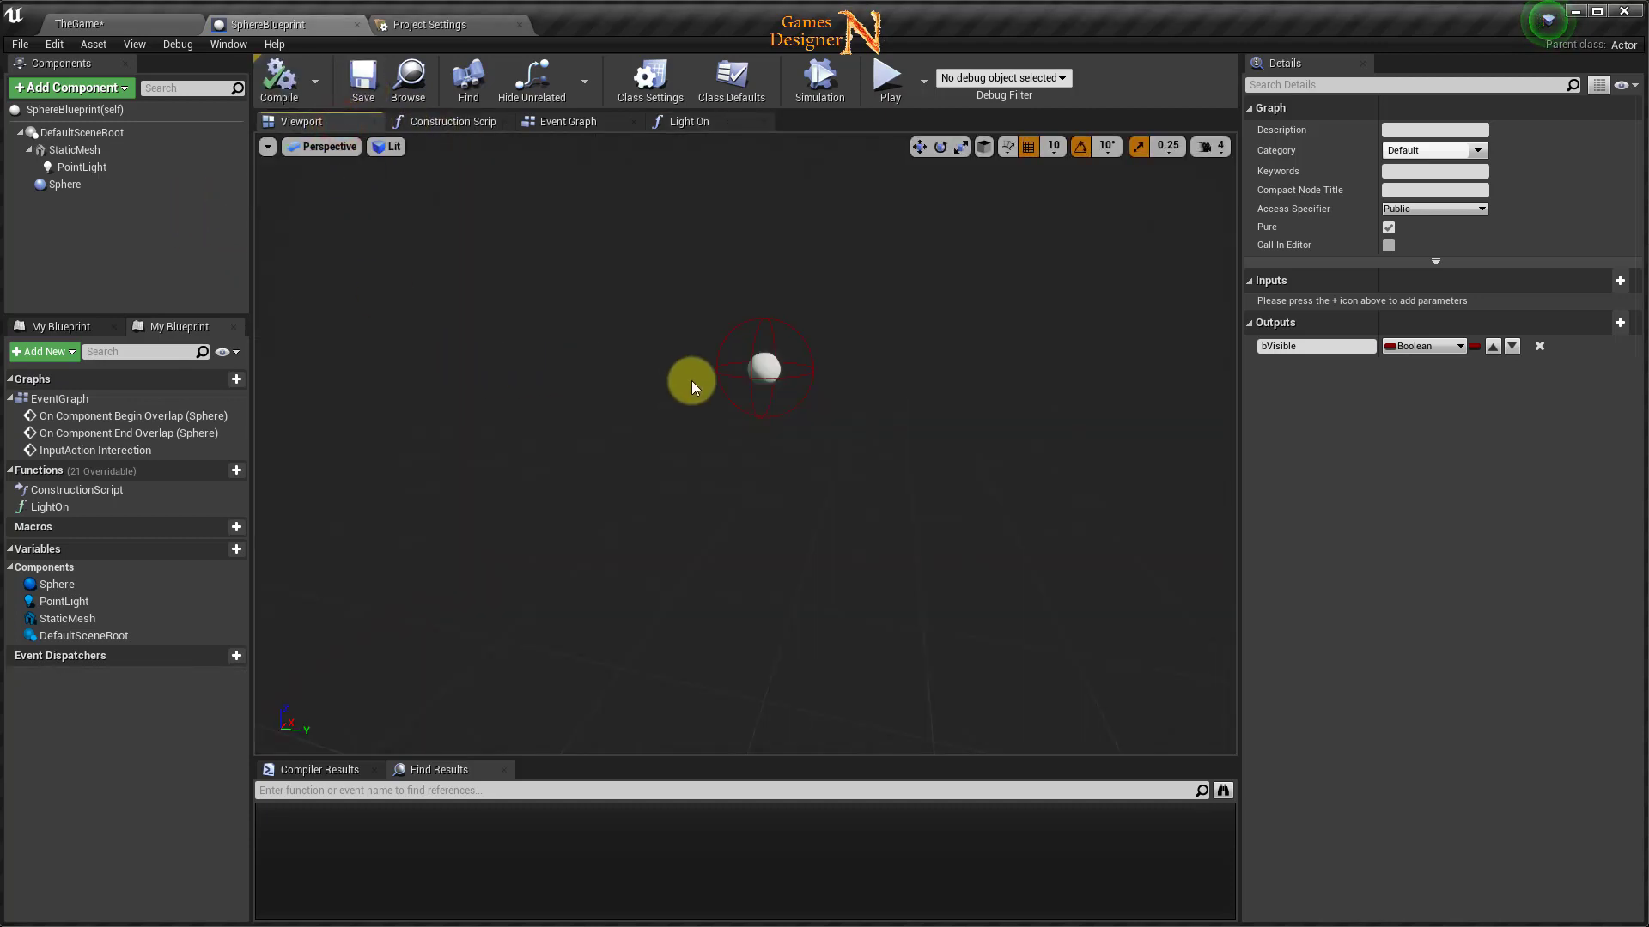
pyautogui.moveTo(826, 421); pyautogui.dragTo(729, 449)
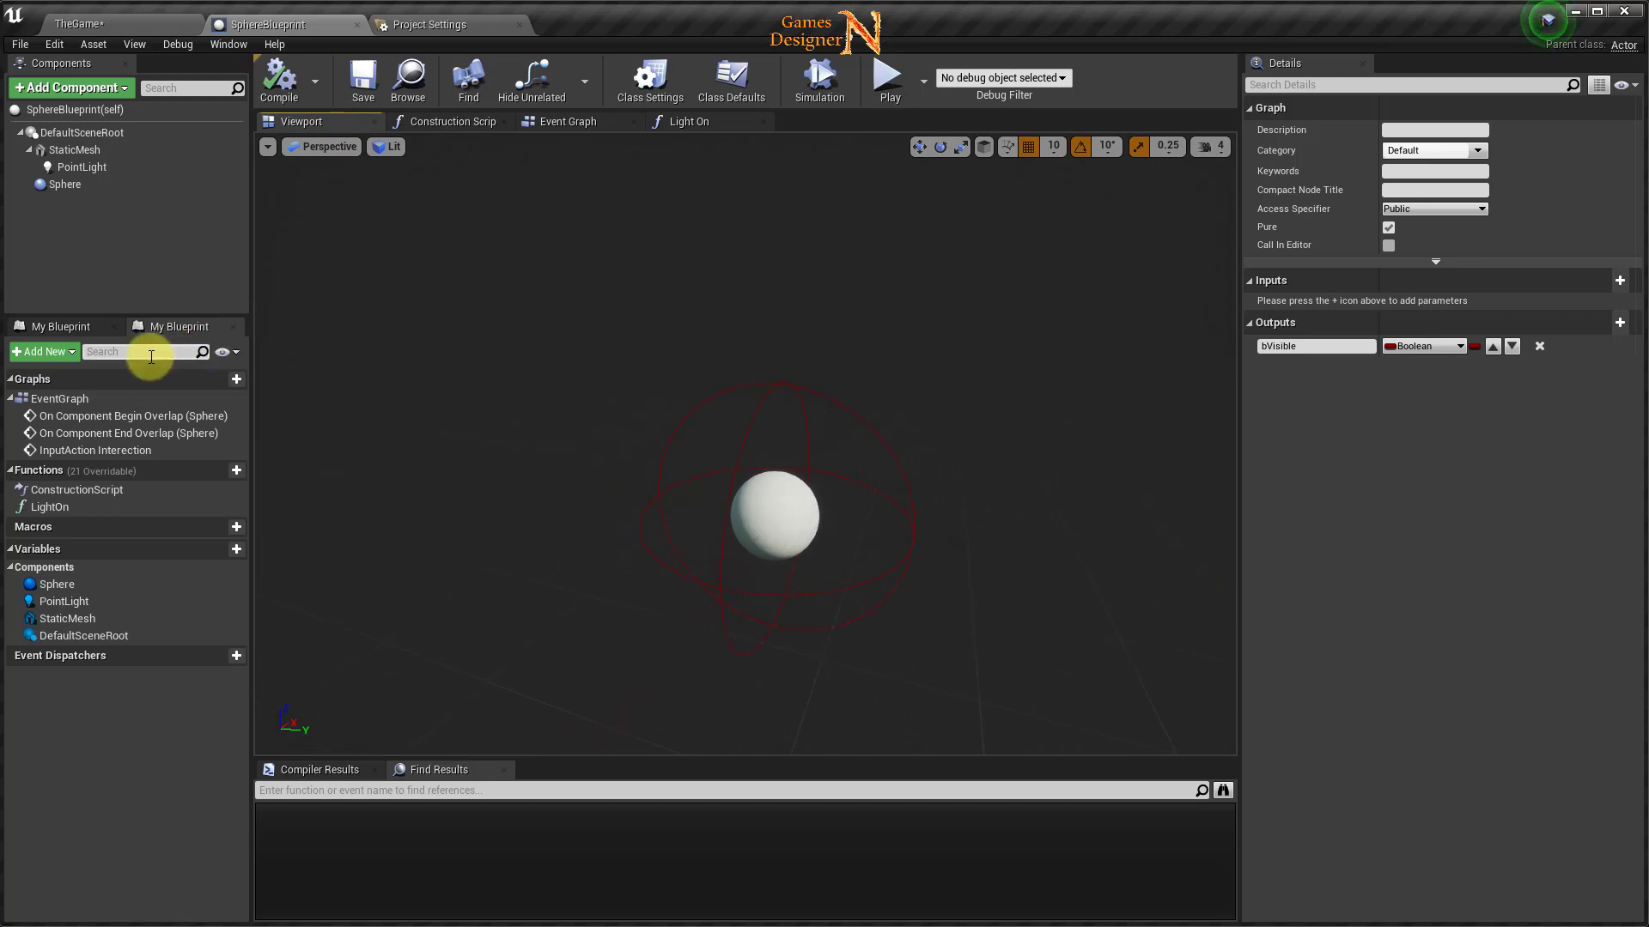
pyautogui.click(73, 171)
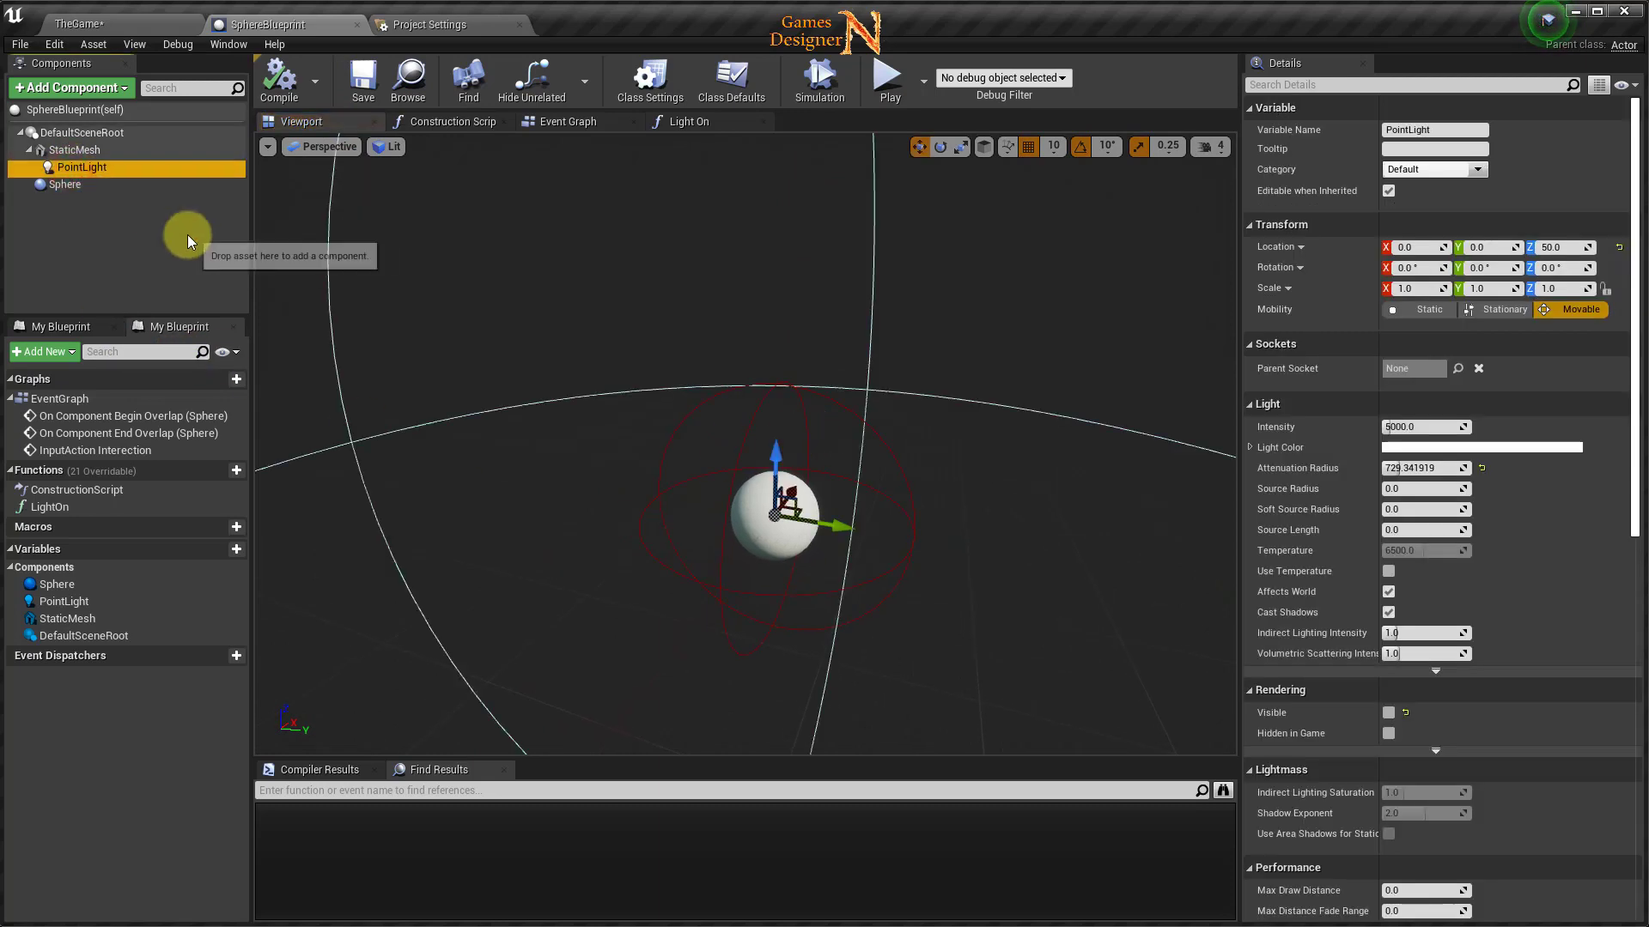
pyautogui.click(1250, 447)
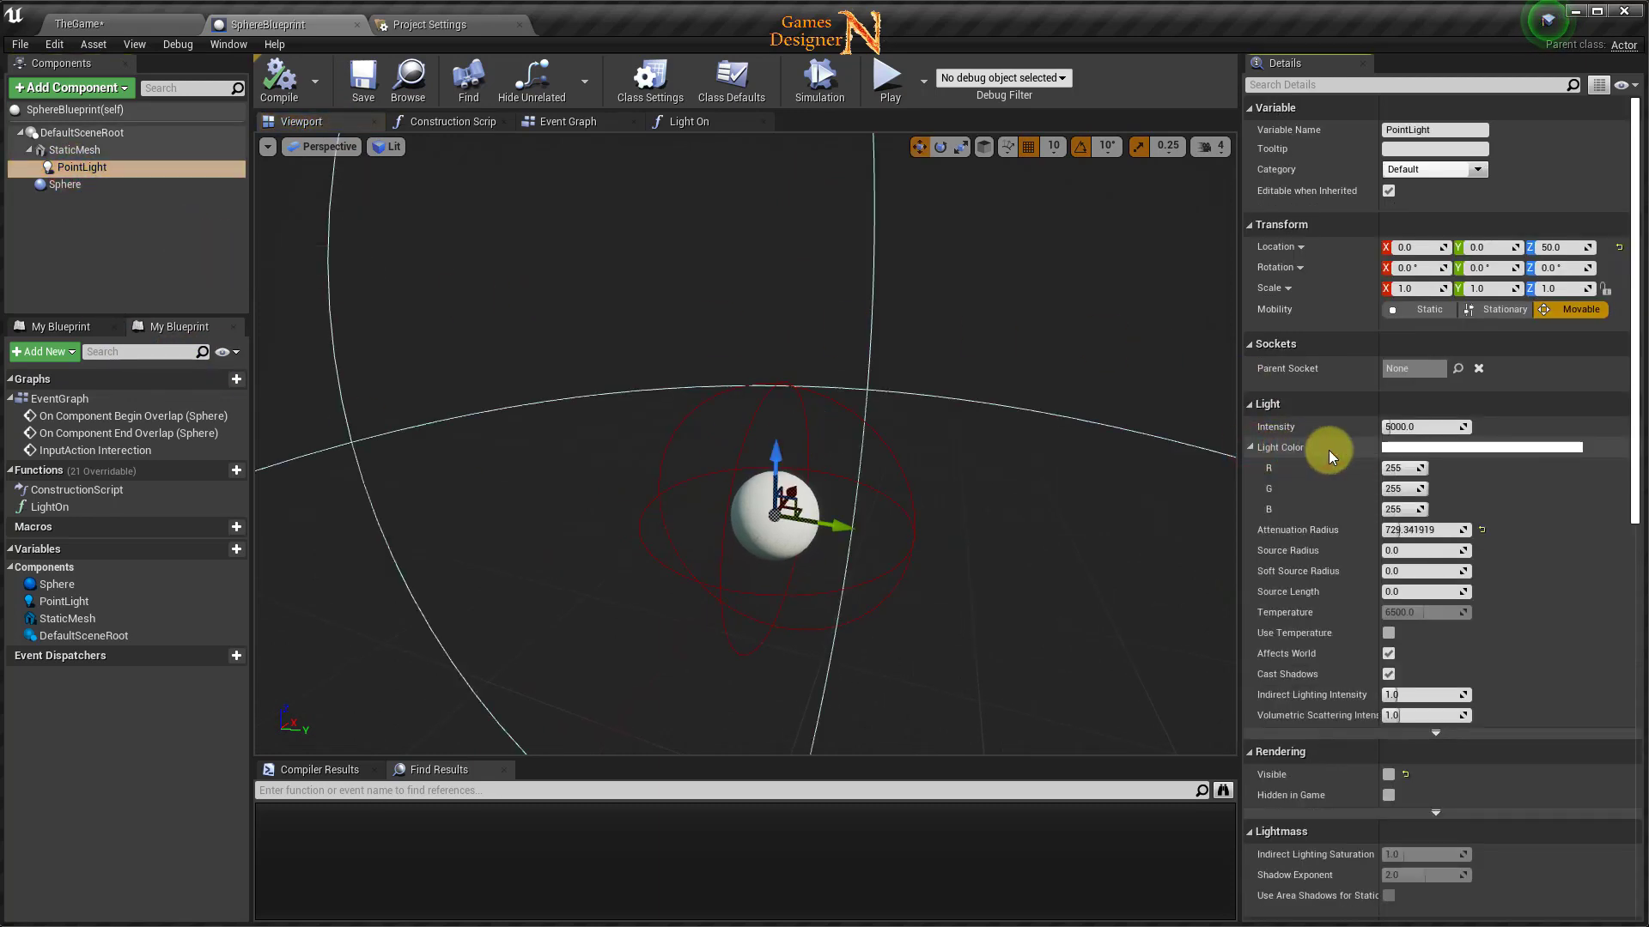
pyautogui.click(1400, 446)
pyautogui.moveTo(1558, 465); pyautogui.dragTo(1163, 290)
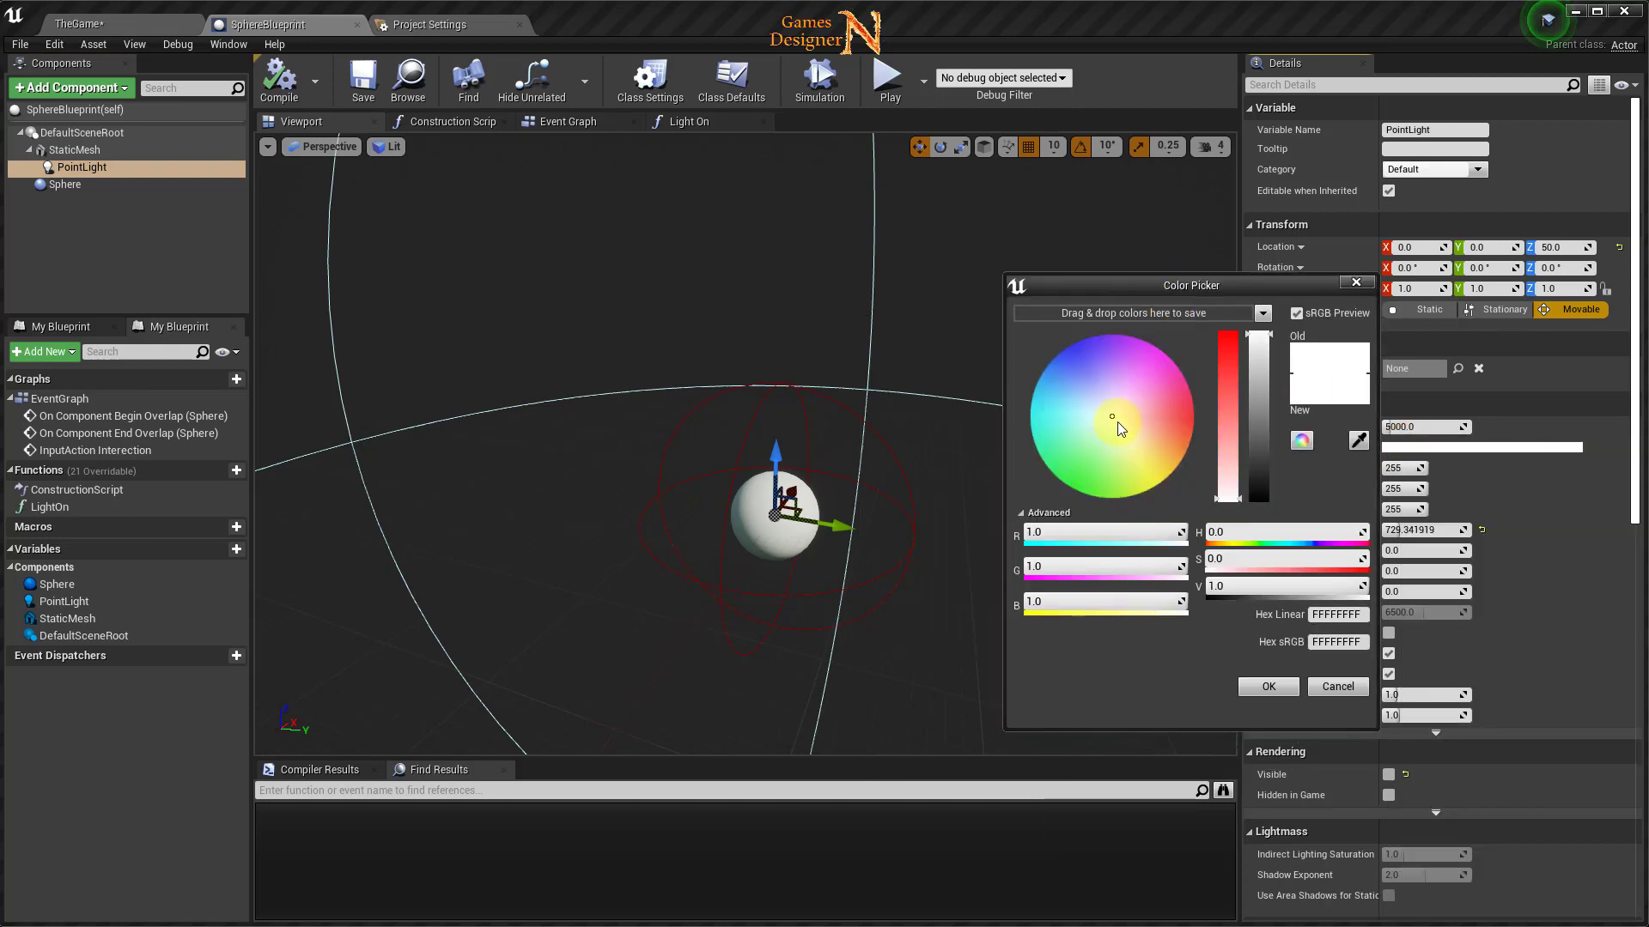
pyautogui.moveTo(1114, 424); pyautogui.dragTo(1152, 326)
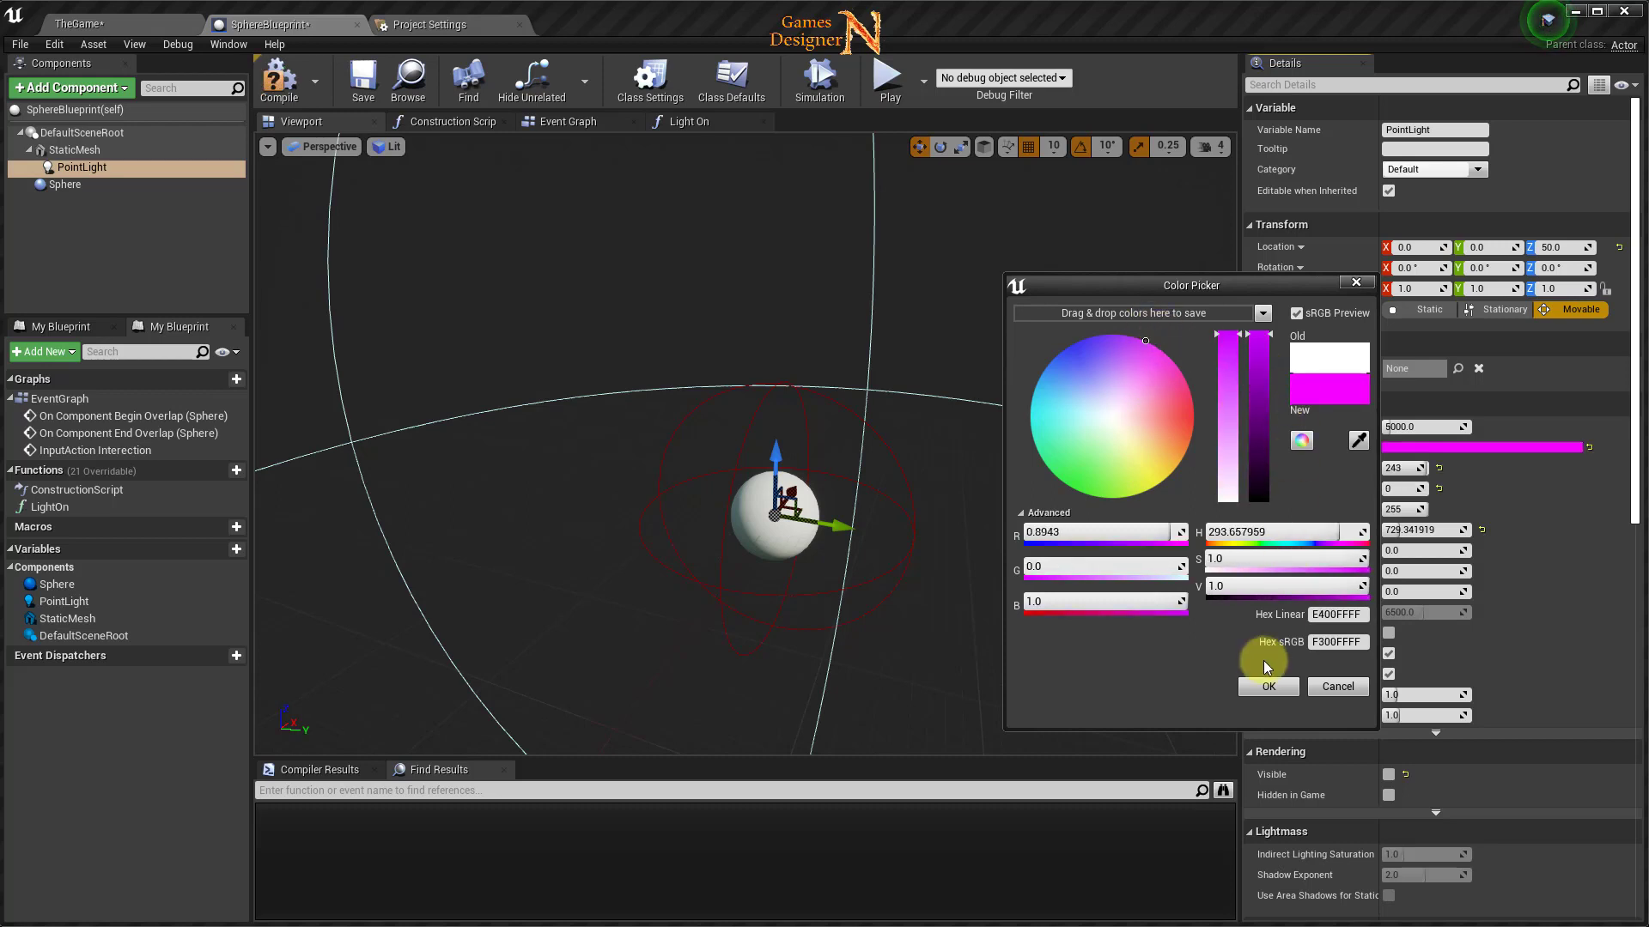
pyautogui.click(1259, 685)
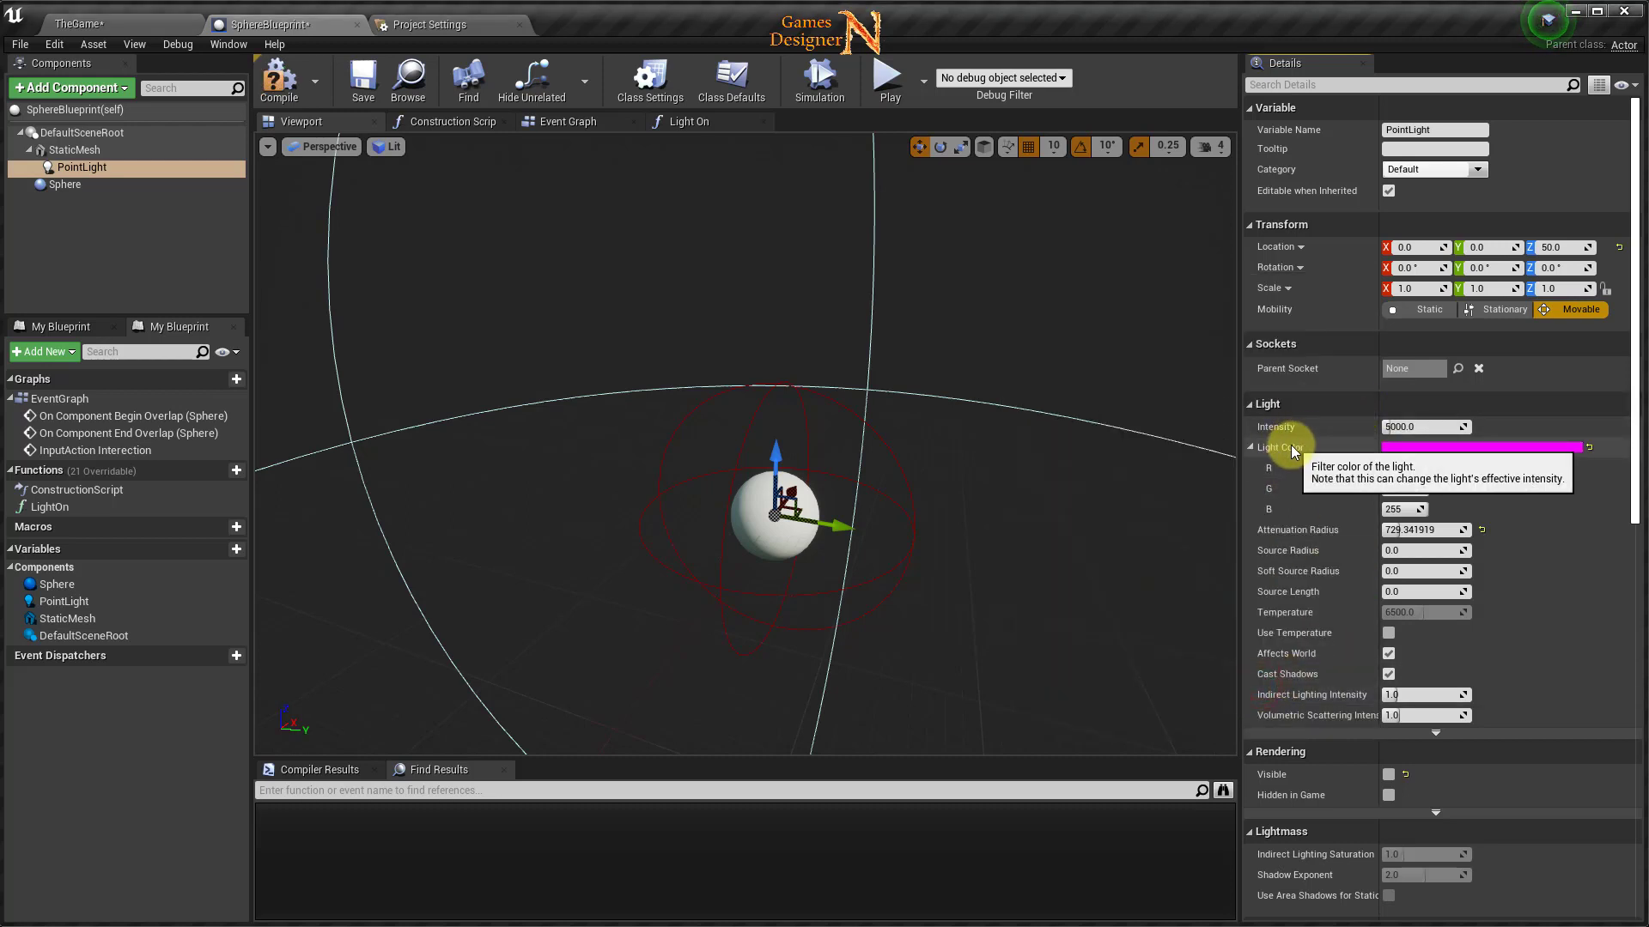
# Compile and save SphereBlueprint, then bring up the save-all options.
pyautogui.click(279, 79)
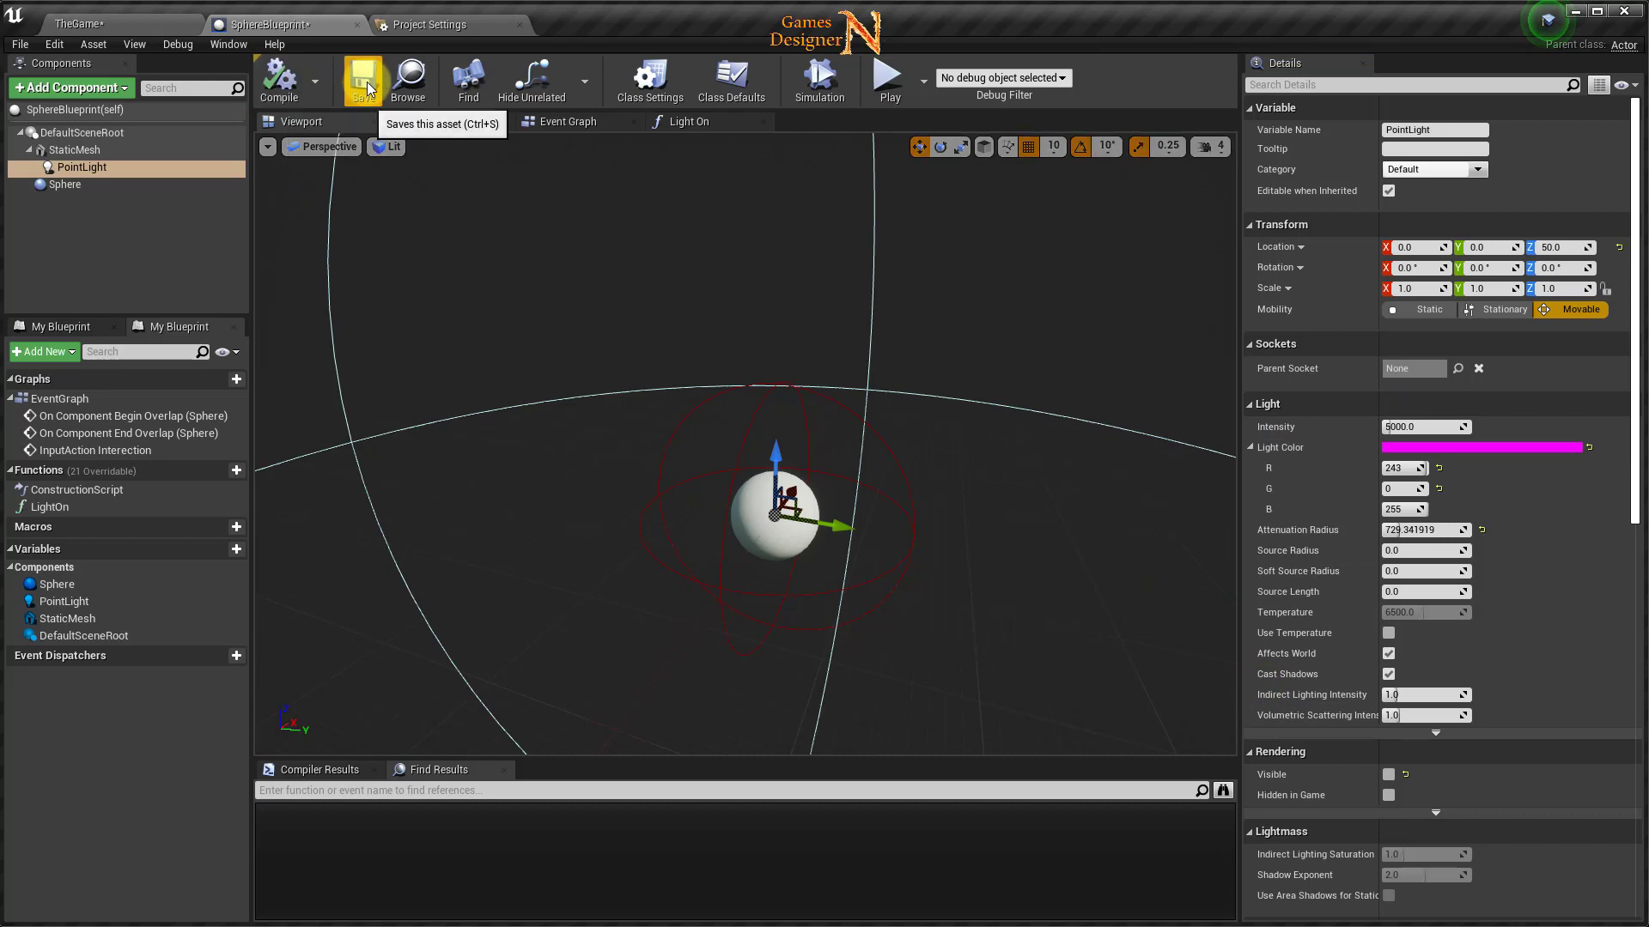
pyautogui.click(372, 87)
pyautogui.click(20, 44)
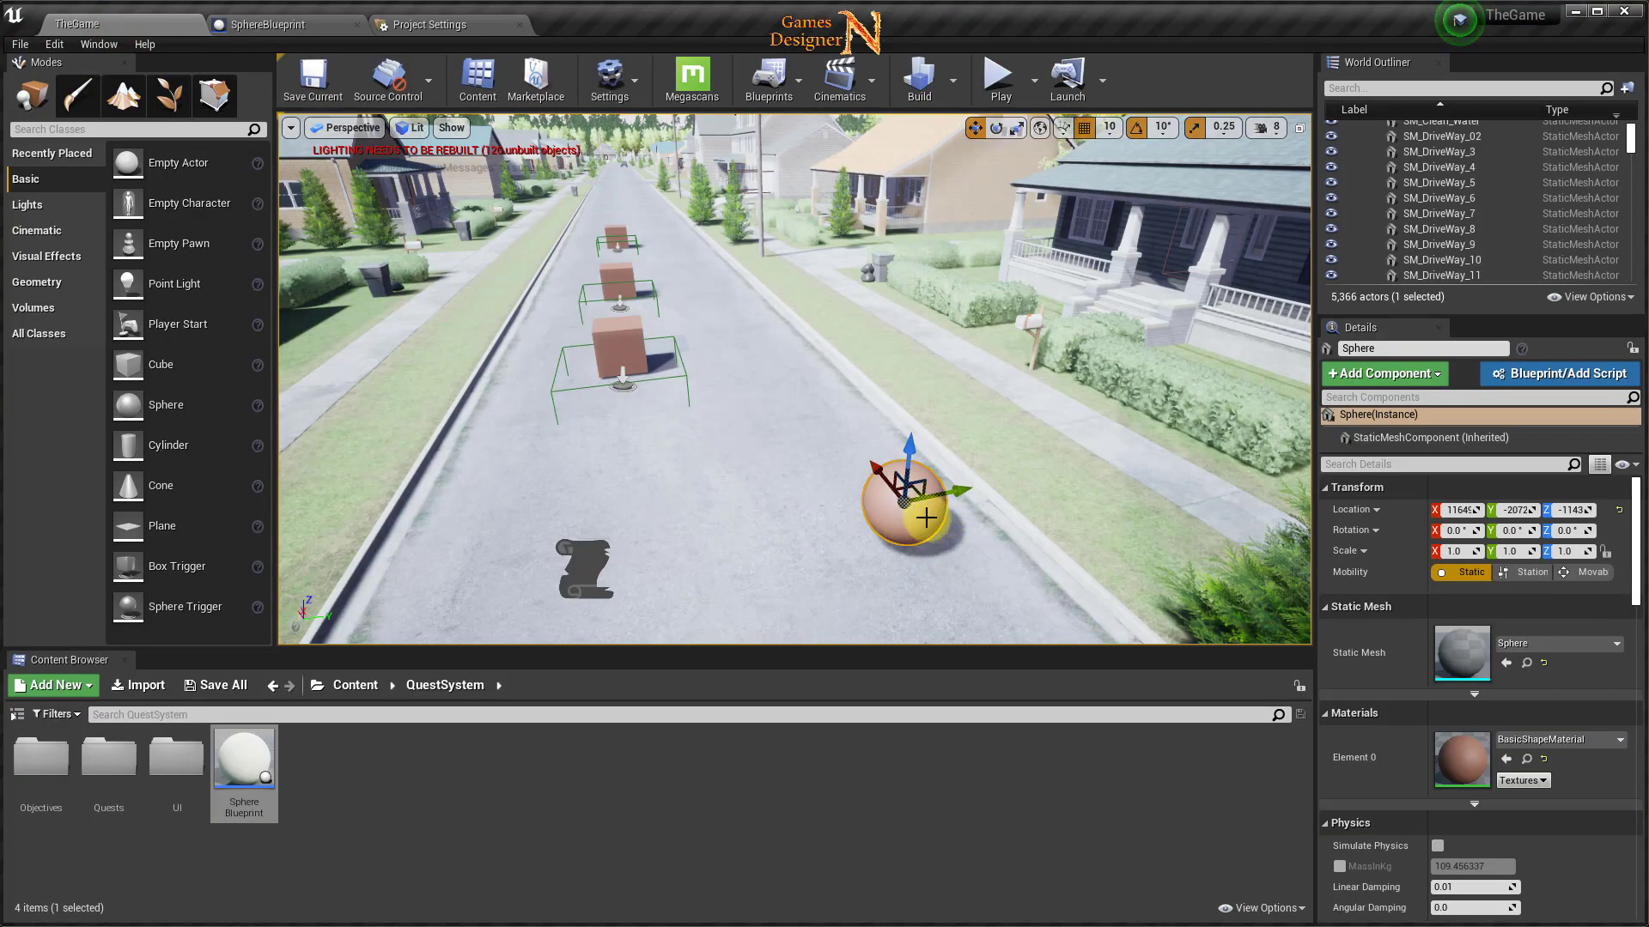
# Swap the old sphere for a SphereBlueprint instance, then play and walk the character to it.
pyautogui.press('Delete')
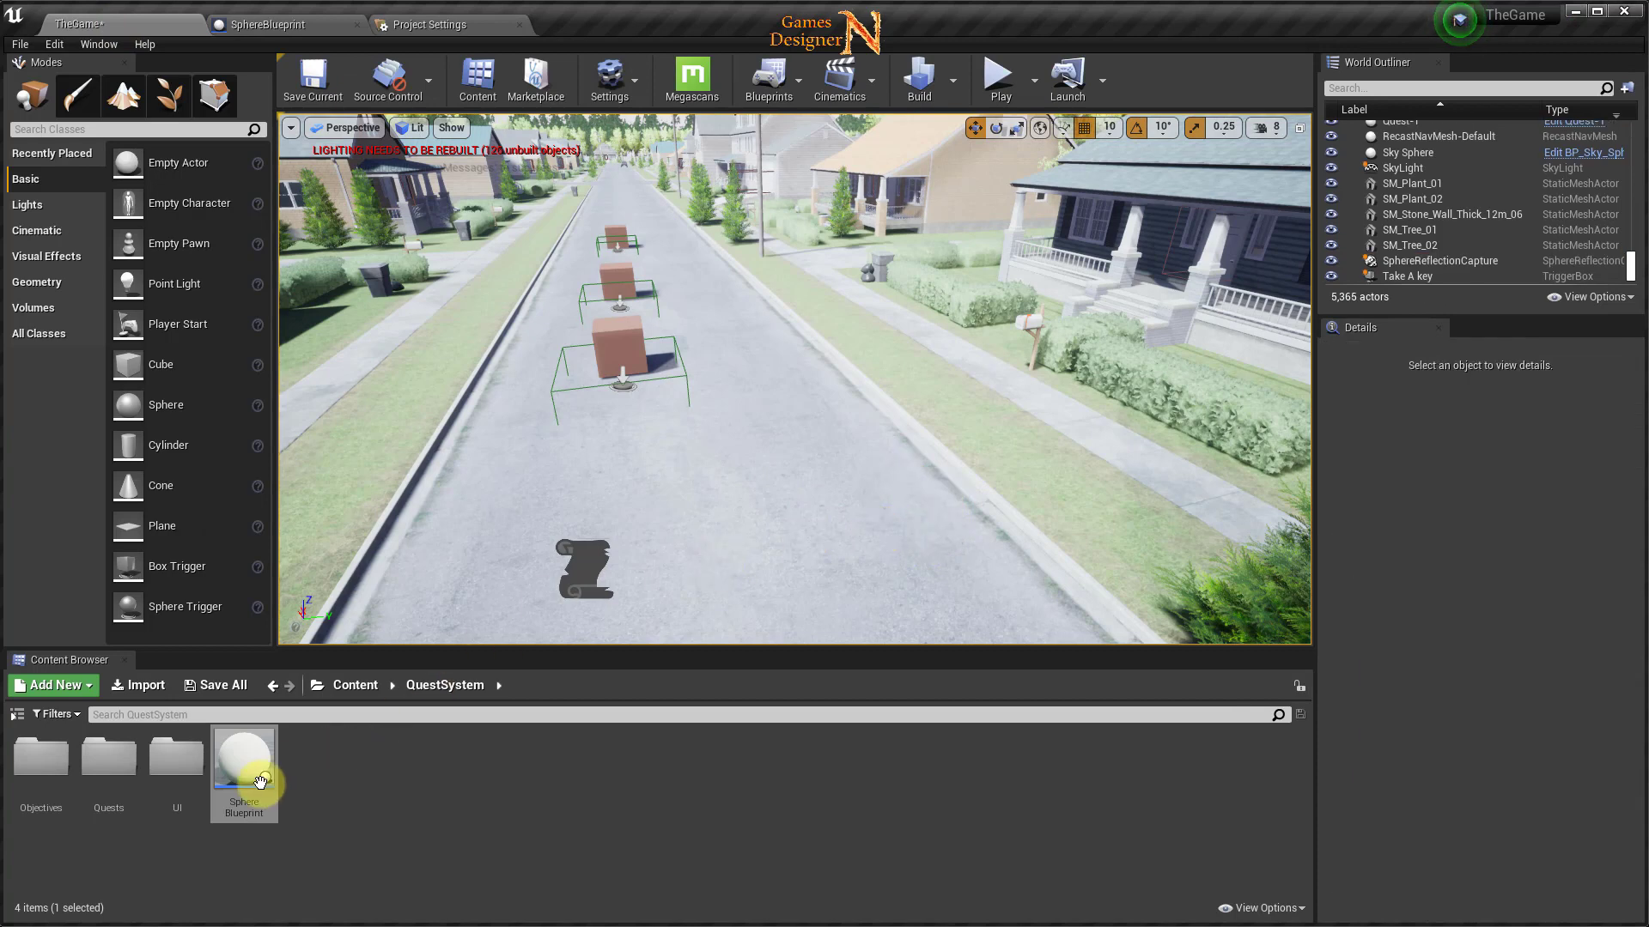
pyautogui.moveTo(249, 773); pyautogui.dragTo(879, 474)
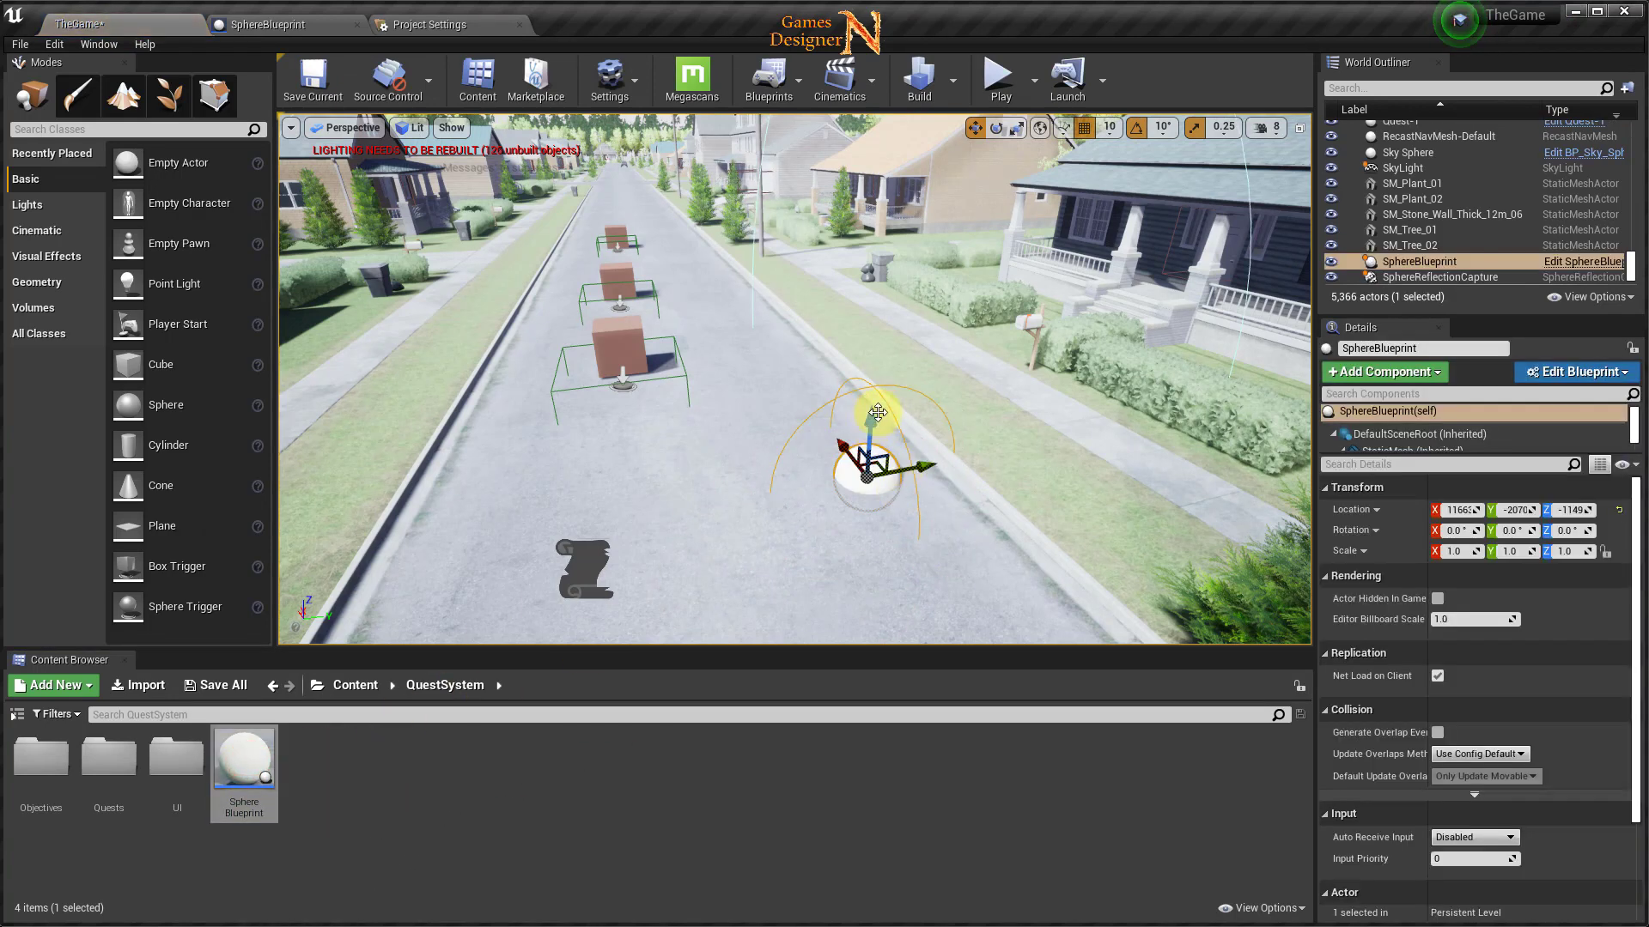
pyautogui.hotkey('alt', 'p')
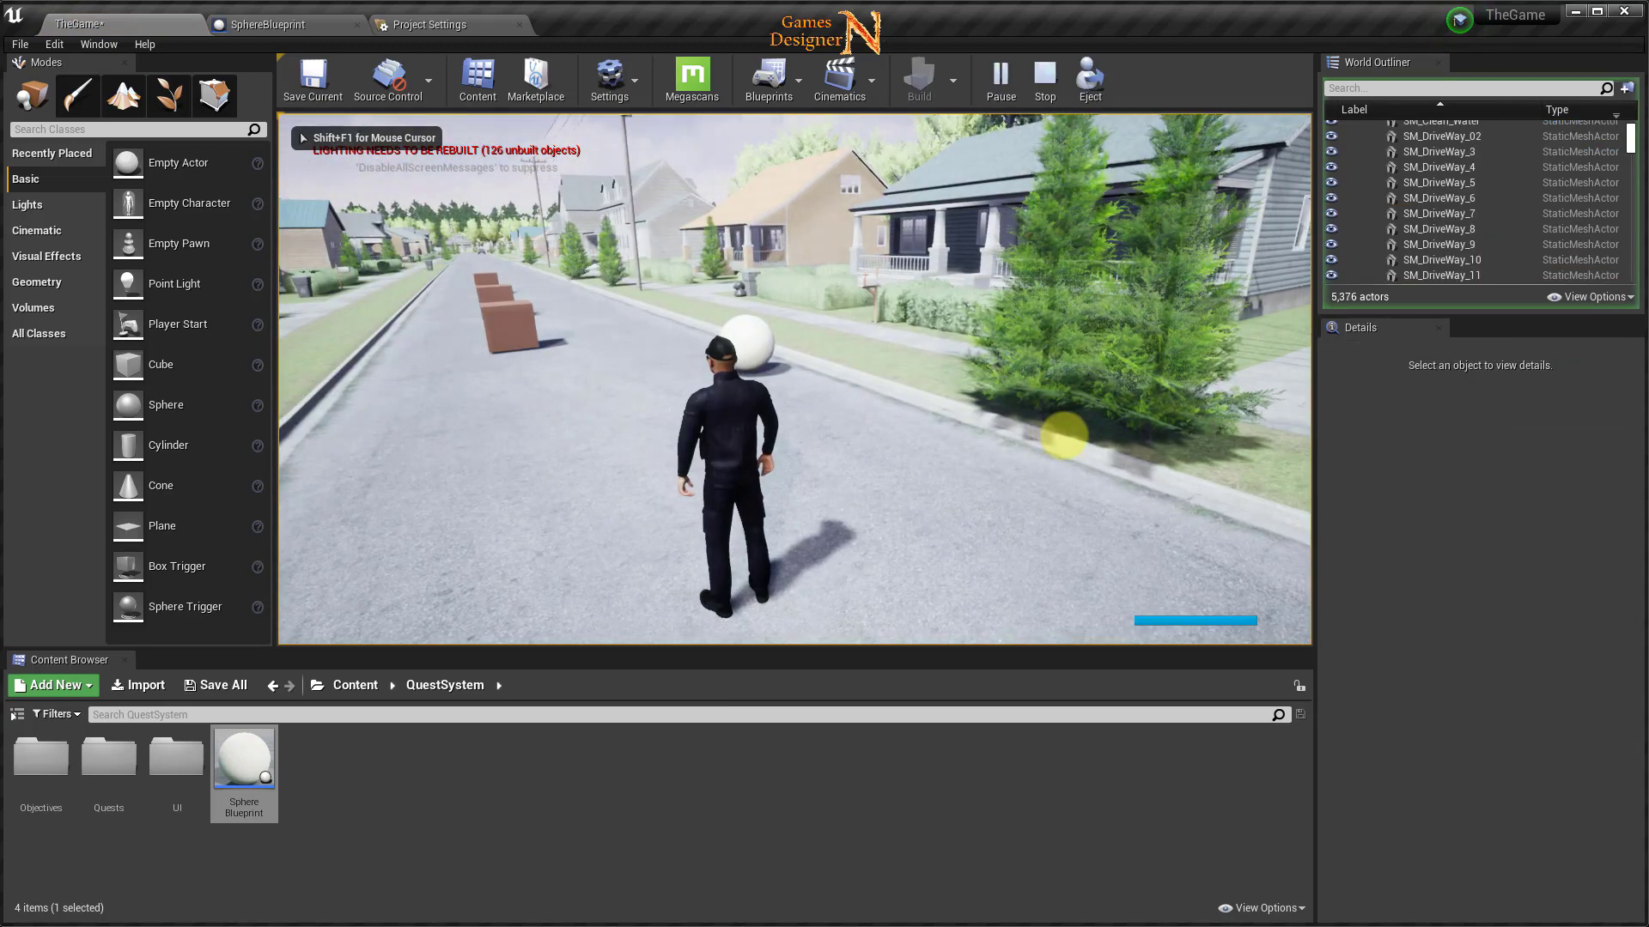
pyautogui.press('w')
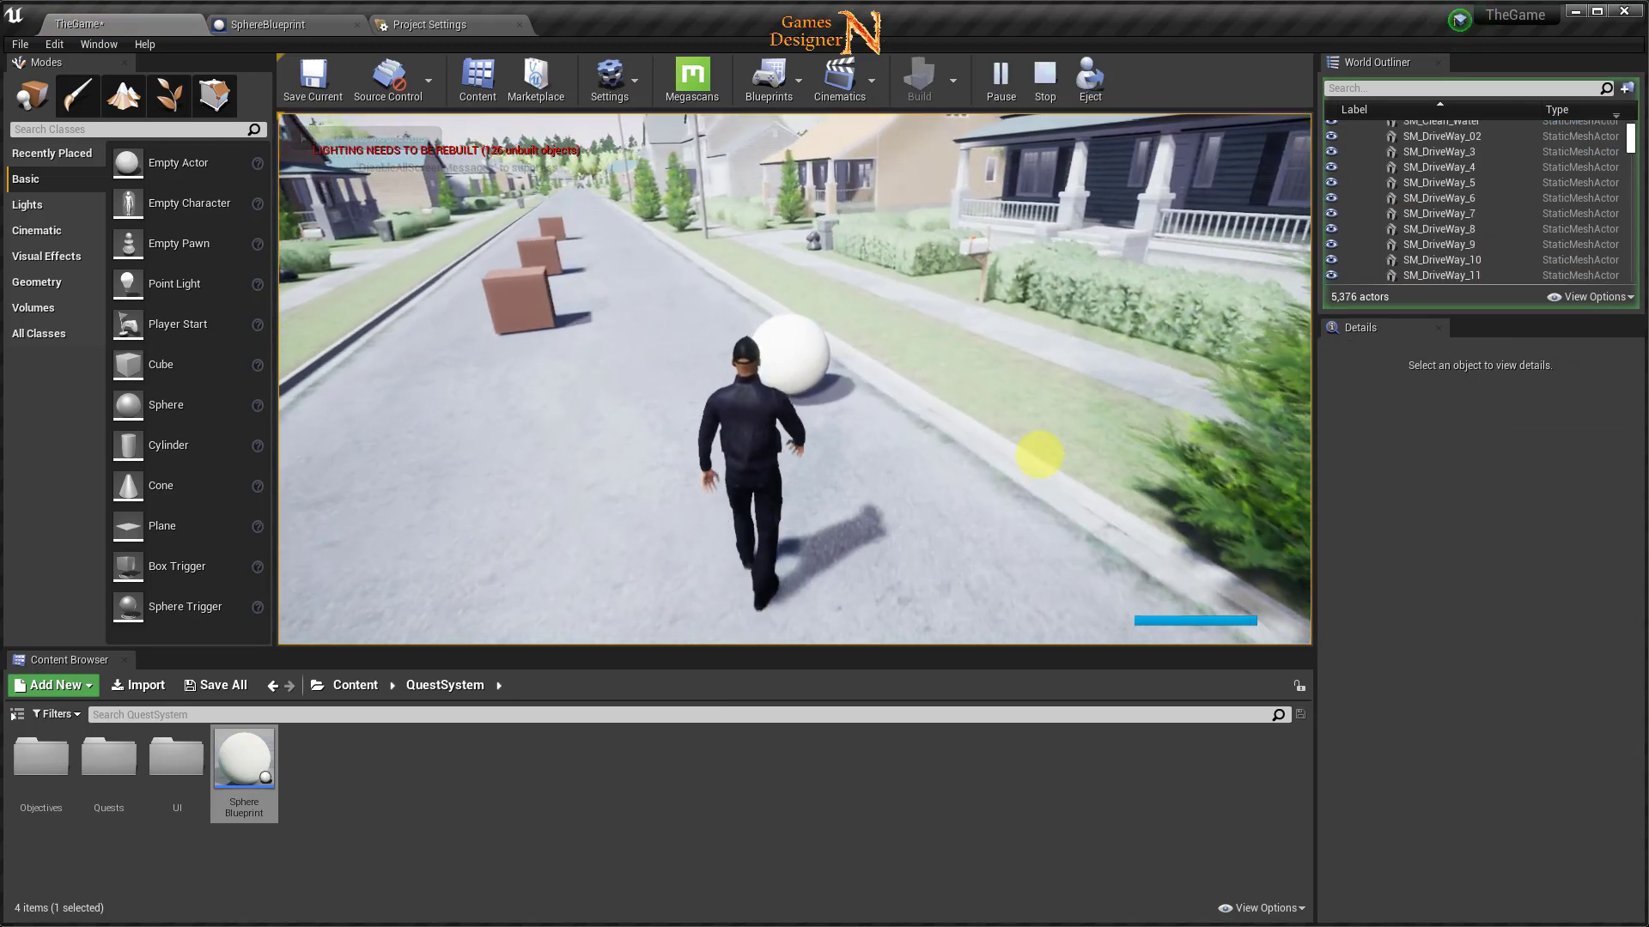
pyautogui.press('w')
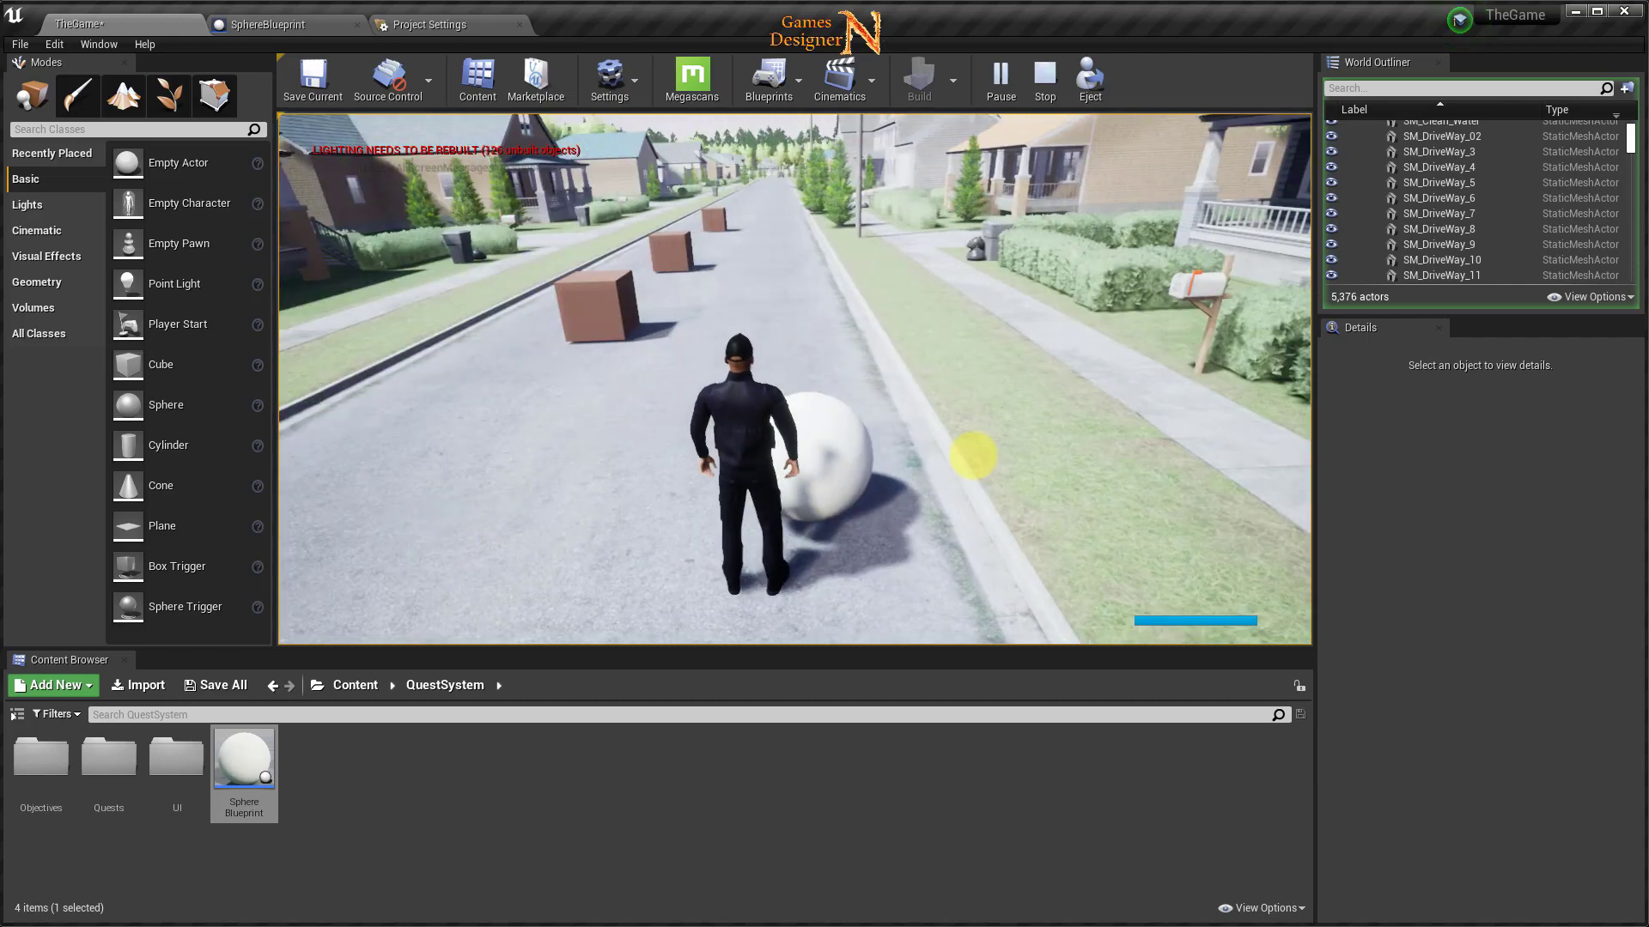
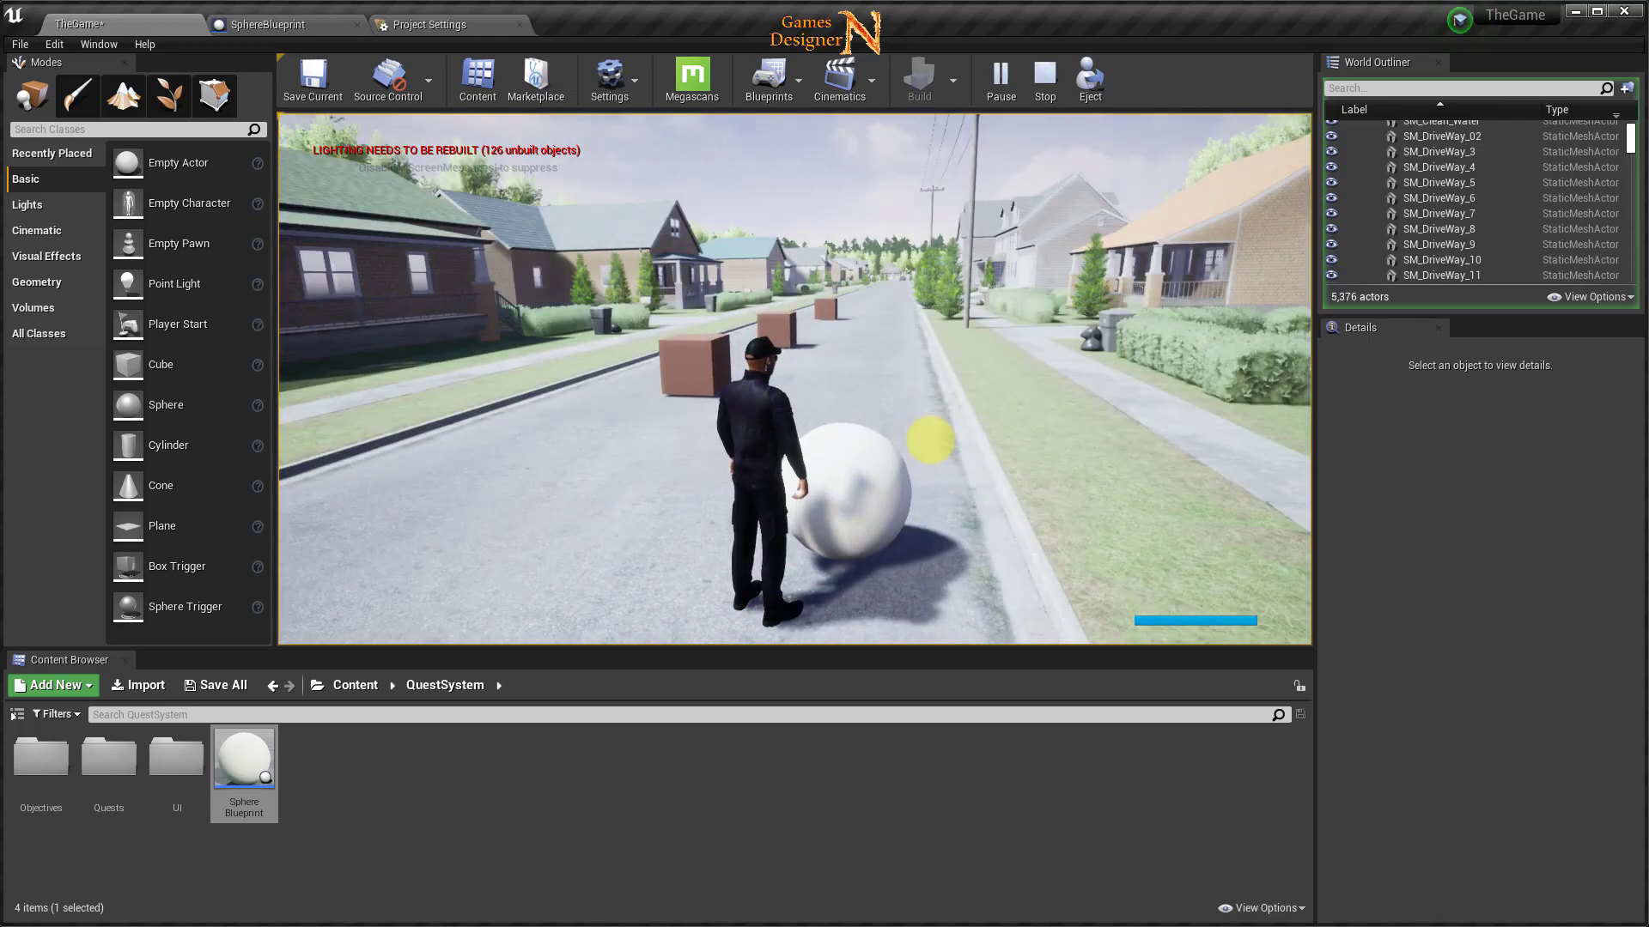
# Stop the play test and rename ObjectiveBlueprintKillorget in Objectives to ObjectiveBlueprintMachineOn.
pyautogui.press('Escape')
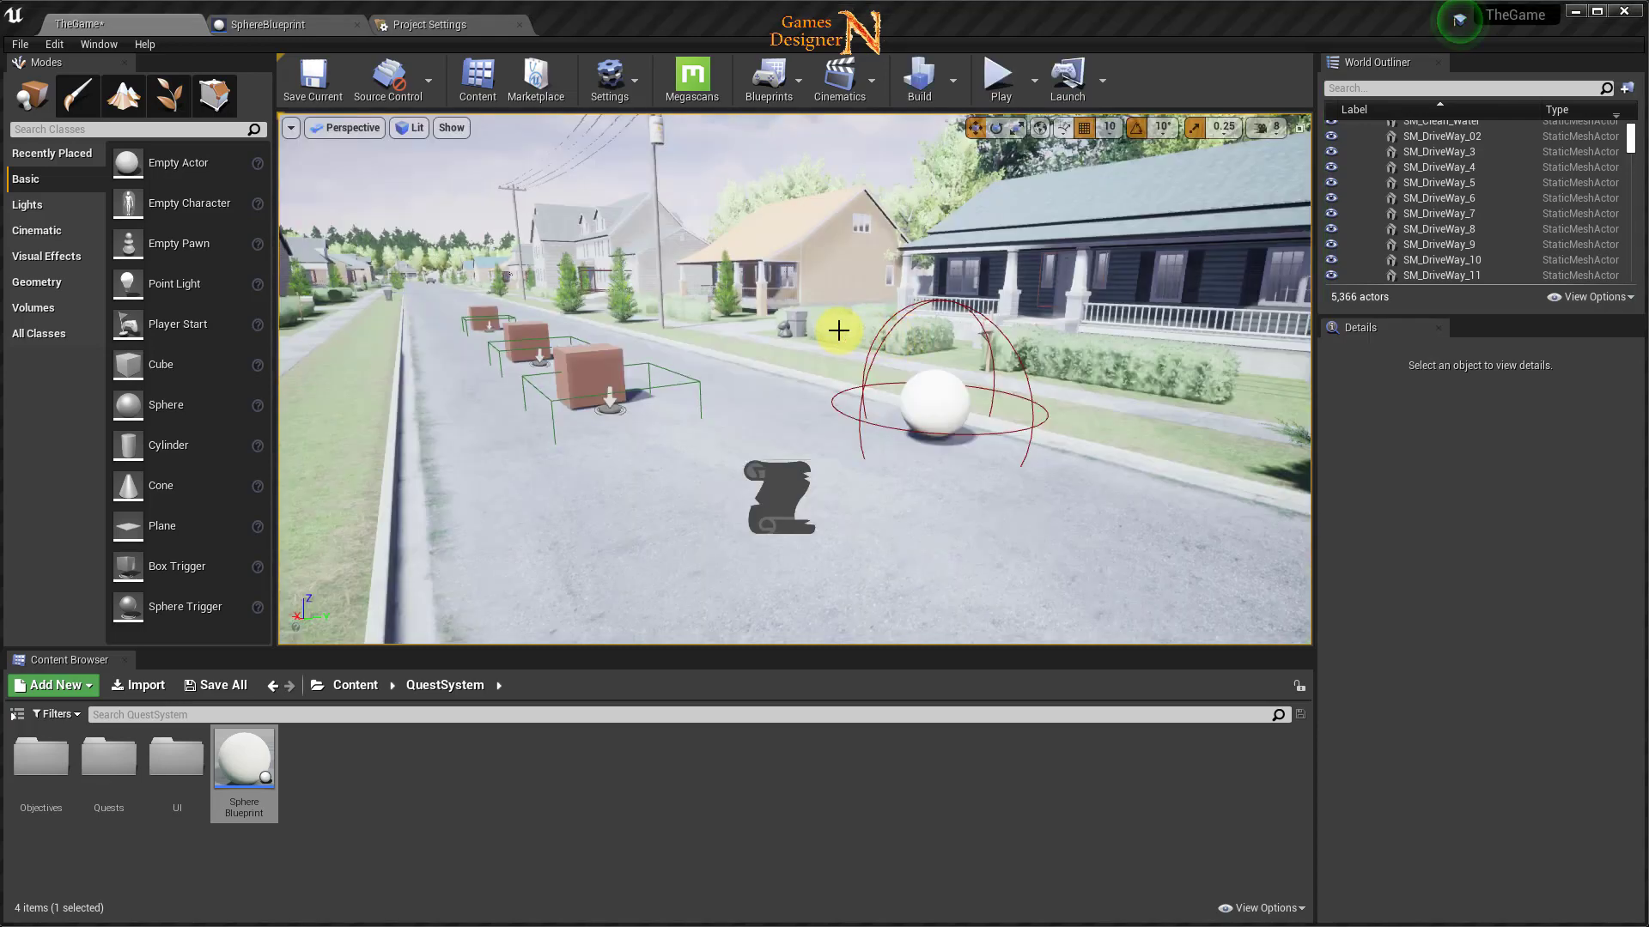
pyautogui.moveTo(795, 378); pyautogui.dragTo(687, 378, button='right')
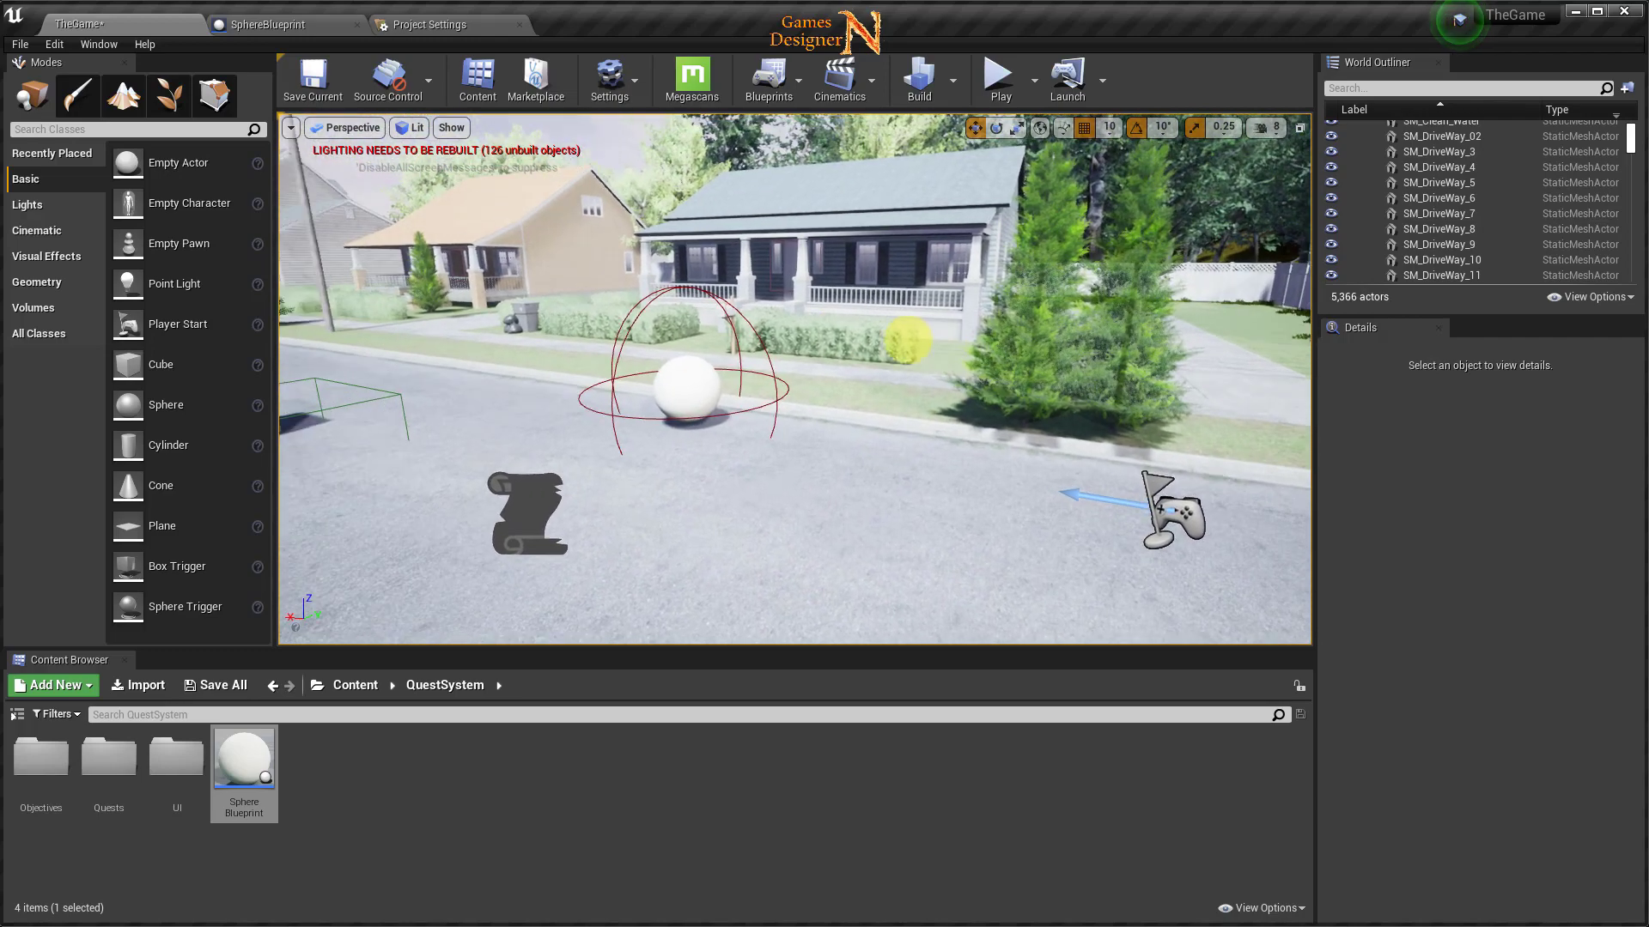
pyautogui.doubleClick(51, 763)
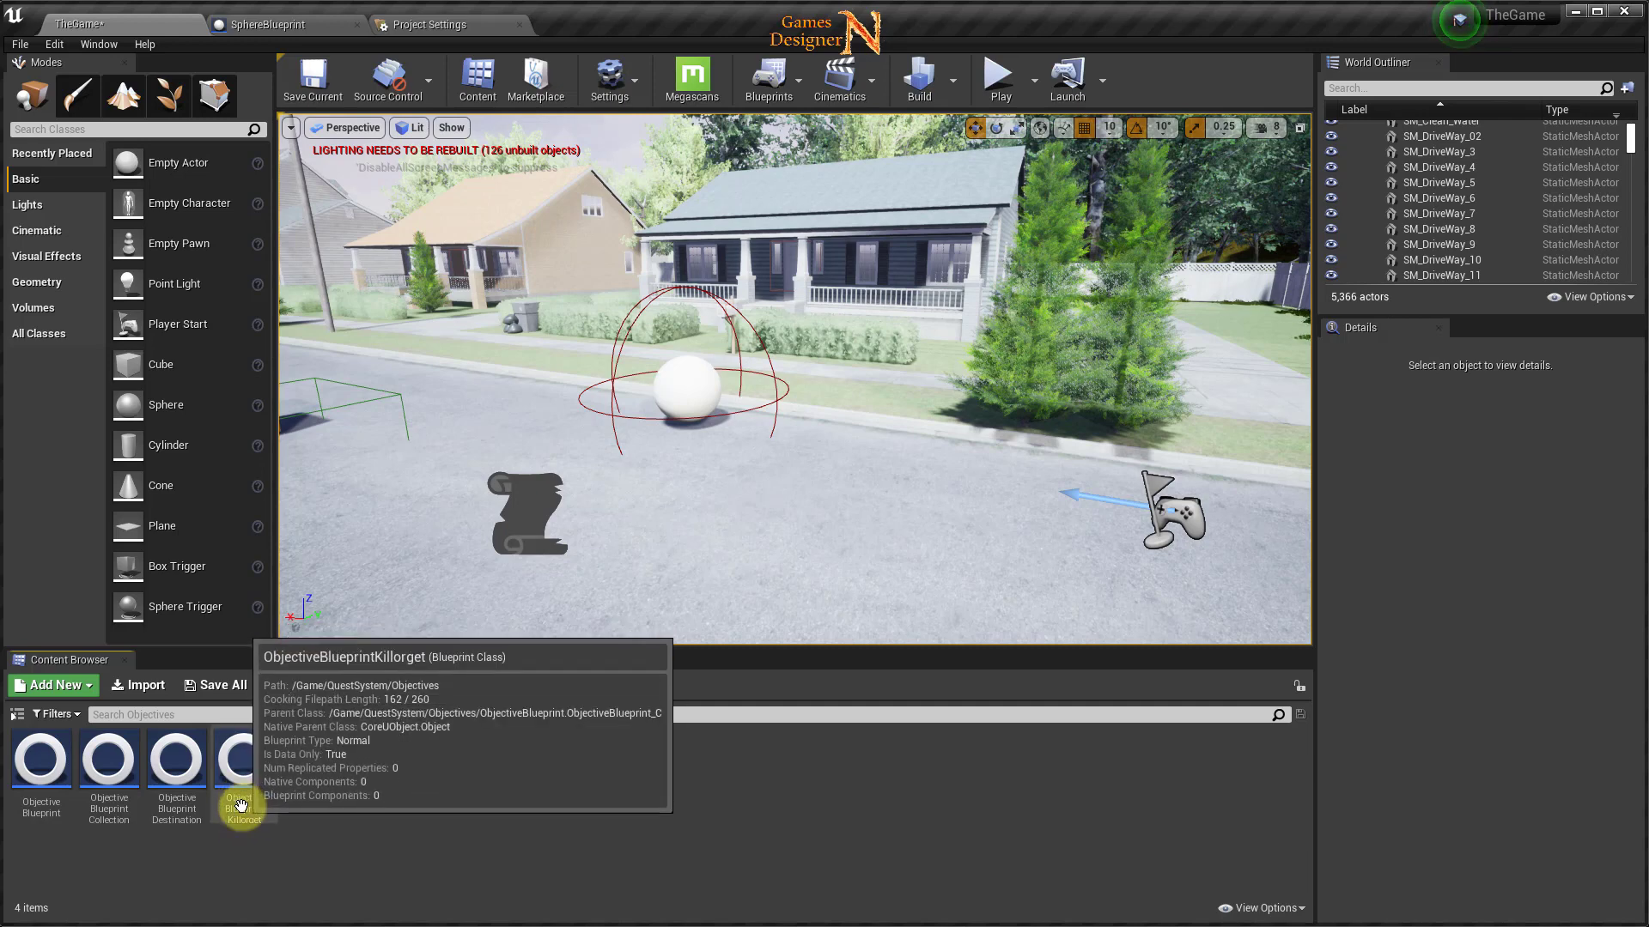
pyautogui.click(242, 805)
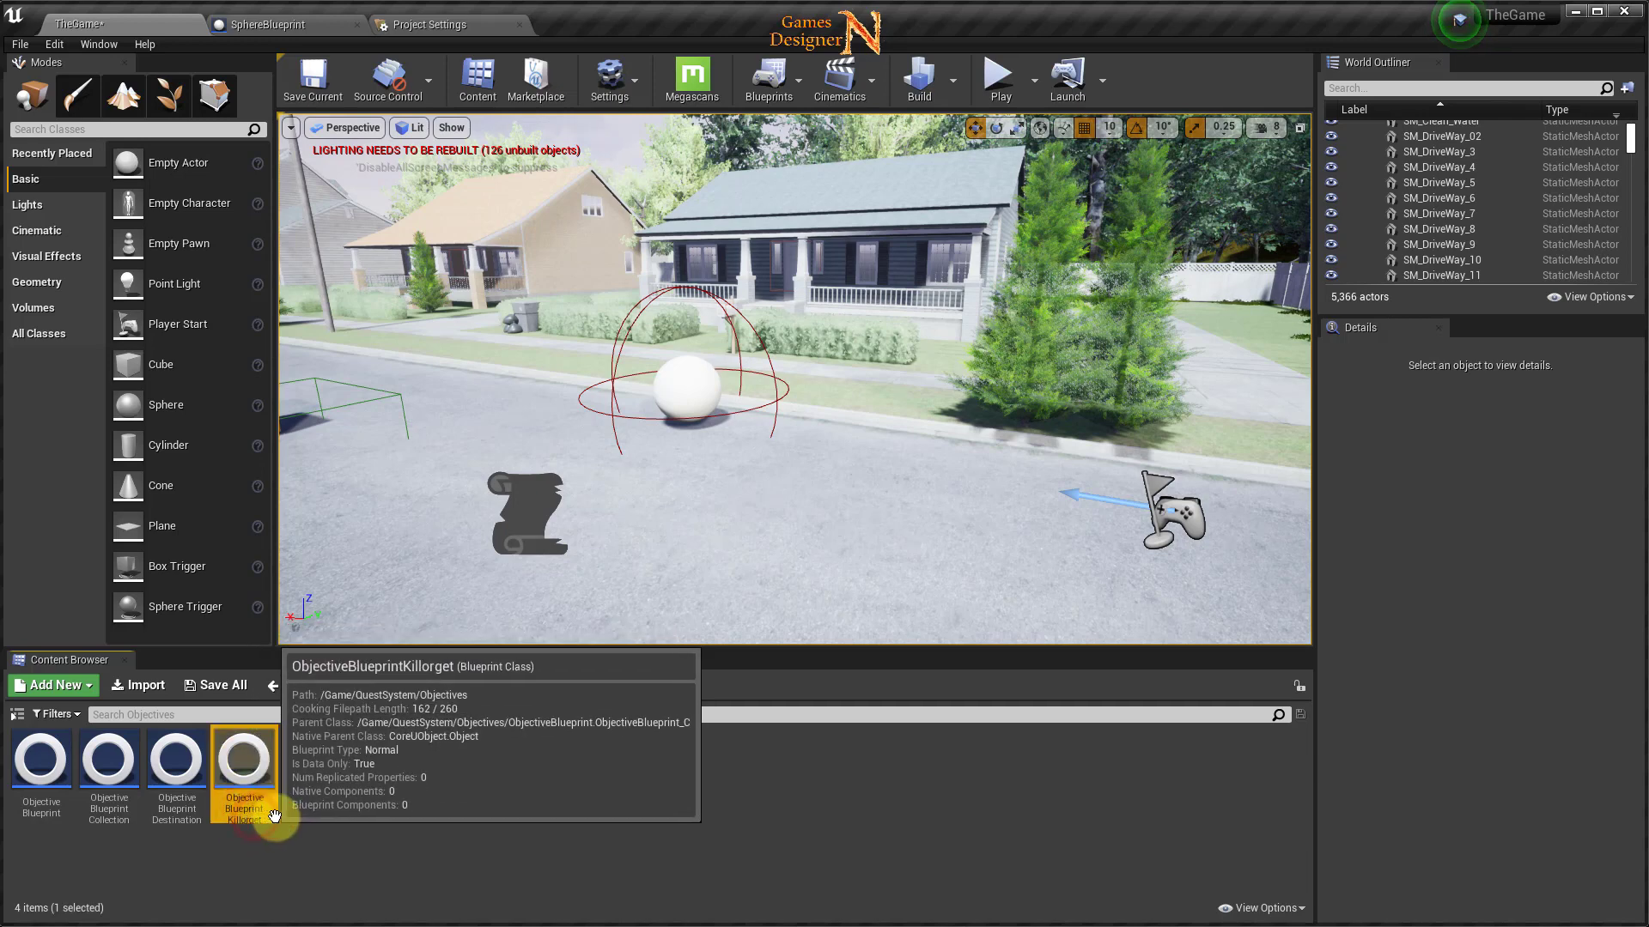
pyautogui.click(248, 808)
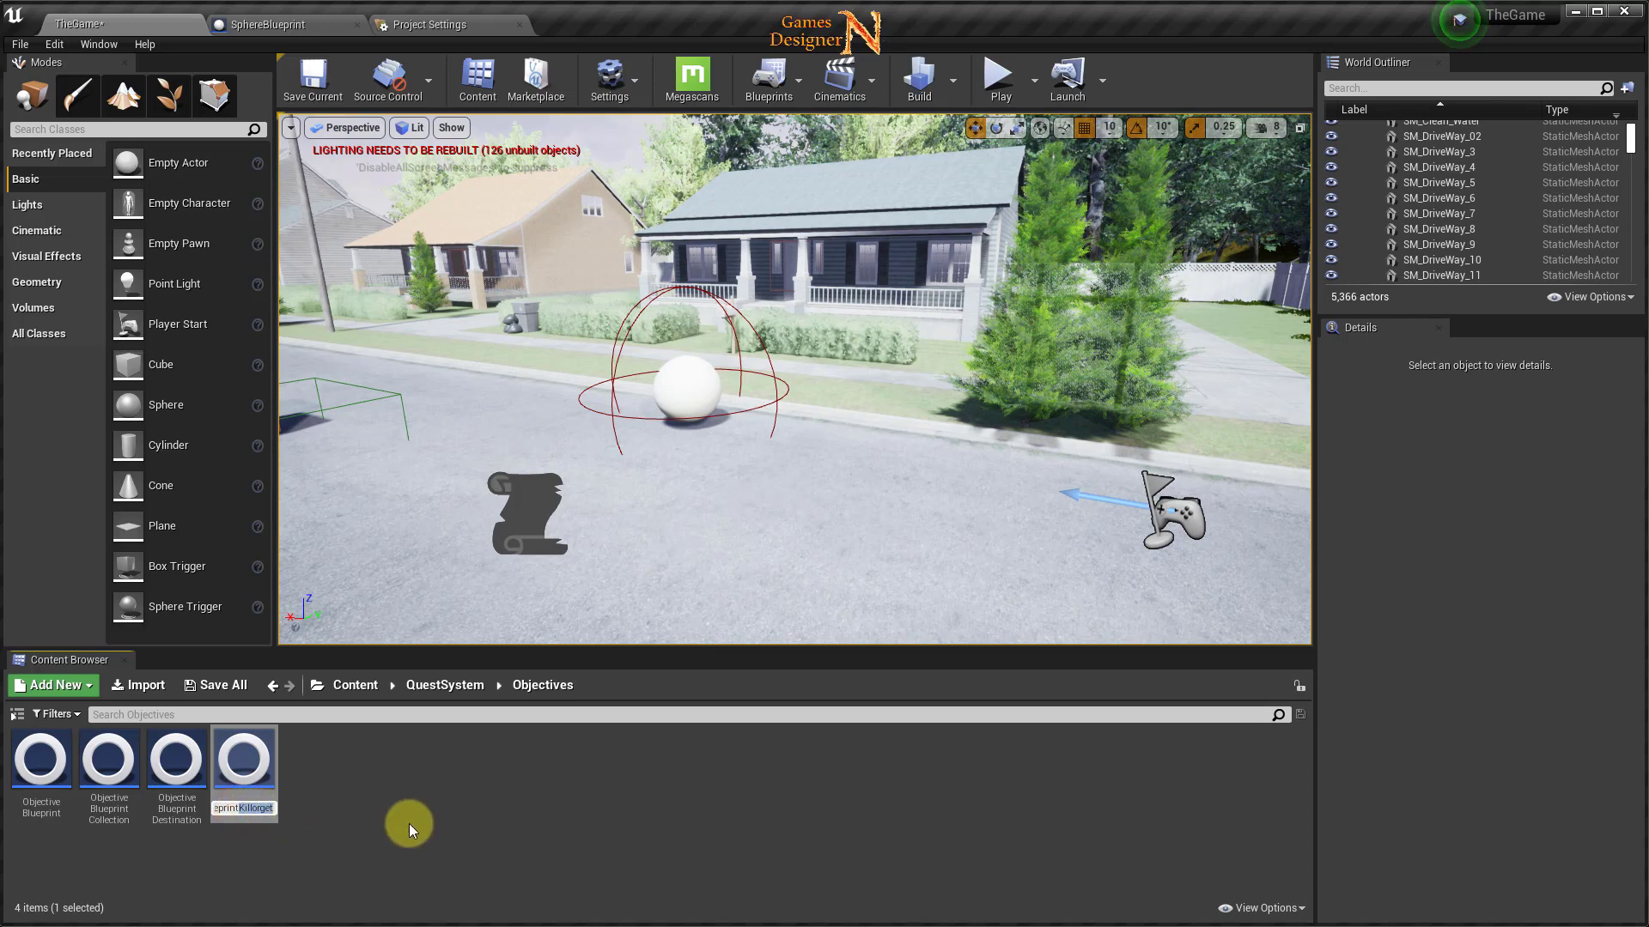
pyautogui.write('Mach')
pyautogui.write('ineOn')
pyautogui.press('Return')
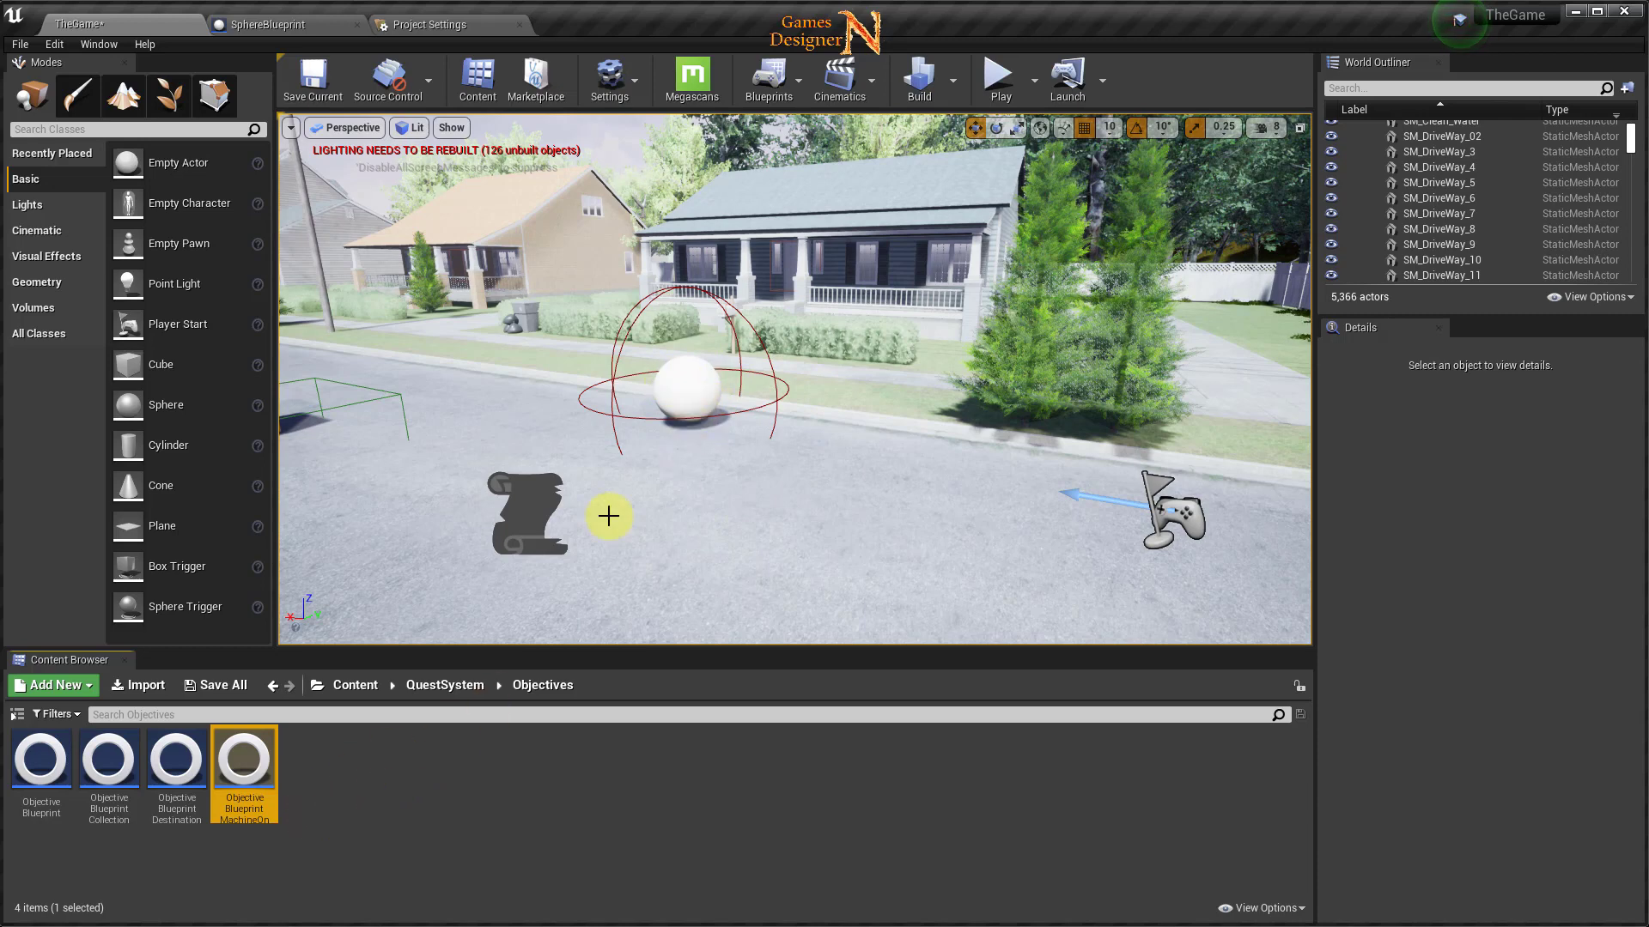
# Open ObjectiveBlueprintMachineOn in the full blueprint editor.
pyautogui.doubleClick(244, 760)
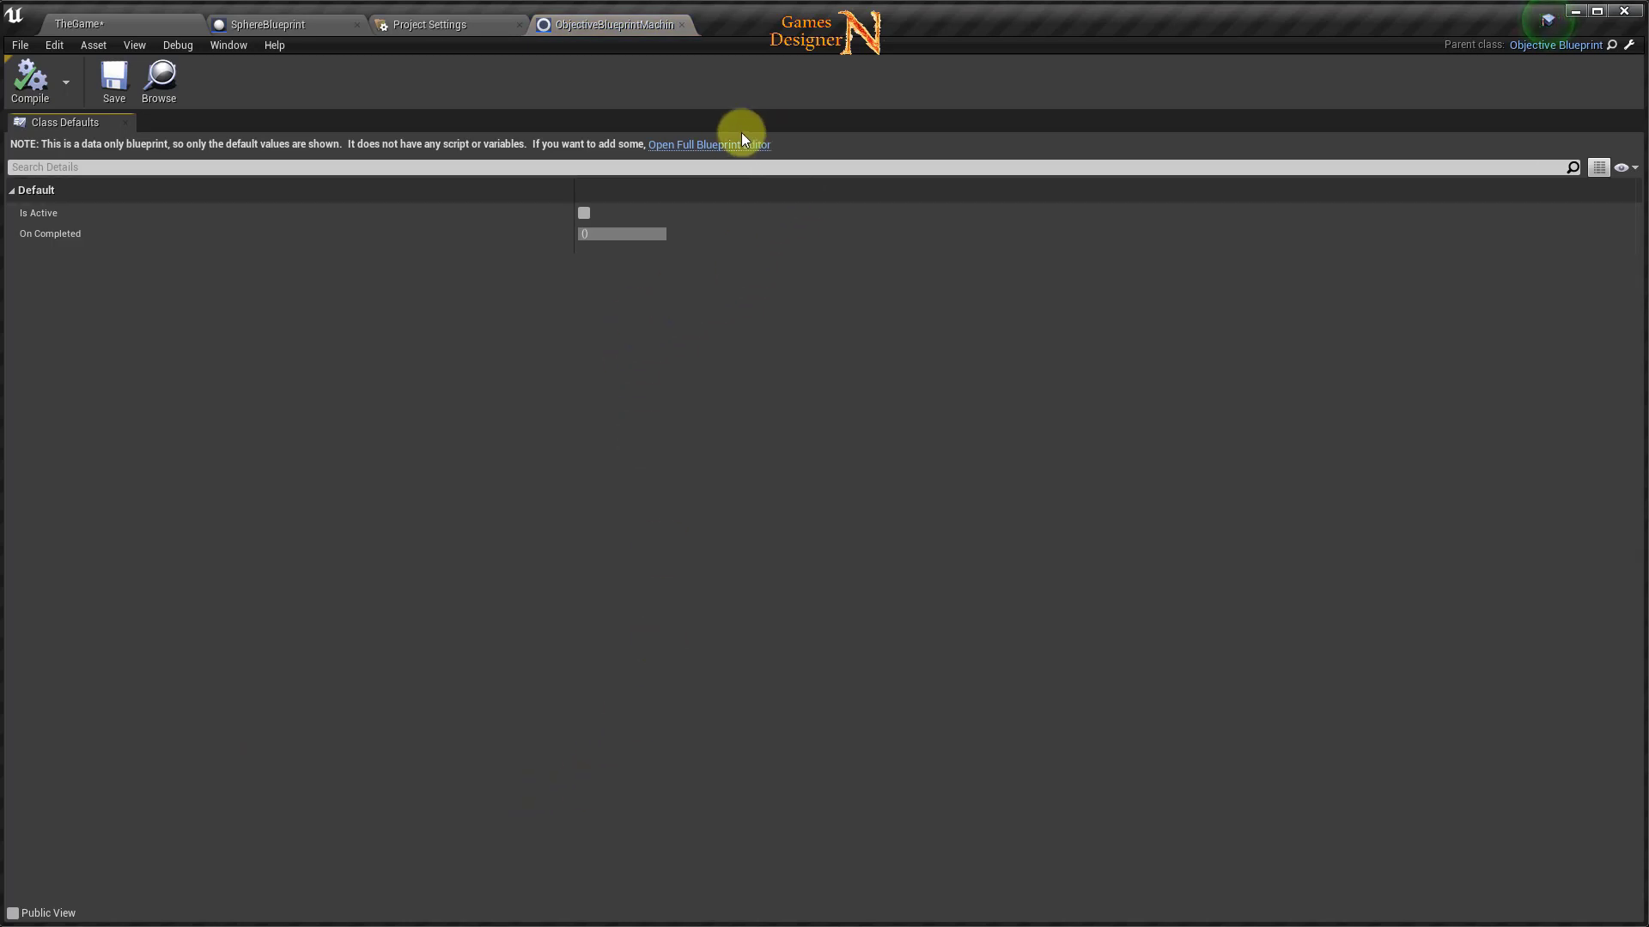
pyautogui.click(699, 144)
pyautogui.moveTo(751, 369); pyautogui.dragTo(801, 554, button='right')
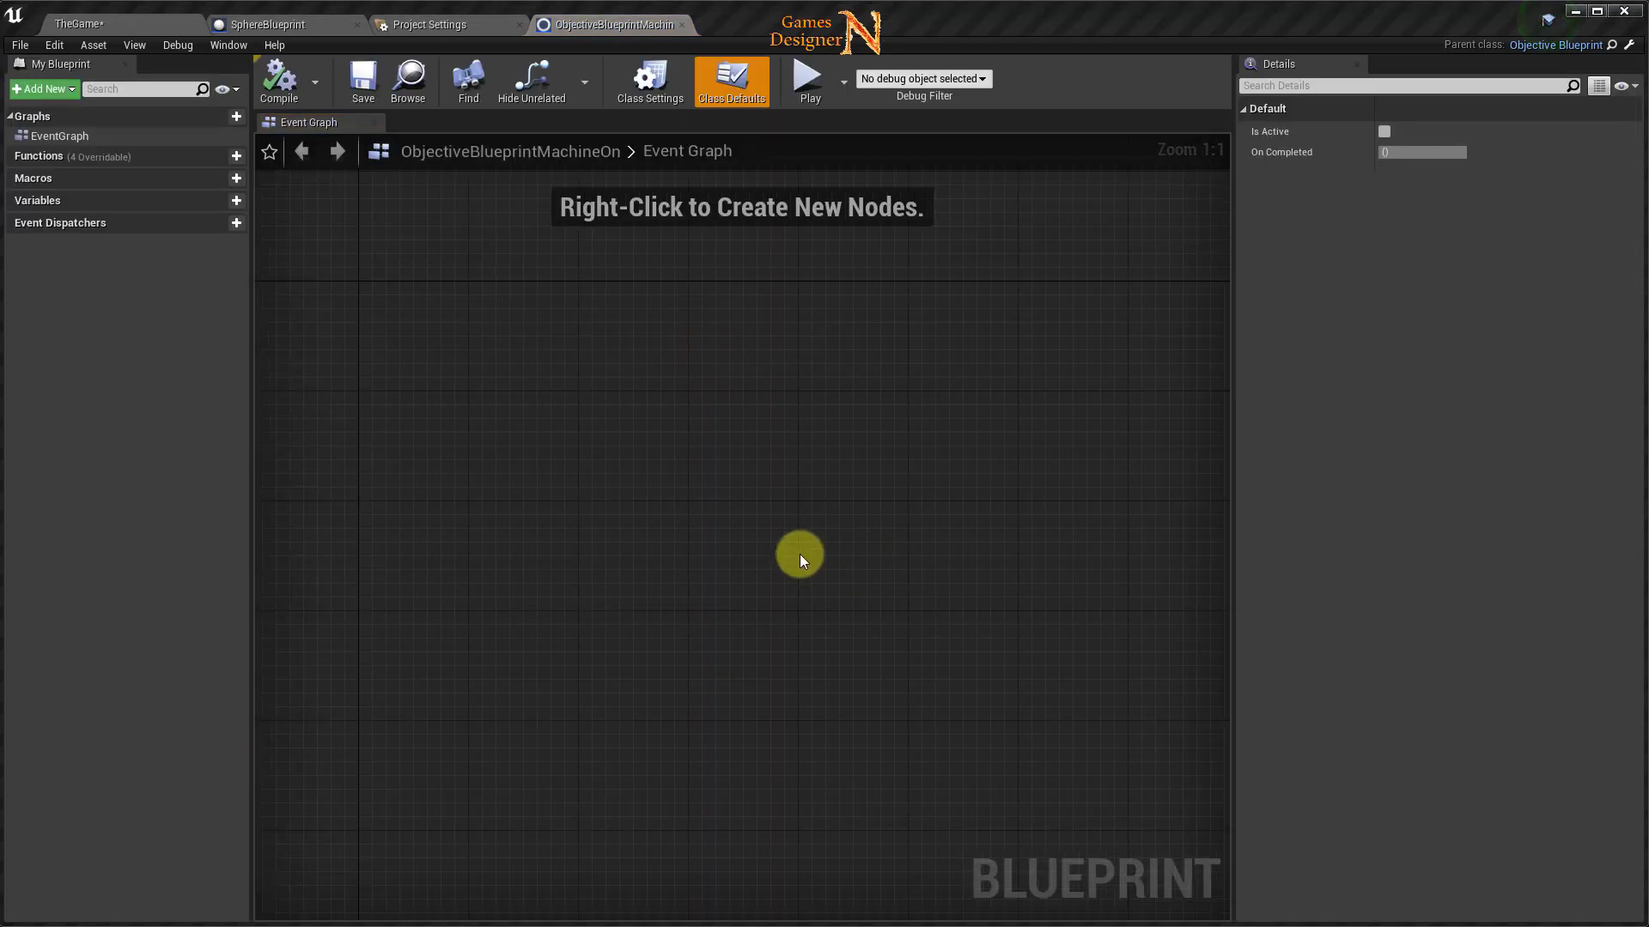
# Override the Get Complete function and delete its Parent: Get Complete node.
pyautogui.moveTo(125, 158)
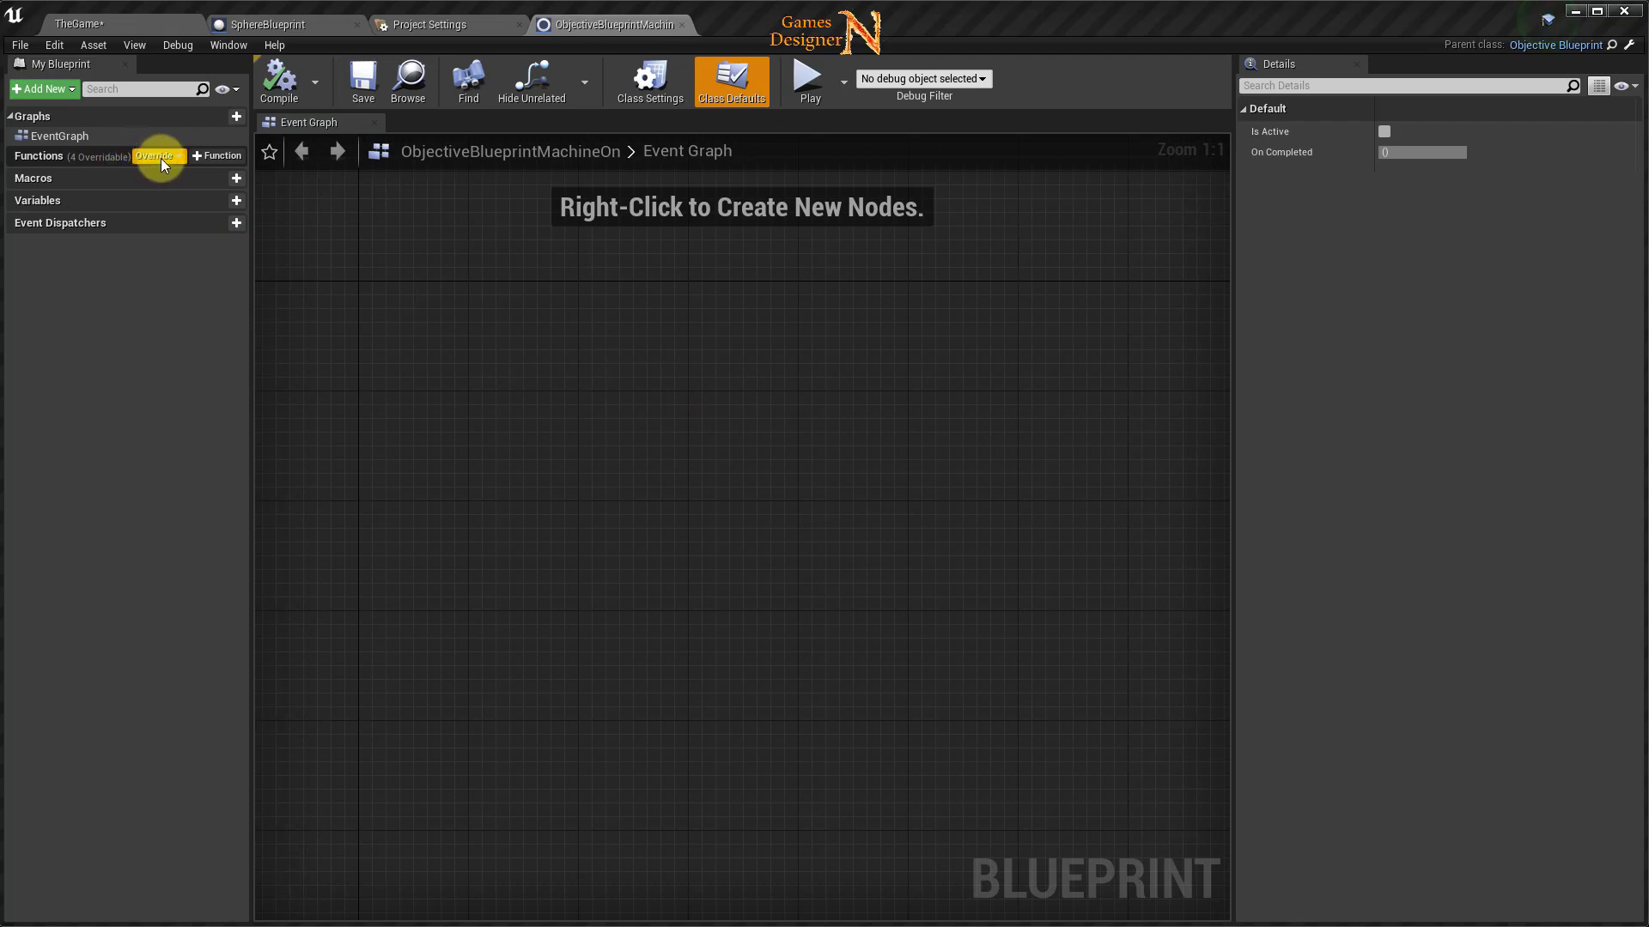
pyautogui.click(161, 158)
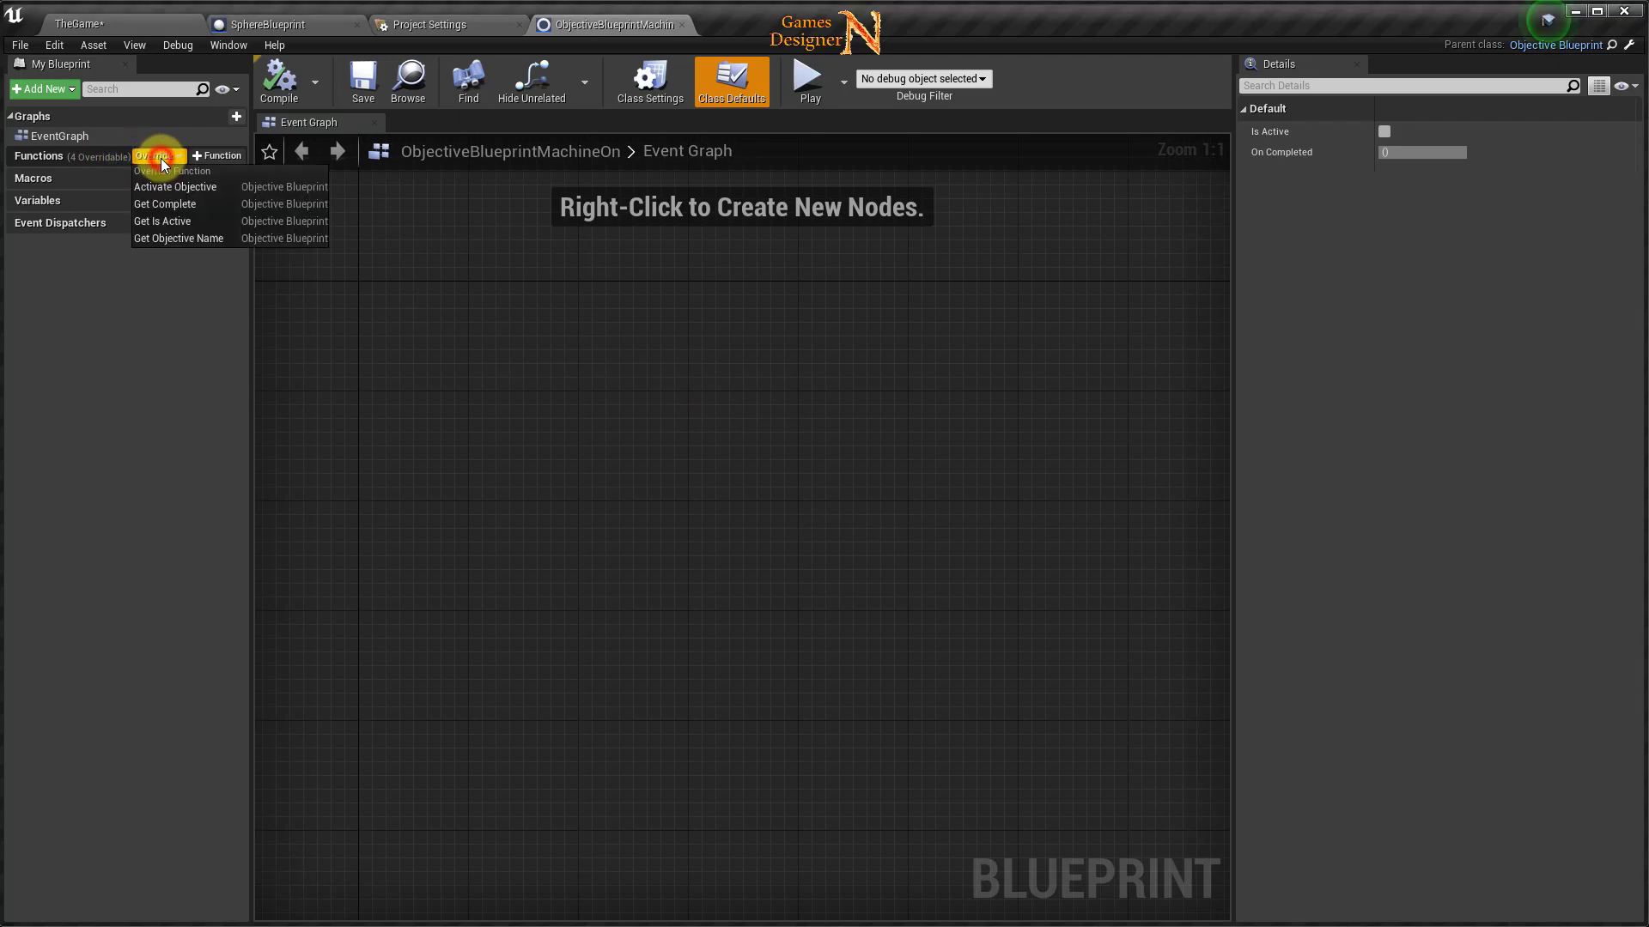
pyautogui.click(167, 203)
pyautogui.click(767, 476)
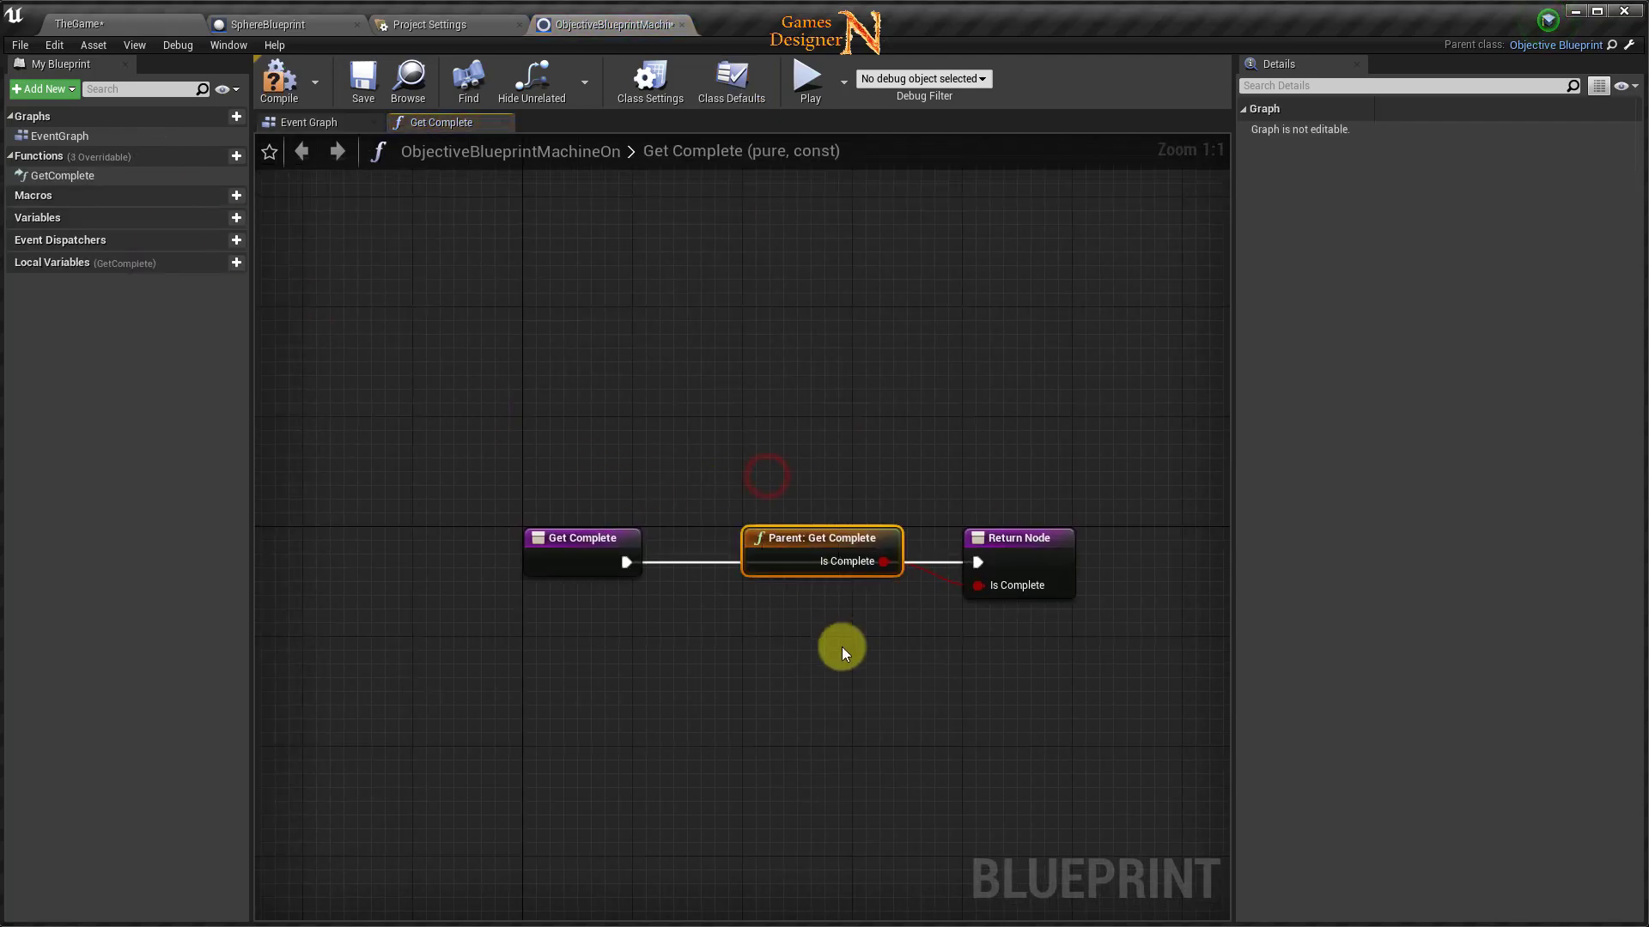
pyautogui.press('Delete')
pyautogui.moveTo(953, 666); pyautogui.dragTo(829, 646, button='right')
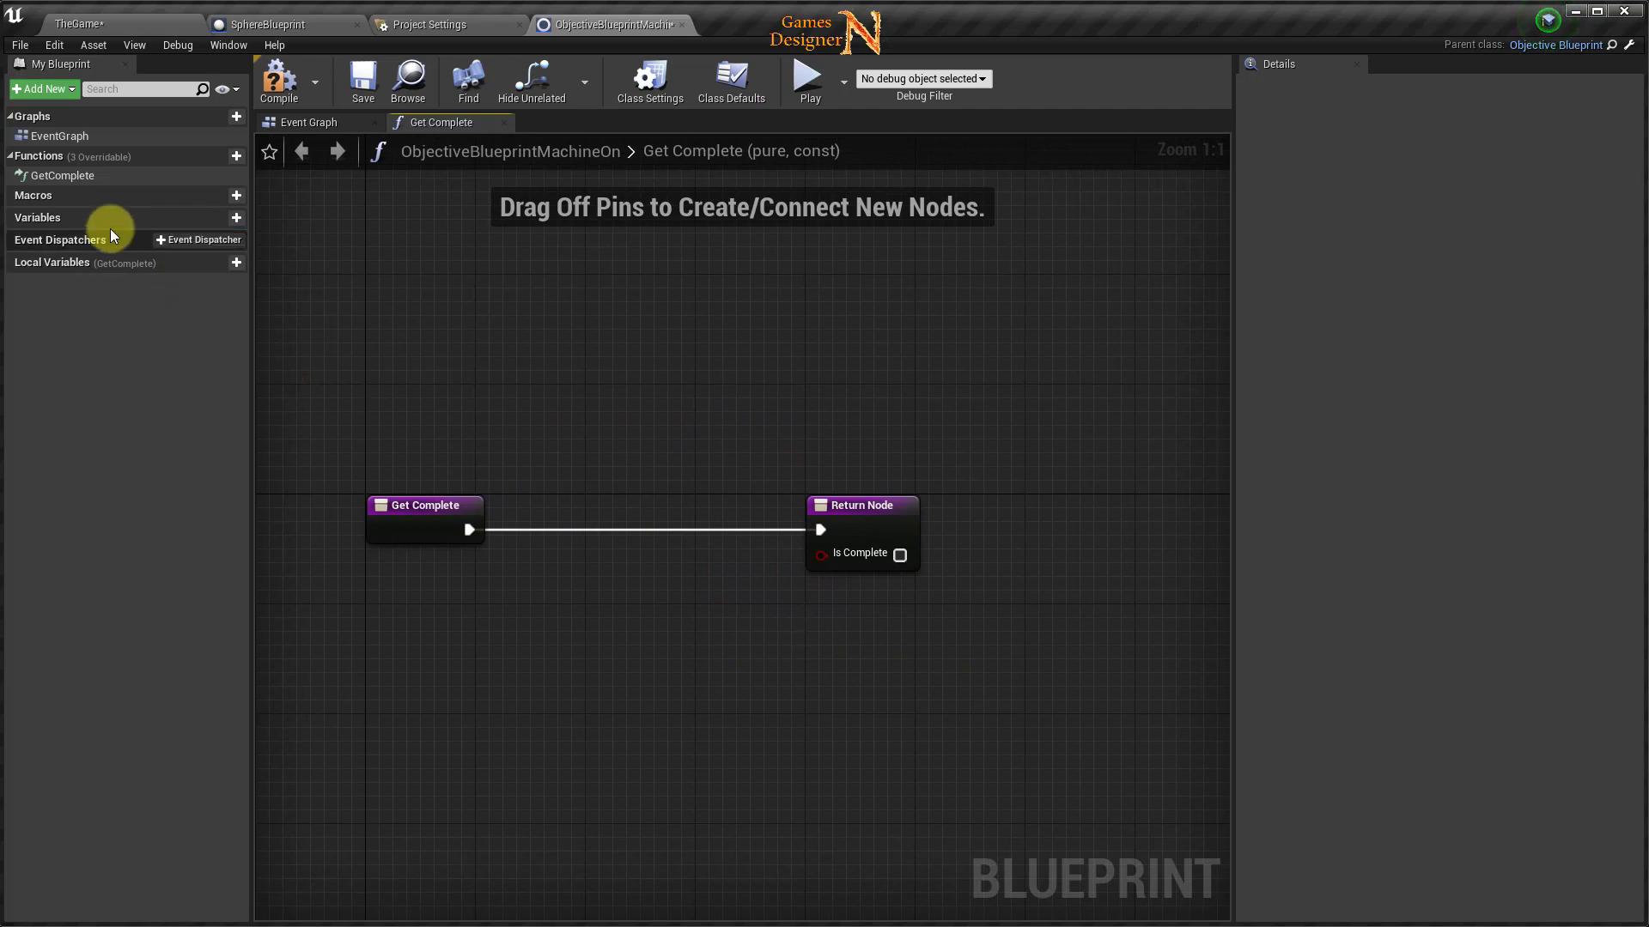
# Add a new blueprint variable named Light.
pyautogui.click(236, 218)
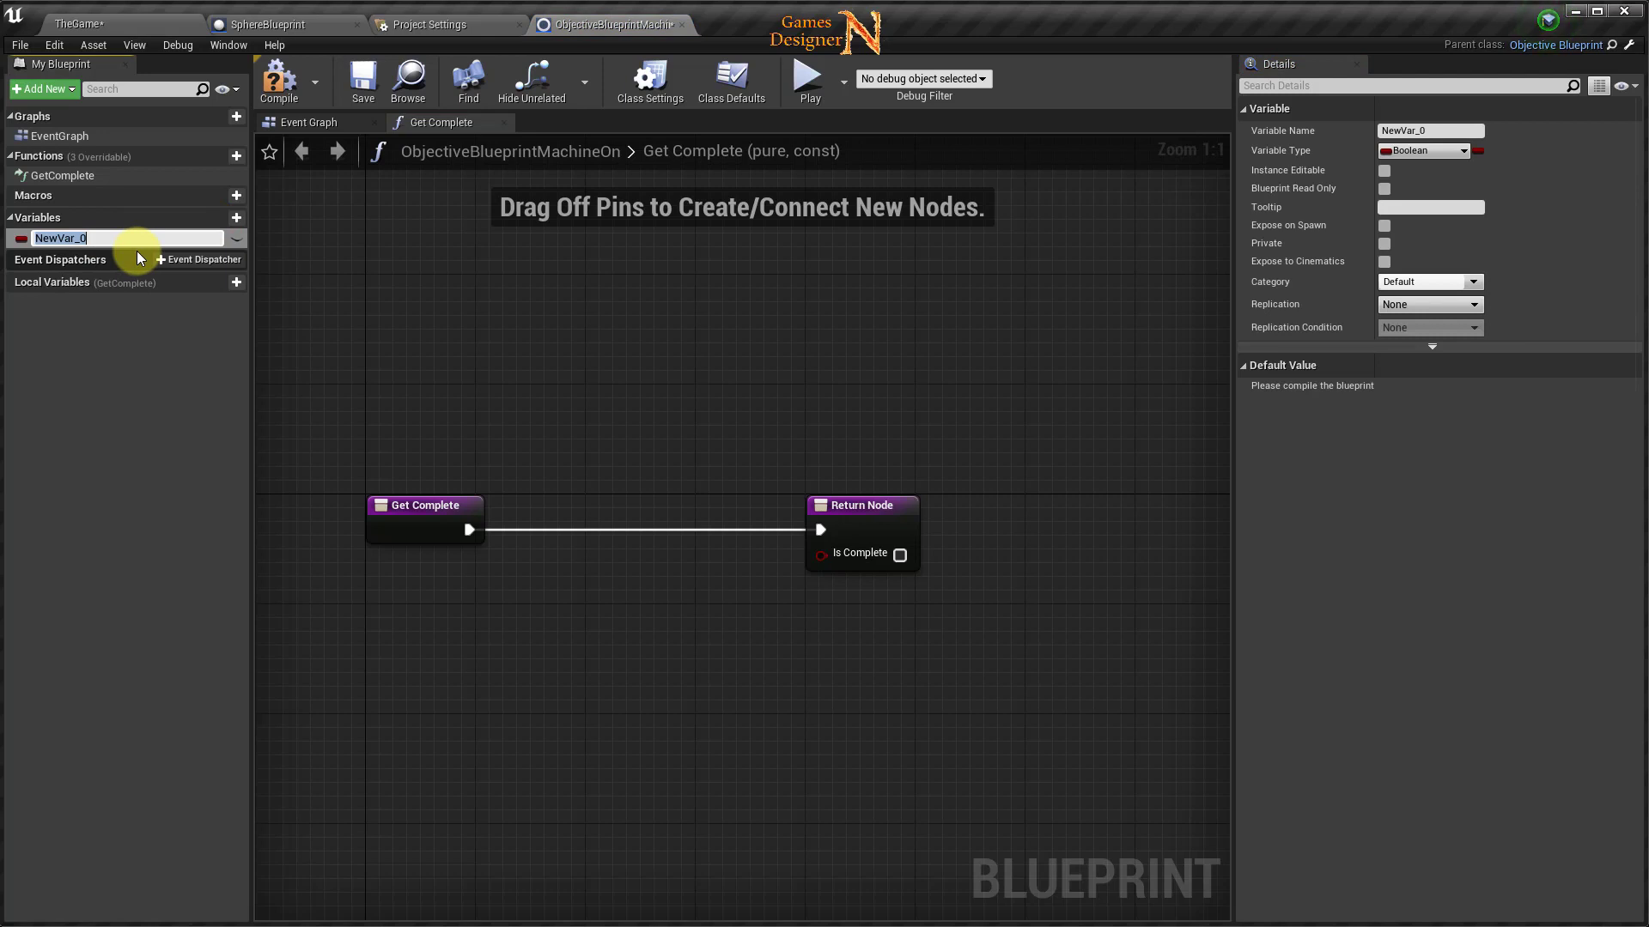
pyautogui.write('L')
pyautogui.write('ight')
pyautogui.press('Return')
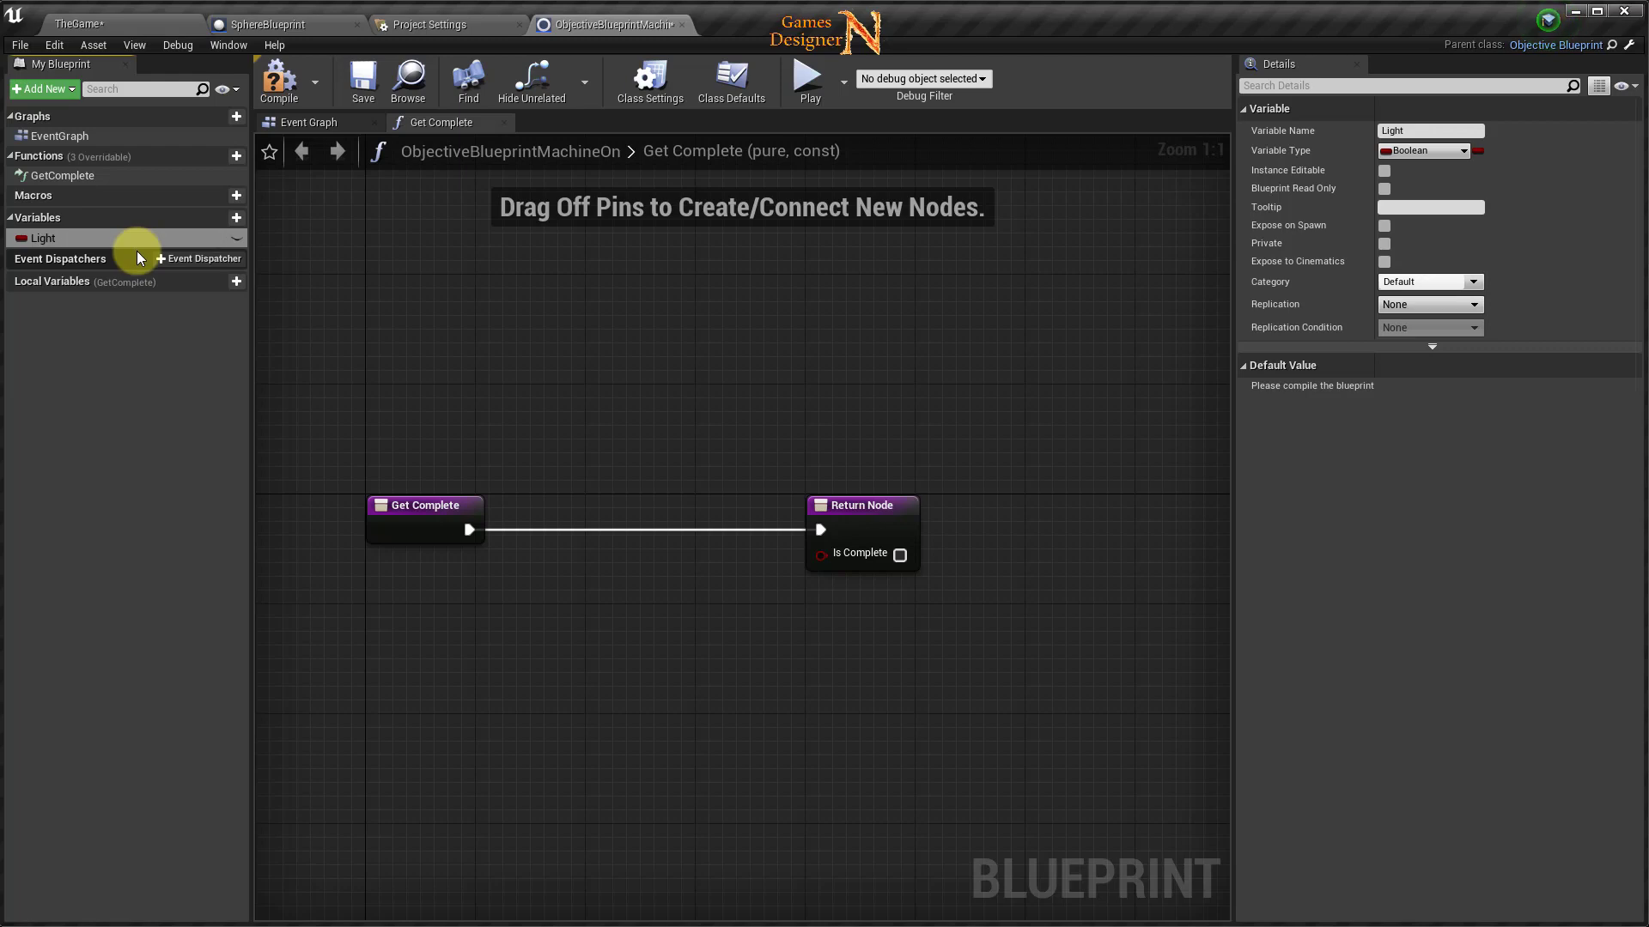
# Make Light a Sphere Blueprint object reference and compile the blueprint.
pyautogui.click(1438, 152)
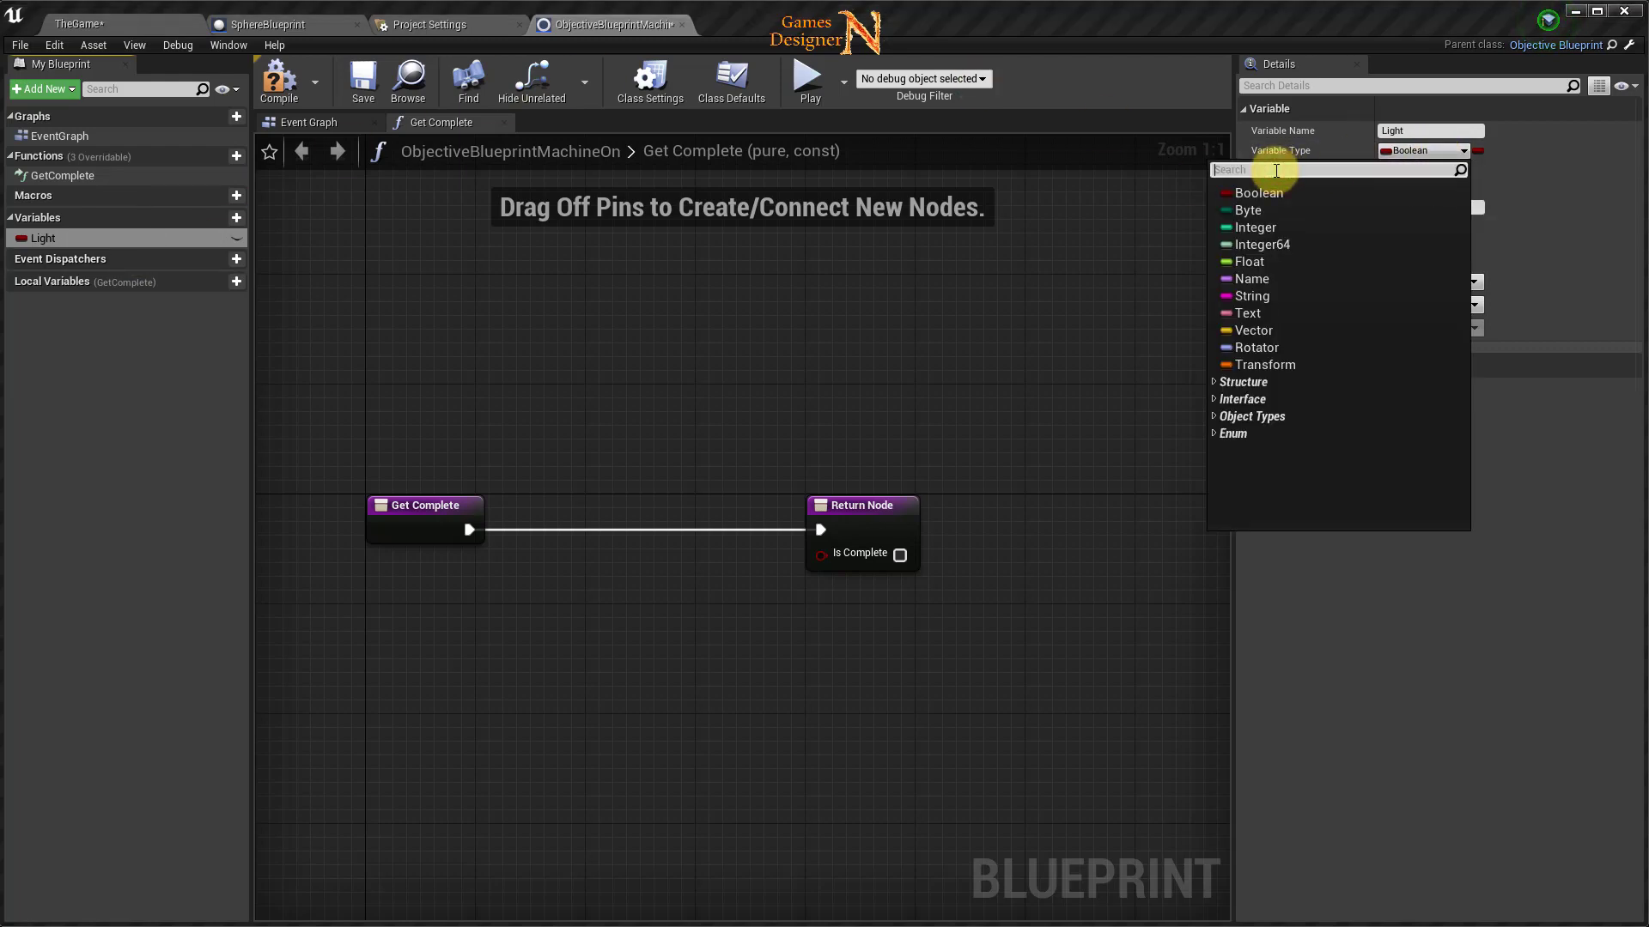
pyautogui.write('spher')
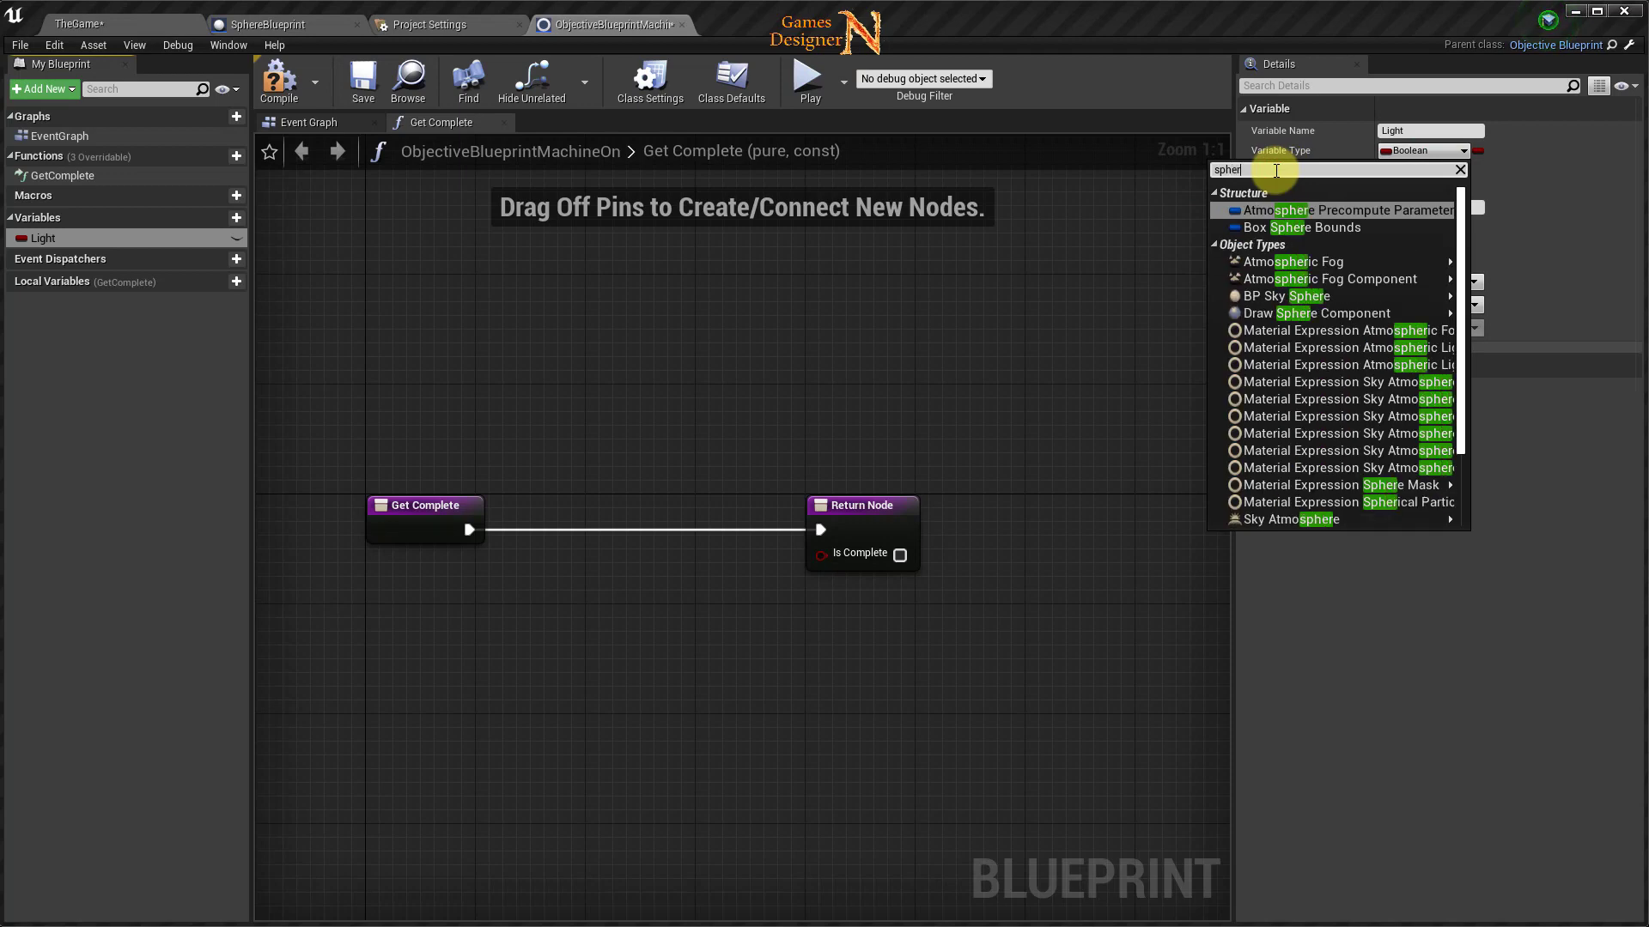
pyautogui.write('e')
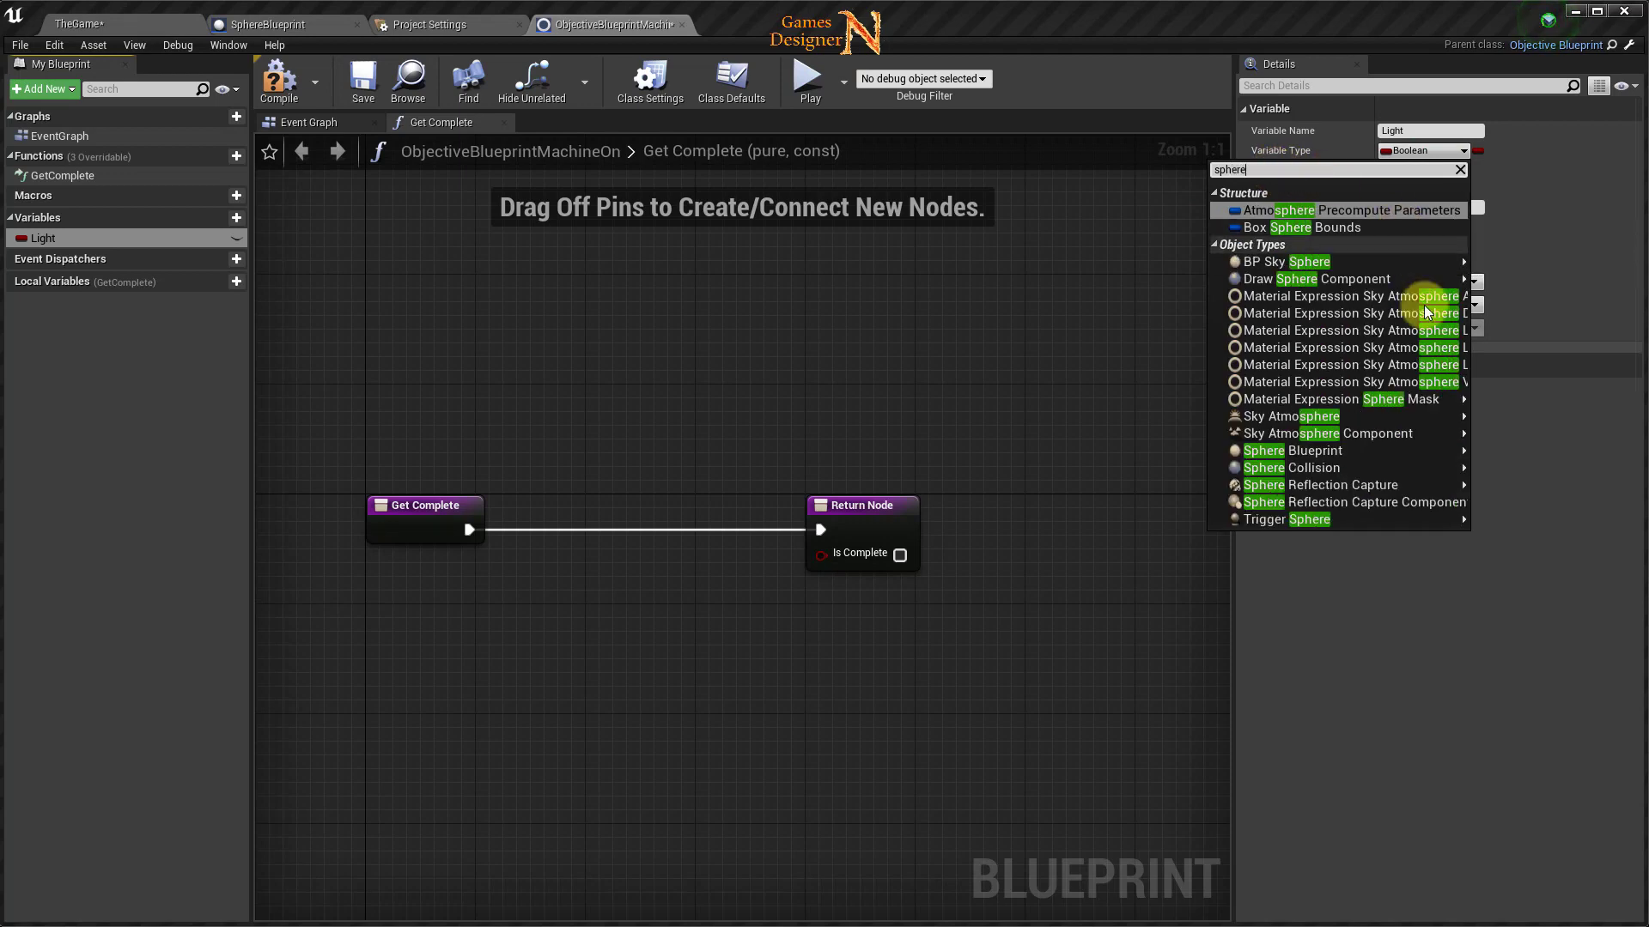
pyautogui.moveTo(1412, 404)
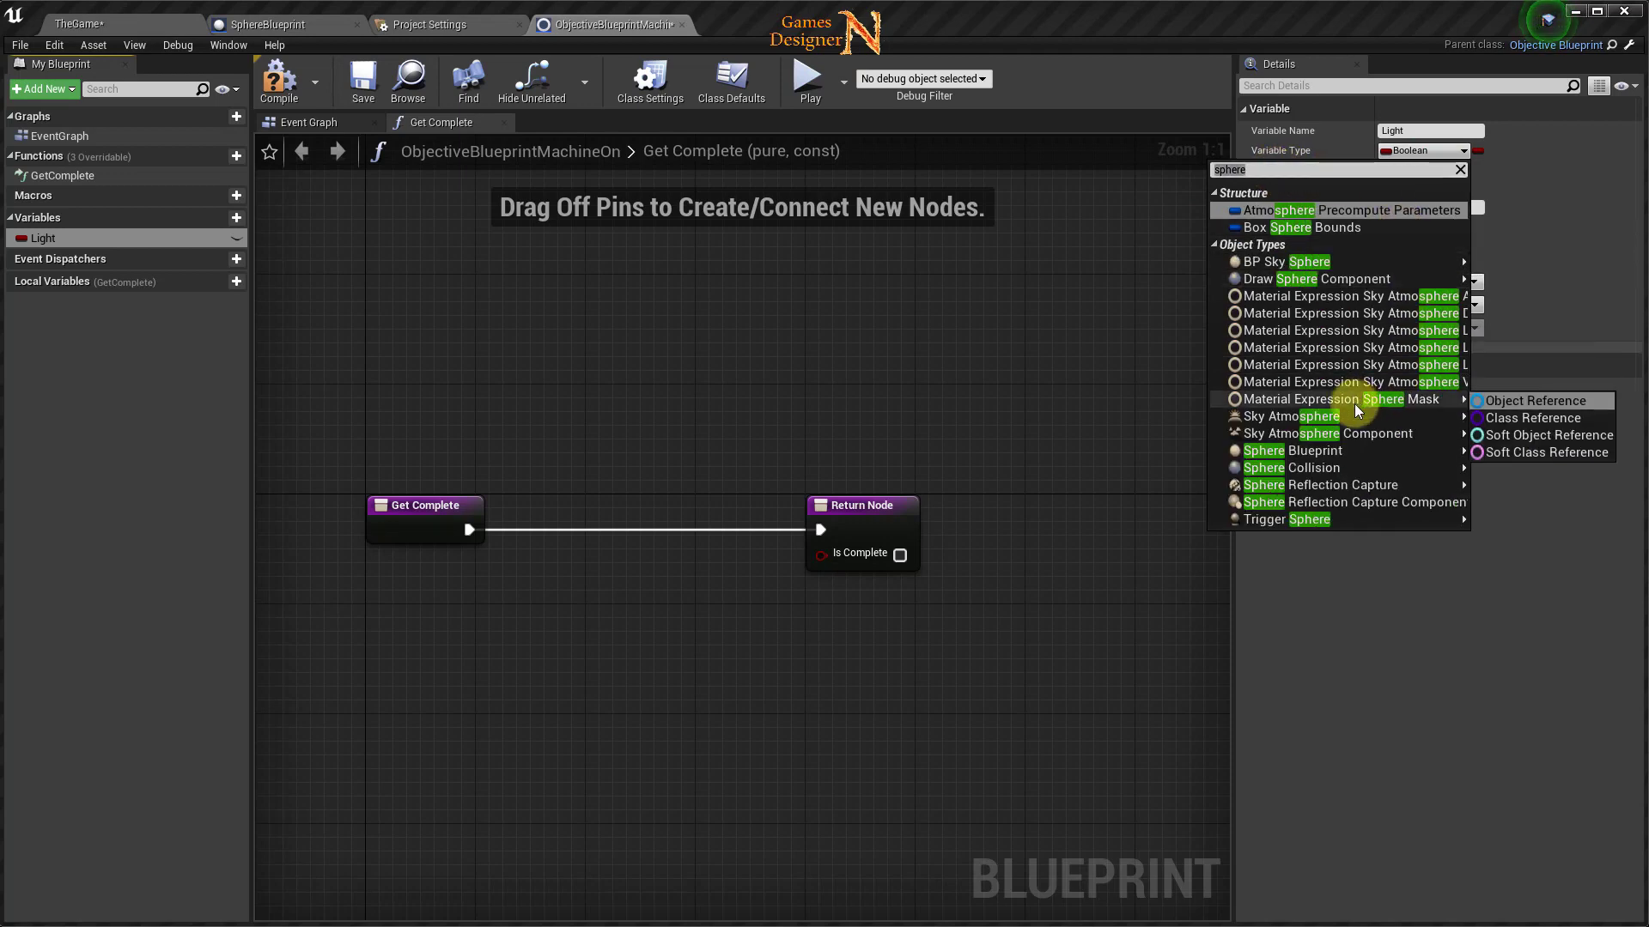
pyautogui.click(1291, 450)
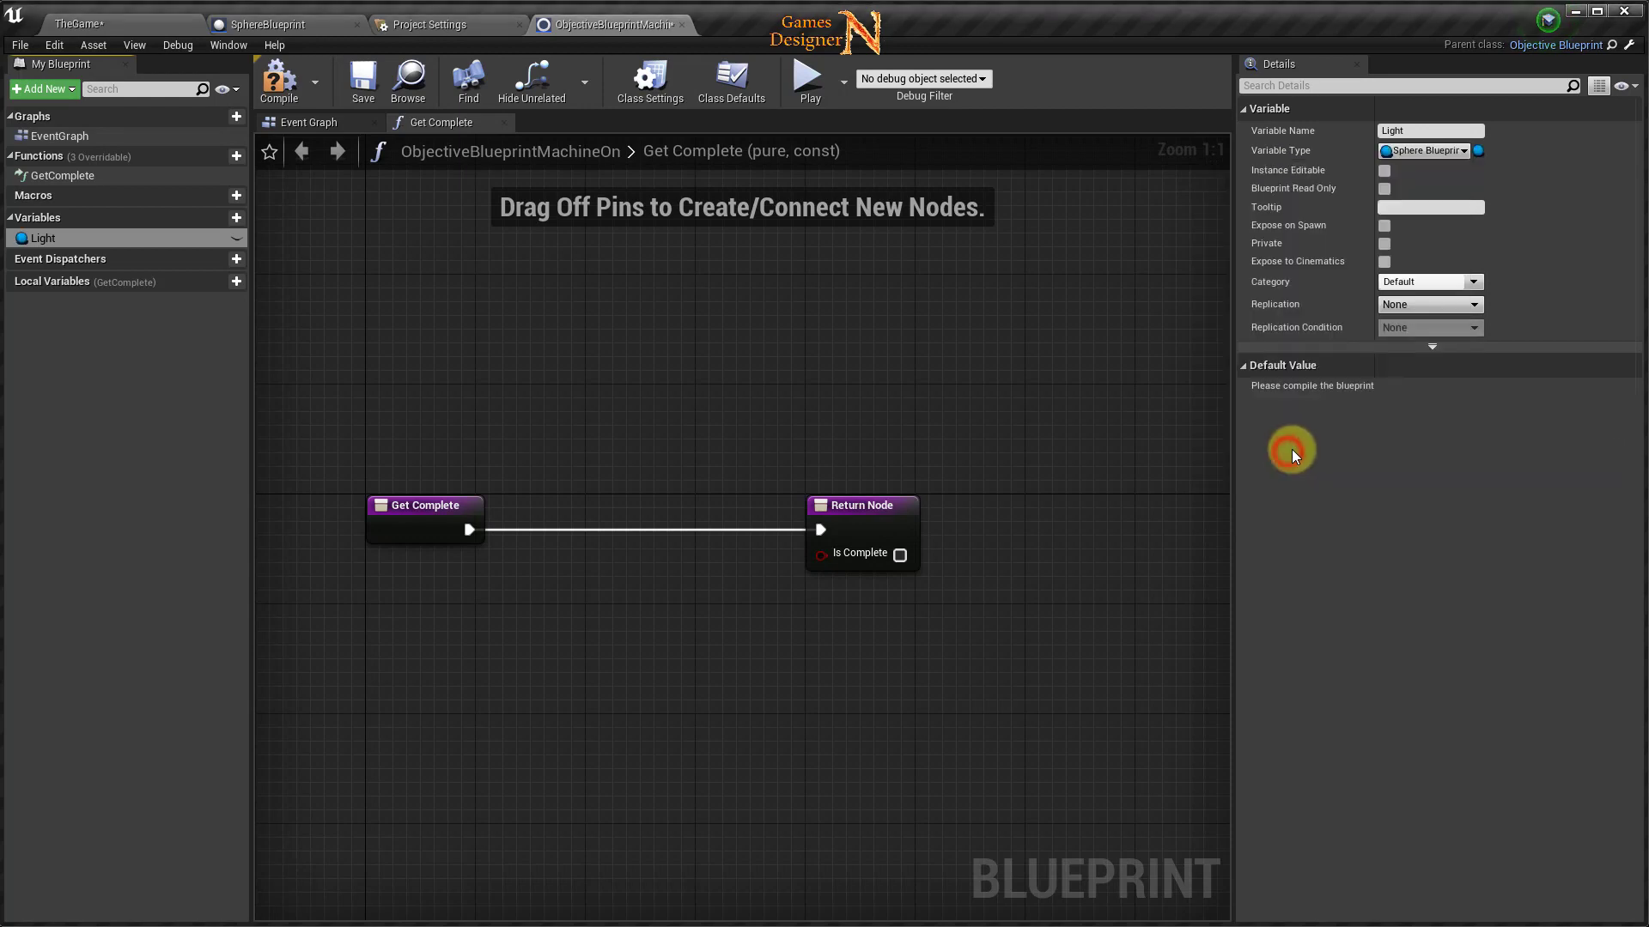
pyautogui.click(1441, 151)
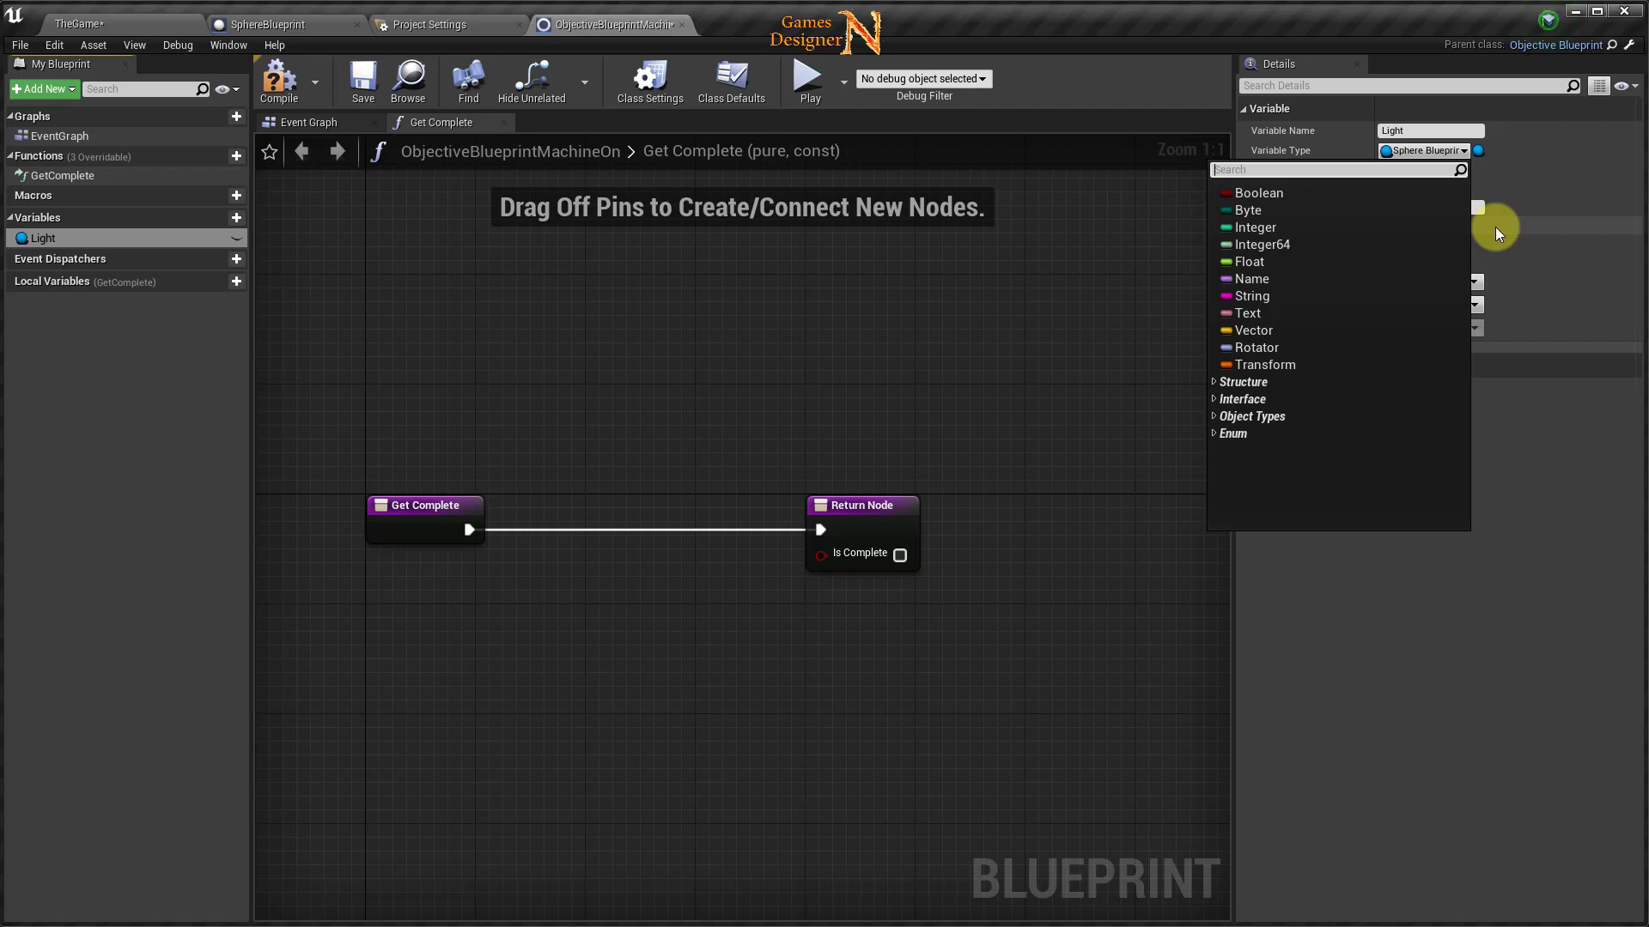
pyautogui.write('sphere')
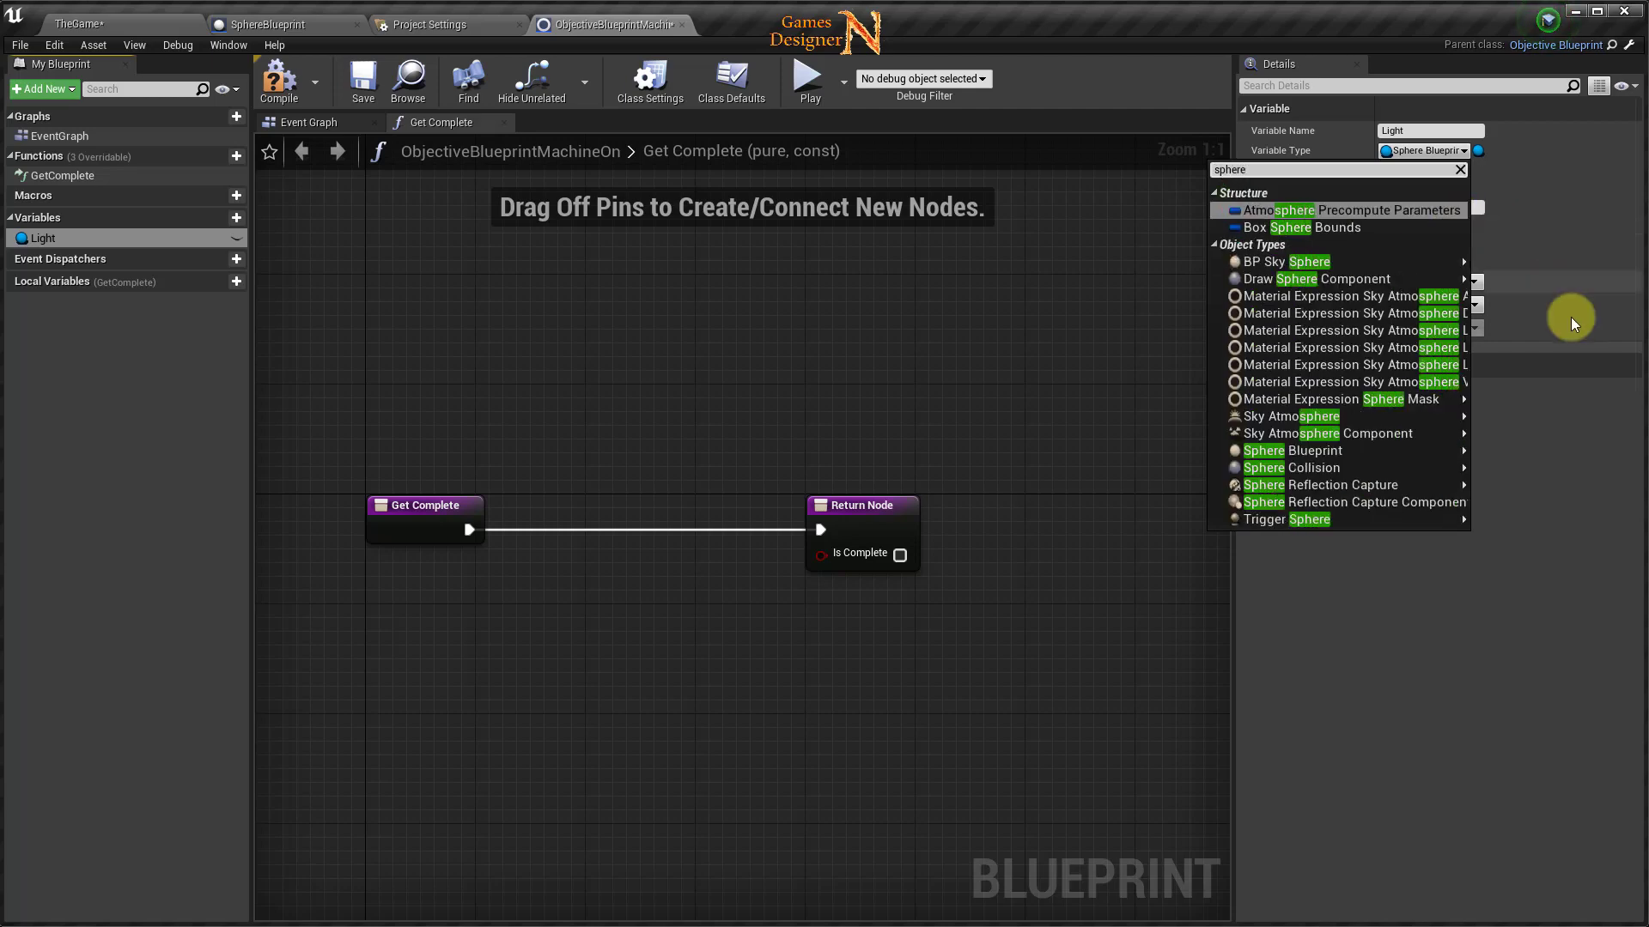
pyautogui.moveTo(1438, 458)
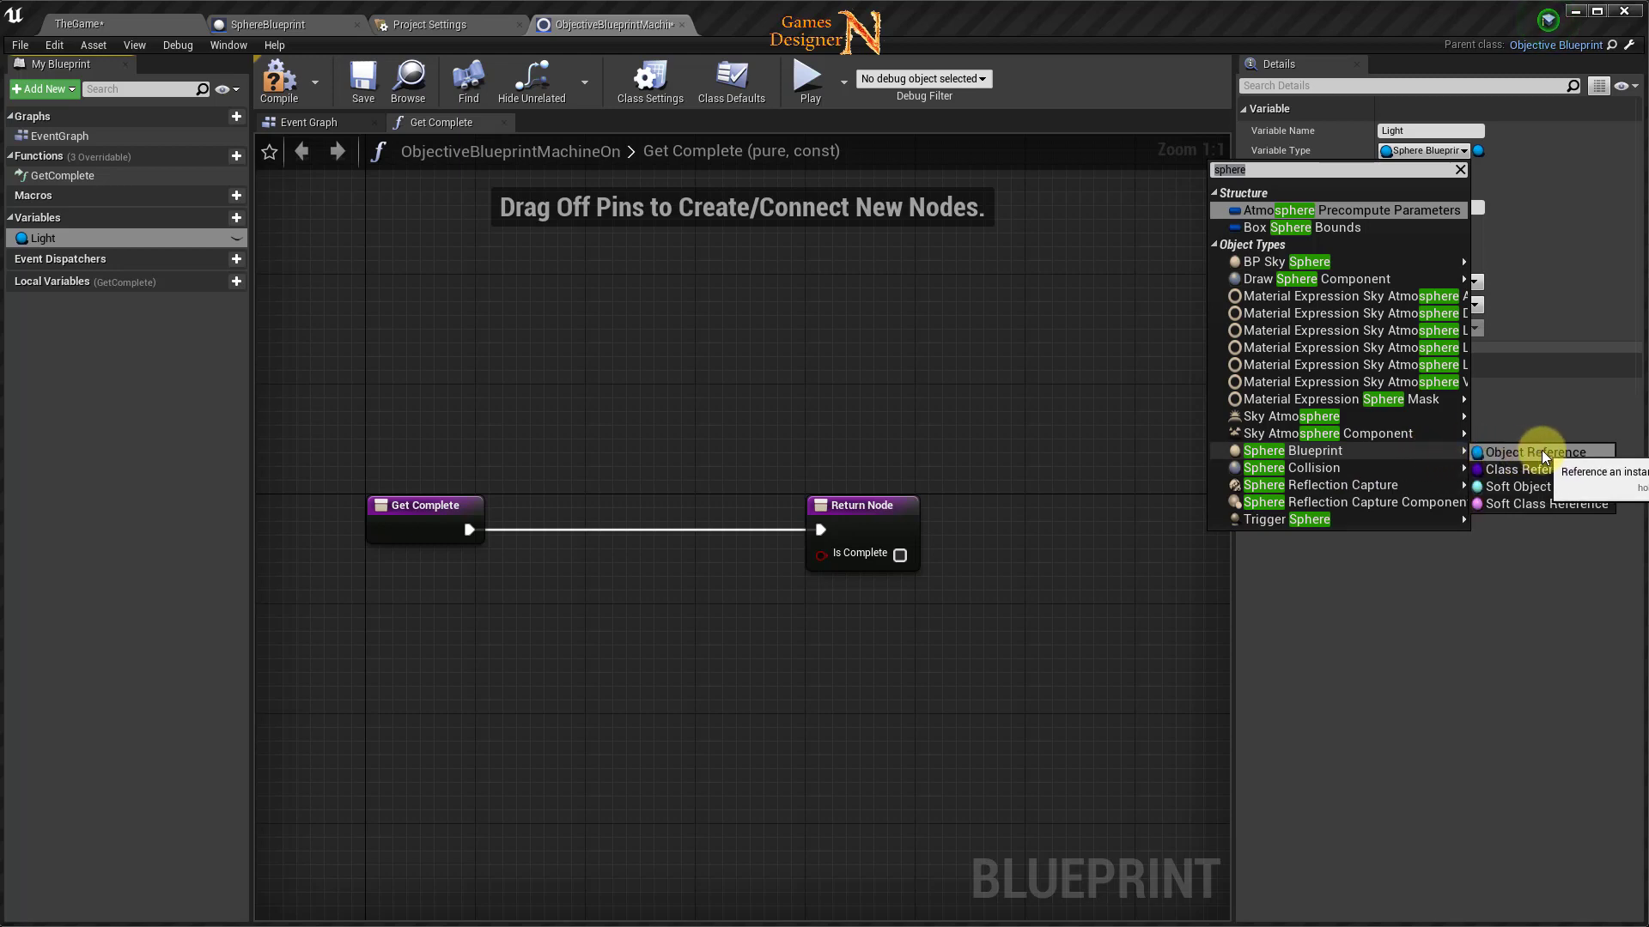
pyautogui.click(1542, 450)
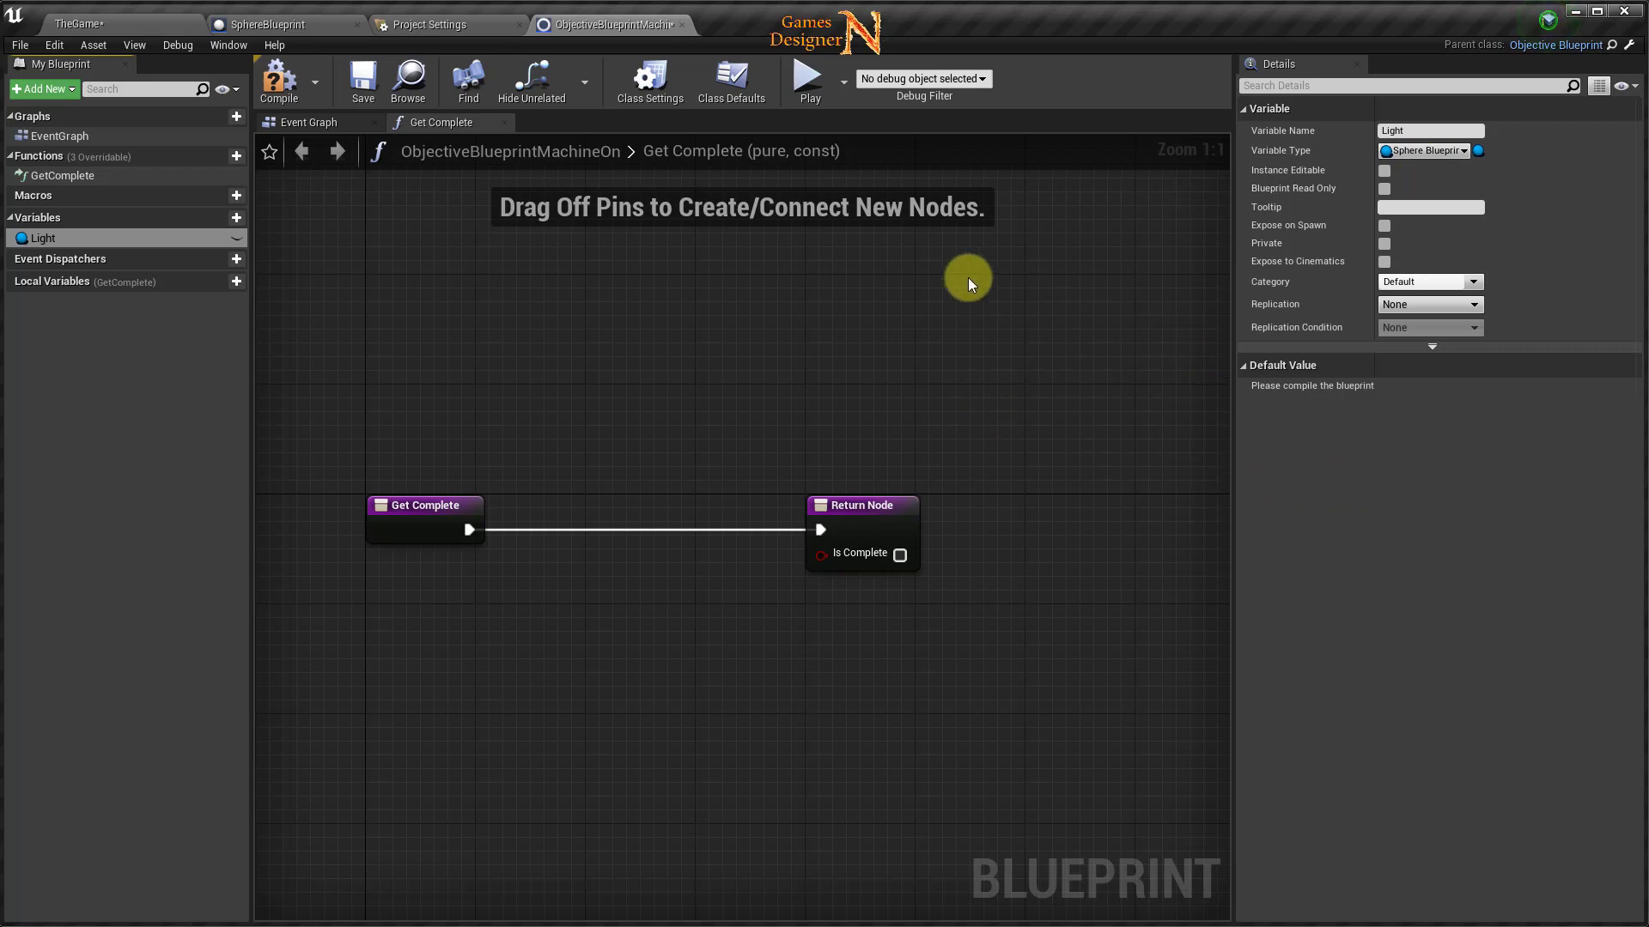
pyautogui.click(278, 77)
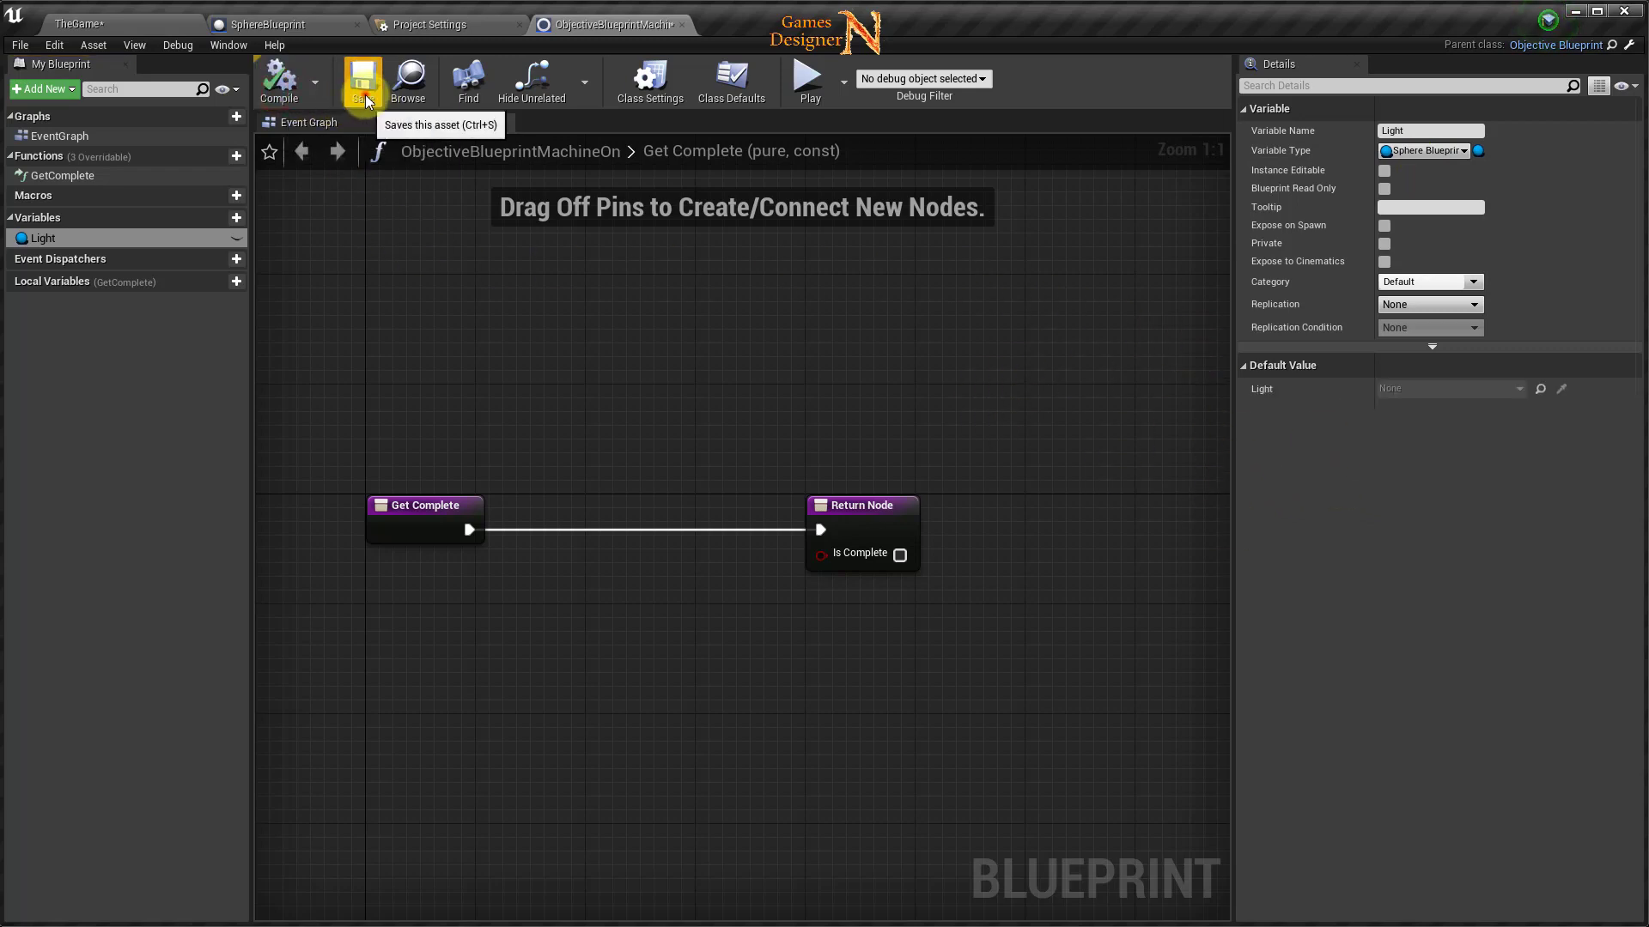
# Set the Light variable to Instance Editable, Read Only, Expose on Spawn and Private.
pyautogui.moveTo(863, 507); pyautogui.dragTo(1014, 506)
pyautogui.click(45, 240)
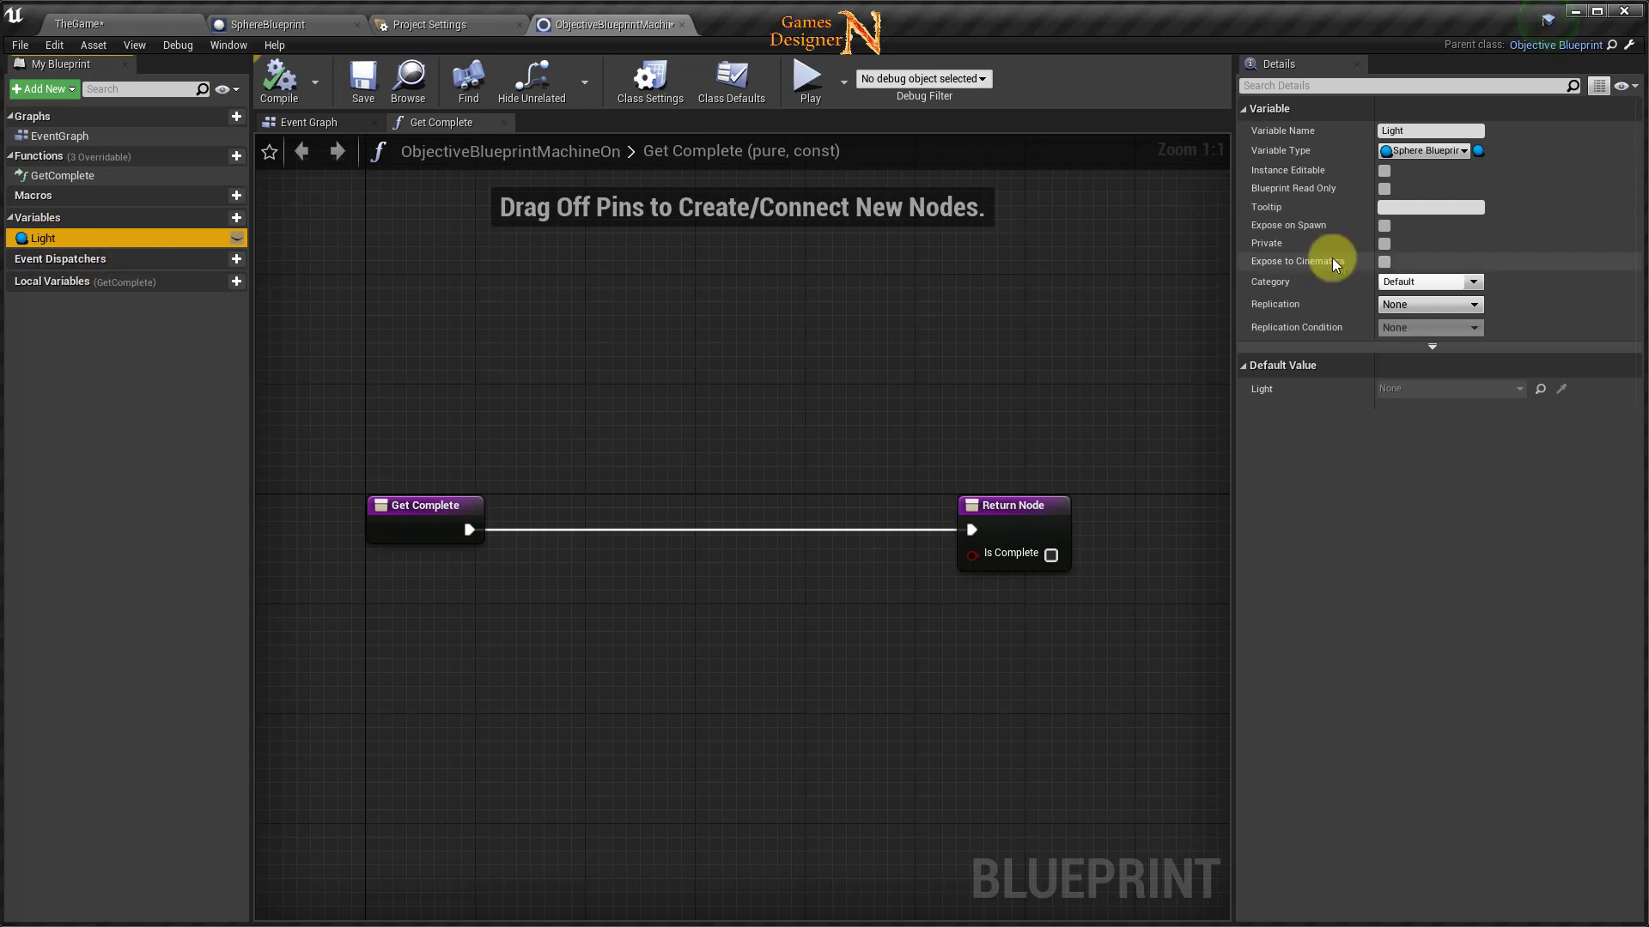
pyautogui.click(1384, 171)
pyautogui.click(1385, 188)
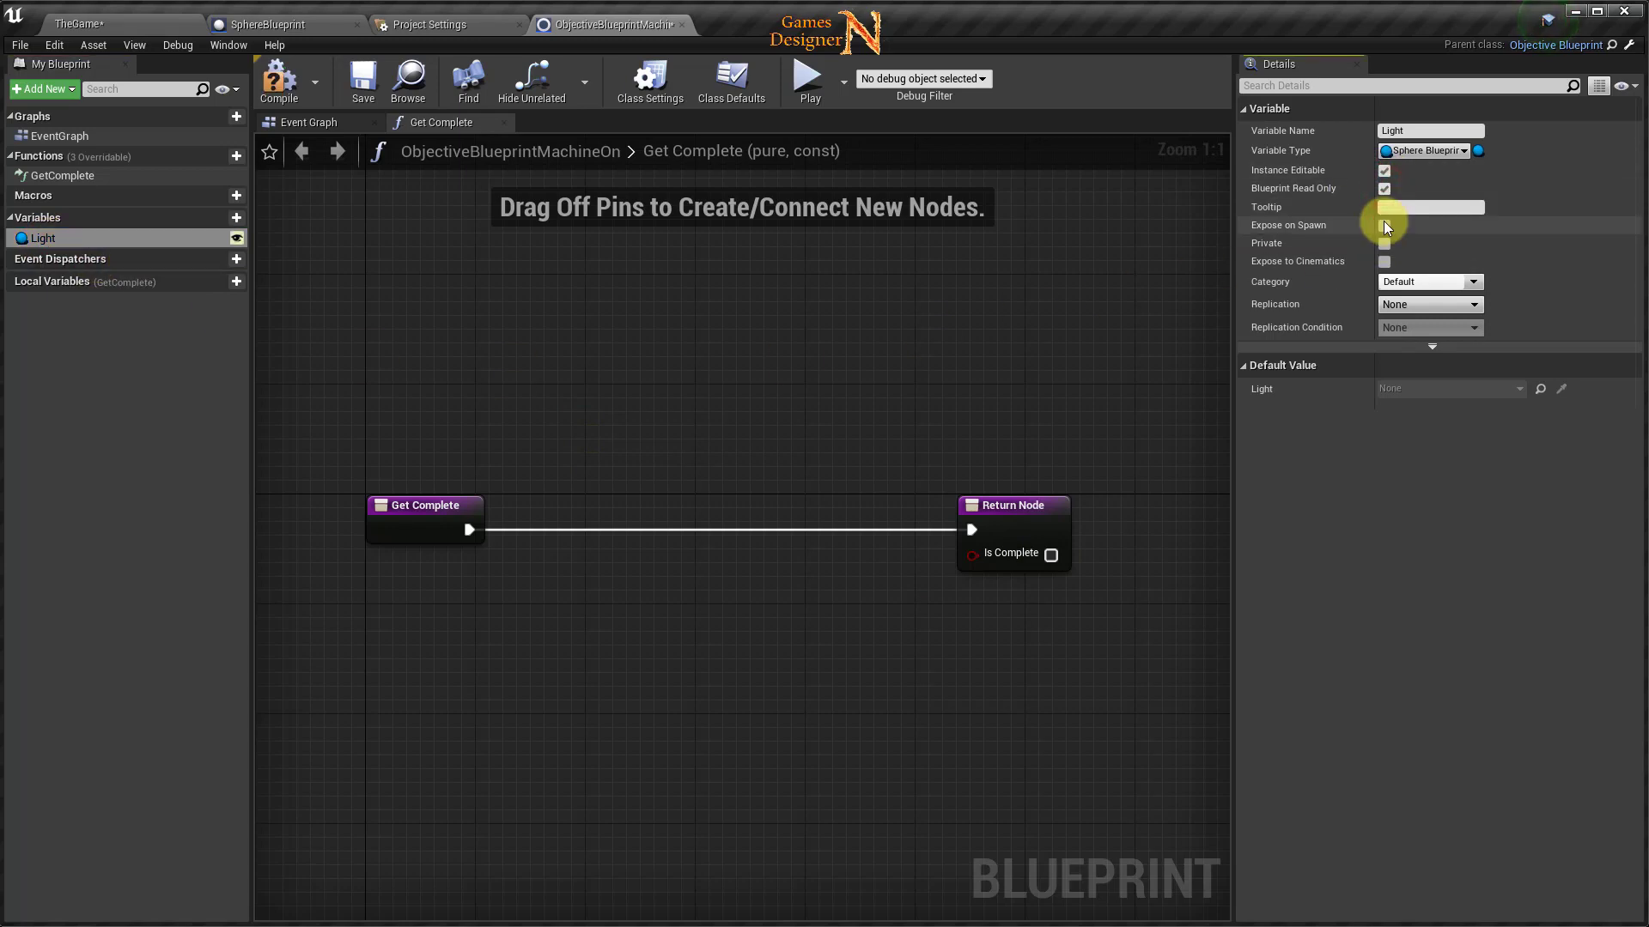
pyautogui.click(1383, 225)
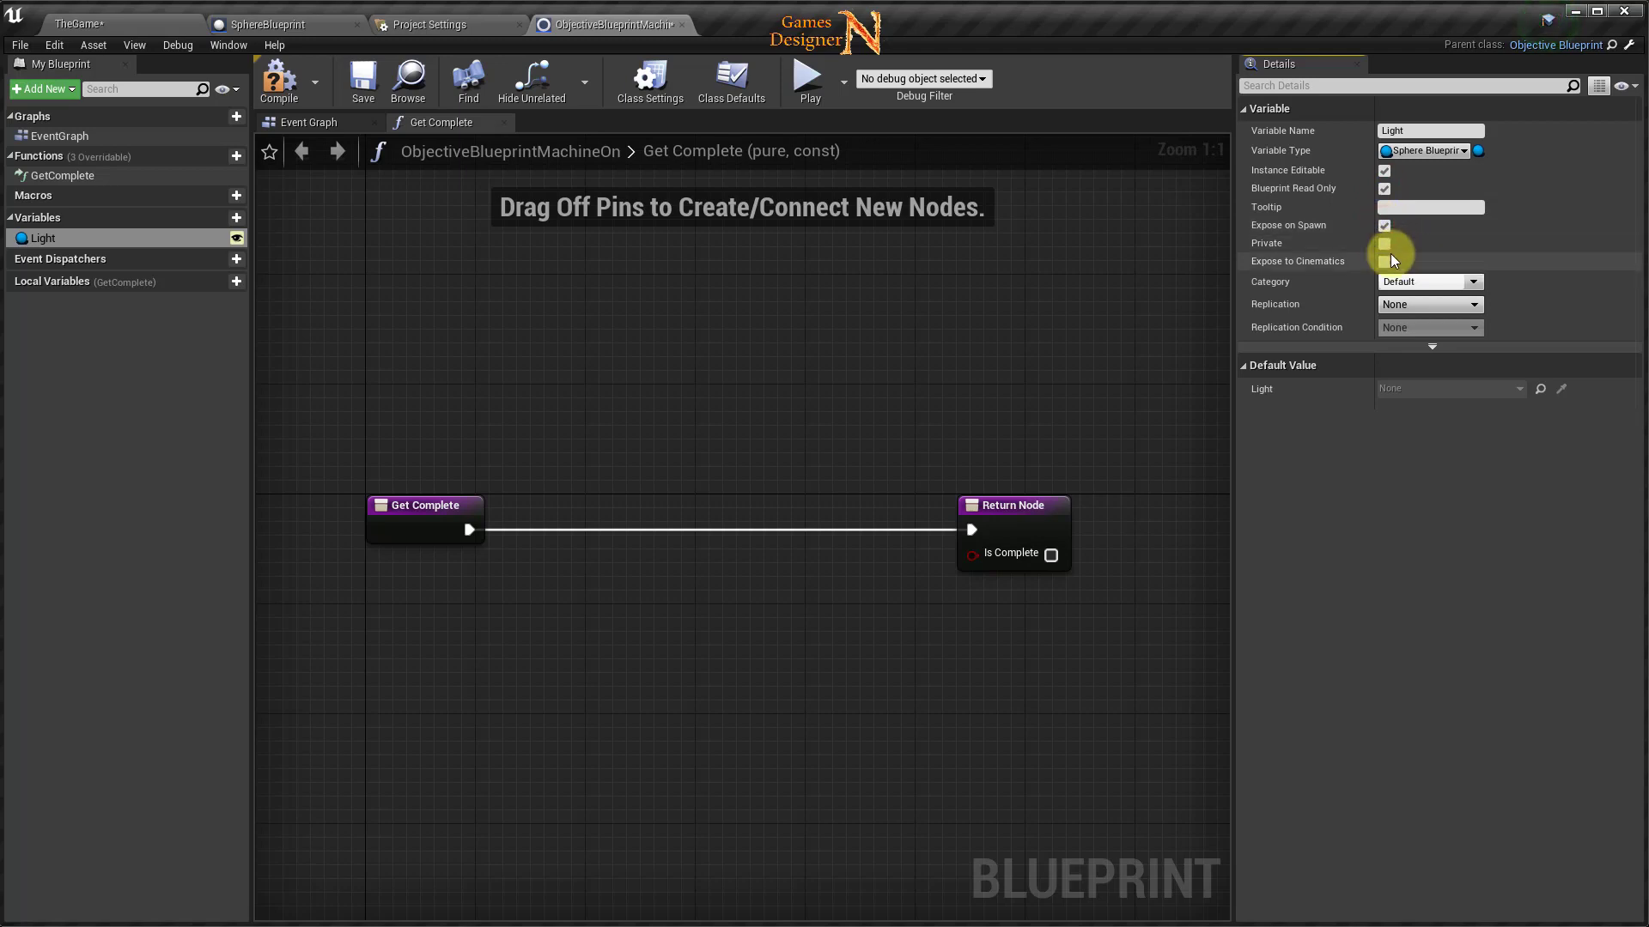
pyautogui.click(1384, 244)
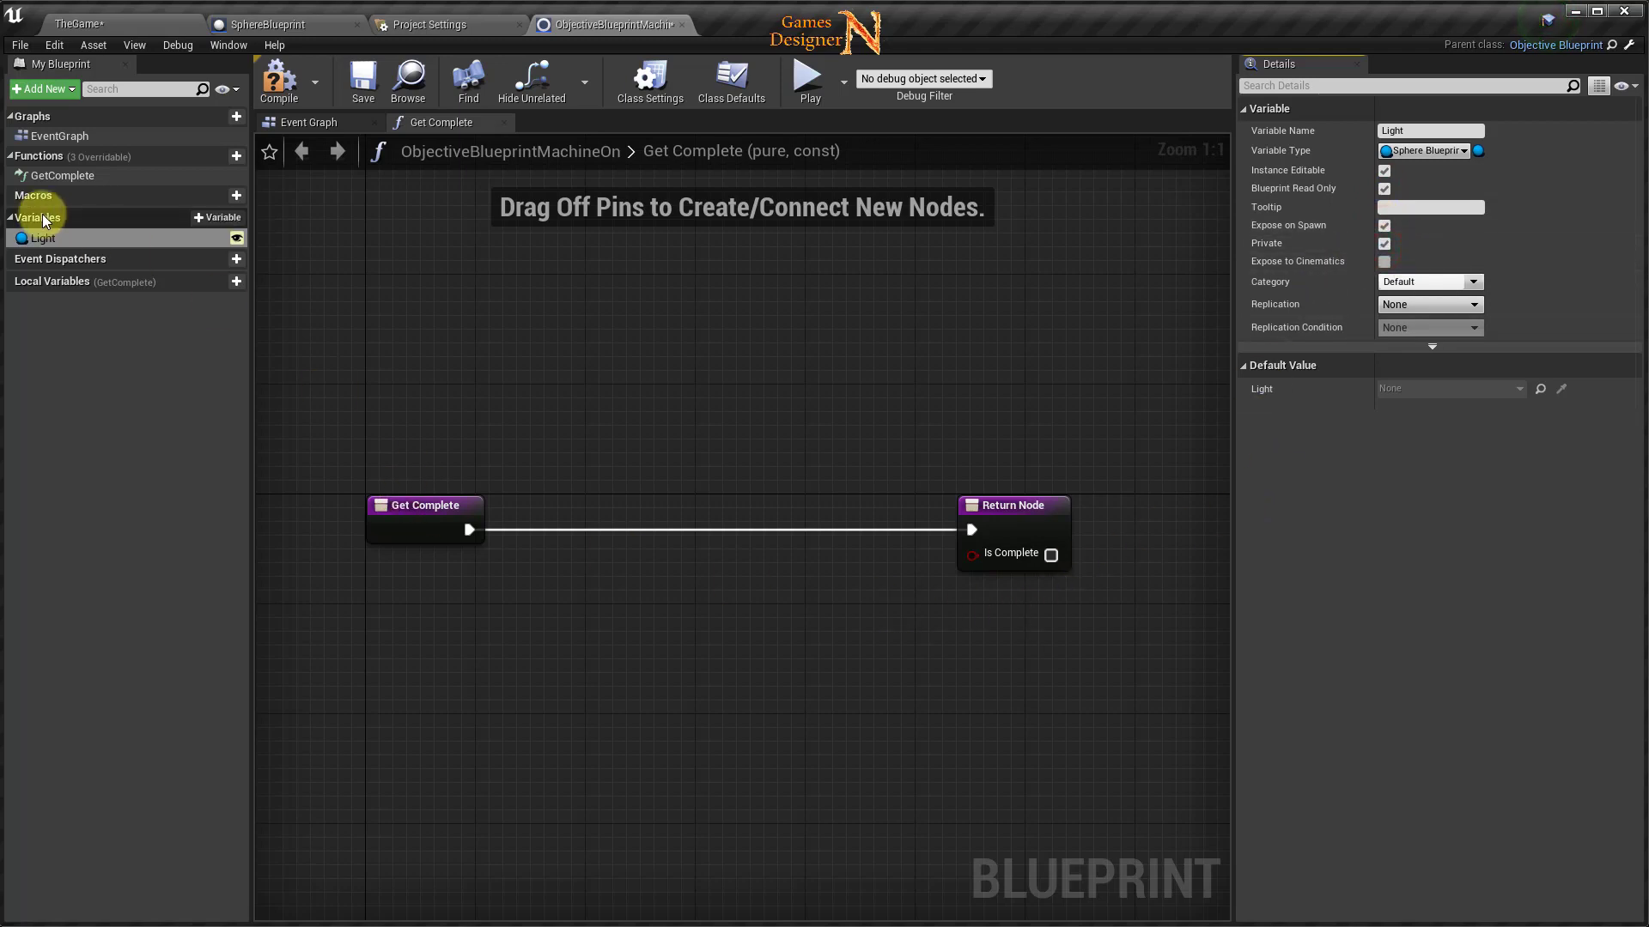
# Place a Light getter in the Get Complete graph, checking the SphereBlueprint tab.
pyautogui.moveTo(39, 238); pyautogui.dragTo(455, 625)
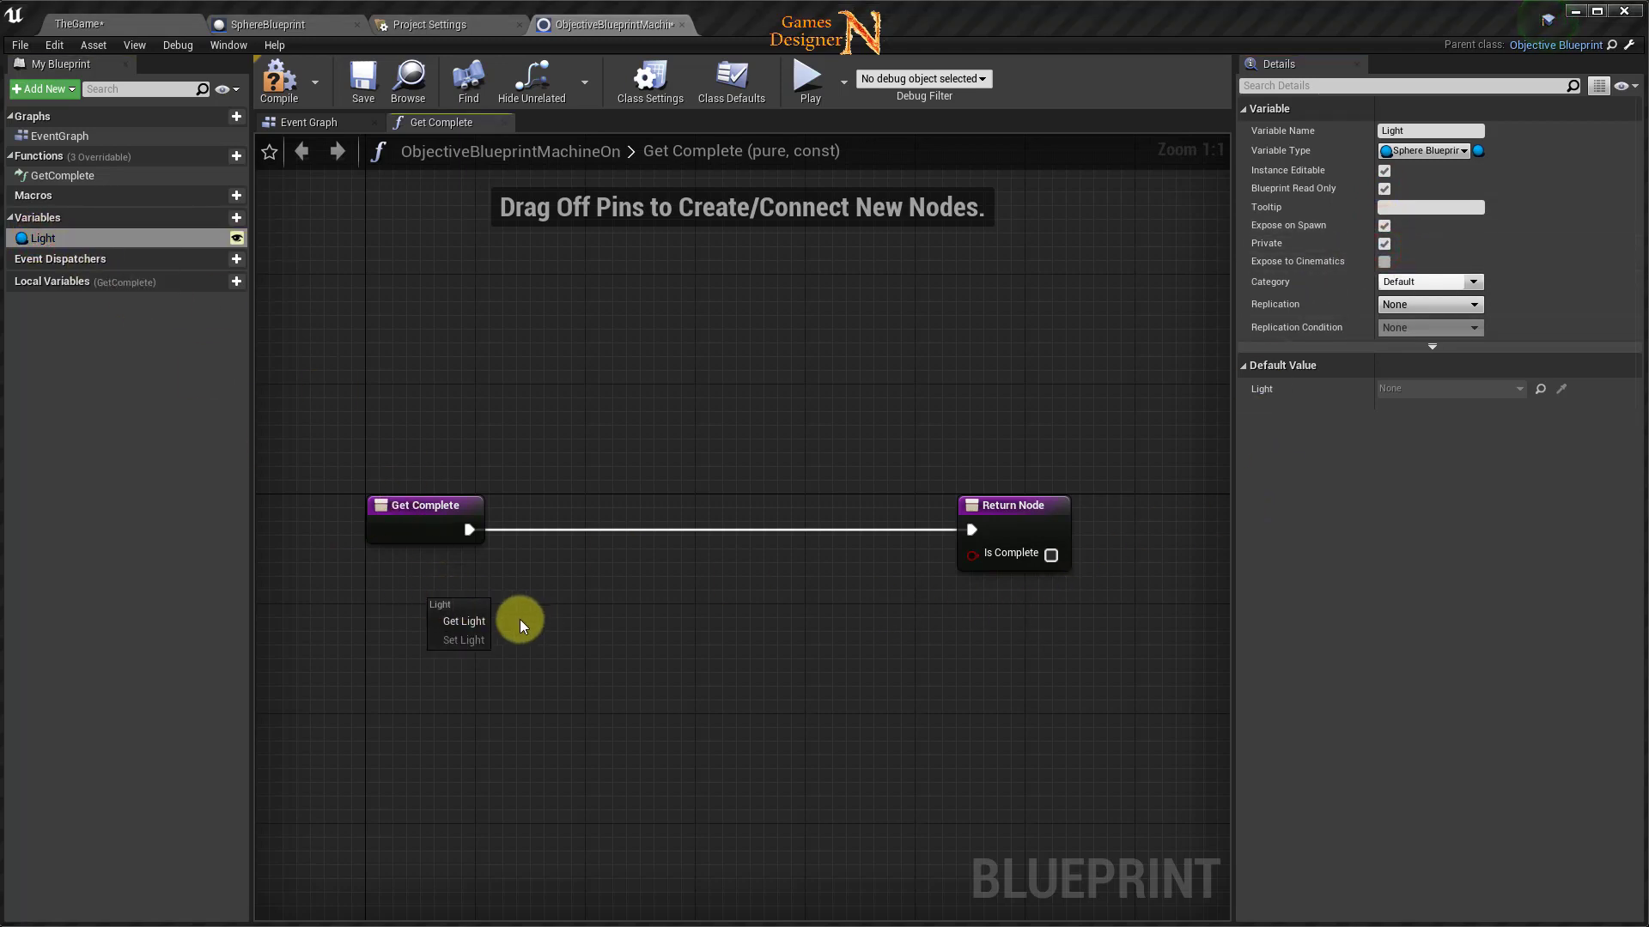
pyautogui.click(471, 636)
pyautogui.click(526, 592)
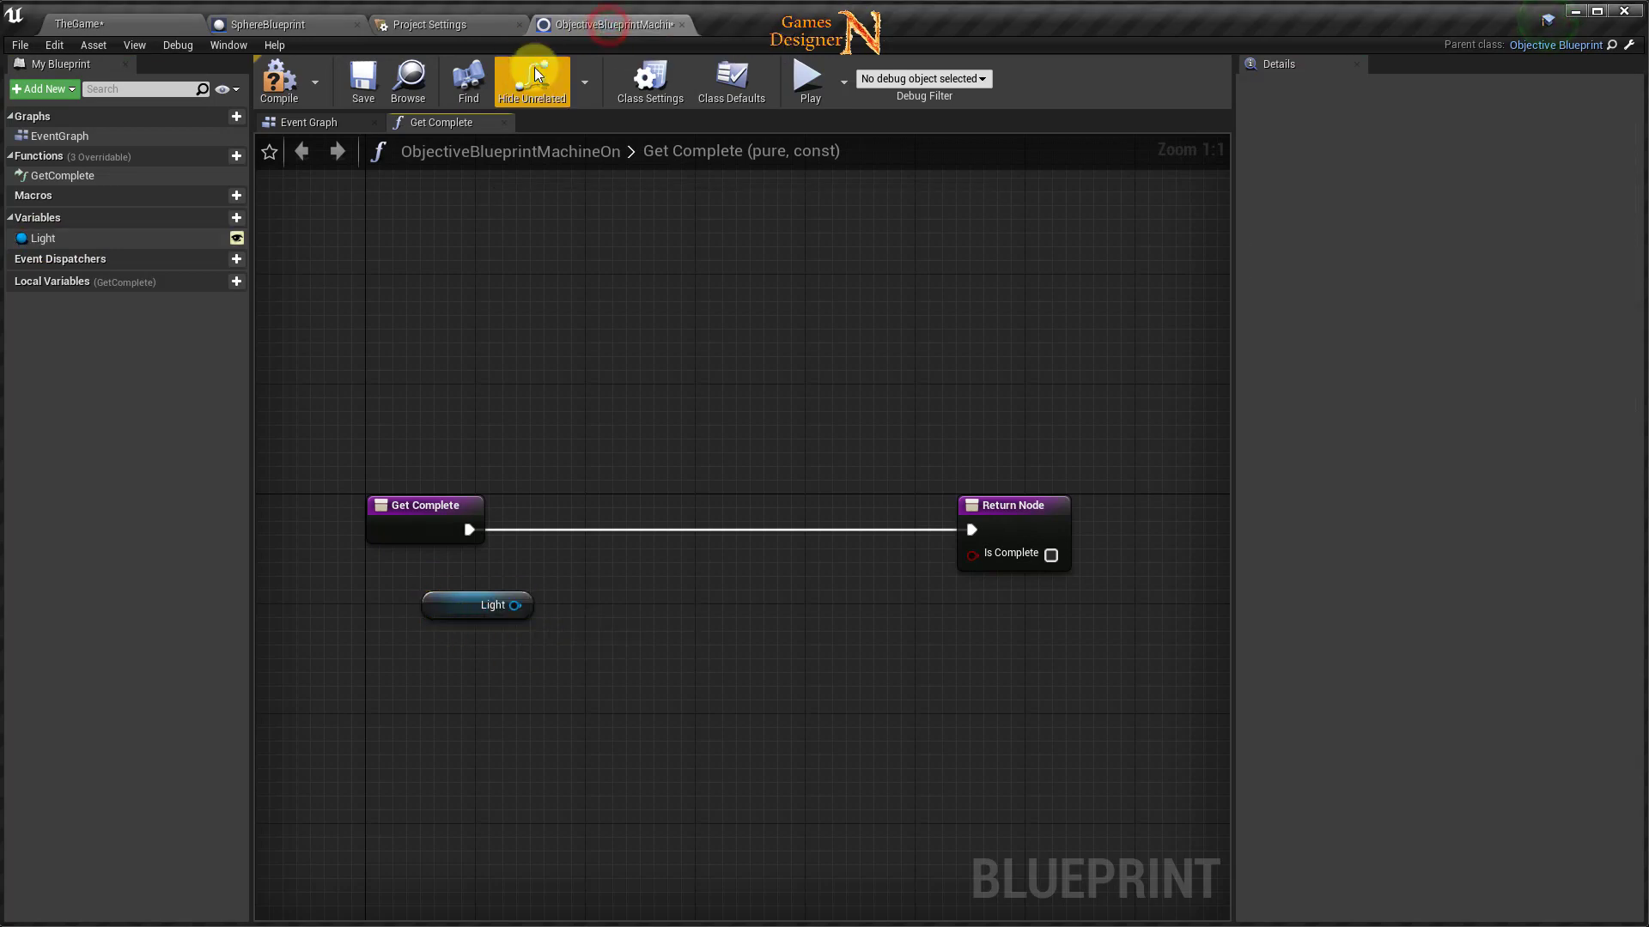
pyautogui.click(292, 24)
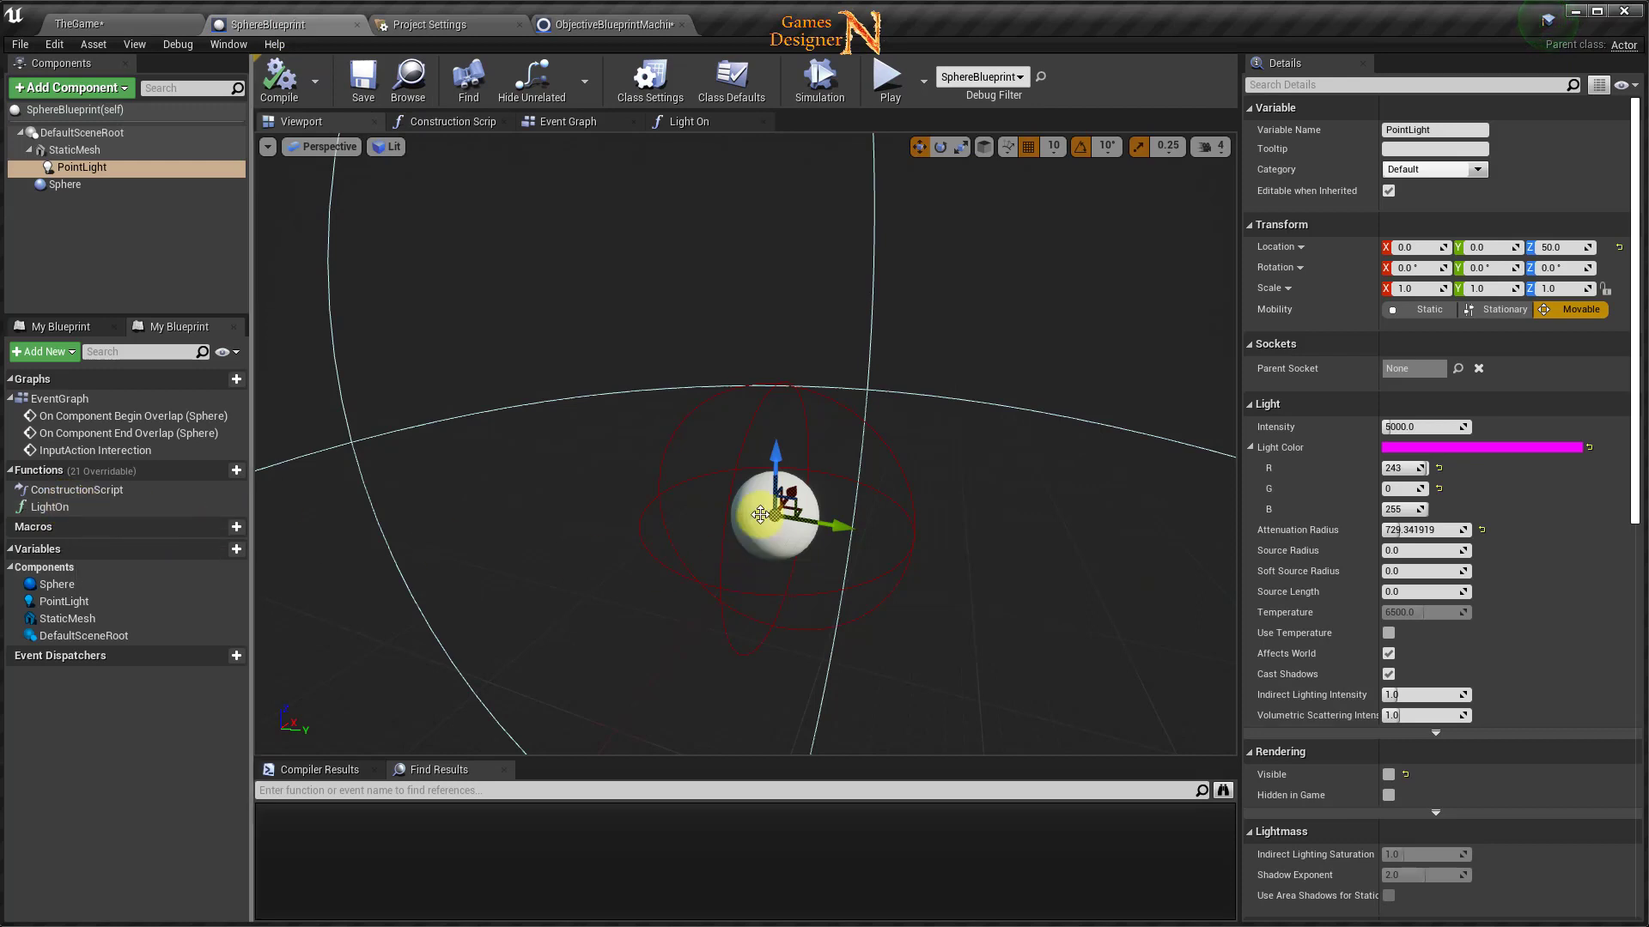
pyautogui.click(577, 24)
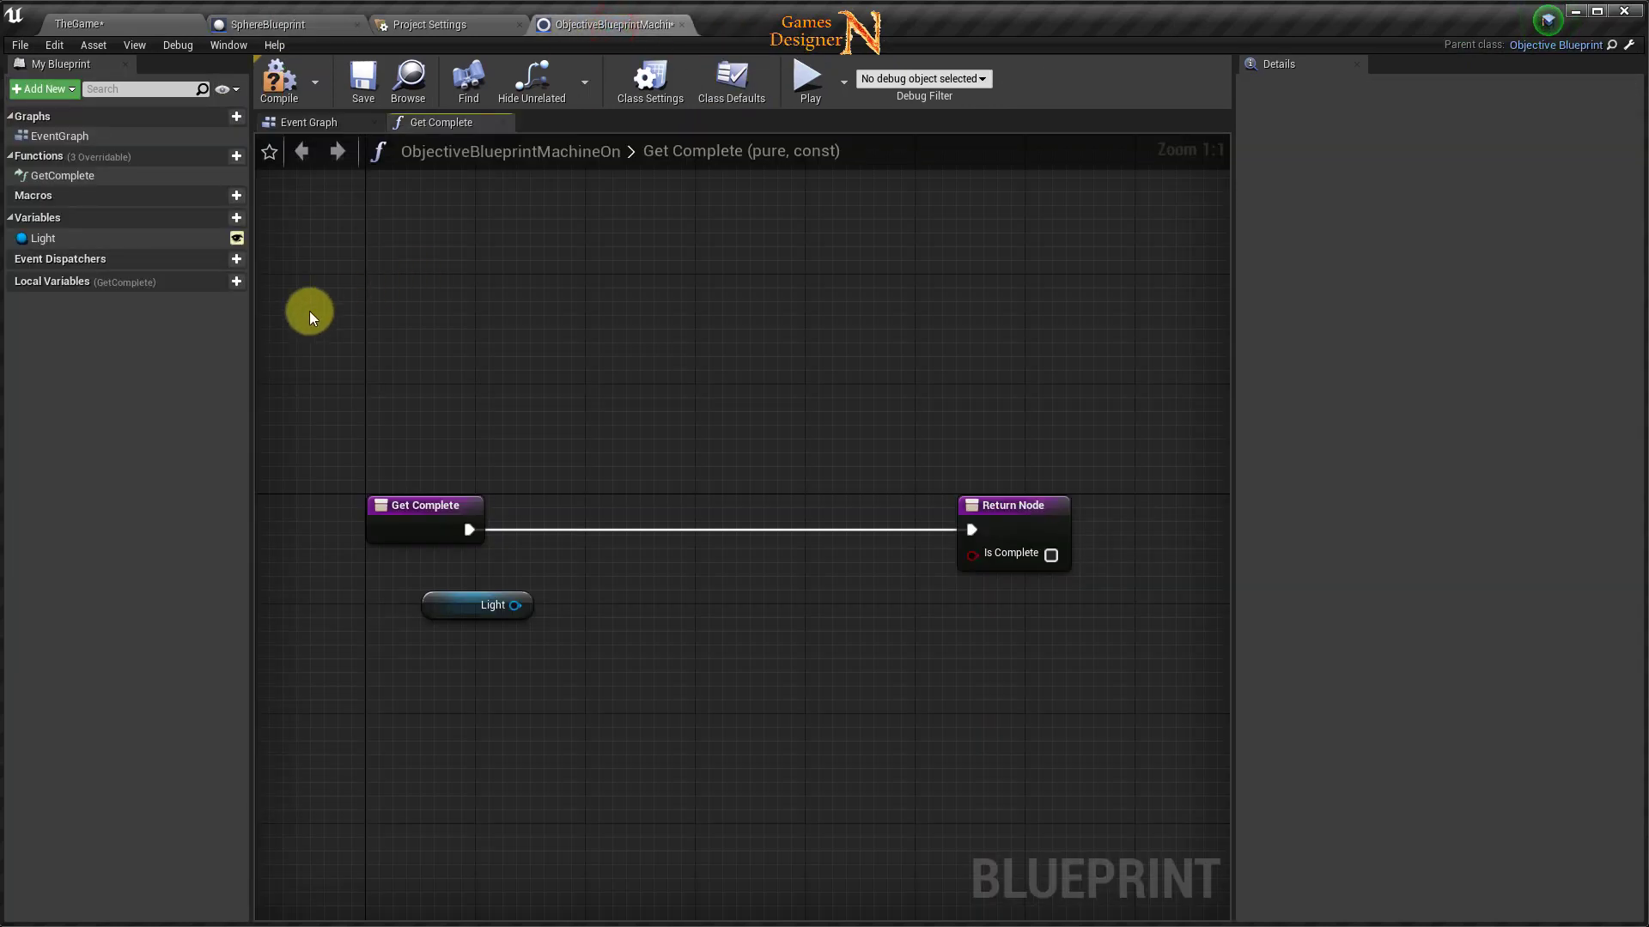
# Add a Light On call from the Light getter and line up the Return Node beside it.
pyautogui.moveTo(512, 604); pyautogui.dragTo(587, 615)
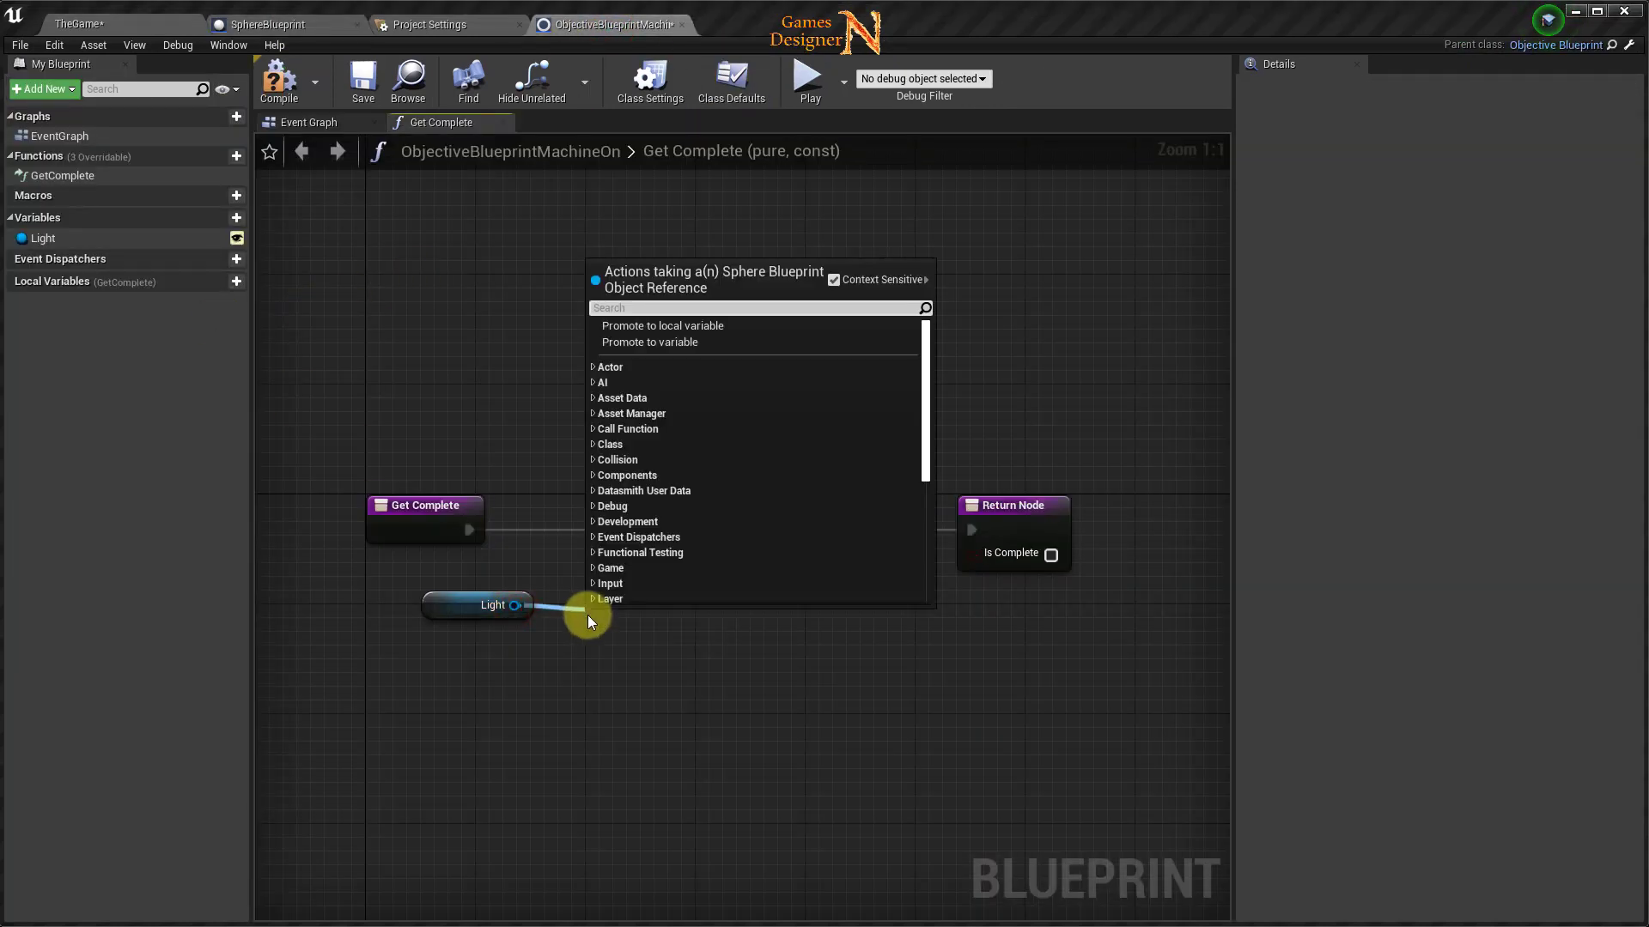
pyautogui.write('light')
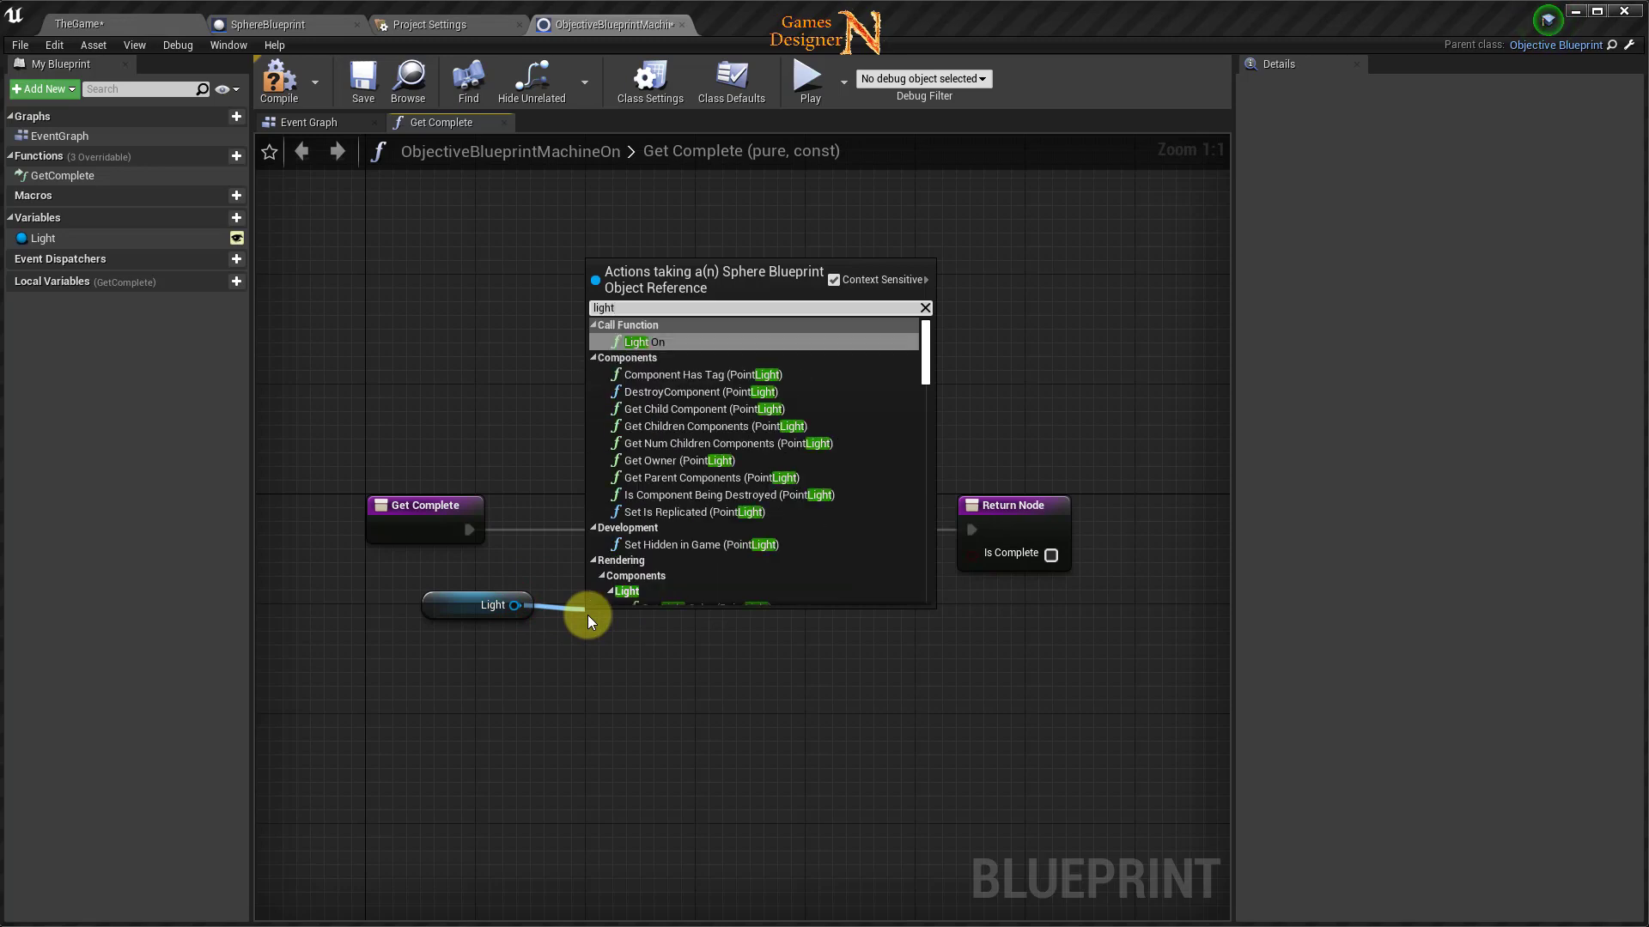
pyautogui.click(635, 345)
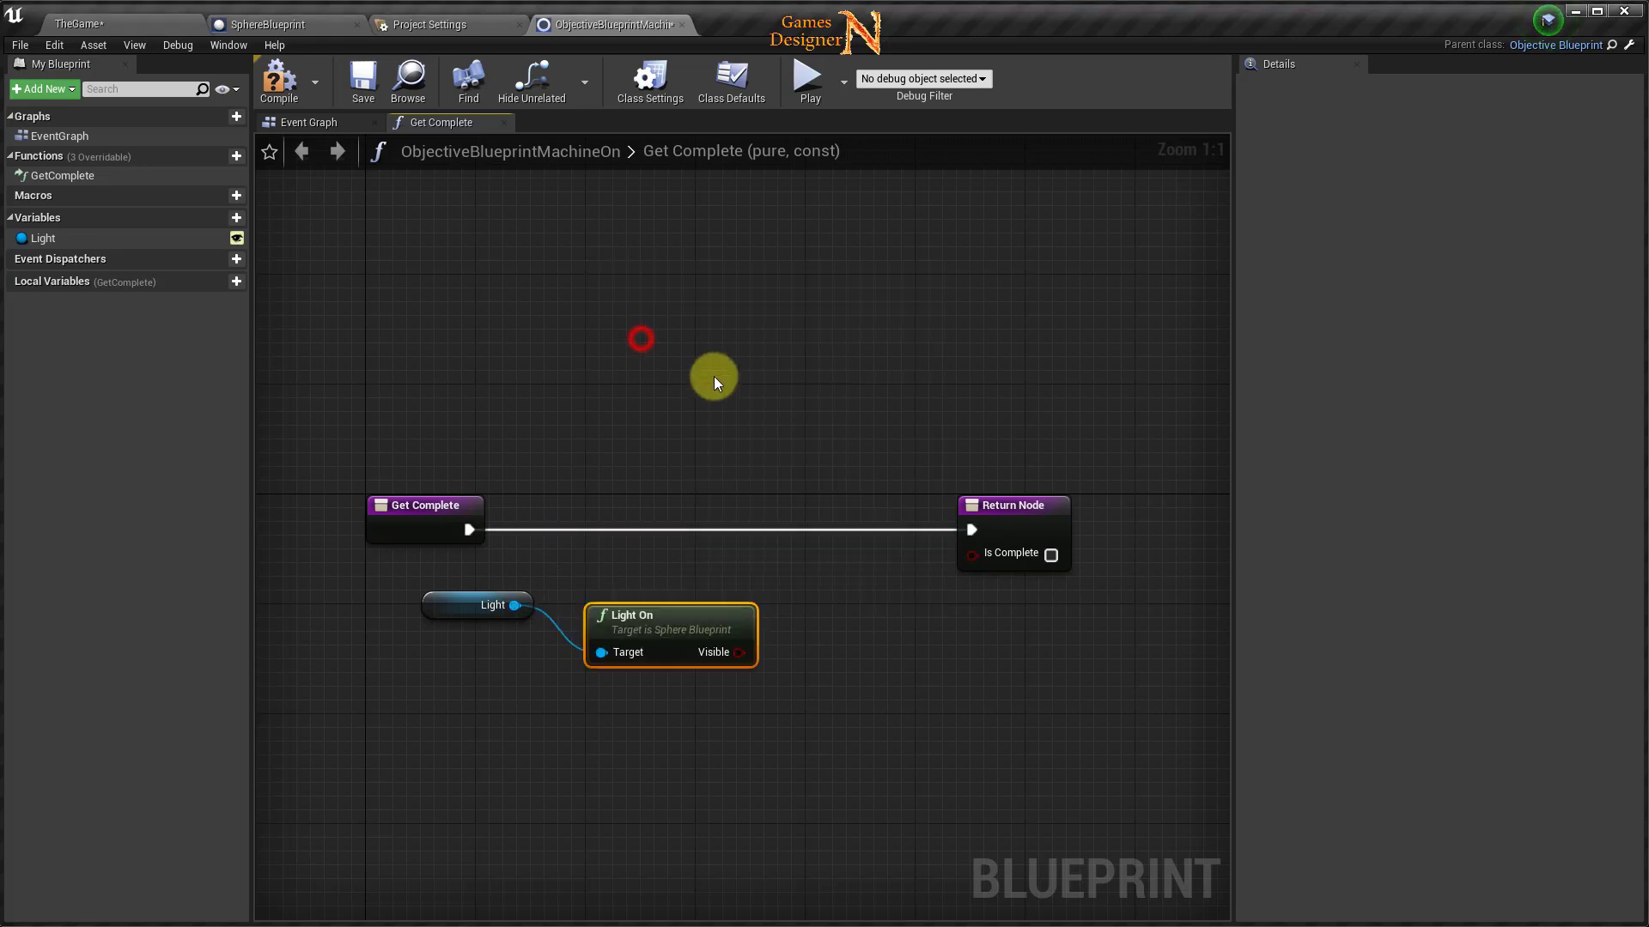
pyautogui.moveTo(672, 634)
pyautogui.mouseDown()
pyautogui.moveTo(627, 591)
pyautogui.moveTo(936, 582)
pyautogui.moveTo(975, 558)
pyautogui.mouseUp()
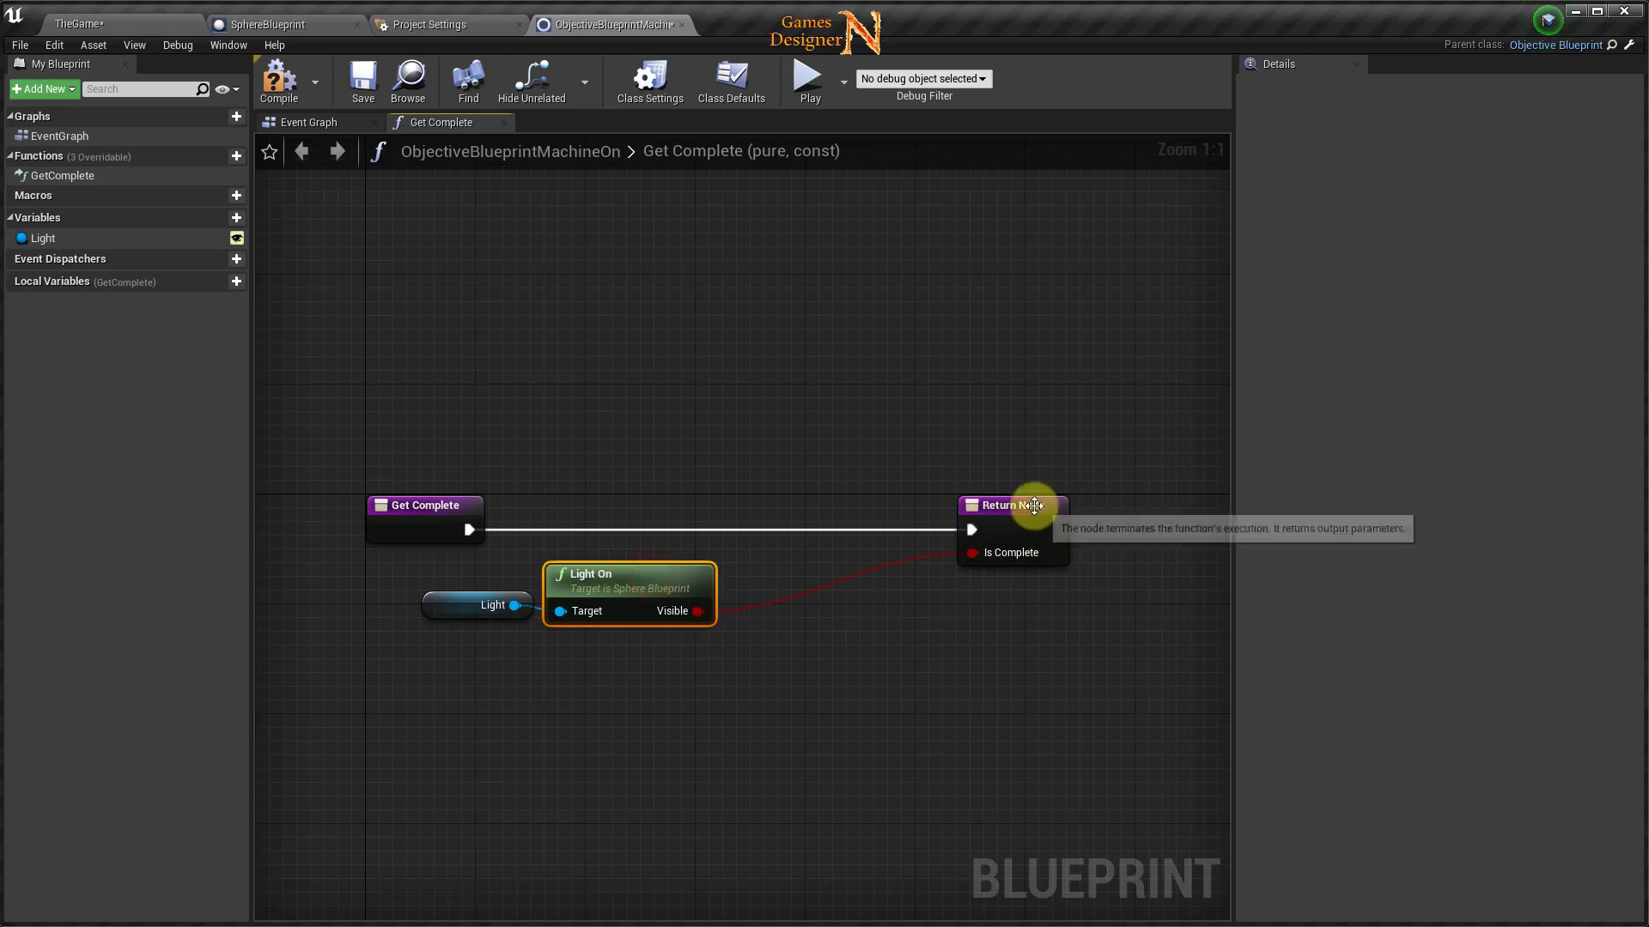
pyautogui.moveTo(1034, 506); pyautogui.dragTo(856, 520)
pyautogui.click(316, 92)
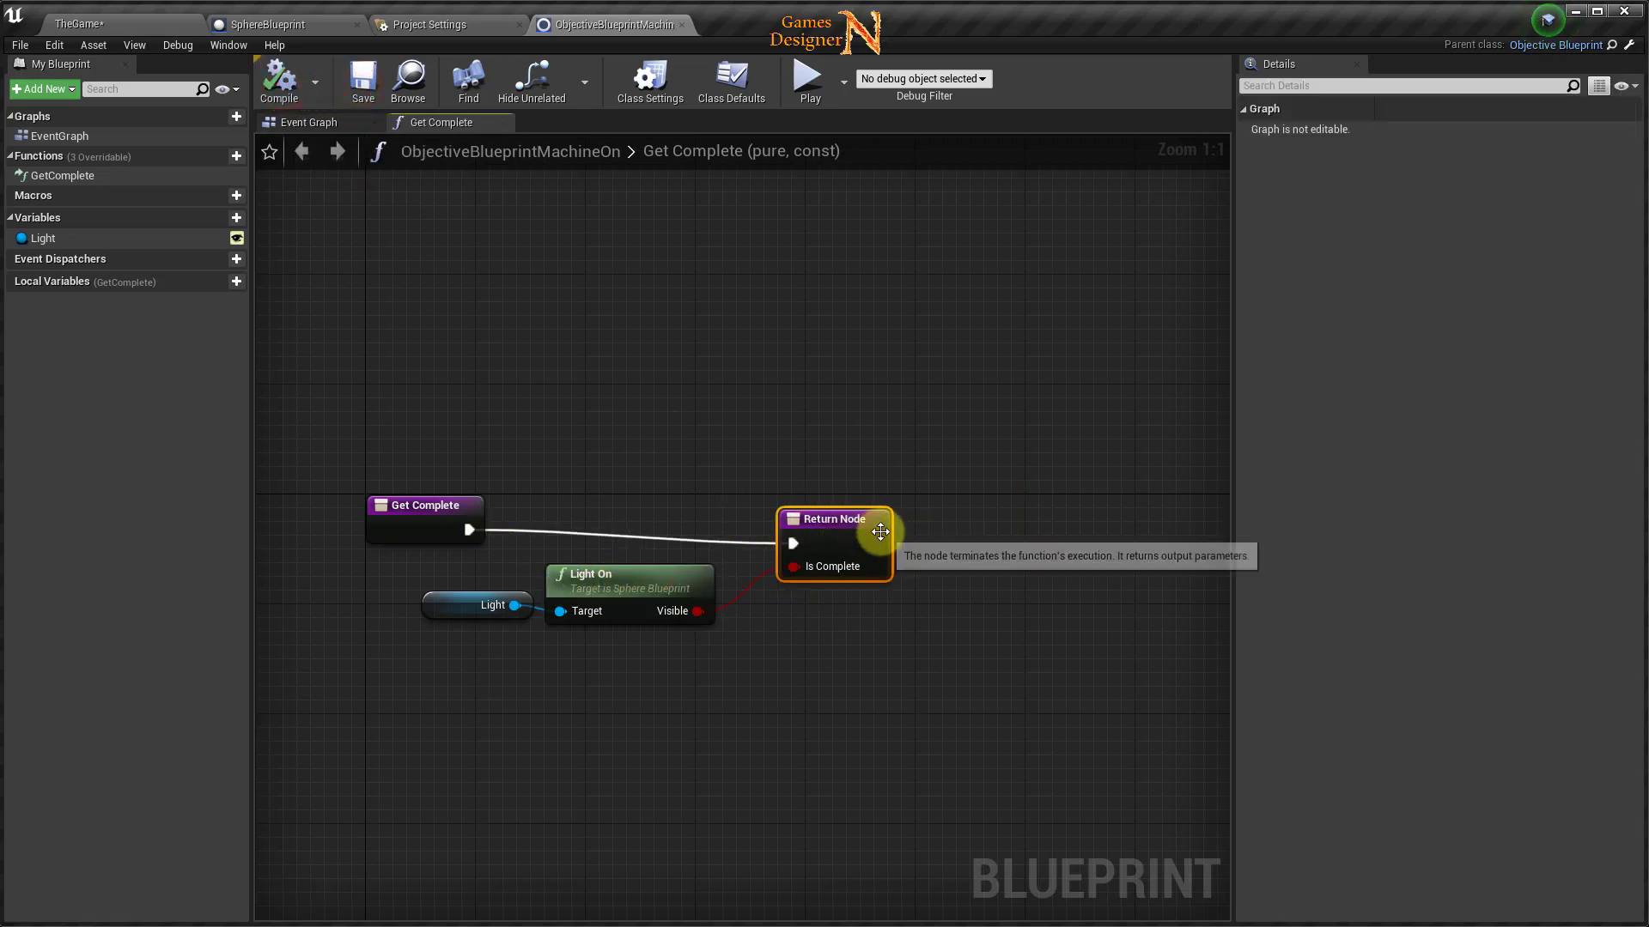
pyautogui.moveTo(853, 521); pyautogui.dragTo(853, 512)
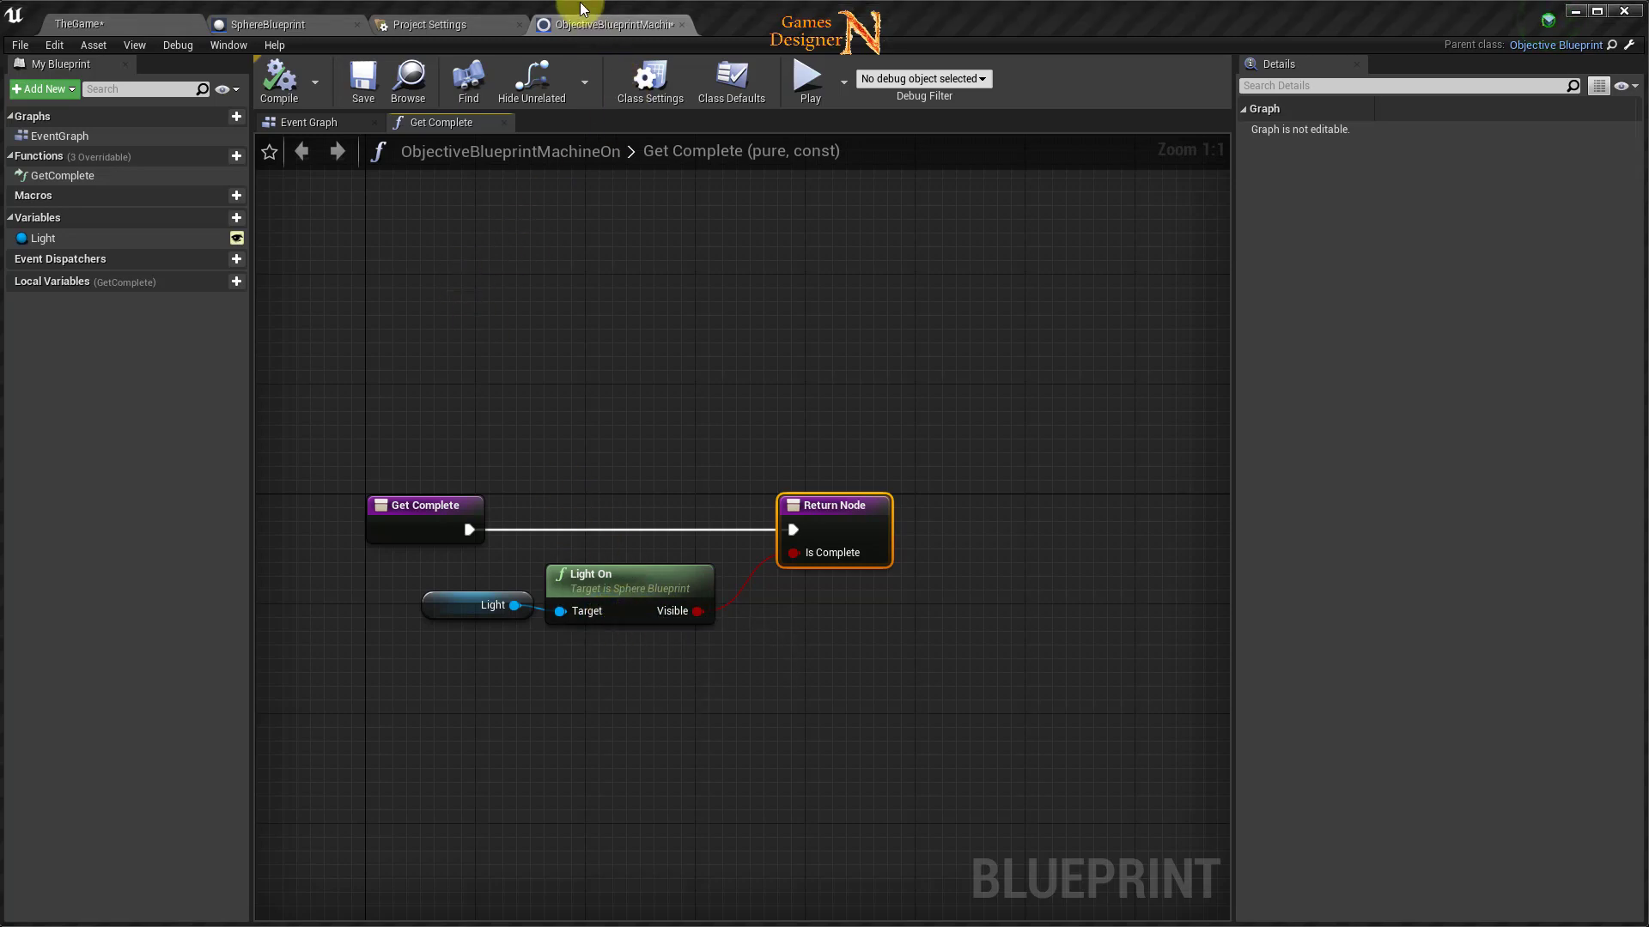
# Return to the level editor and browse to the QuestSystem > Quests folder.
pyautogui.click(147, 28)
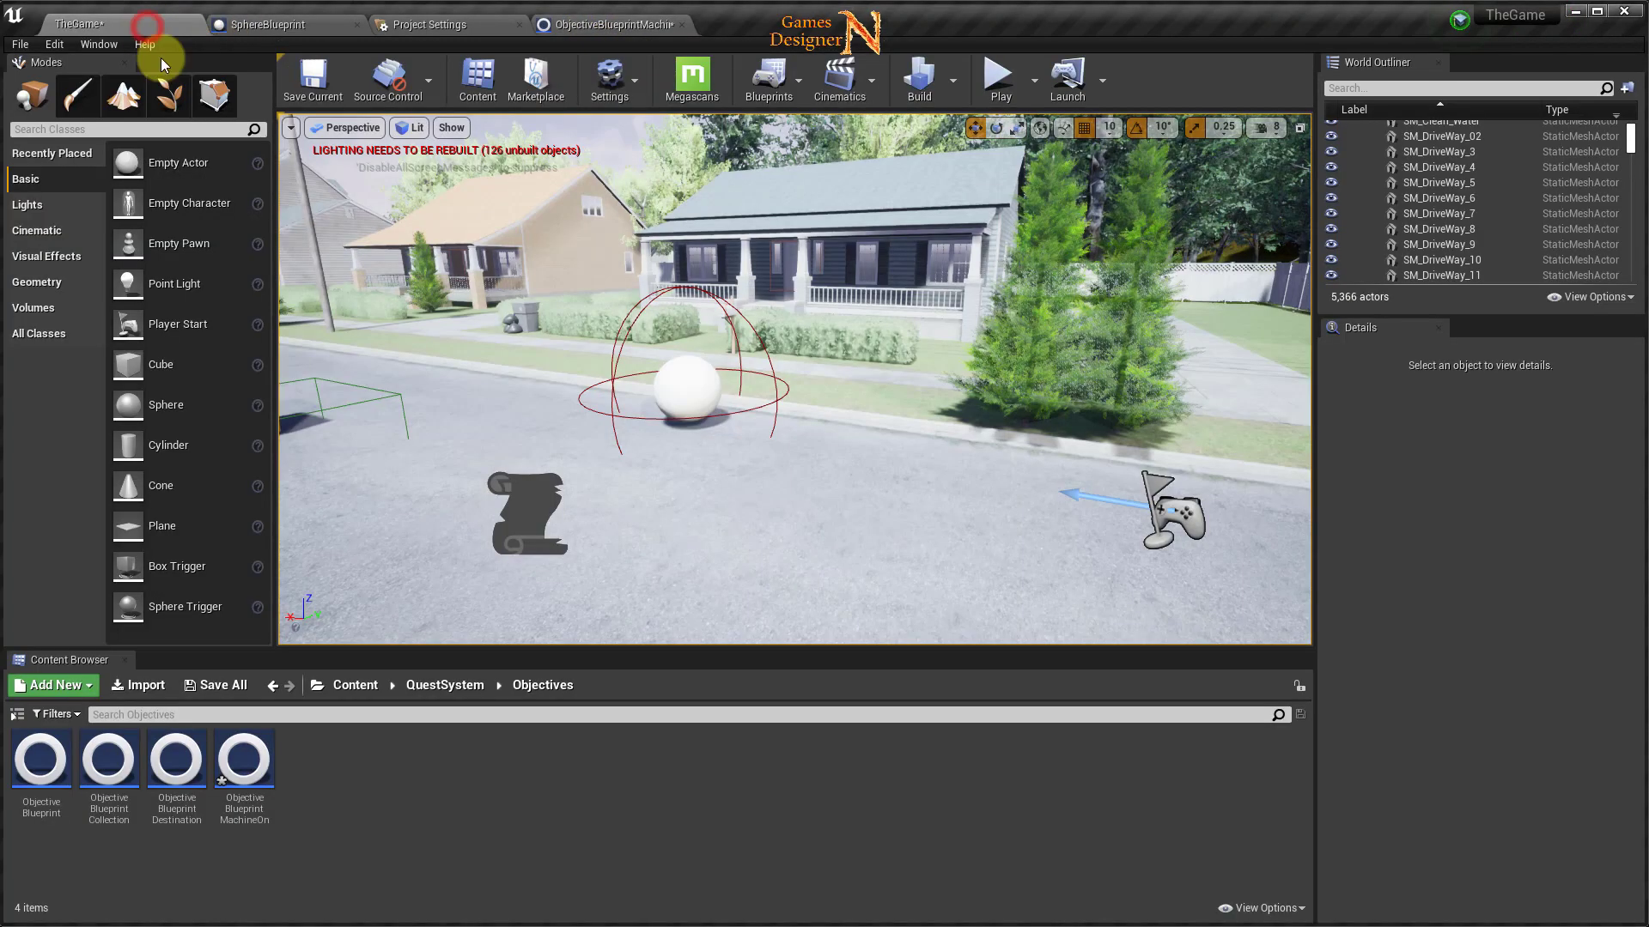
pyautogui.click(455, 685)
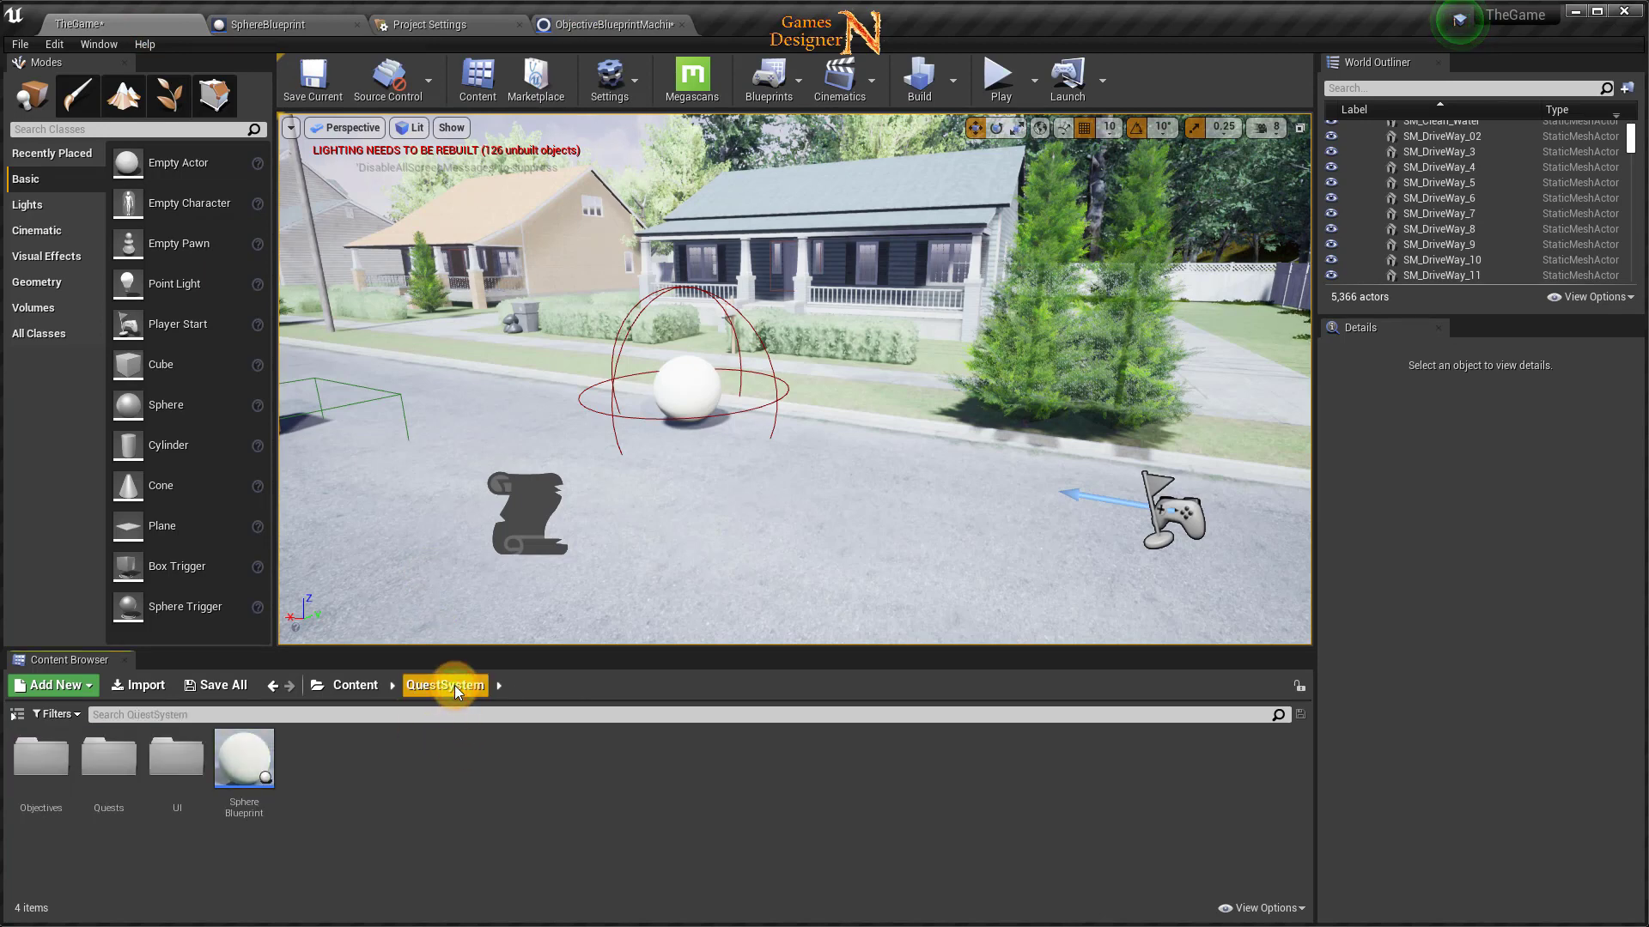
pyautogui.doubleClick(109, 760)
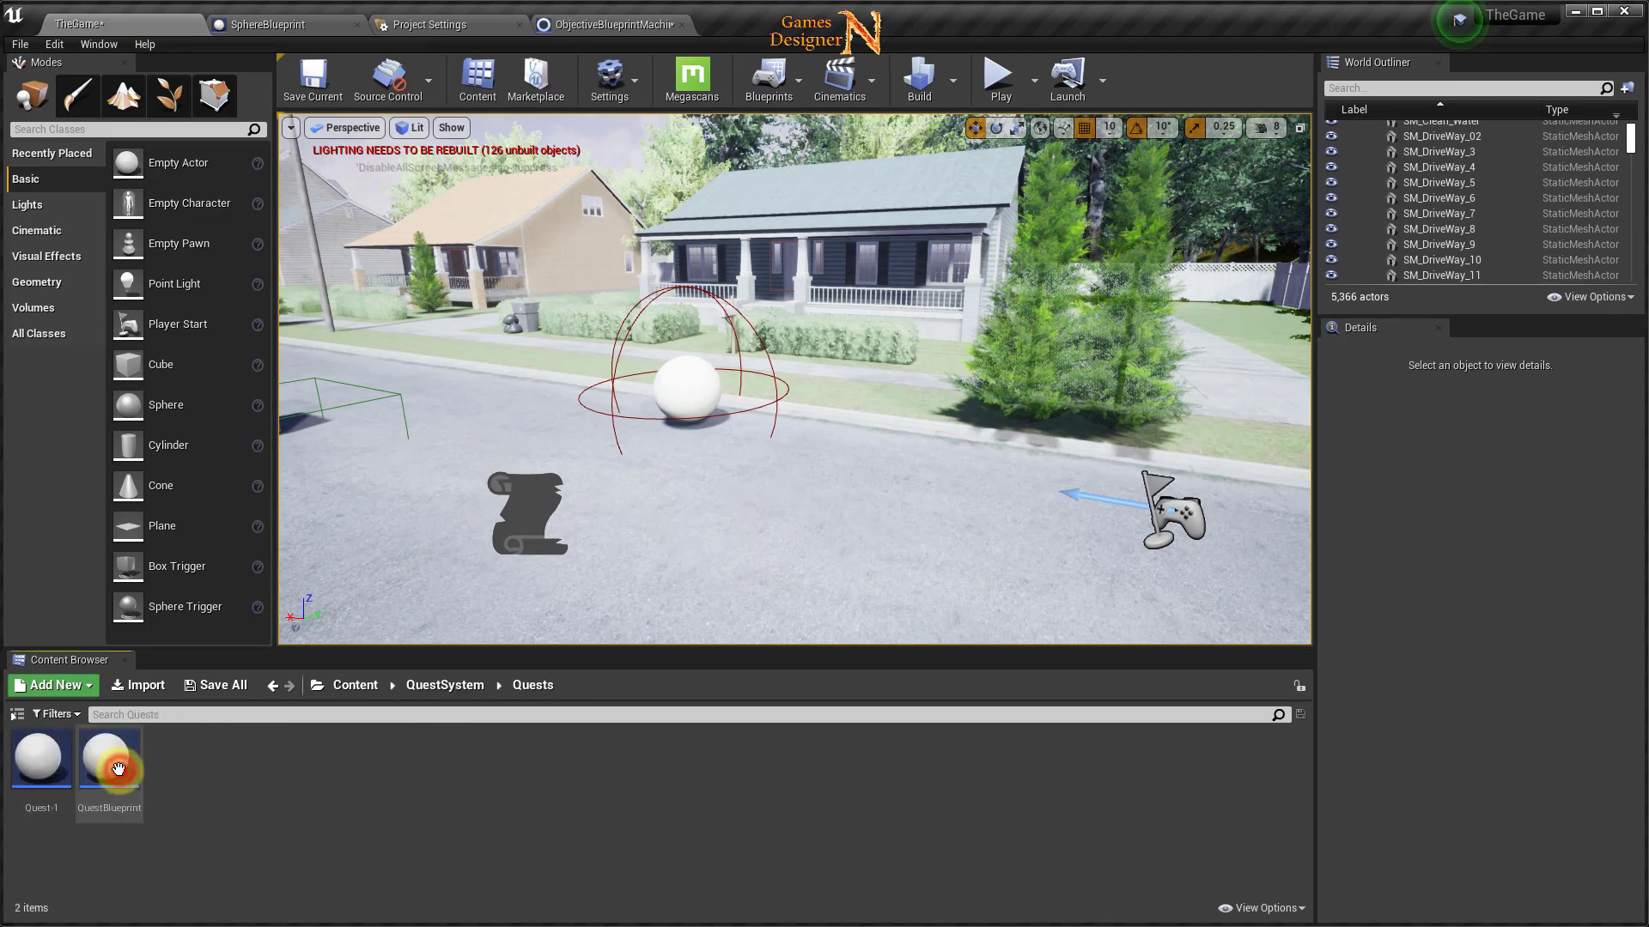
pyautogui.click(38, 761)
pyautogui.click(526, 520)
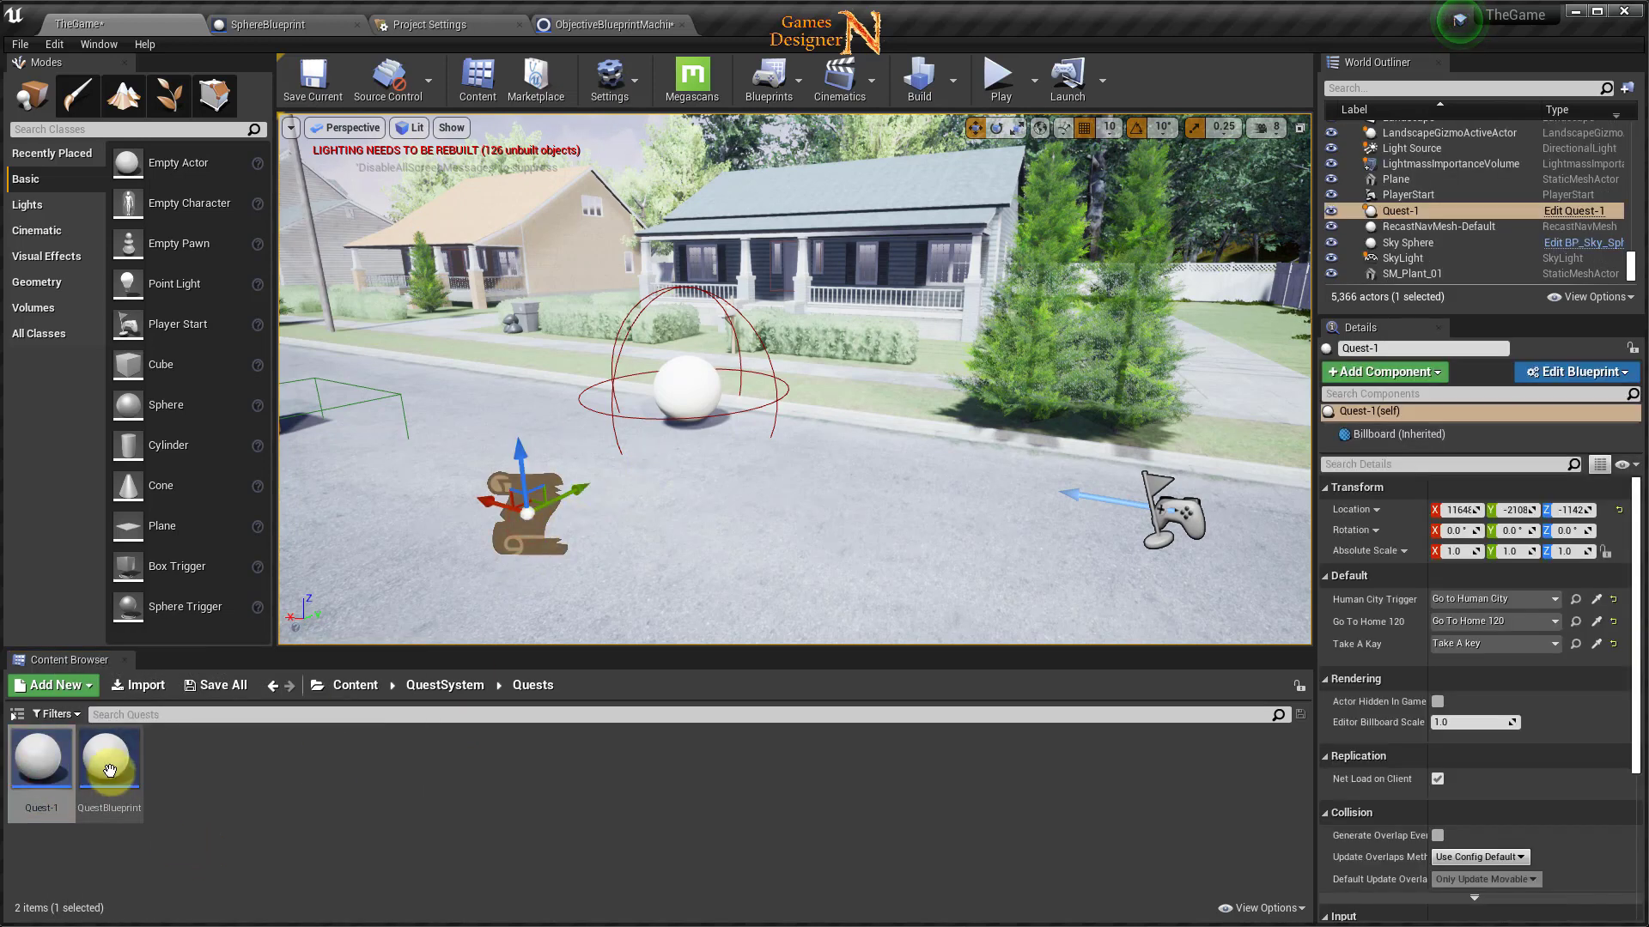
# Create a child blueprint of QuestBlueprint named Quest-2 and open it.
pyautogui.rightClick(107, 761)
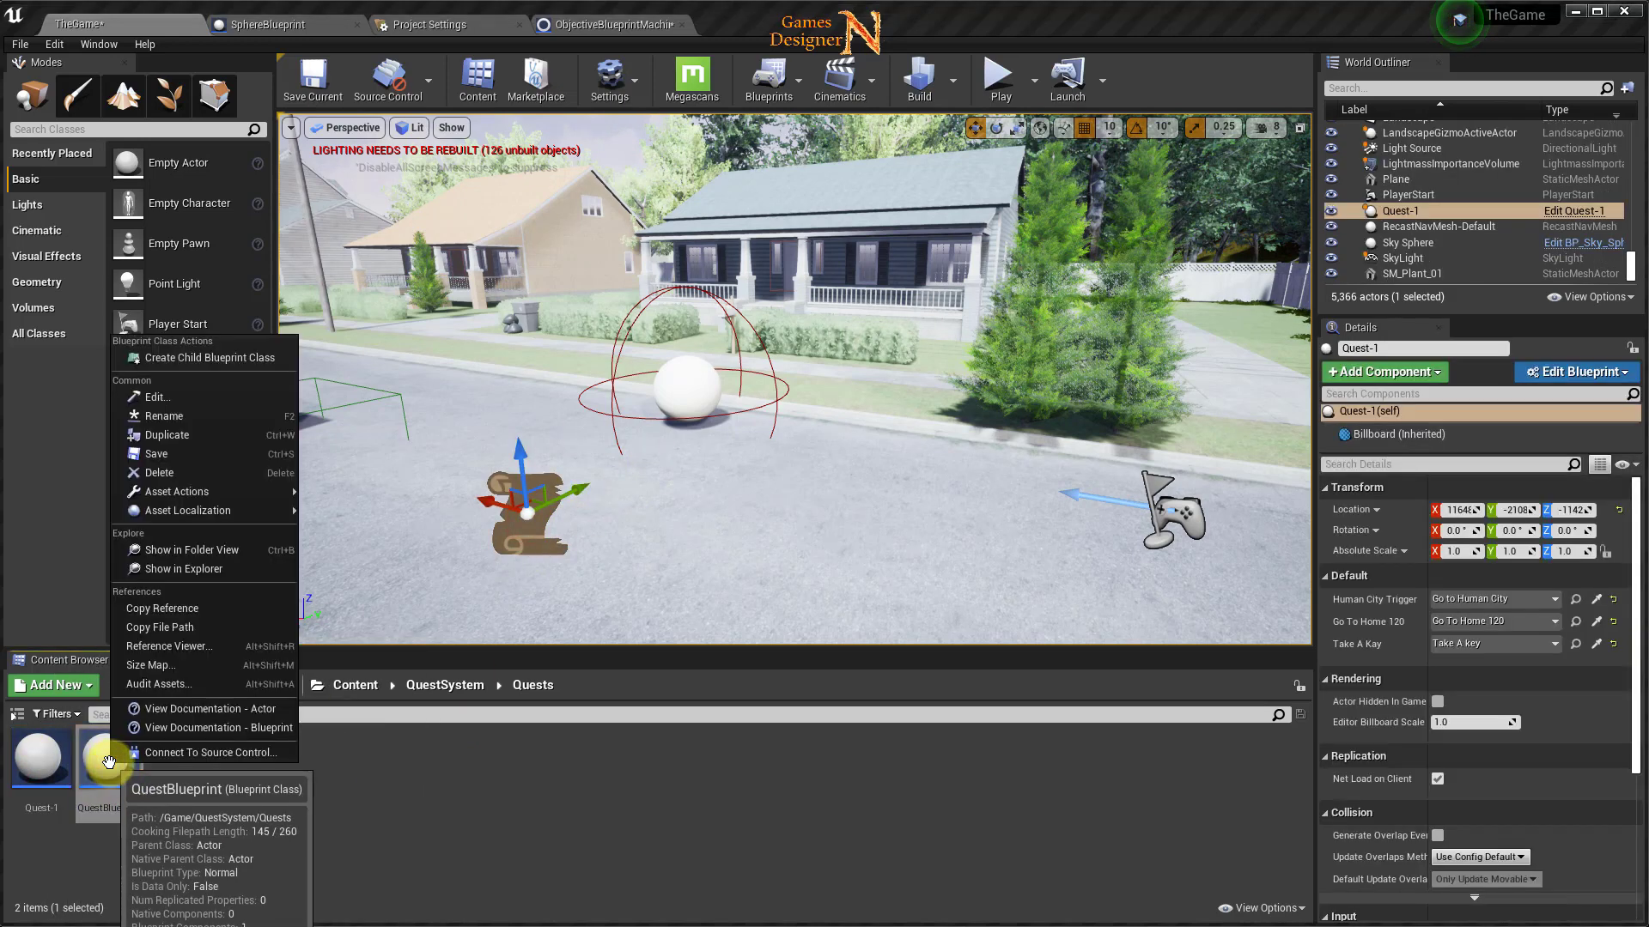
pyautogui.click(203, 359)
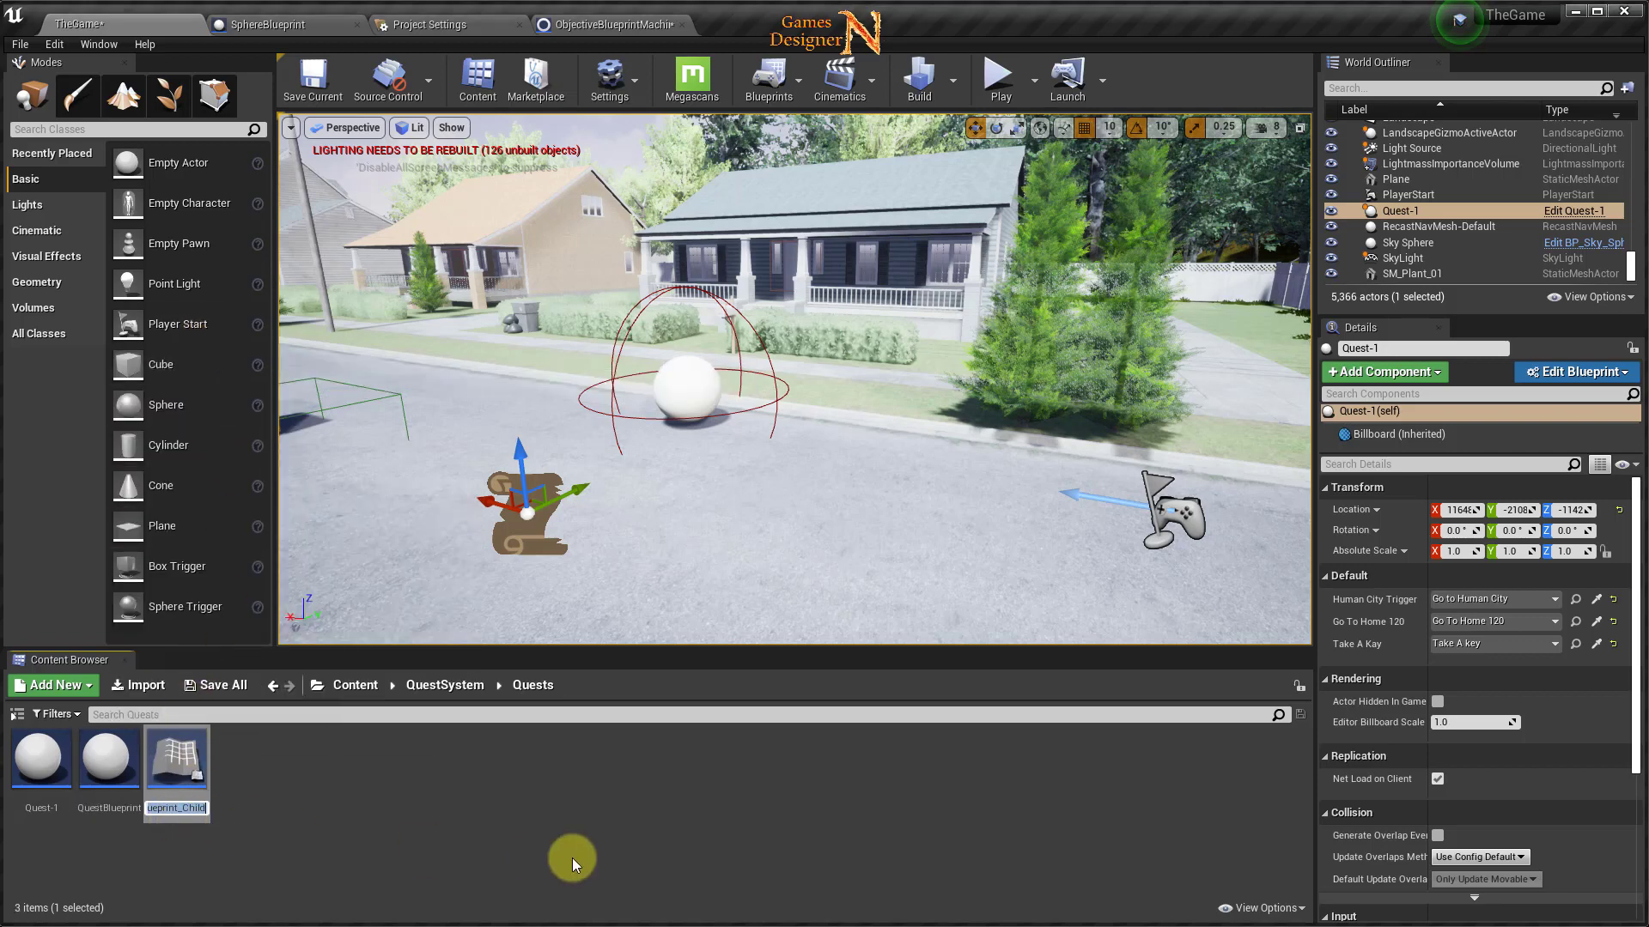
pyautogui.write('Quest-2')
pyautogui.press('Return')
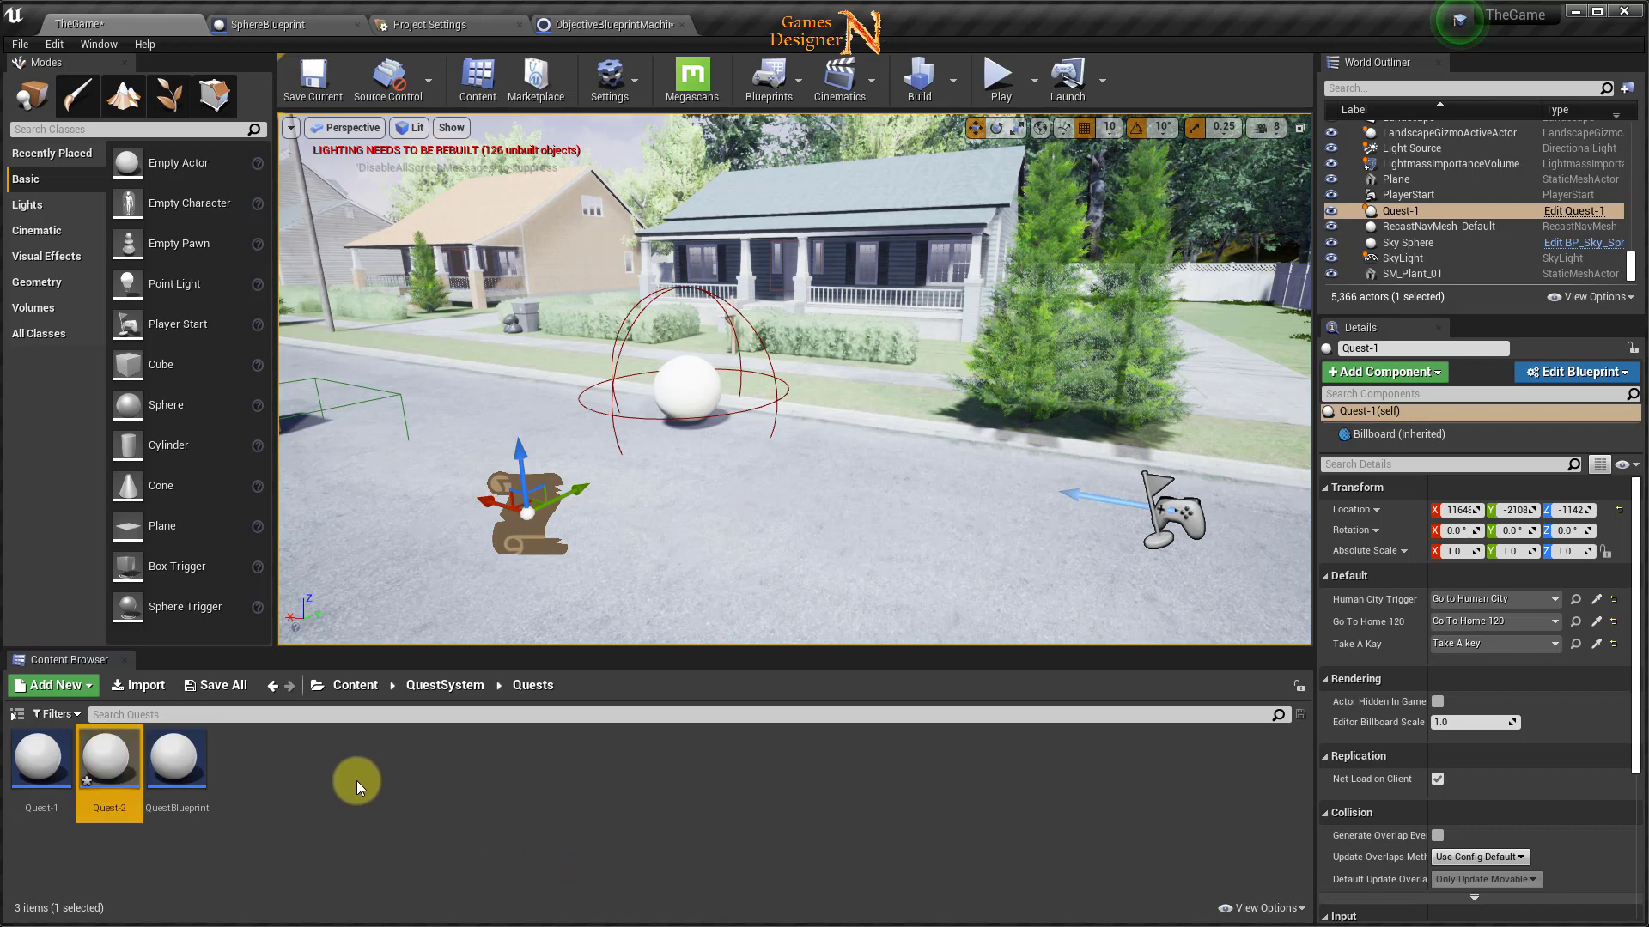
pyautogui.doubleClick(98, 765)
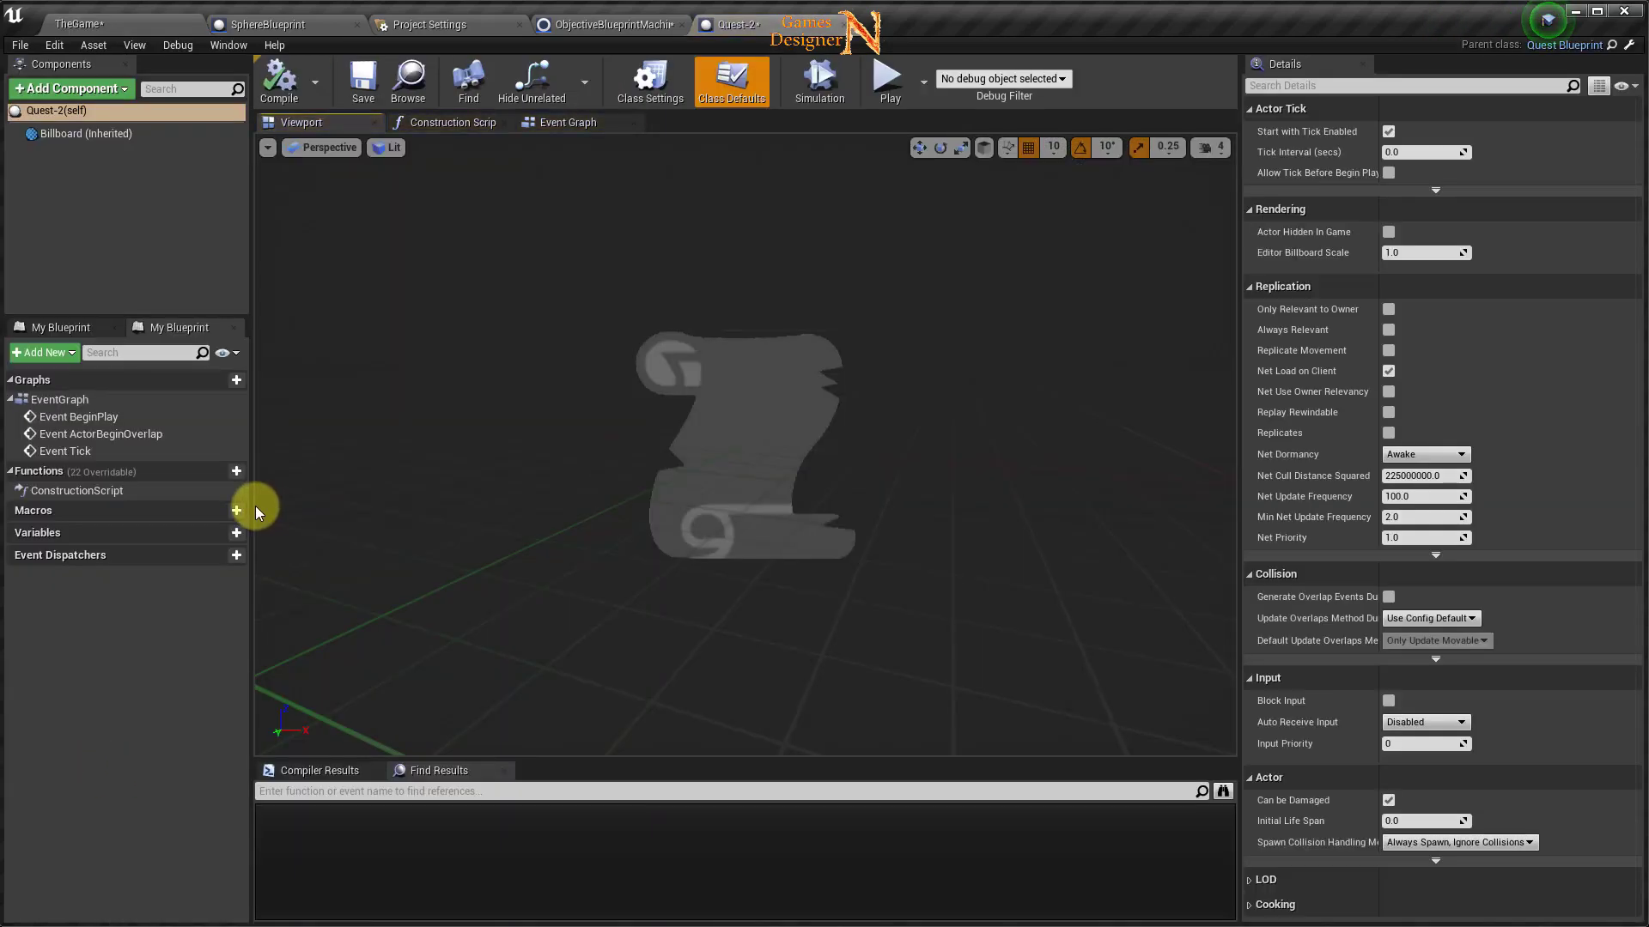
# Add overrides for Construct Root Objective Collection and then Populate Objective.
pyautogui.click(162, 470)
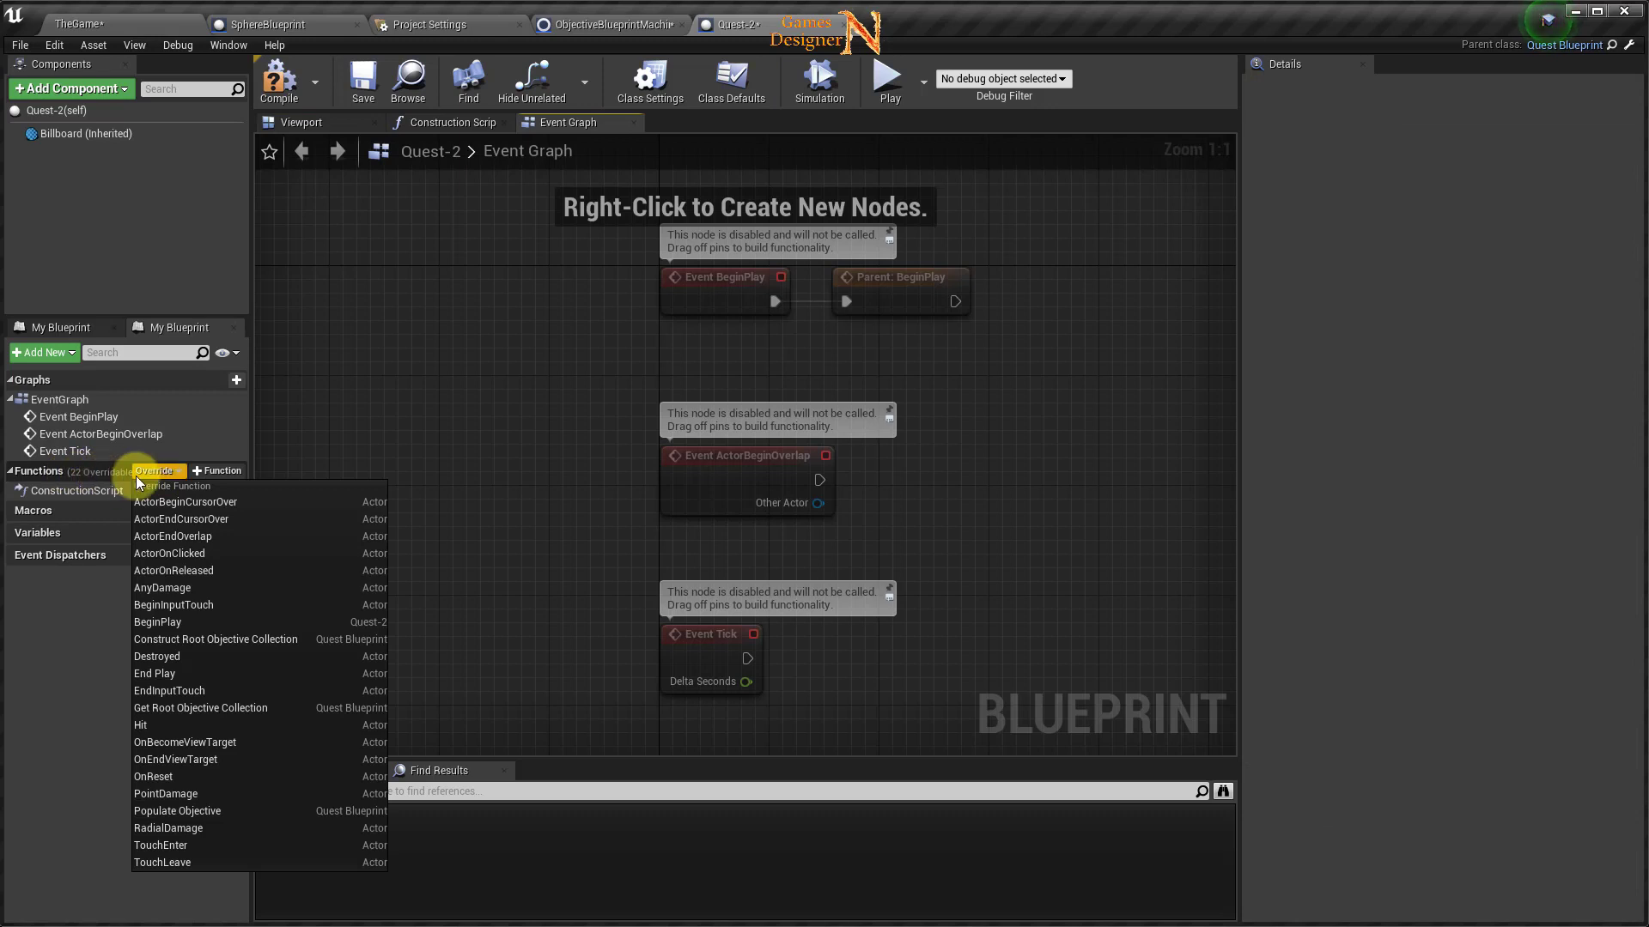
pyautogui.click(230, 640)
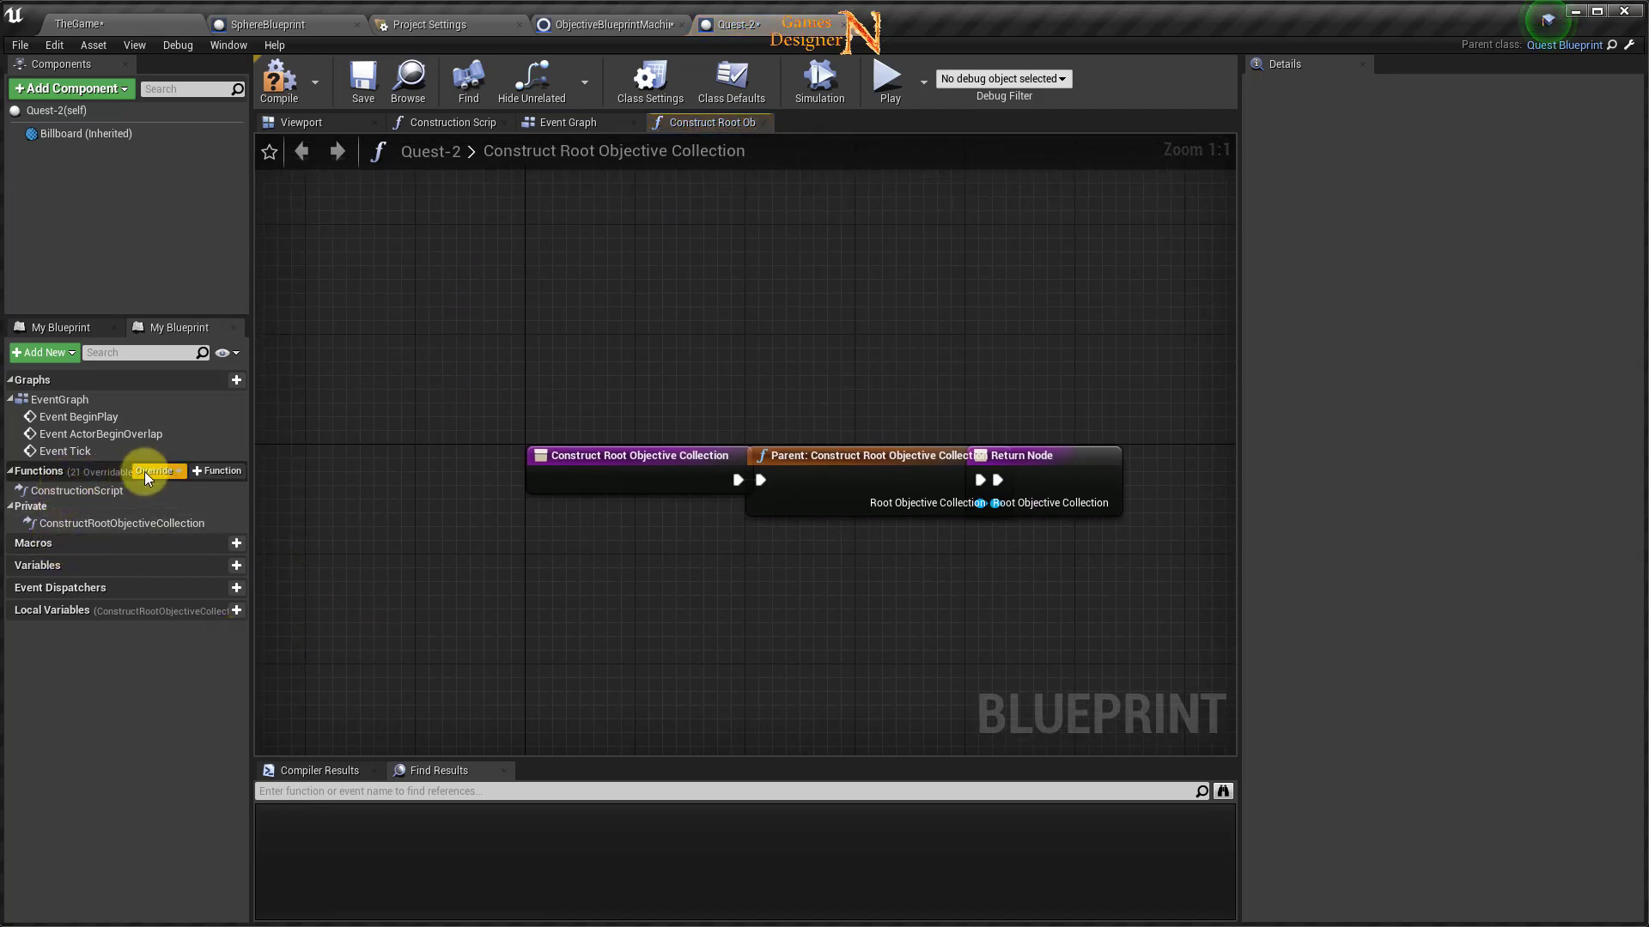
pyautogui.click(148, 471)
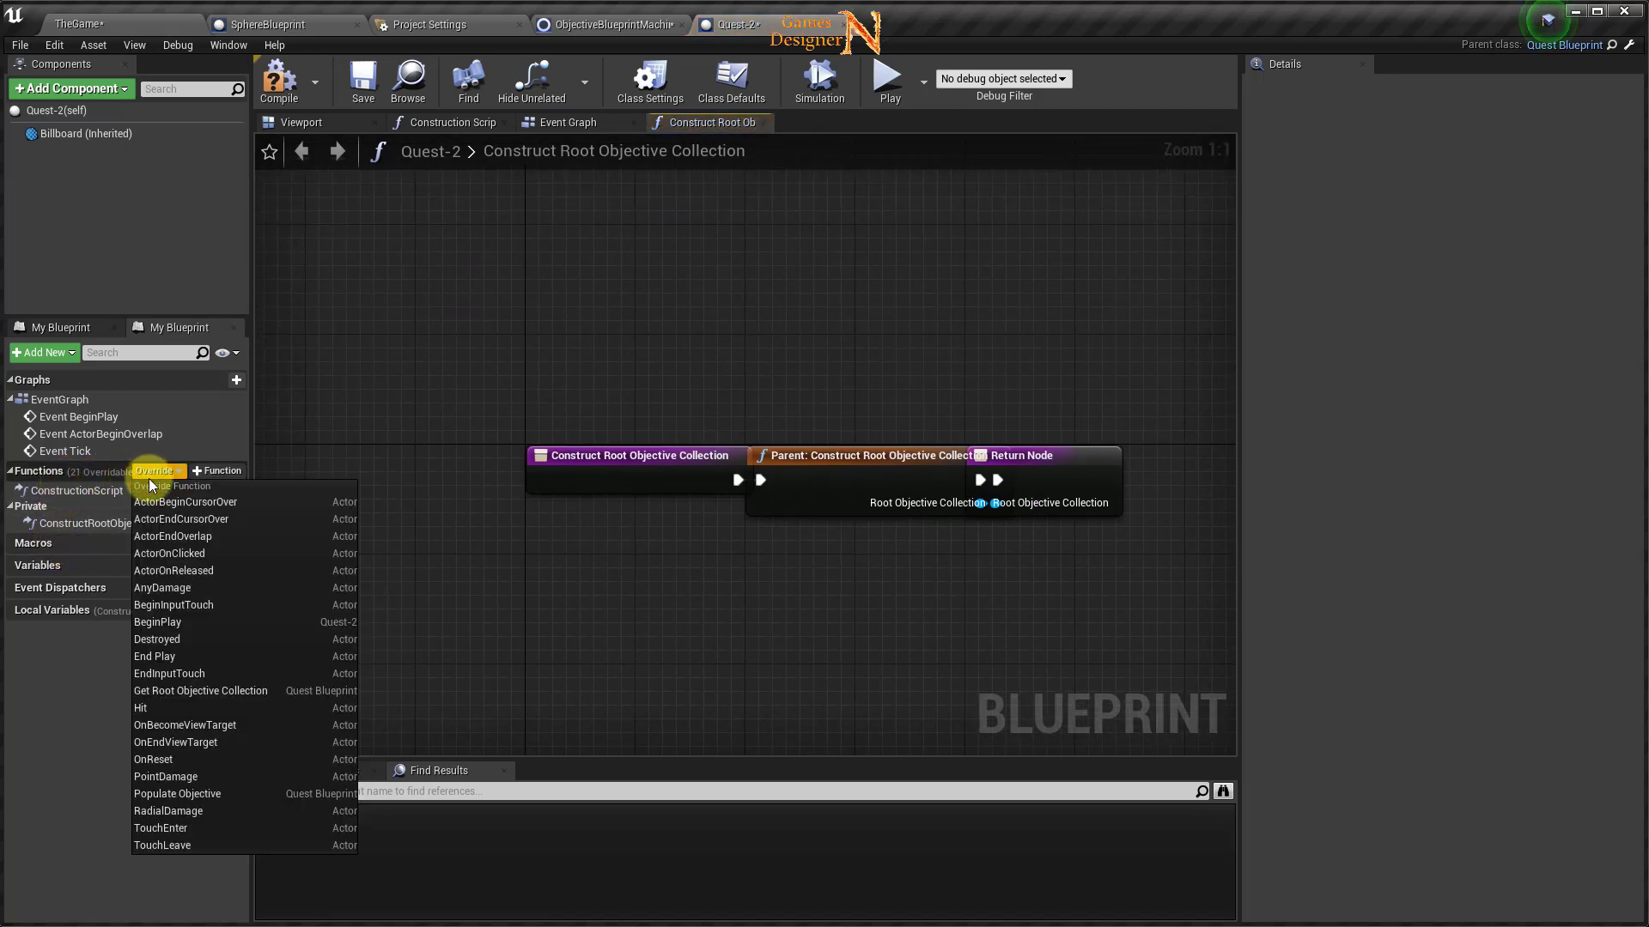
pyautogui.click(192, 796)
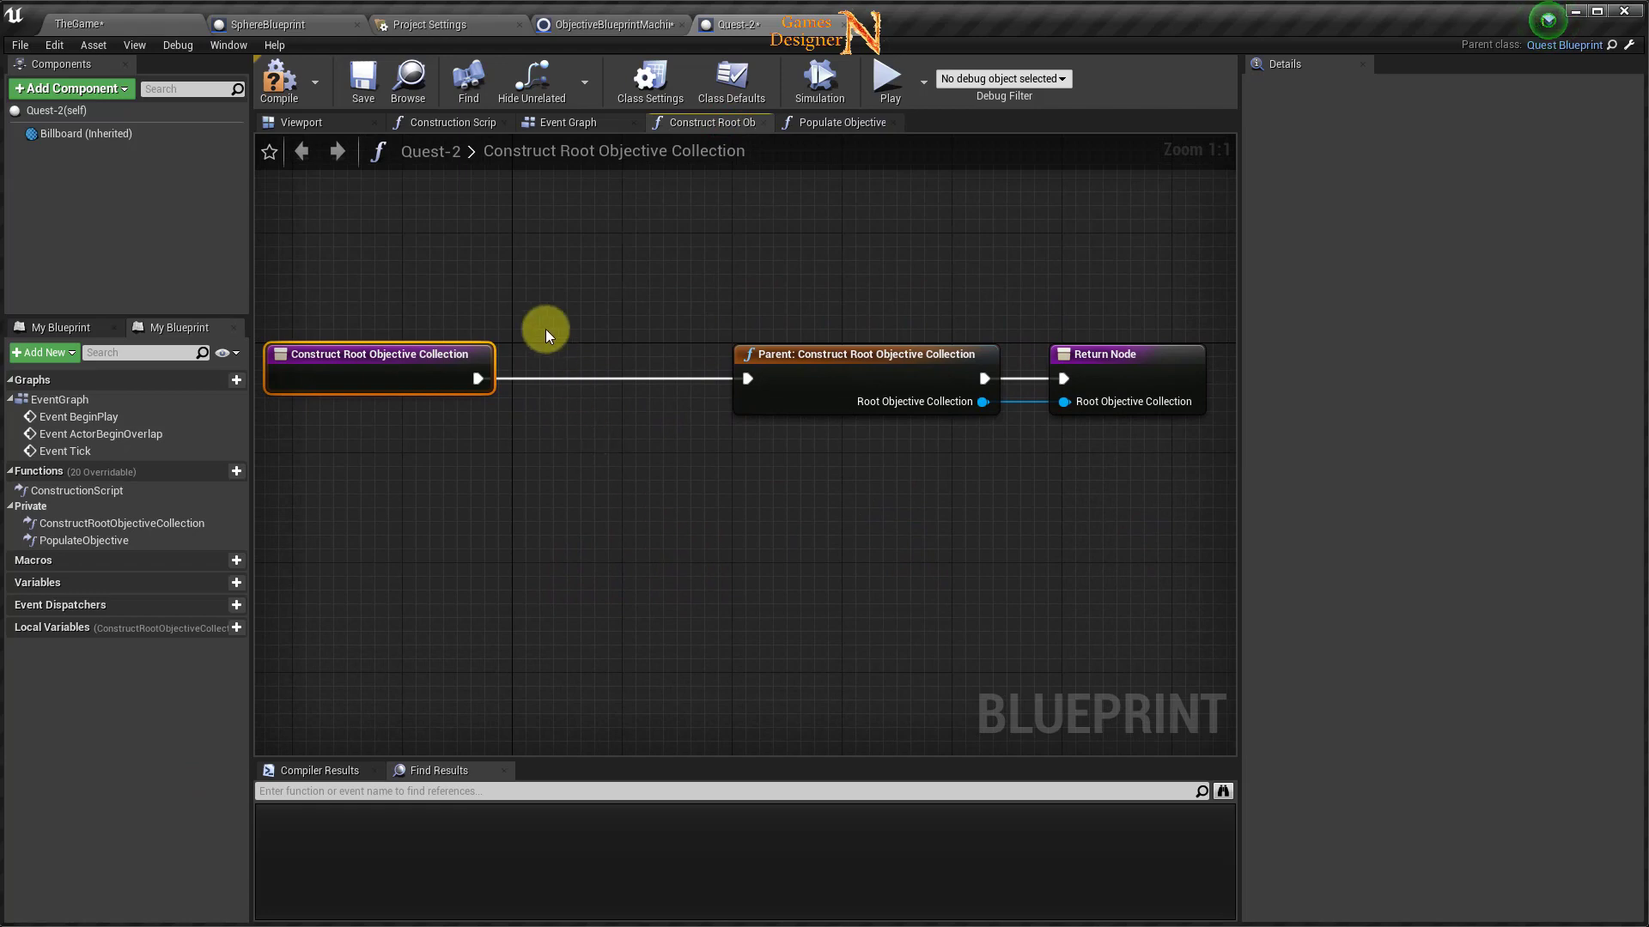
# Replace the parent call with a Construct Object from Class node wired to the Return Node.
pyautogui.click(859, 312)
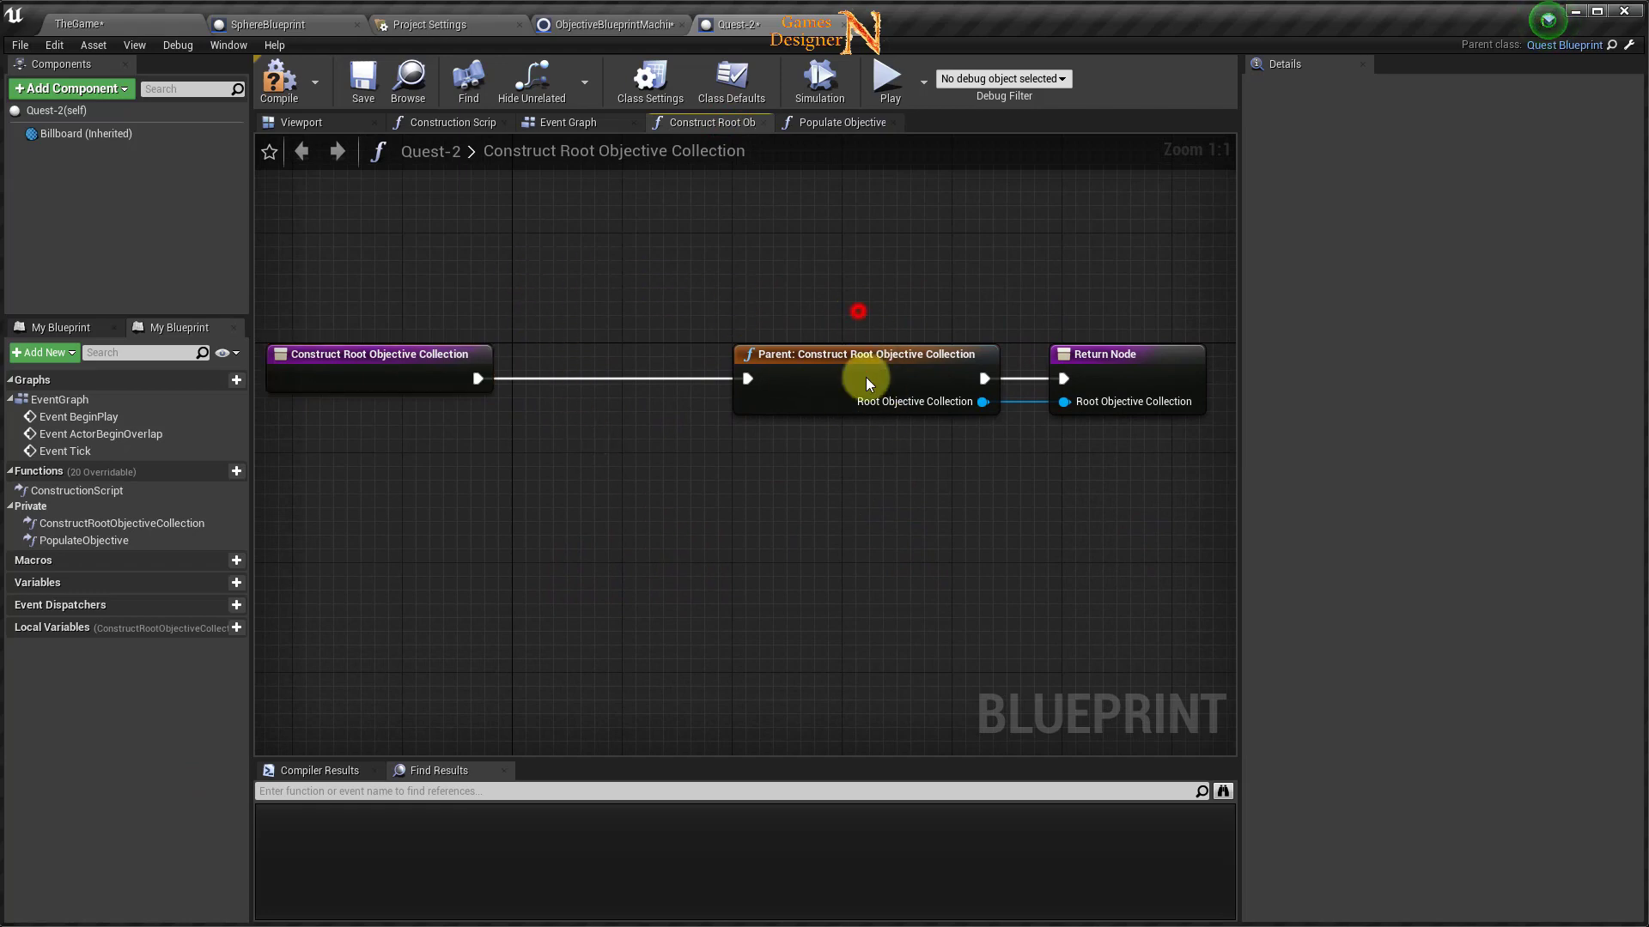
pyautogui.click(865, 373)
pyautogui.press('Delete')
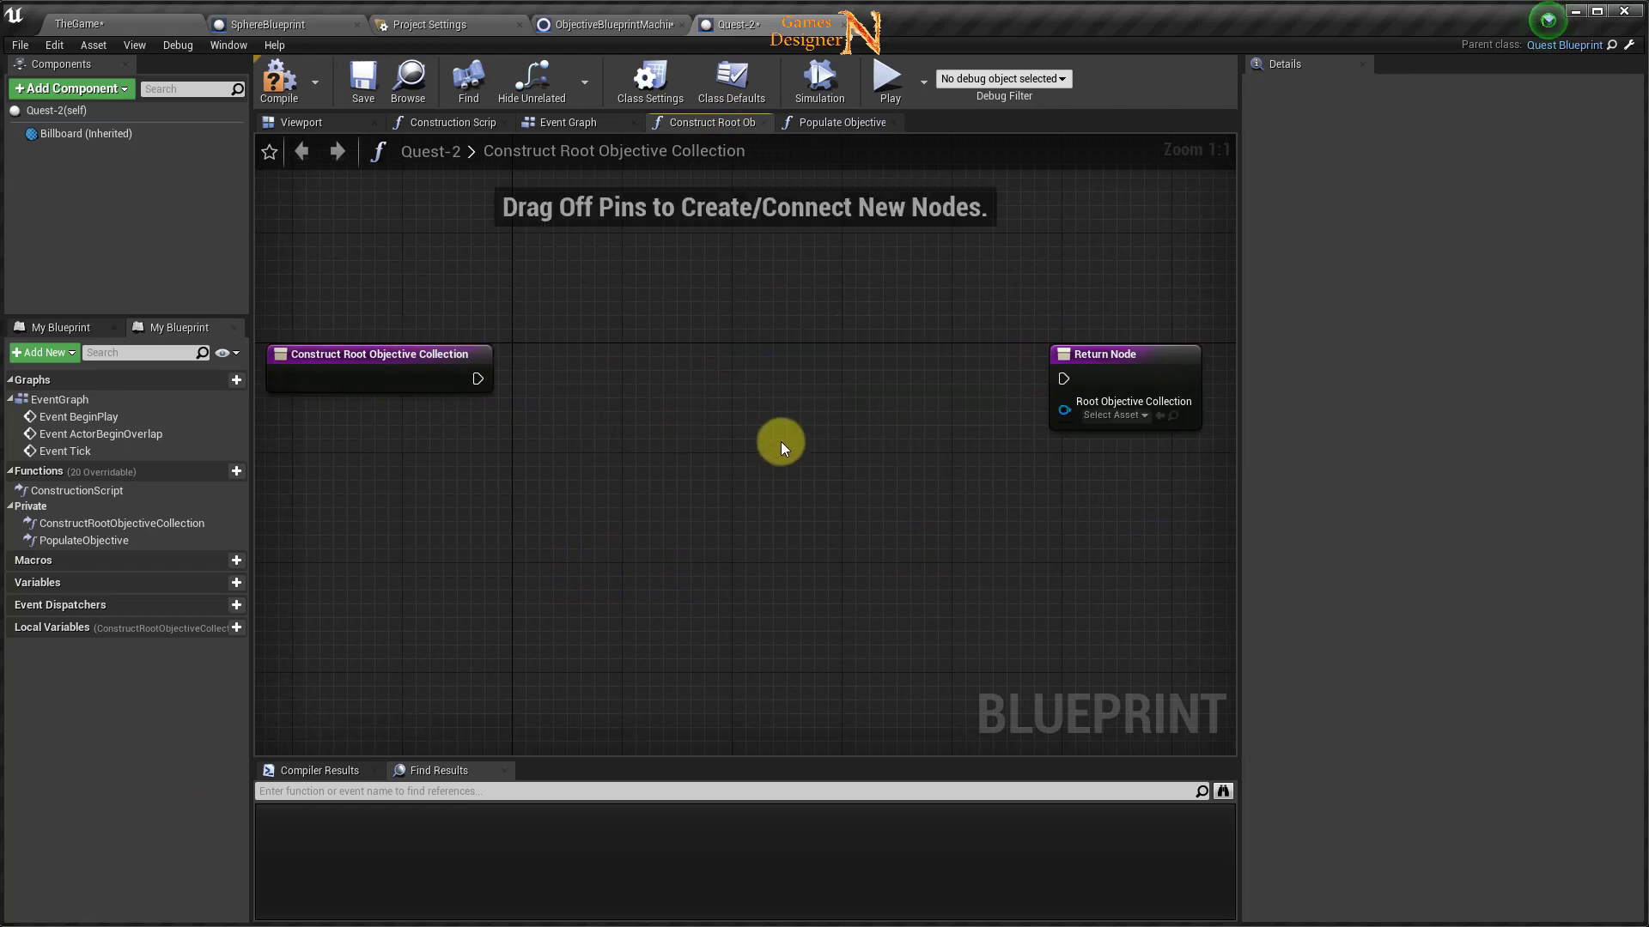
pyautogui.moveTo(477, 378); pyautogui.dragTo(544, 374)
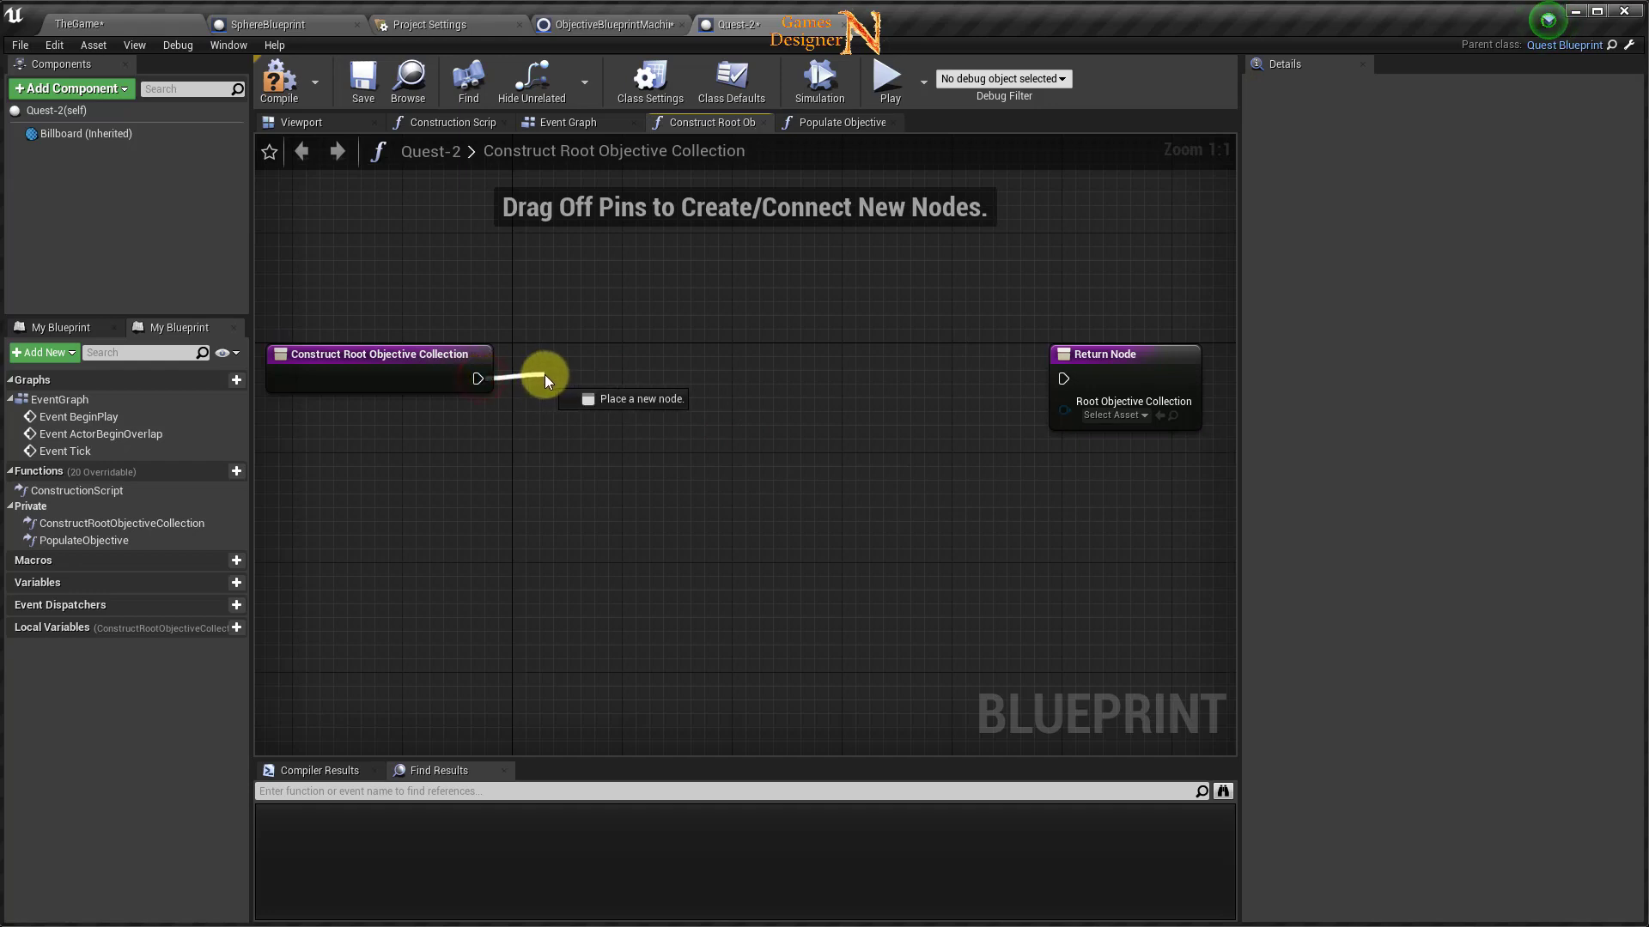
pyautogui.write('cons')
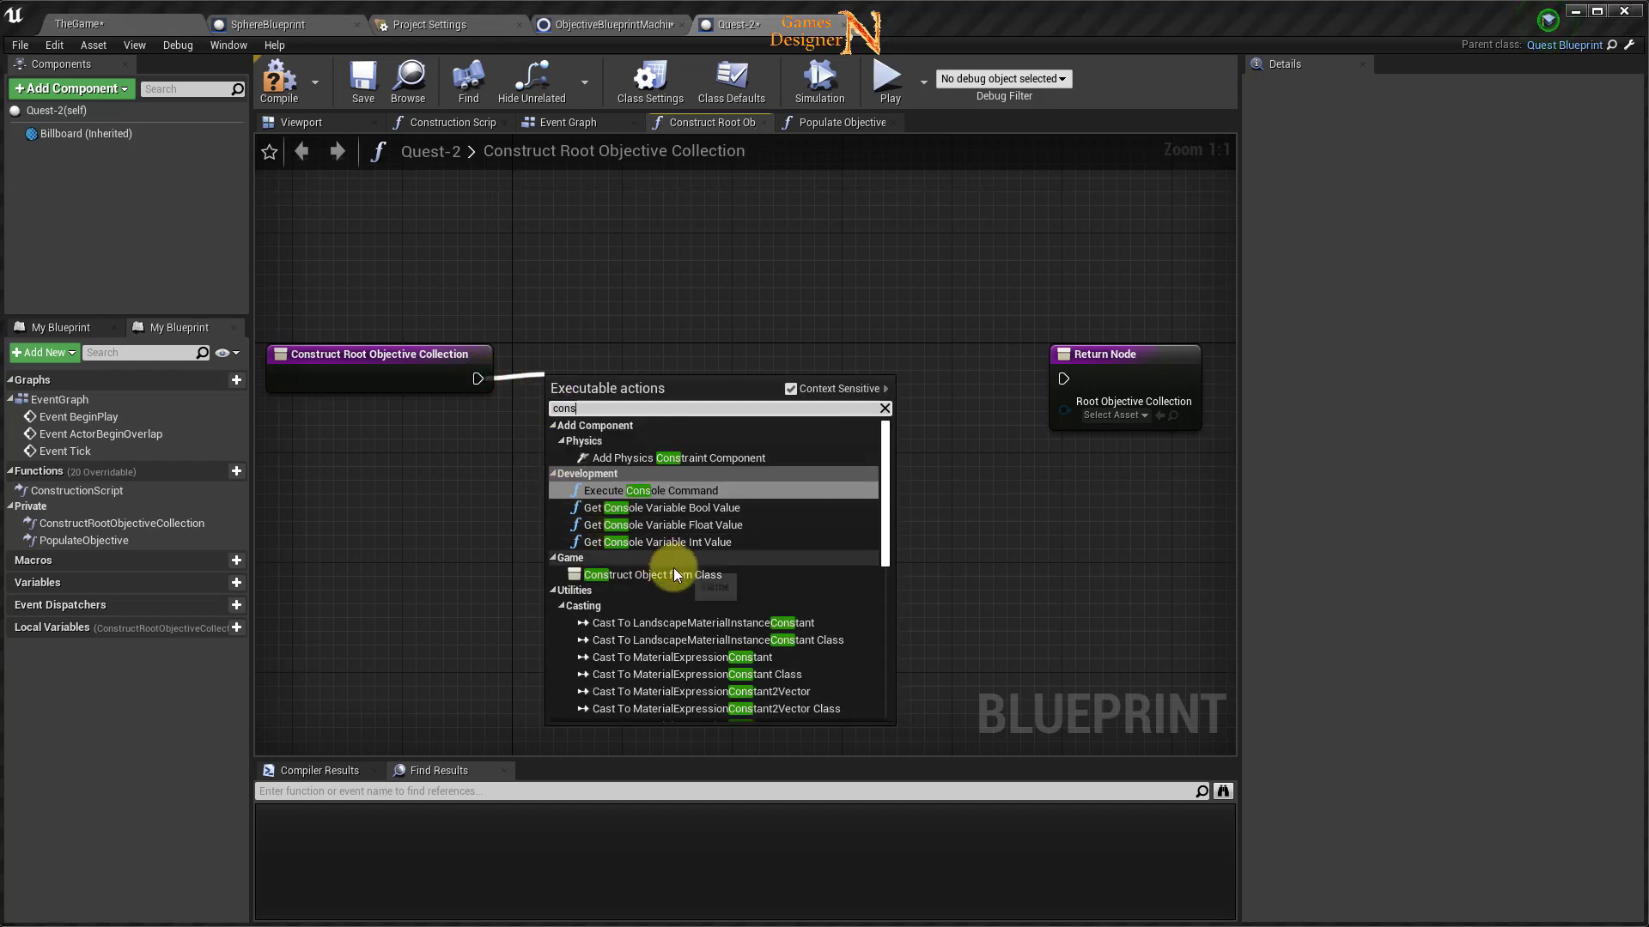
pyautogui.click(677, 576)
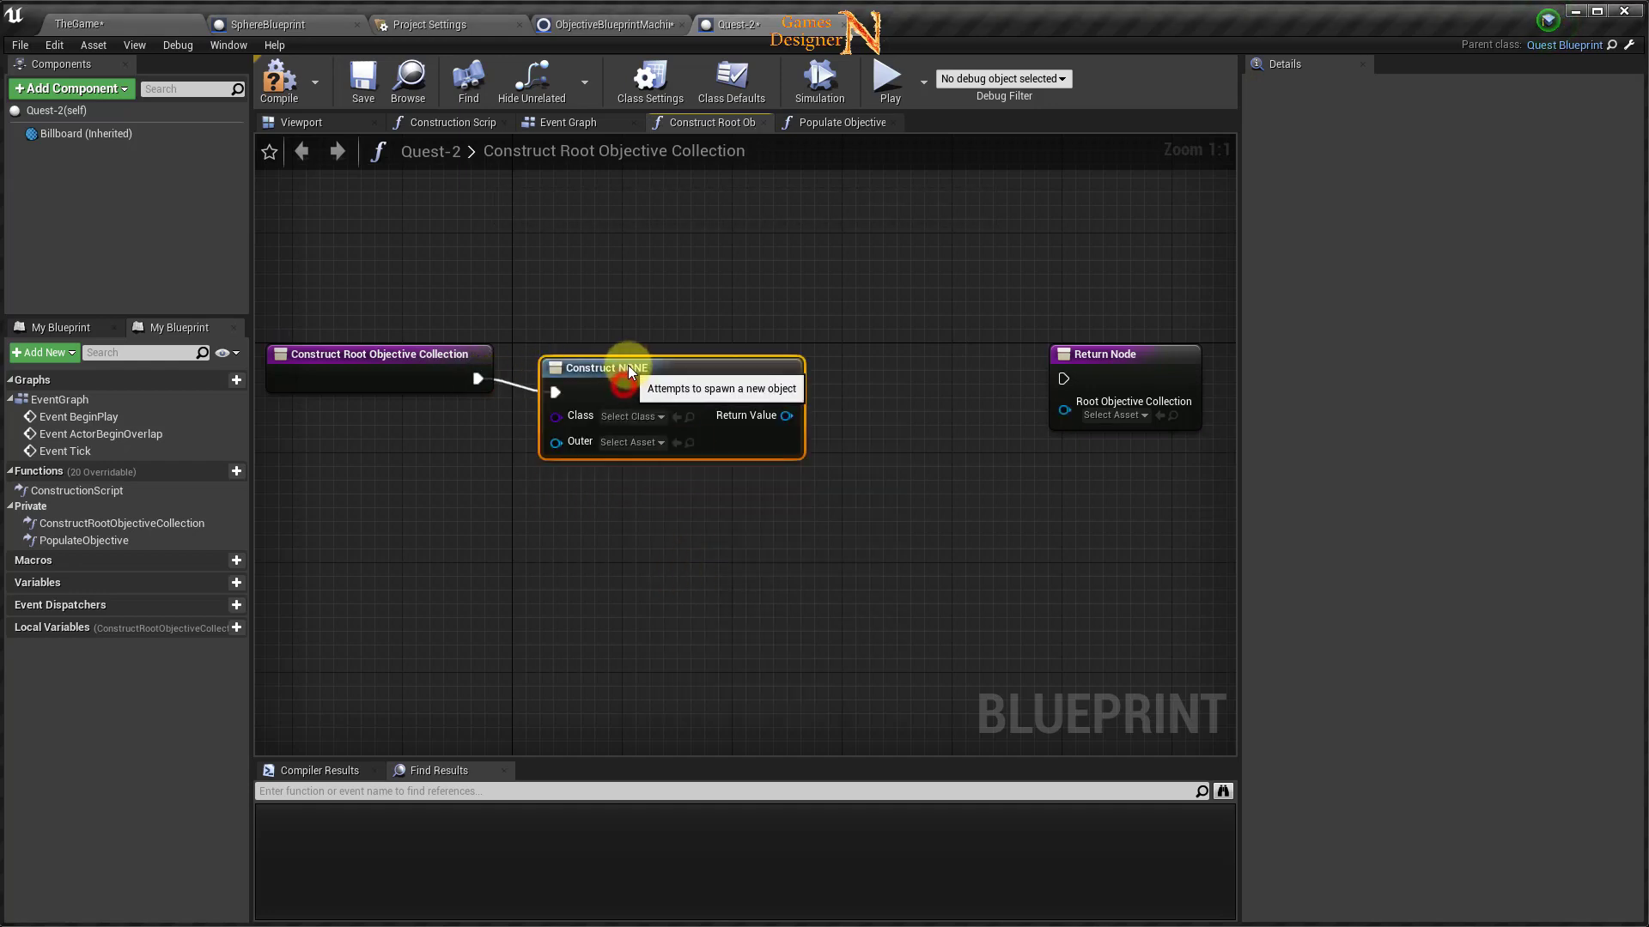
pyautogui.moveTo(774, 379); pyautogui.dragTo(1068, 378)
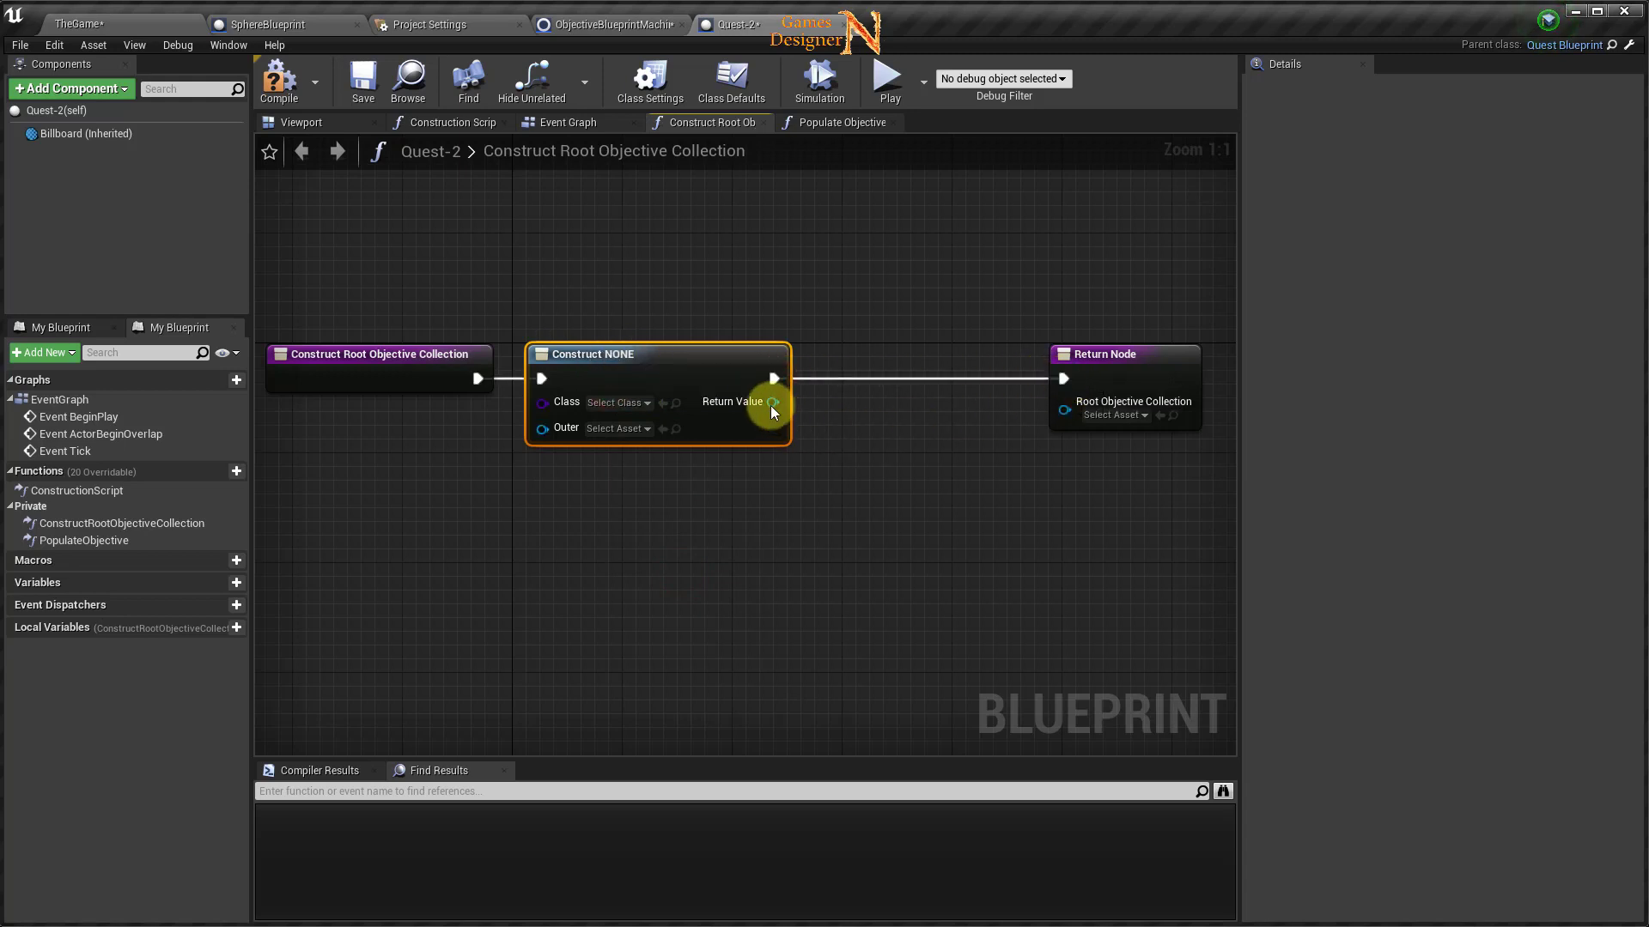
# Construct an Objective Blueprint Collection and return it as Root Objective Collection.
pyautogui.click(617, 403)
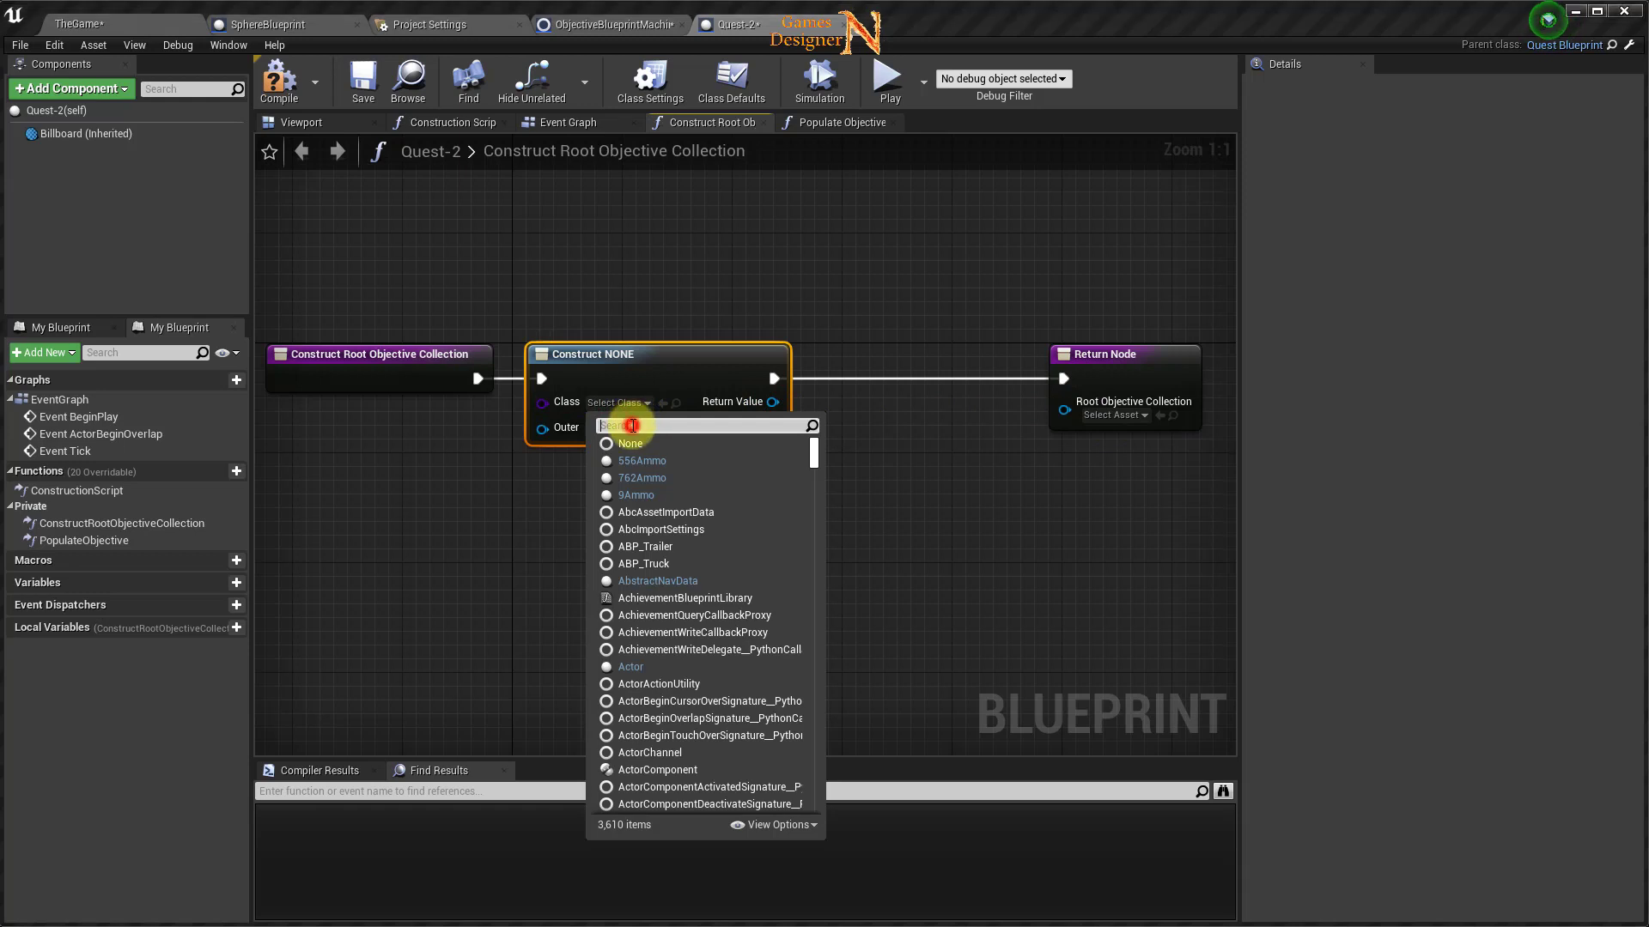
pyautogui.write('objective')
pyautogui.click(702, 479)
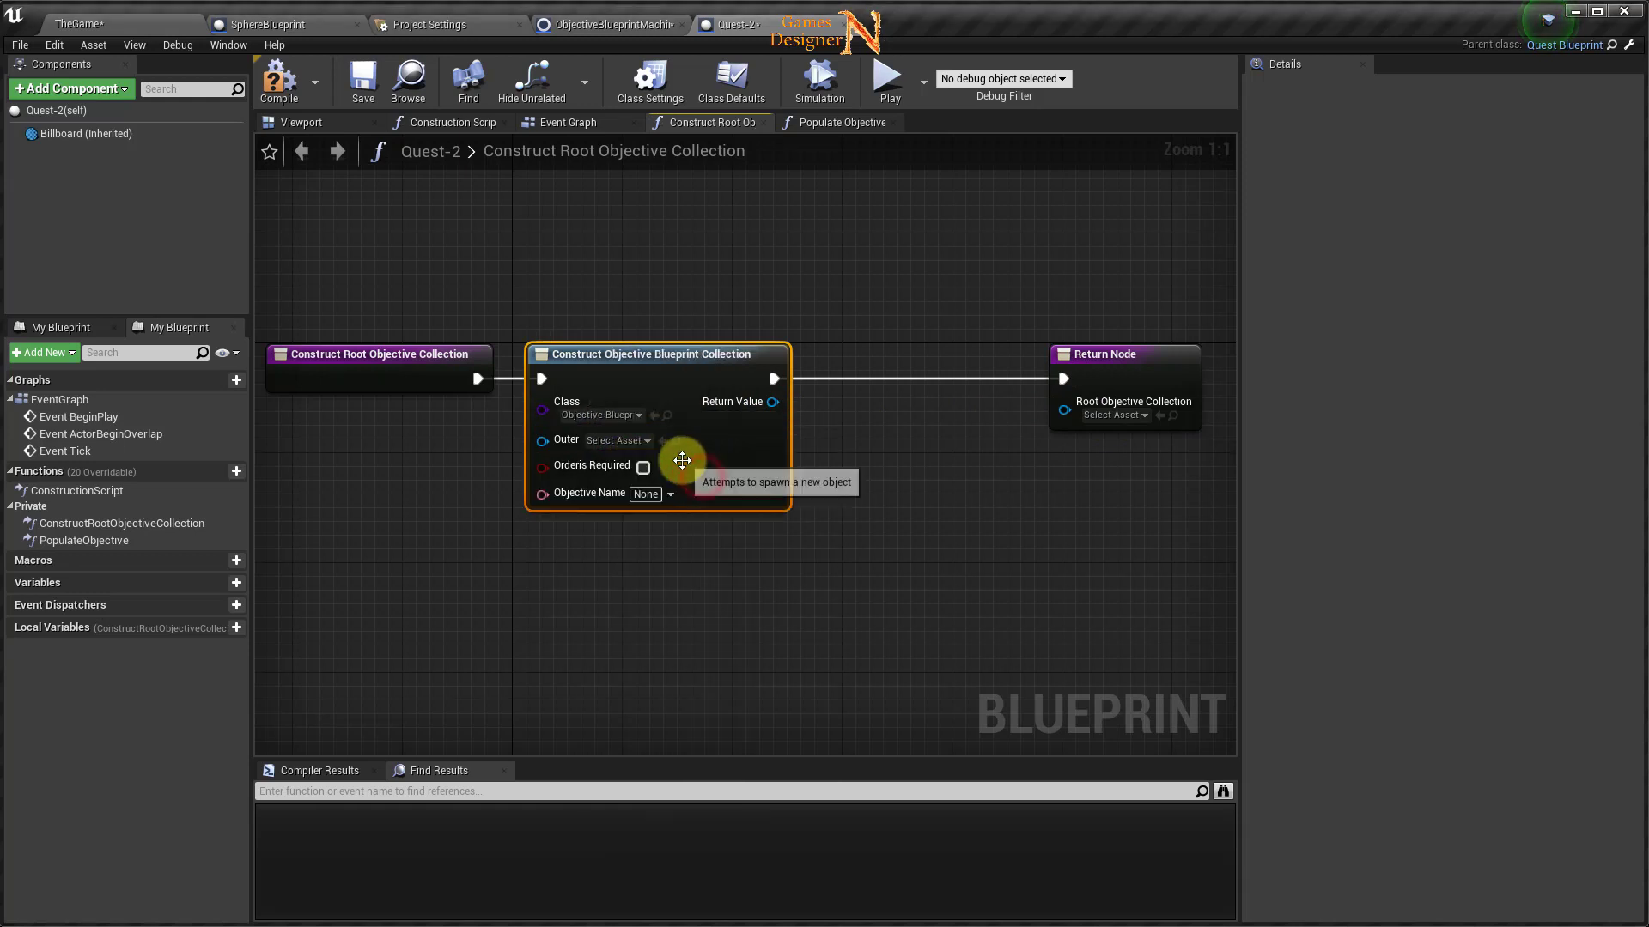
pyautogui.moveTo(775, 402); pyautogui.dragTo(1065, 402)
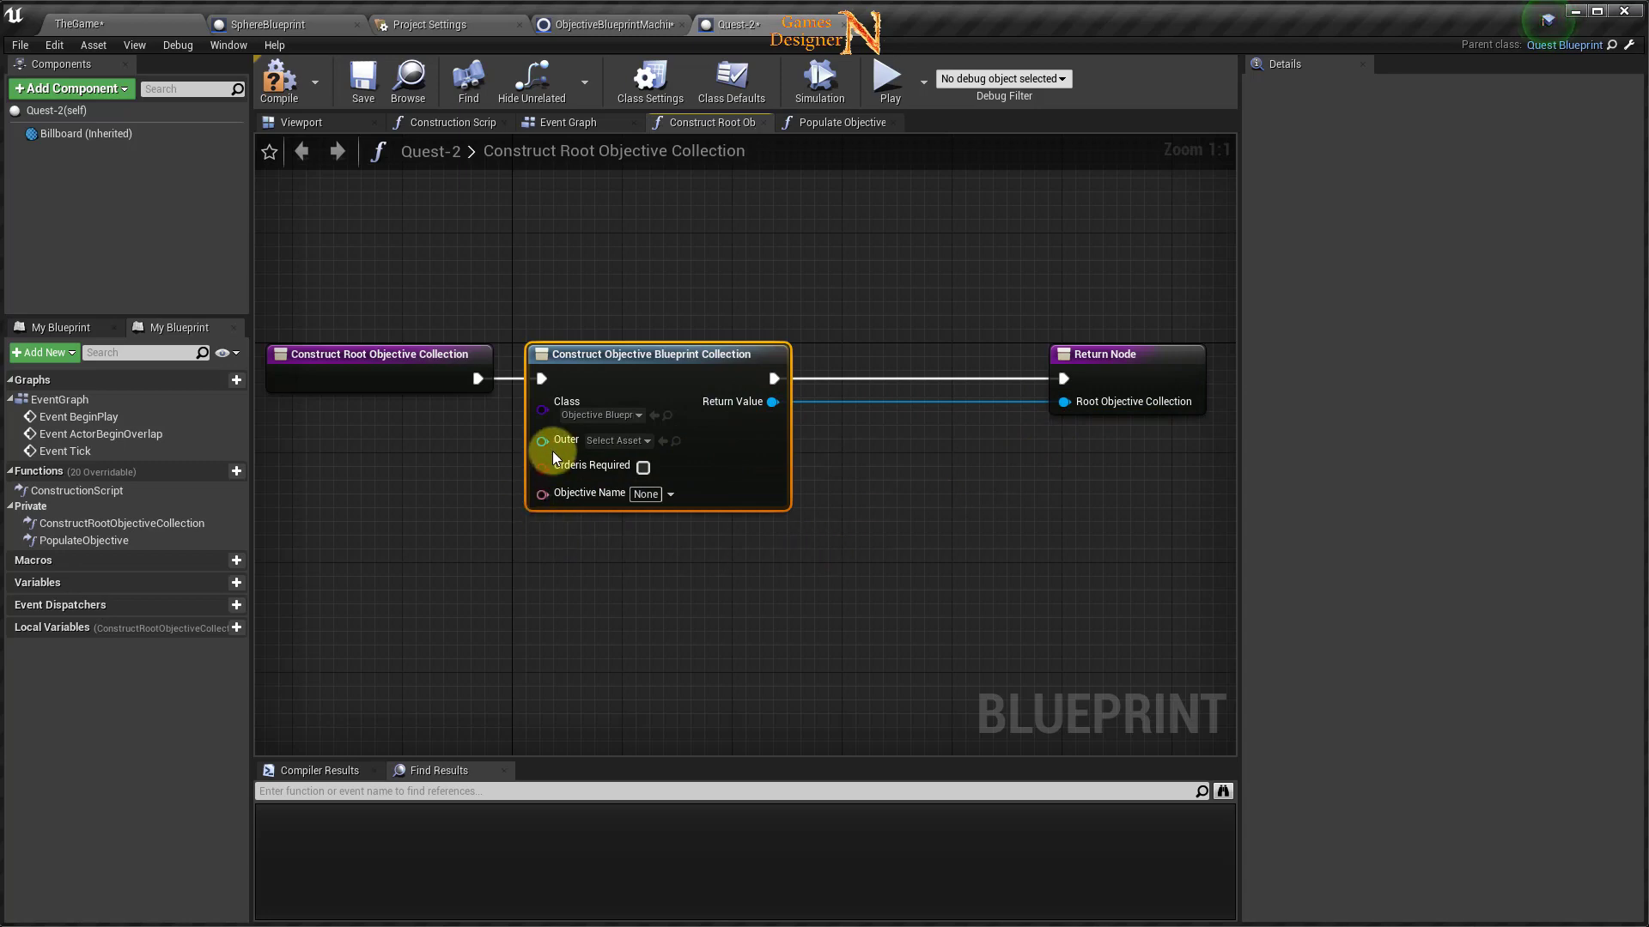
# Feed a Self reference into Outer and name the objective 'Light Machine On'.
pyautogui.moveTo(542, 440); pyautogui.dragTo(467, 473)
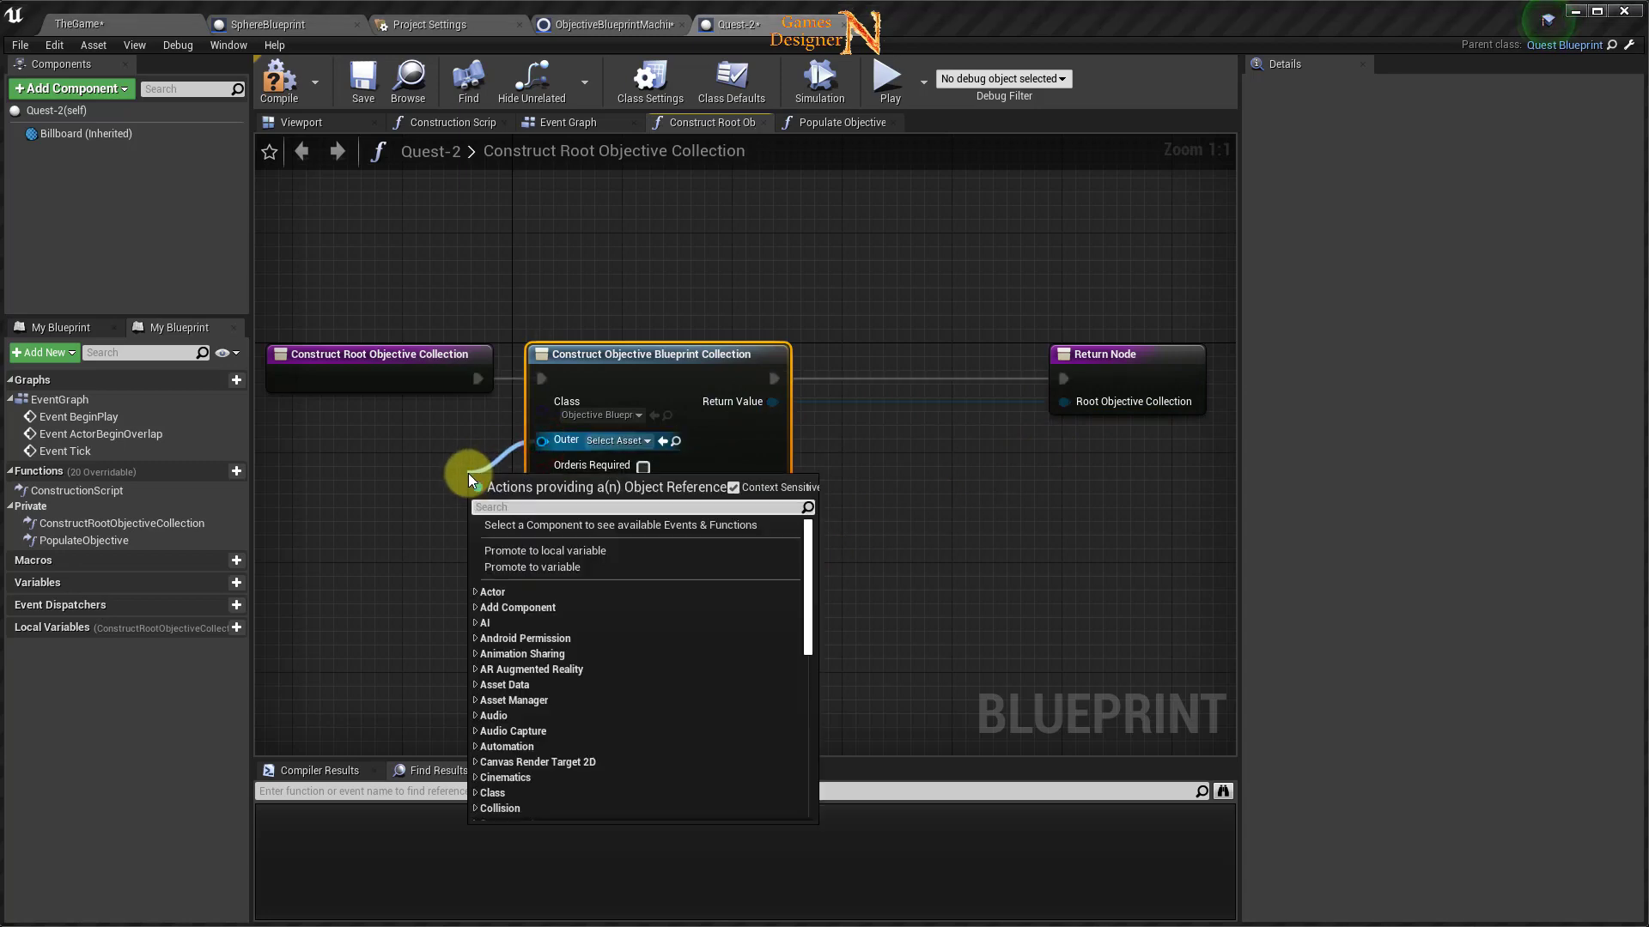
pyautogui.write('self')
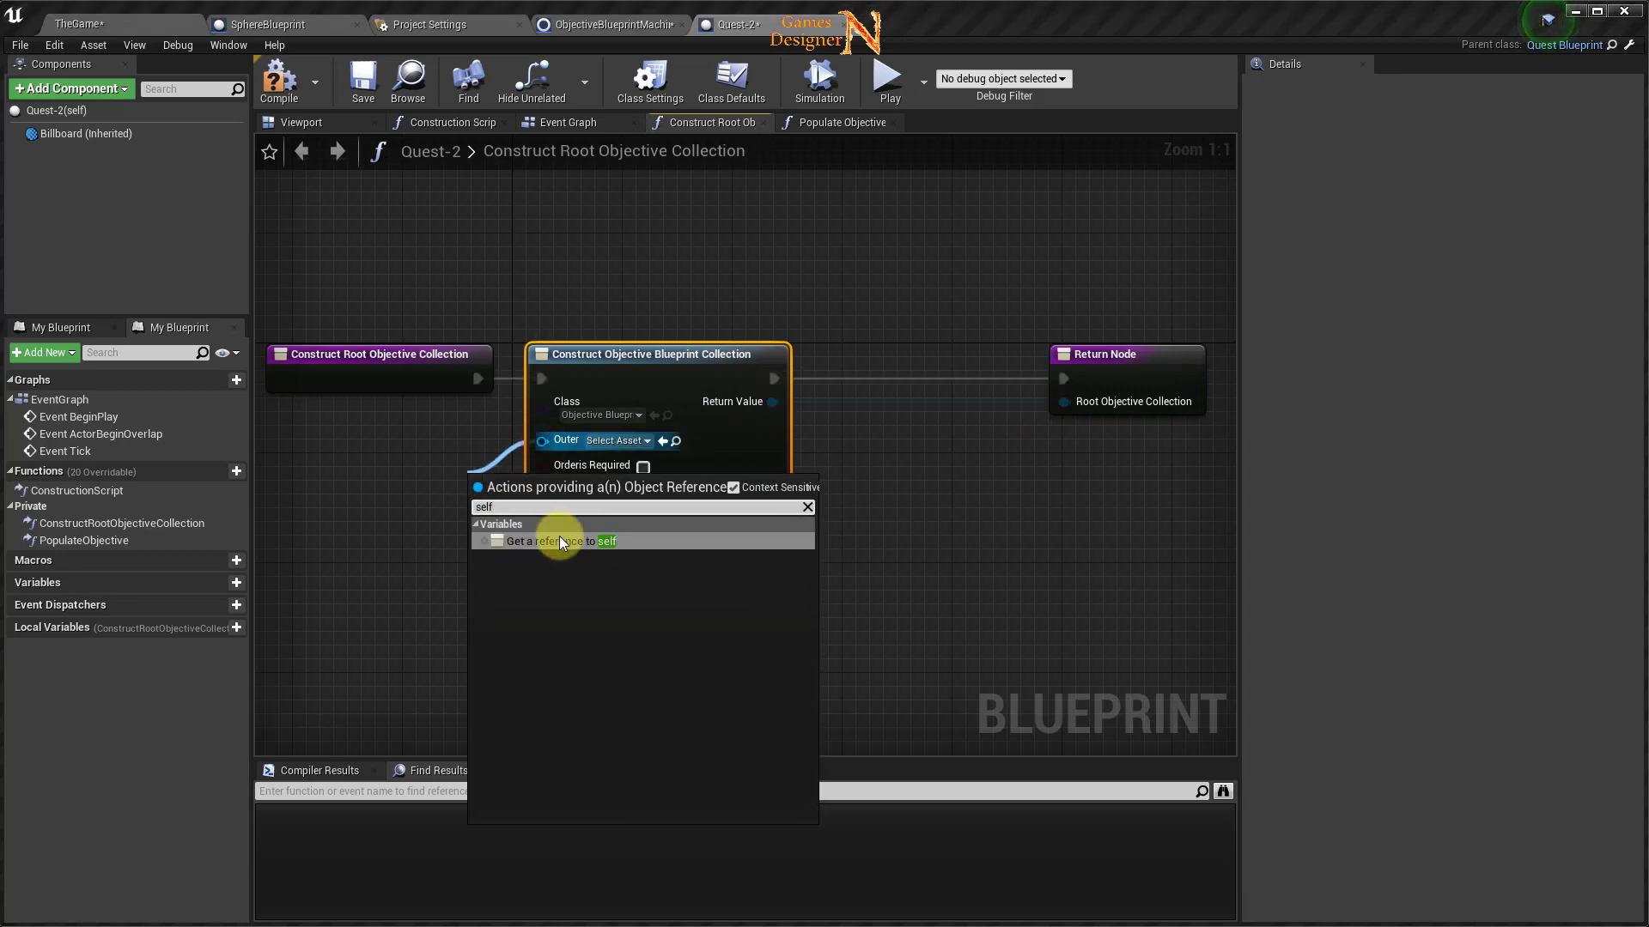
pyautogui.click(559, 539)
pyautogui.moveTo(460, 487); pyautogui.dragTo(421, 486)
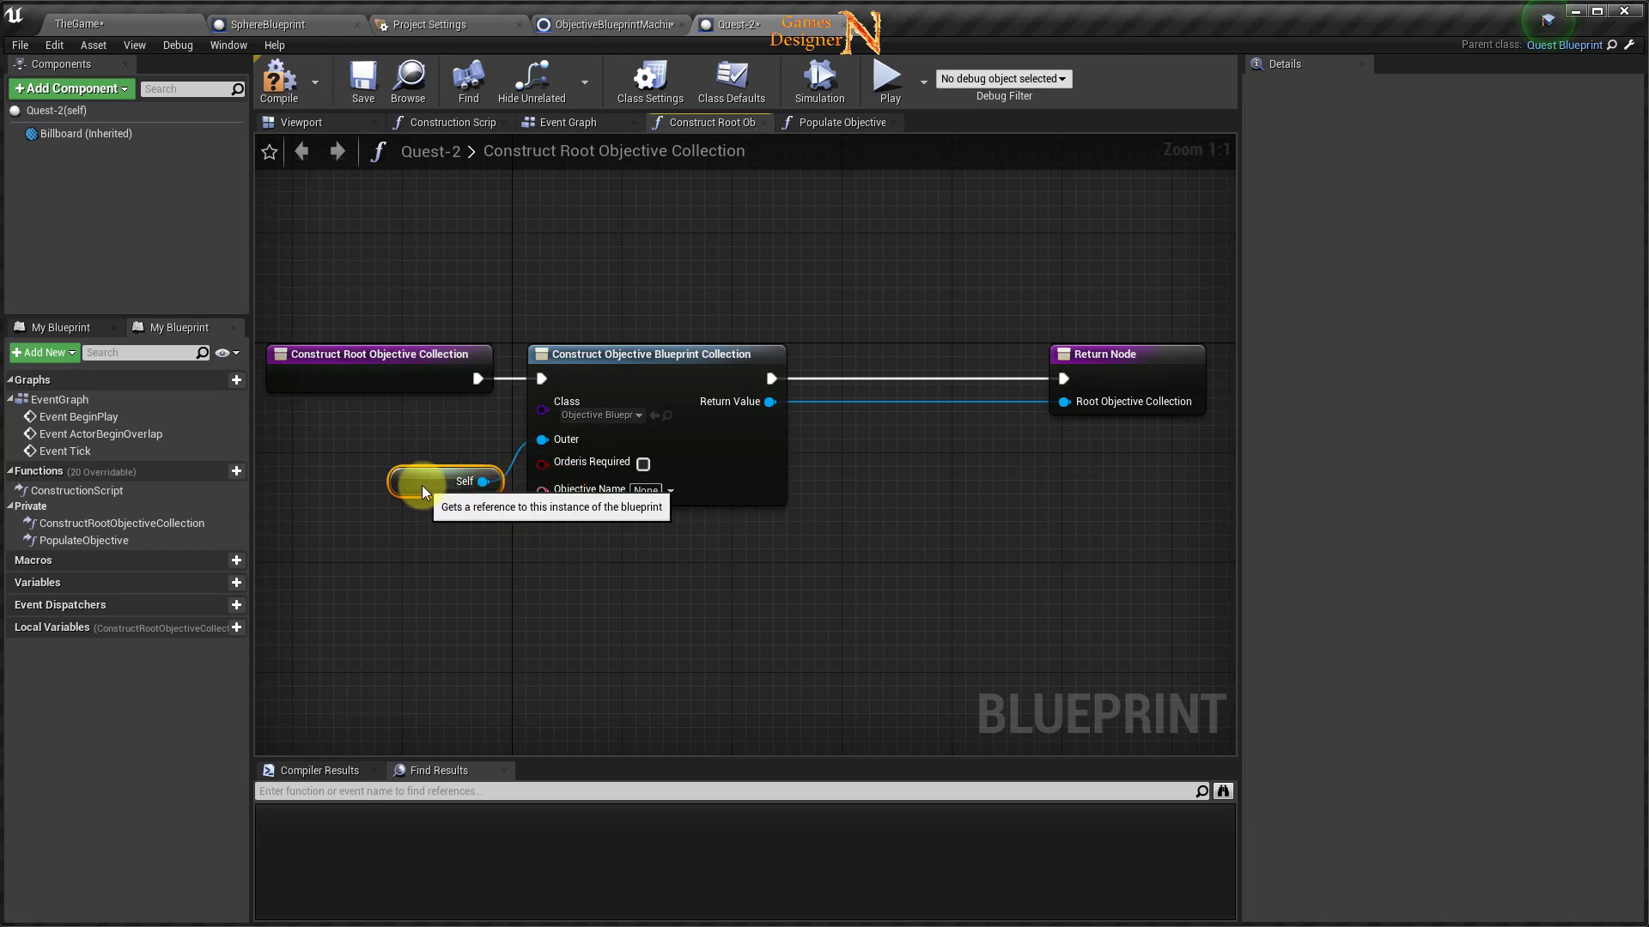
pyautogui.moveTo(496, 581); pyautogui.dragTo(588, 557, button='right')
pyautogui.click(736, 468)
pyautogui.click(771, 515)
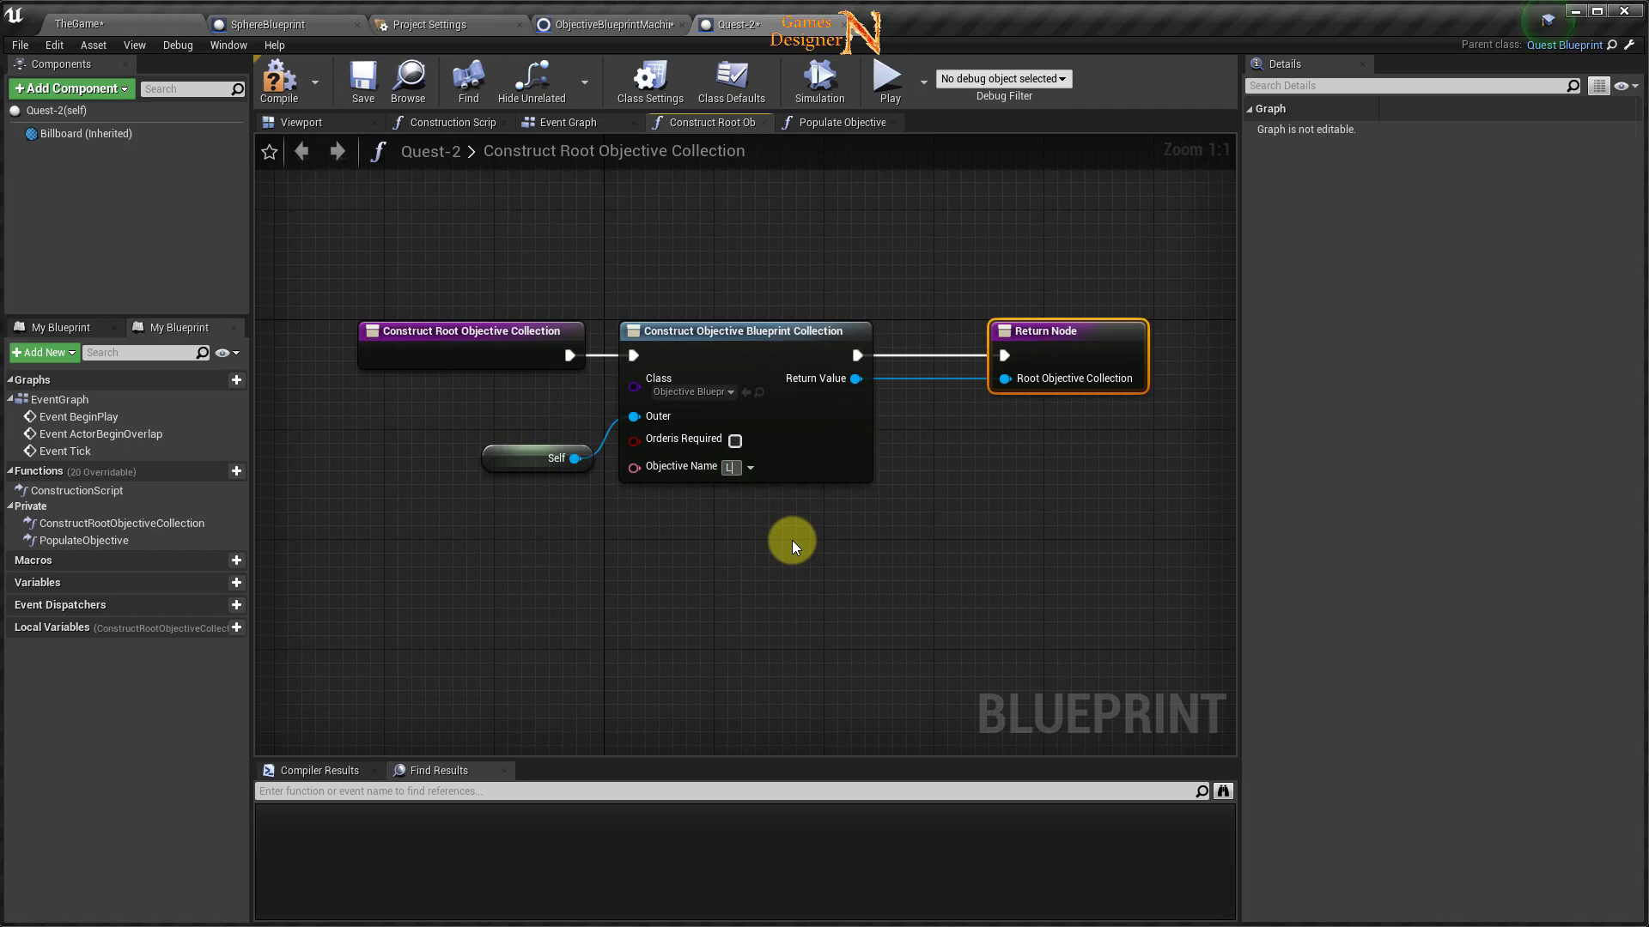
pyautogui.write('Light Ma')
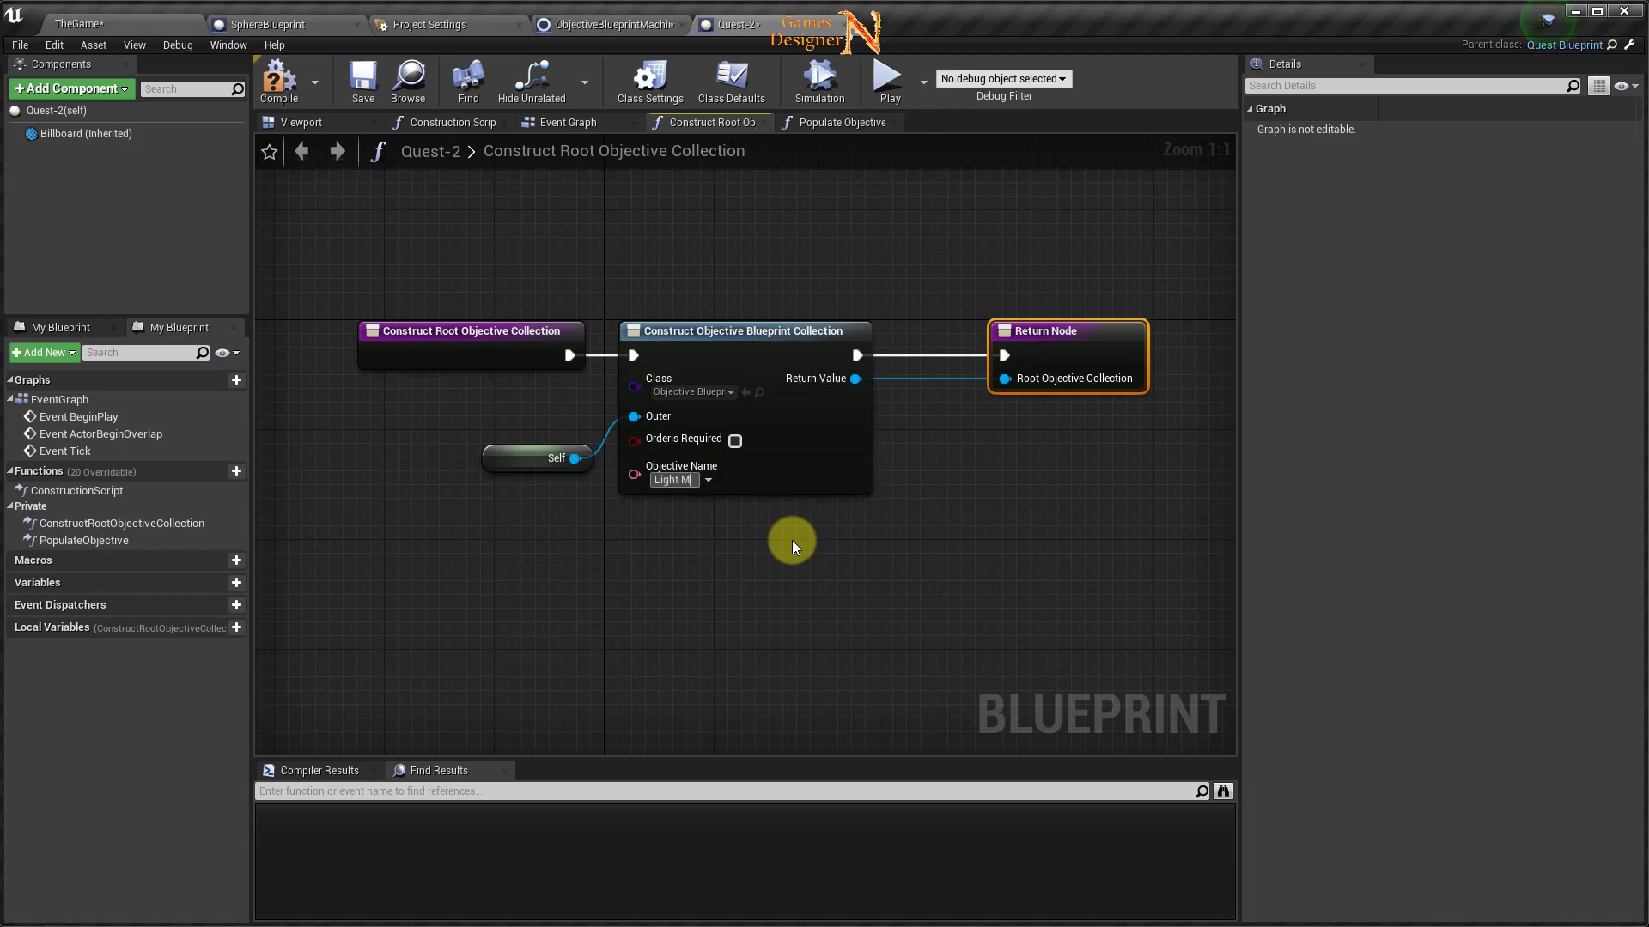
pyautogui.write('chine')
pyautogui.write(' On')
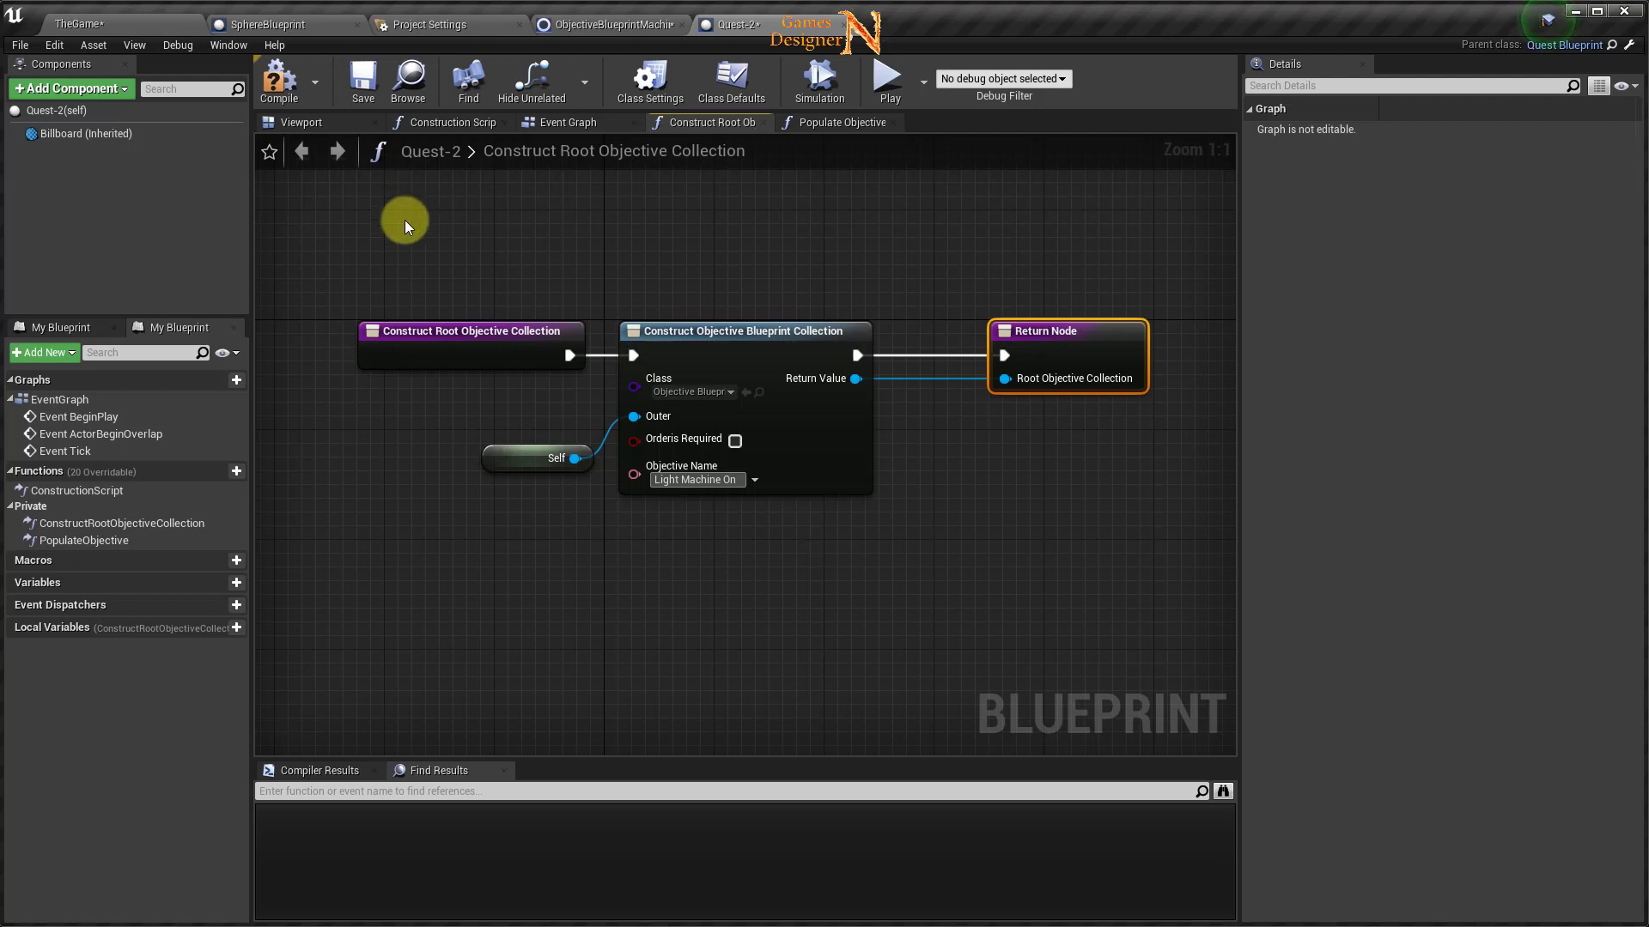
# Delete the parent call from the Populate Objective function graph.
pyautogui.doubleClick(87, 541)
pyautogui.moveTo(885, 404); pyautogui.dragTo(1027, 615)
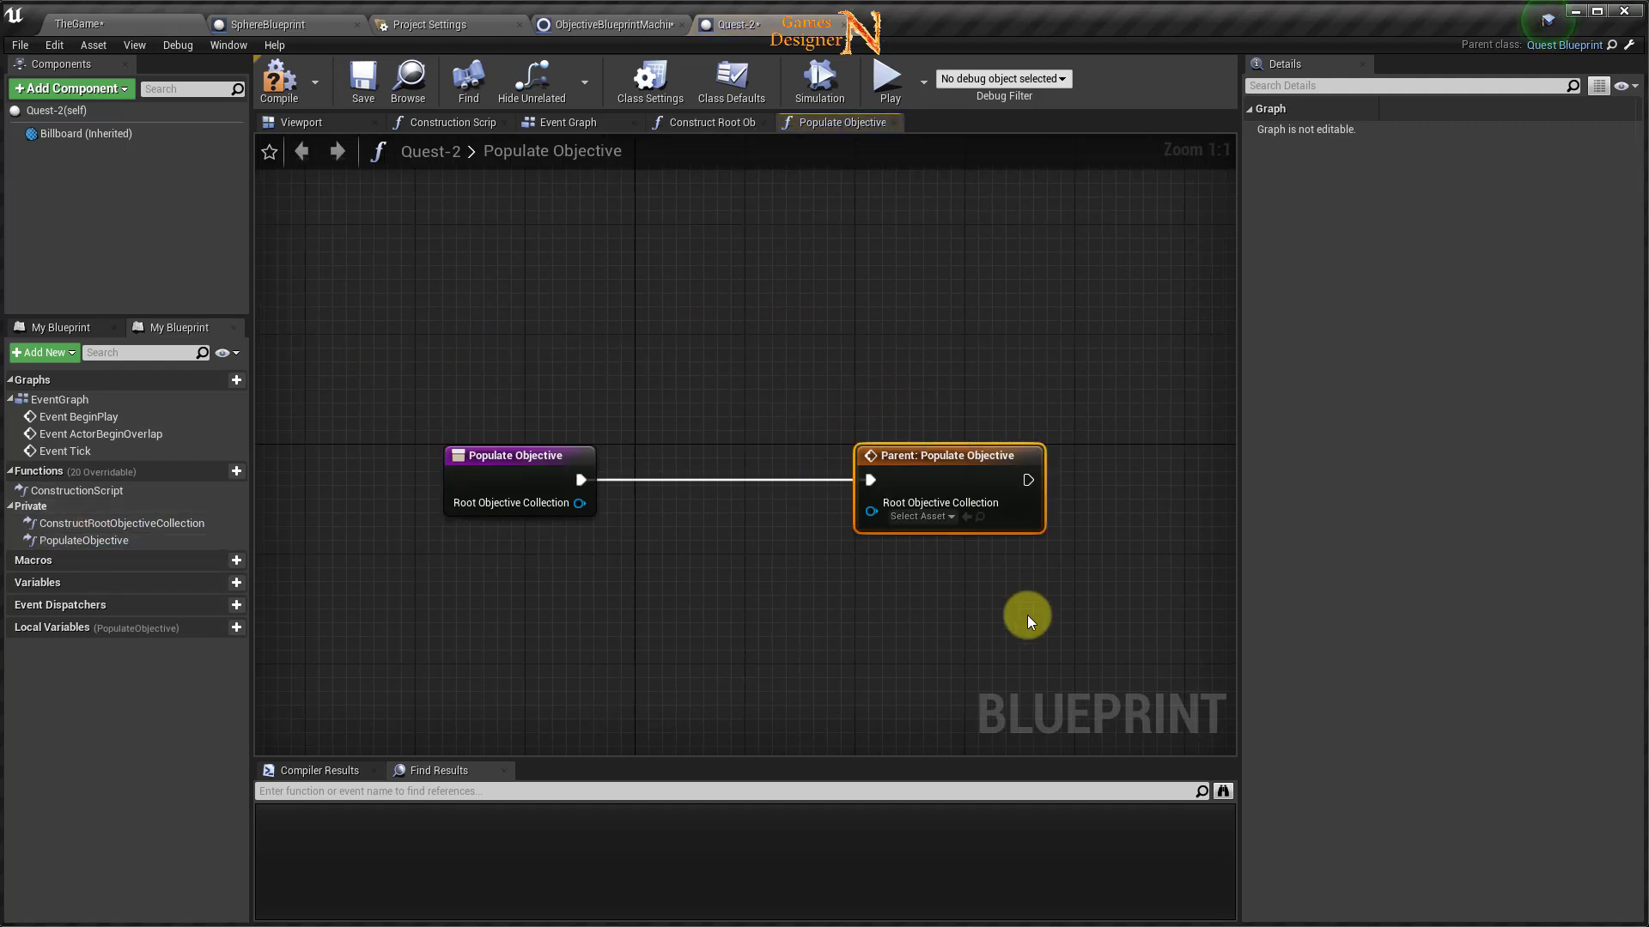
pyautogui.press('Delete')
pyautogui.moveTo(515, 455); pyautogui.dragTo(409, 374)
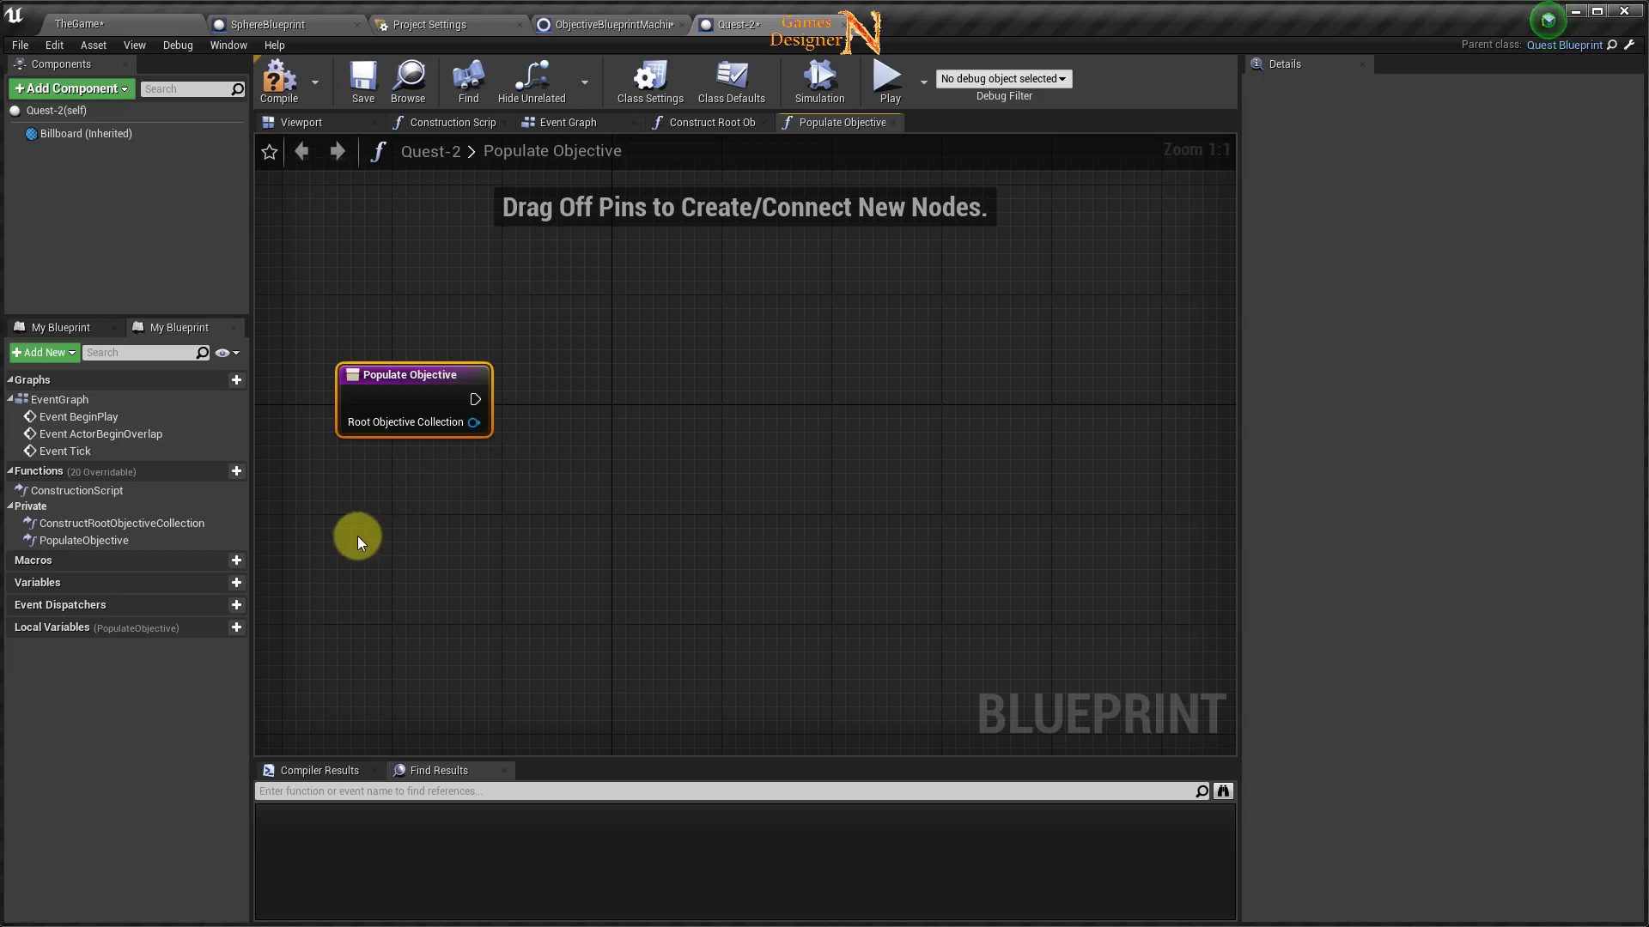
# Add a Machine variable as an array of Sphere Blueprint object references.
pyautogui.click(208, 583)
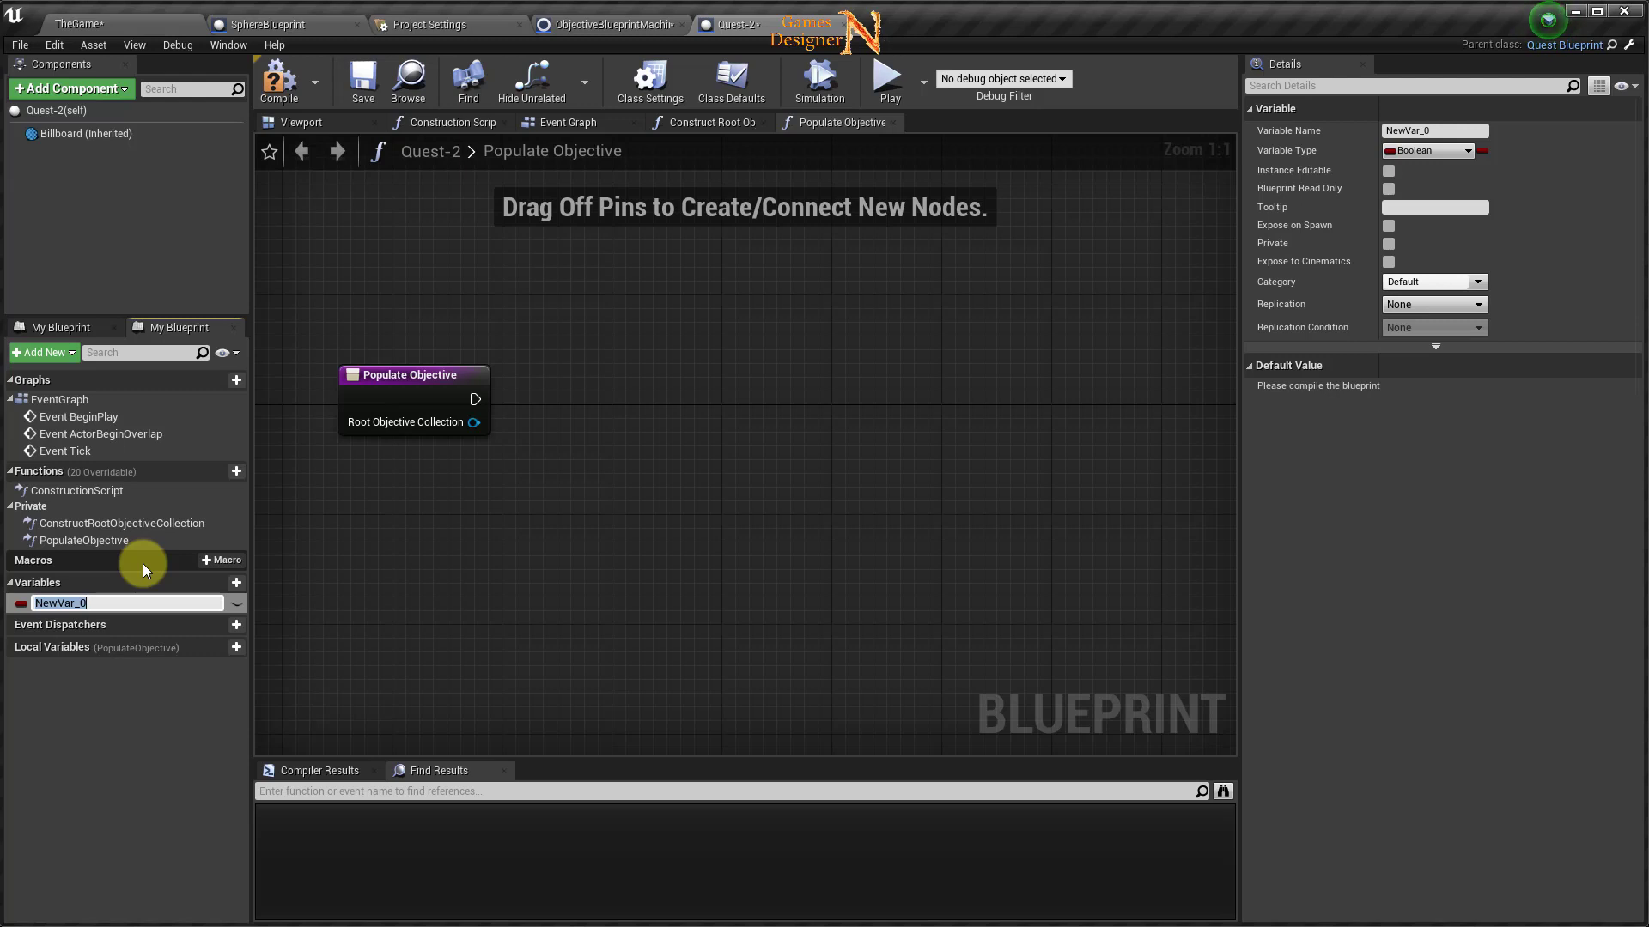
pyautogui.write('am')
pyautogui.press('BackSpace')
pyautogui.press('BackSpace')
pyautogui.write('Mach')
pyautogui.write('ine')
pyautogui.press('Return')
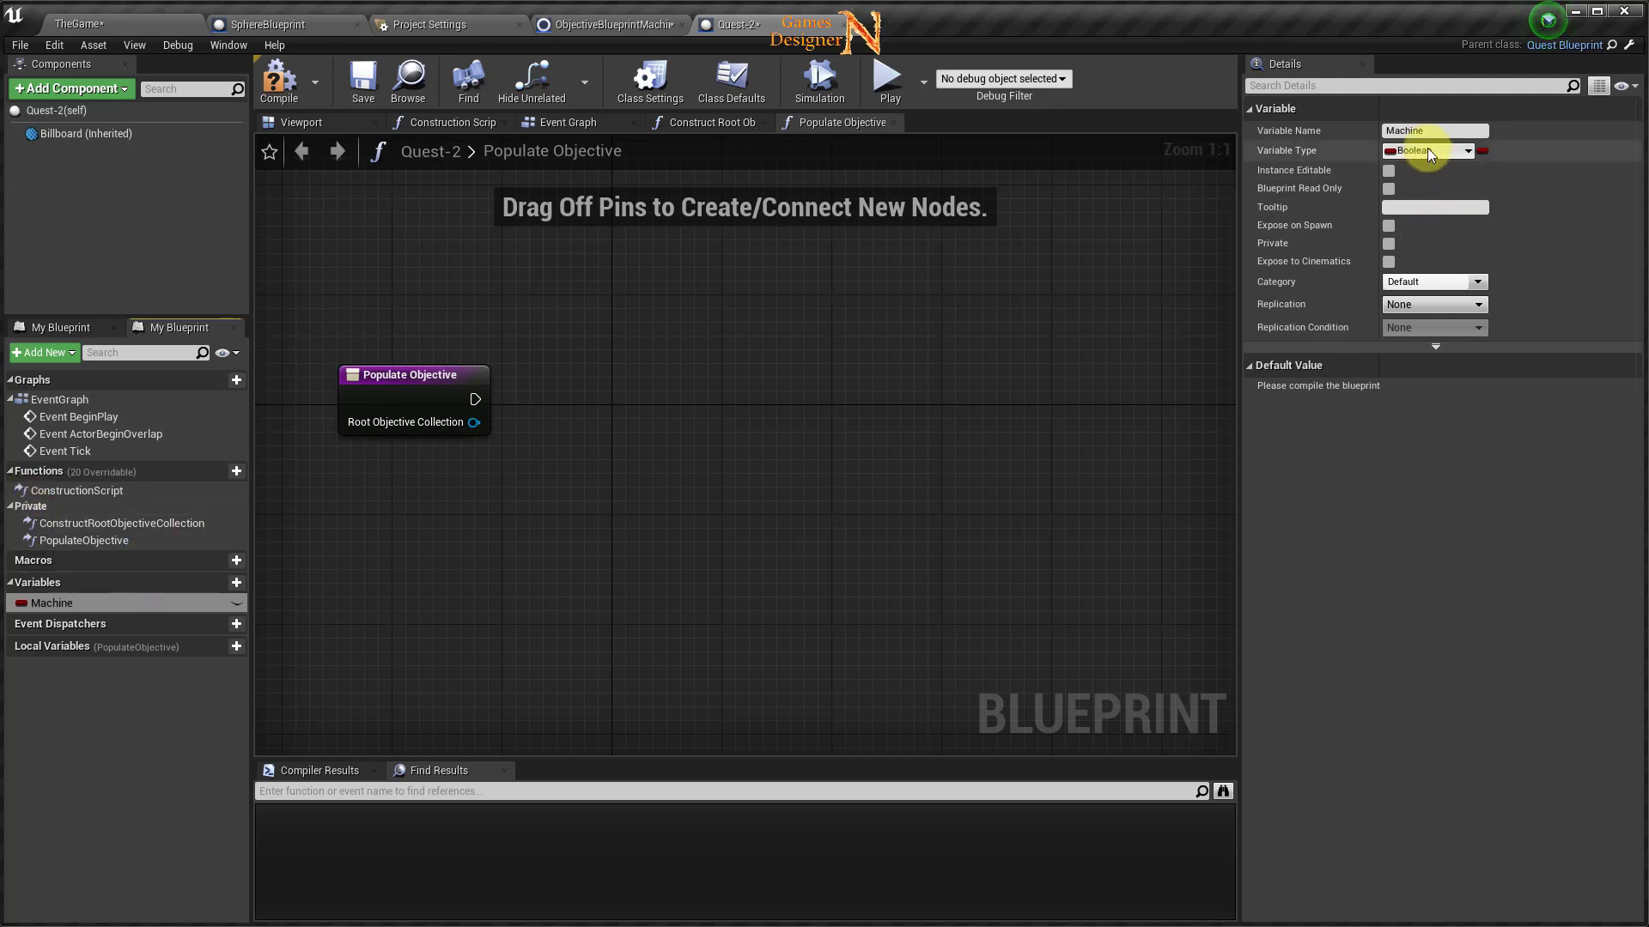
pyautogui.click(1428, 151)
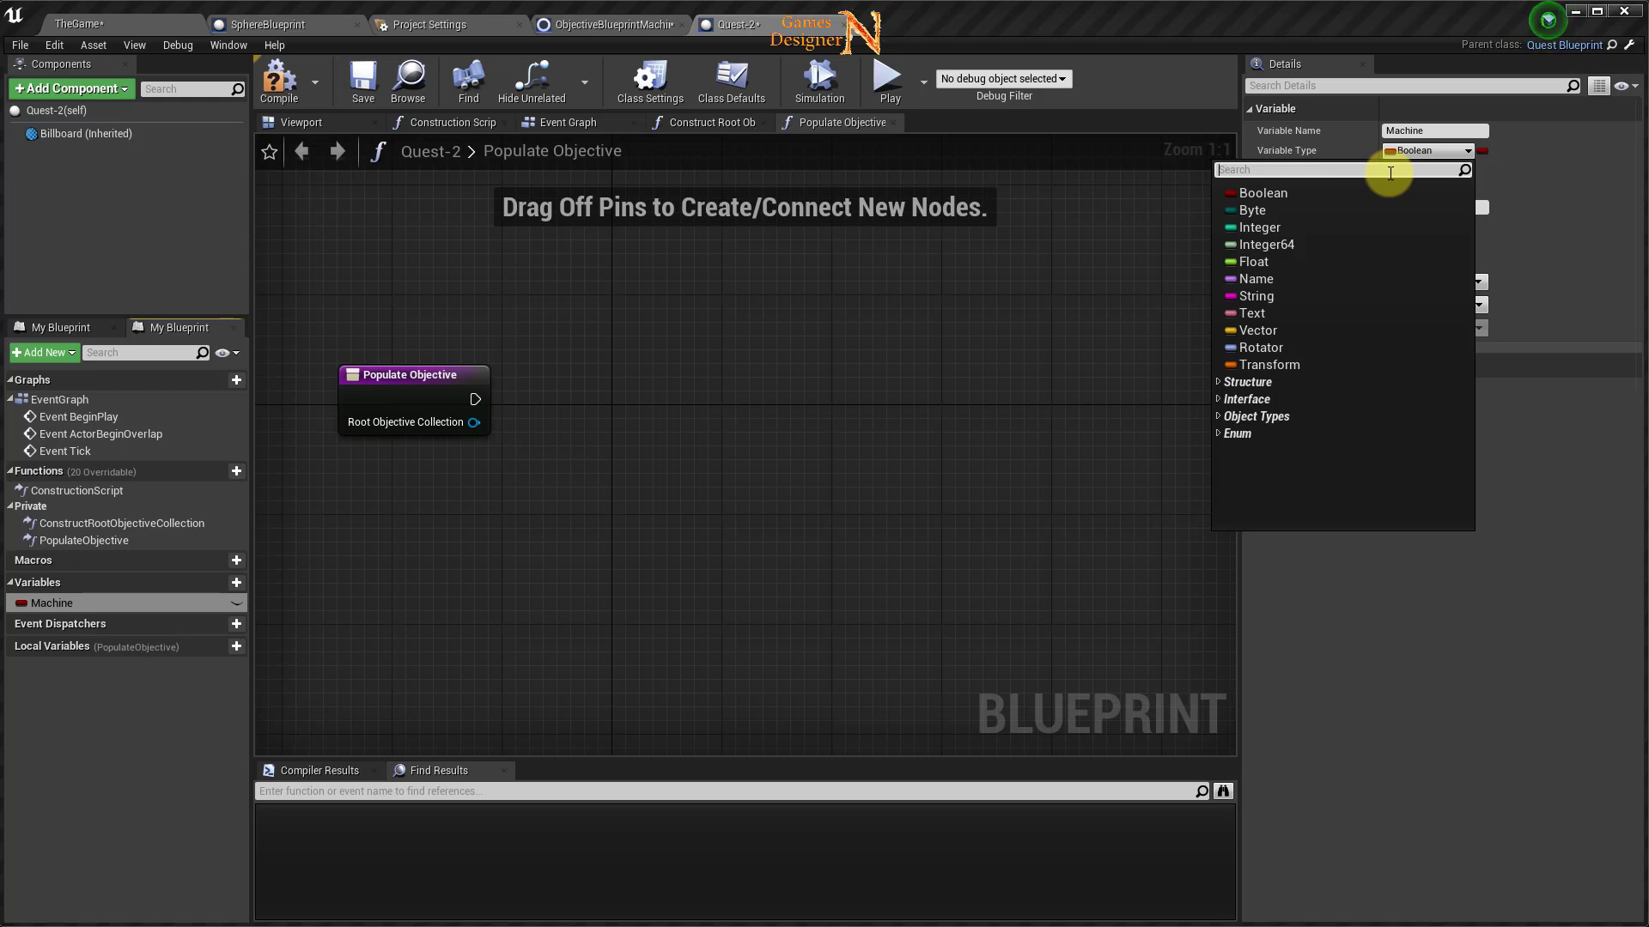
pyautogui.write('sphere')
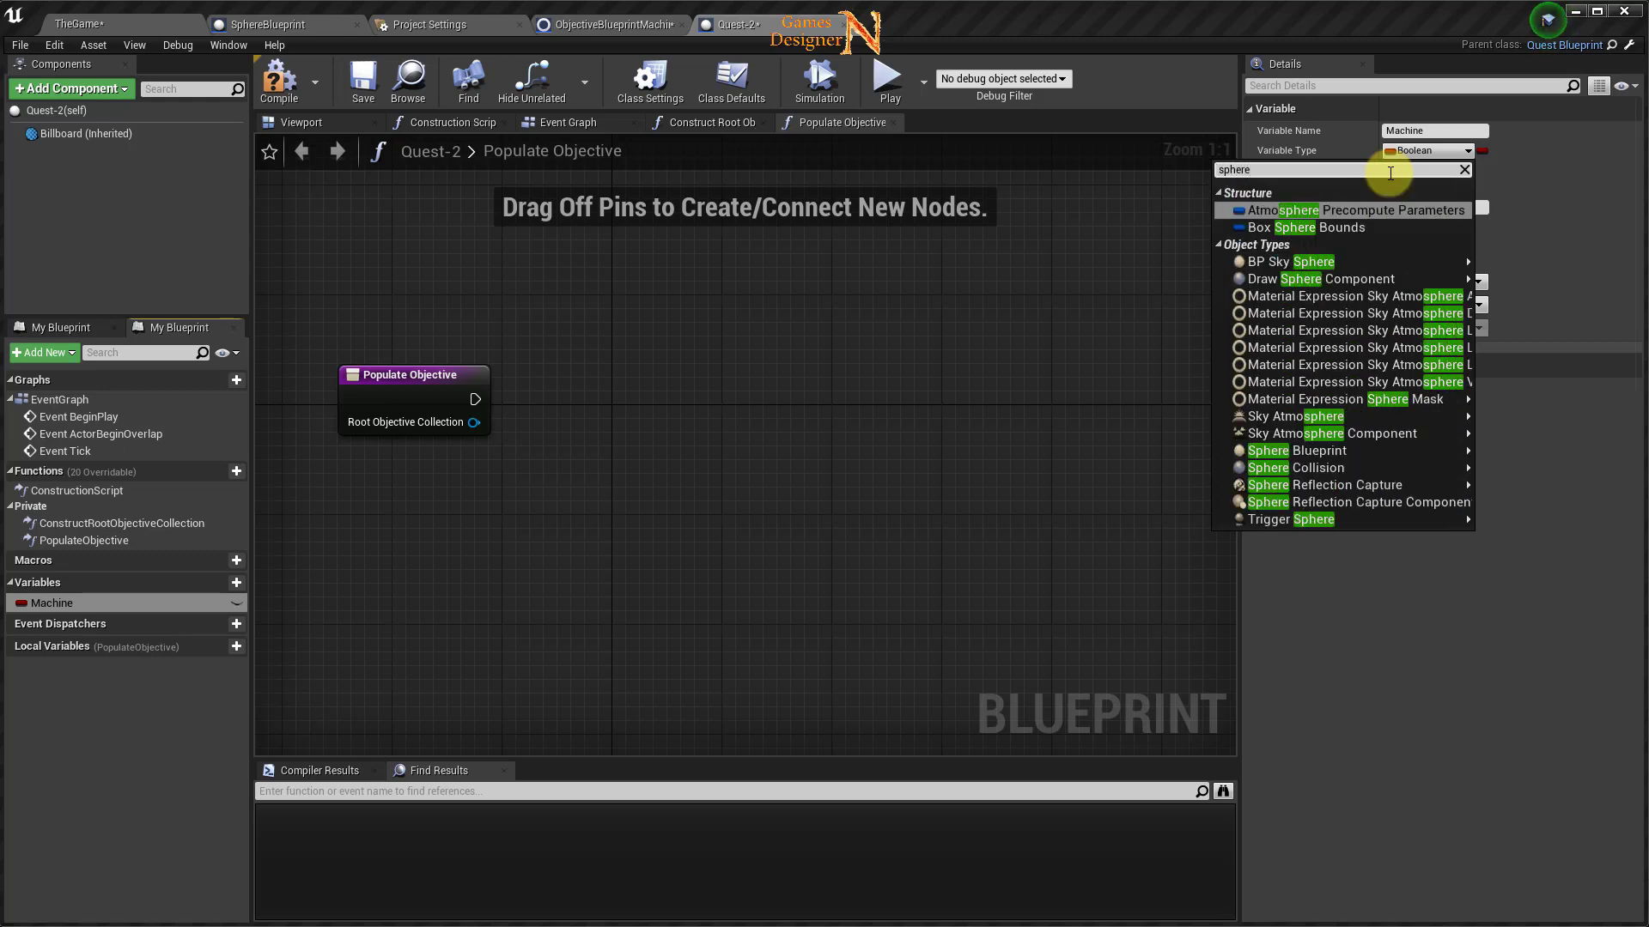
pyautogui.moveTo(1301, 452)
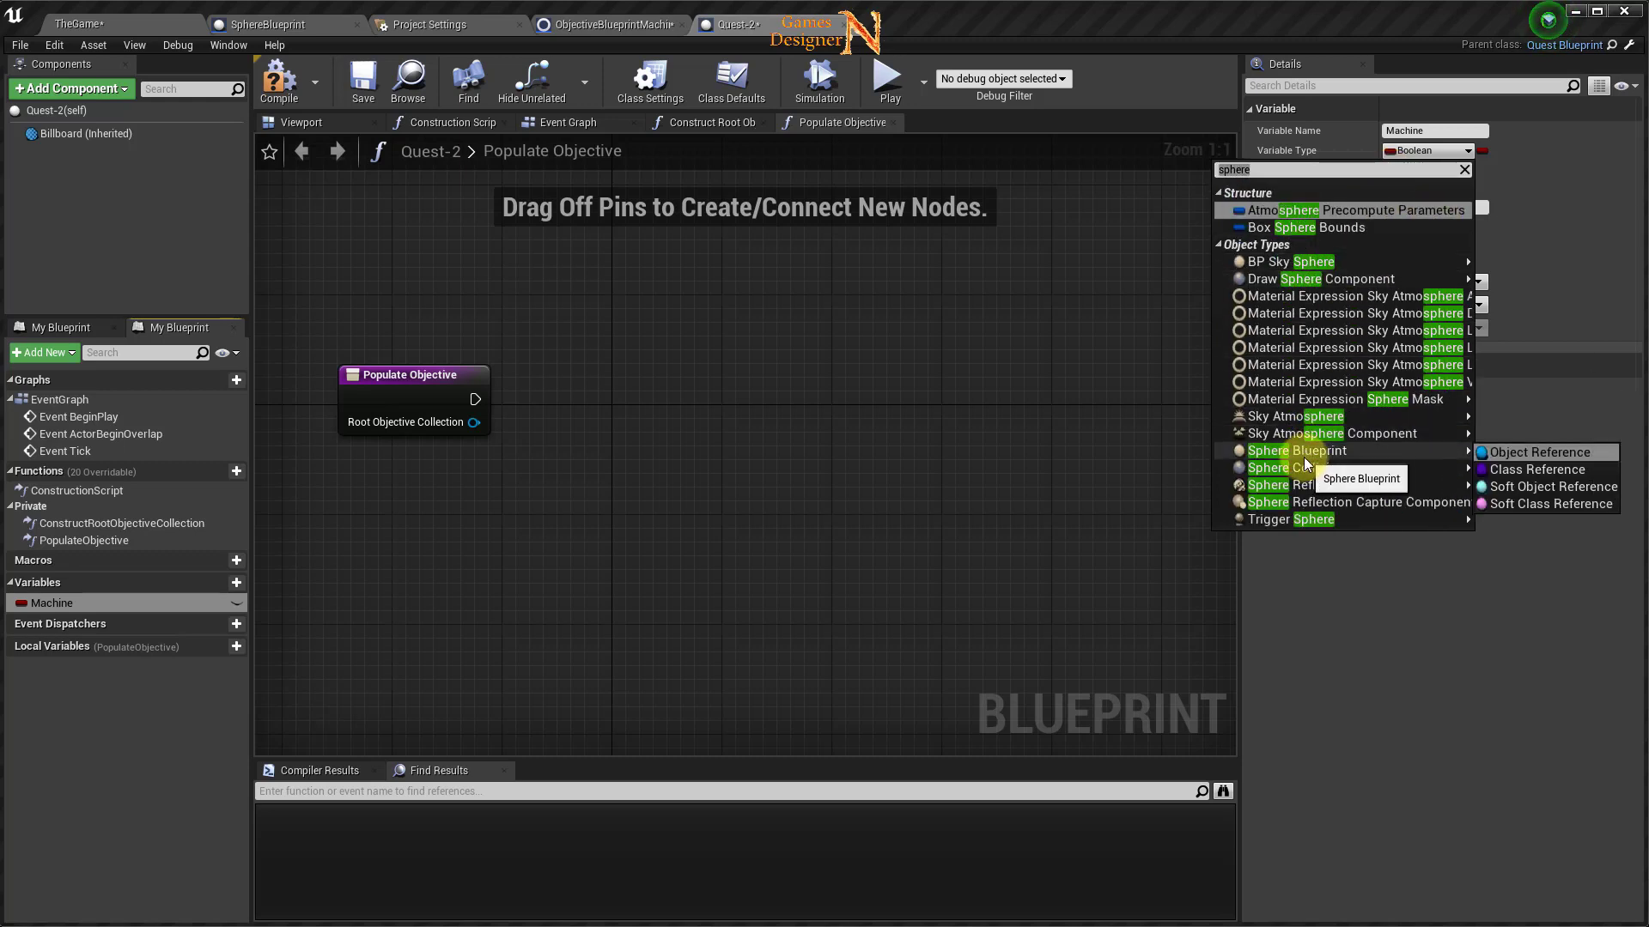
pyautogui.click(1514, 452)
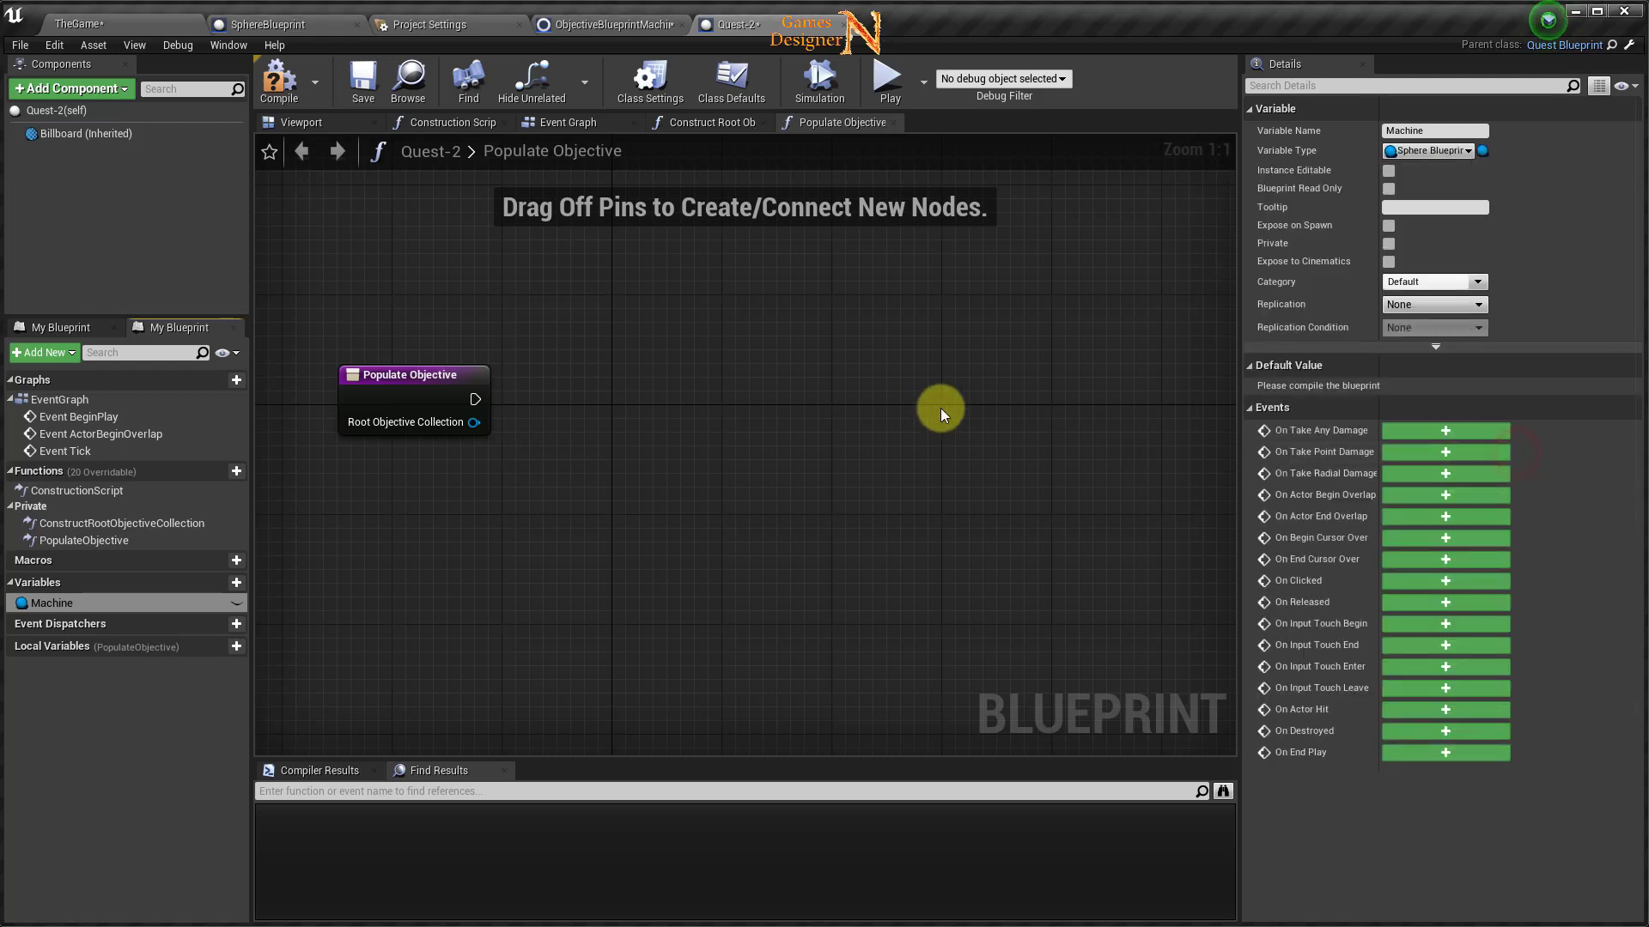
pyautogui.click(1483, 152)
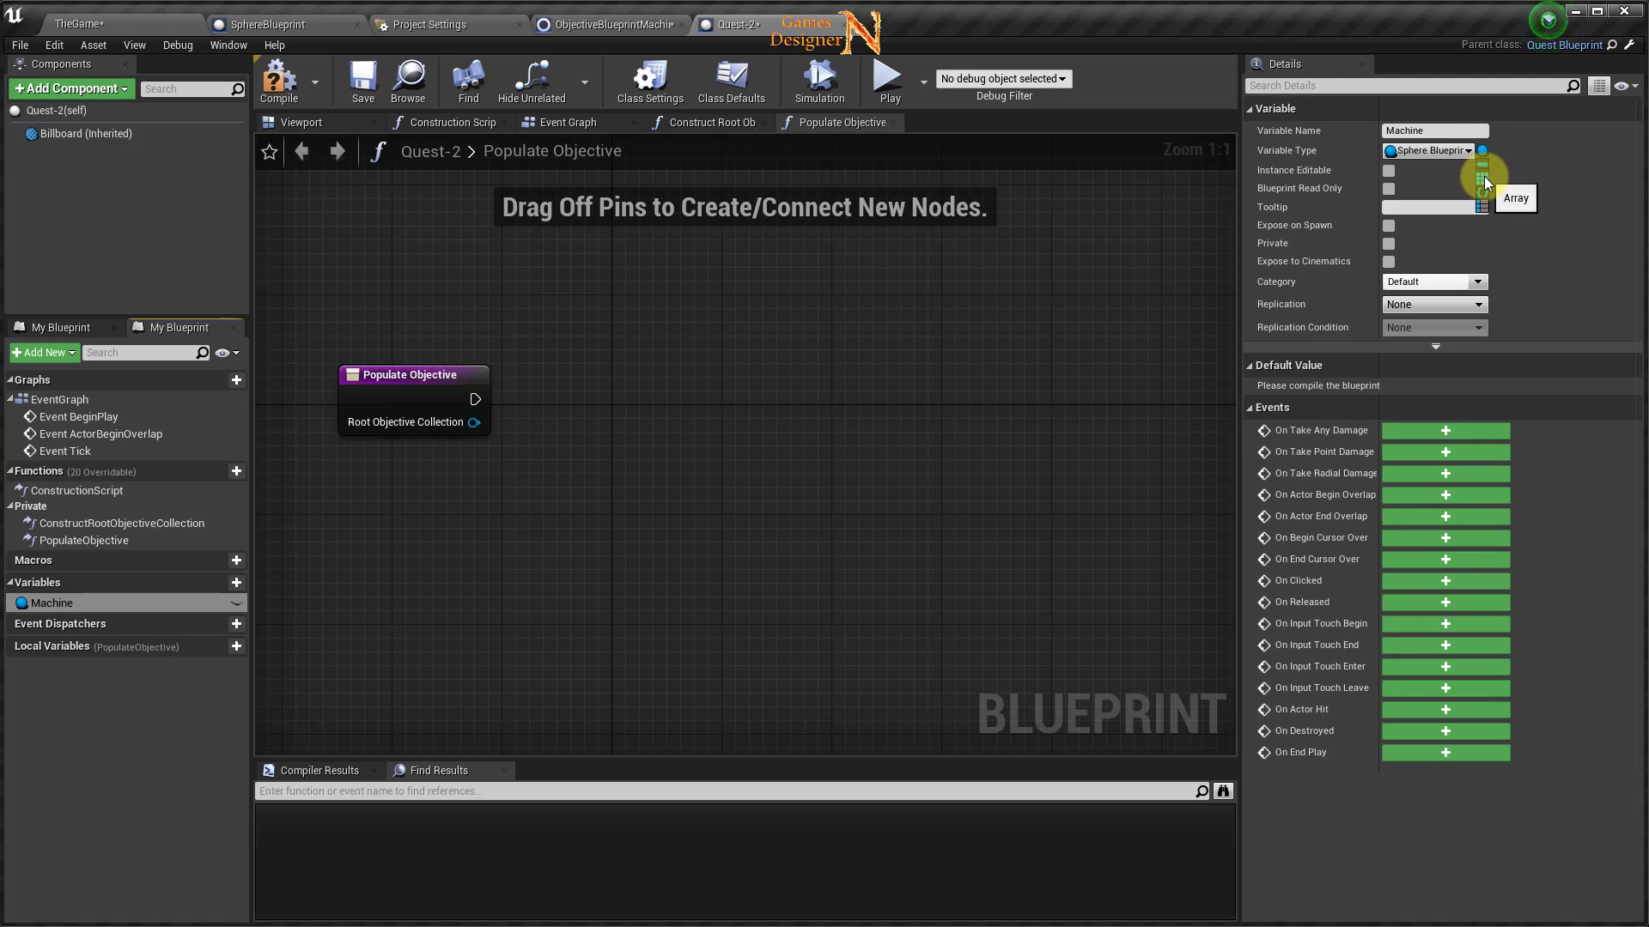
pyautogui.click(1484, 177)
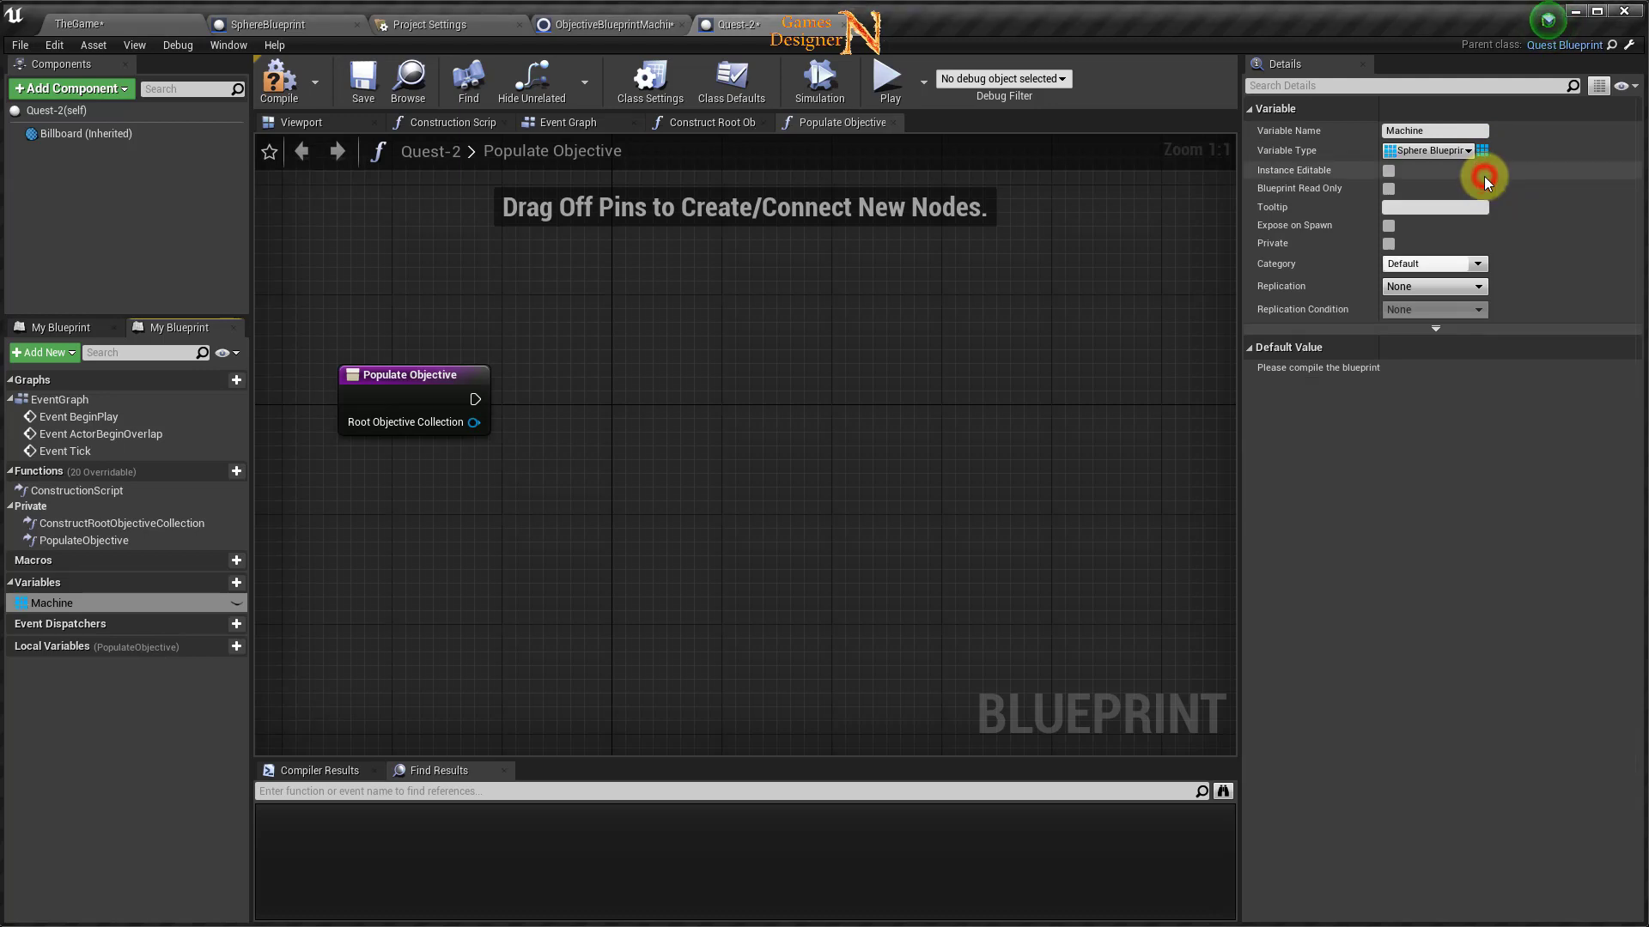
# Set Machine to Instance Editable, Read Only, Expose on Spawn and Private.
pyautogui.click(1386, 172)
pyautogui.click(1388, 188)
pyautogui.click(1389, 226)
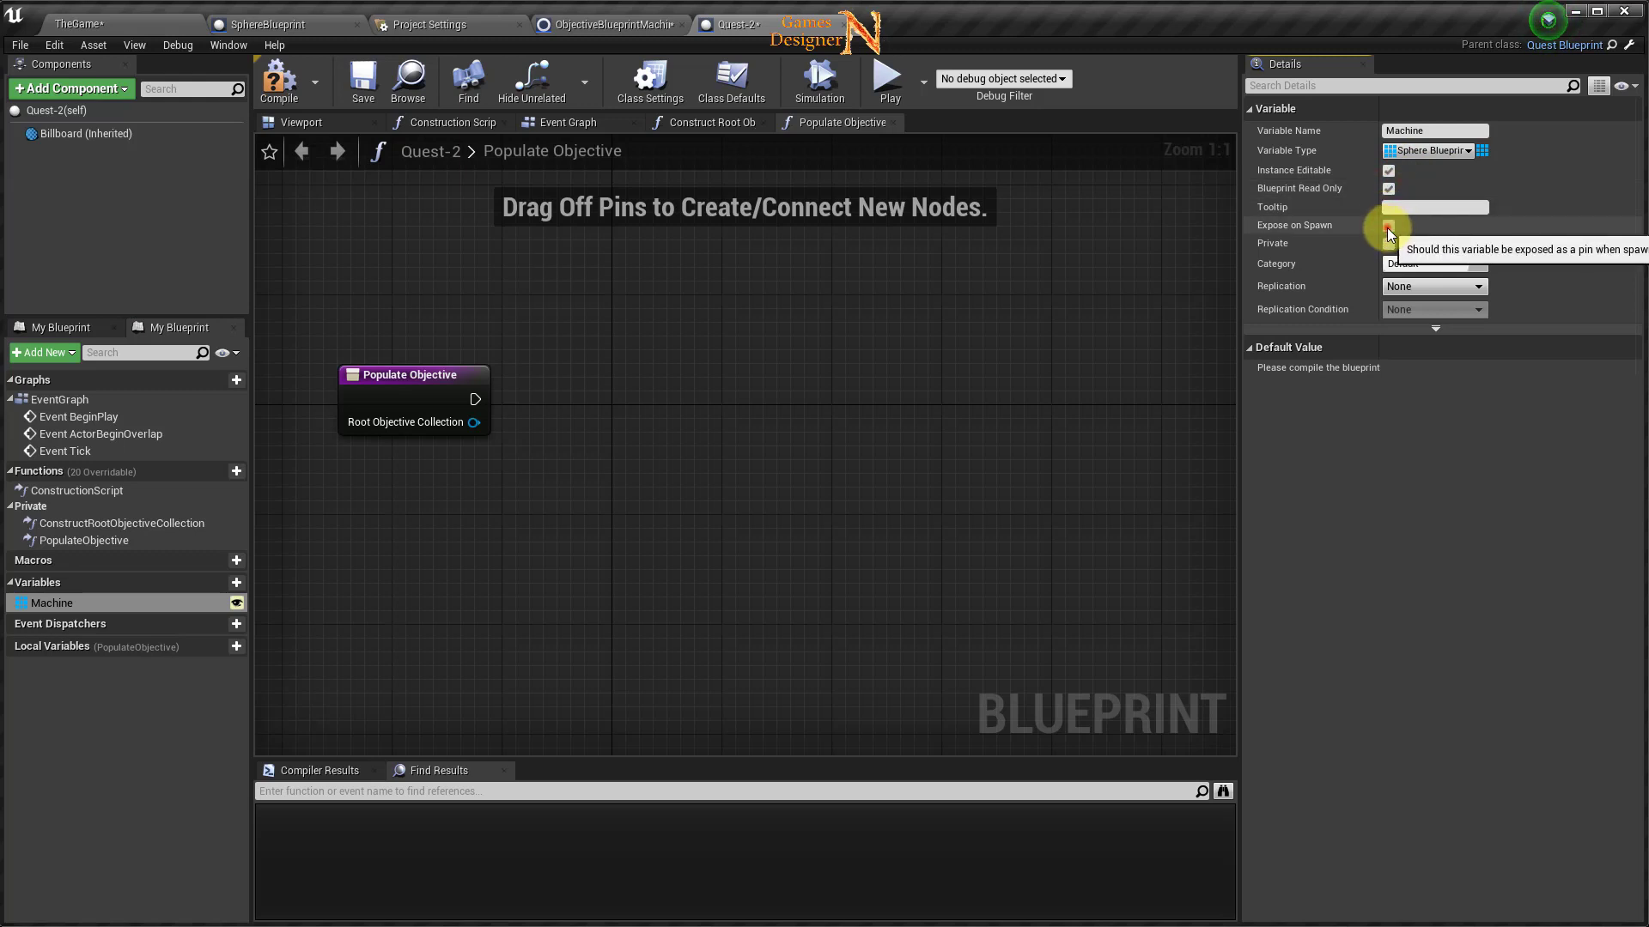
pyautogui.click(1388, 244)
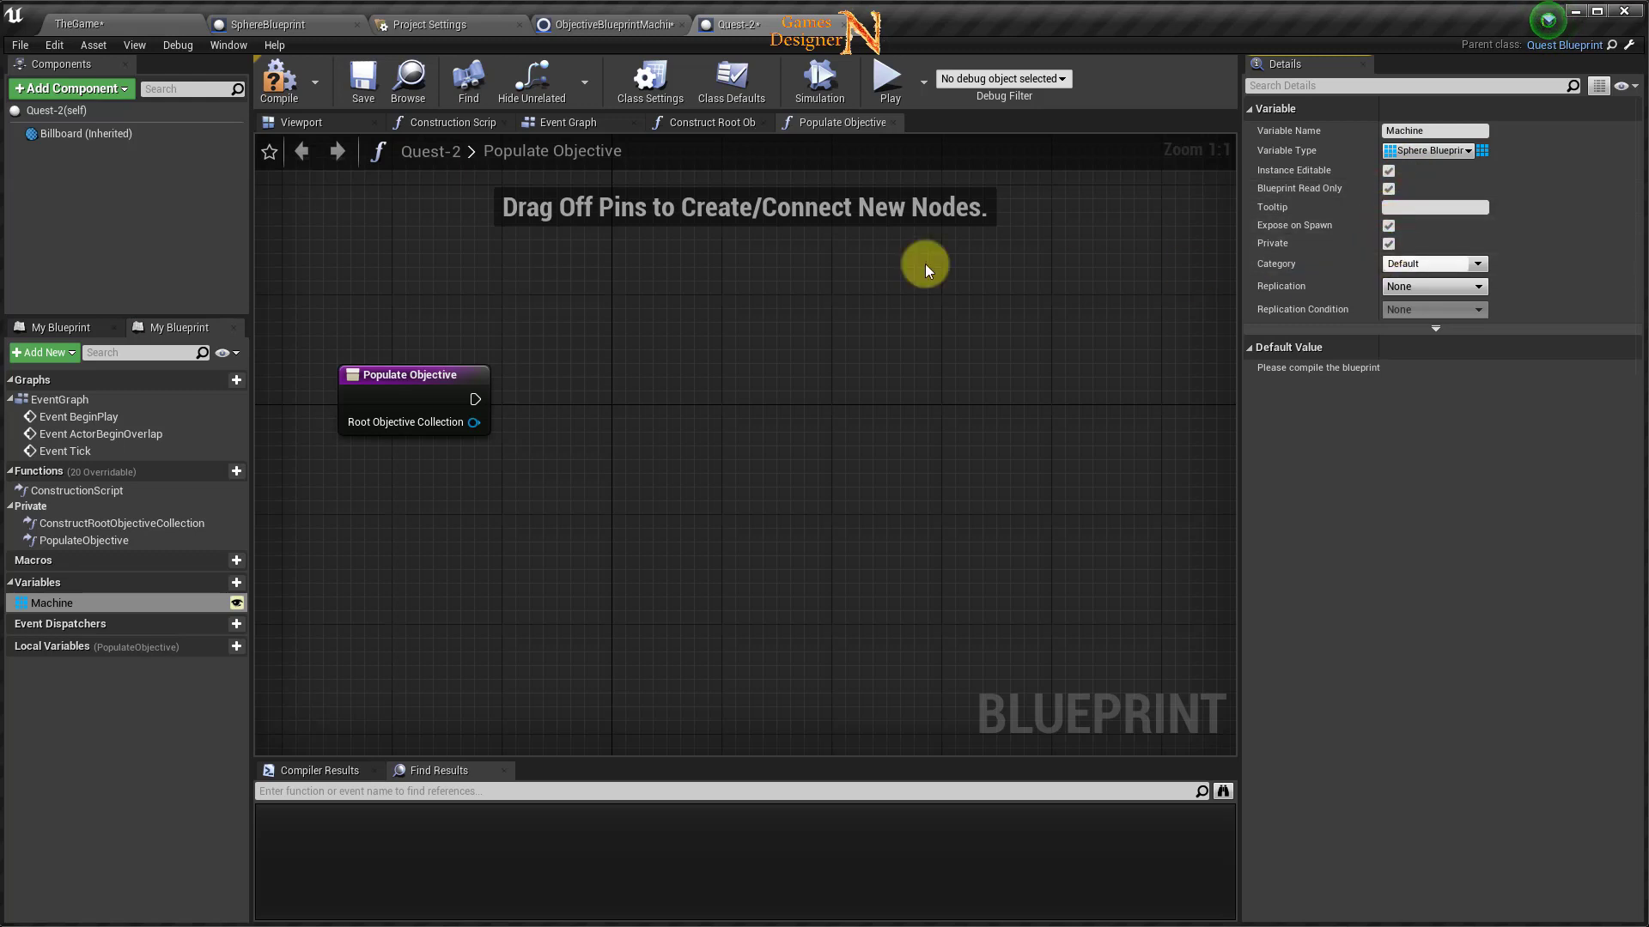
# Compile, then run a For Each Loop over a Machine getter from Populate Objective.
pyautogui.click(362, 89)
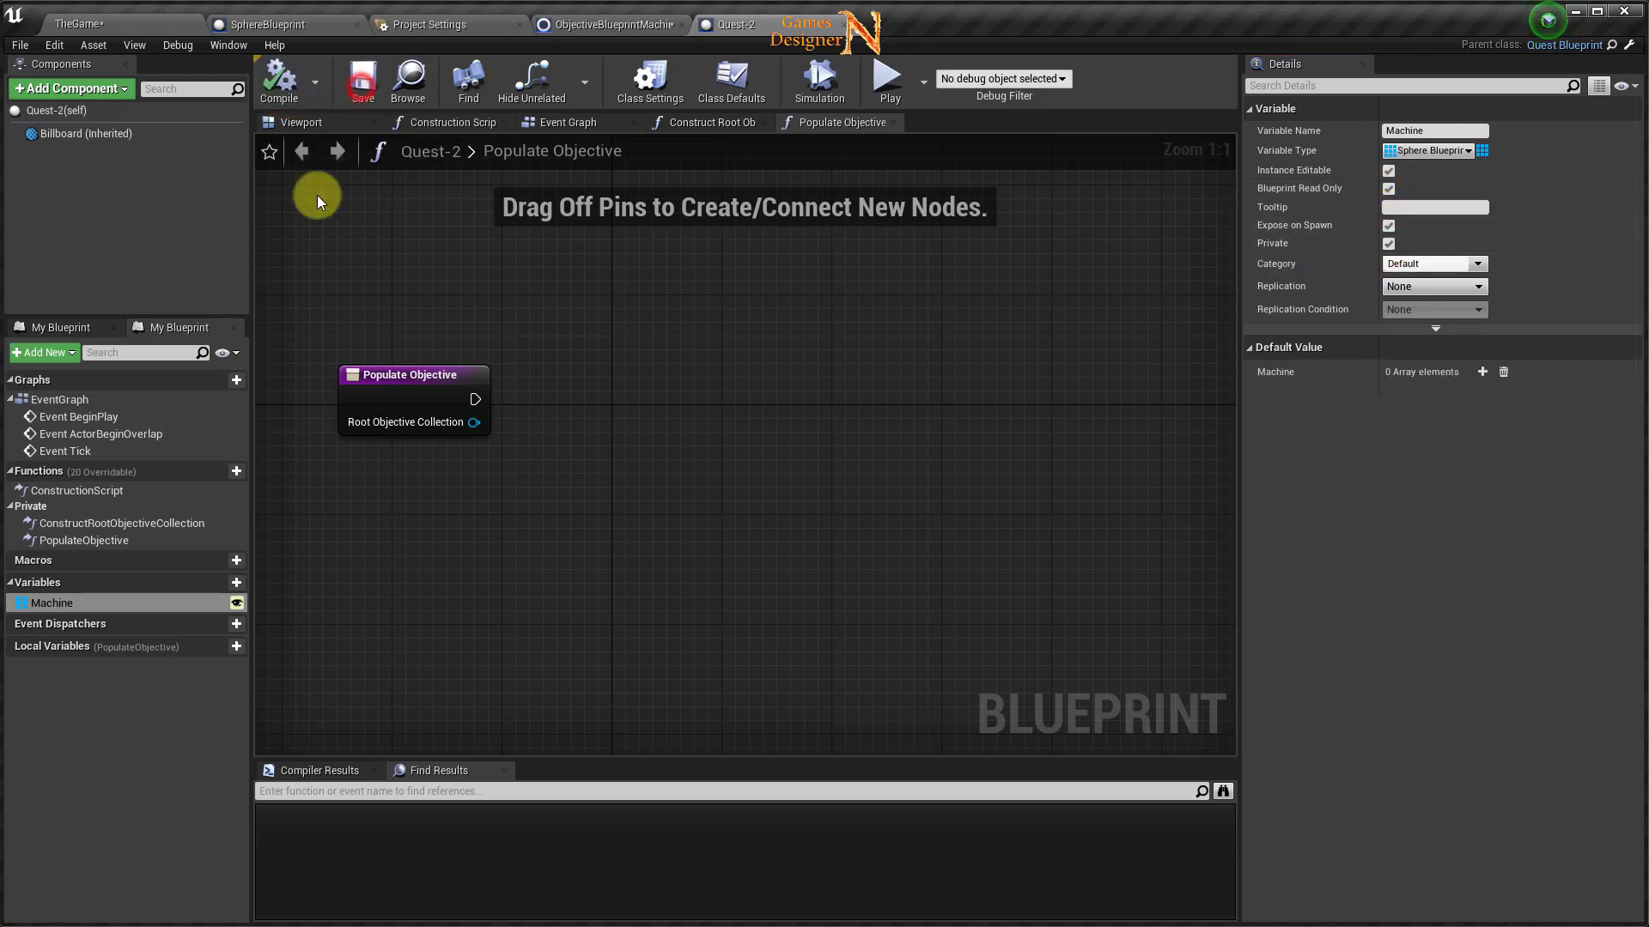
pyautogui.moveTo(30, 602); pyautogui.dragTo(379, 497)
pyautogui.click(446, 519)
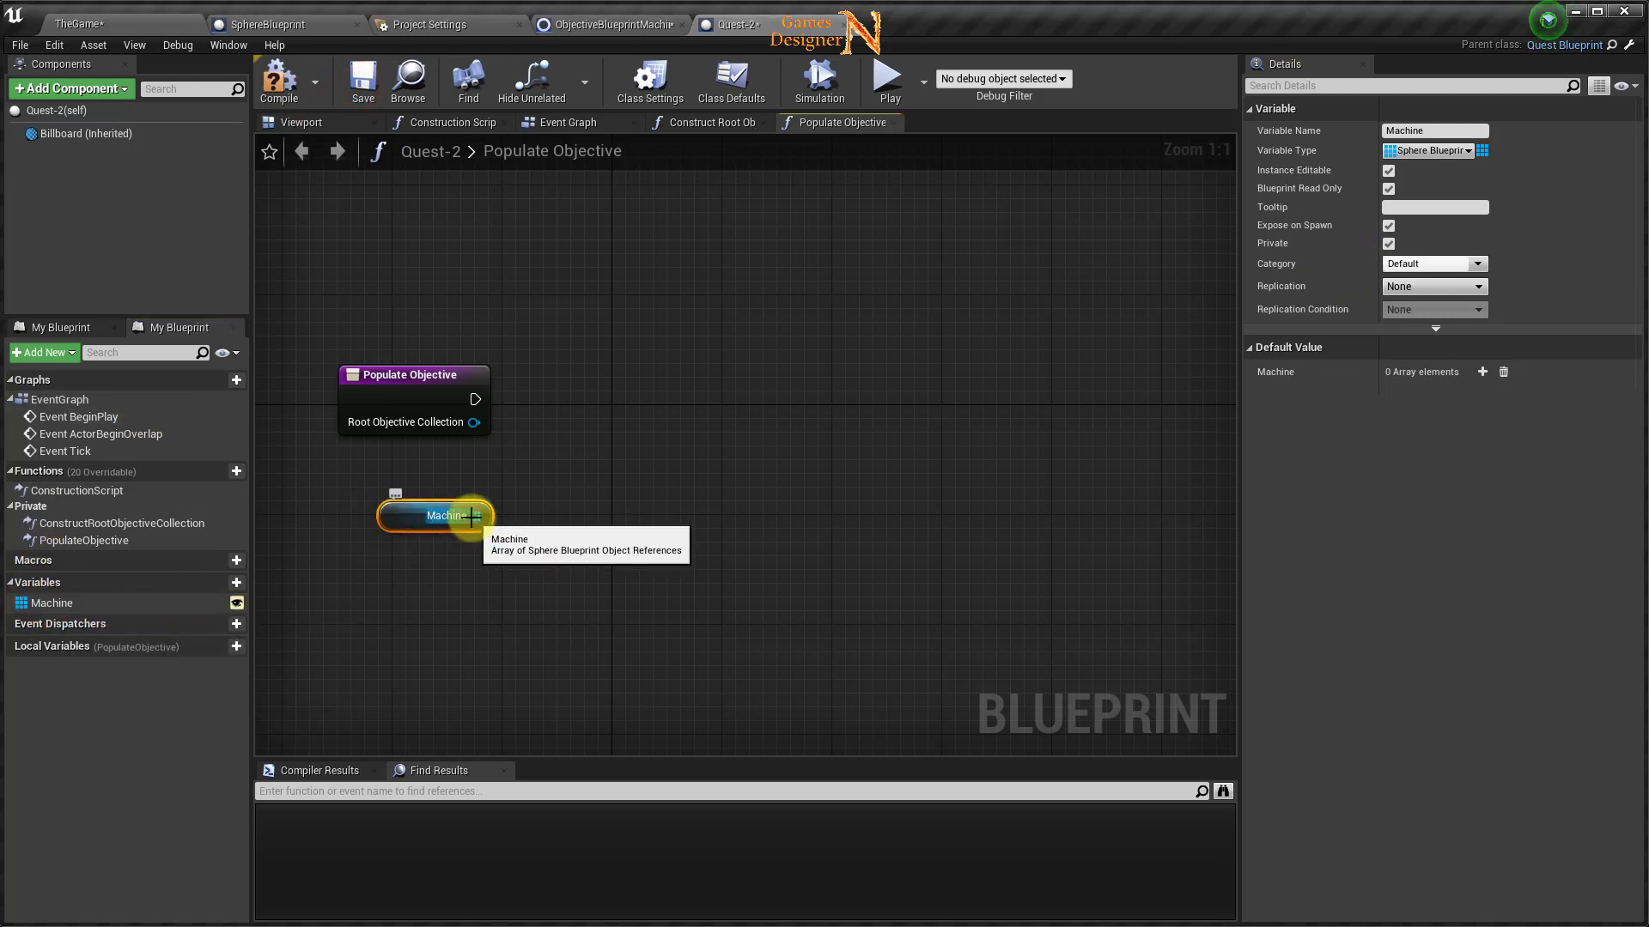
pyautogui.moveTo(486, 516); pyautogui.dragTo(582, 428)
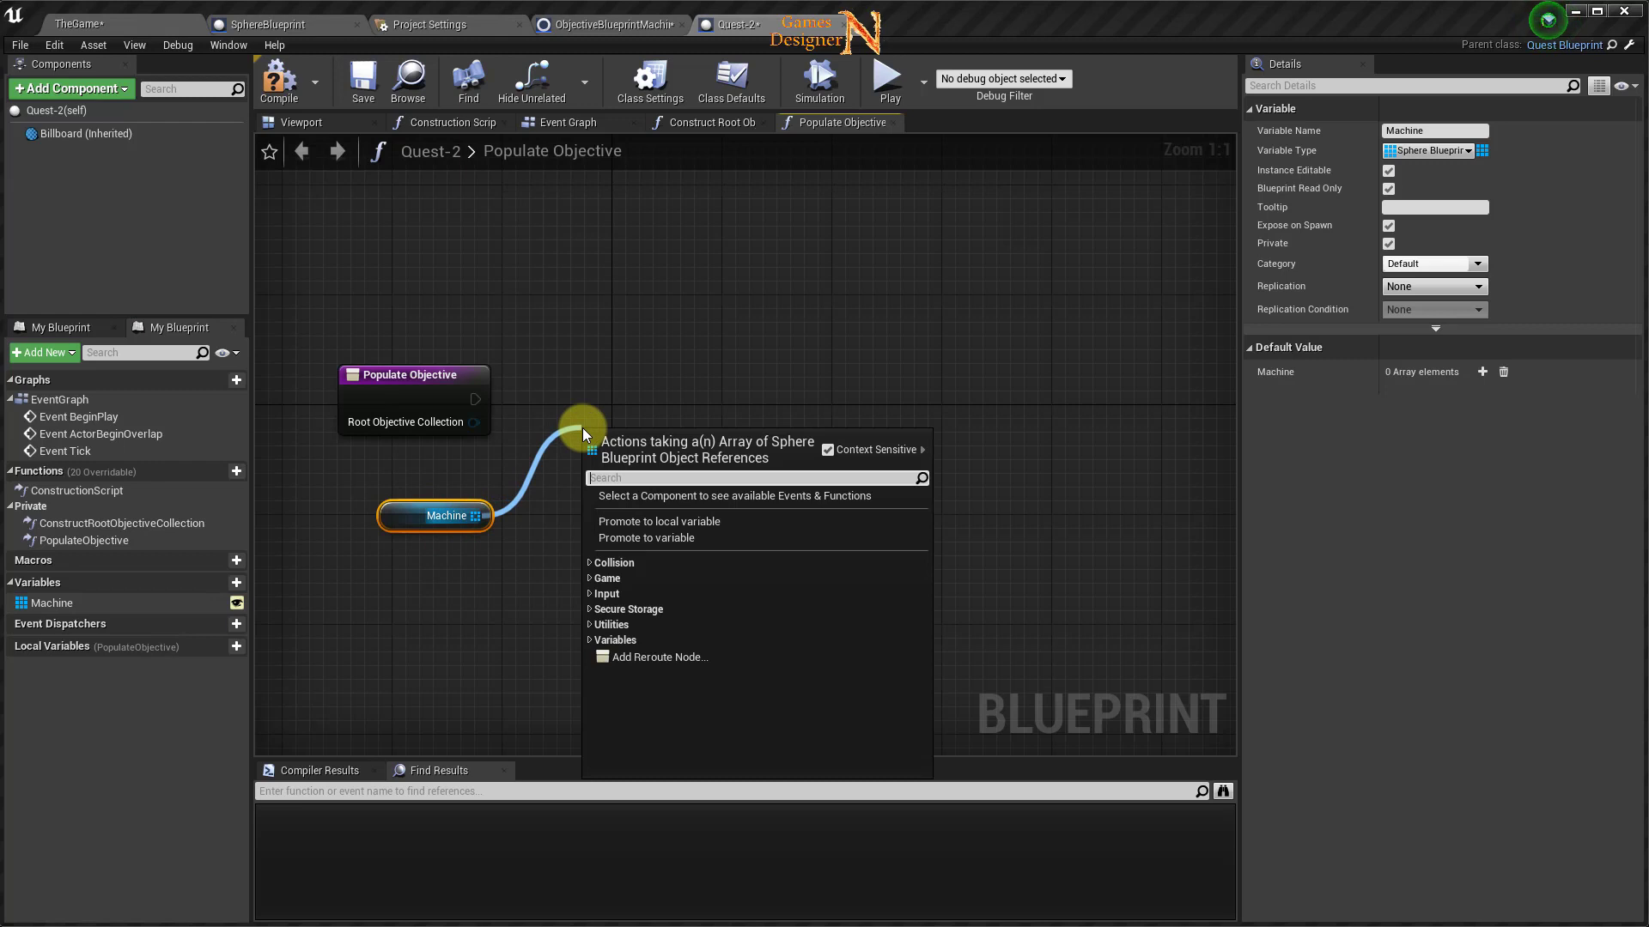
pyautogui.write('for')
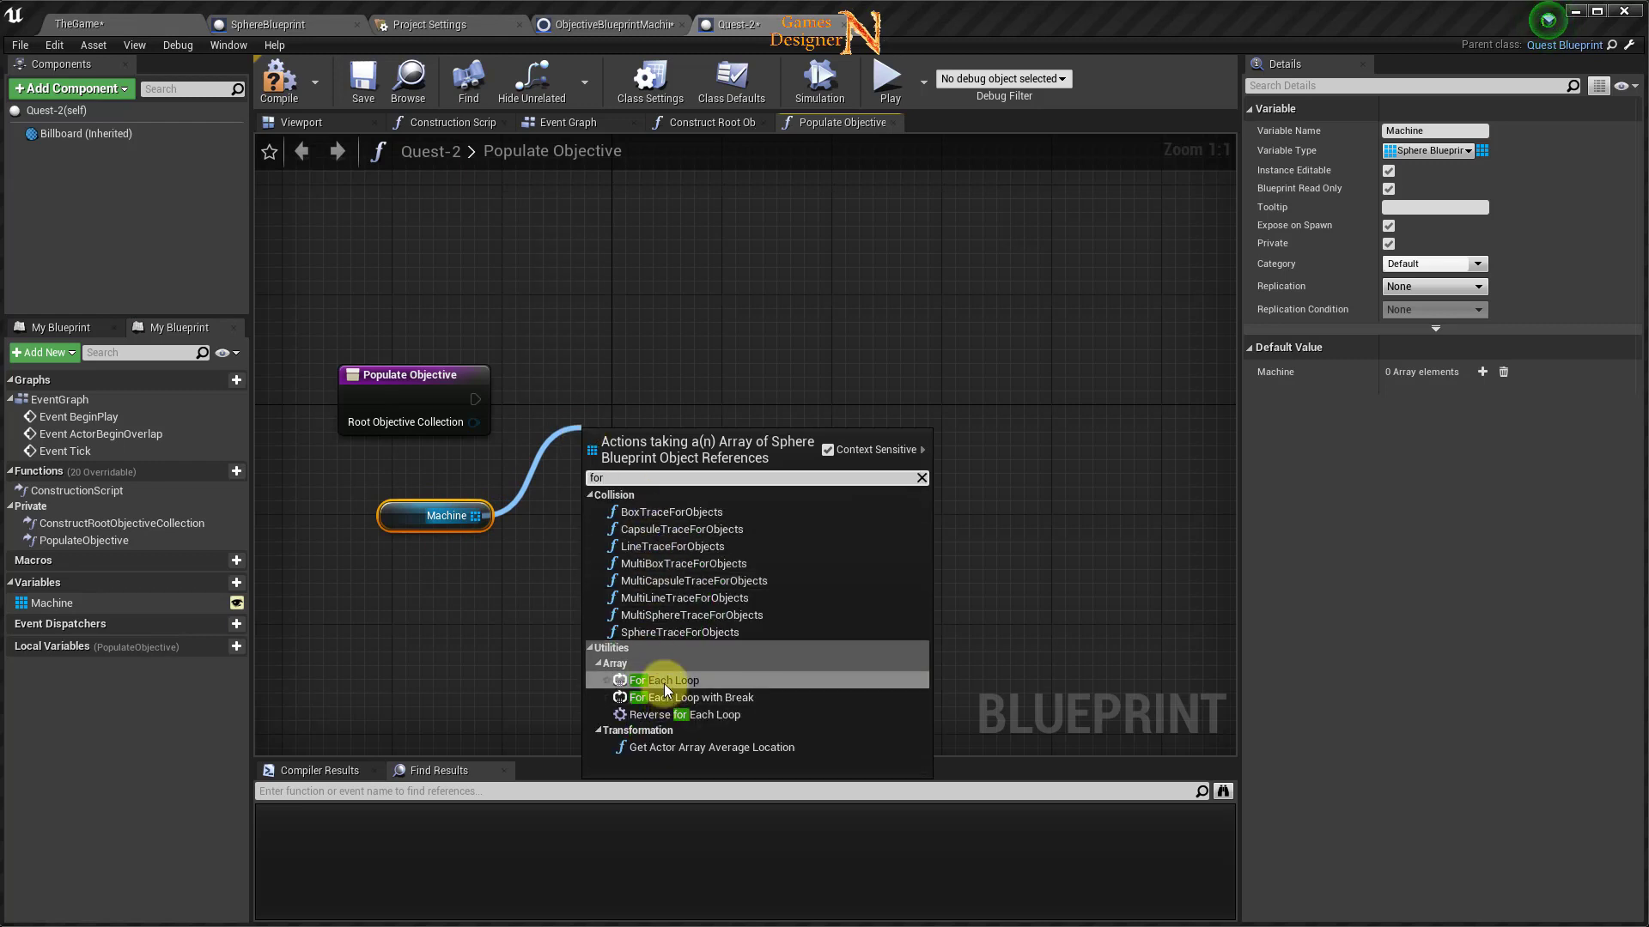
pyautogui.click(663, 682)
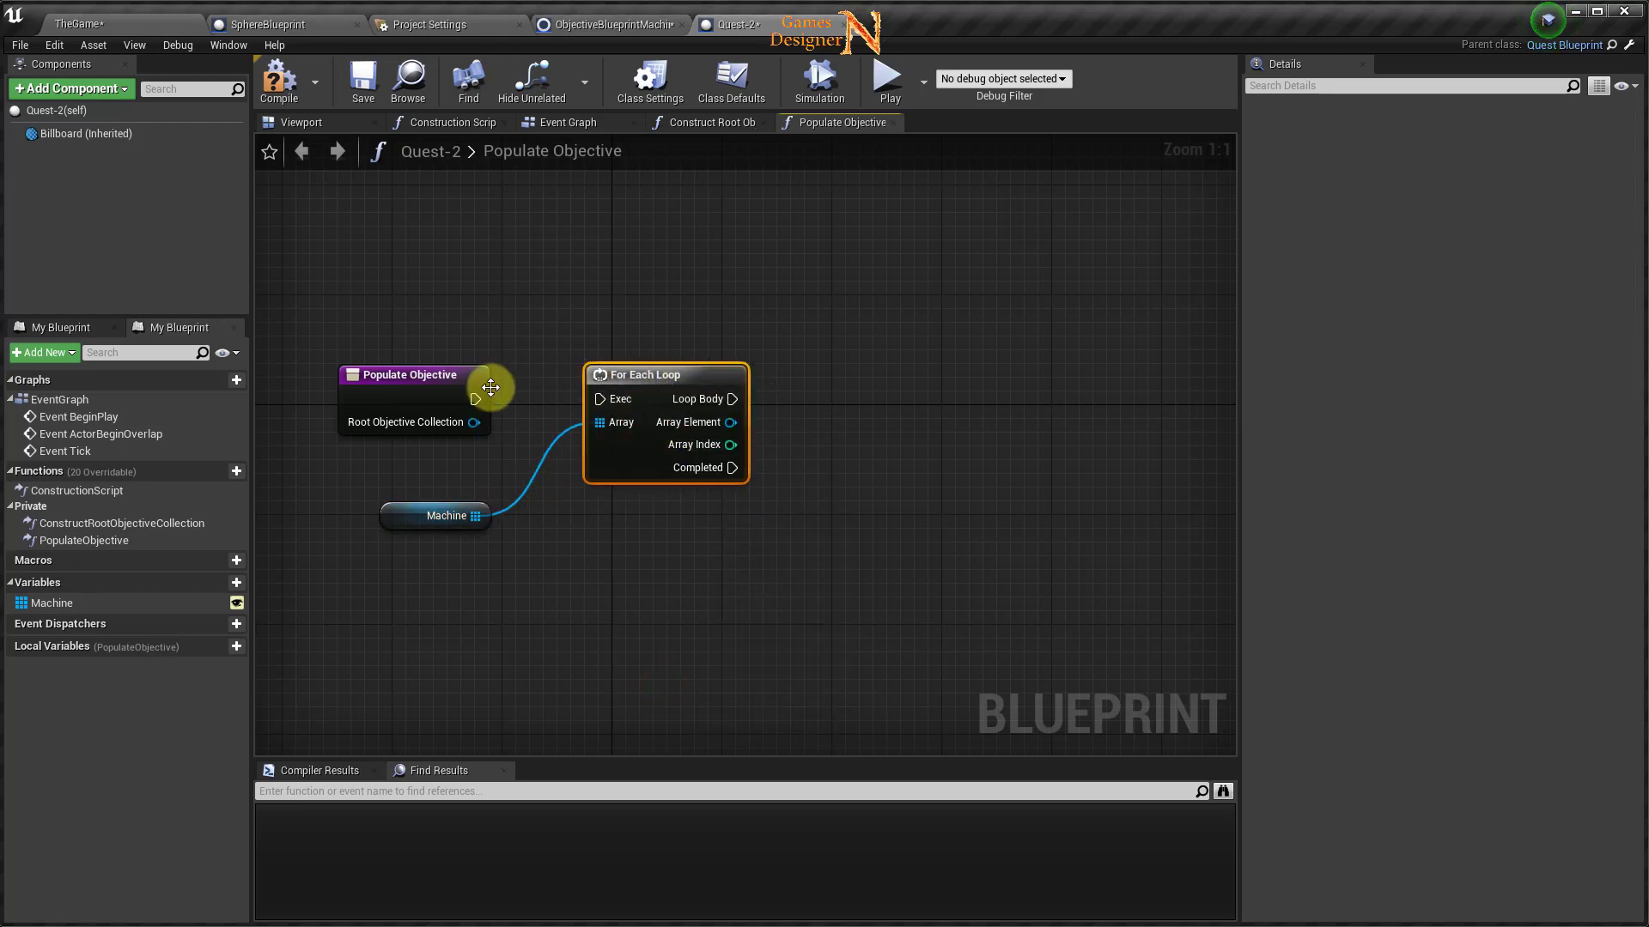
pyautogui.moveTo(475, 399); pyautogui.dragTo(600, 399)
pyautogui.moveTo(750, 496); pyautogui.dragTo(712, 498, button='right')
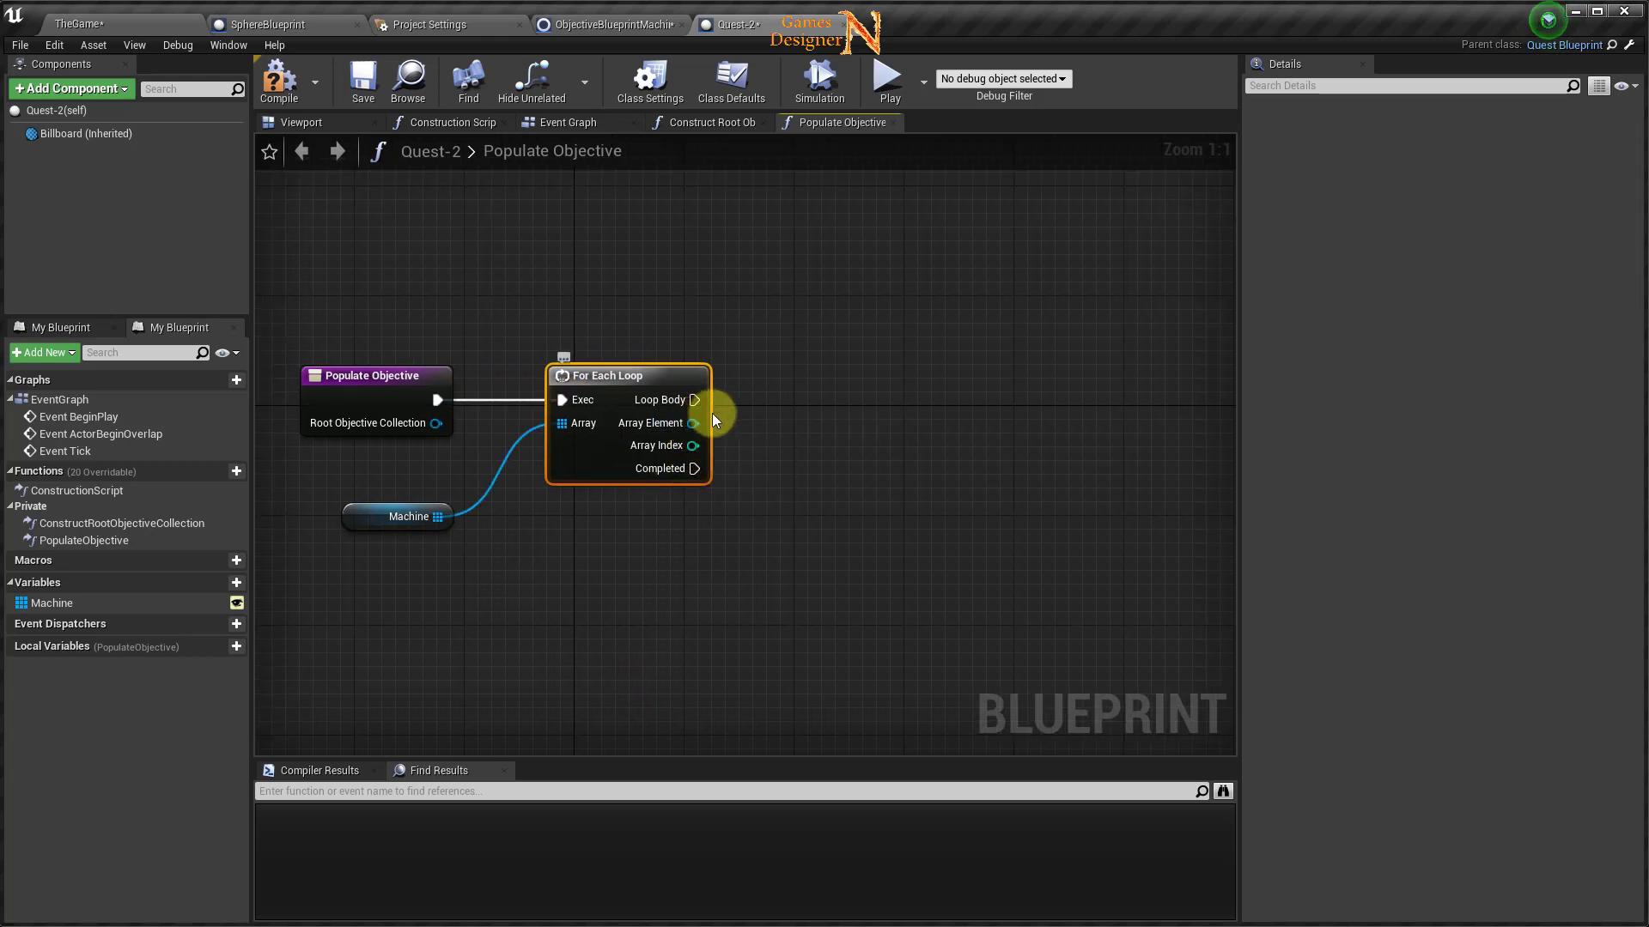
# Add a Construct Object from Class node building ObjectiveBlueprintMachineOn in the Loop Body.
pyautogui.moveTo(694, 399); pyautogui.dragTo(831, 399)
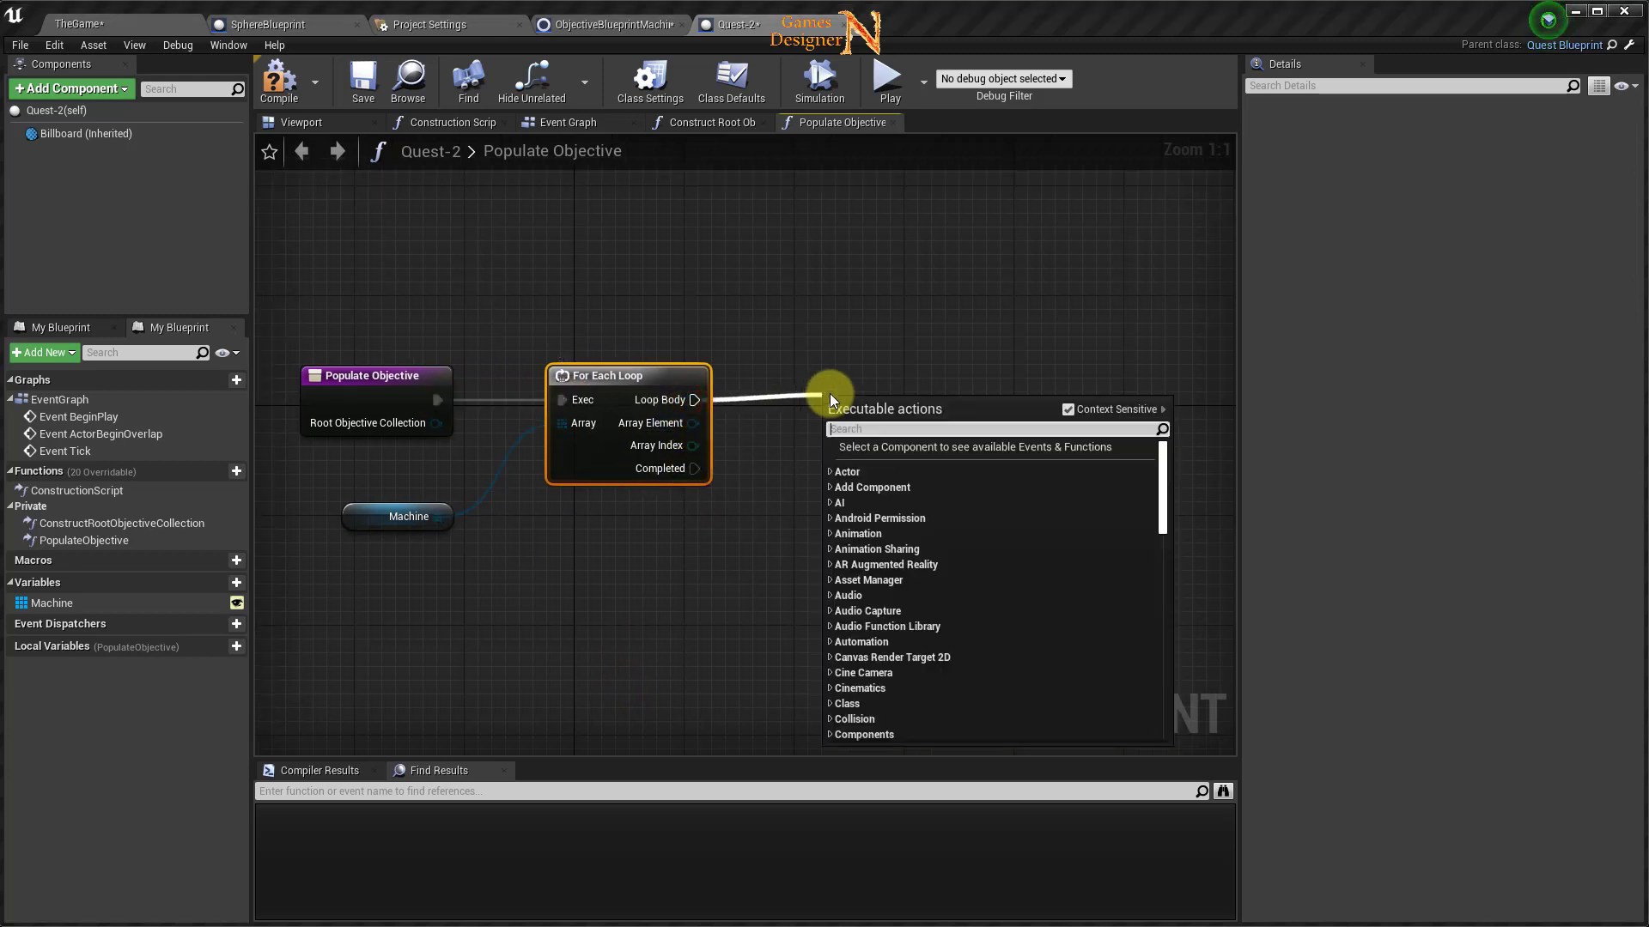
pyautogui.write('constru')
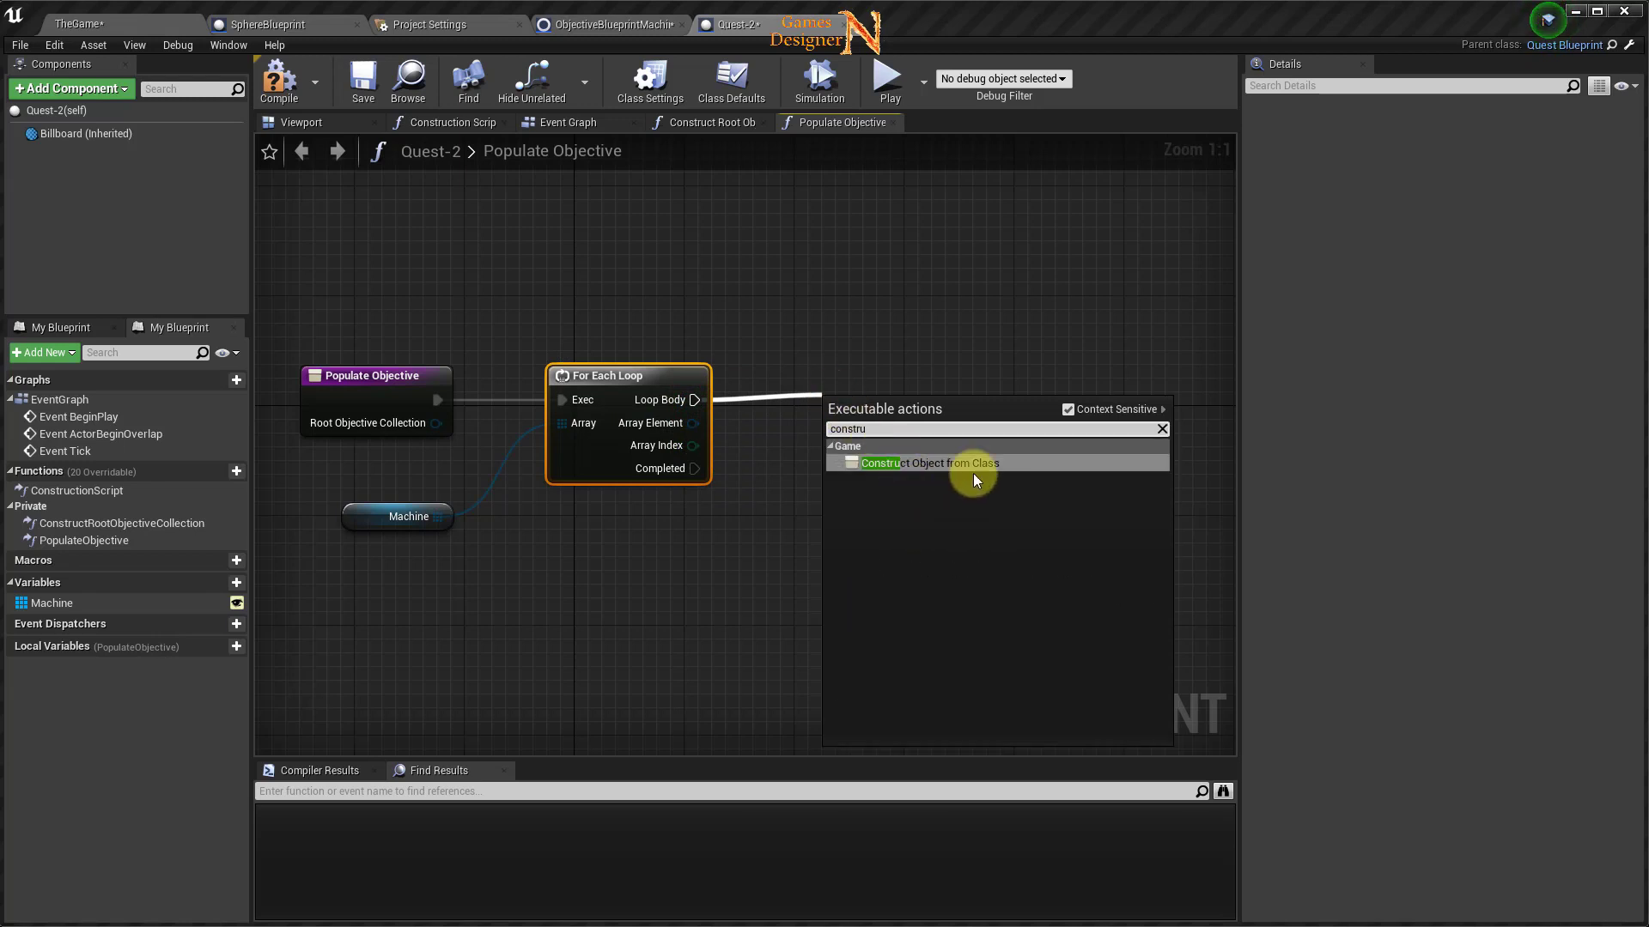
pyautogui.click(971, 465)
pyautogui.moveTo(898, 405); pyautogui.dragTo(873, 392)
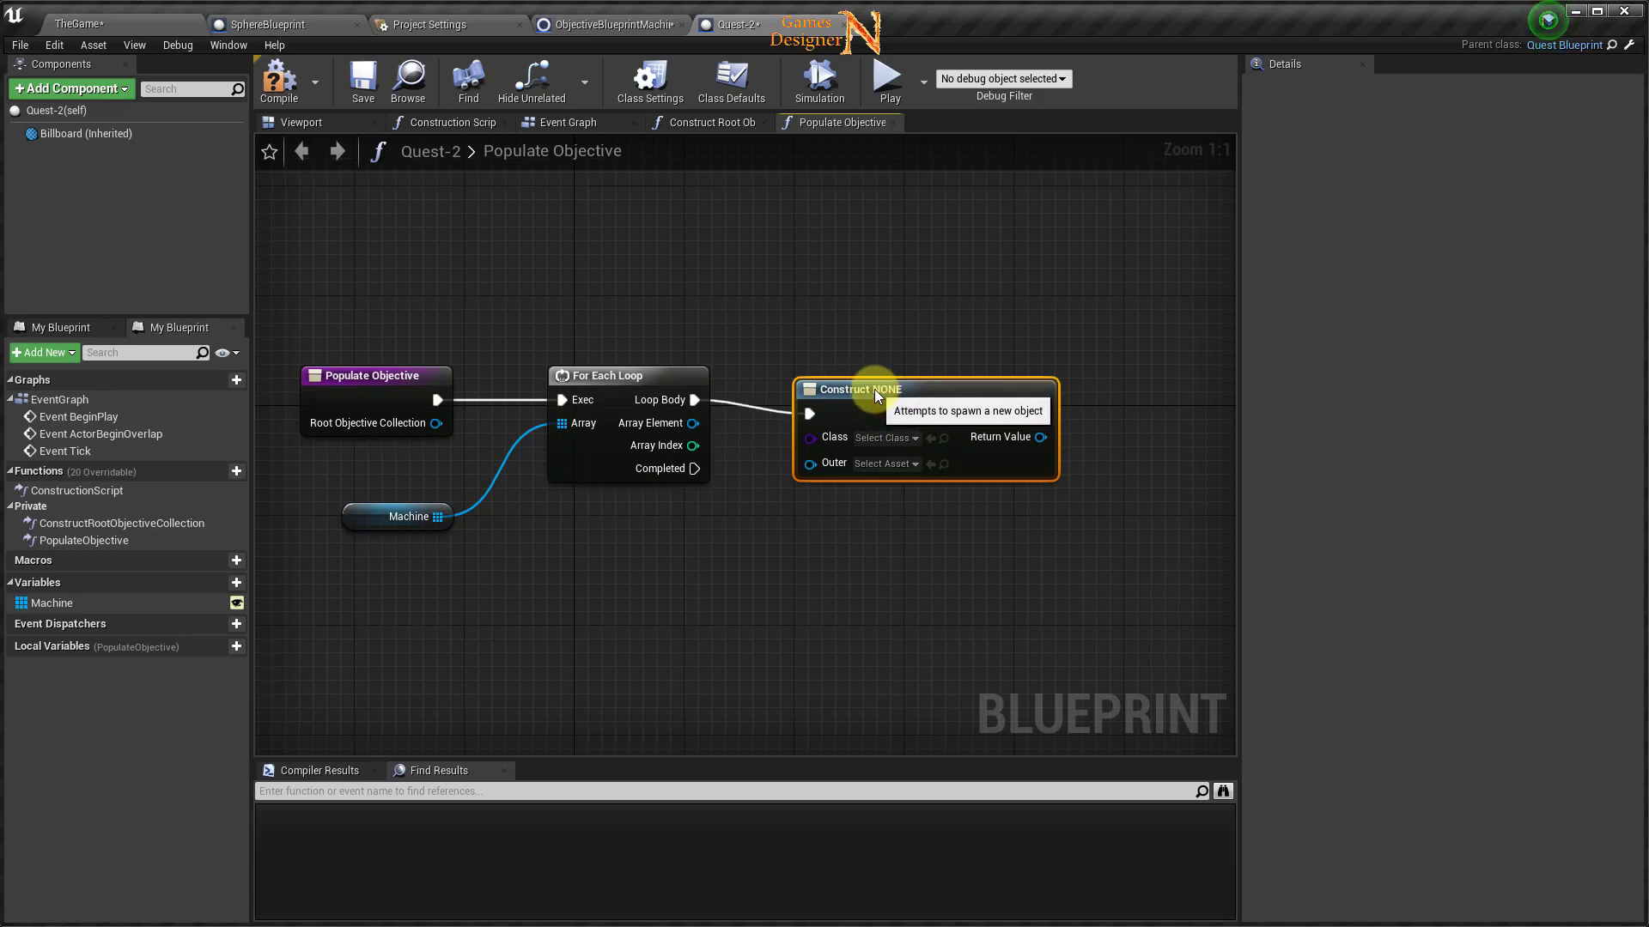
pyautogui.click(899, 438)
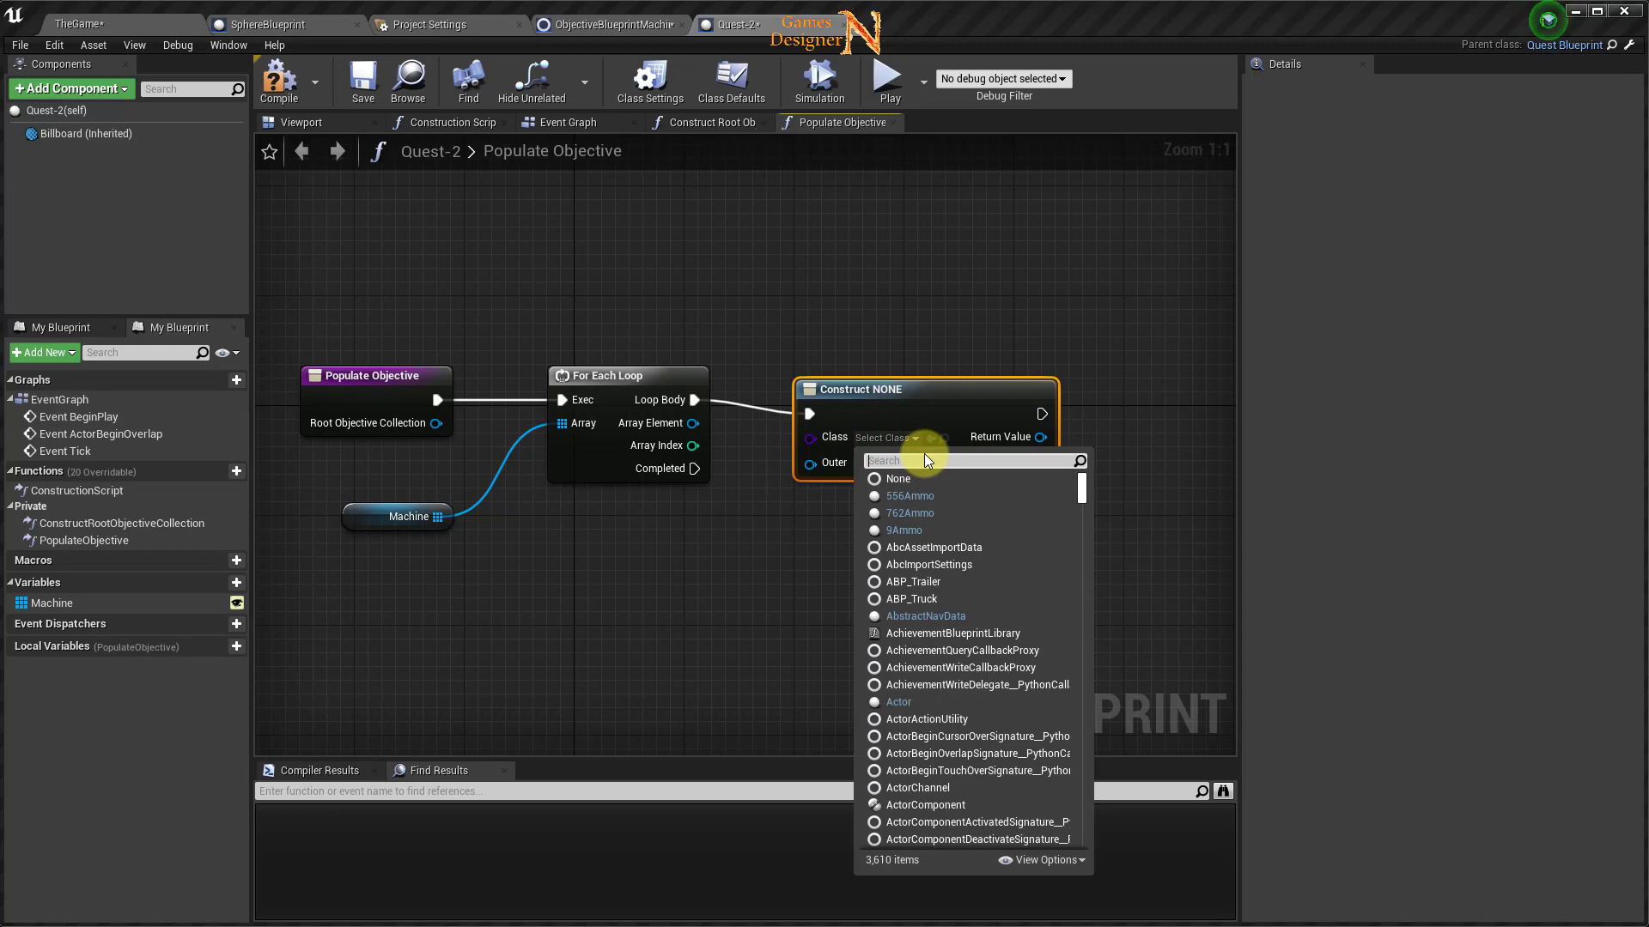
pyautogui.write('objec')
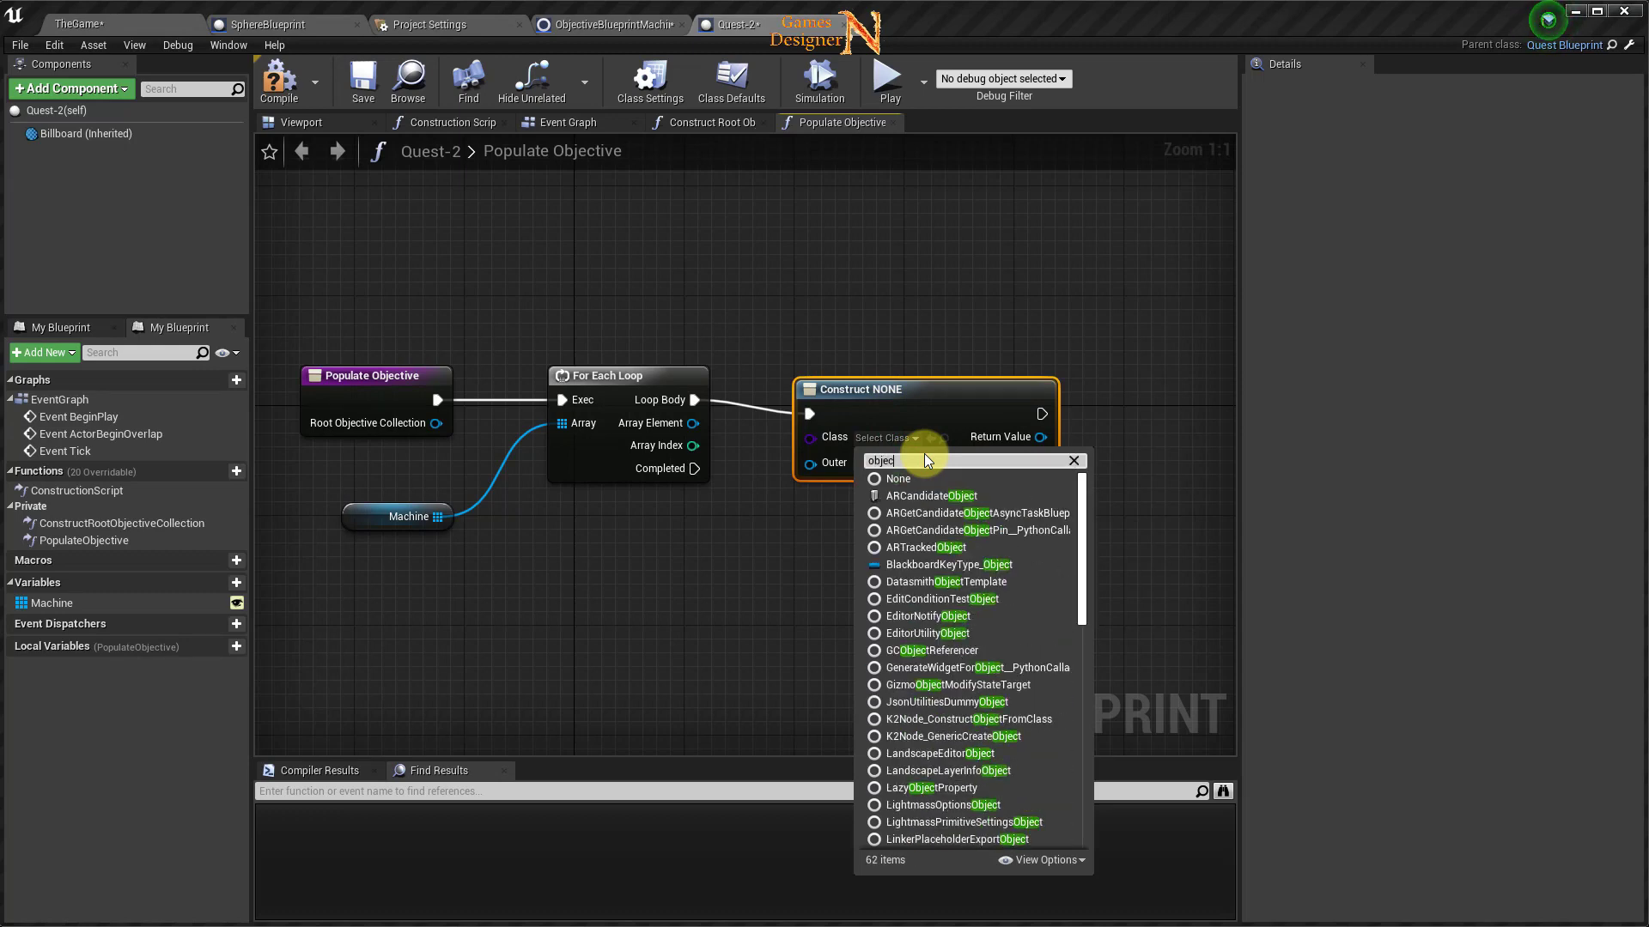
pyautogui.write('tive')
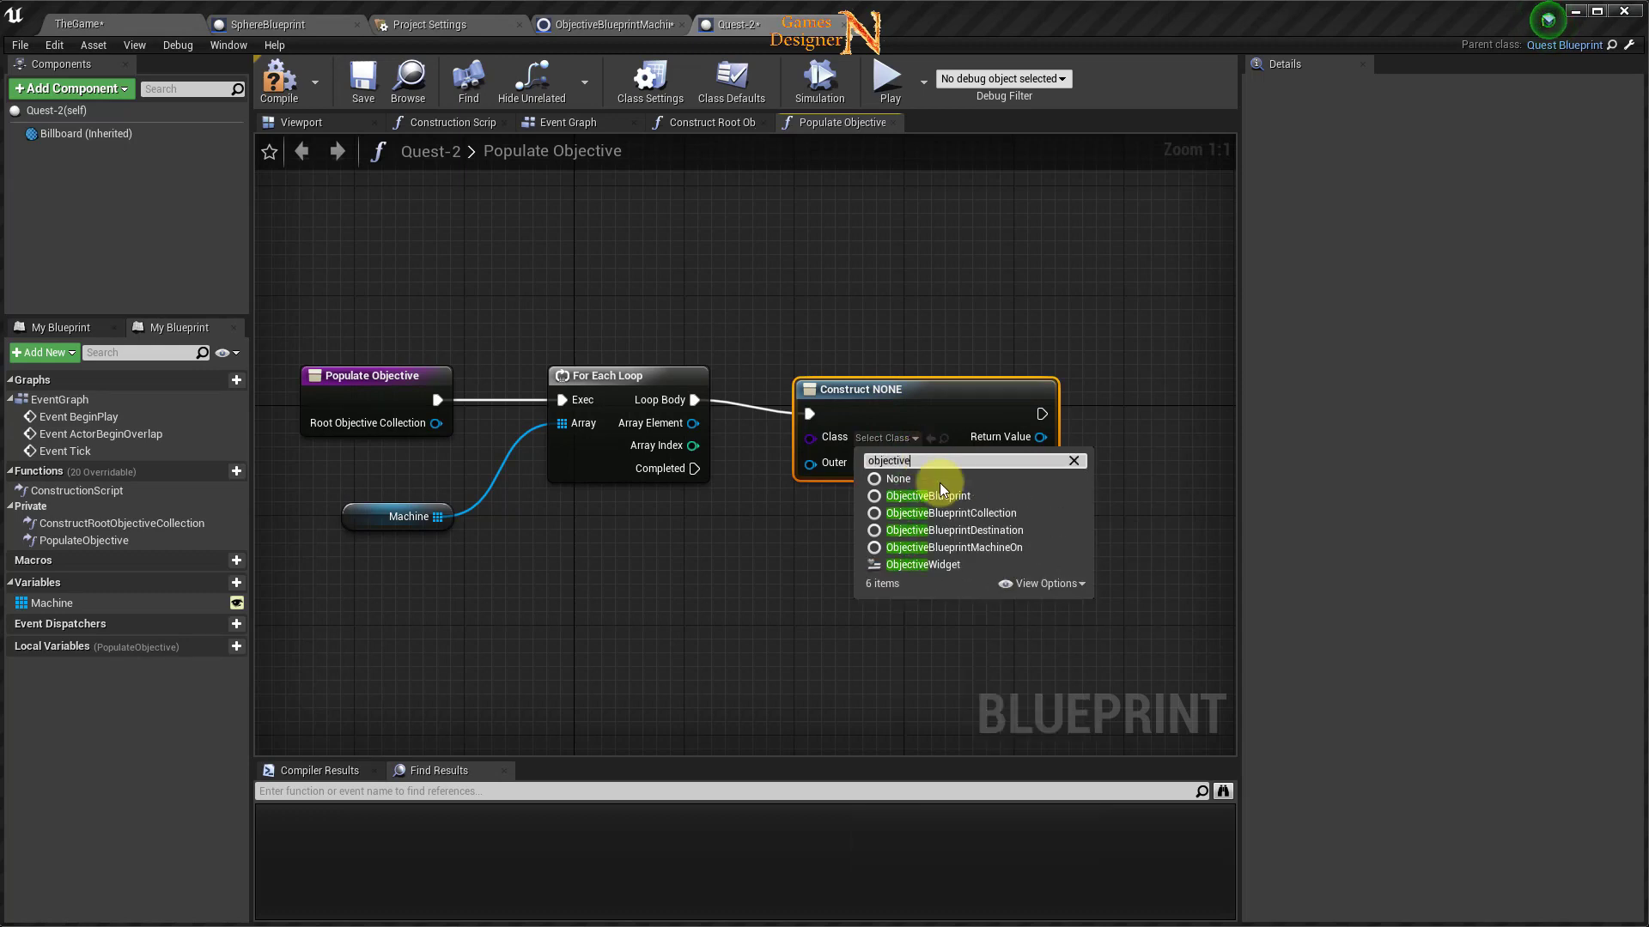
pyautogui.click(992, 546)
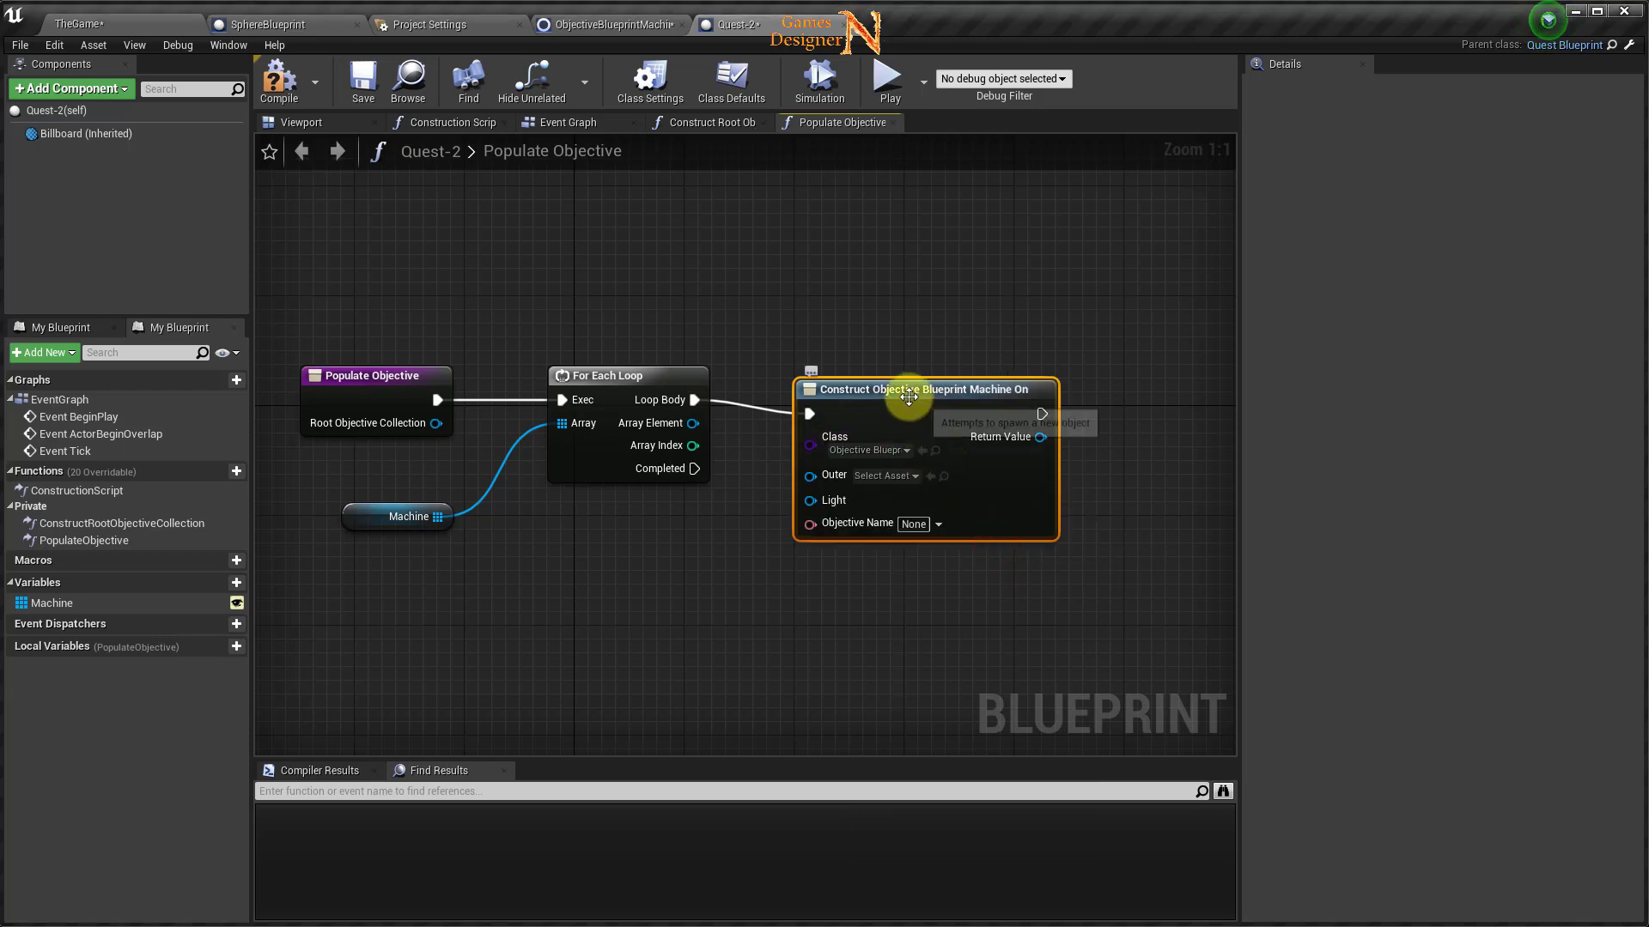
pyautogui.moveTo(910, 390); pyautogui.dragTo(883, 377)
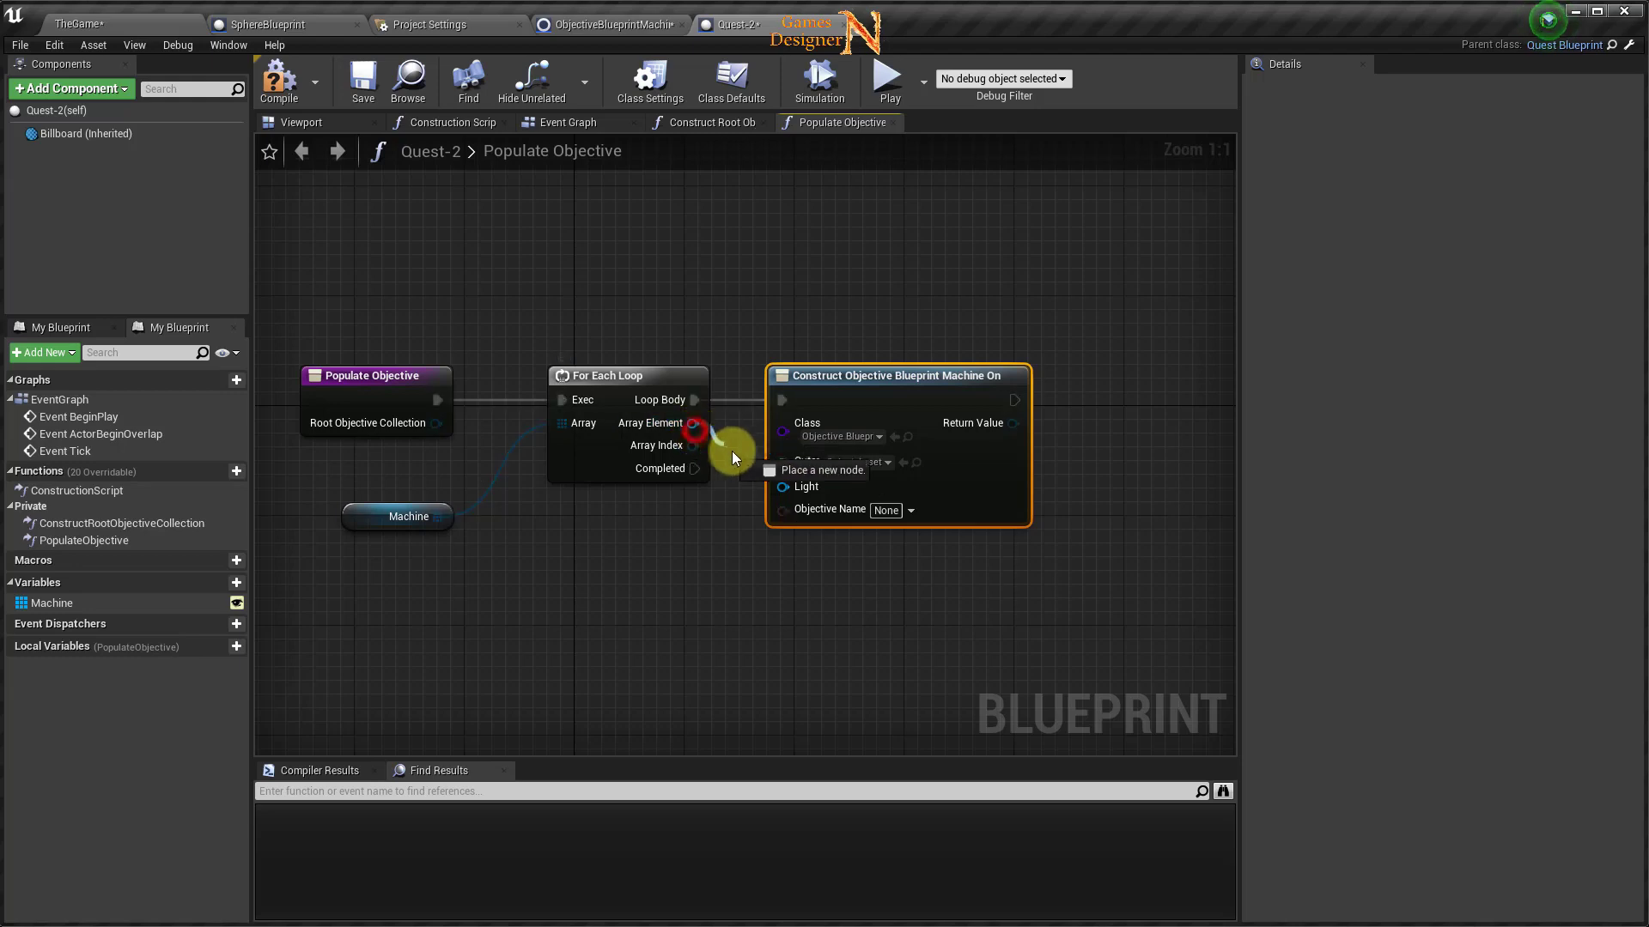
# Wire the array element to Light, Self to Outer, and name it 'Turn Machine On'.
pyautogui.moveTo(694, 431)
pyautogui.mouseDown()
pyautogui.moveTo(785, 486)
pyautogui.moveTo(723, 531)
pyautogui.mouseUp()
pyautogui.write('self')
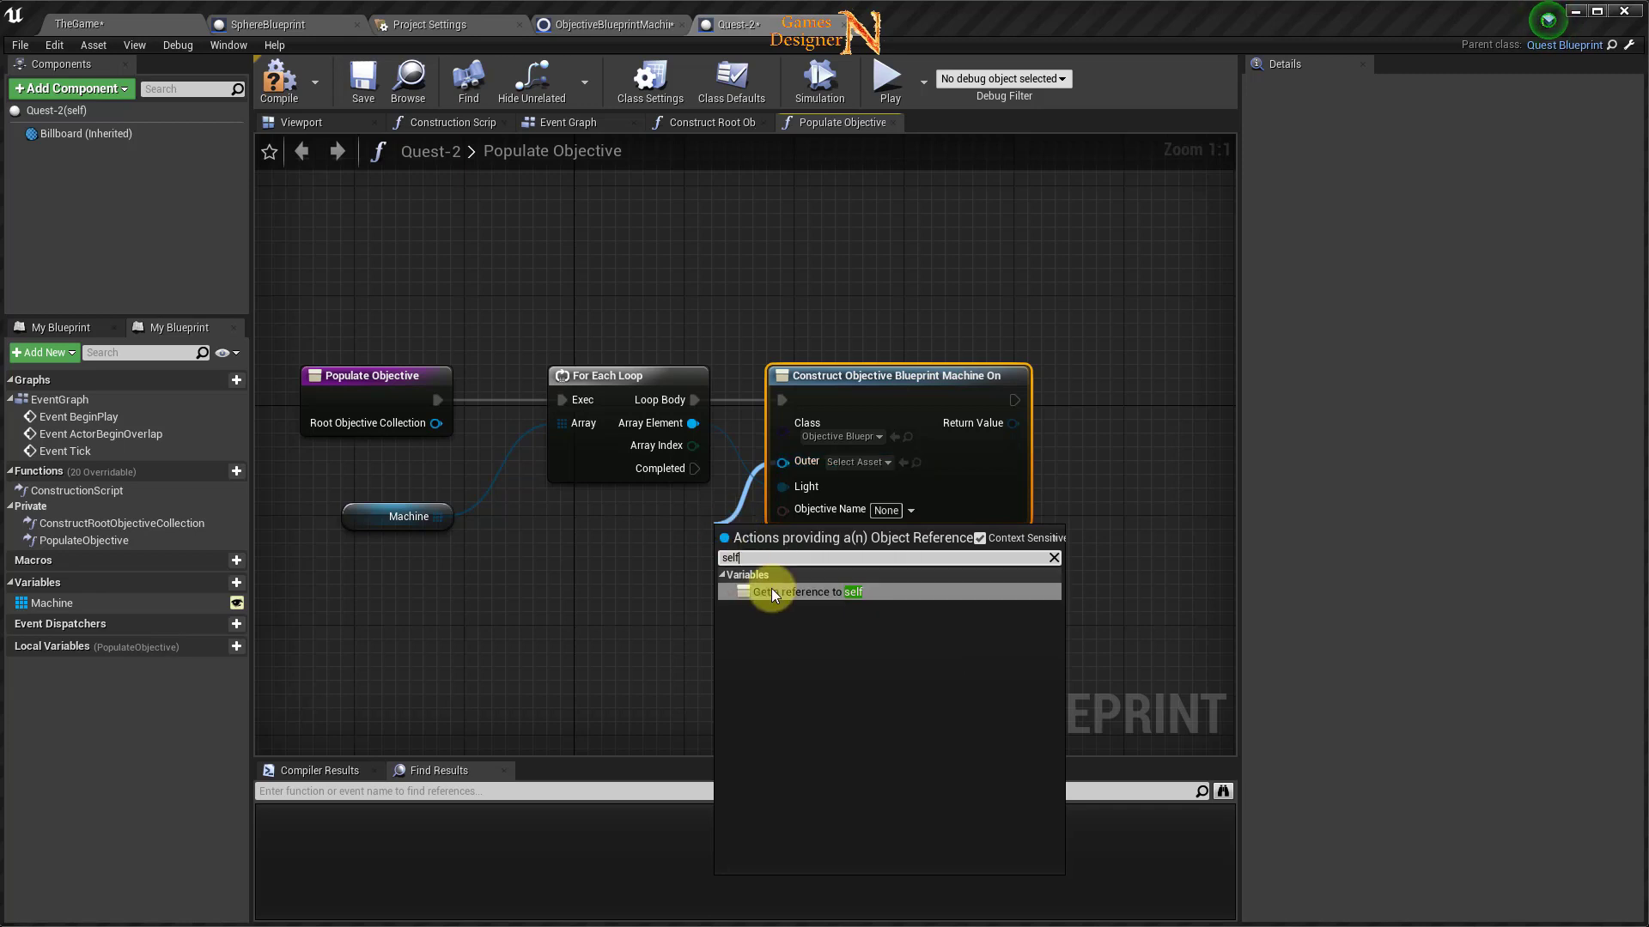
pyautogui.click(788, 591)
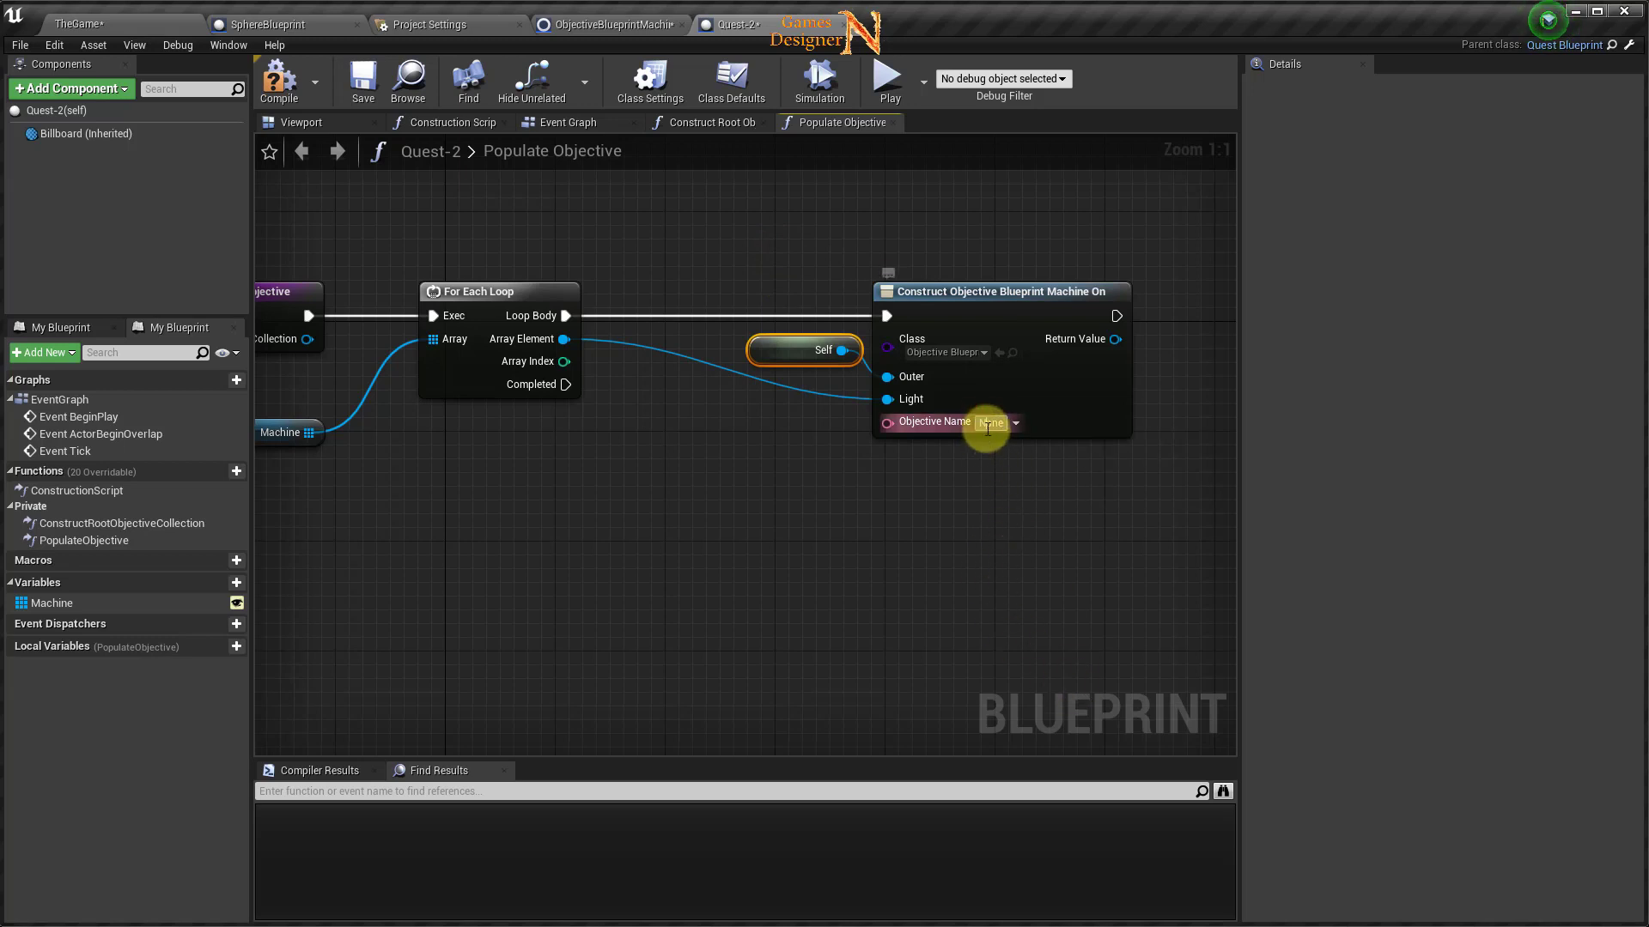
pyautogui.click(989, 425)
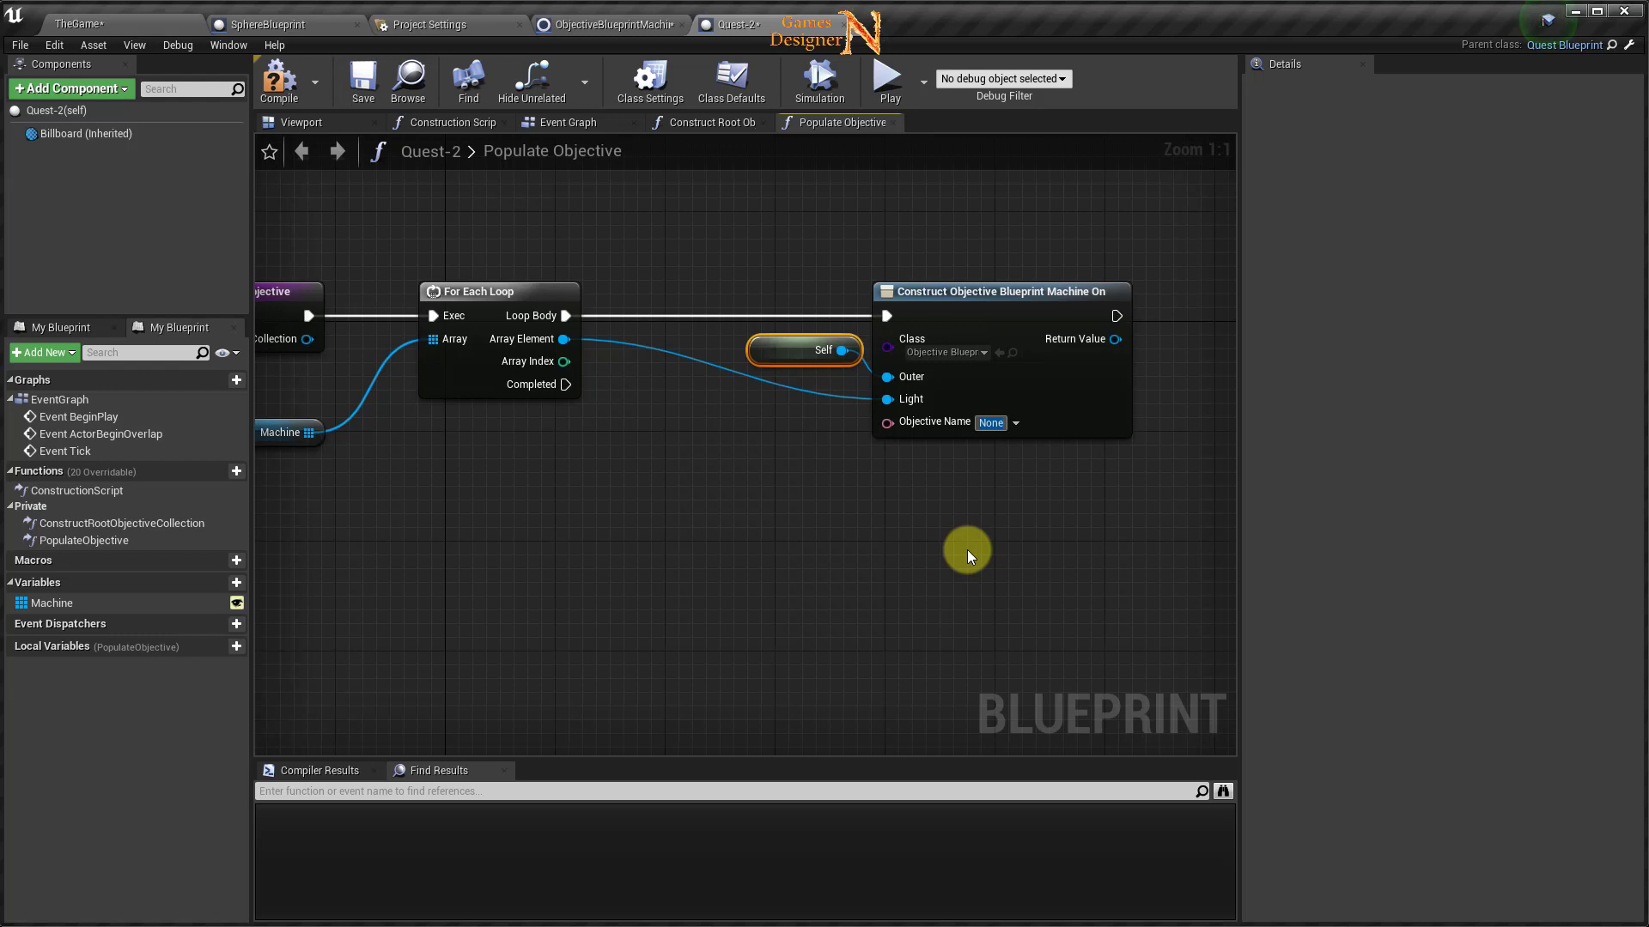
pyautogui.write('Turn M')
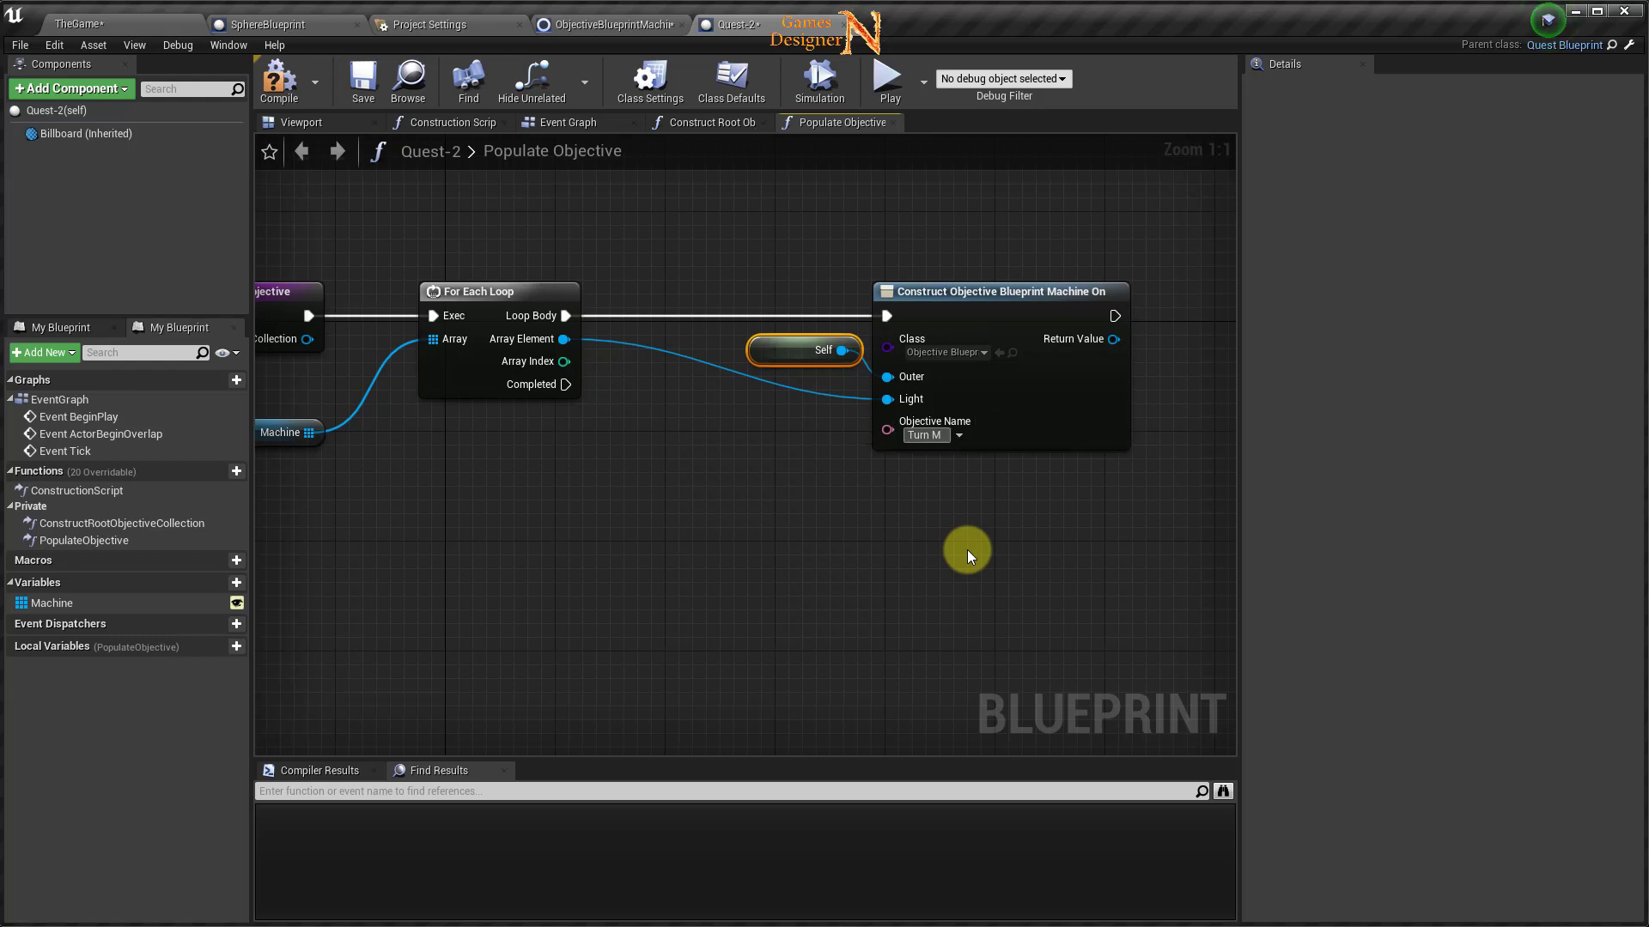
pyautogui.write('achine ')
pyautogui.write('On')
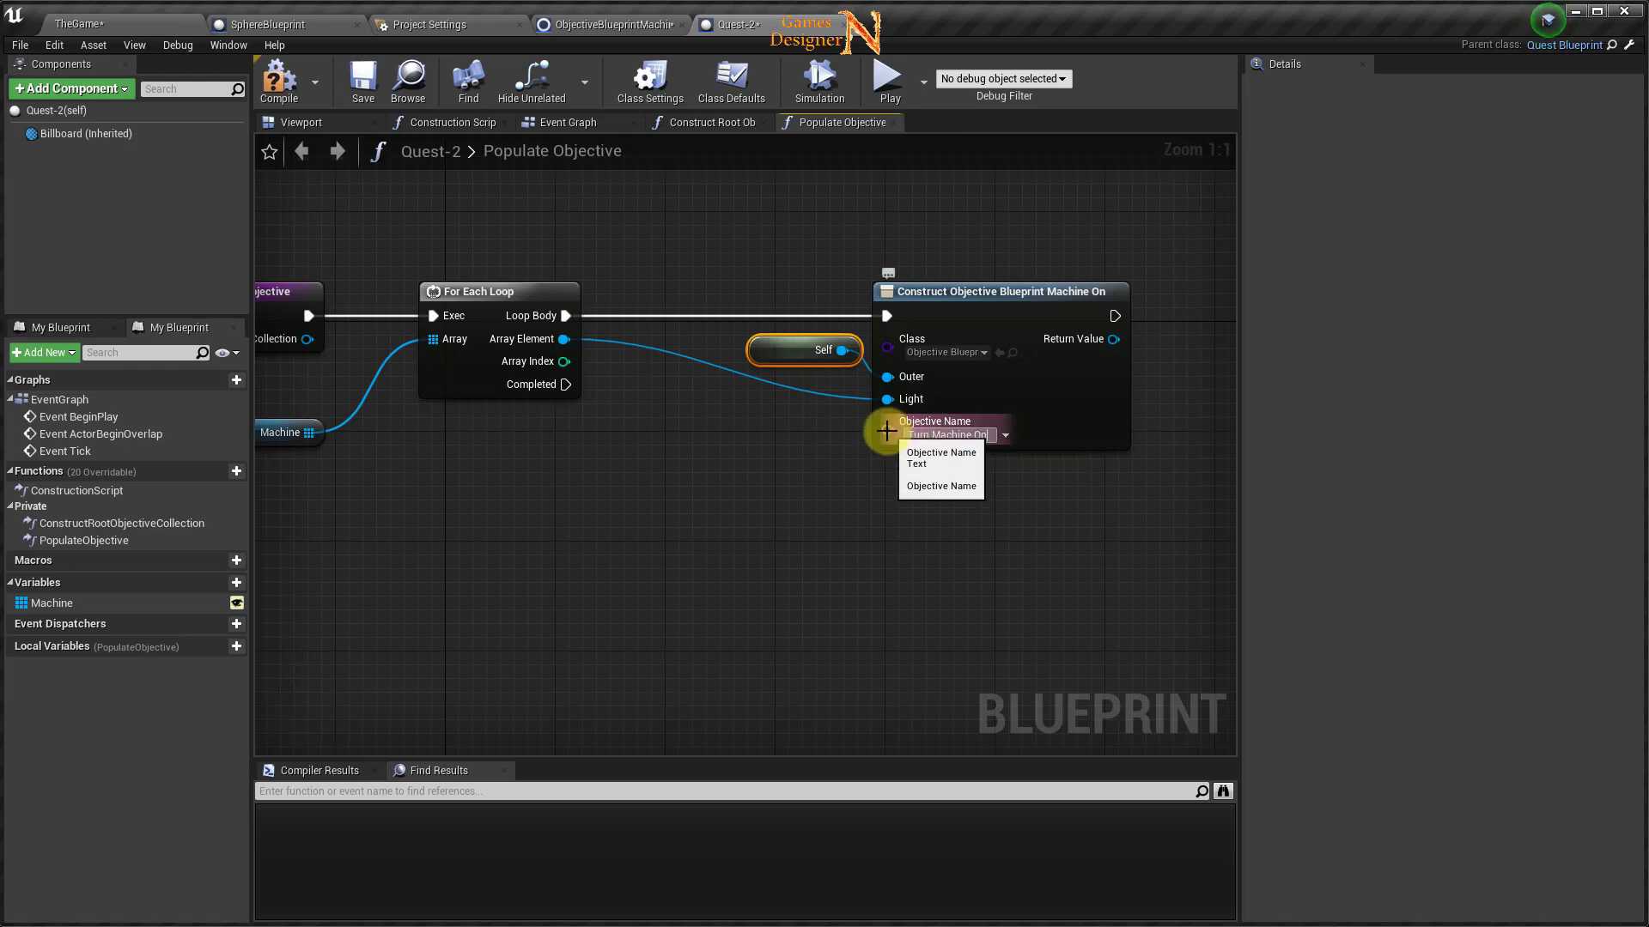
# Feed Objective Name from a Format Text node reading 'Turn Machine On {index}' with an index pin.
pyautogui.moveTo(887, 429); pyautogui.dragTo(811, 477)
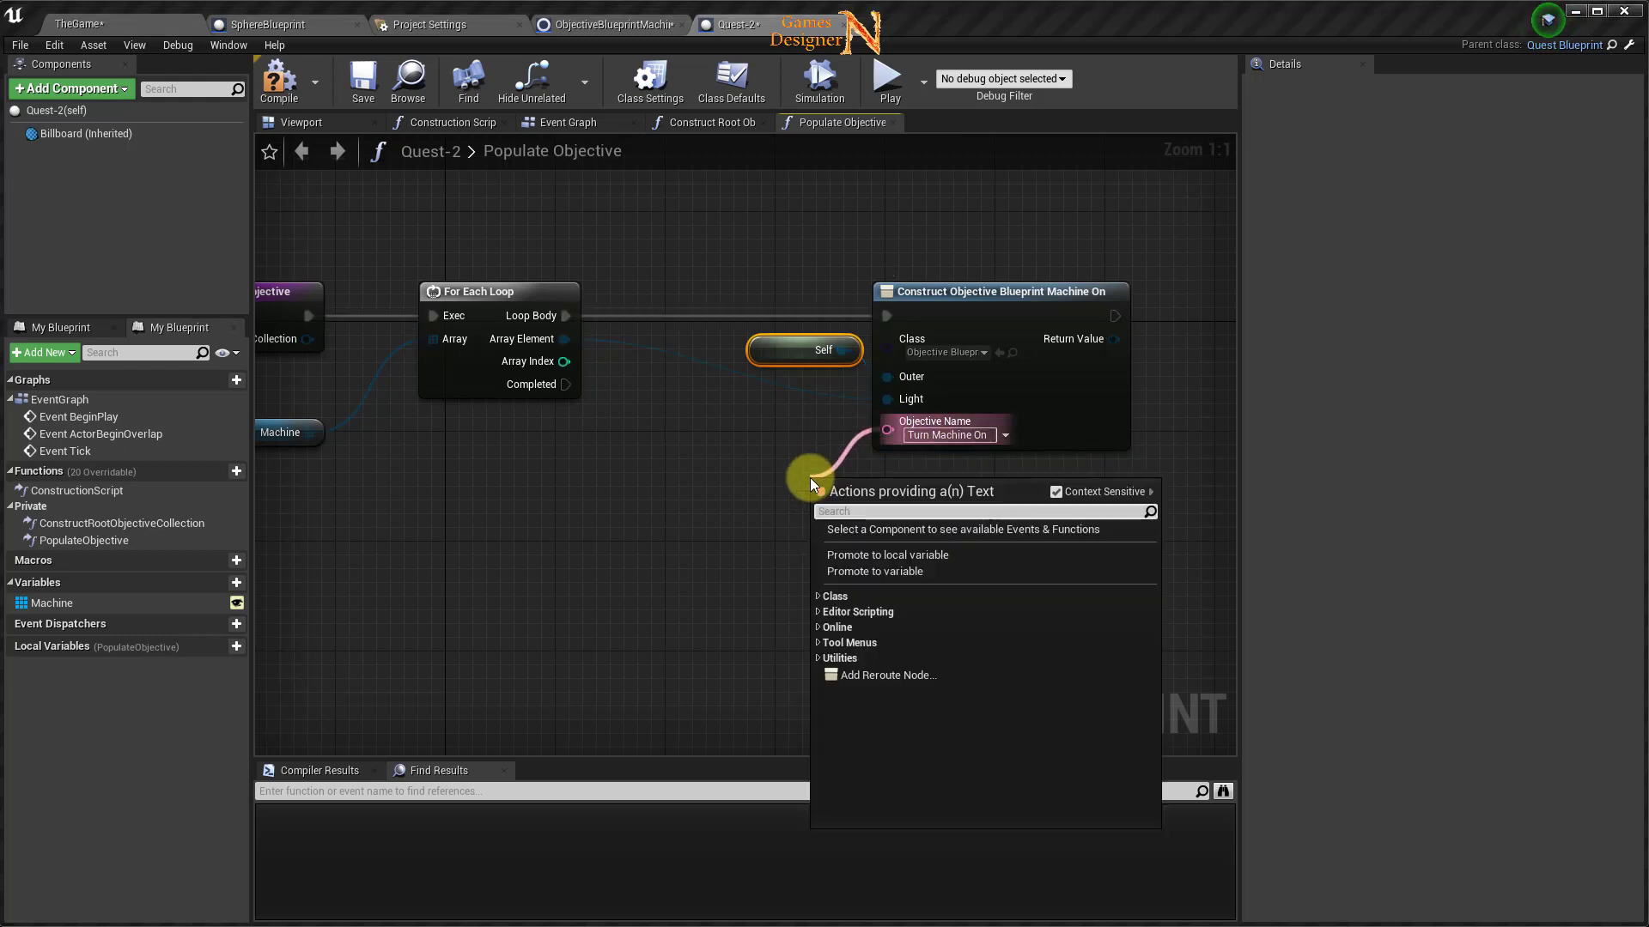
pyautogui.write('format')
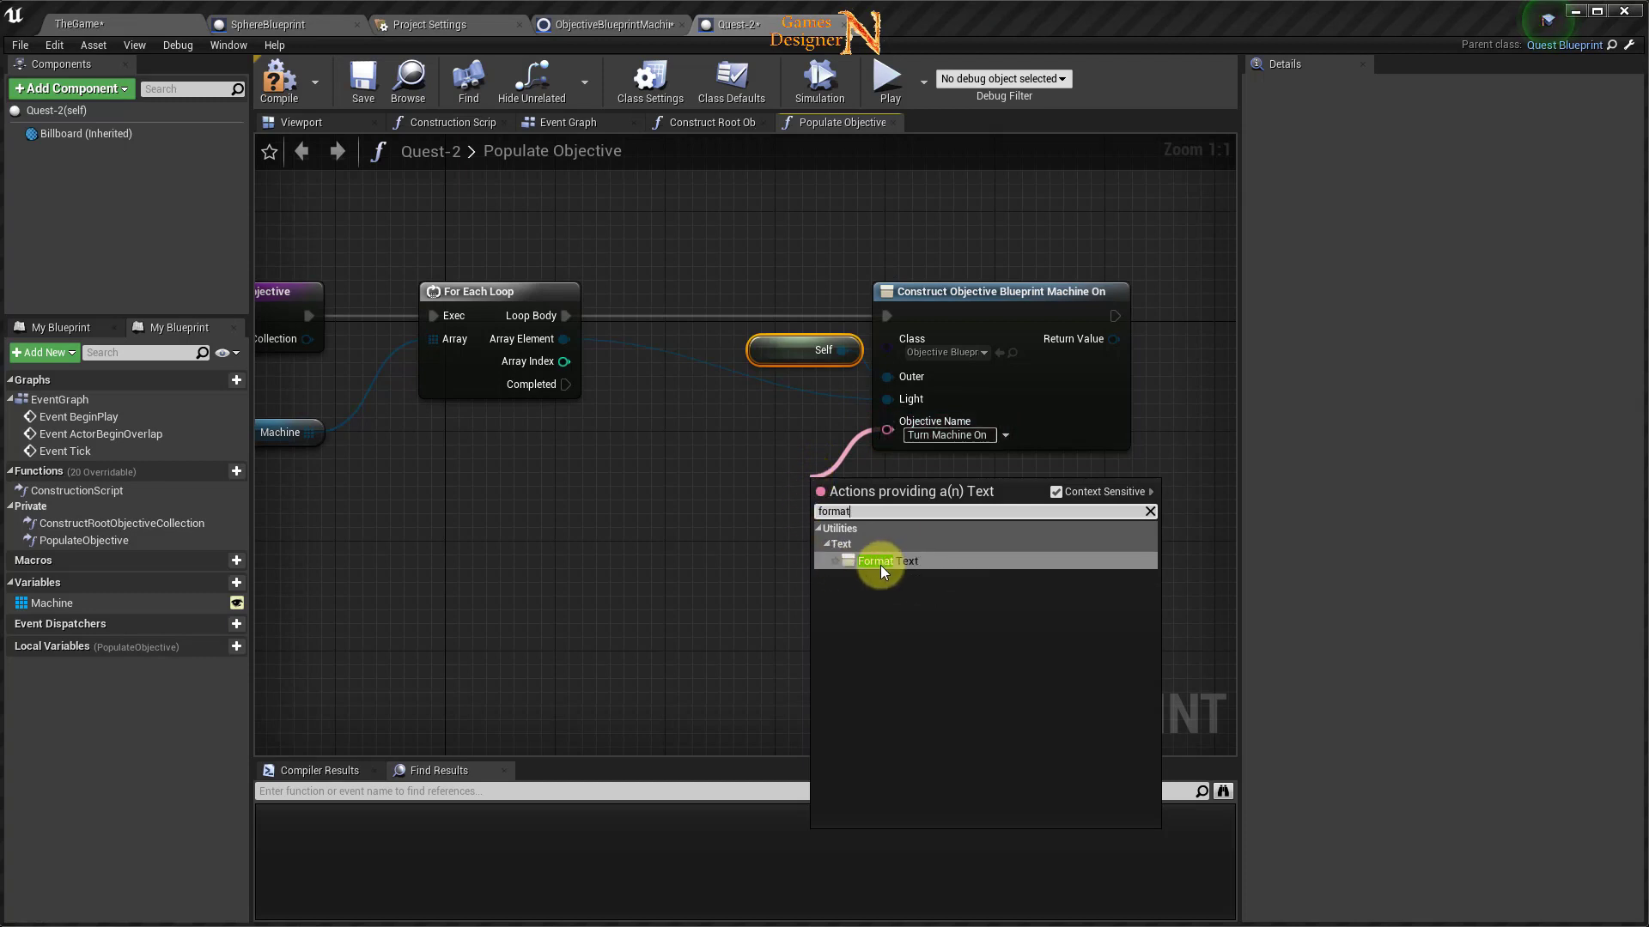
pyautogui.click(881, 561)
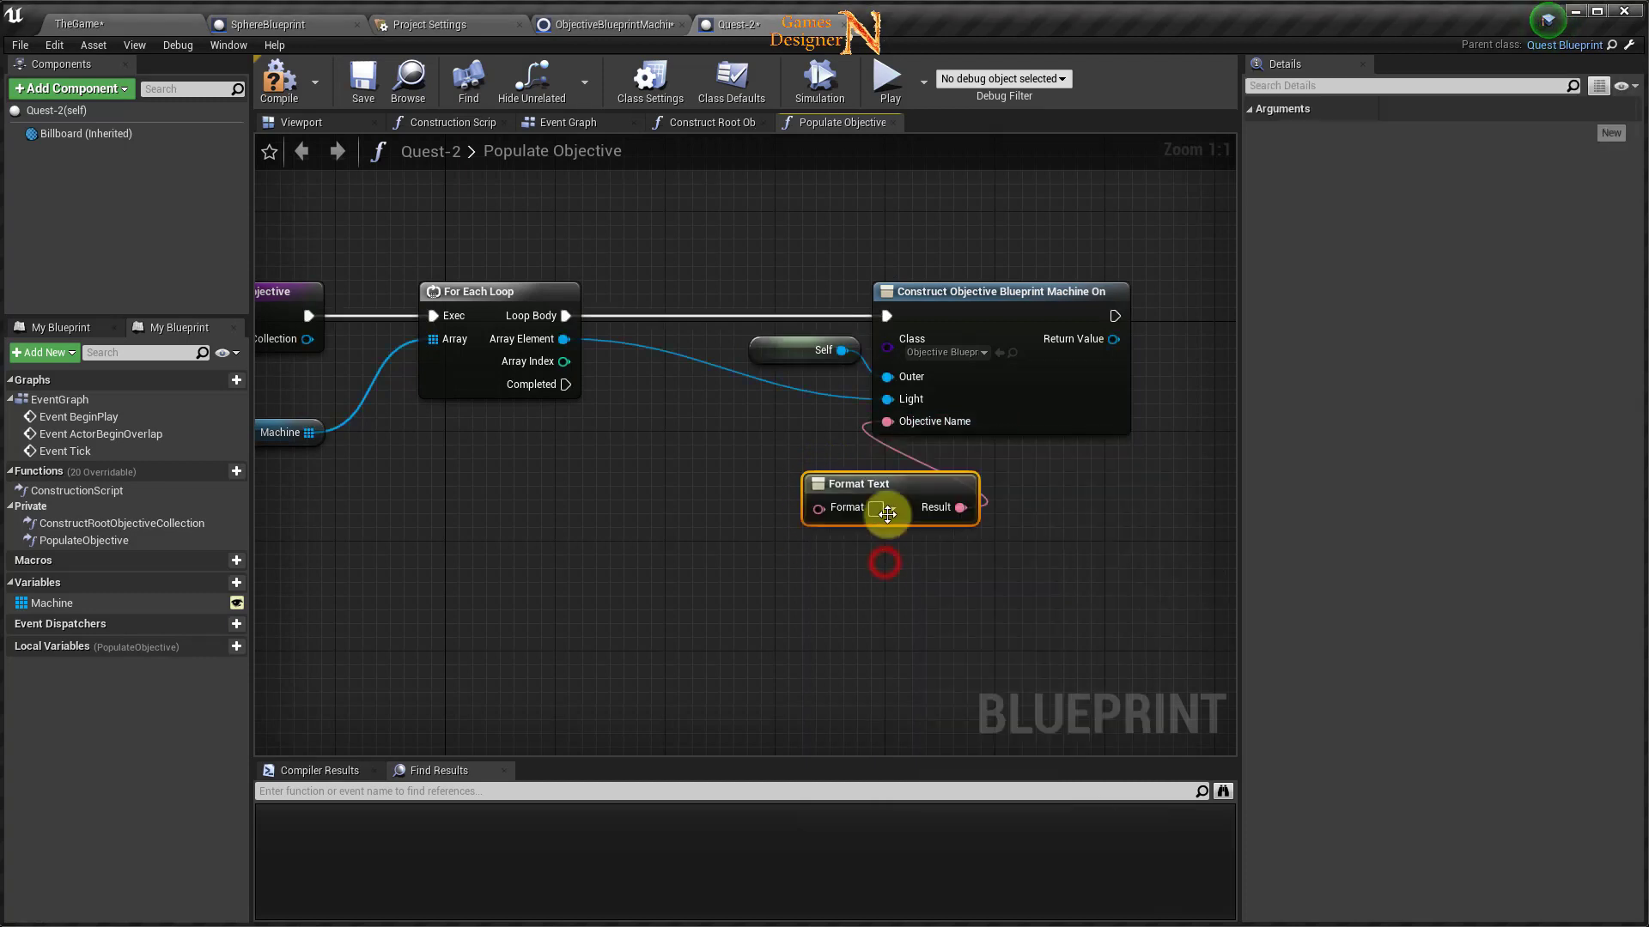
pyautogui.moveTo(862, 487); pyautogui.dragTo(751, 447)
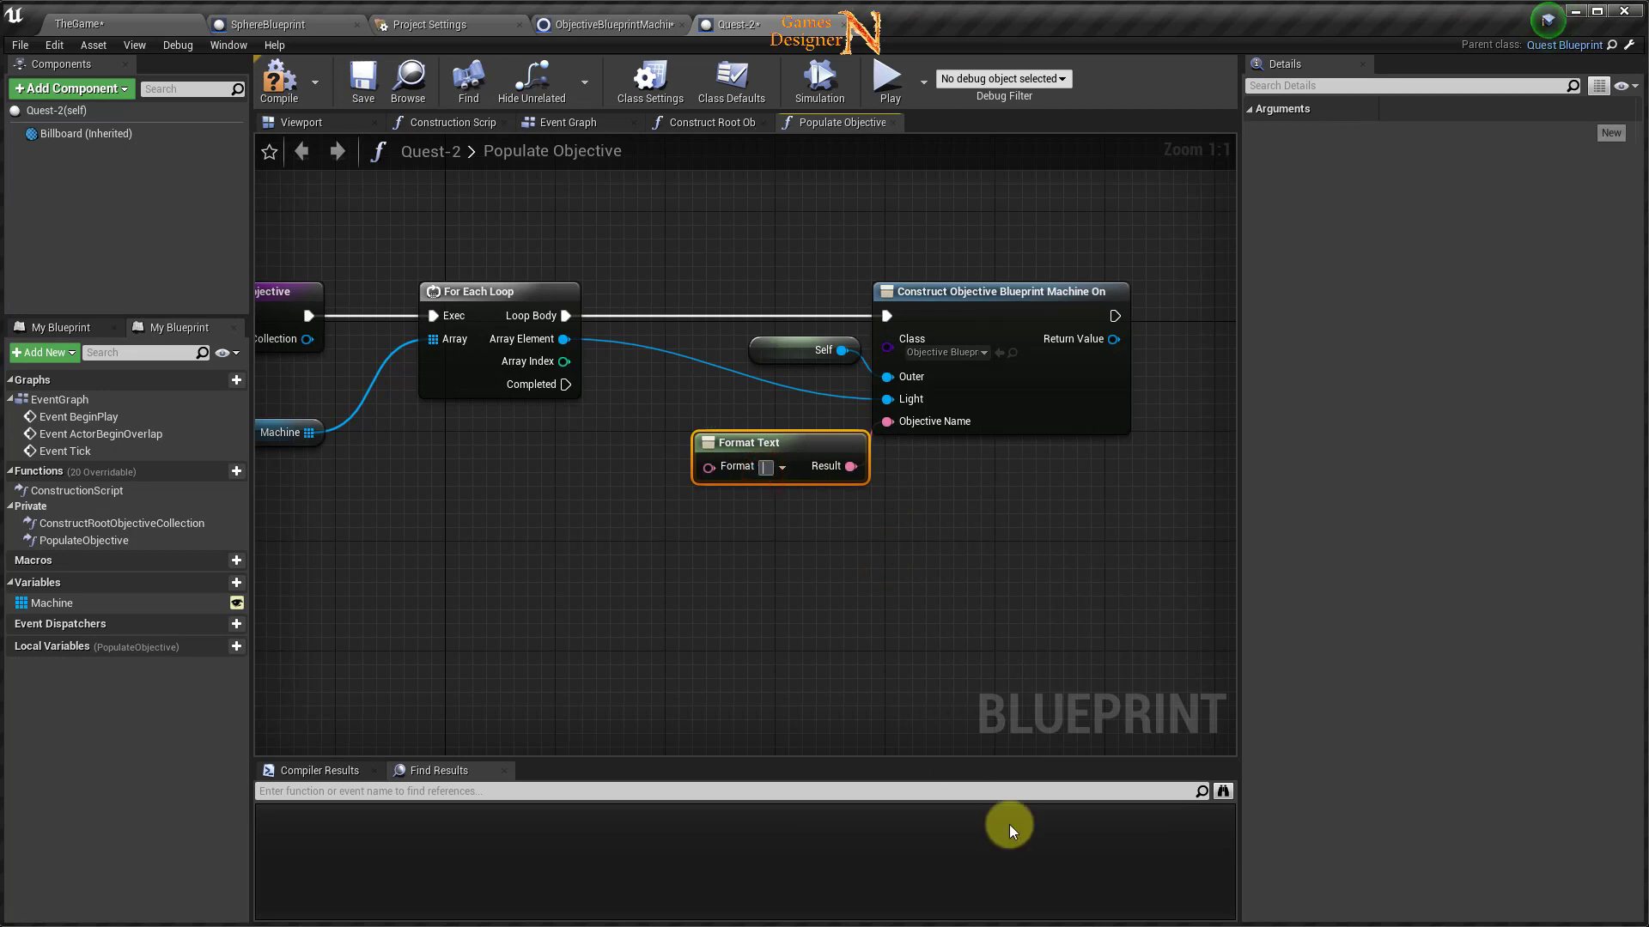
pyautogui.write('Tur')
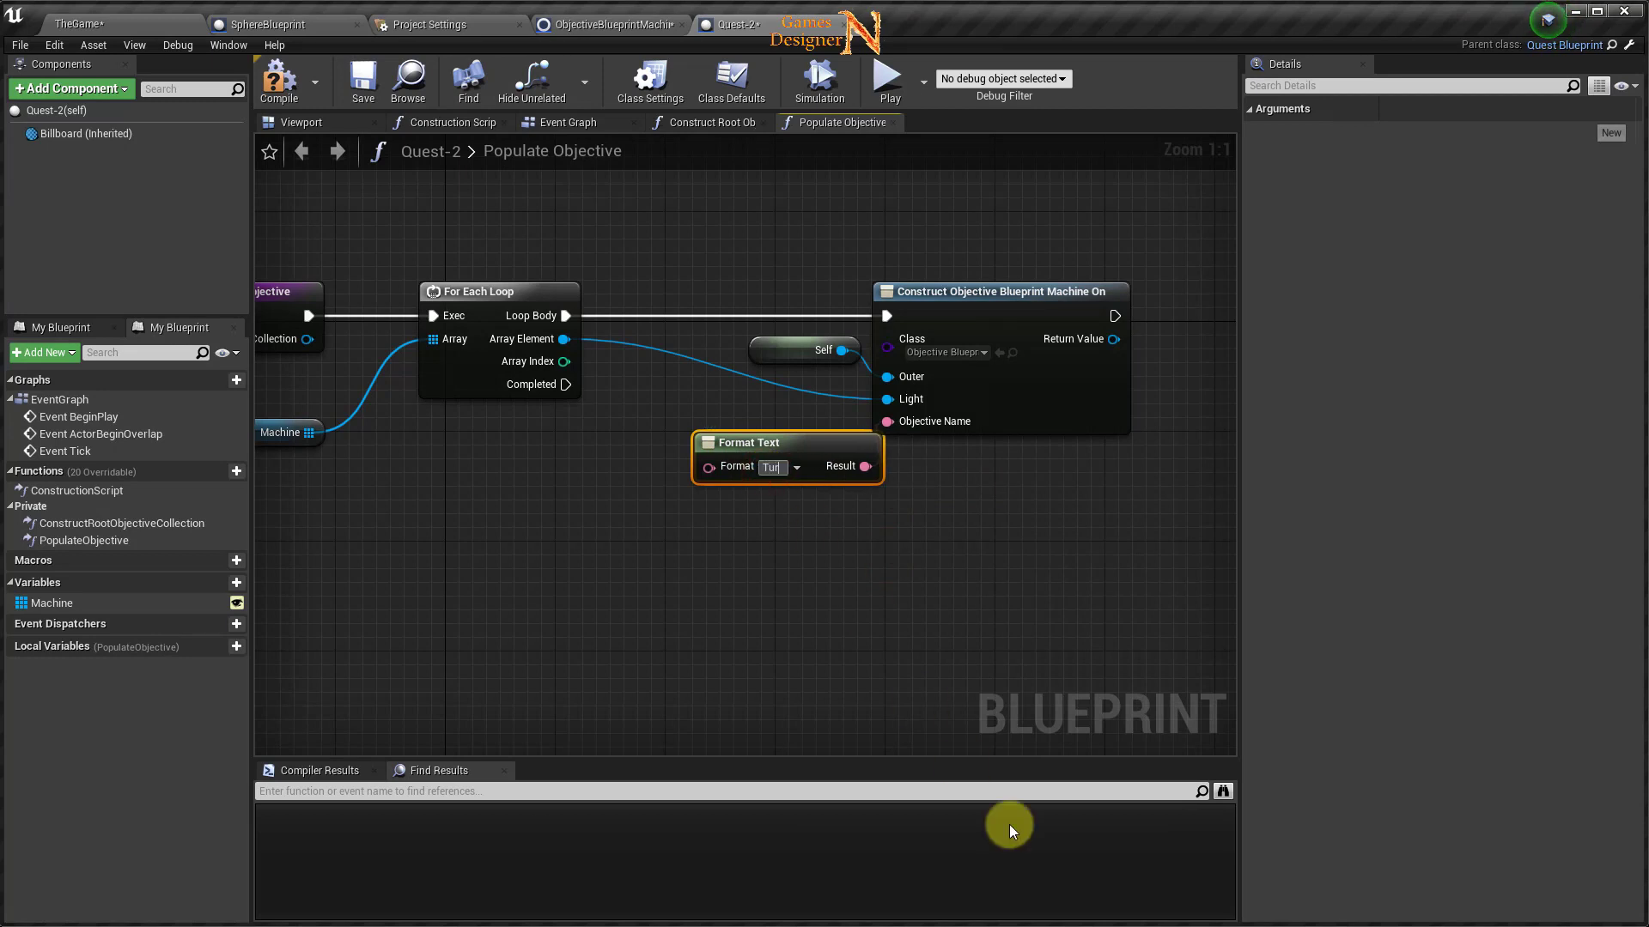
pyautogui.write('n Mach')
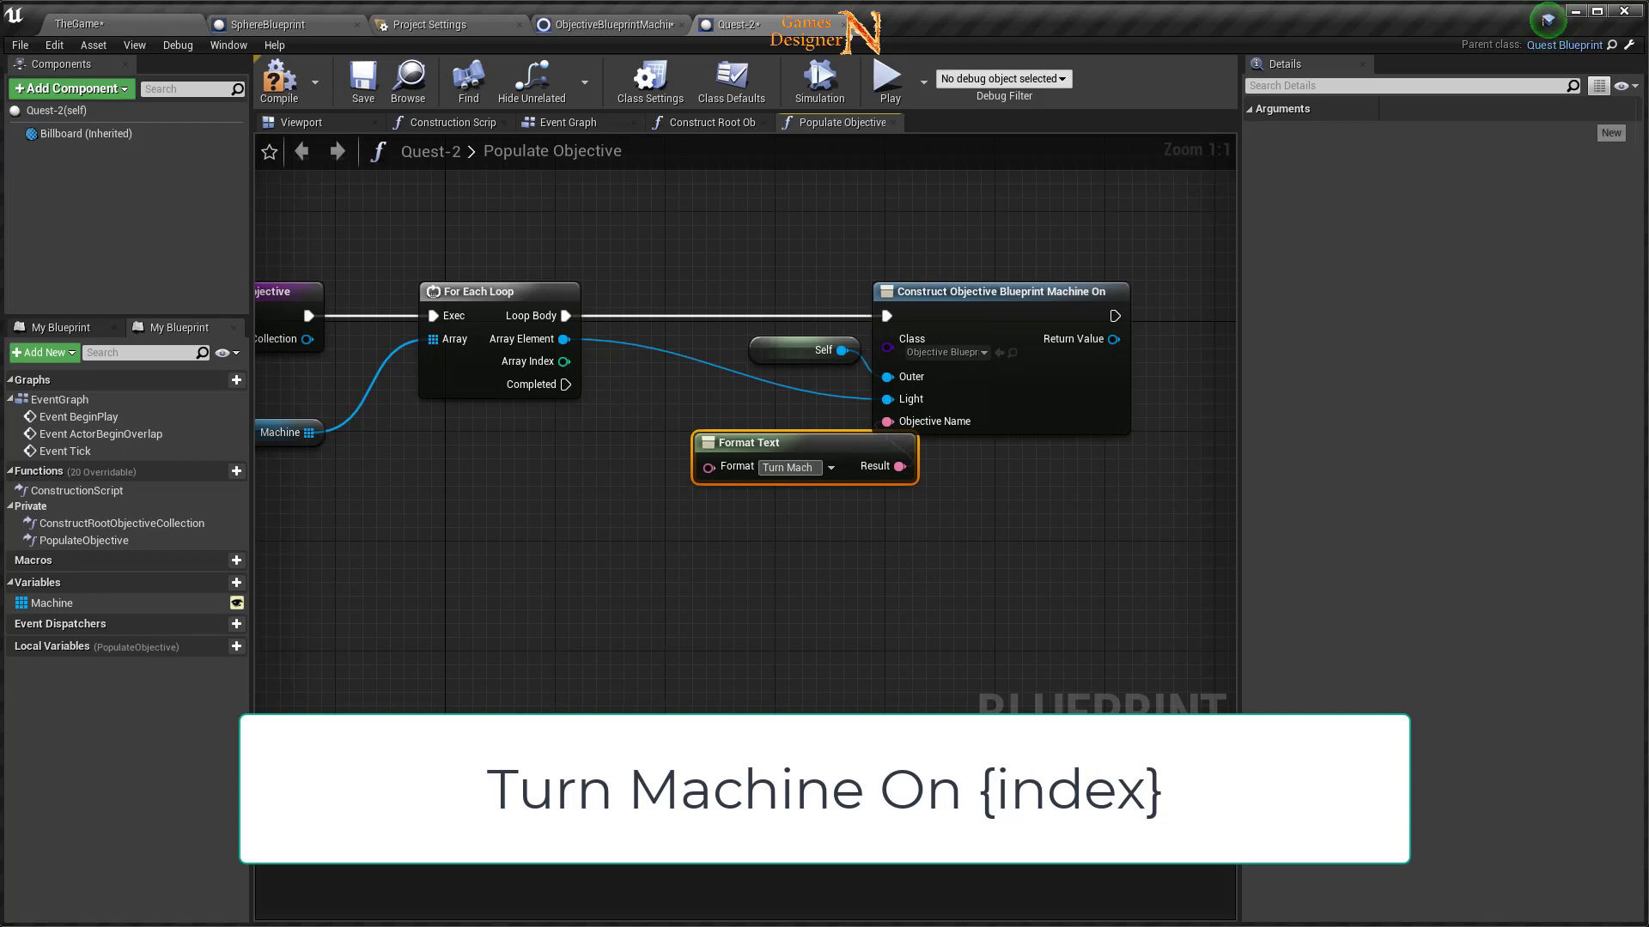
pyautogui.write('ine On ')
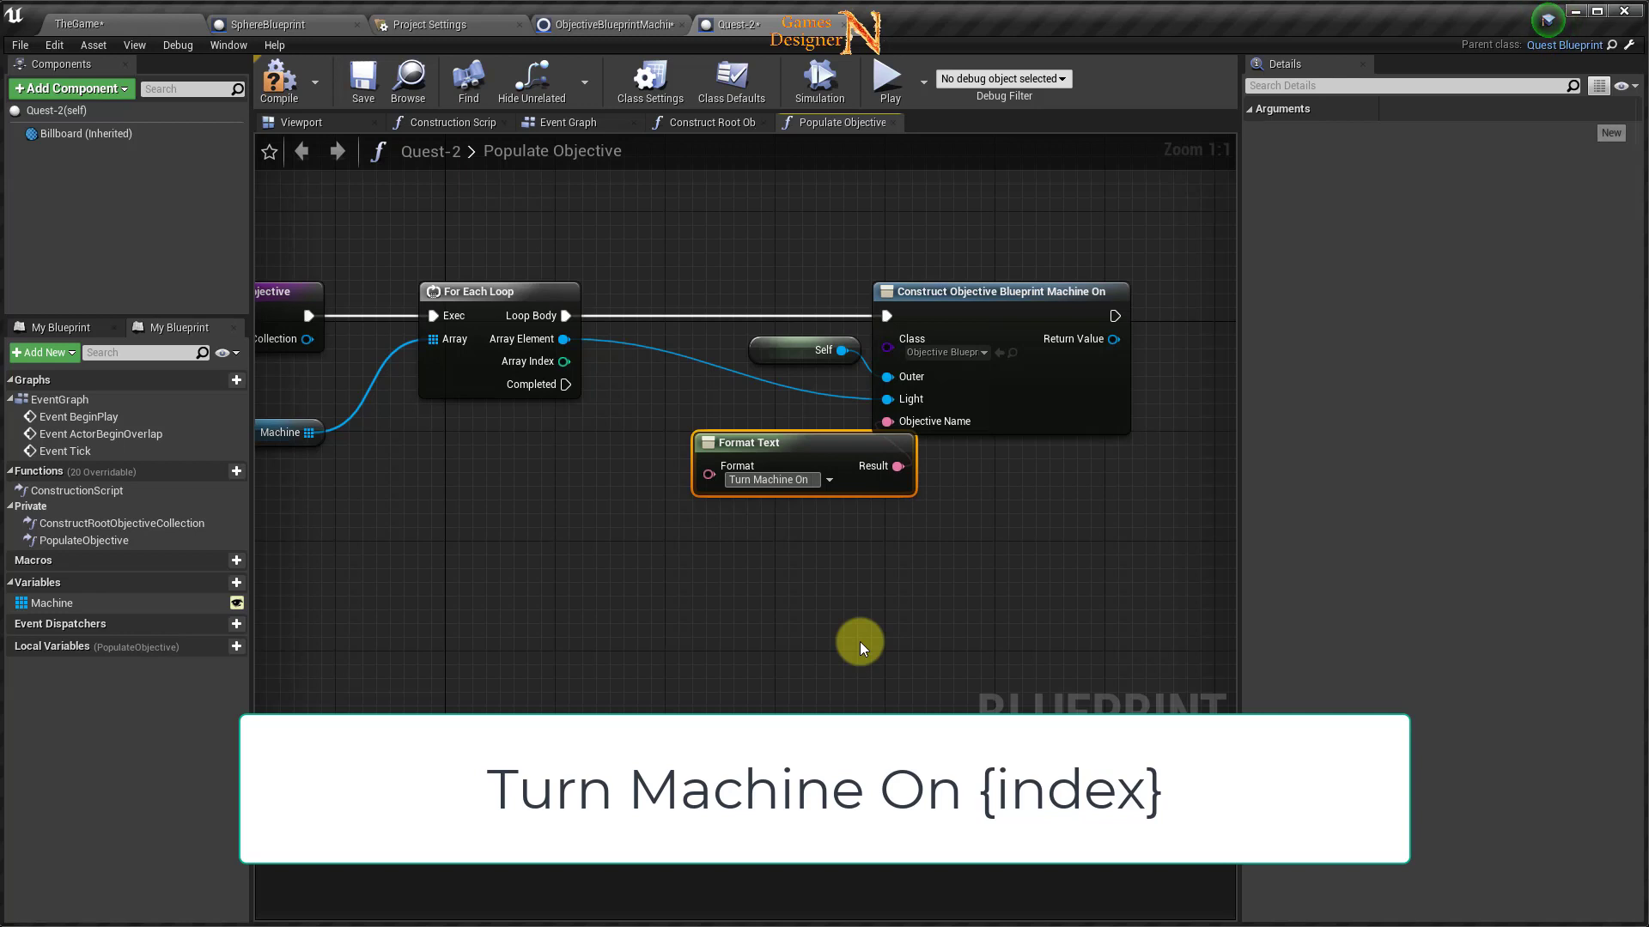
pyautogui.write('{}')
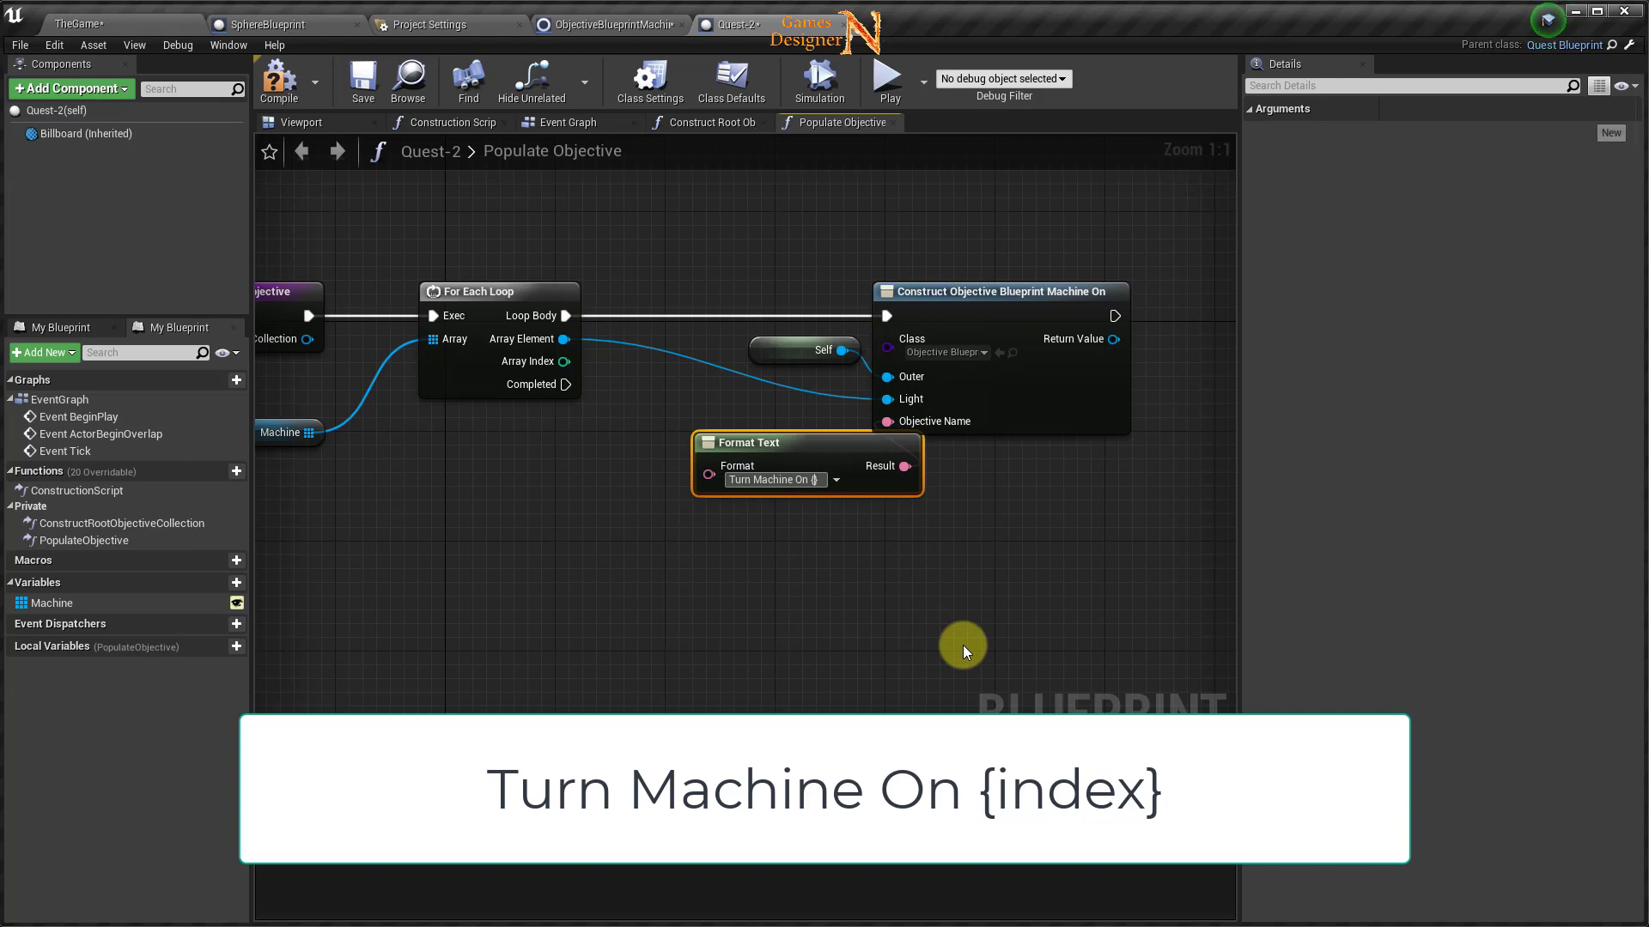
pyautogui.write('index')
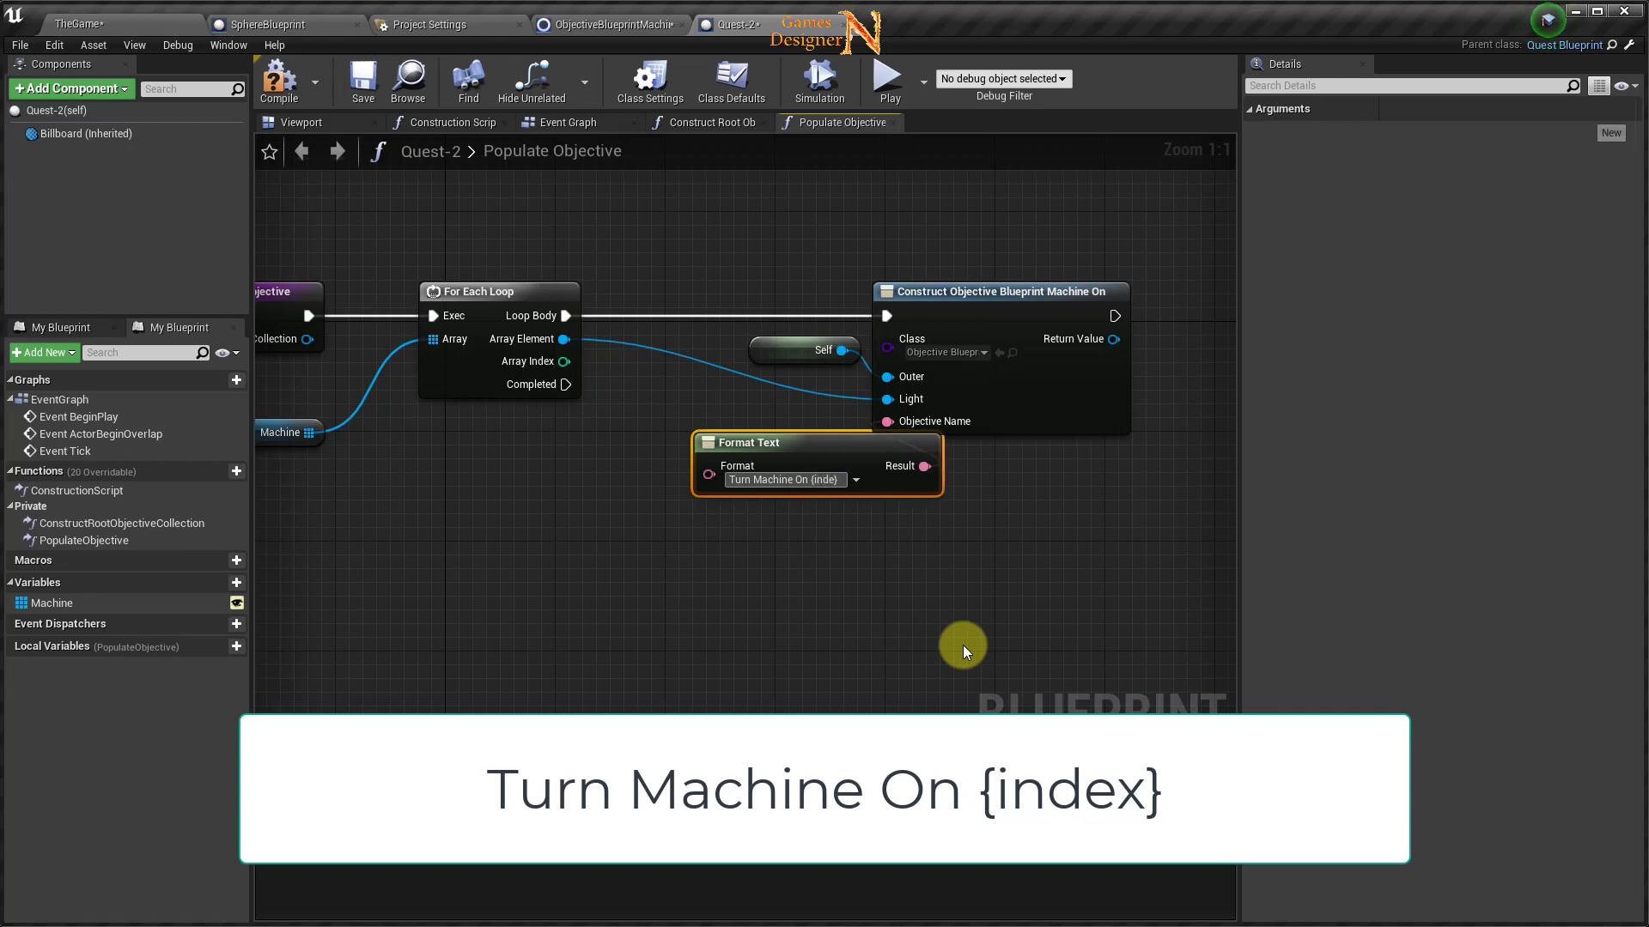
pyautogui.press('Return')
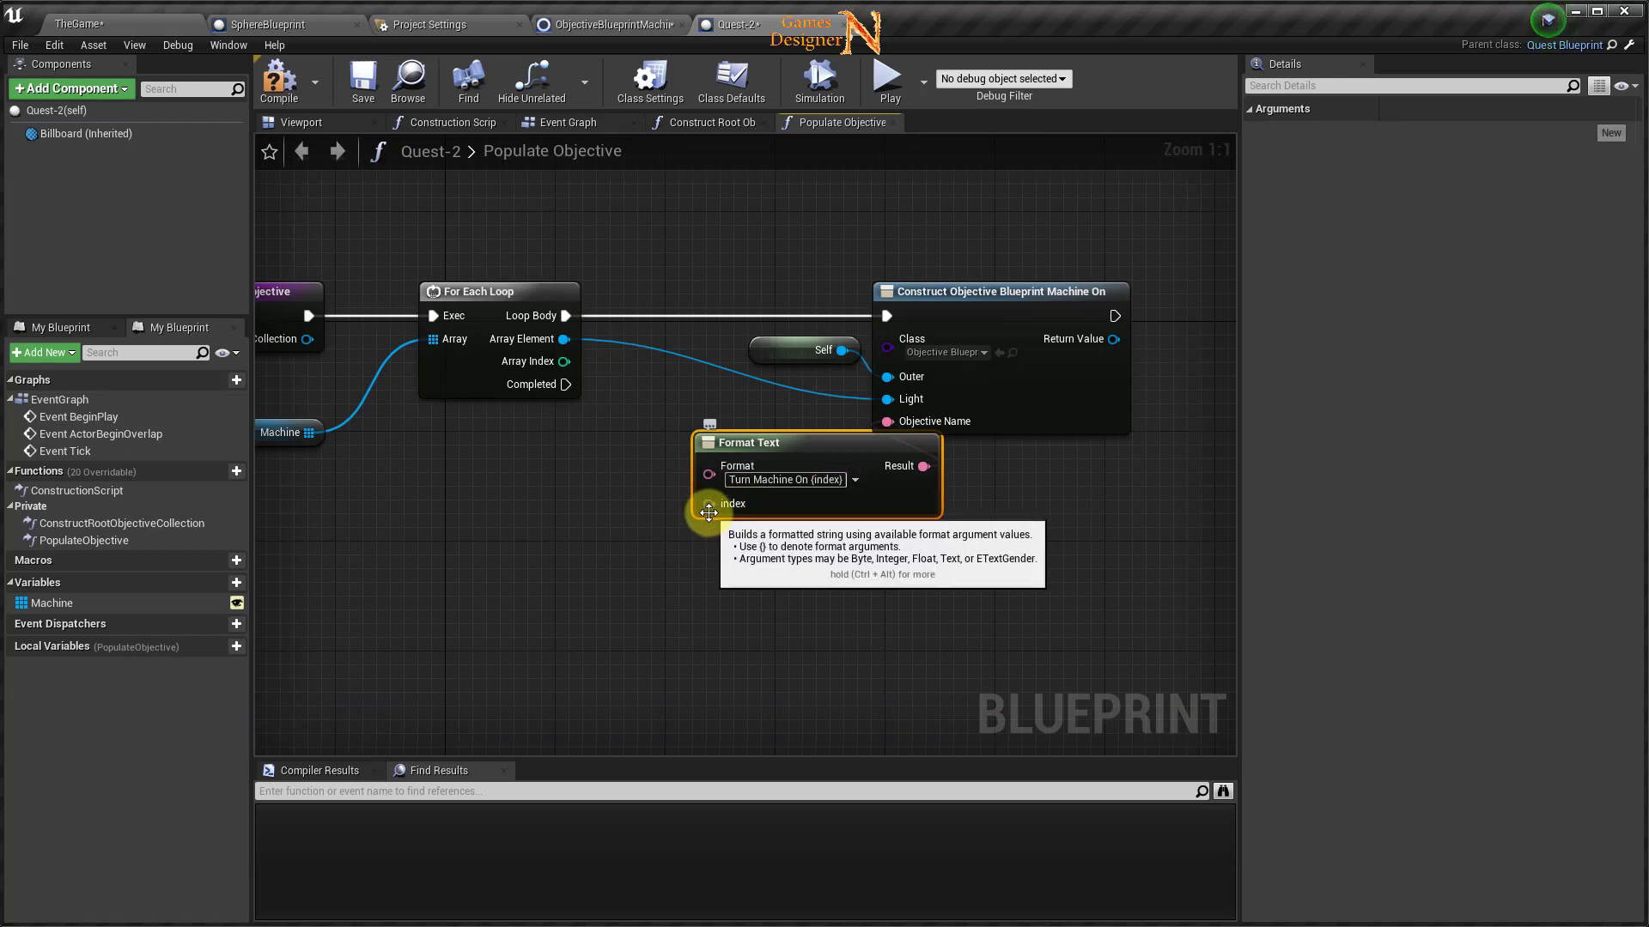
# Wire Array Index + 1, via an integer Add node, into Format Text's index argument.
pyautogui.moveTo(778, 450); pyautogui.dragTo(750, 450)
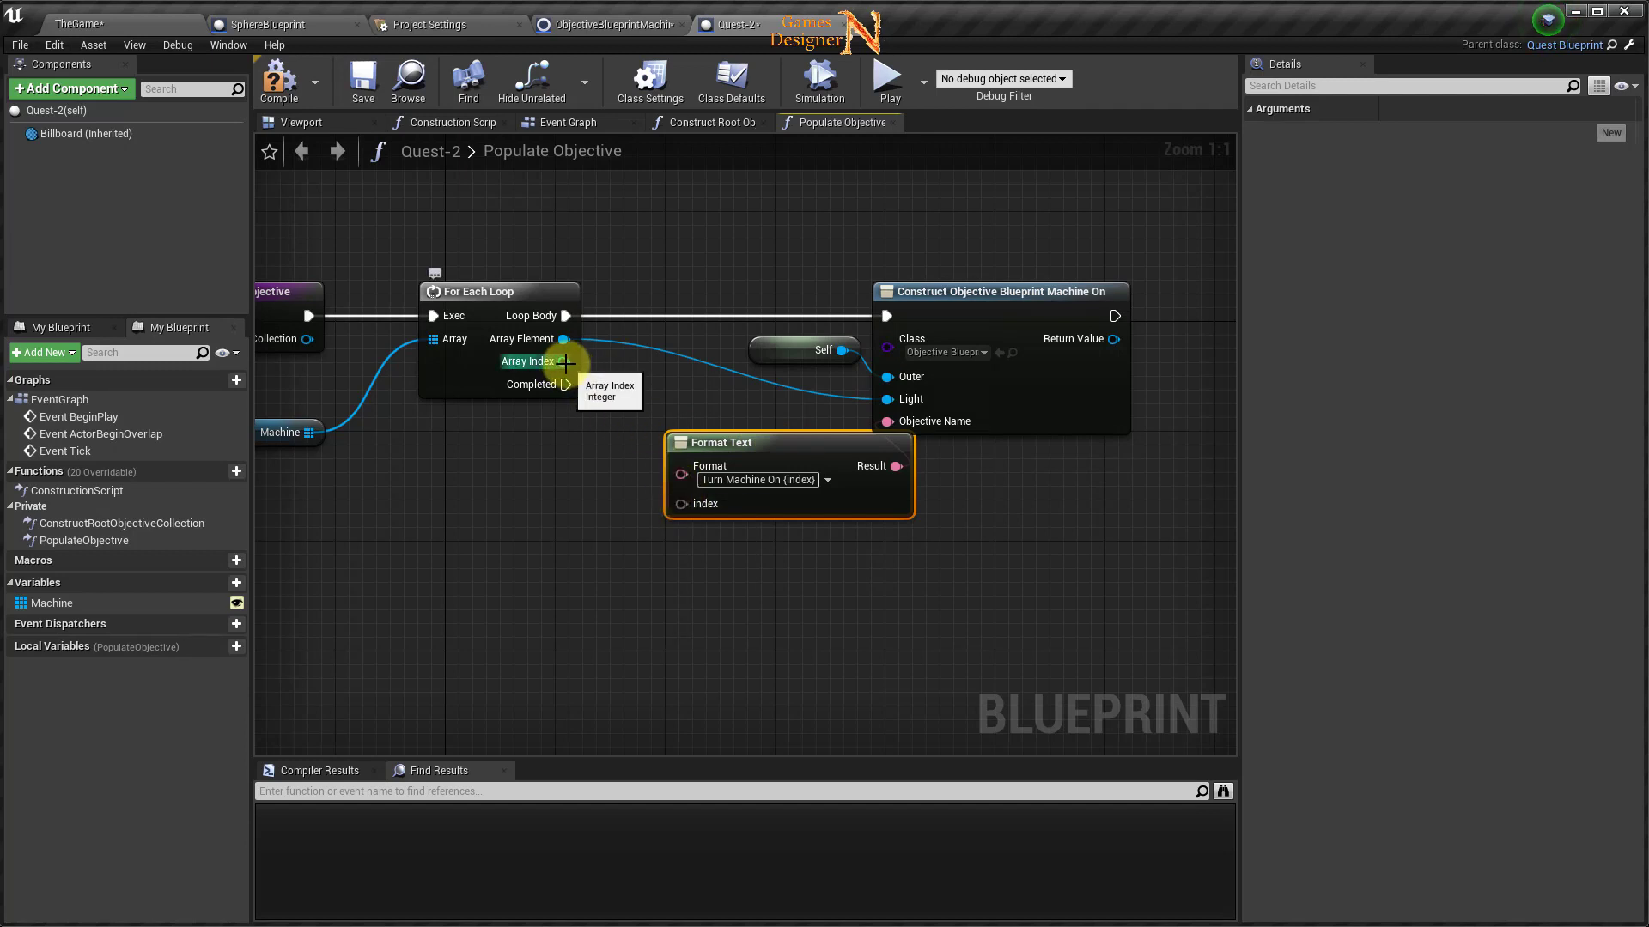
pyautogui.moveTo(564, 361); pyautogui.dragTo(532, 499)
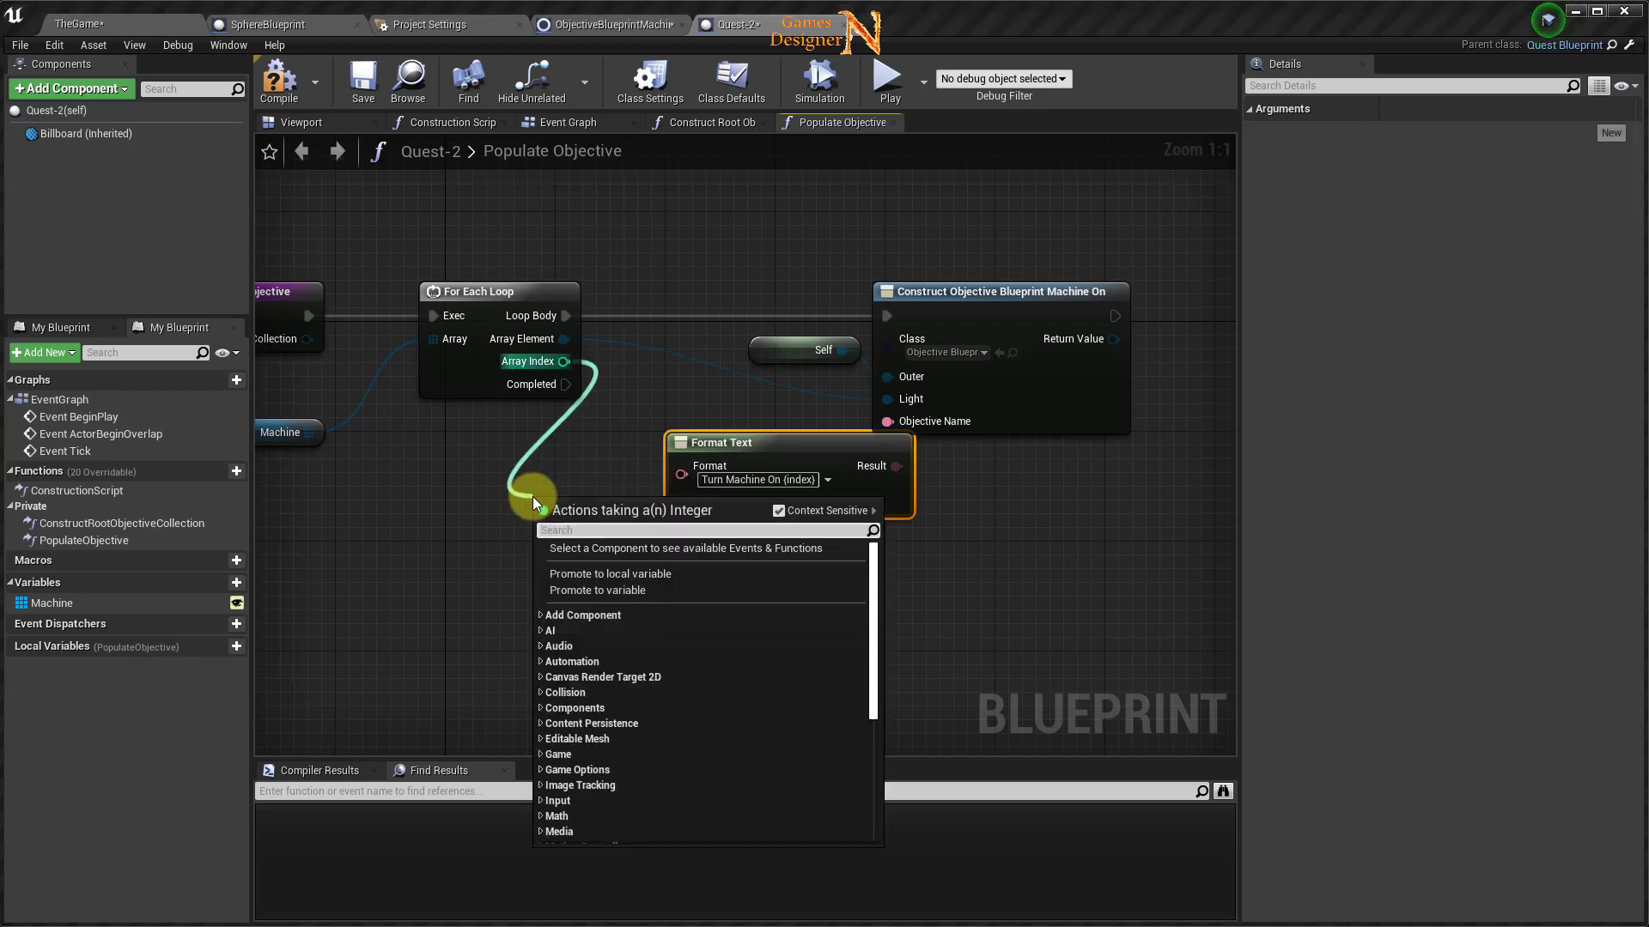
pyautogui.write('int +')
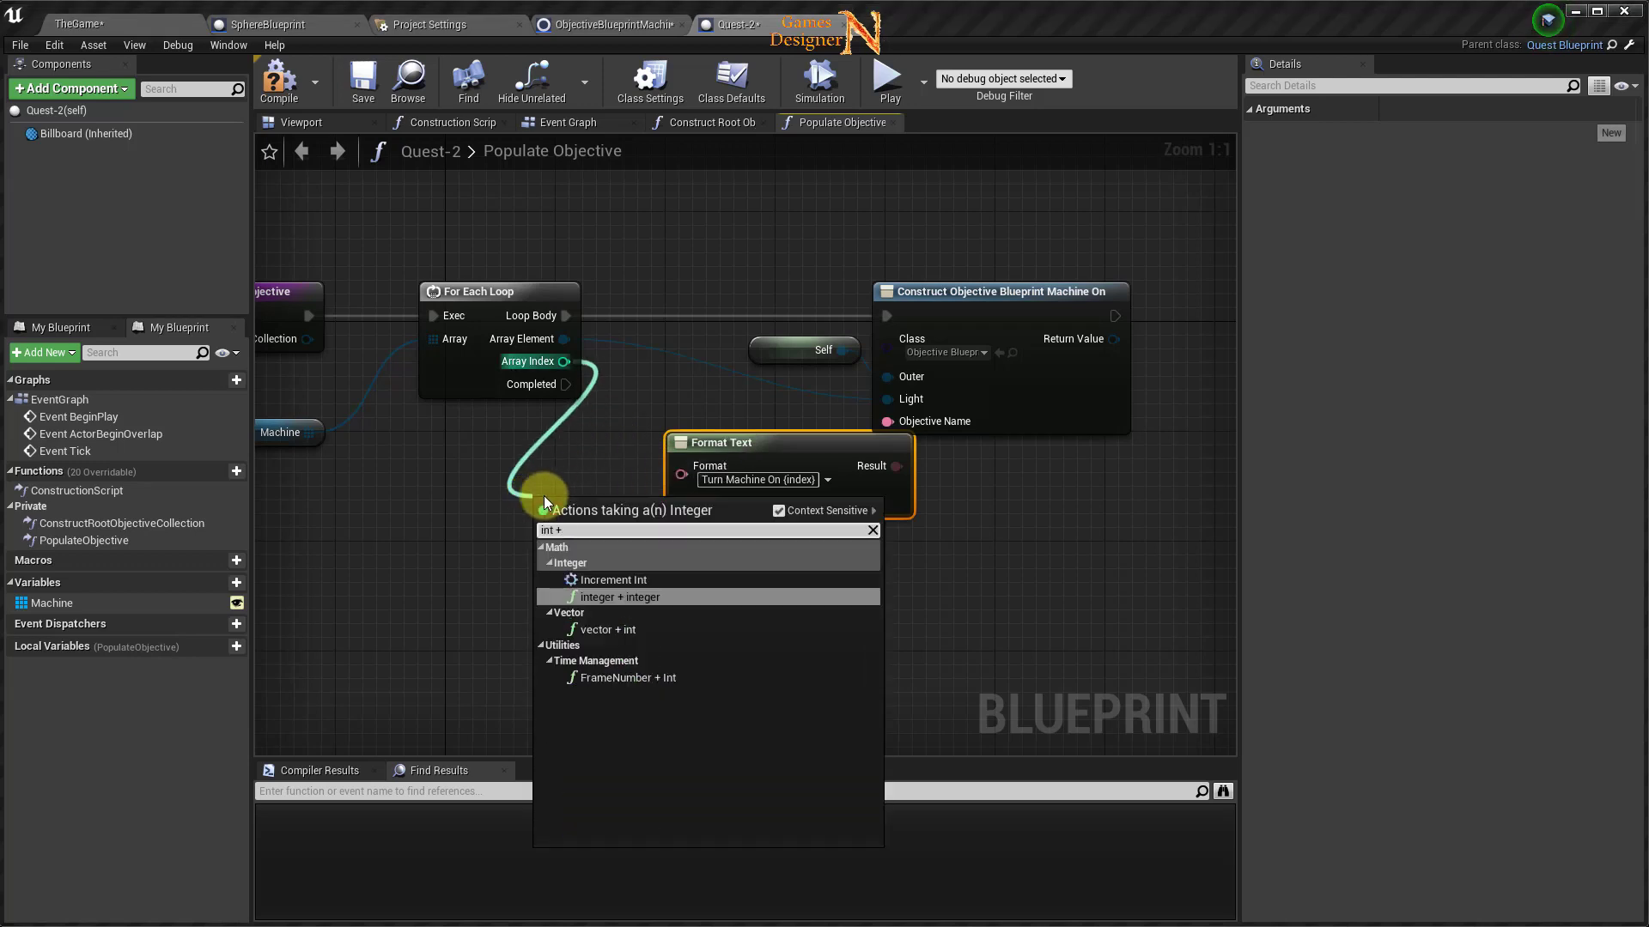
pyautogui.click(620, 597)
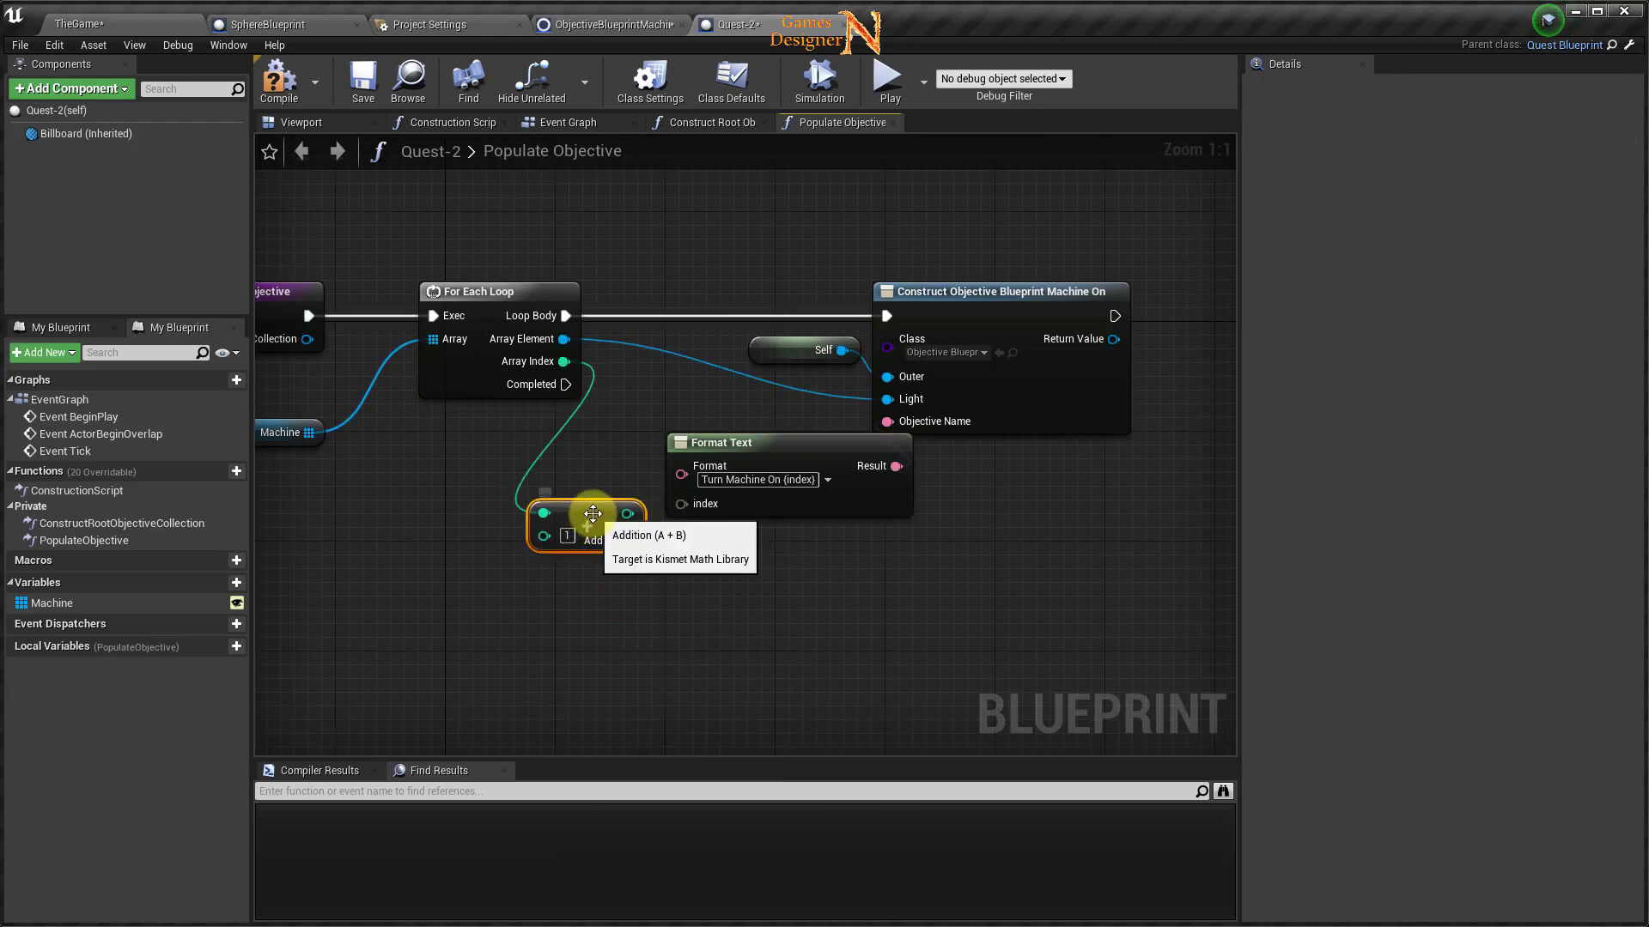
pyautogui.moveTo(592, 513)
pyautogui.mouseDown()
pyautogui.moveTo(565, 473)
pyautogui.moveTo(681, 505)
pyautogui.mouseUp()
pyautogui.moveTo(554, 472); pyautogui.dragTo(580, 472)
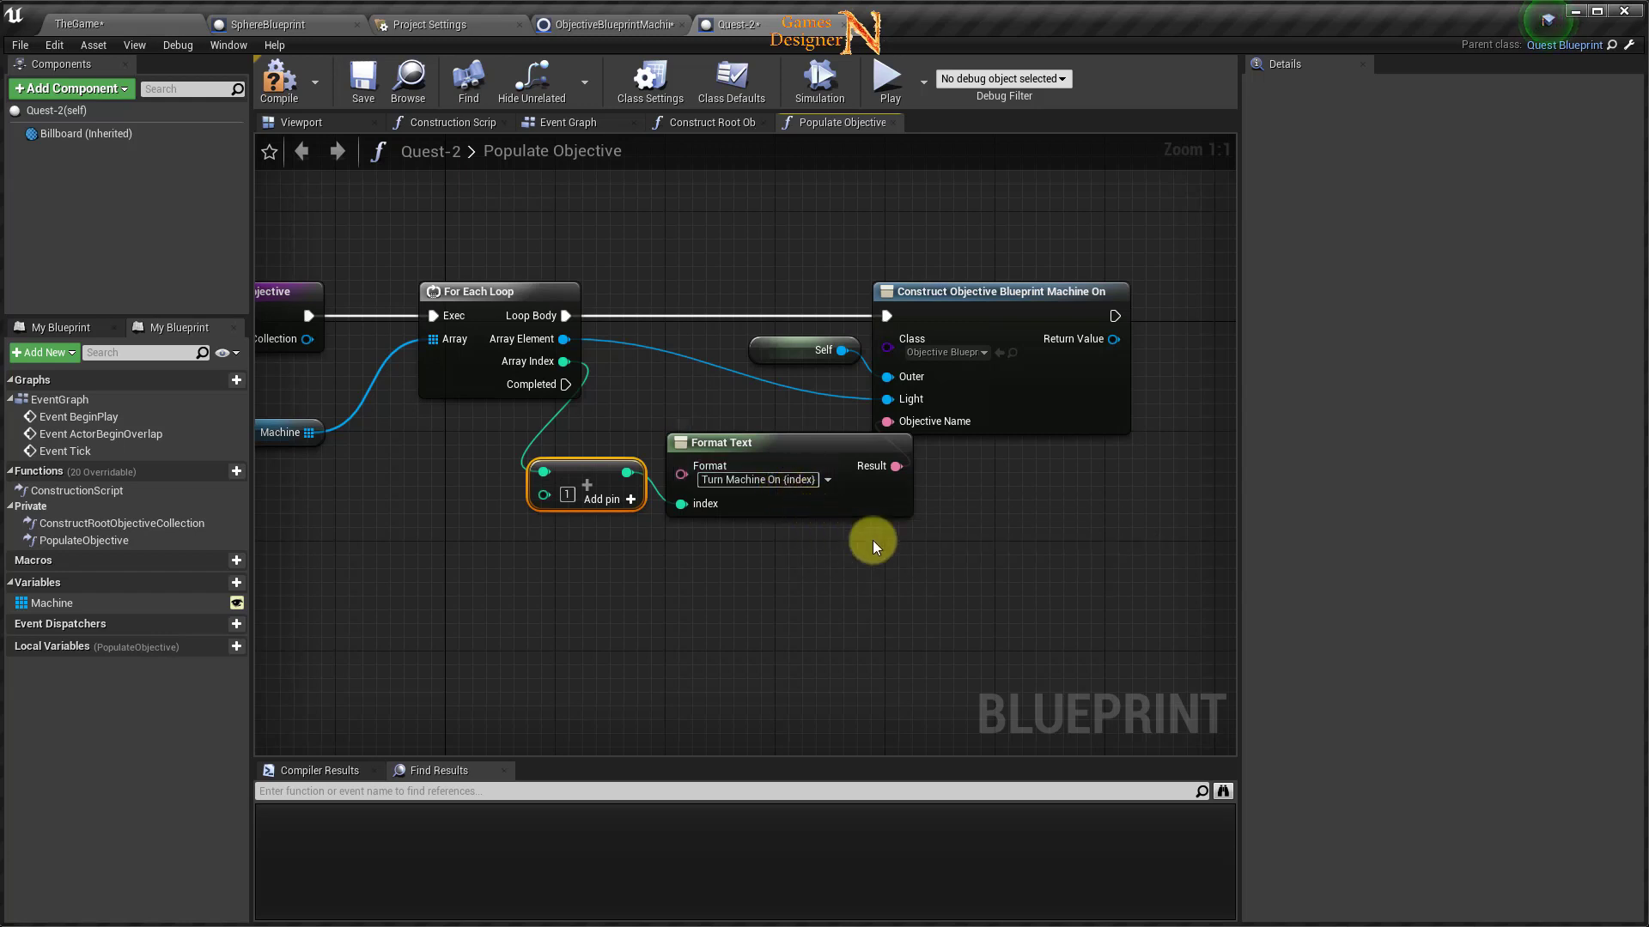
pyautogui.moveTo(873, 540); pyautogui.dragTo(735, 472, button='right')
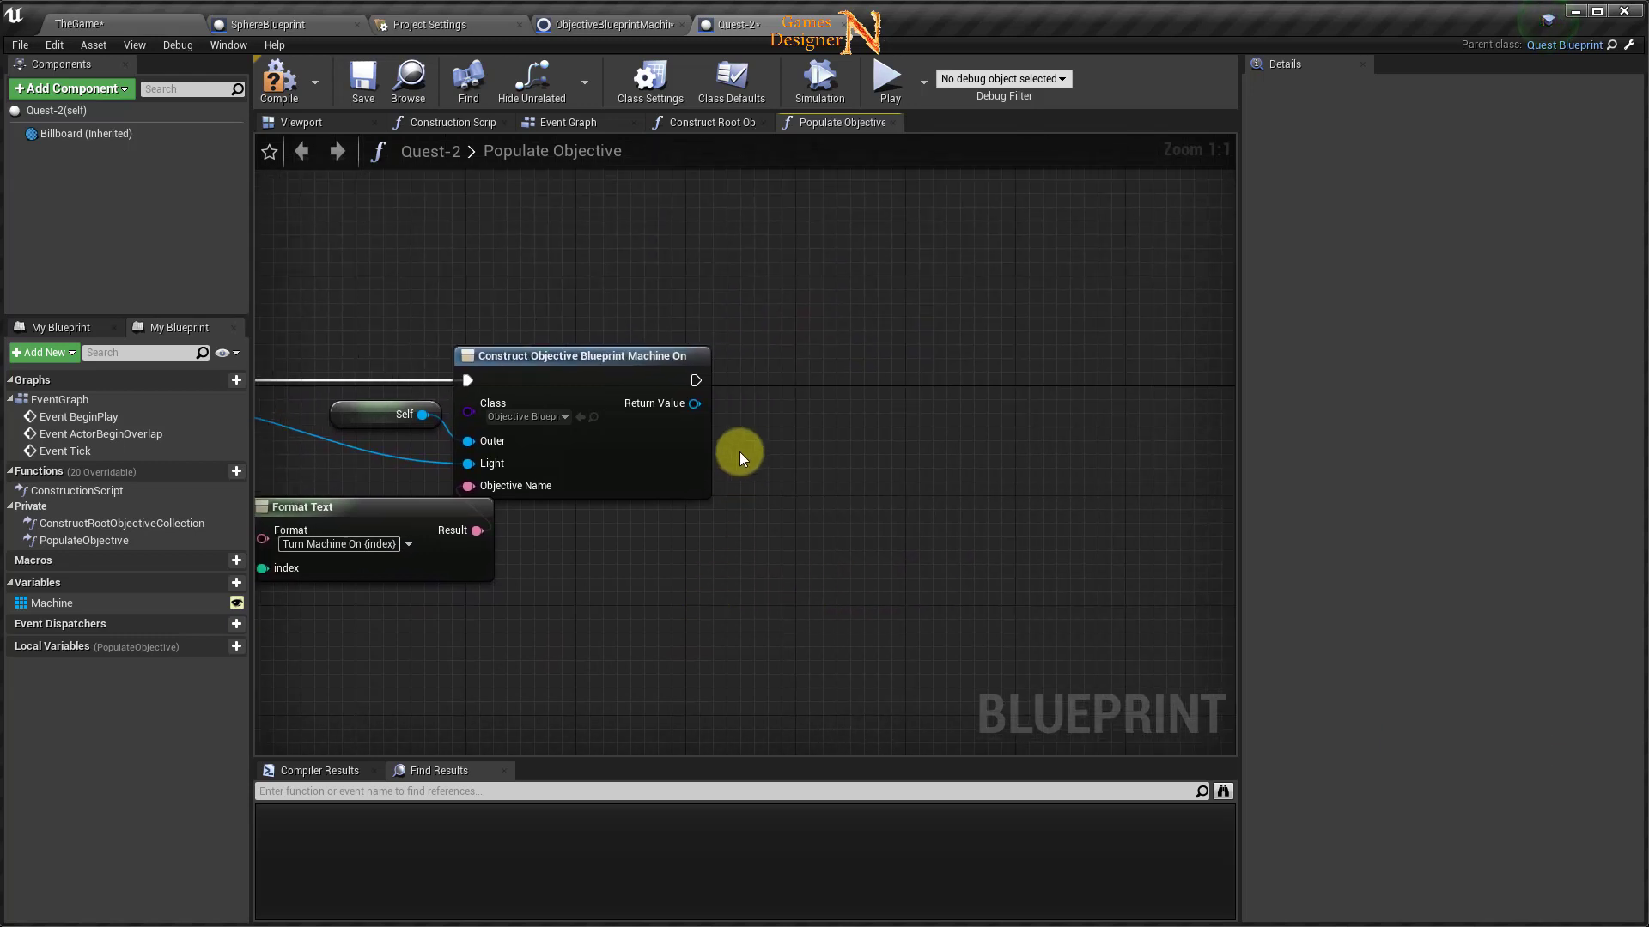
# Pass each constructed objective to Add Objective on a Root Objective Collection getter.
pyautogui.rightClick(765, 429)
pyautogui.write('get roo')
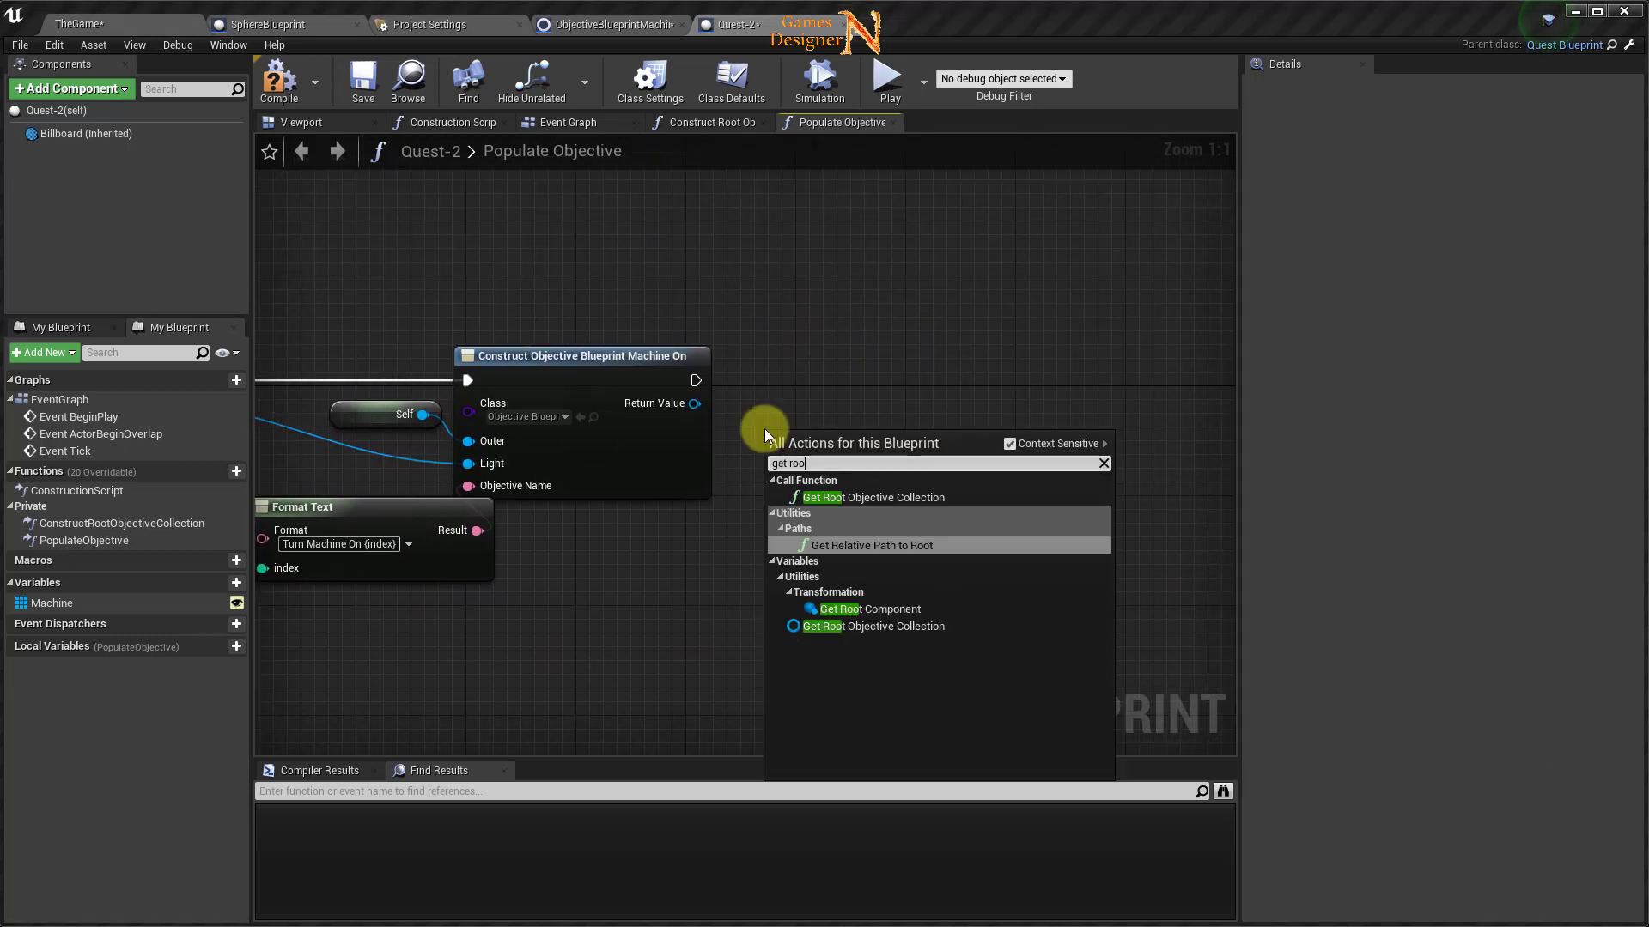
pyautogui.write('t')
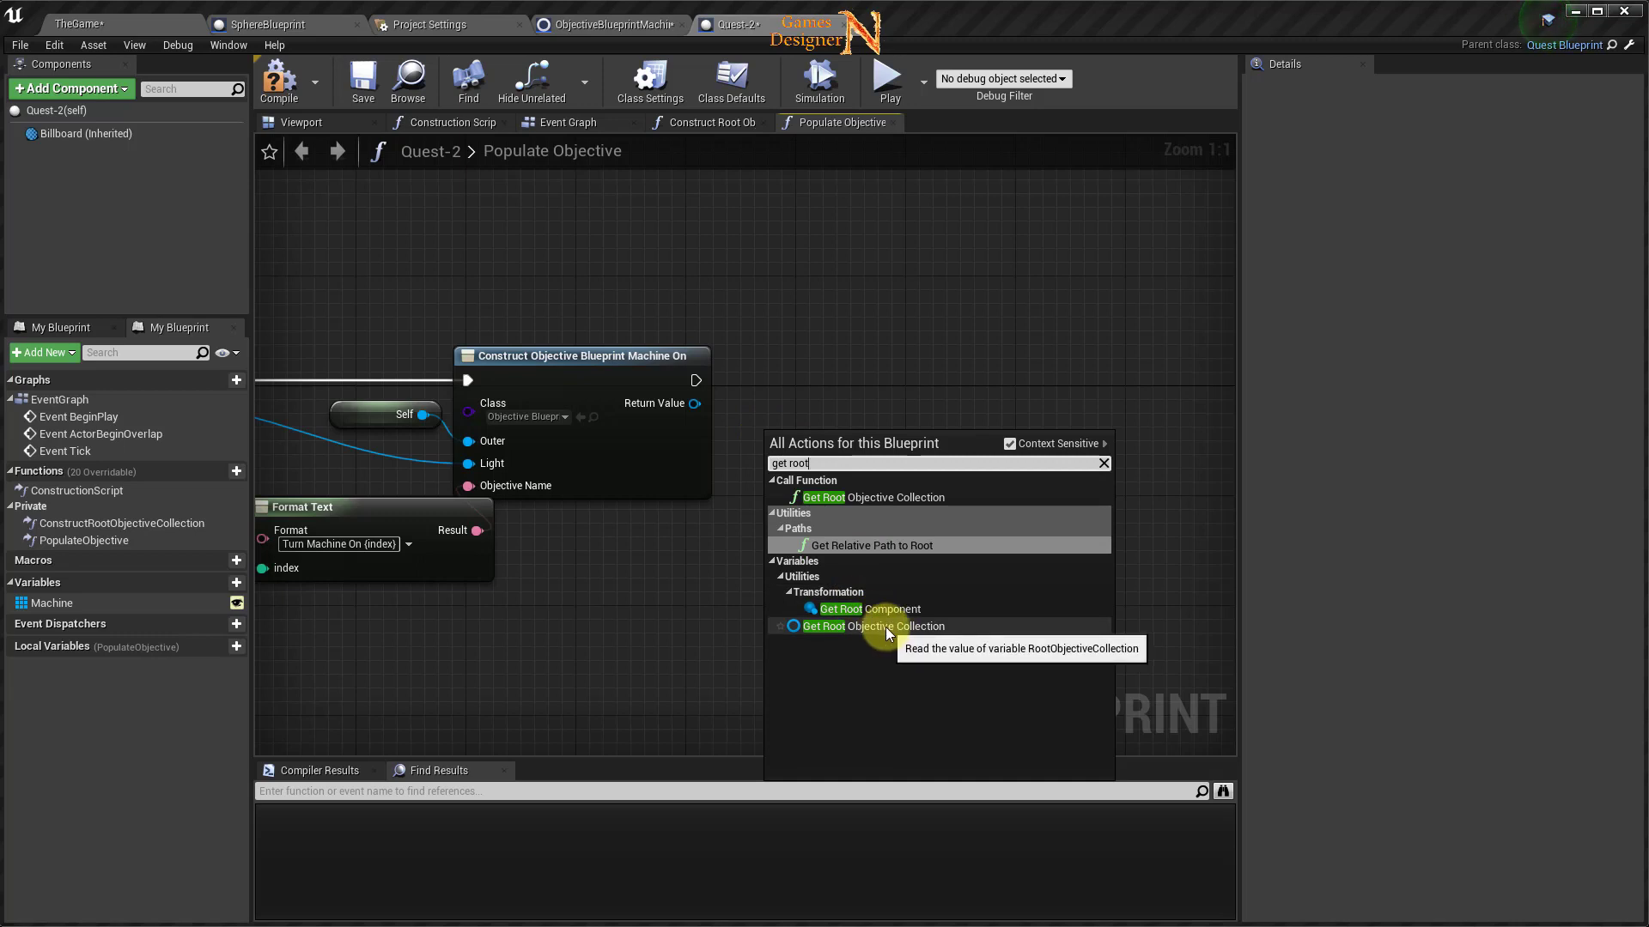
pyautogui.click(885, 627)
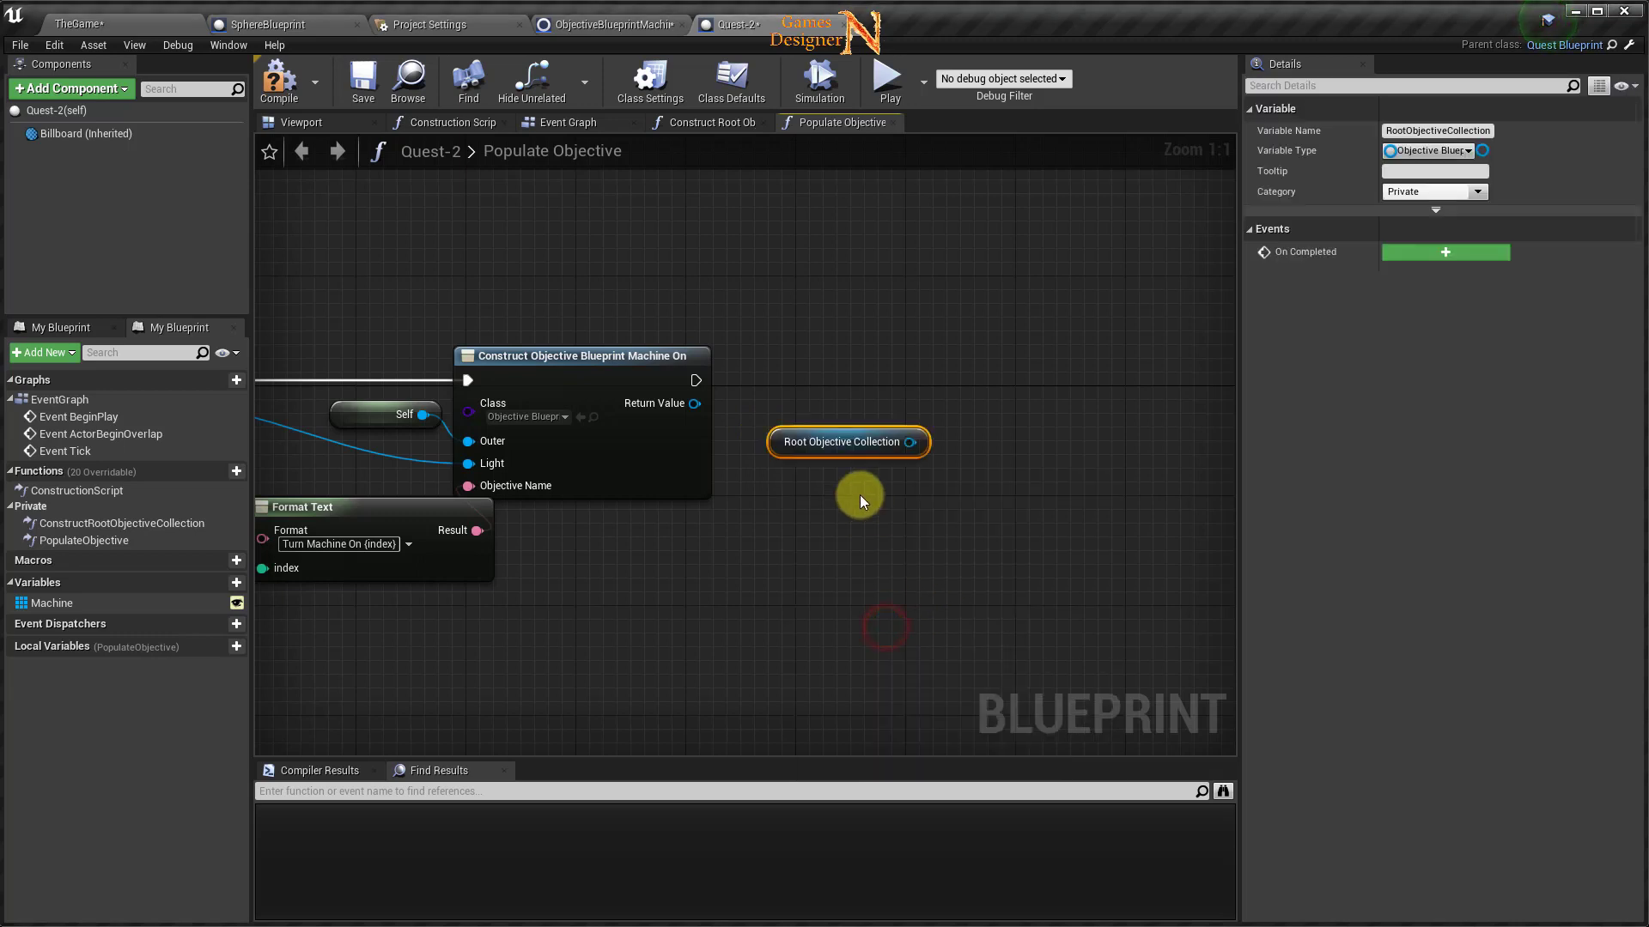
pyautogui.click(855, 485)
pyautogui.moveTo(909, 442); pyautogui.dragTo(1003, 417)
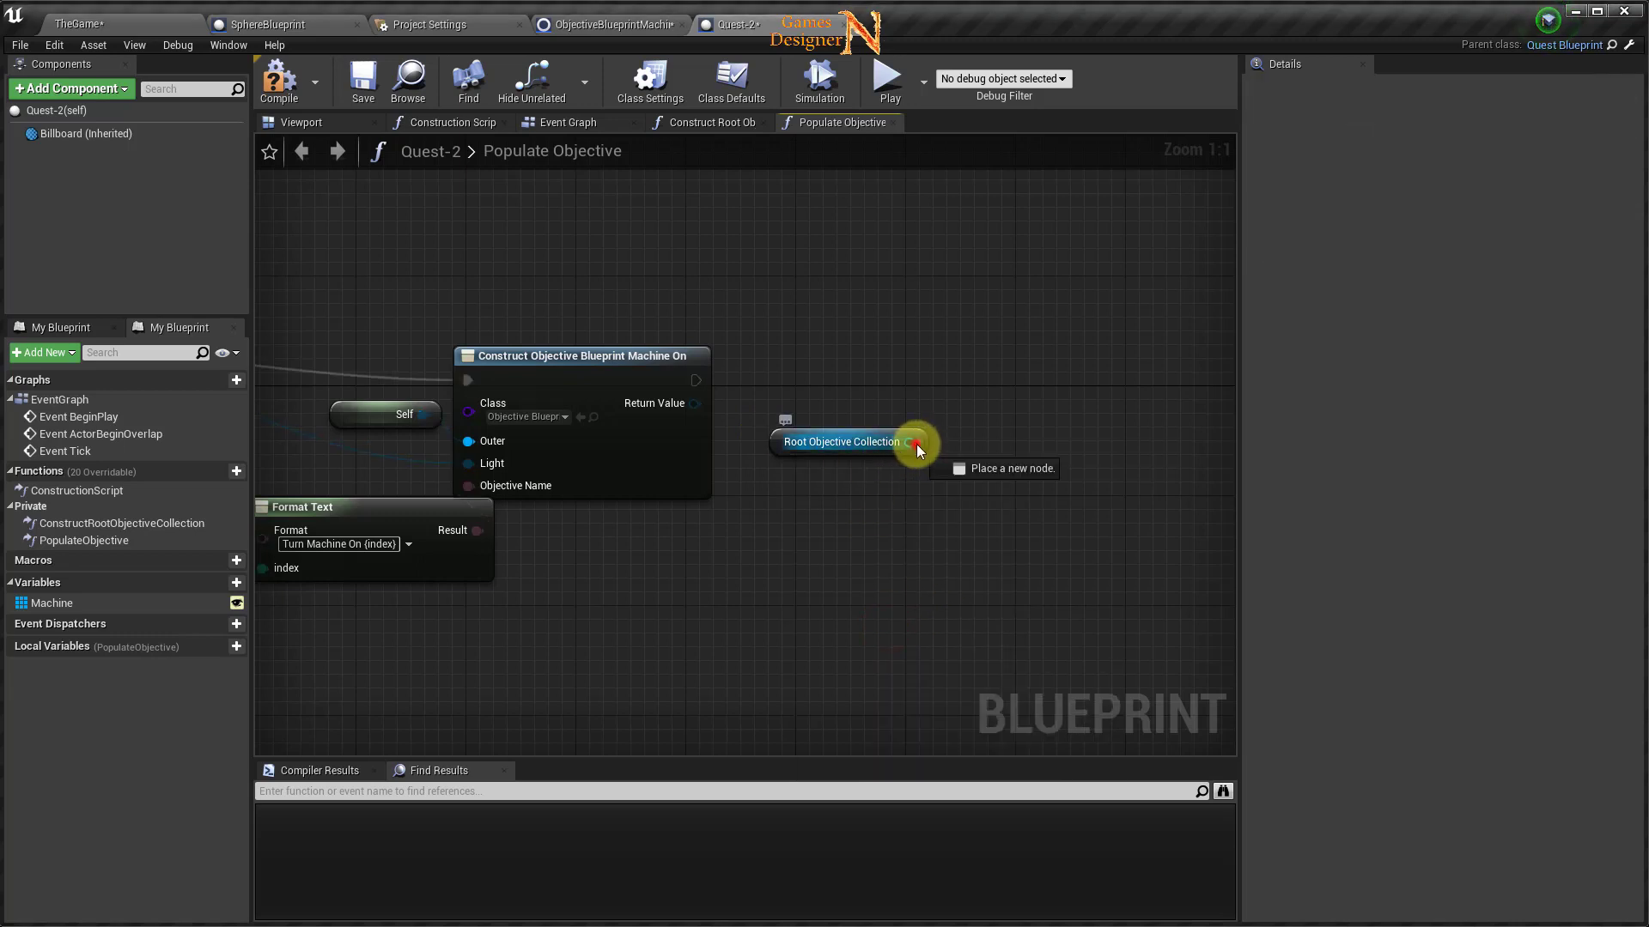
pyautogui.write('add')
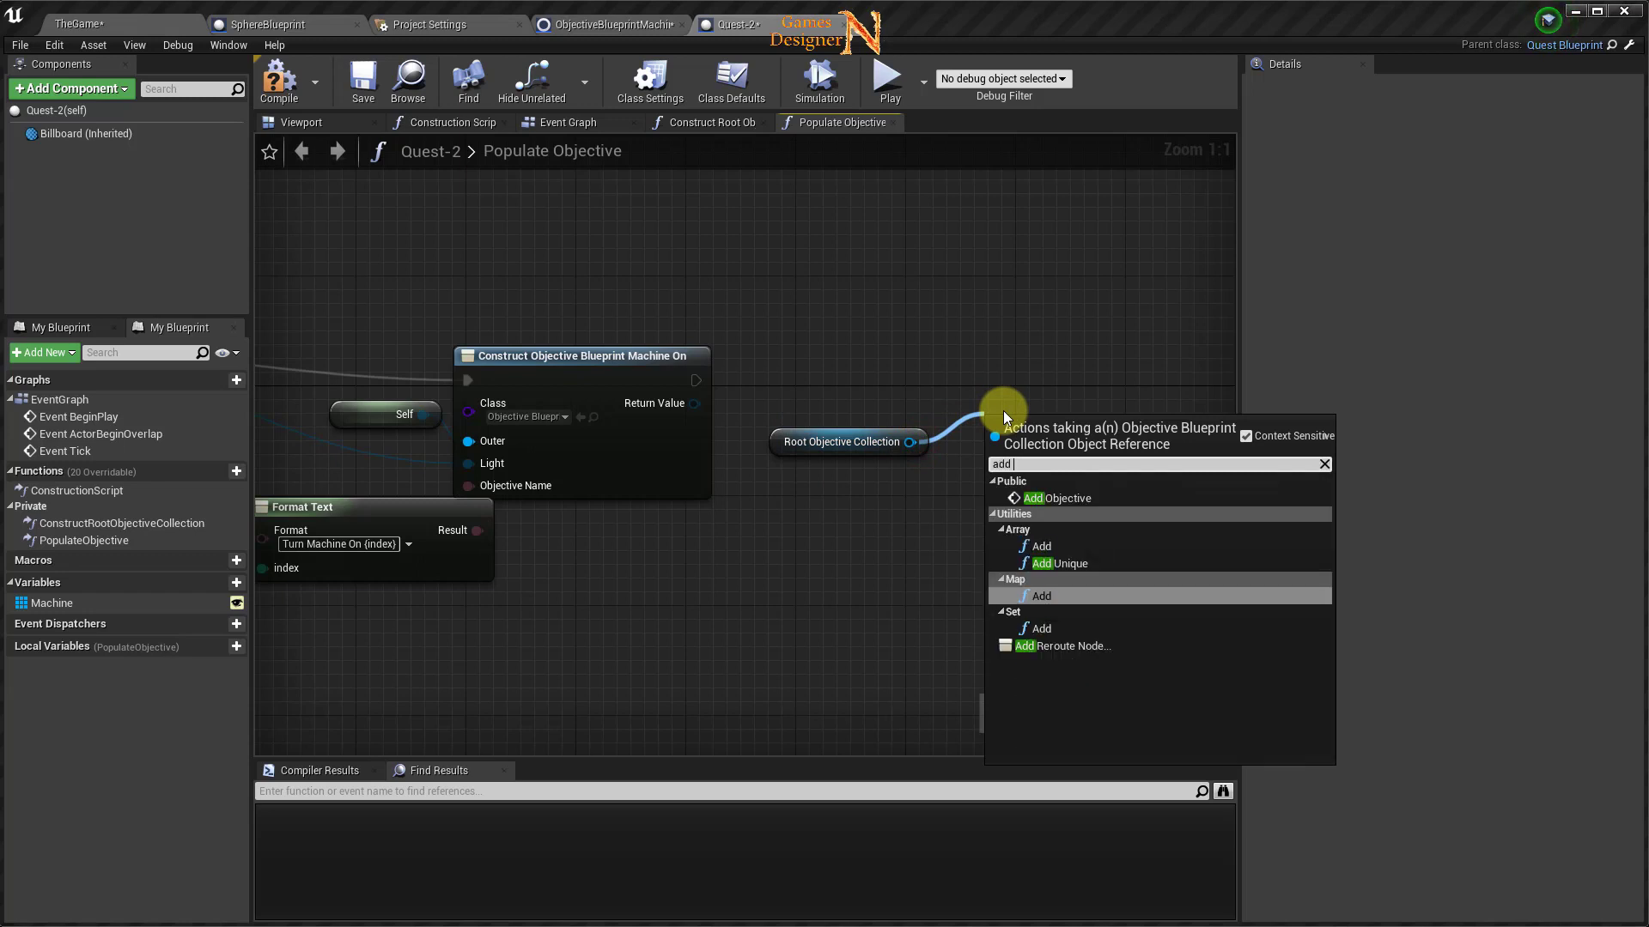
pyautogui.click(1058, 498)
pyautogui.moveTo(1073, 402); pyautogui.dragTo(1058, 364)
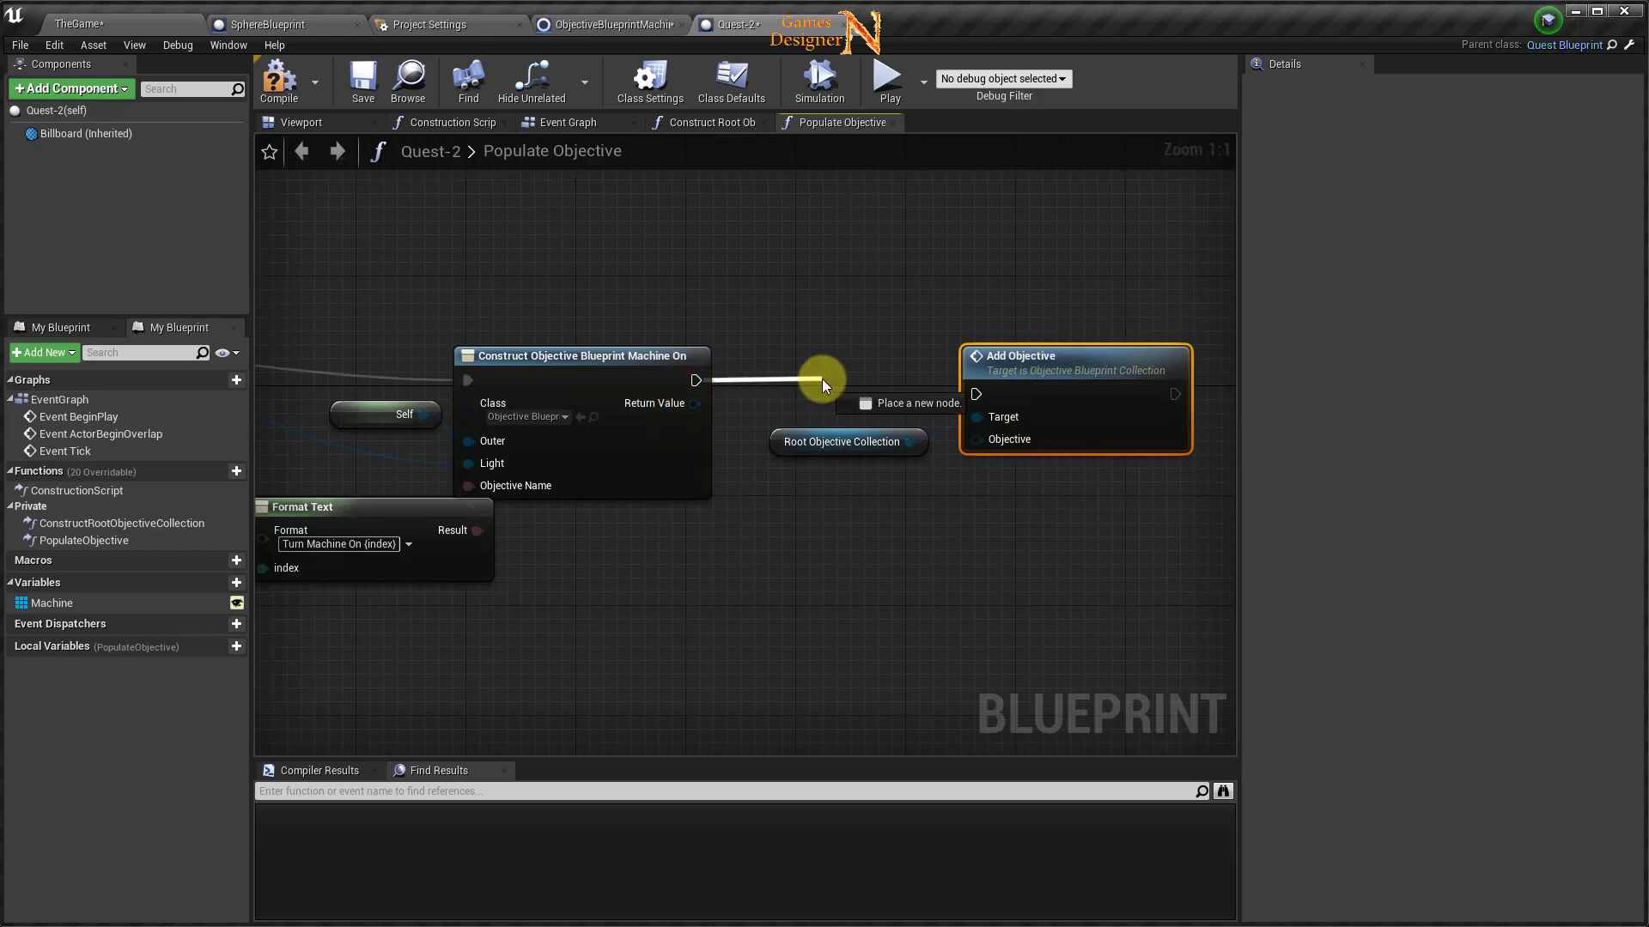
pyautogui.moveTo(940, 380)
pyautogui.mouseDown()
pyautogui.moveTo(975, 388)
pyautogui.moveTo(988, 343)
pyautogui.mouseUp()
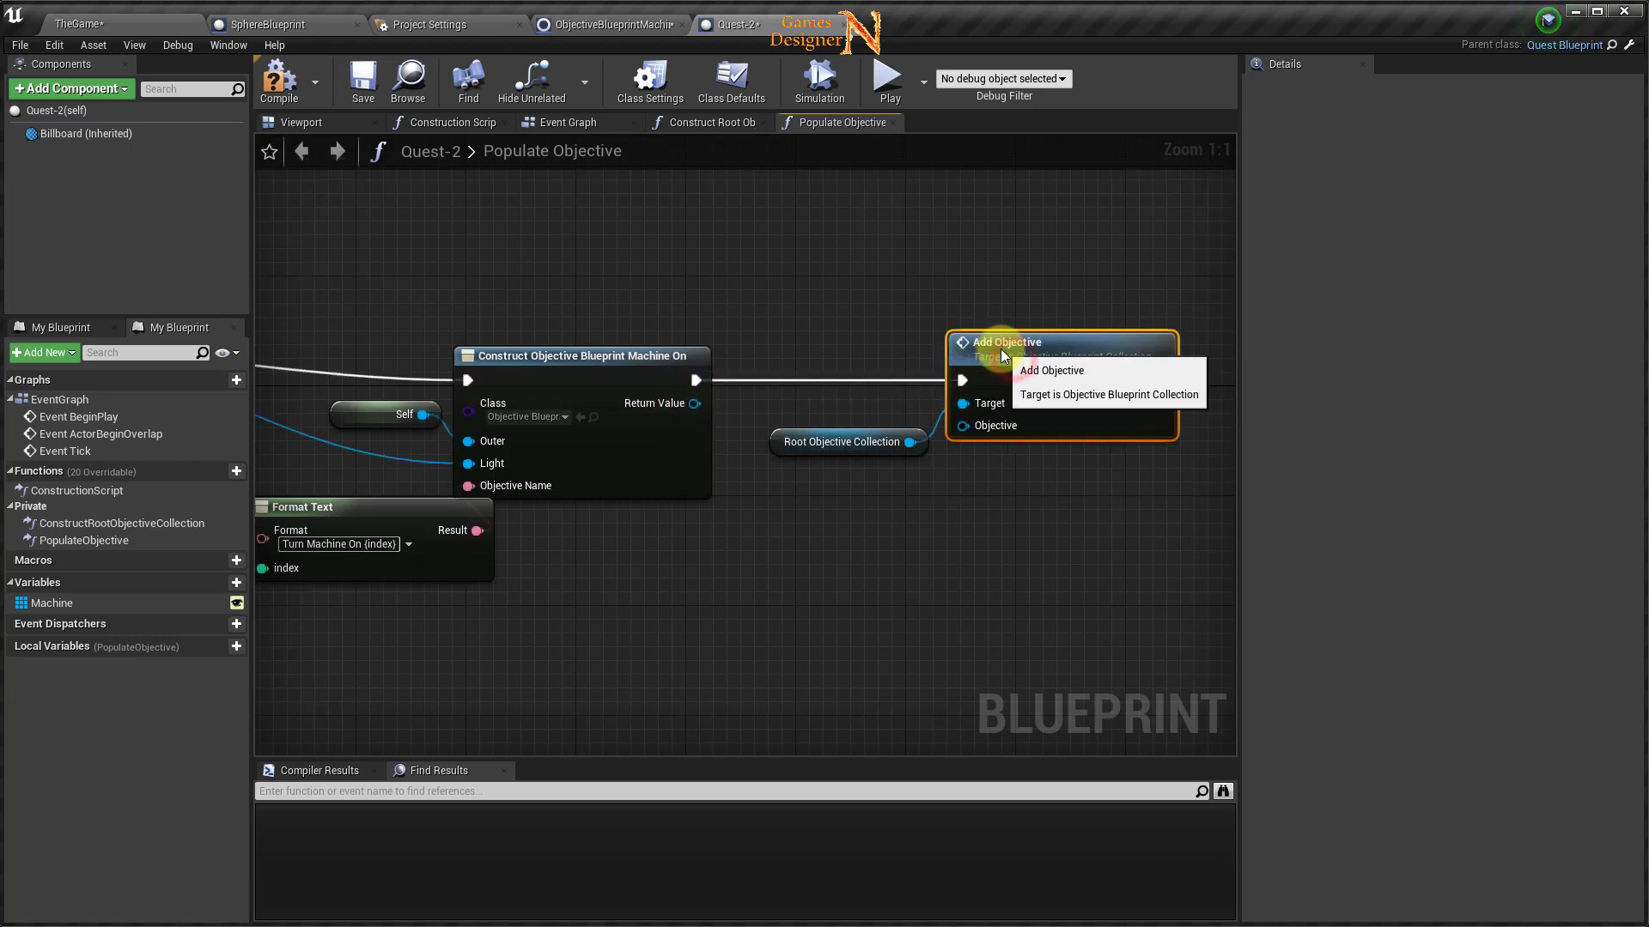
pyautogui.moveTo(694, 403); pyautogui.dragTo(887, 427)
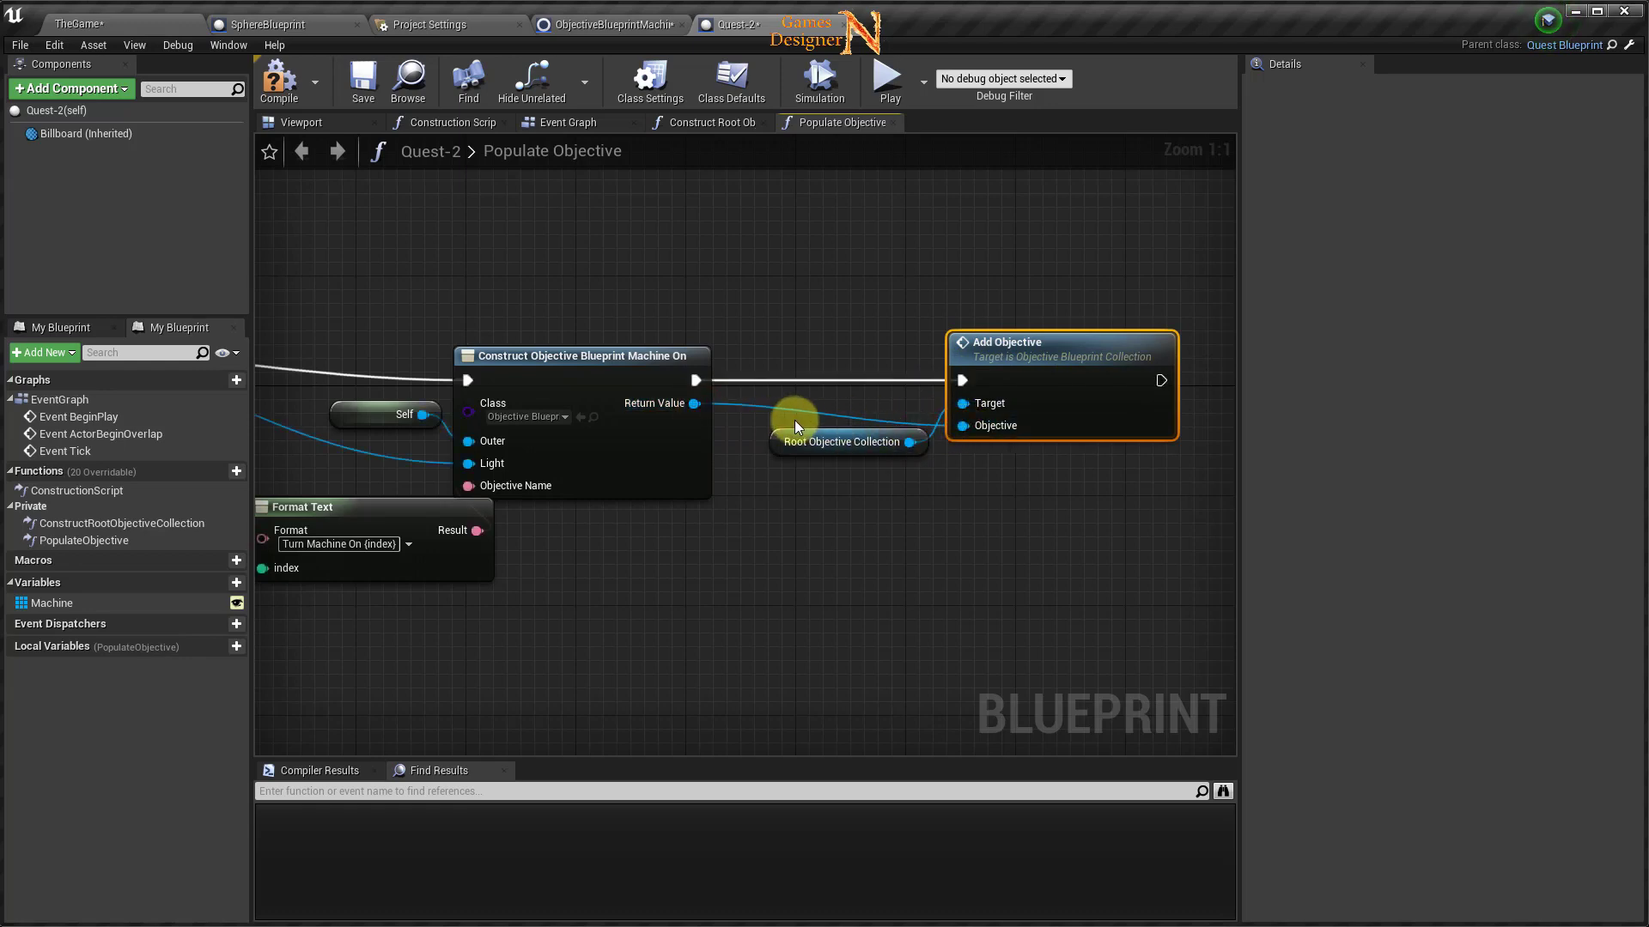
pyautogui.moveTo(795, 427); pyautogui.dragTo(768, 468)
pyautogui.moveTo(960, 465)
pyautogui.mouseDown(button='right')
pyautogui.moveTo(403, 562)
pyautogui.moveTo(1155, 567)
pyautogui.mouseUp(button='right')
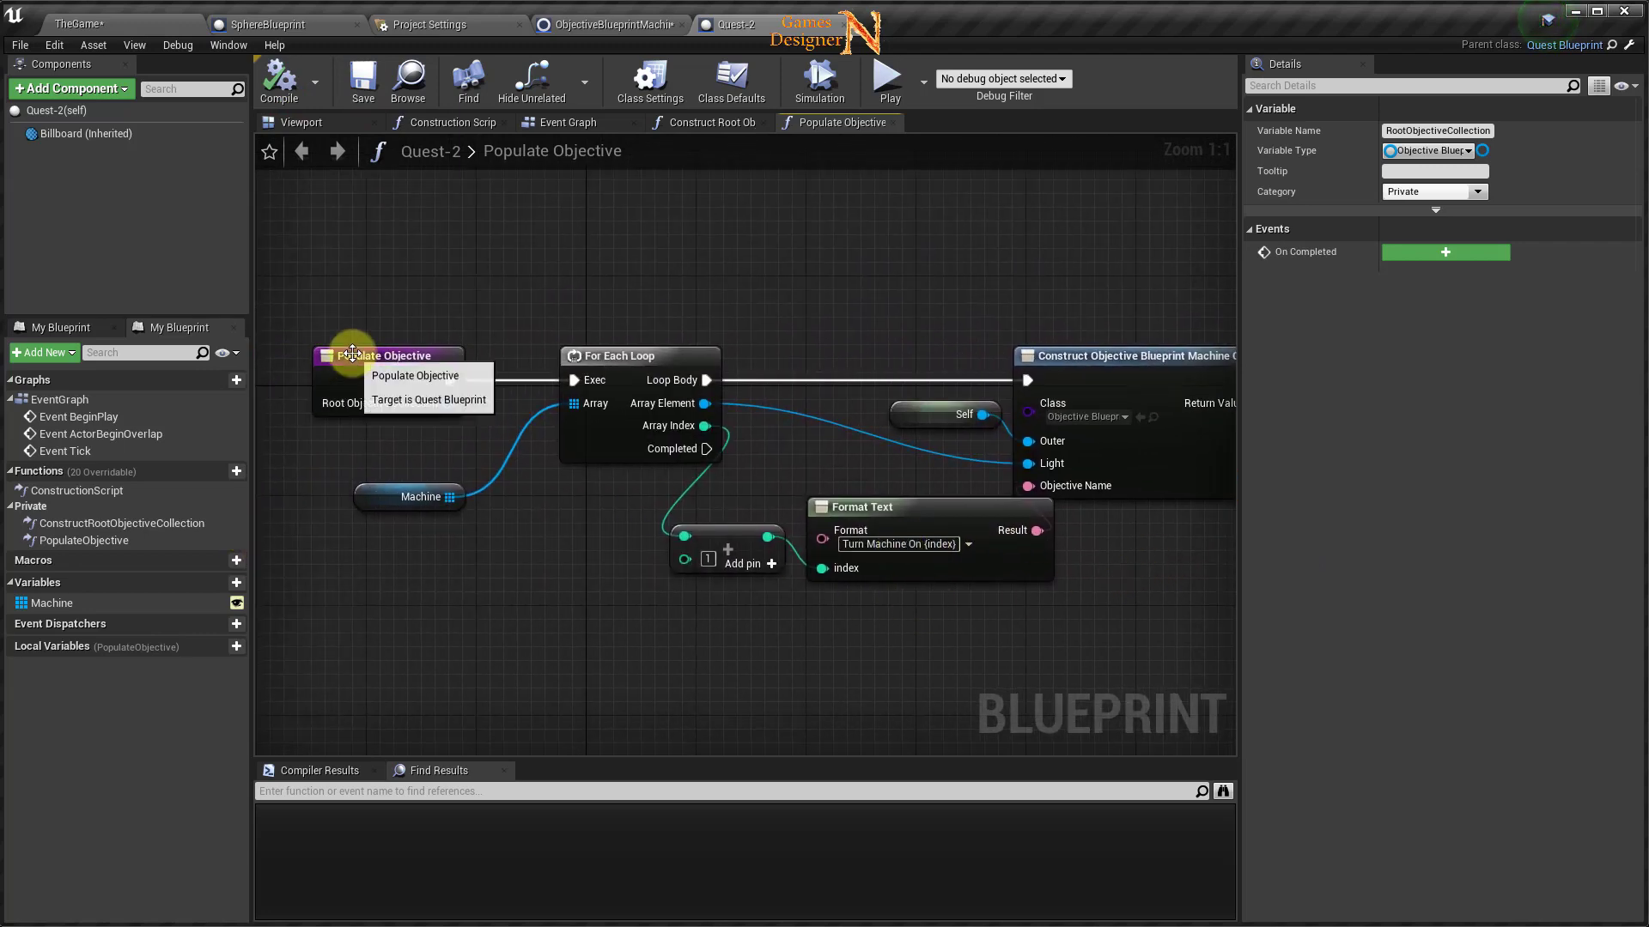
# Save all modified assets and return to the TheGame level.
pyautogui.click(19, 48)
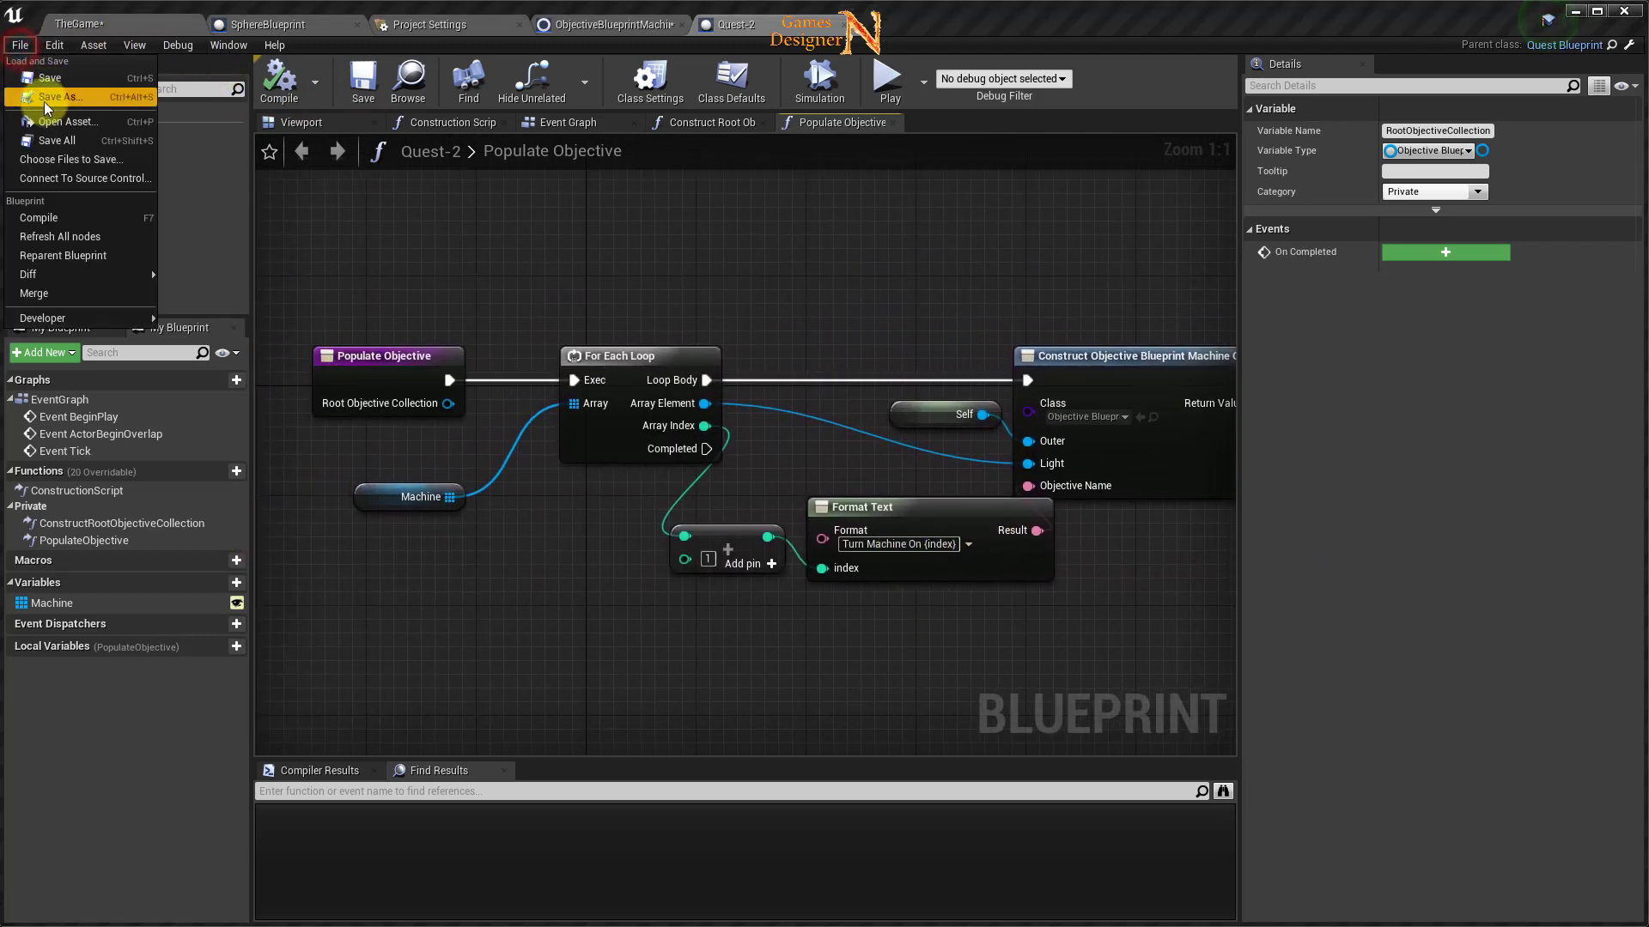
pyautogui.click(49, 141)
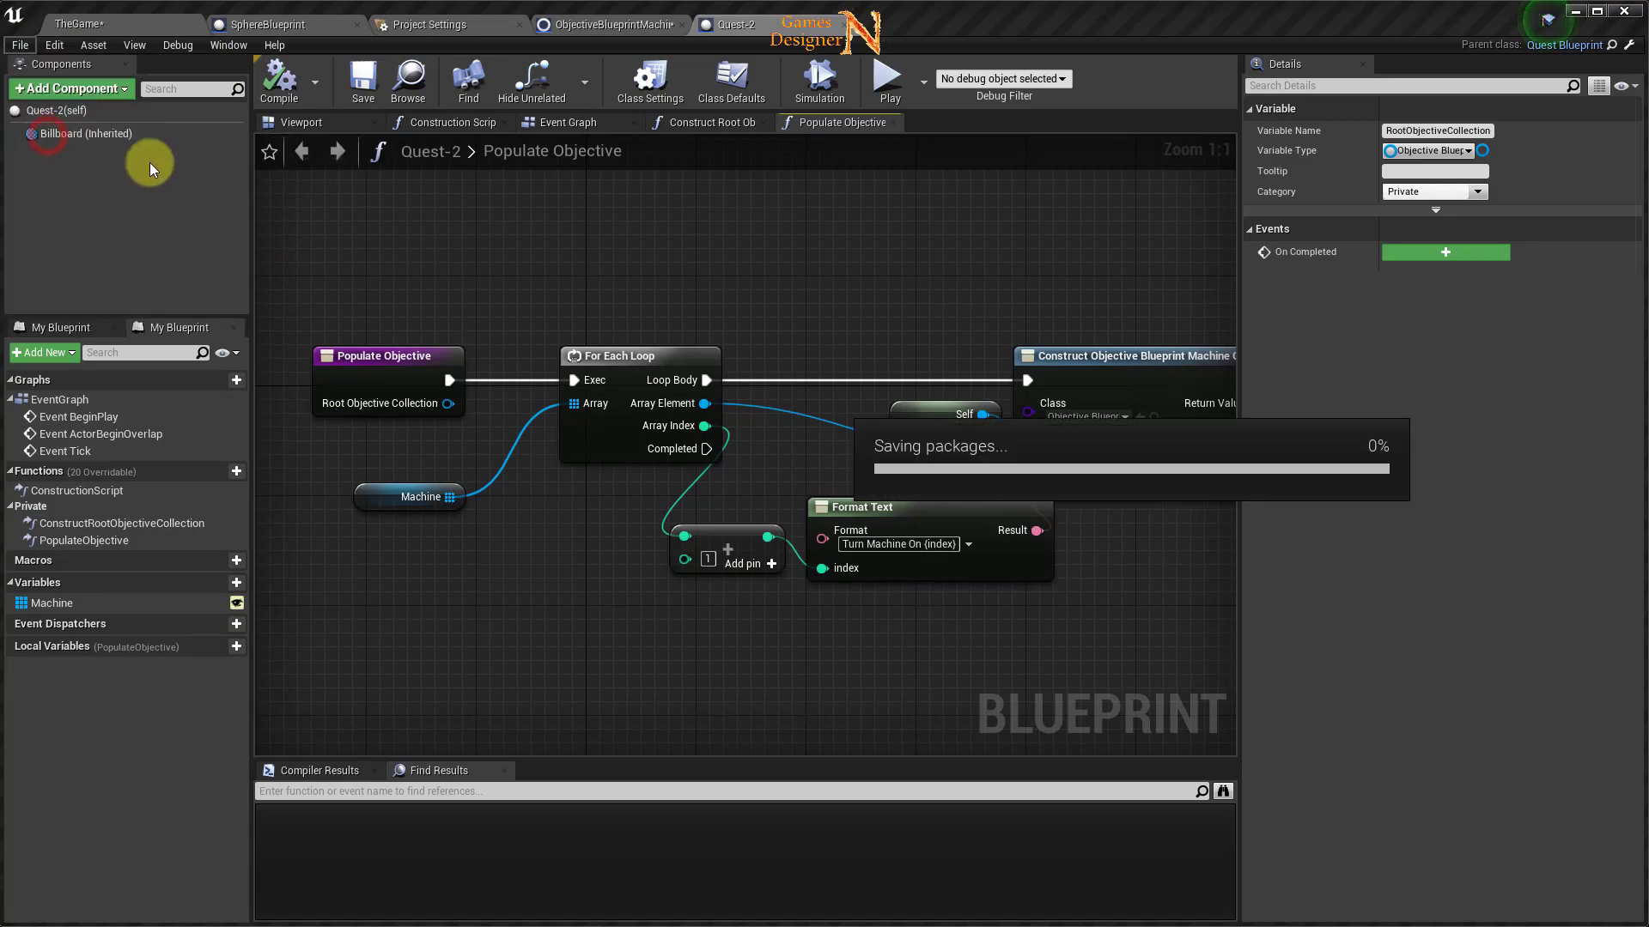
pyautogui.click(169, 26)
# Delete the old SphereBlueprint actor beside the Quest-1 sphere on the street.
pyautogui.moveTo(756, 634); pyautogui.dragTo(755, 634, button='right')
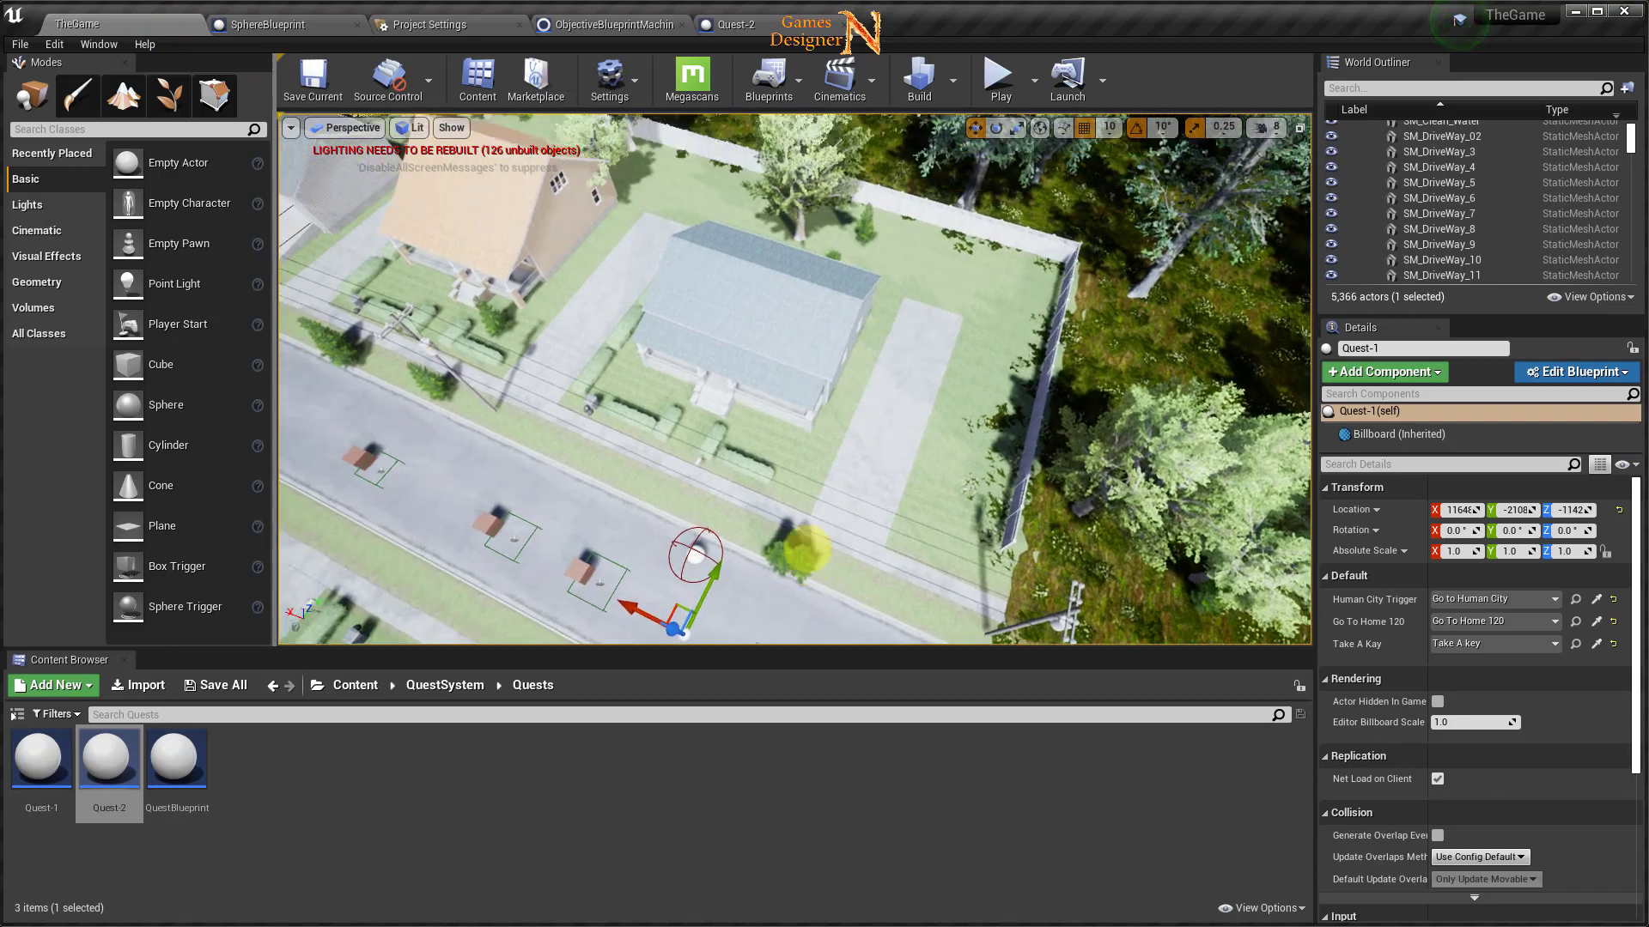
pyautogui.moveTo(815, 558); pyautogui.dragTo(599, 379, button='right')
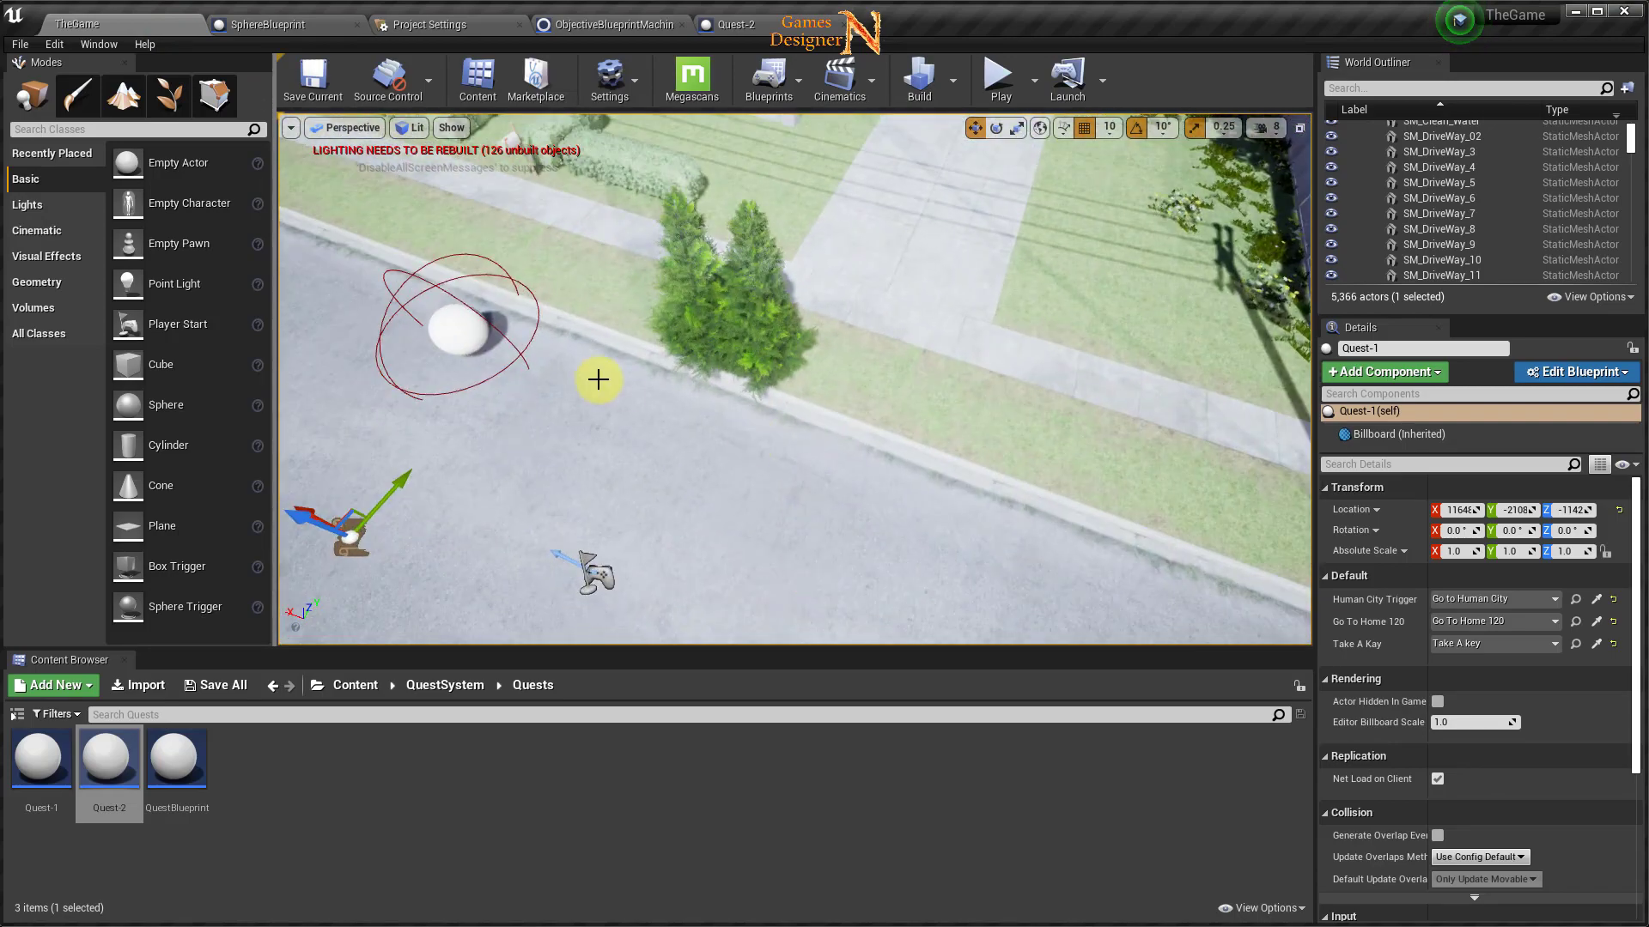
pyautogui.click(464, 335)
pyautogui.press('Delete')
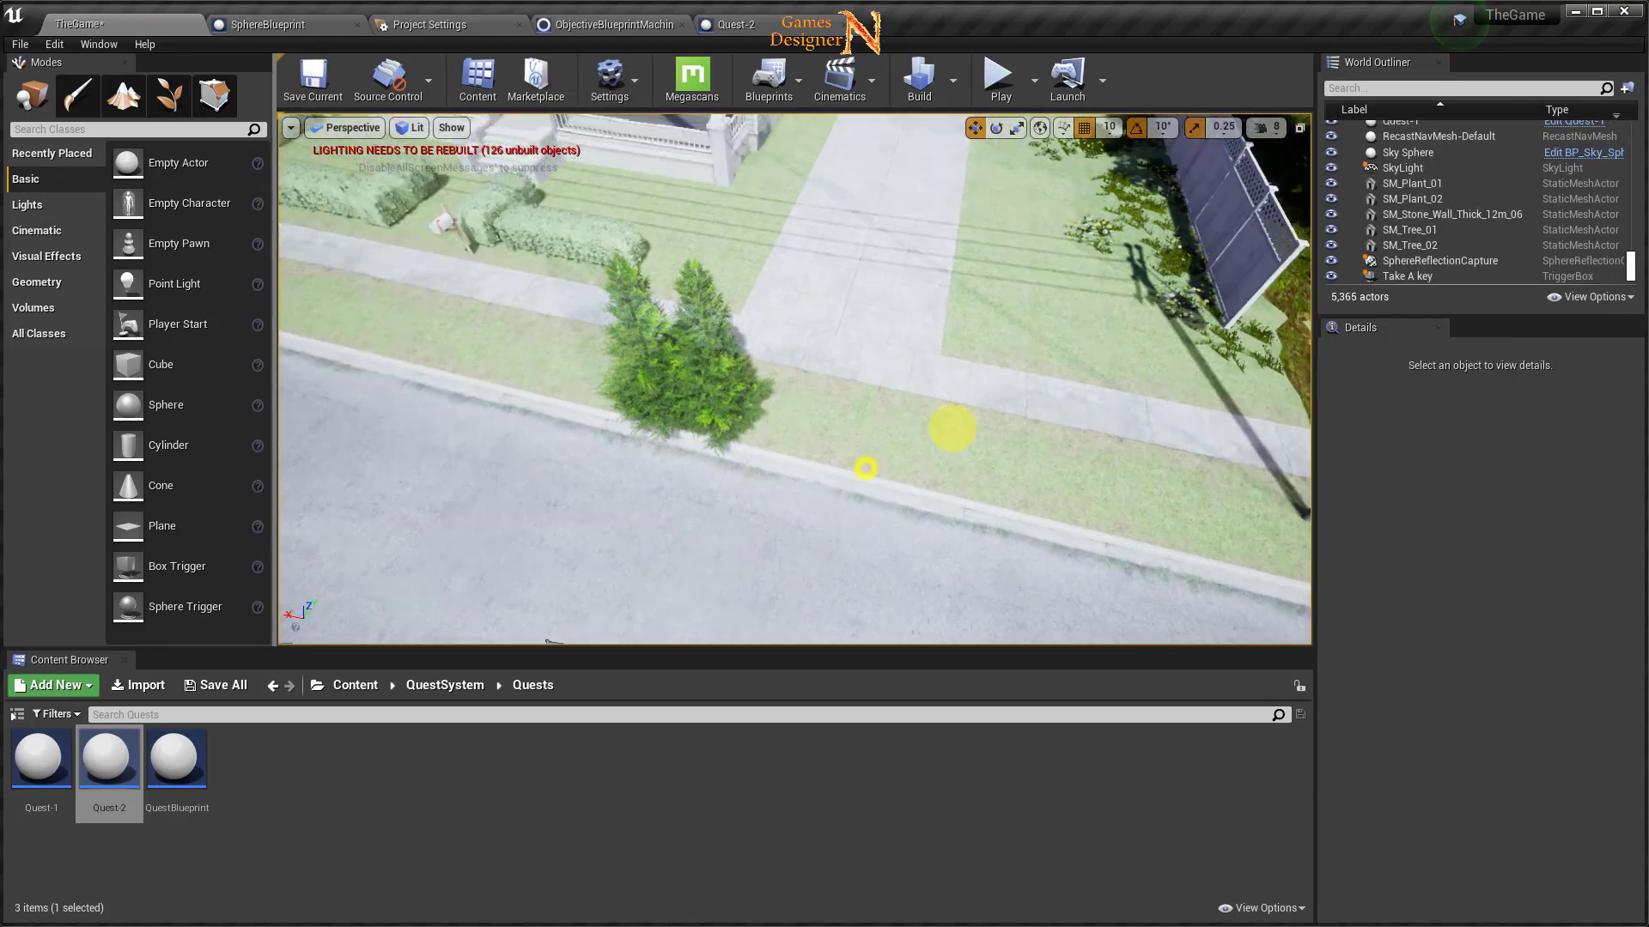
# Place a Quest-2 actor from the Content Browser onto the forest path.
pyautogui.moveTo(872, 407)
pyautogui.mouseDown(button='right')
pyautogui.moveTo(865, 477)
pyautogui.moveTo(494, 576)
pyautogui.mouseUp(button='right')
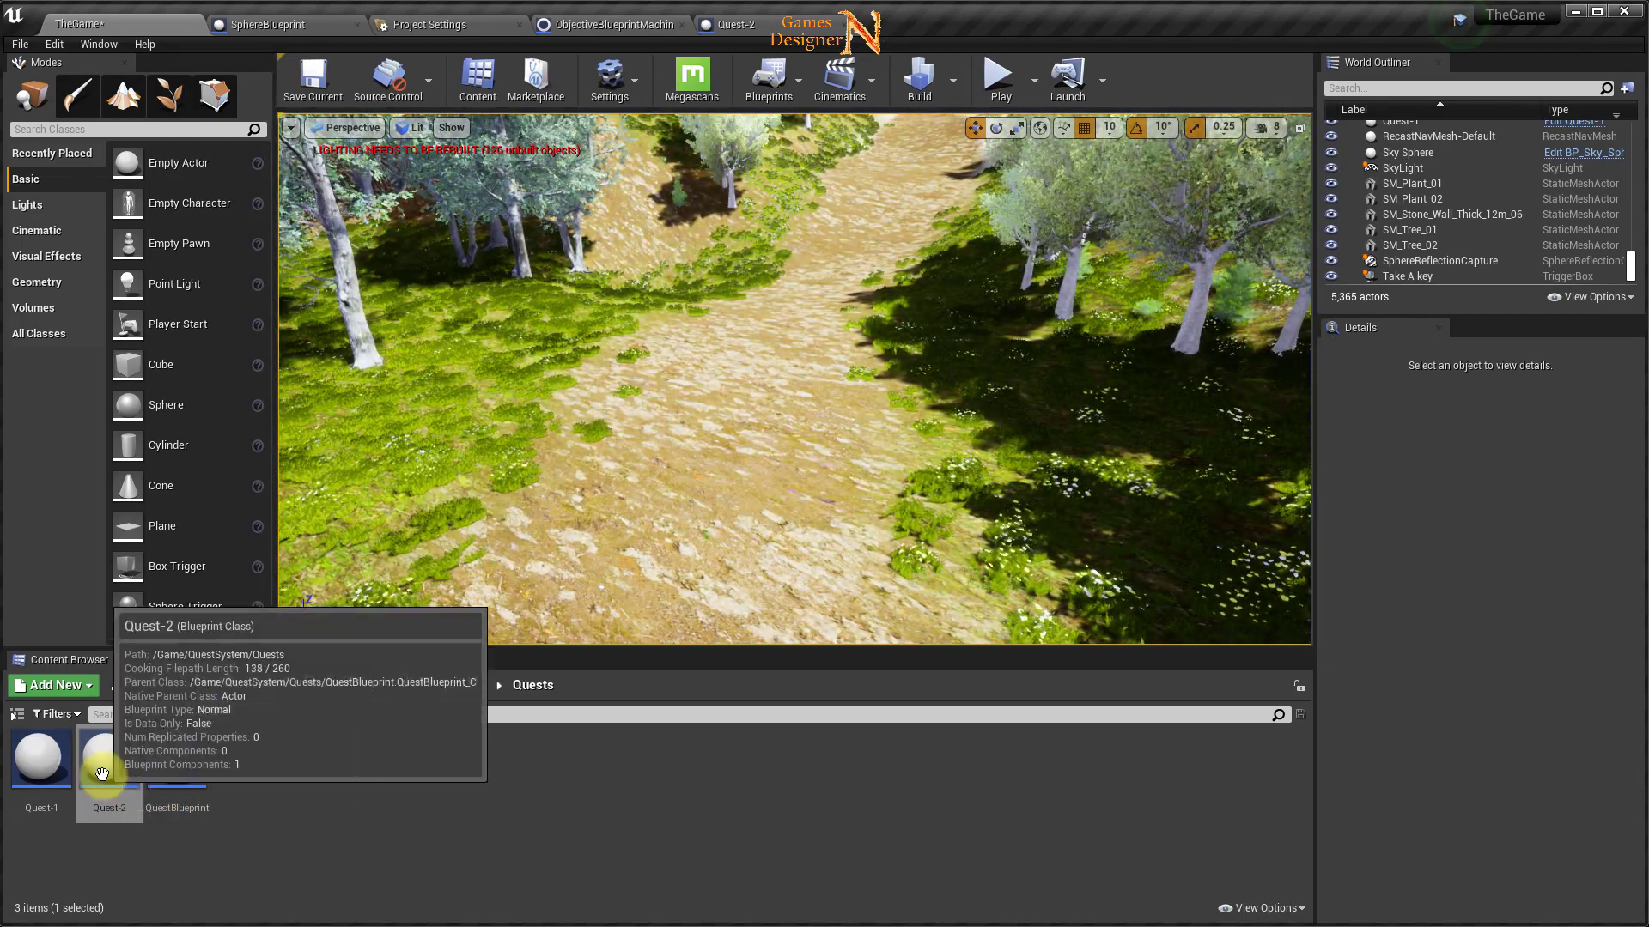
pyautogui.moveTo(105, 765)
pyautogui.mouseDown()
pyautogui.moveTo(722, 423)
pyautogui.moveTo(715, 378)
pyautogui.mouseUp()
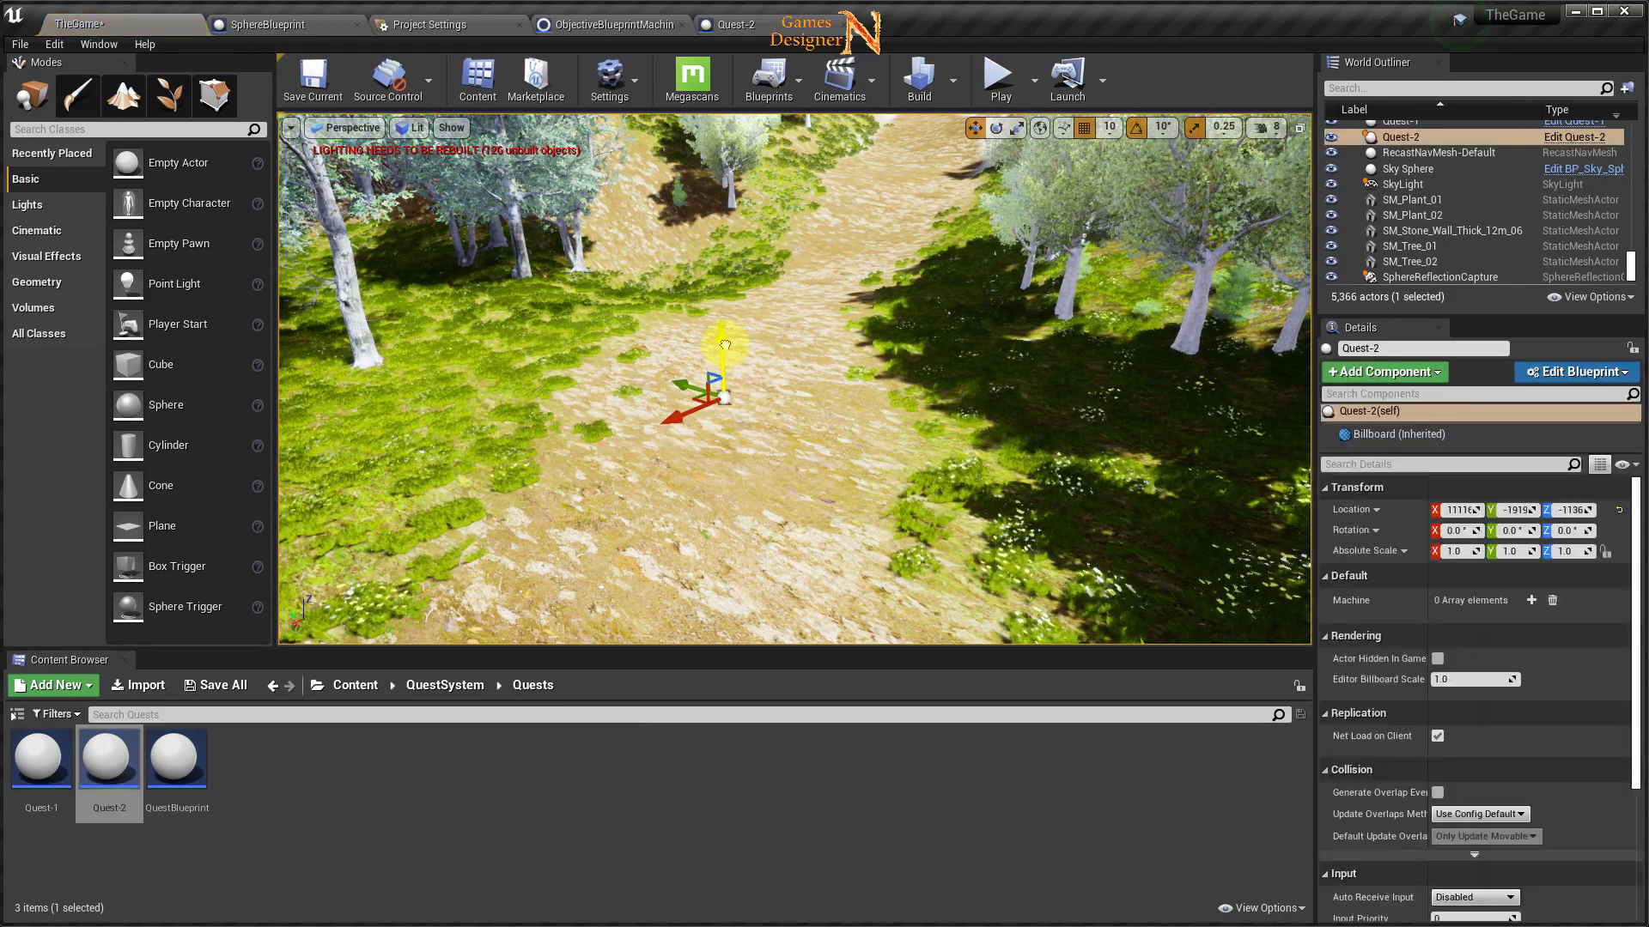
pyautogui.moveTo(750, 411); pyautogui.dragTo(562, 435, button='right')
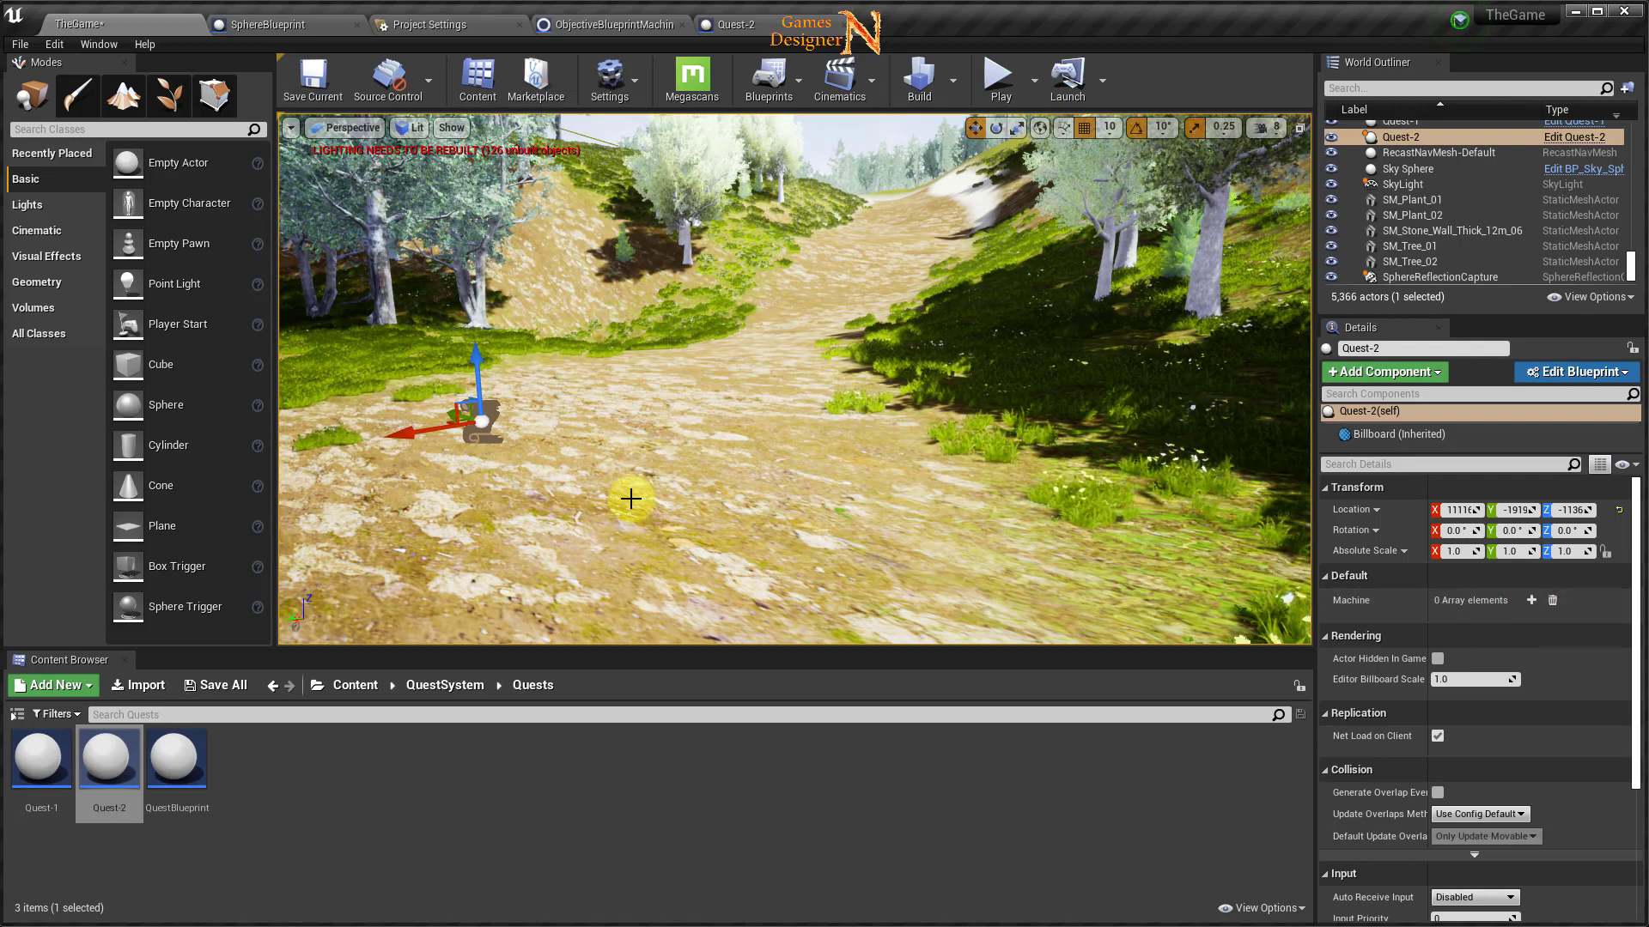
# Drop three SphereBlueprint actors from QuestSystem along the forest path, then edit SphereBlueprint.
pyautogui.click(440, 685)
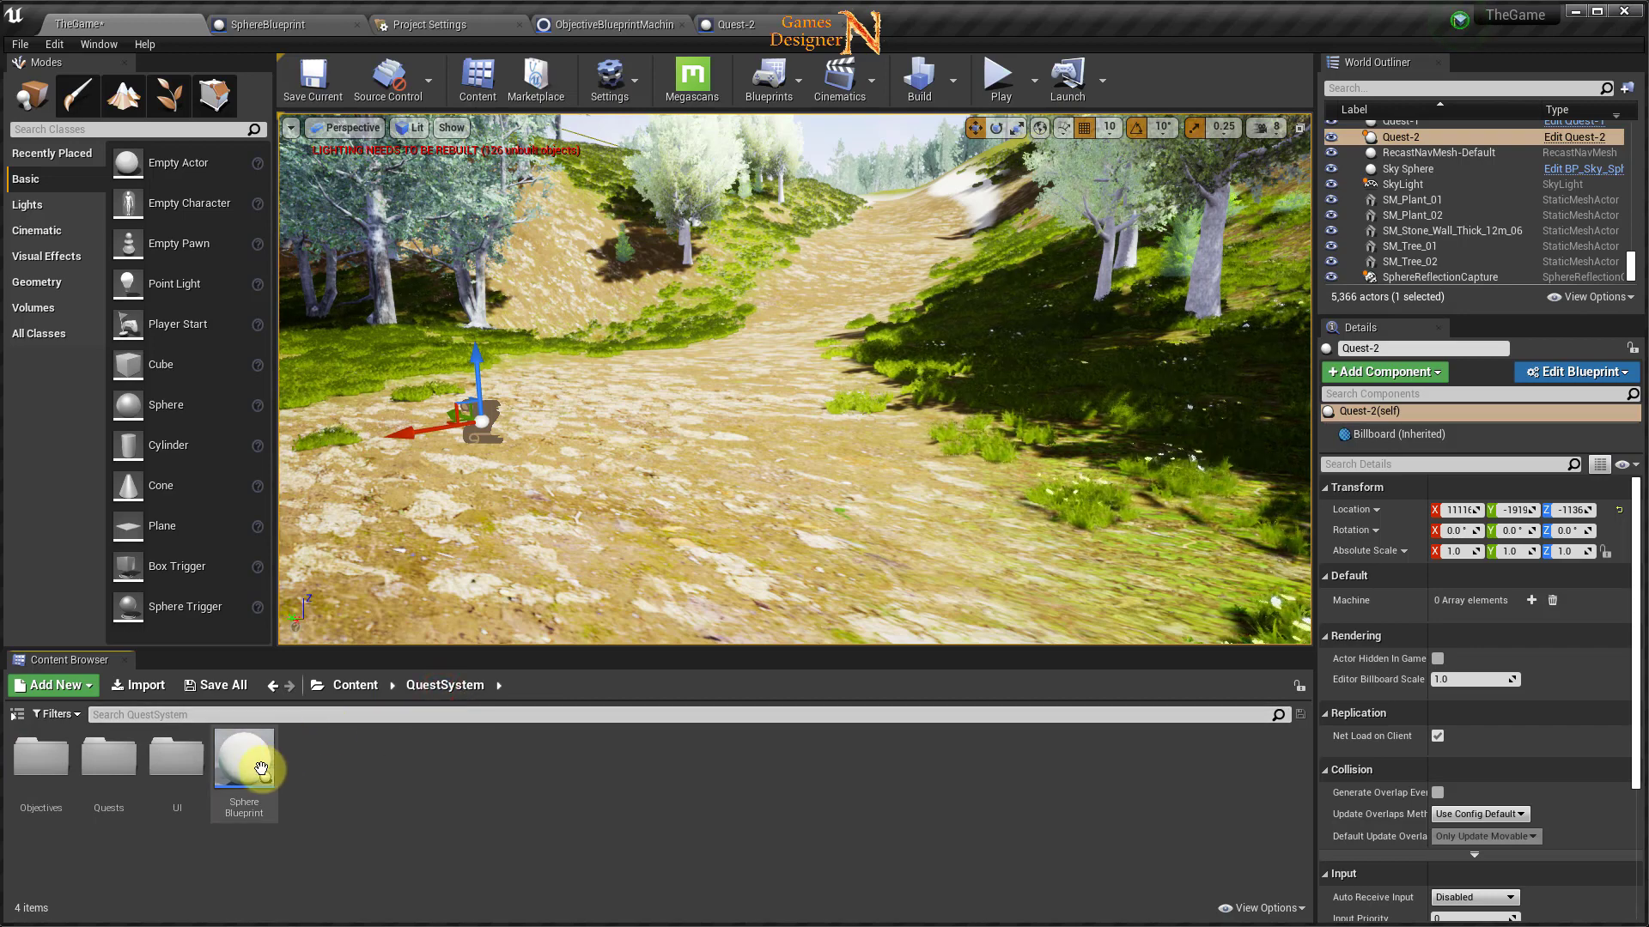
pyautogui.moveTo(261, 767); pyautogui.dragTo(718, 367)
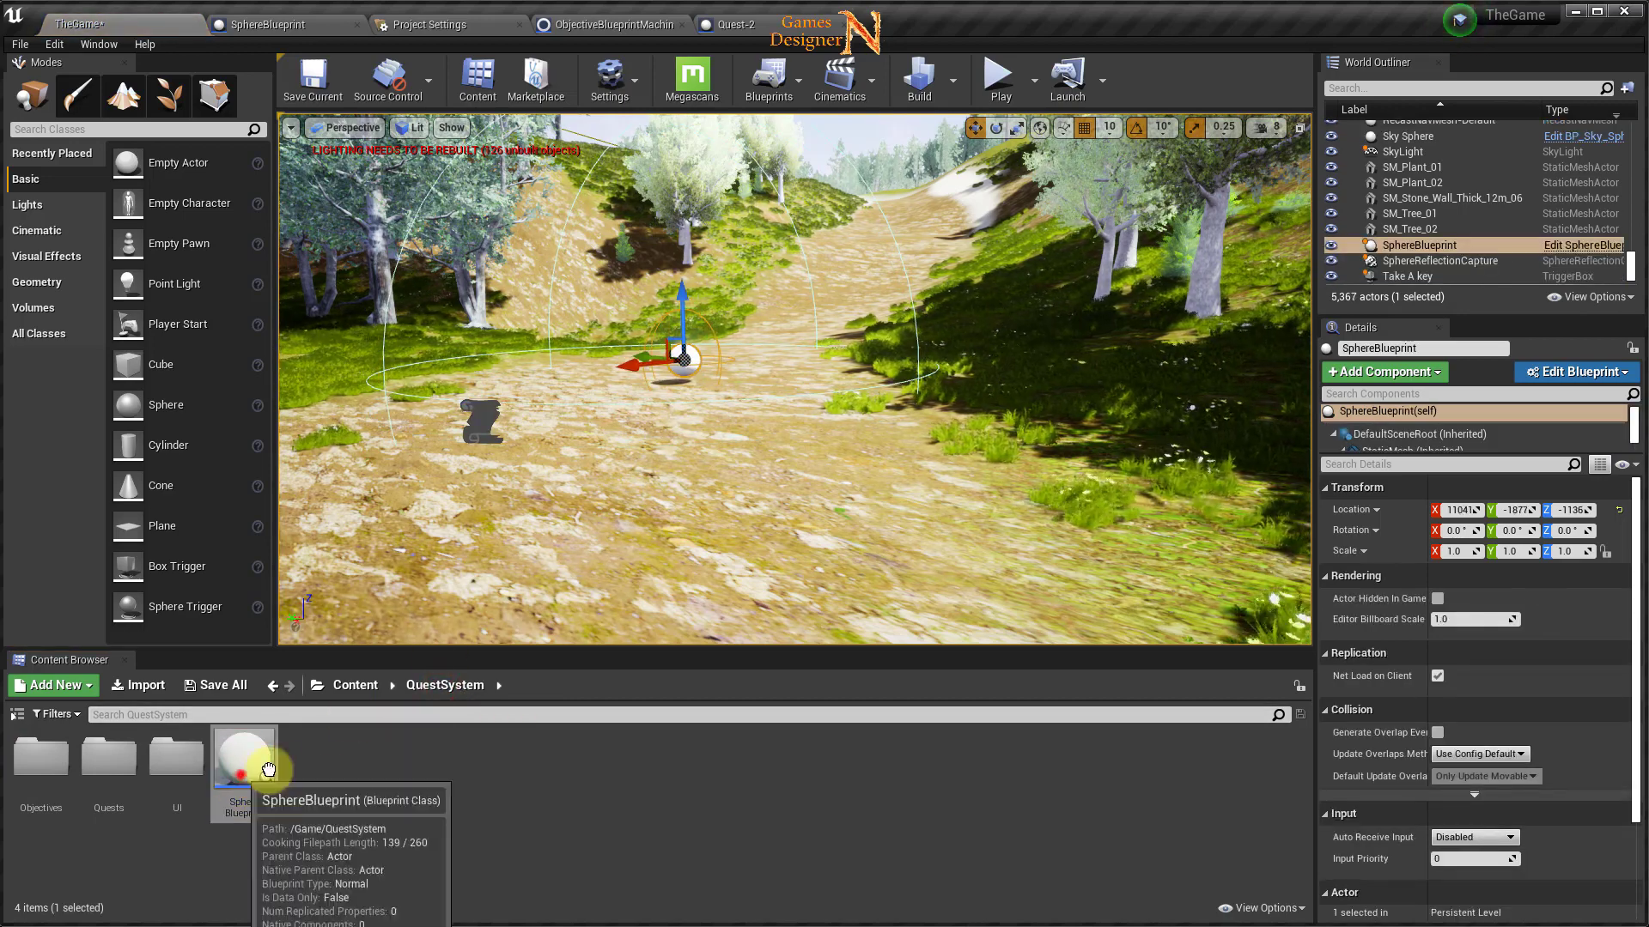
pyautogui.moveTo(245, 765); pyautogui.dragTo(890, 352)
pyautogui.moveTo(245, 764); pyautogui.dragTo(811, 296)
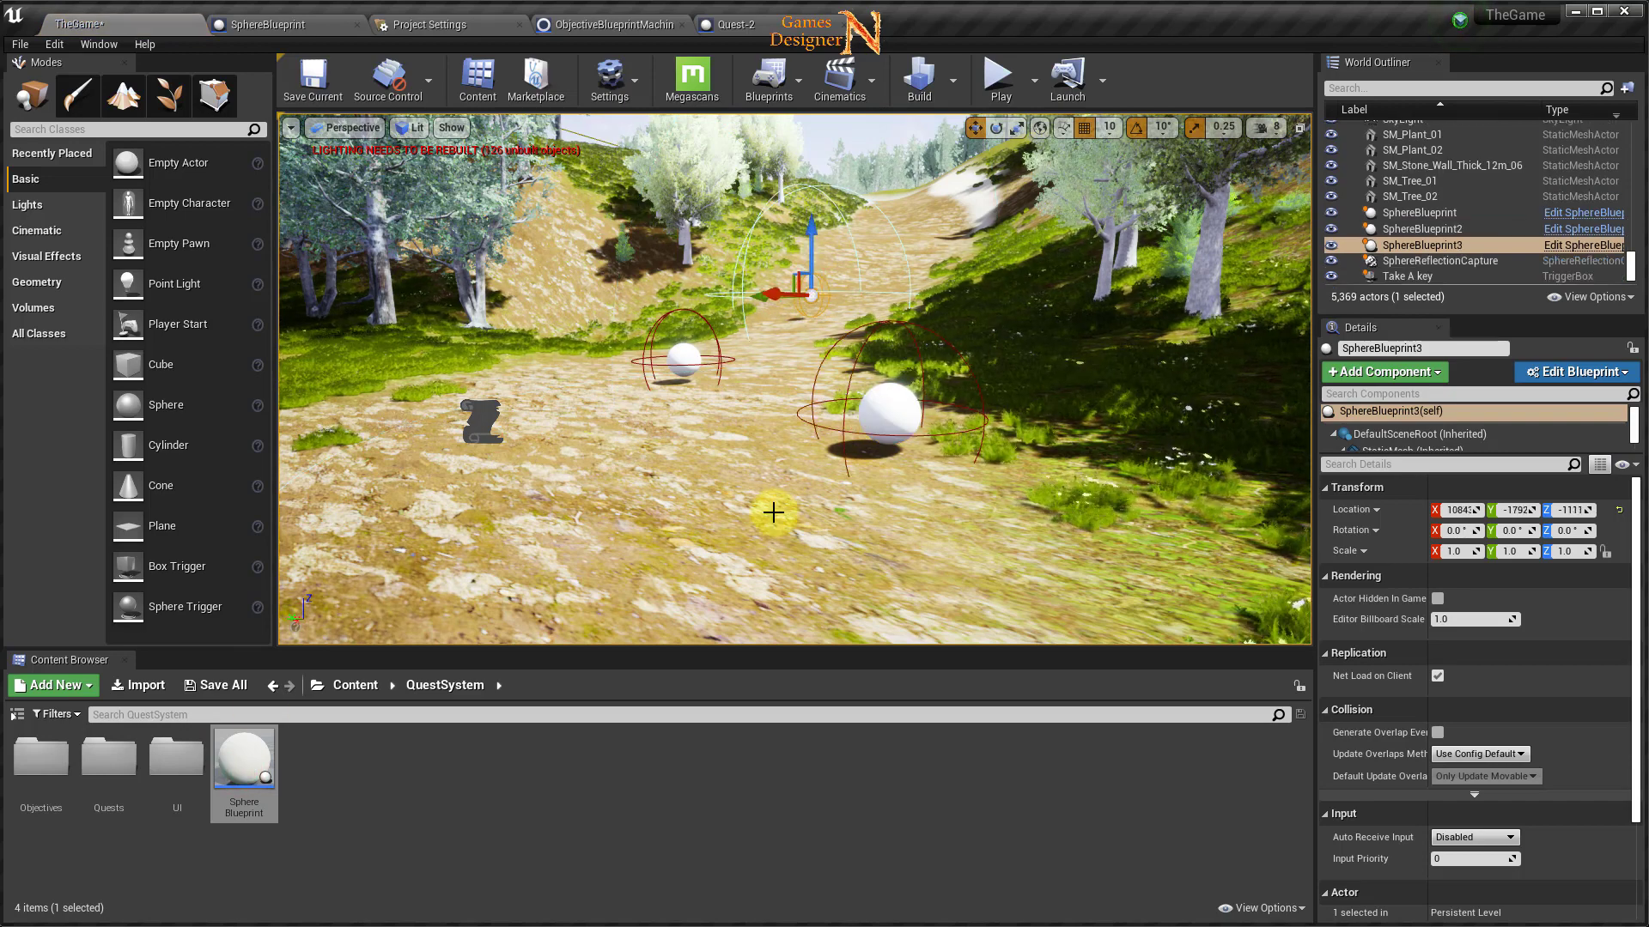
pyautogui.moveTo(697, 498); pyautogui.dragTo(684, 519)
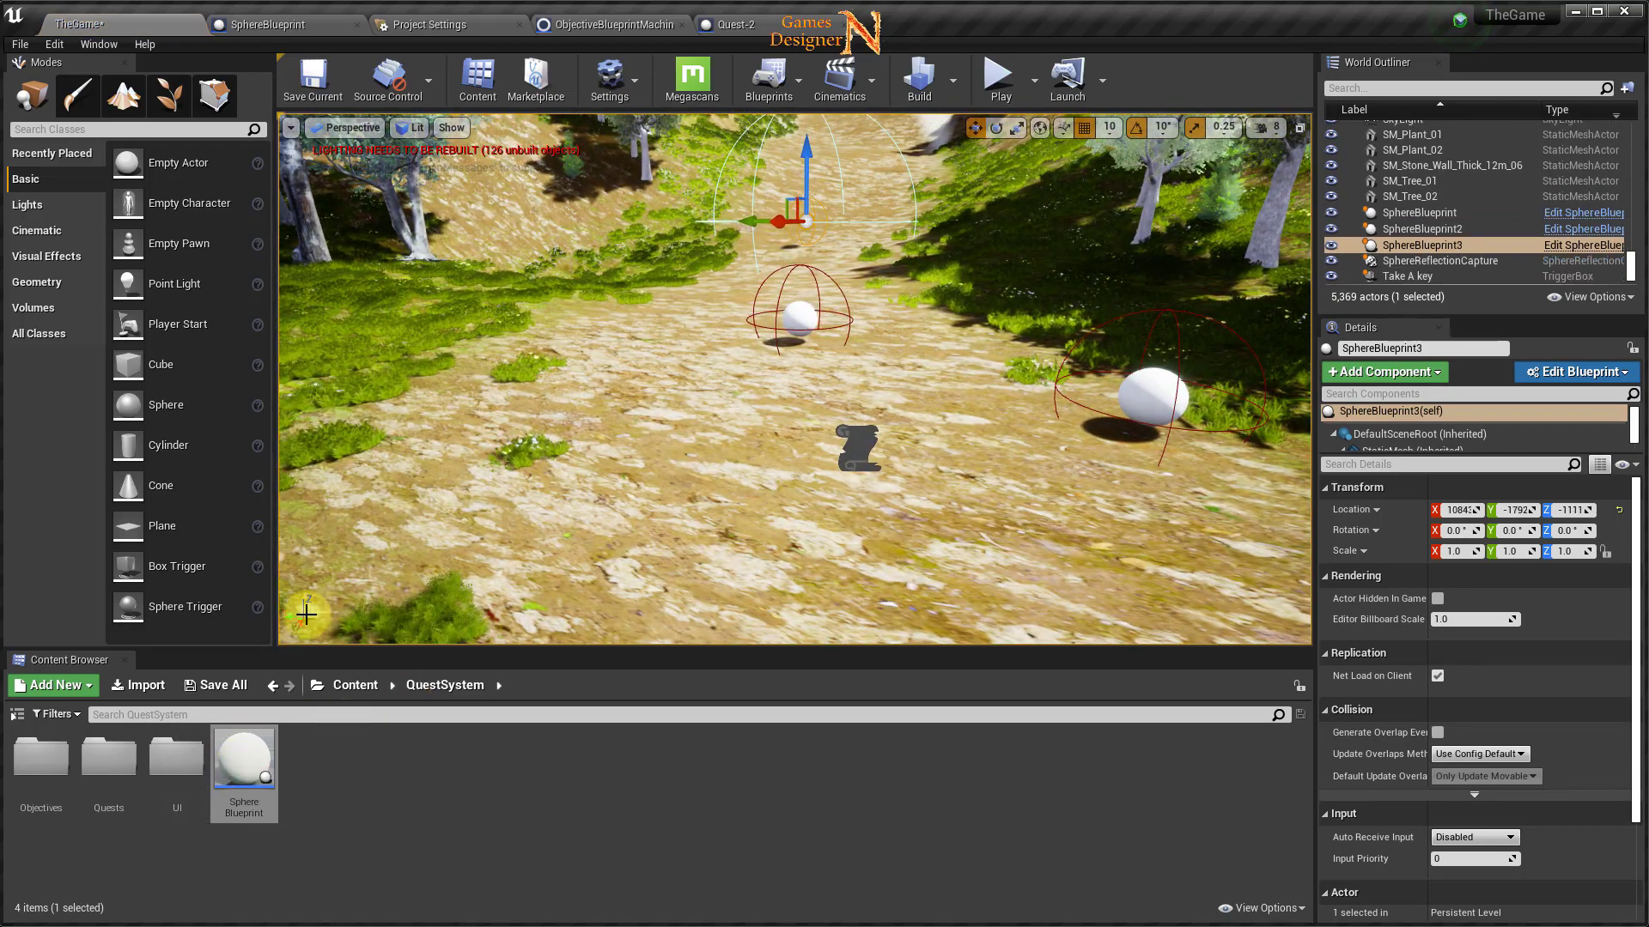
pyautogui.click(271, 26)
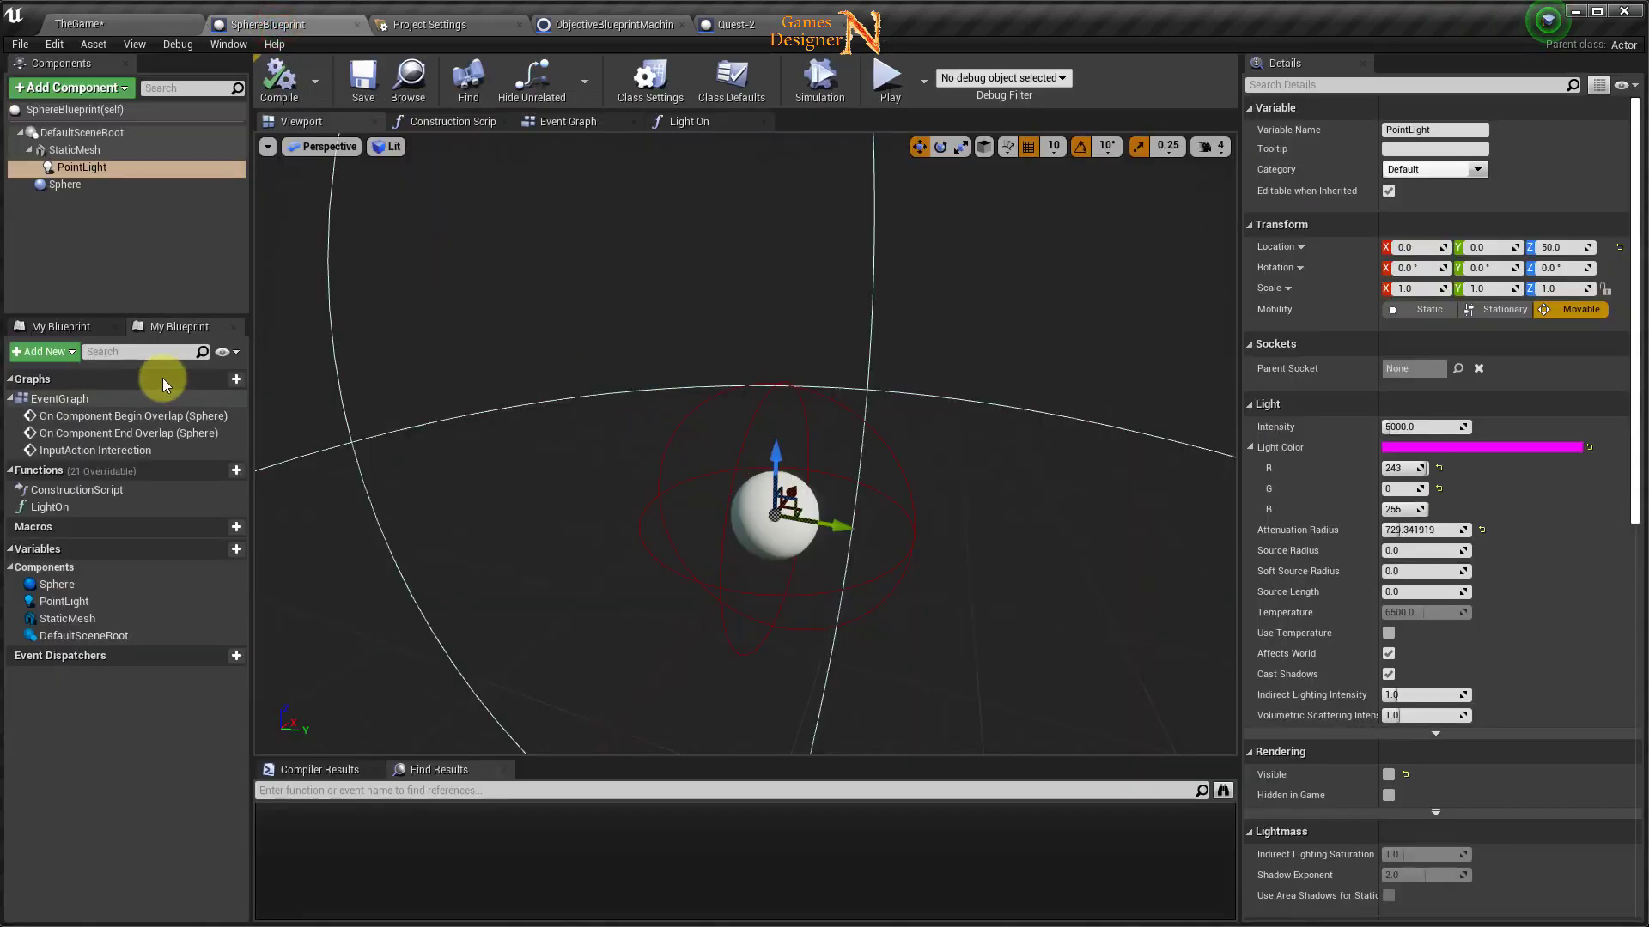
# Set the PointLight to intensity 9098.4, attenuation radius 1606.7, and raise it to Z 110.
pyautogui.click(81, 170)
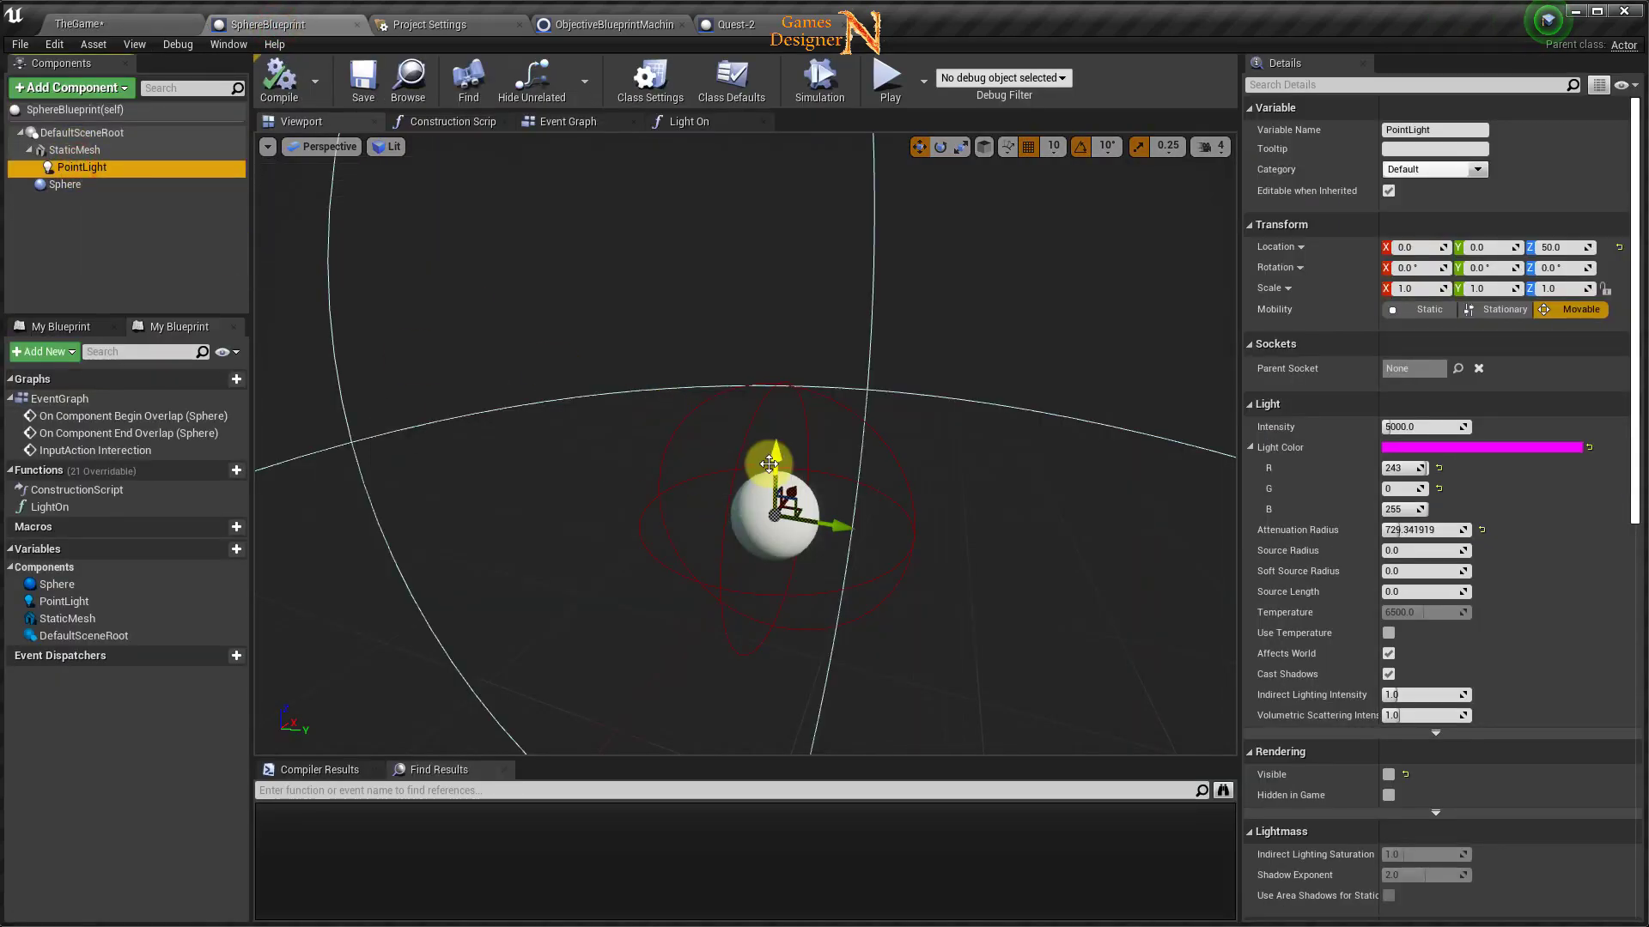
pyautogui.moveTo(775, 461); pyautogui.dragTo(779, 456)
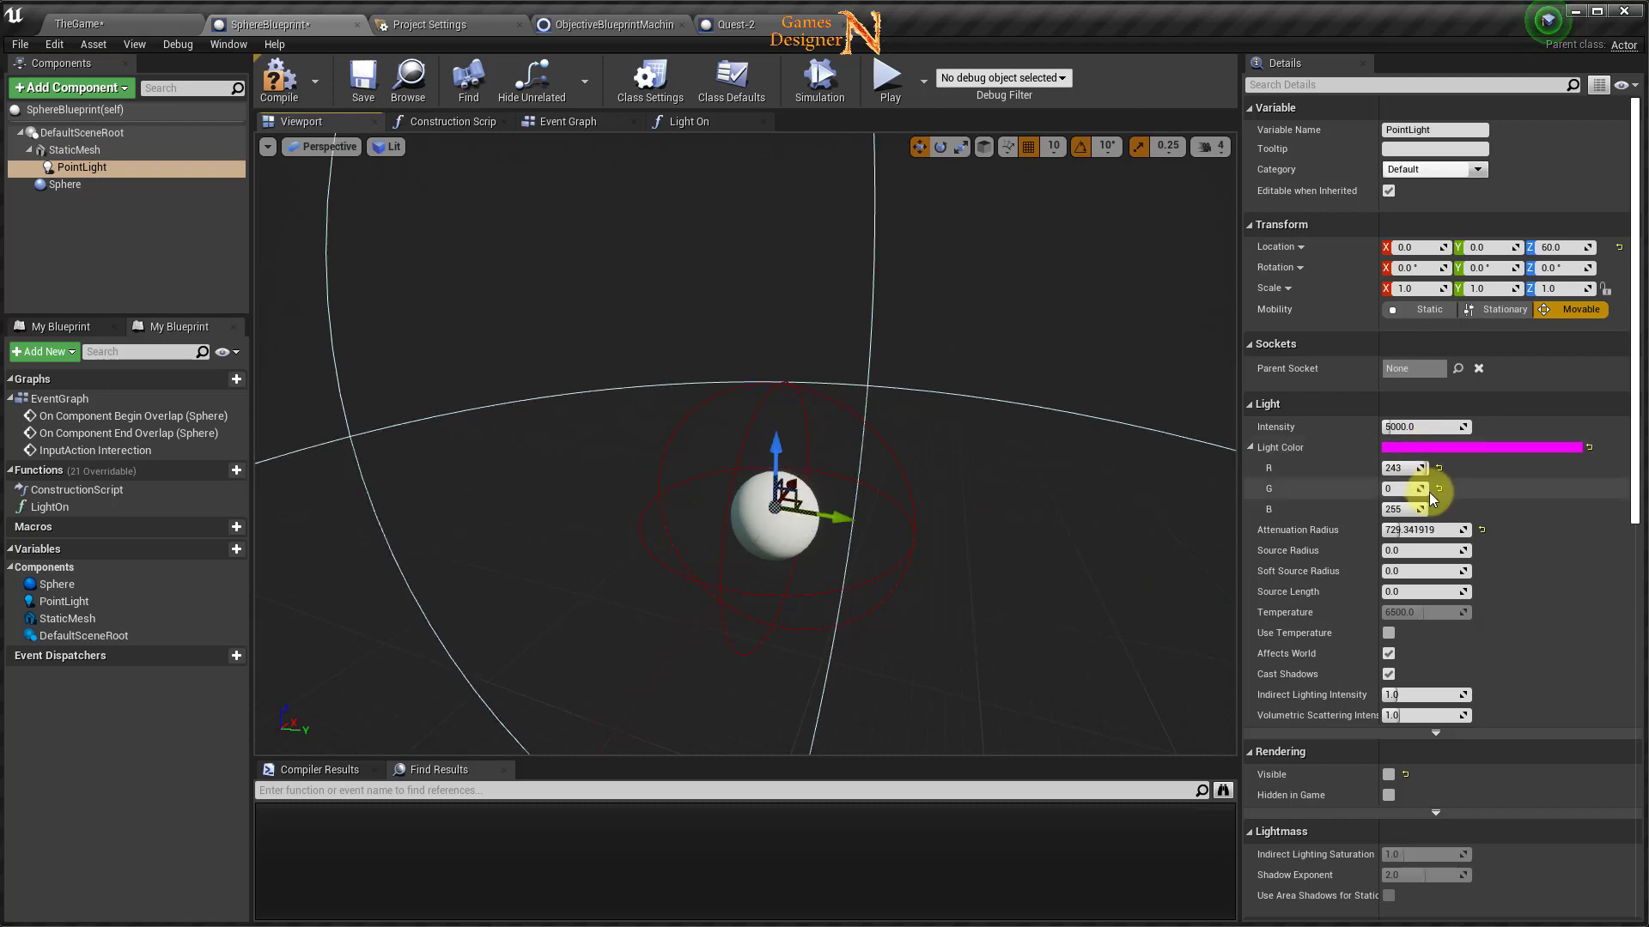
pyautogui.moveTo(1408, 530)
pyautogui.mouseDown()
pyautogui.moveTo(1459, 529)
pyautogui.moveTo(1421, 539)
pyautogui.mouseUp()
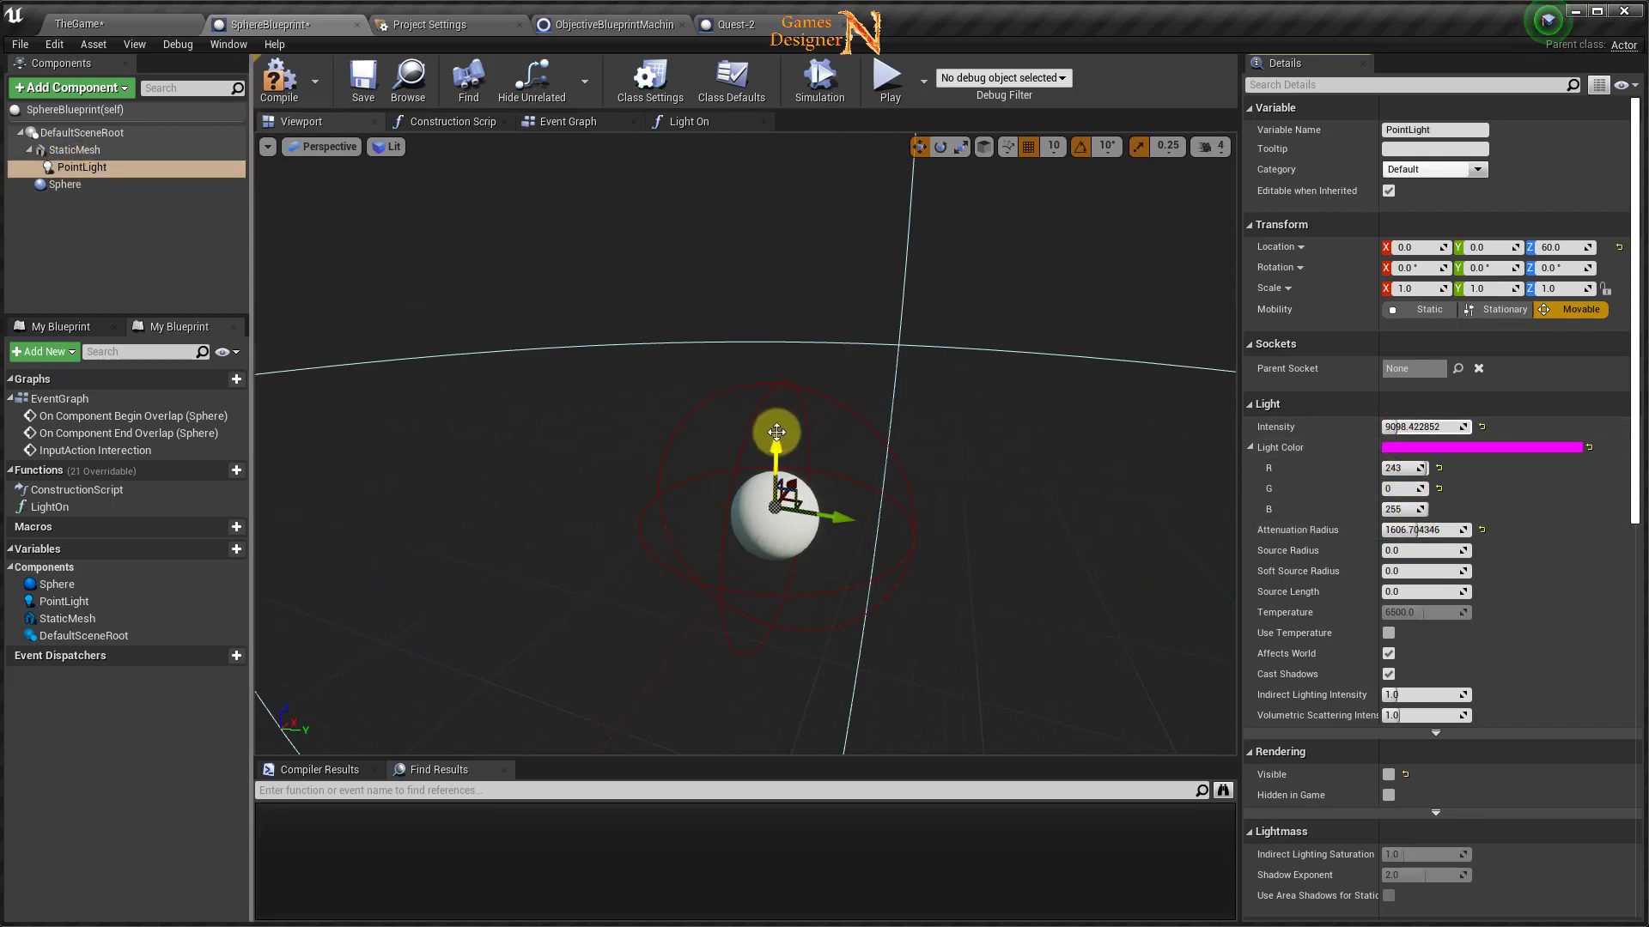
pyautogui.moveTo(777, 432); pyautogui.dragTo(787, 474)
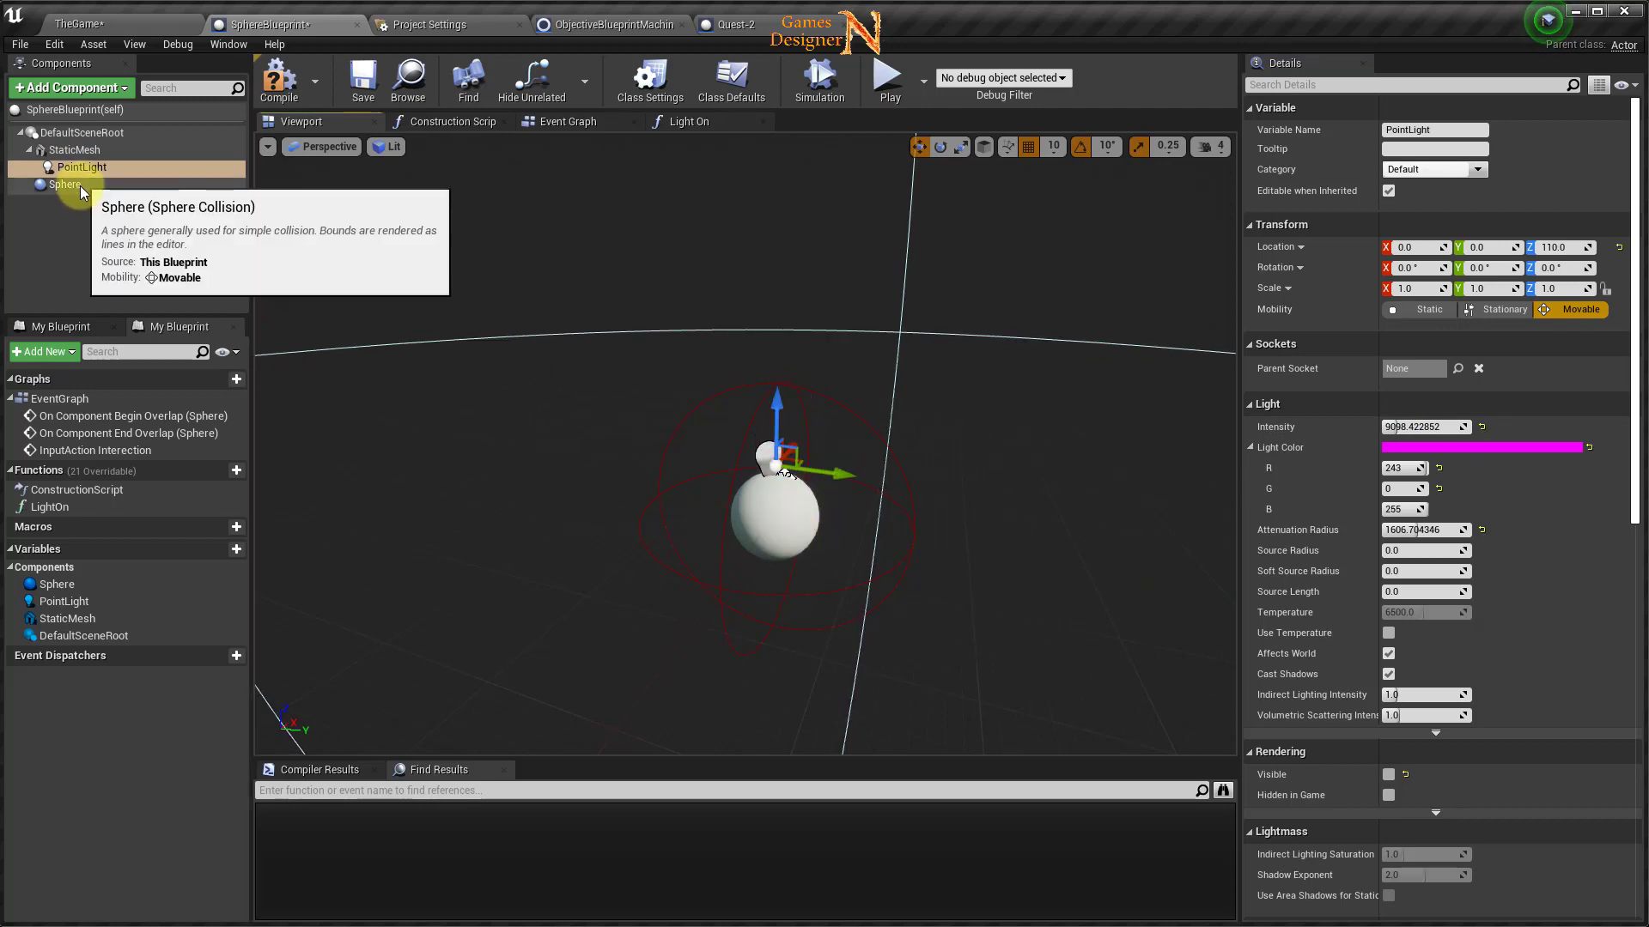
# Compile and save the SphereBlueprint, then return to the TheGame level.
pyautogui.click(287, 97)
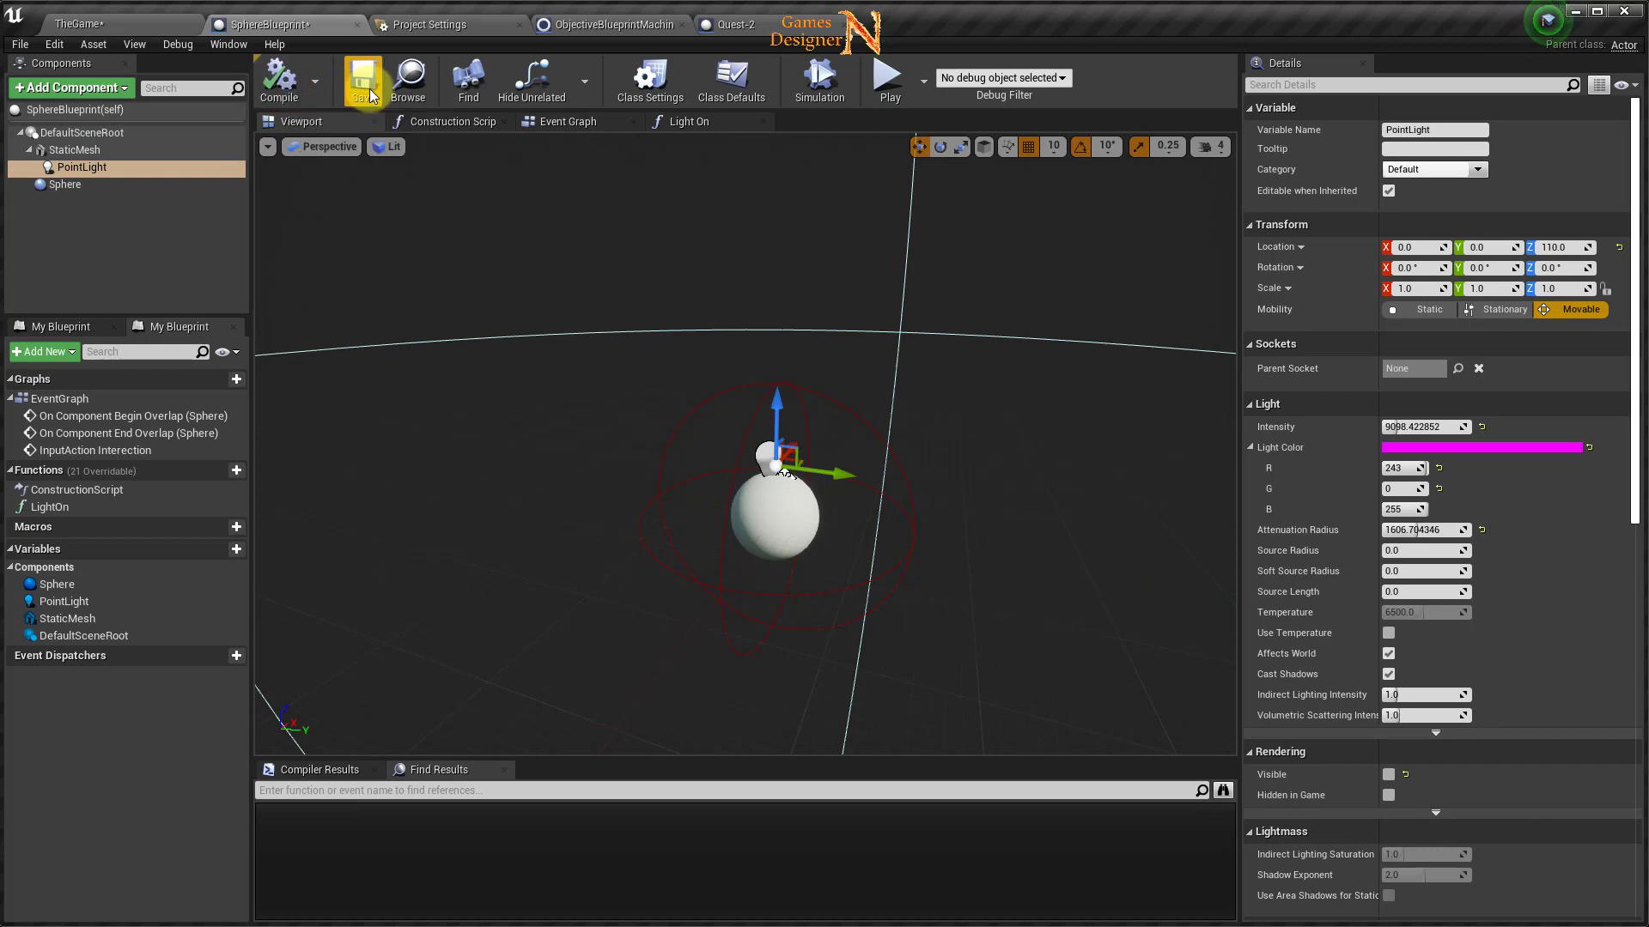
pyautogui.click(363, 81)
pyautogui.click(133, 30)
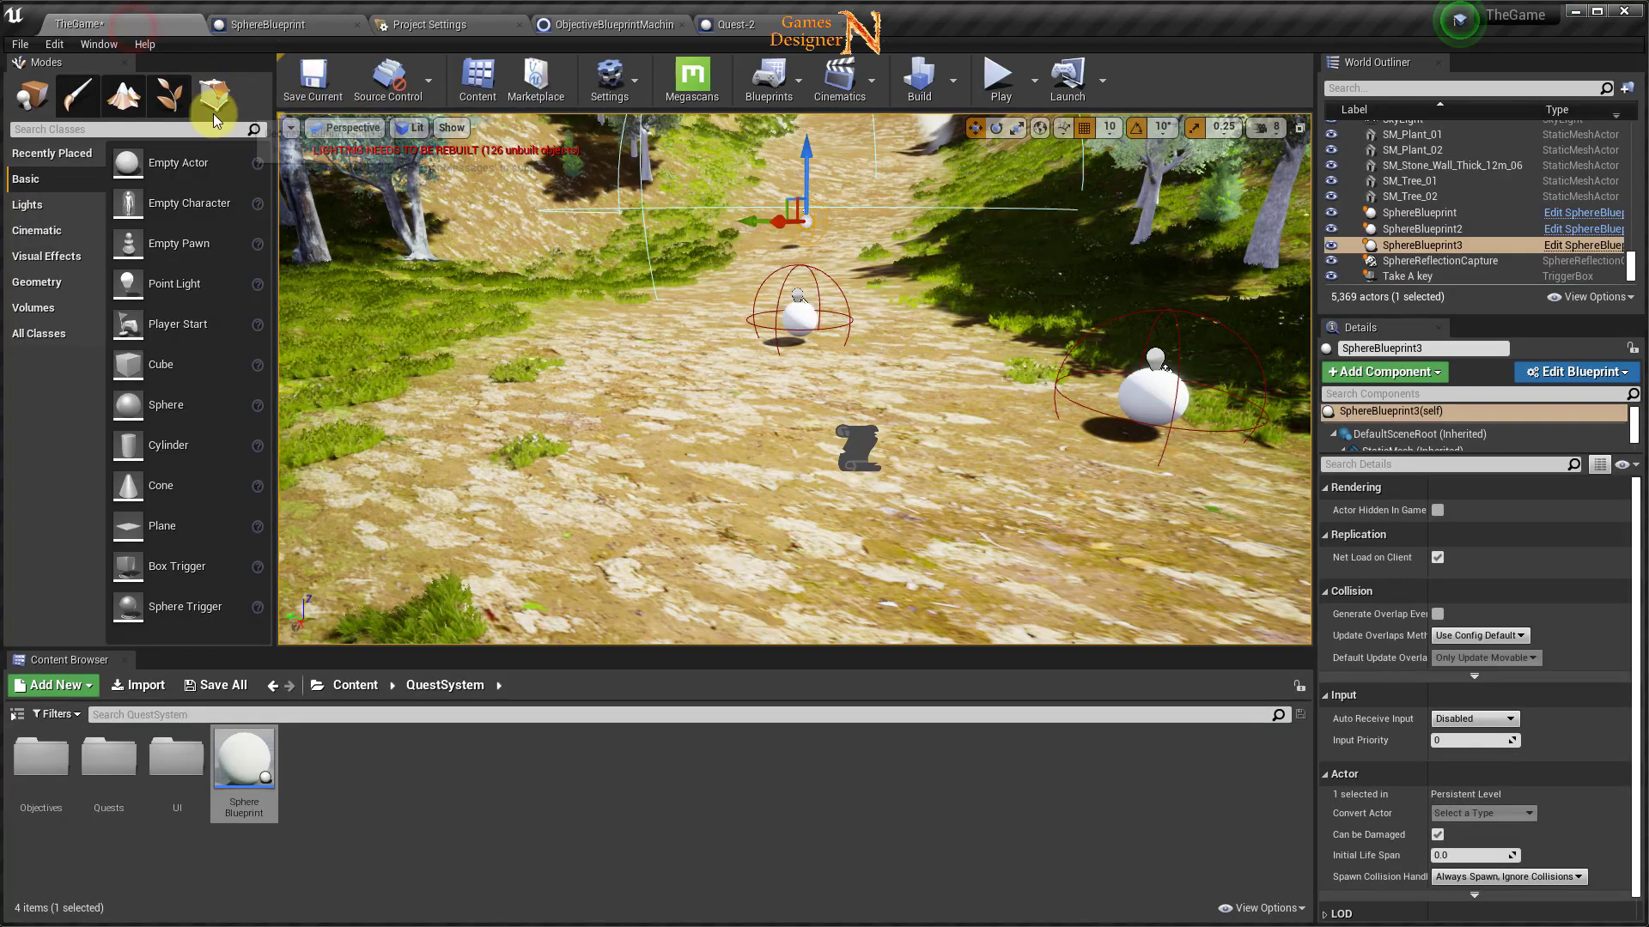
# Give Quest-2's Machine array three entries: SphereBlueprint, SphereBlueprint2 and SphereBlueprint3.
pyautogui.click(860, 446)
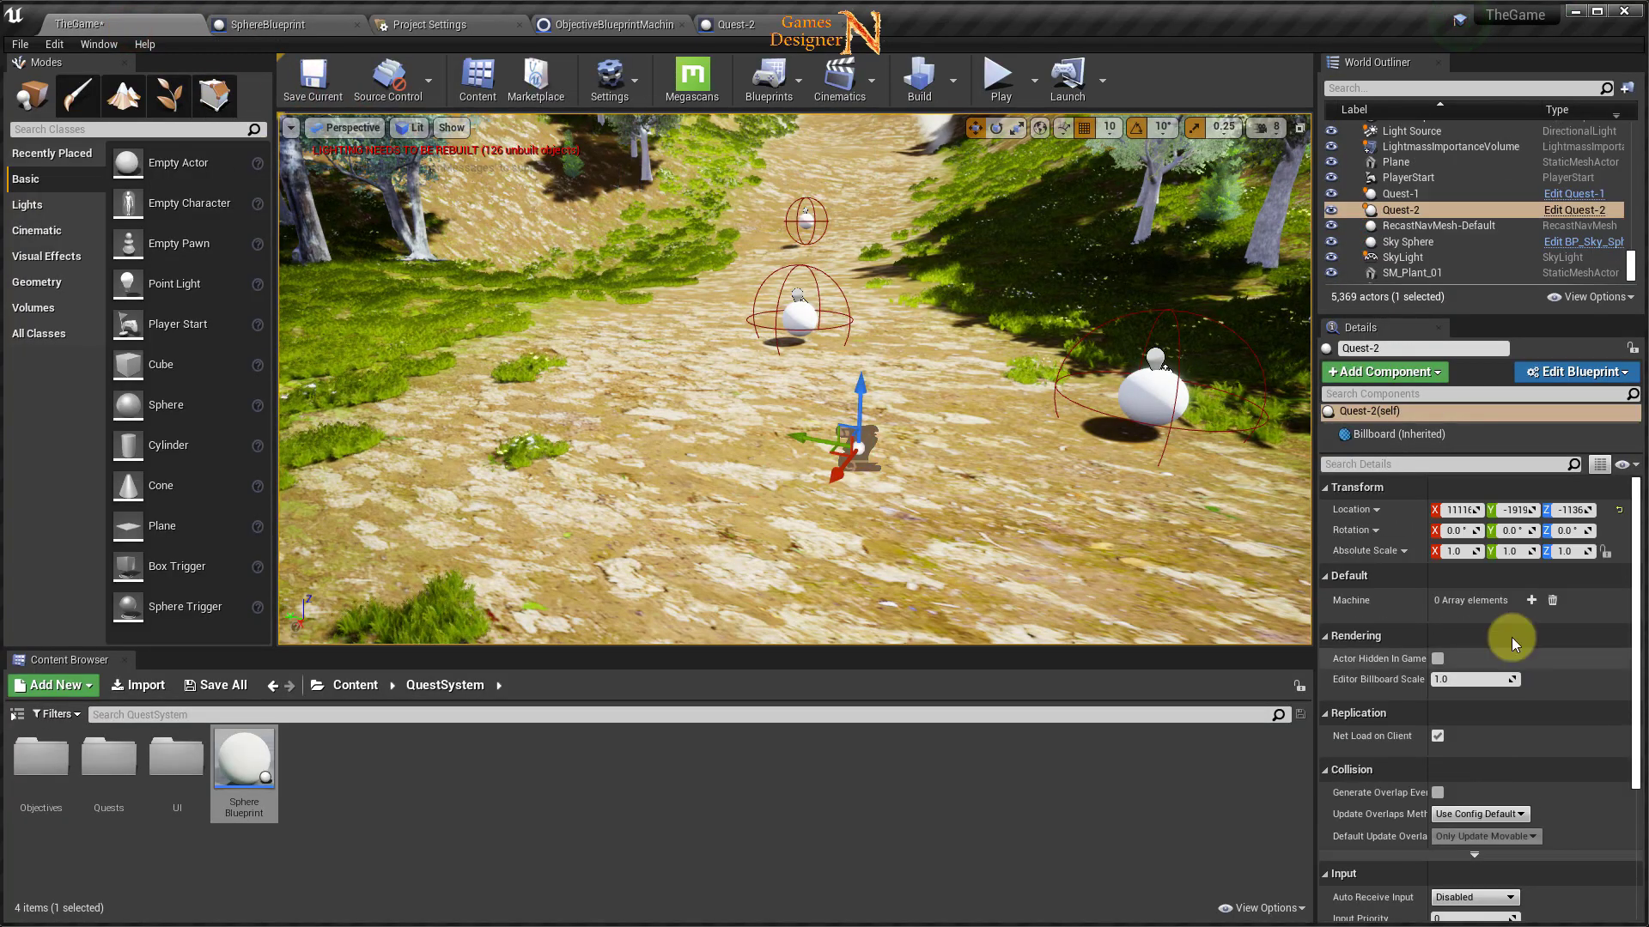
pyautogui.click(1529, 601)
pyautogui.click(1529, 602)
pyautogui.click(1529, 602)
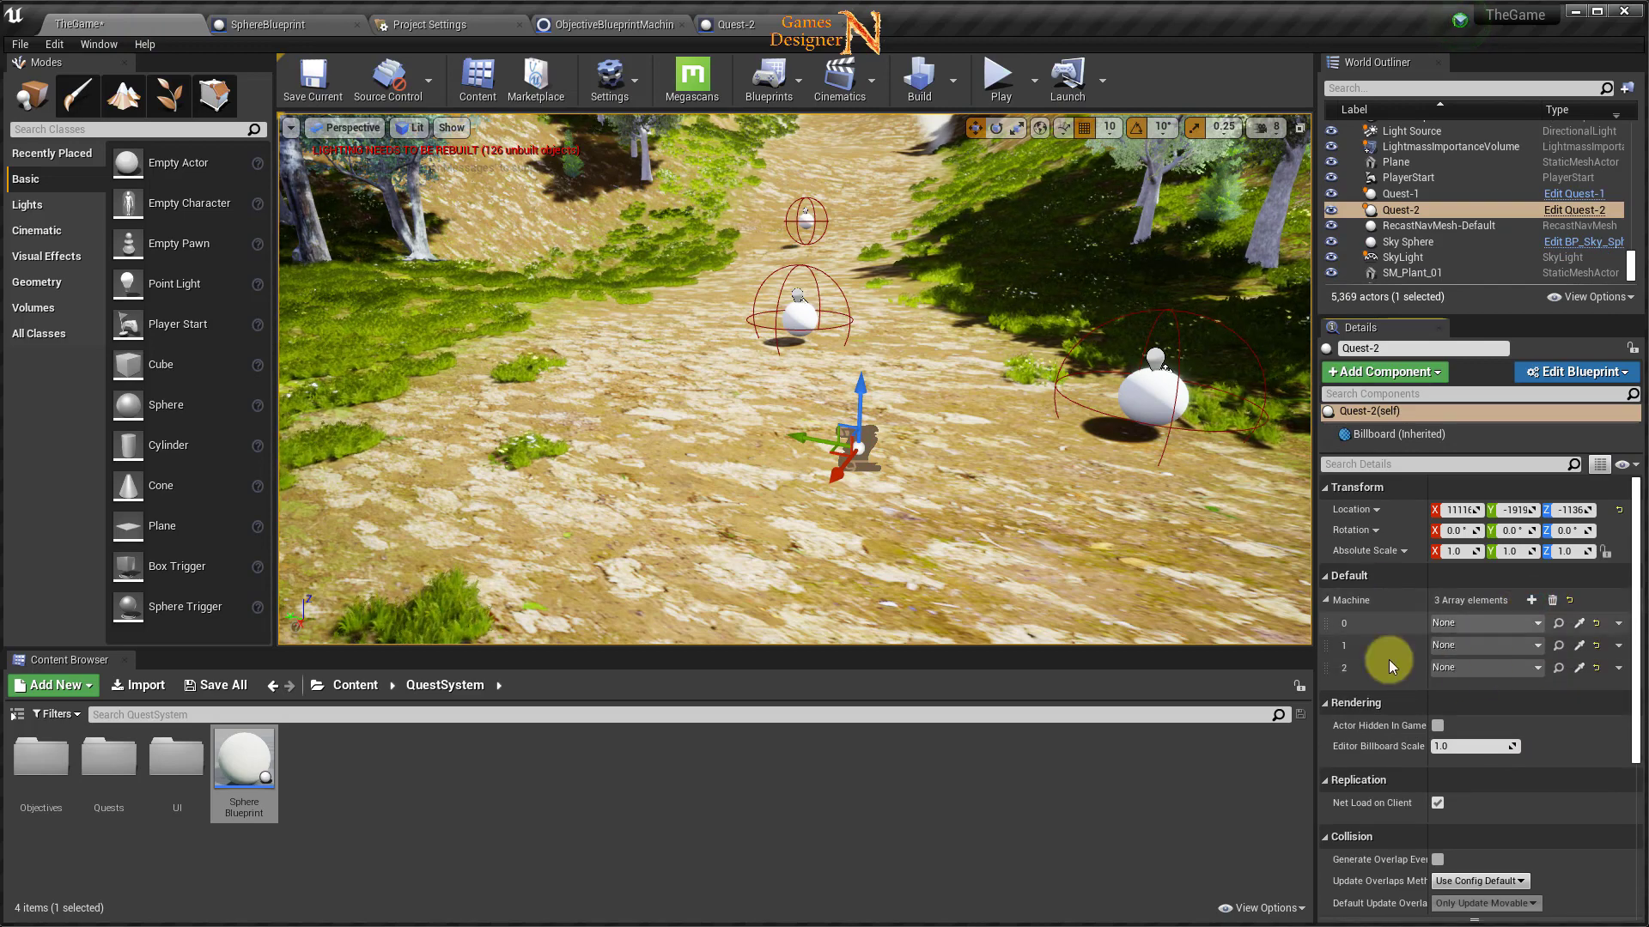
pyautogui.click(1453, 625)
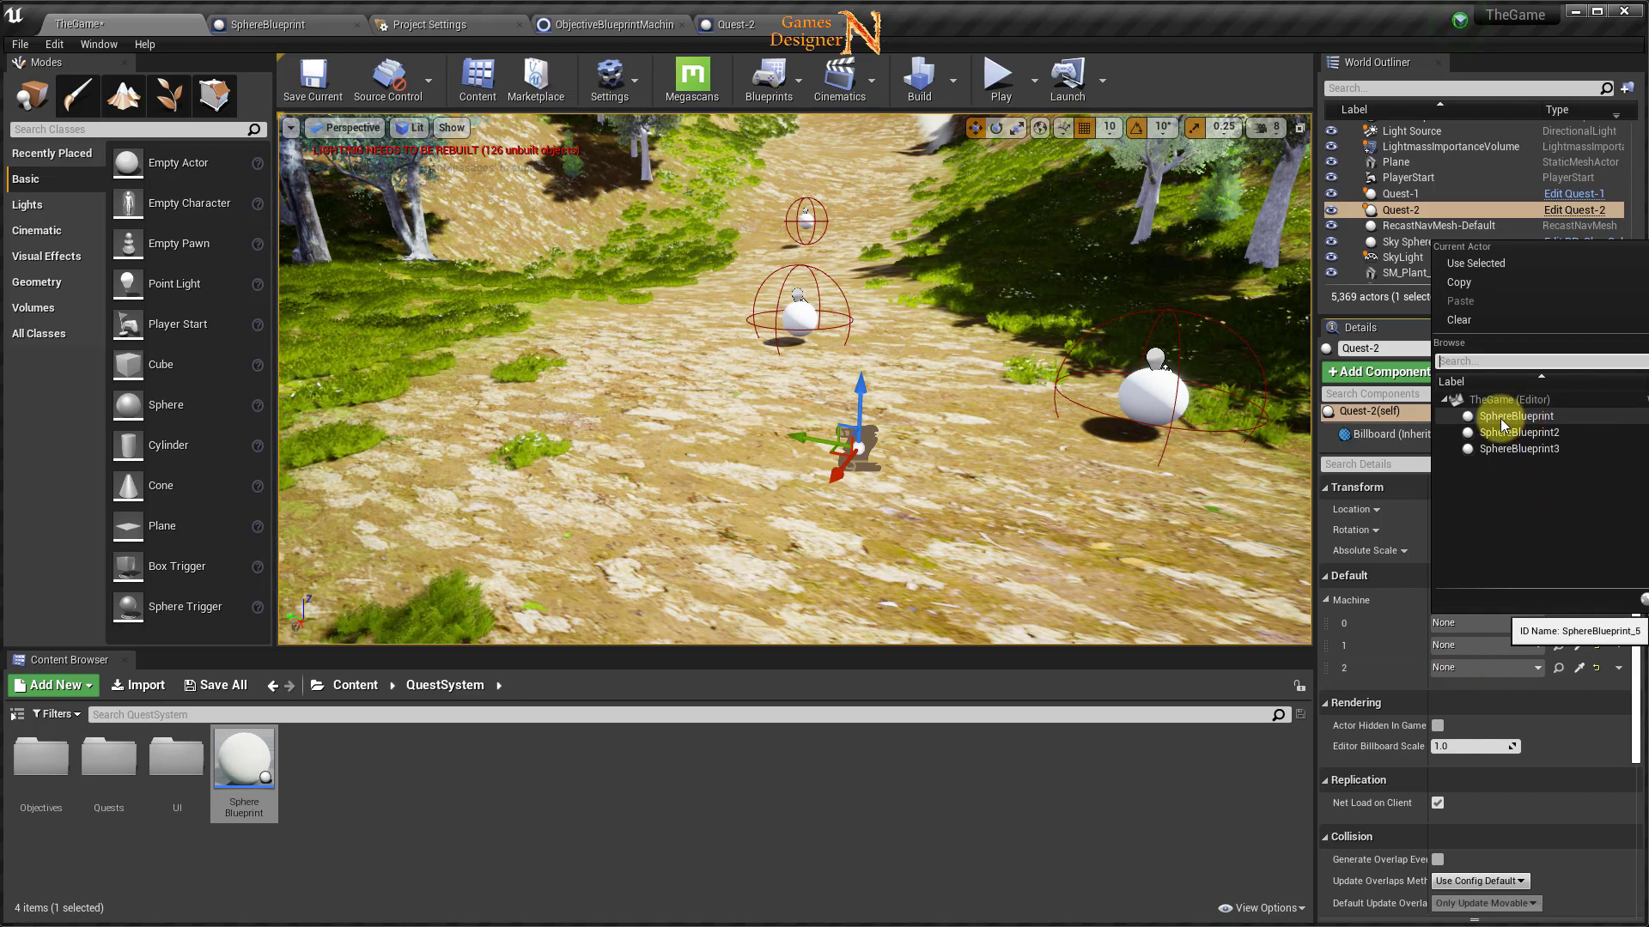
pyautogui.click(1501, 419)
pyautogui.click(1481, 645)
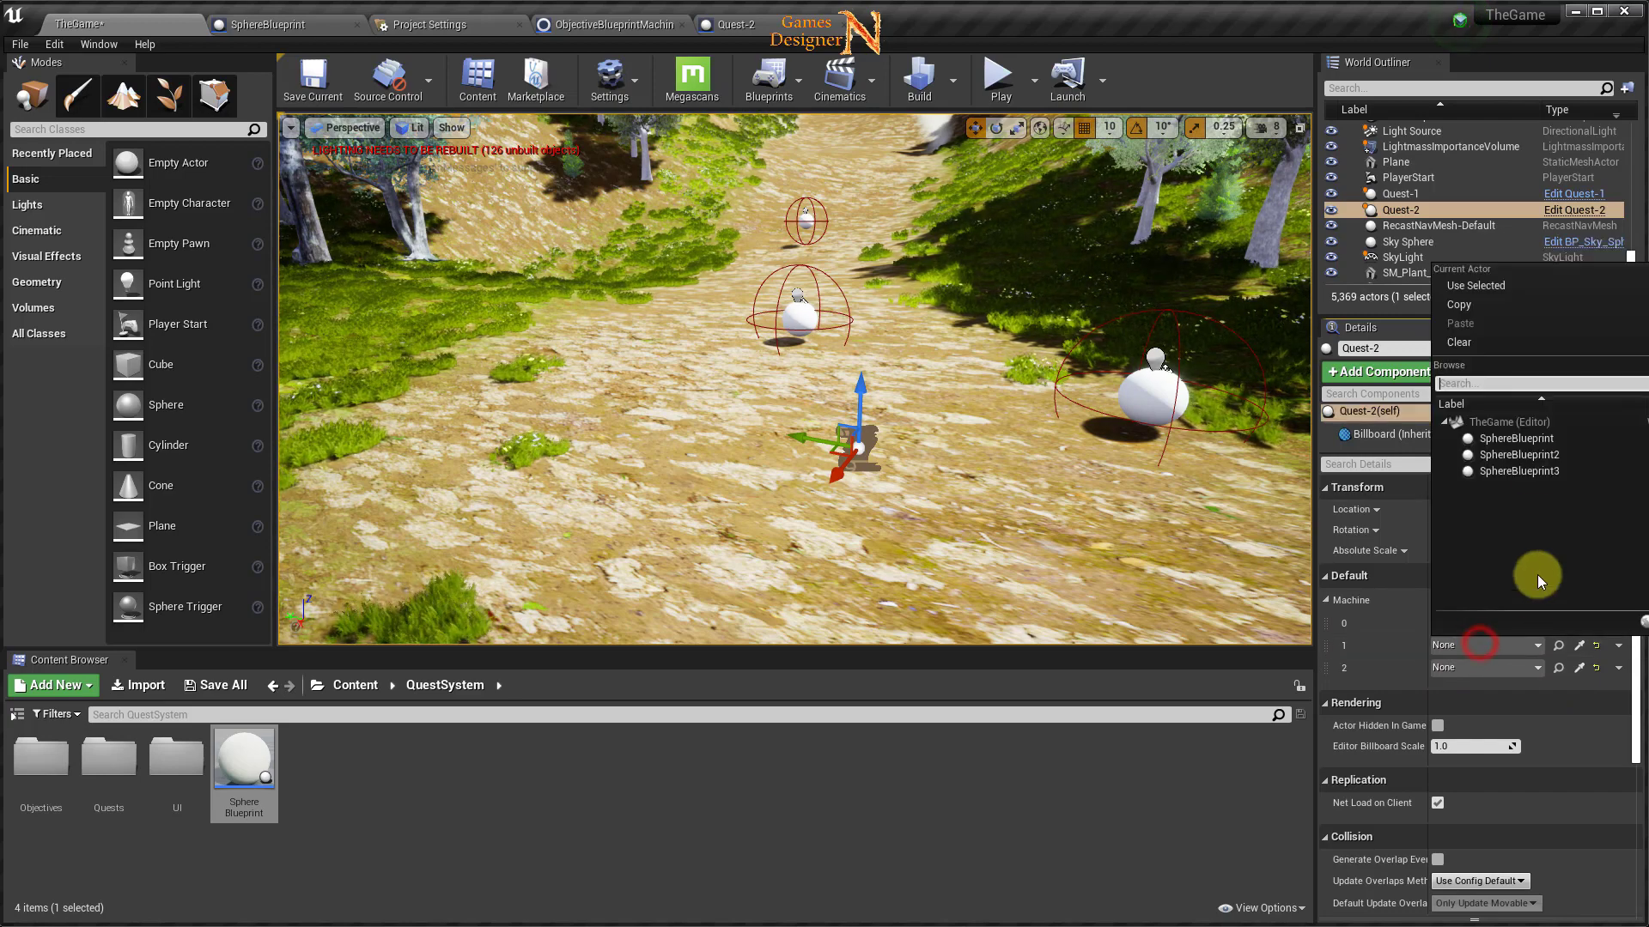
pyautogui.click(1518, 454)
pyautogui.click(1491, 668)
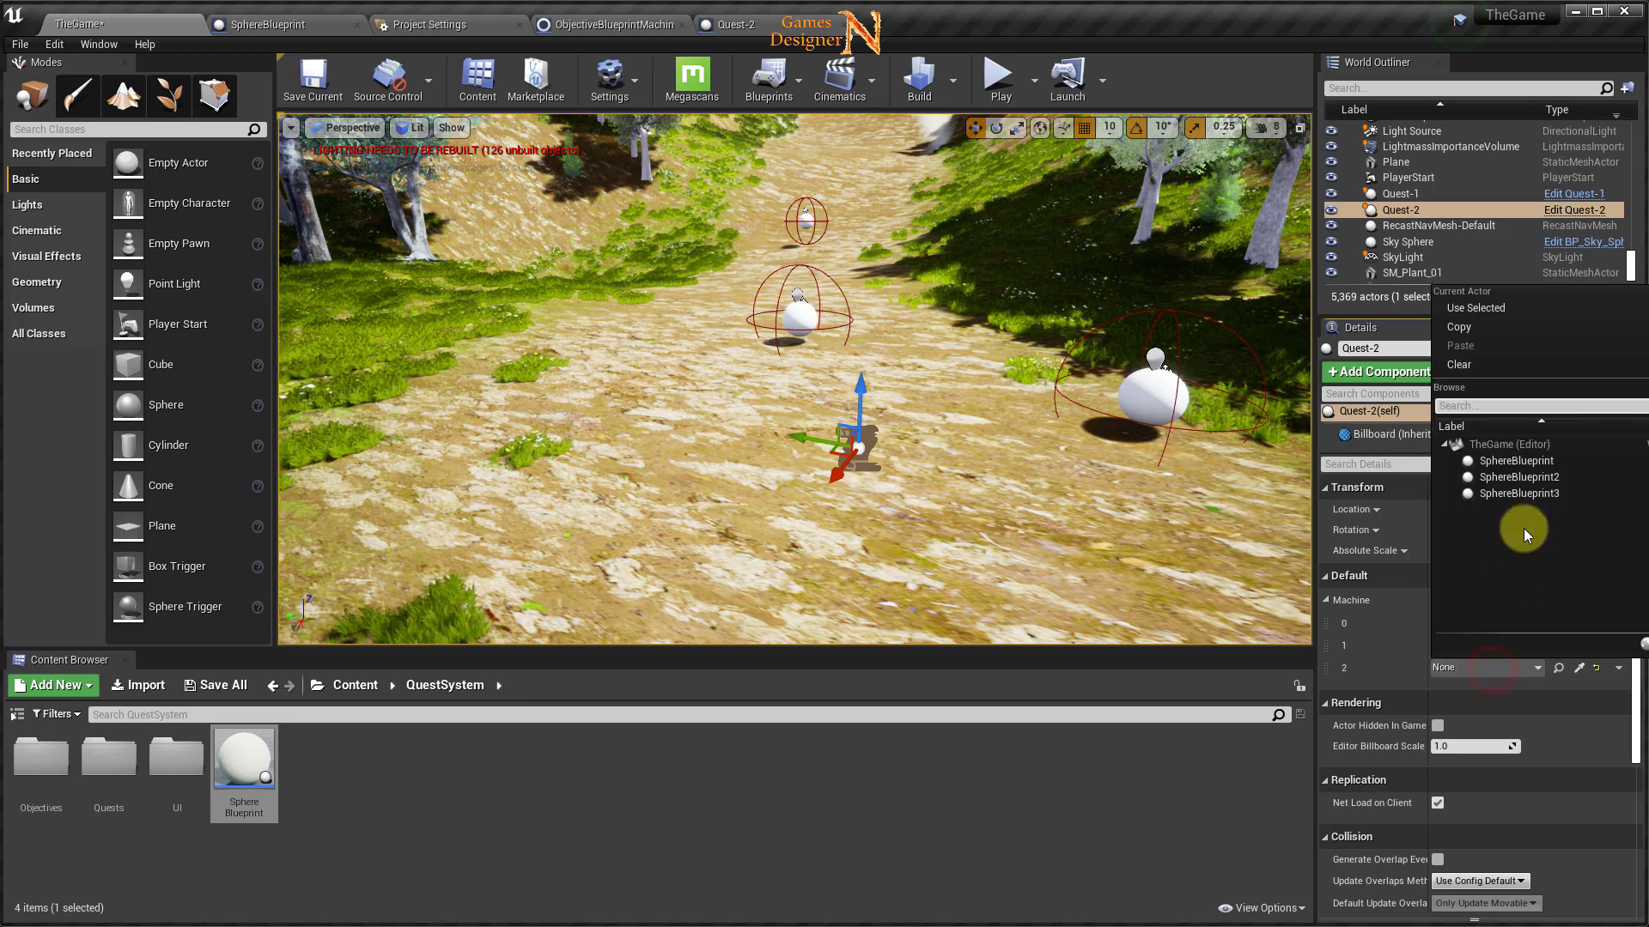
pyautogui.click(1520, 491)
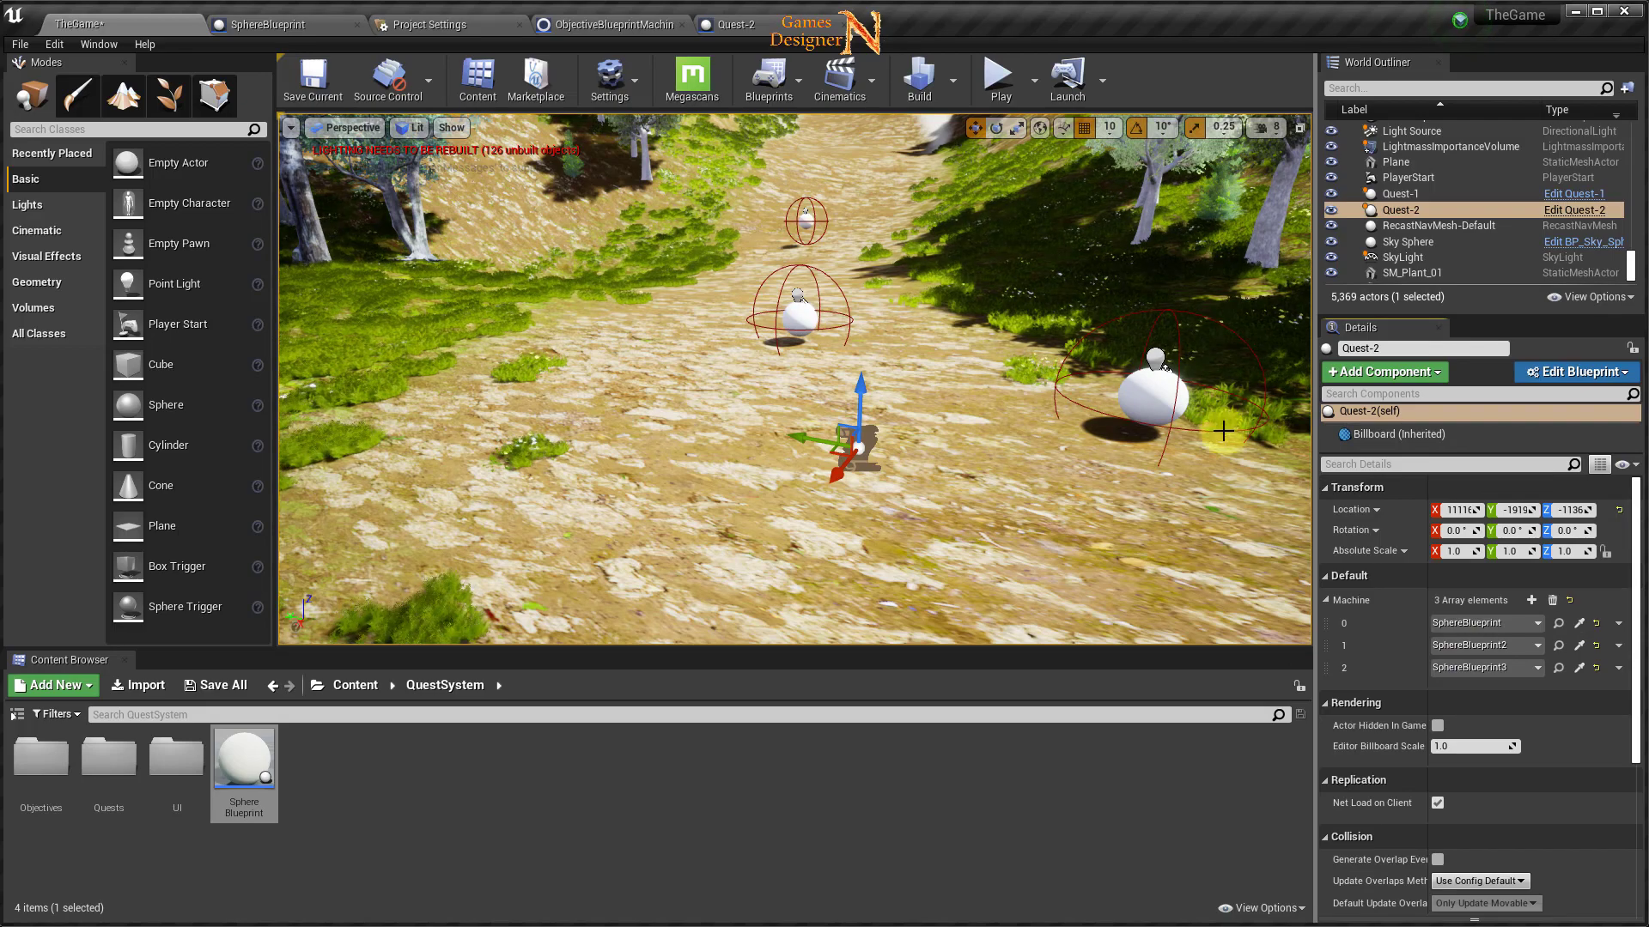
# Select the PlayerStart from a high view over the forest path.
pyautogui.moveTo(943, 435)
pyautogui.mouseDown(button='right')
pyautogui.moveTo(1280, 480)
pyautogui.moveTo(948, 368)
pyautogui.mouseUp(button='right')
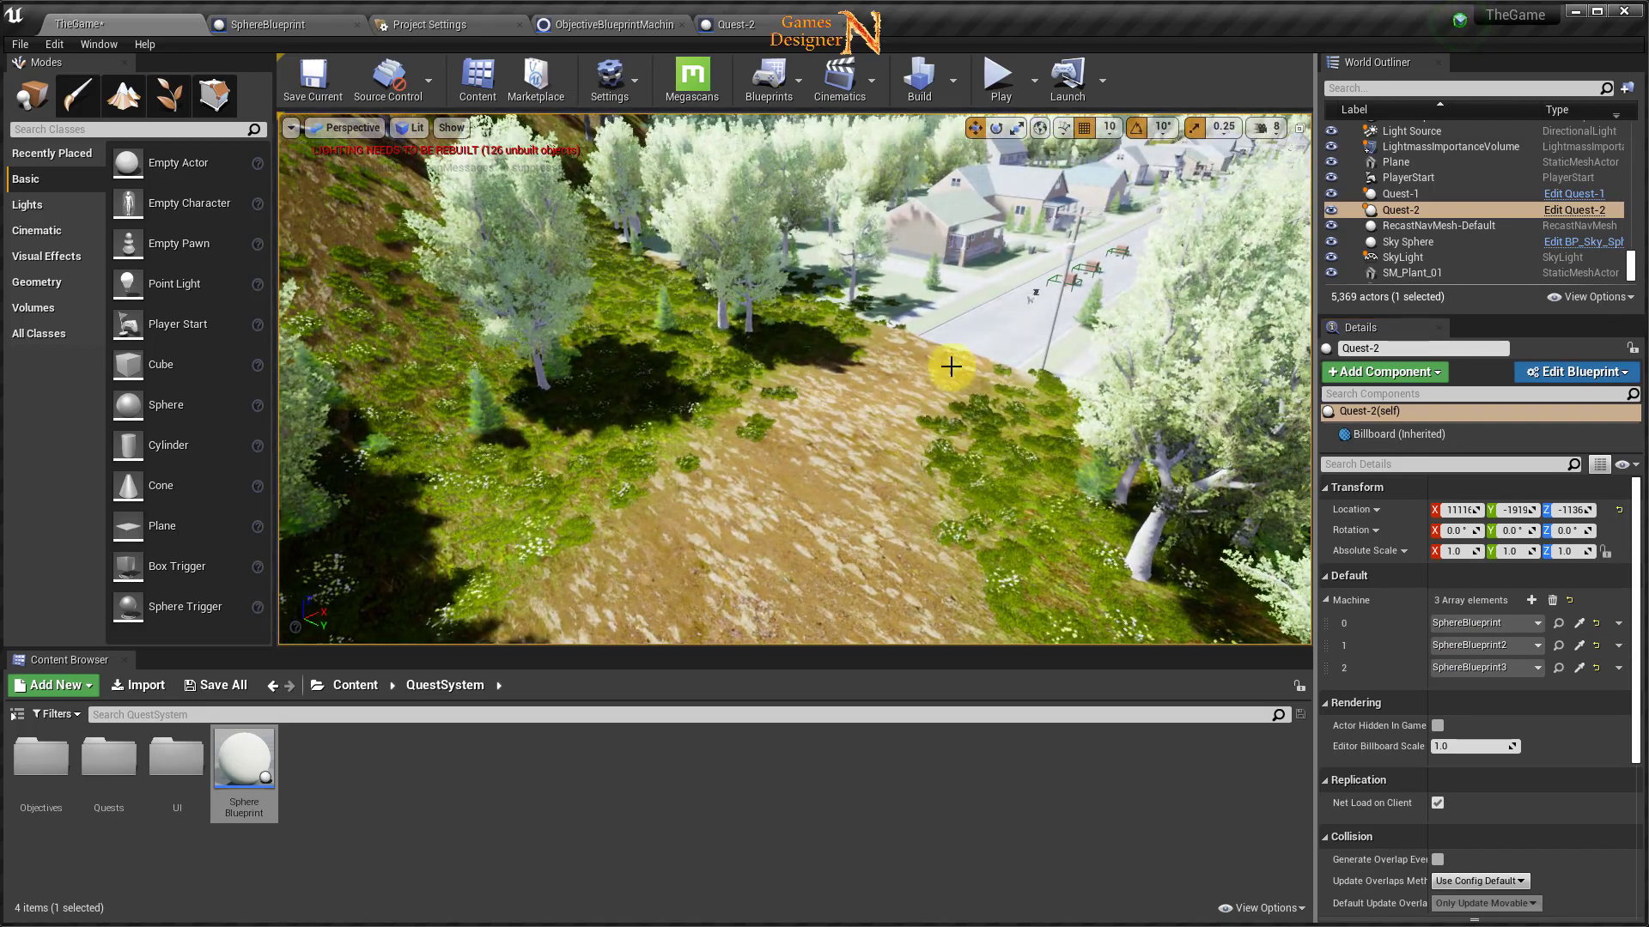
pyautogui.click(1030, 300)
pyautogui.moveTo(1049, 275)
pyautogui.mouseDown(button='right')
pyautogui.moveTo(1221, 596)
pyautogui.moveTo(710, 327)
pyautogui.mouseUp(button='right')
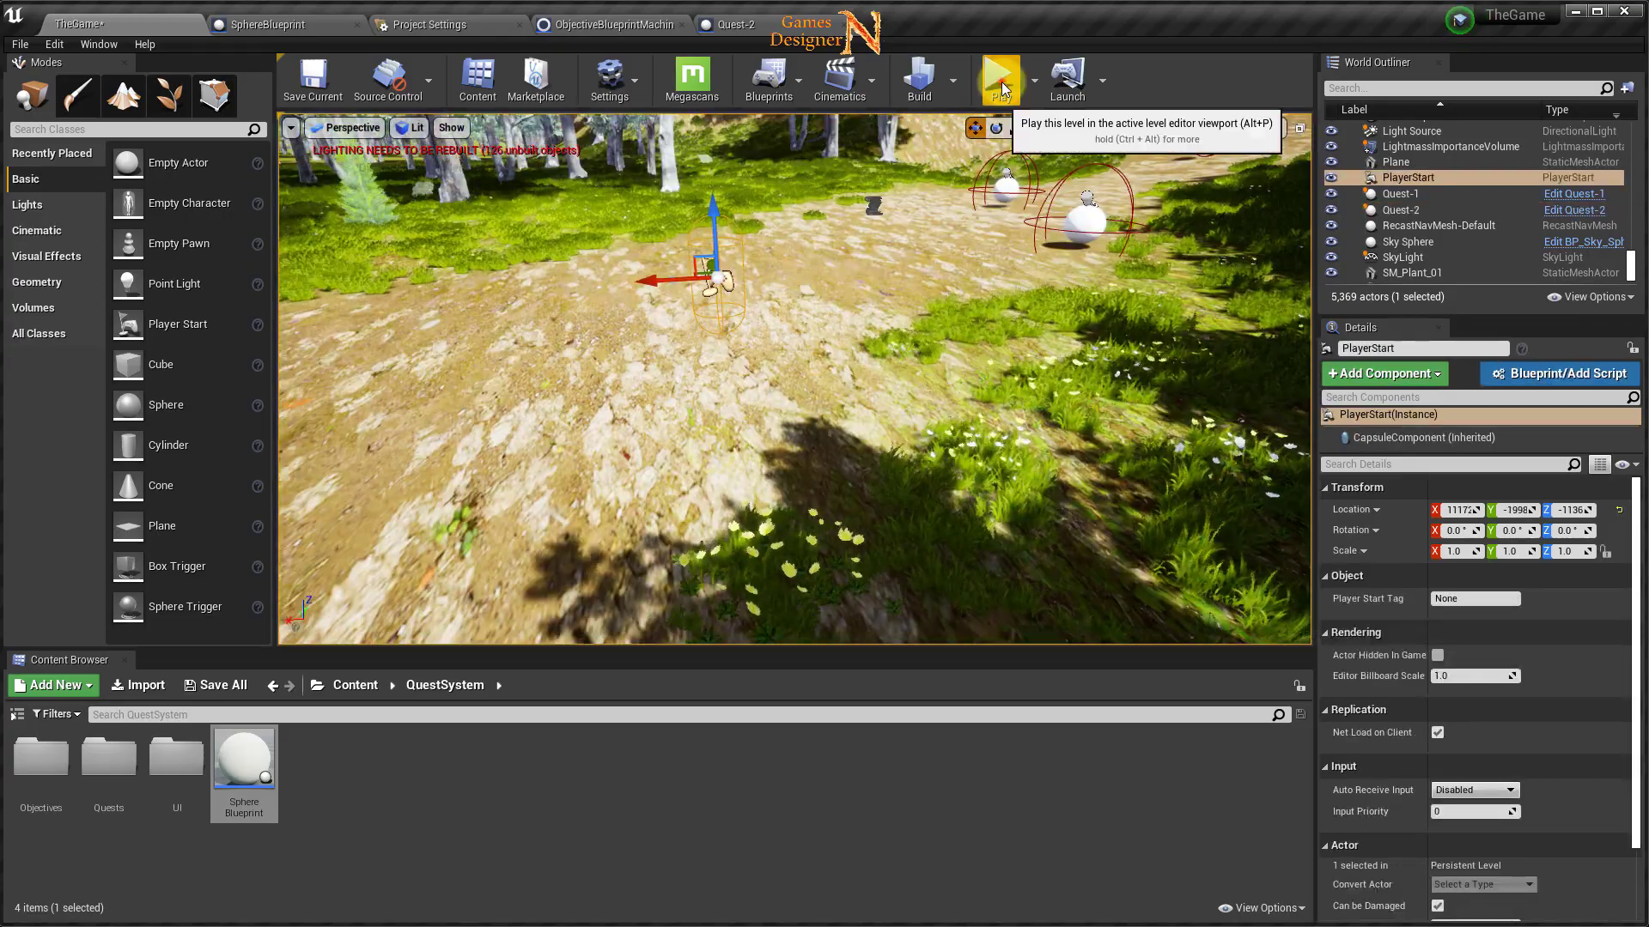
# Start a play test and expand Light Machine On and First Quest: Human City in the quest log.
pyautogui.click(1002, 88)
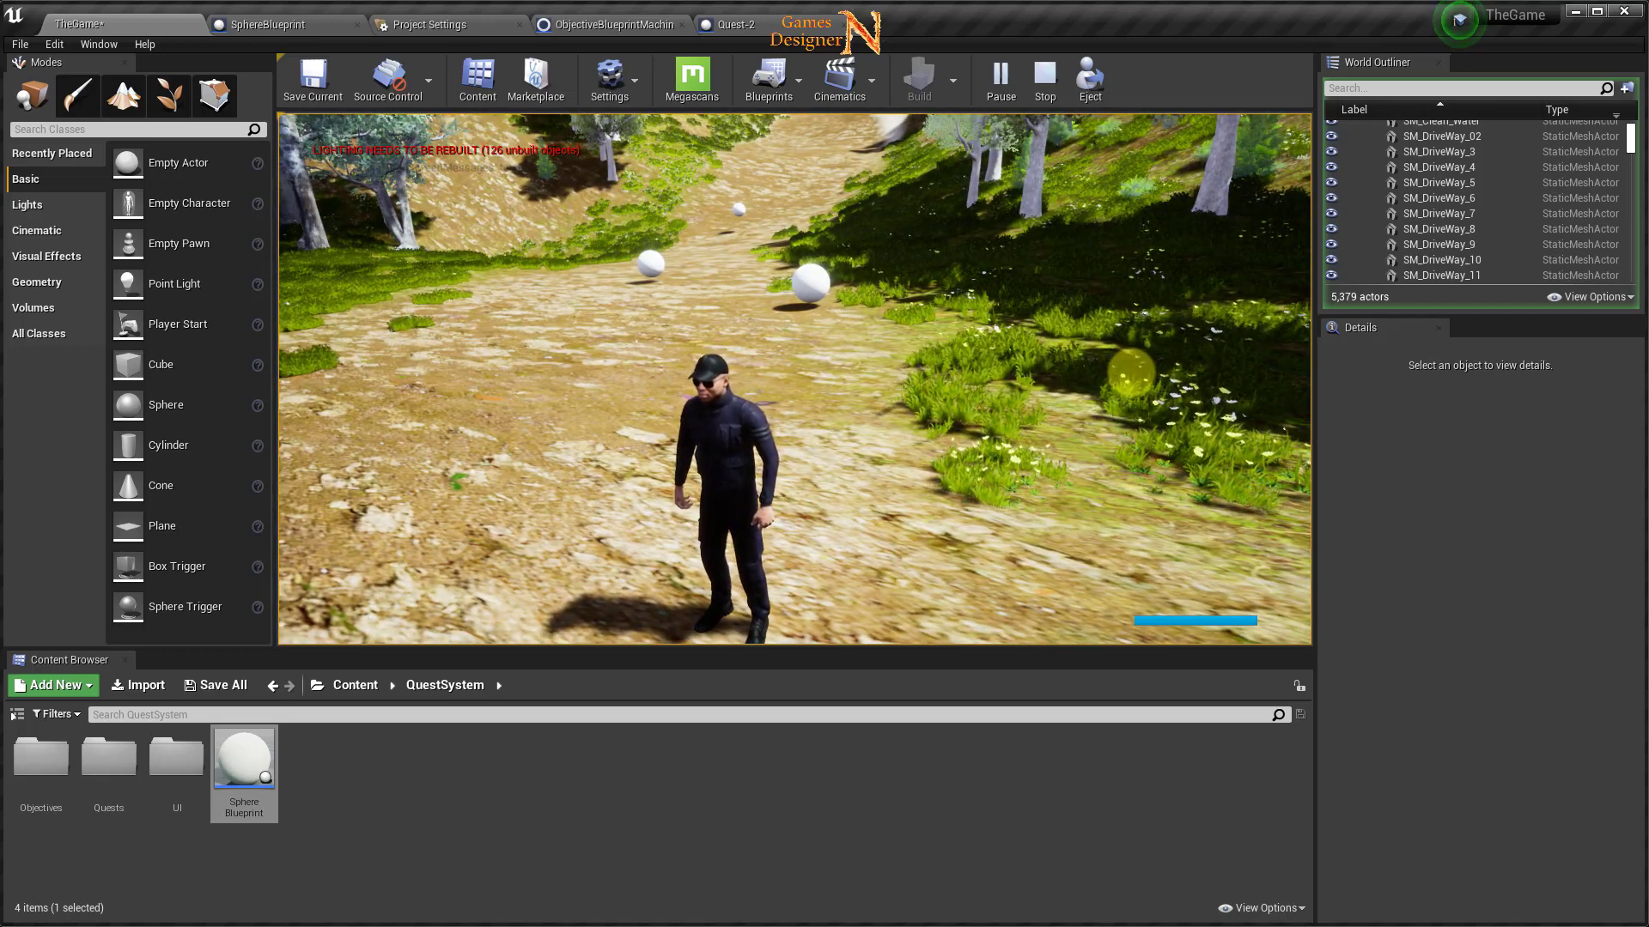
pyautogui.press('w')
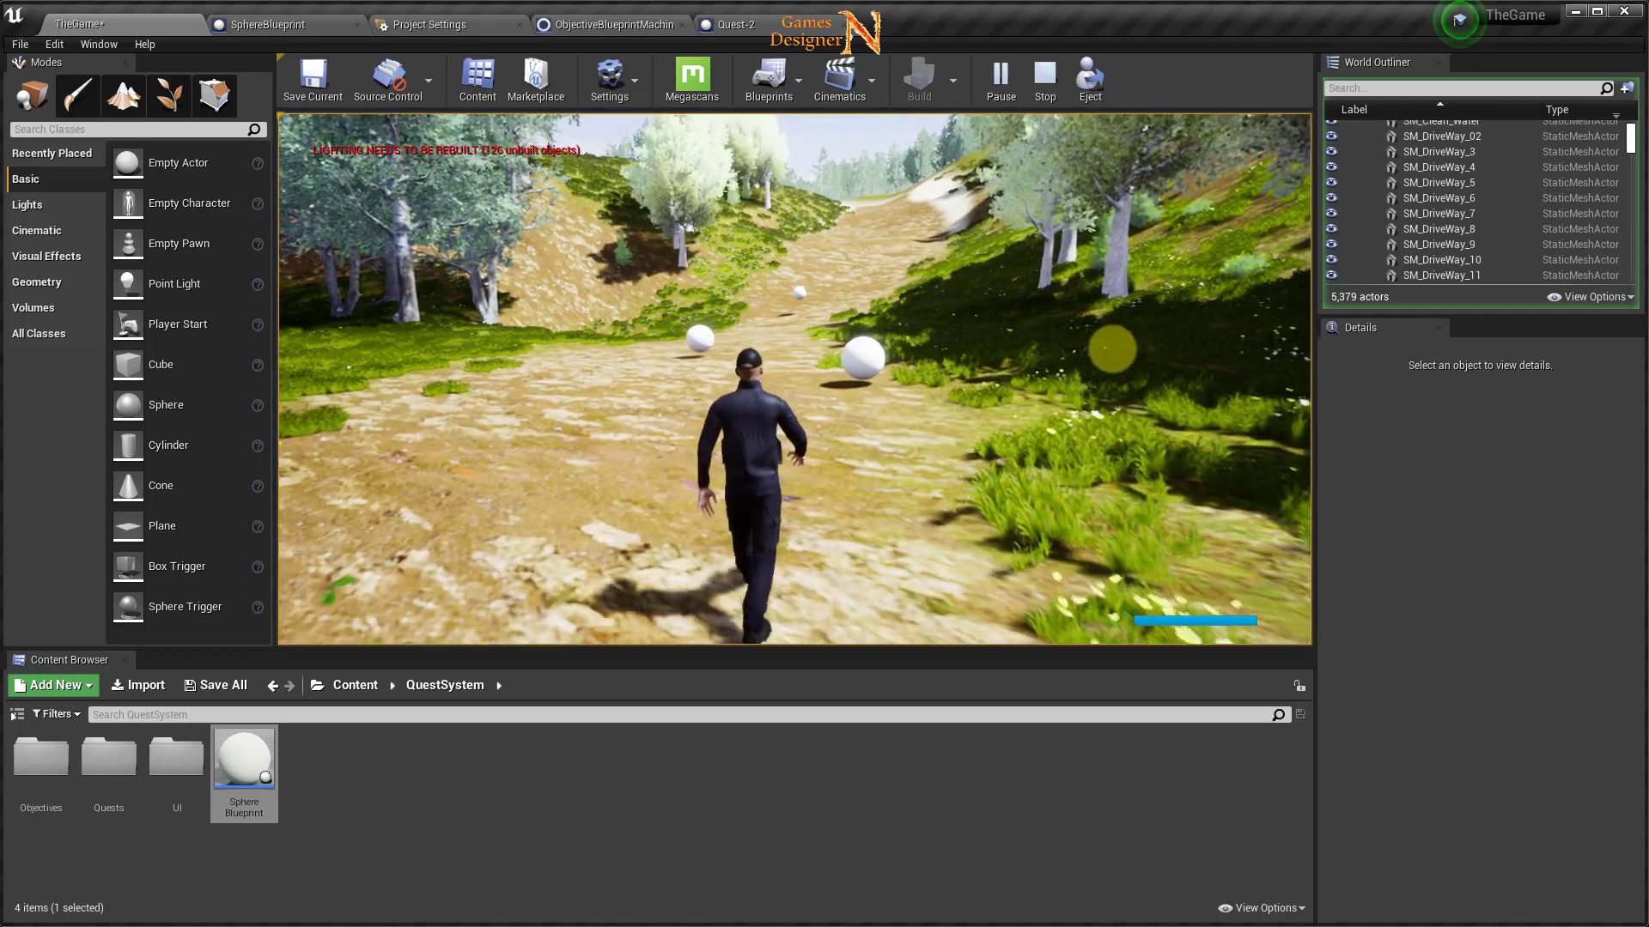
pyautogui.press('q')
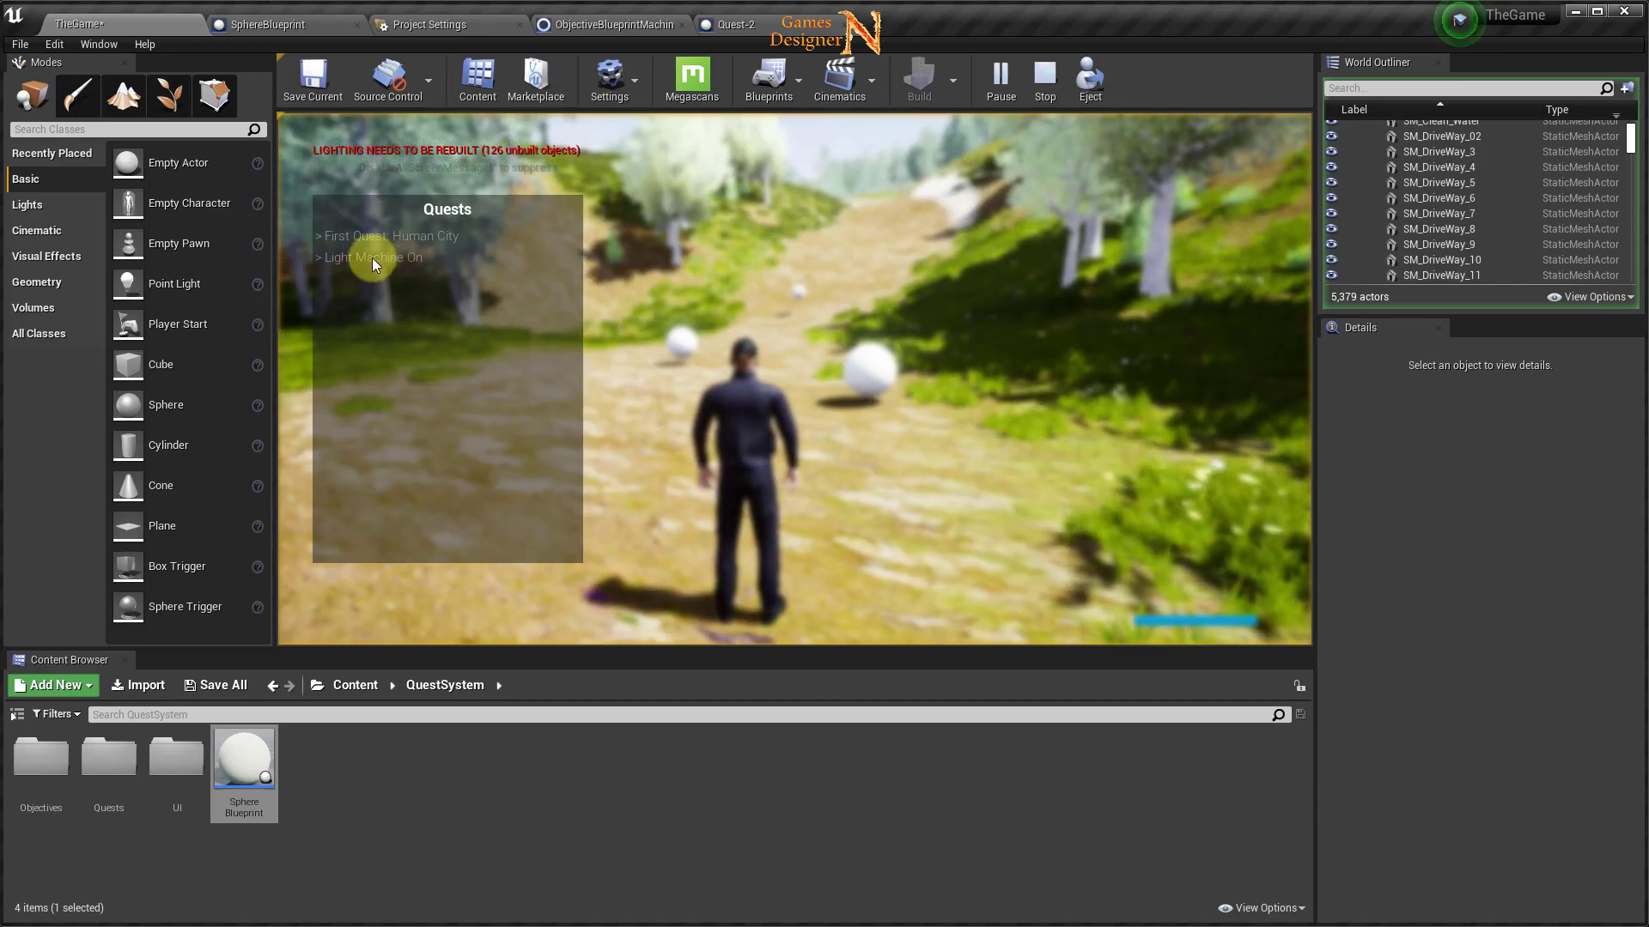
pyautogui.click(335, 260)
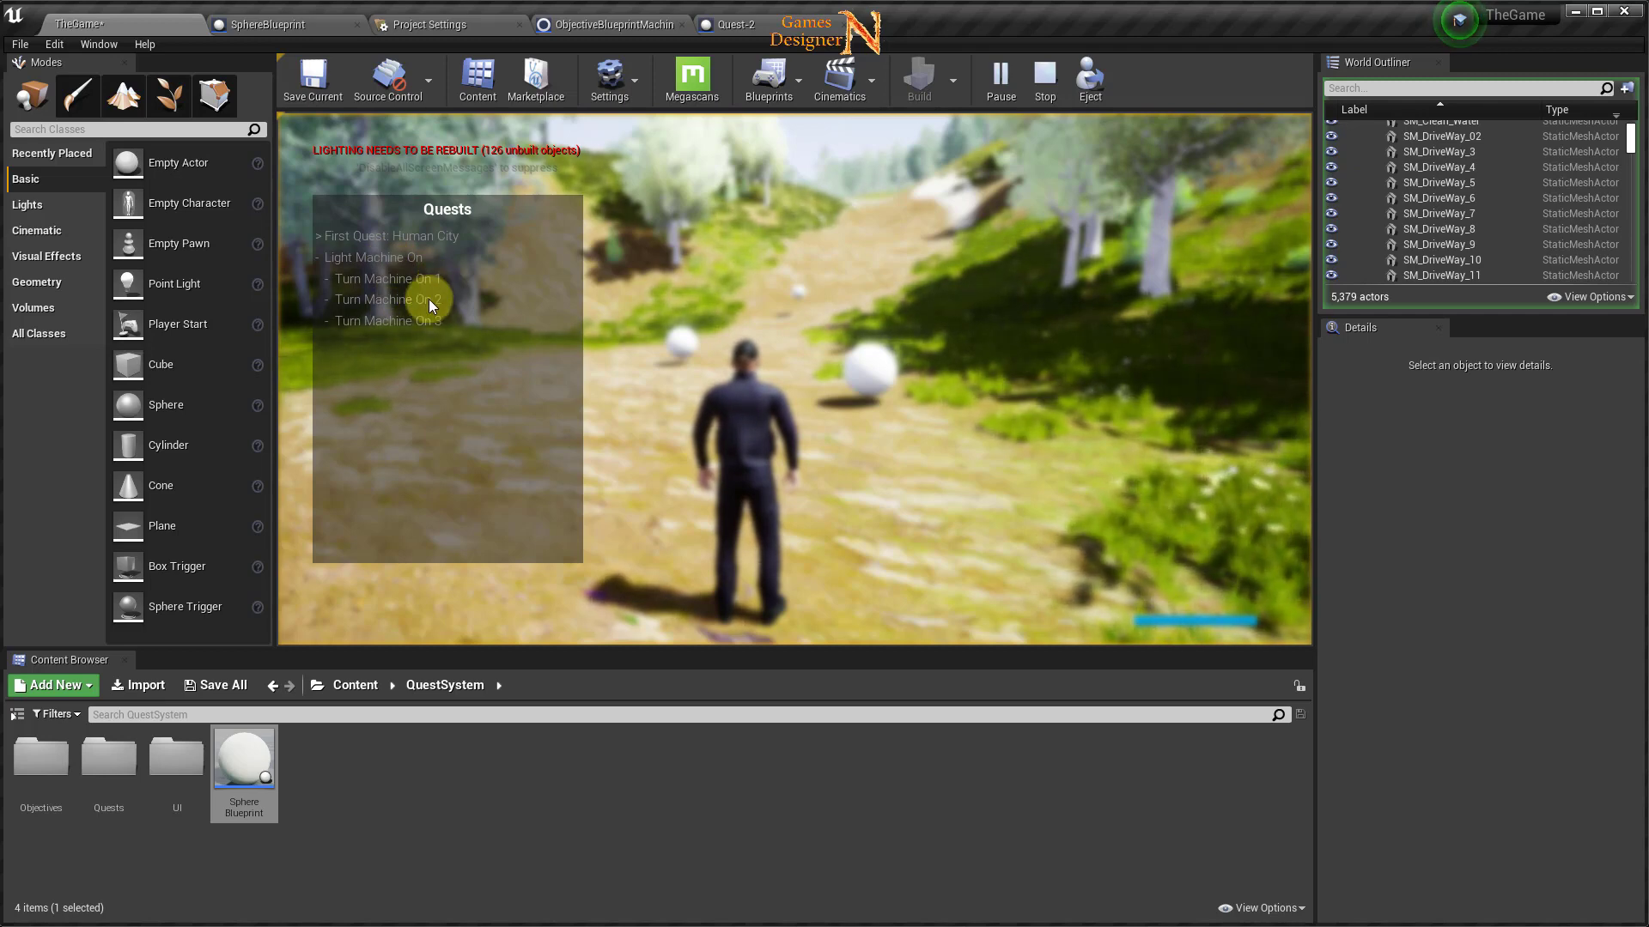
pyautogui.click(332, 237)
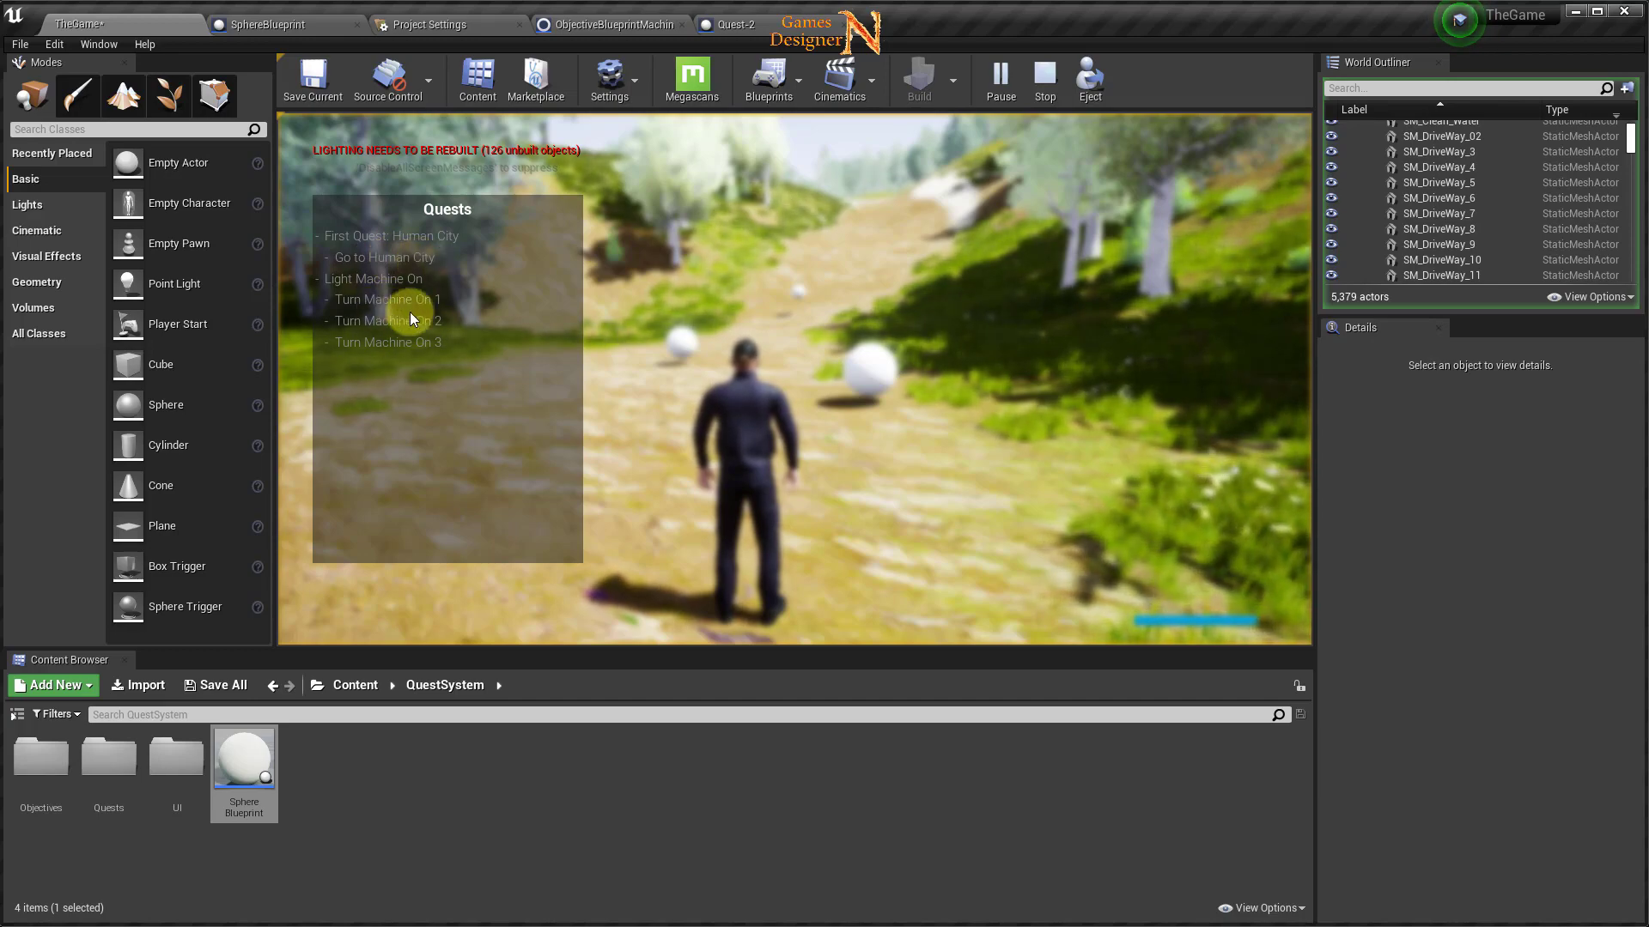
pyautogui.press('q')
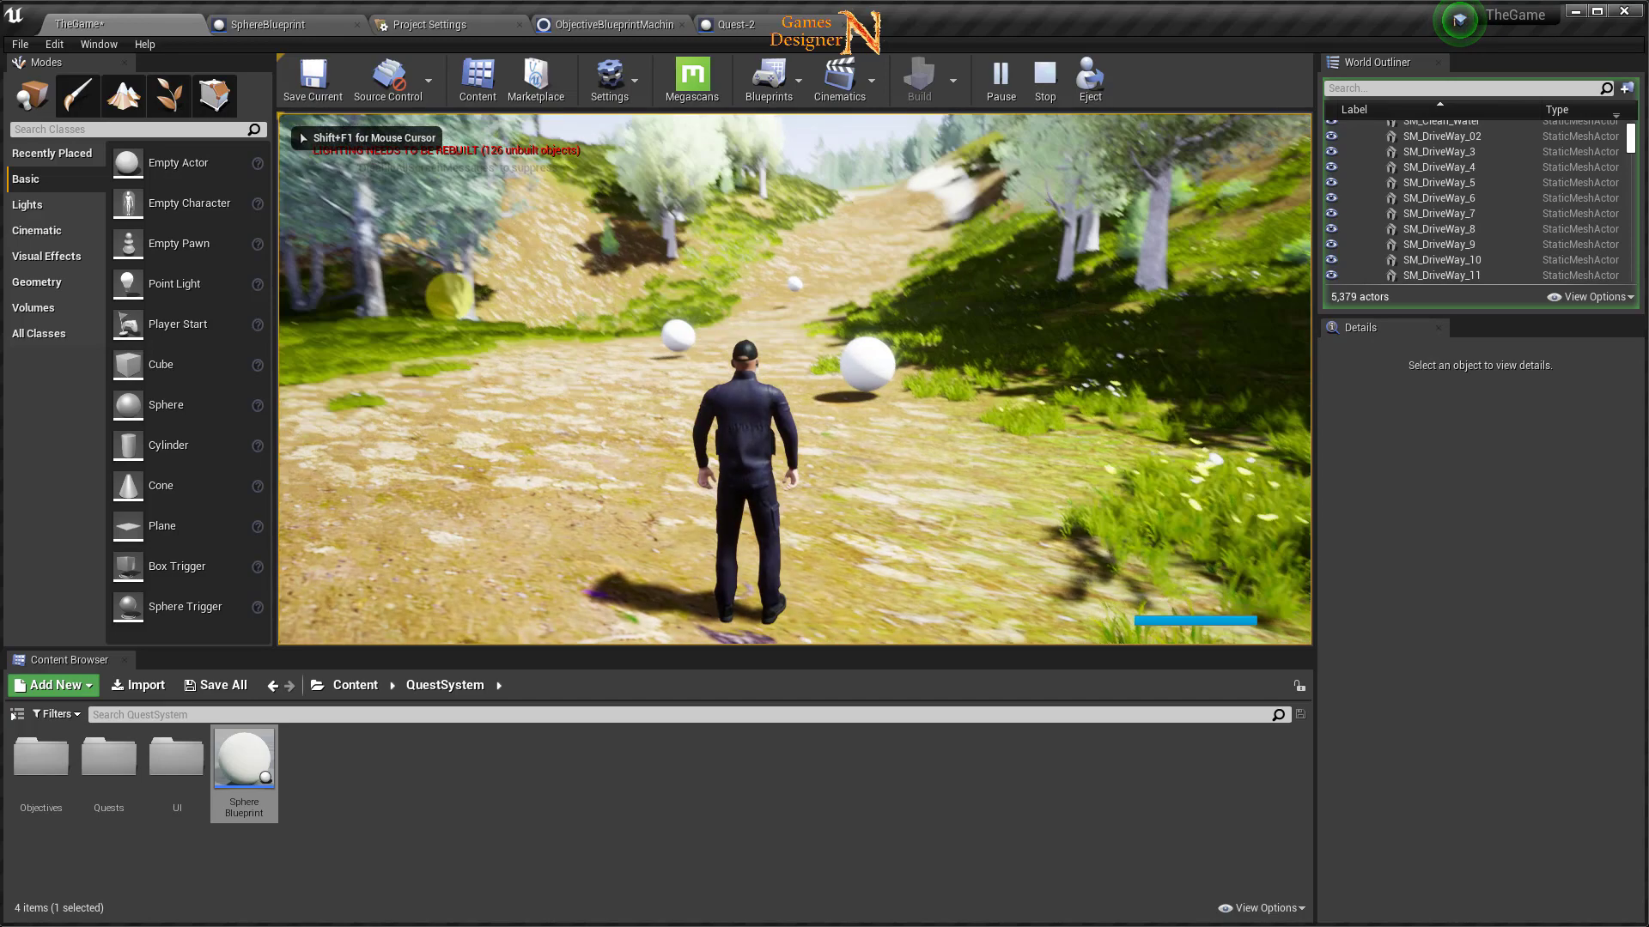
# Walk the character up the forest path to the distant white sphere.
pyautogui.press('w')
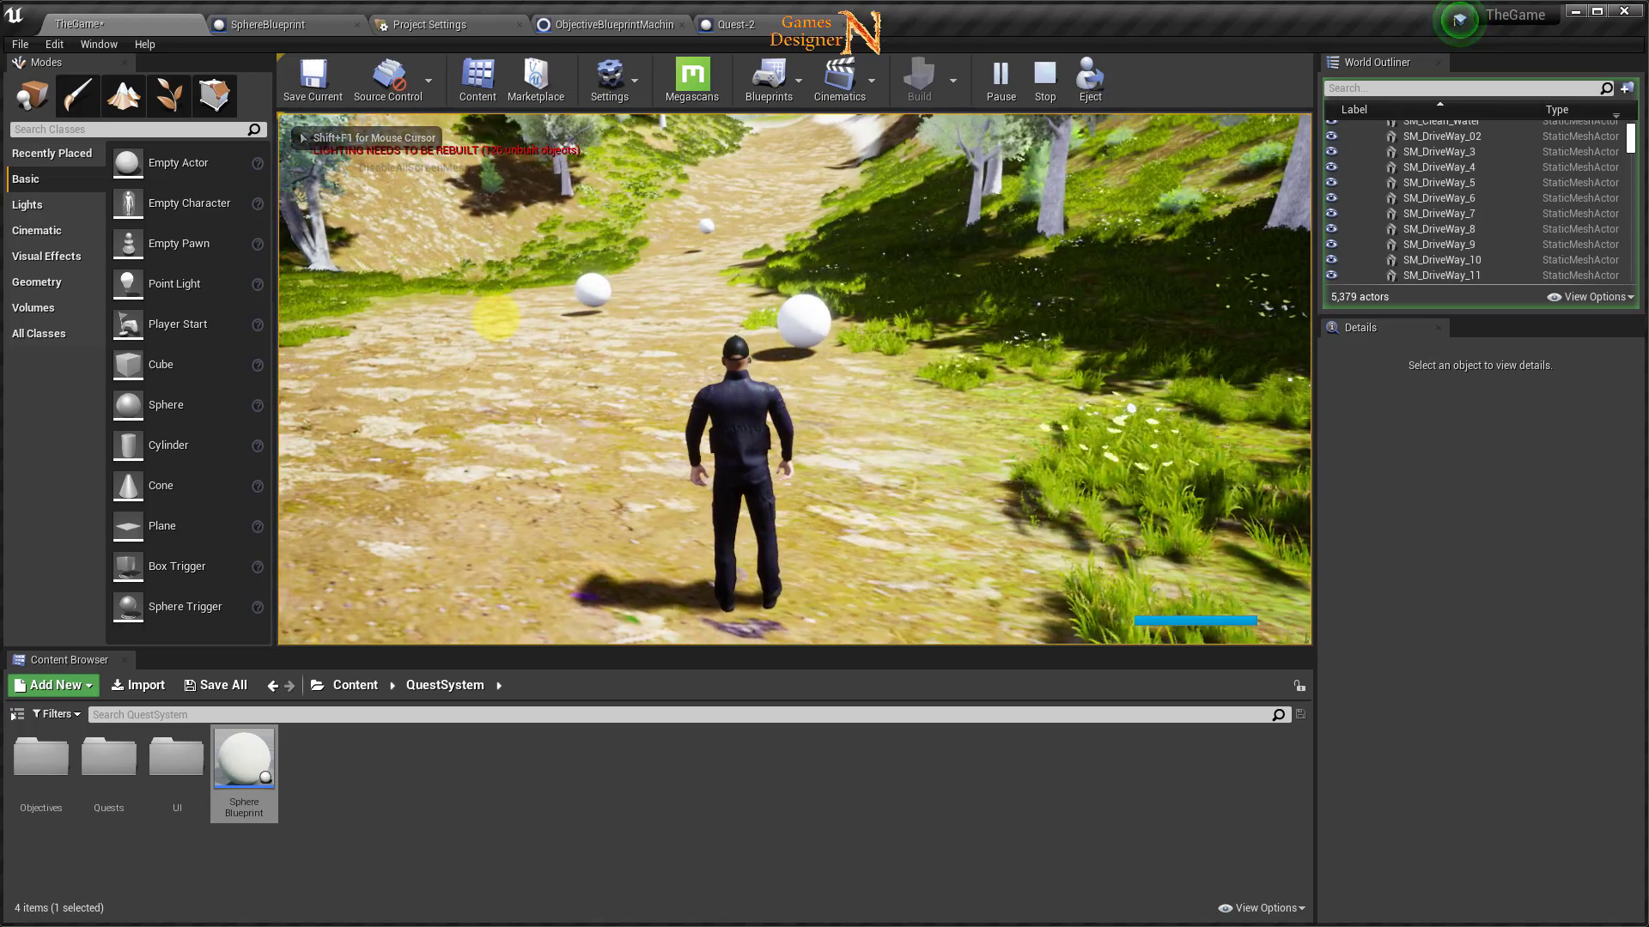
pyautogui.press('w')
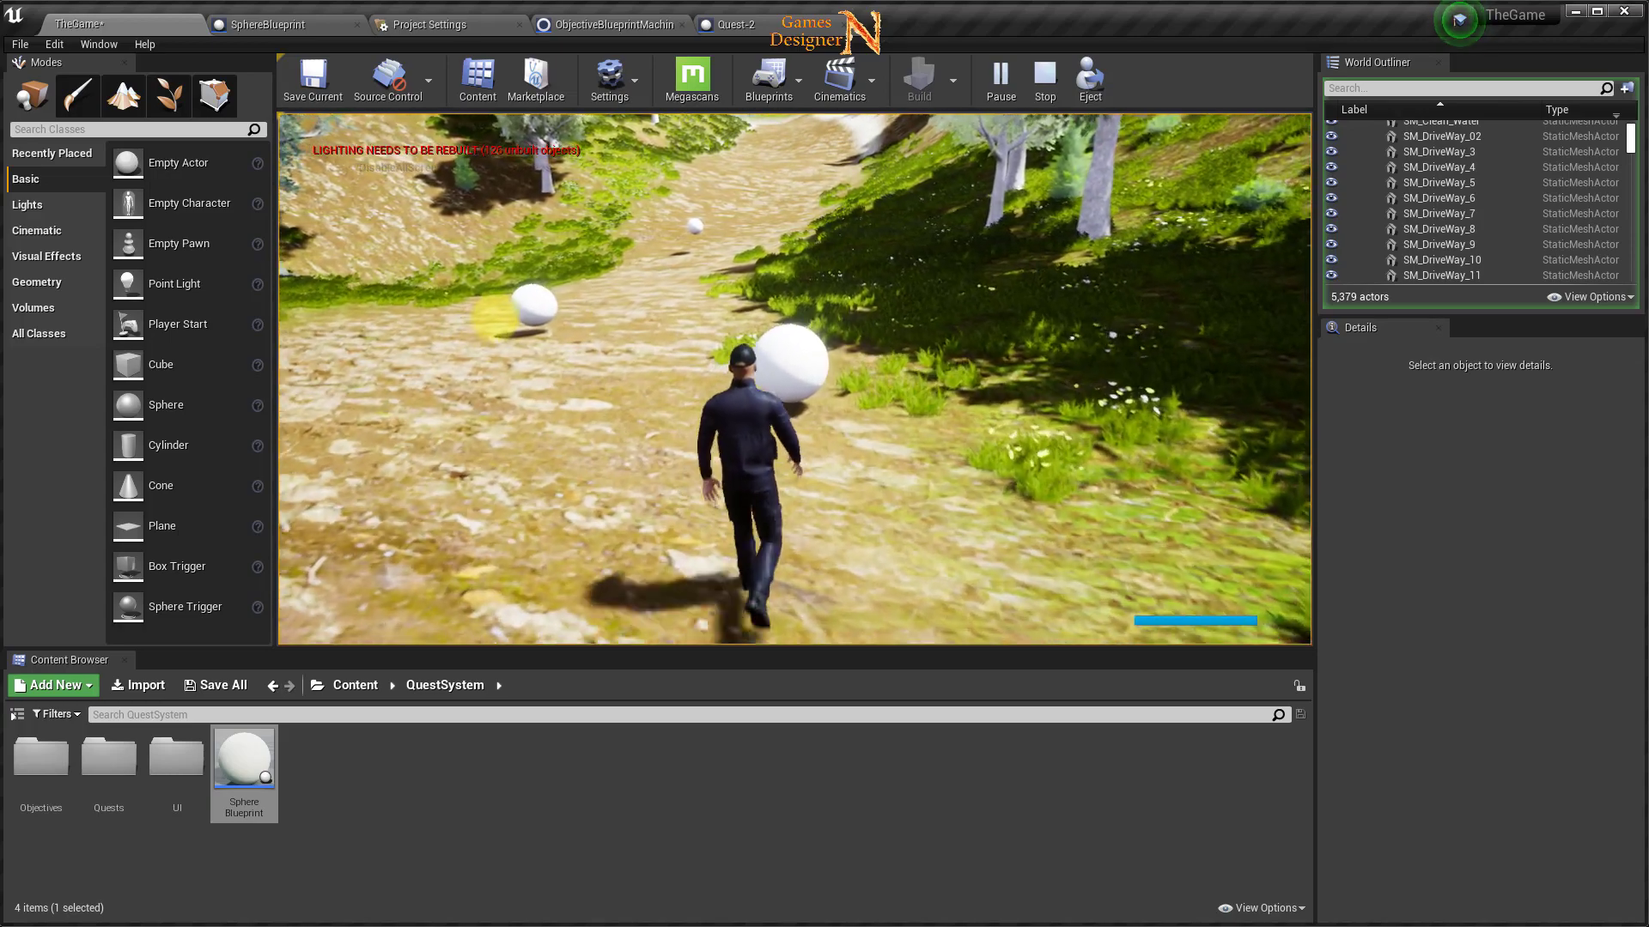
pyautogui.press('w')
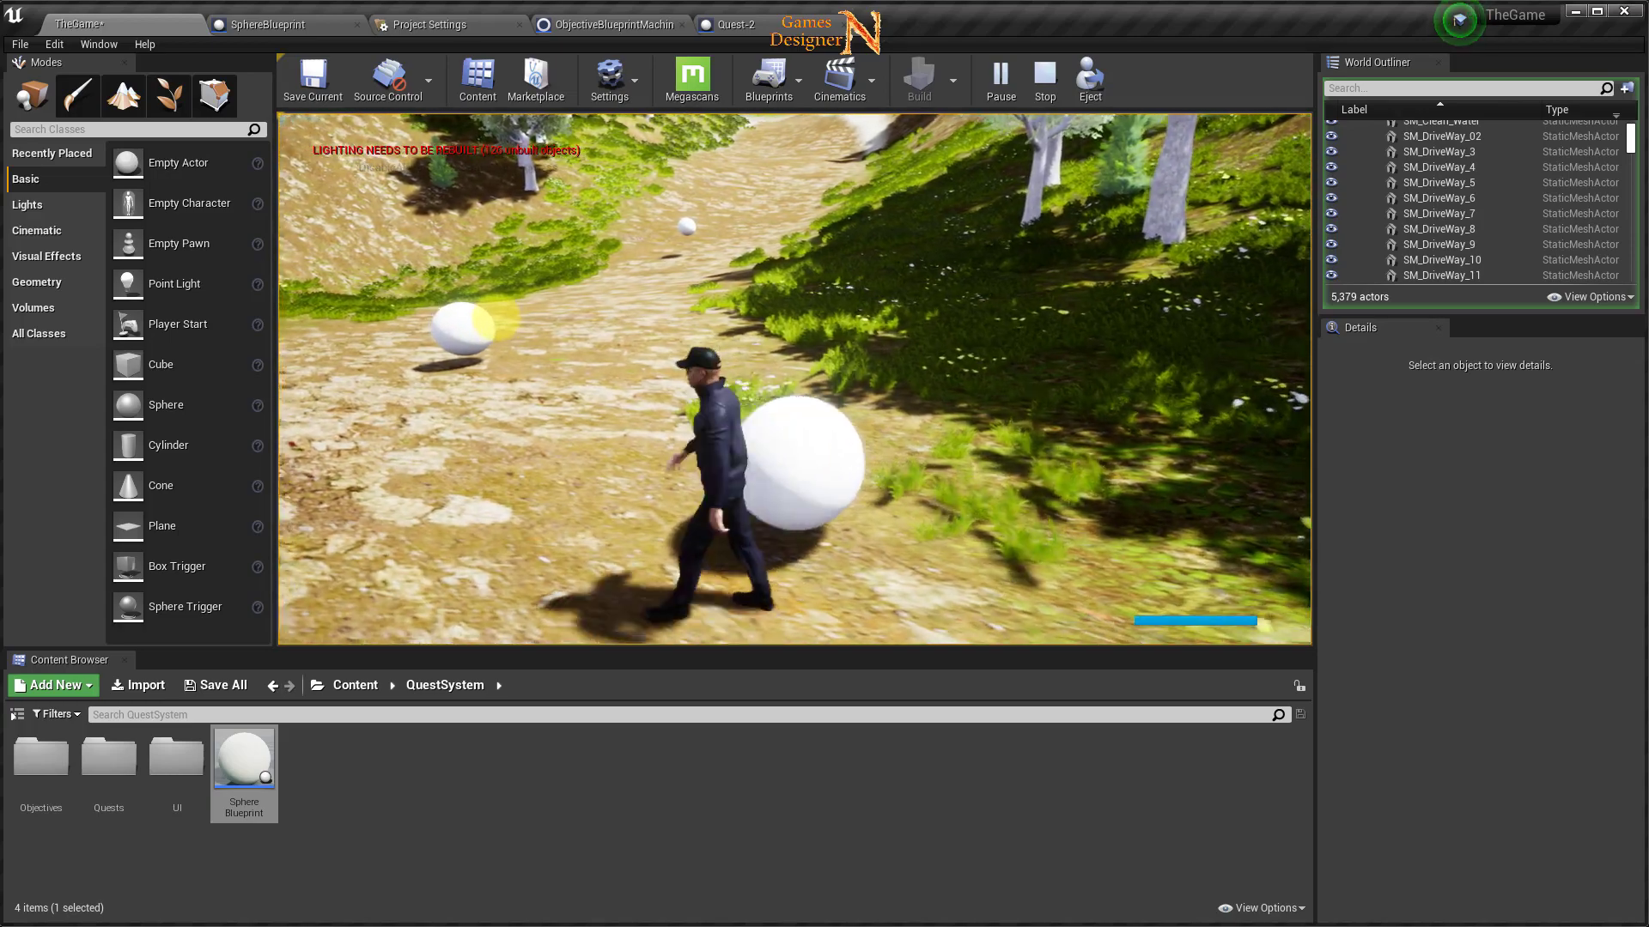
pyautogui.press('w')
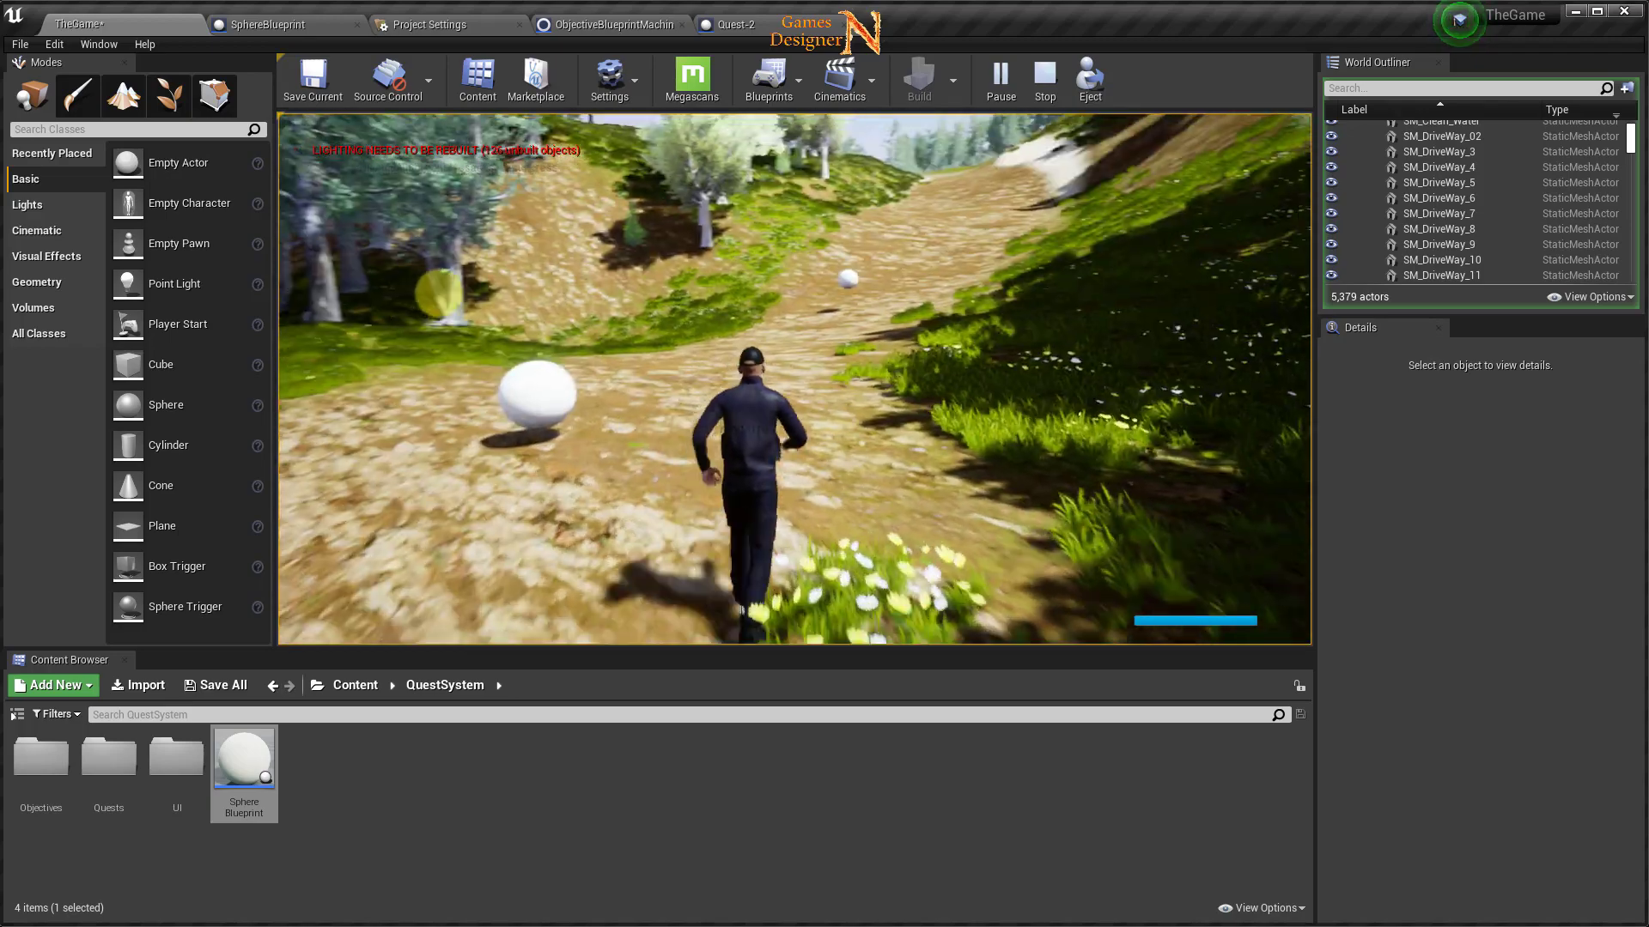
pyautogui.press('w')
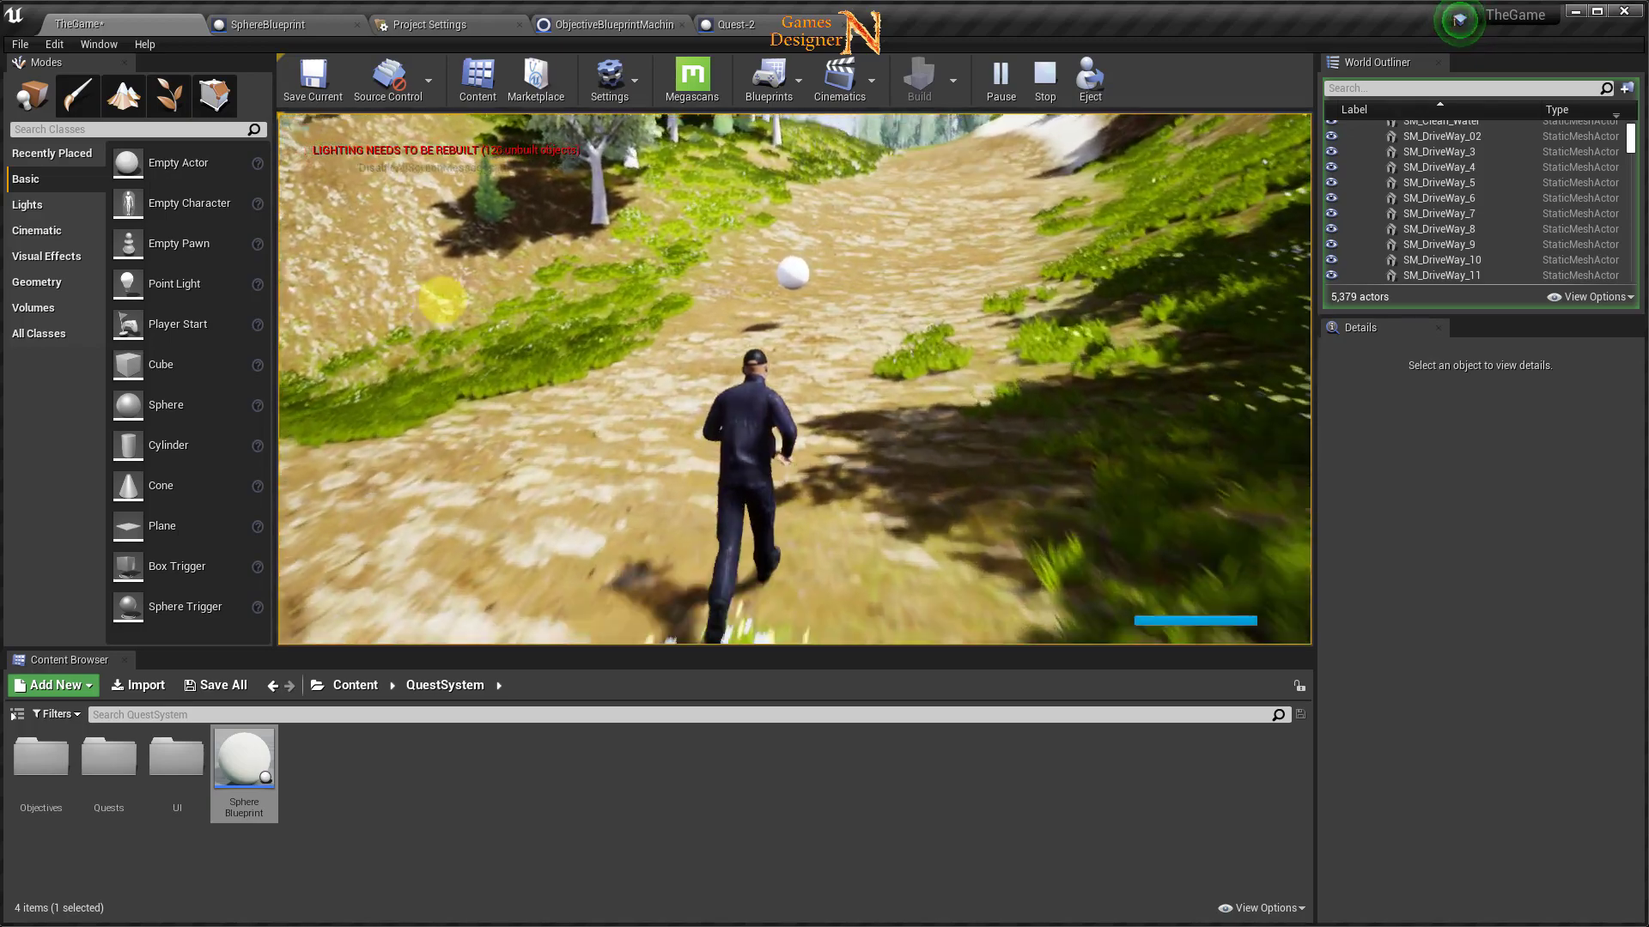
pyautogui.press('w')
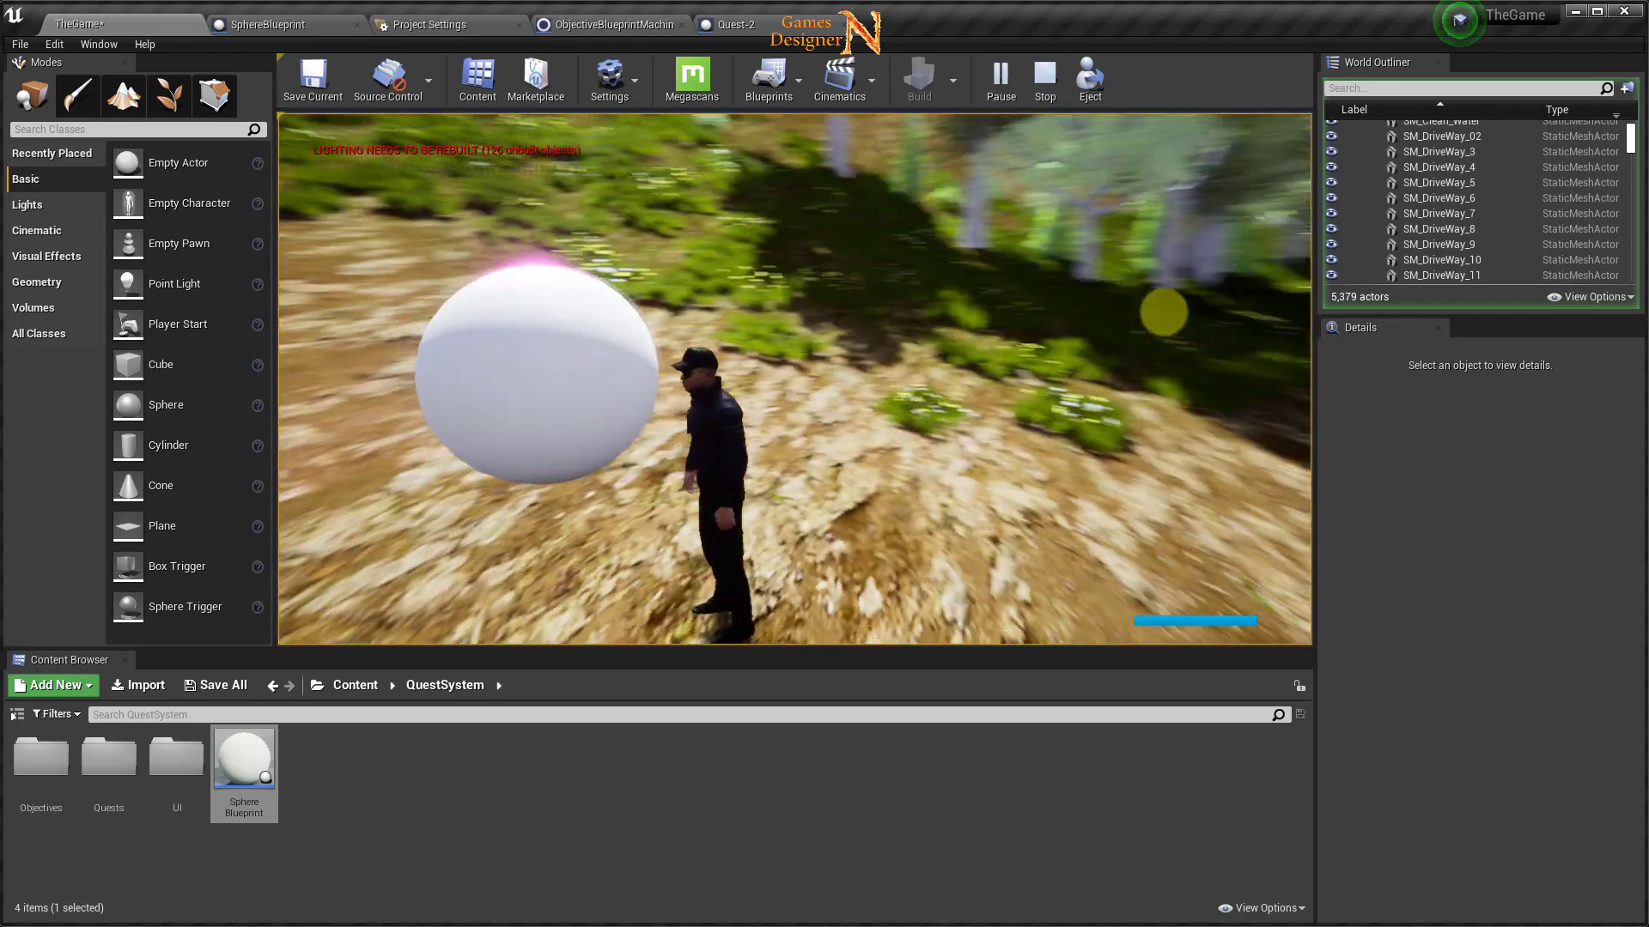
# Check the quest log, then run back and walk into the first sphere to light it magenta.
pyautogui.press('Tab')
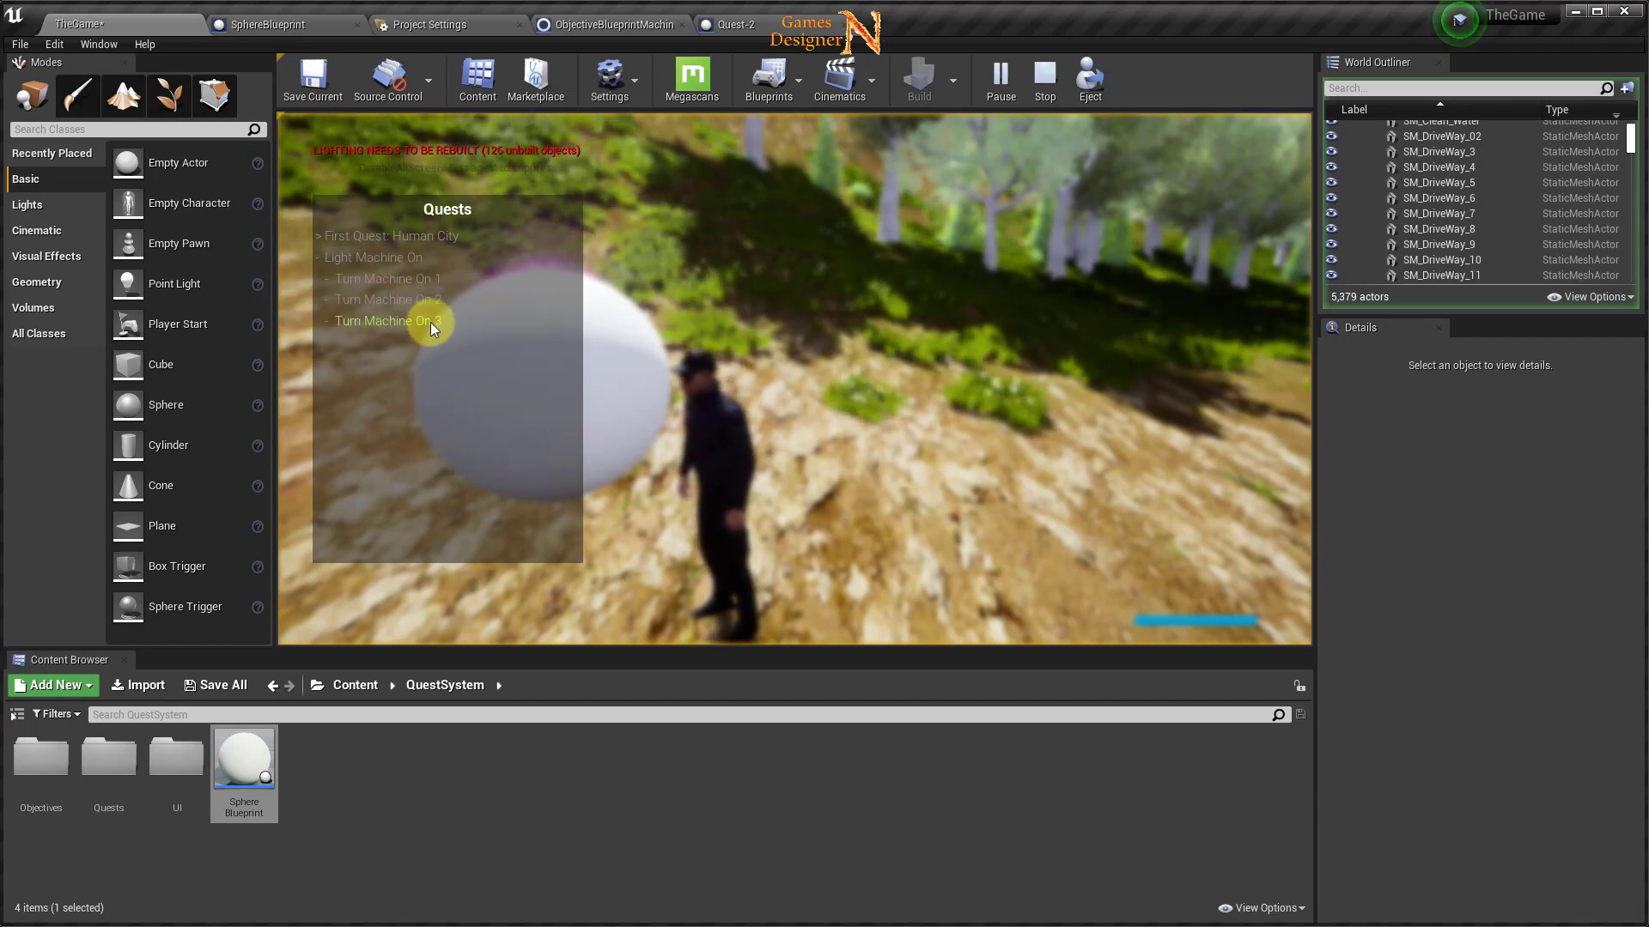
pyautogui.press('Tab')
pyautogui.press('w')
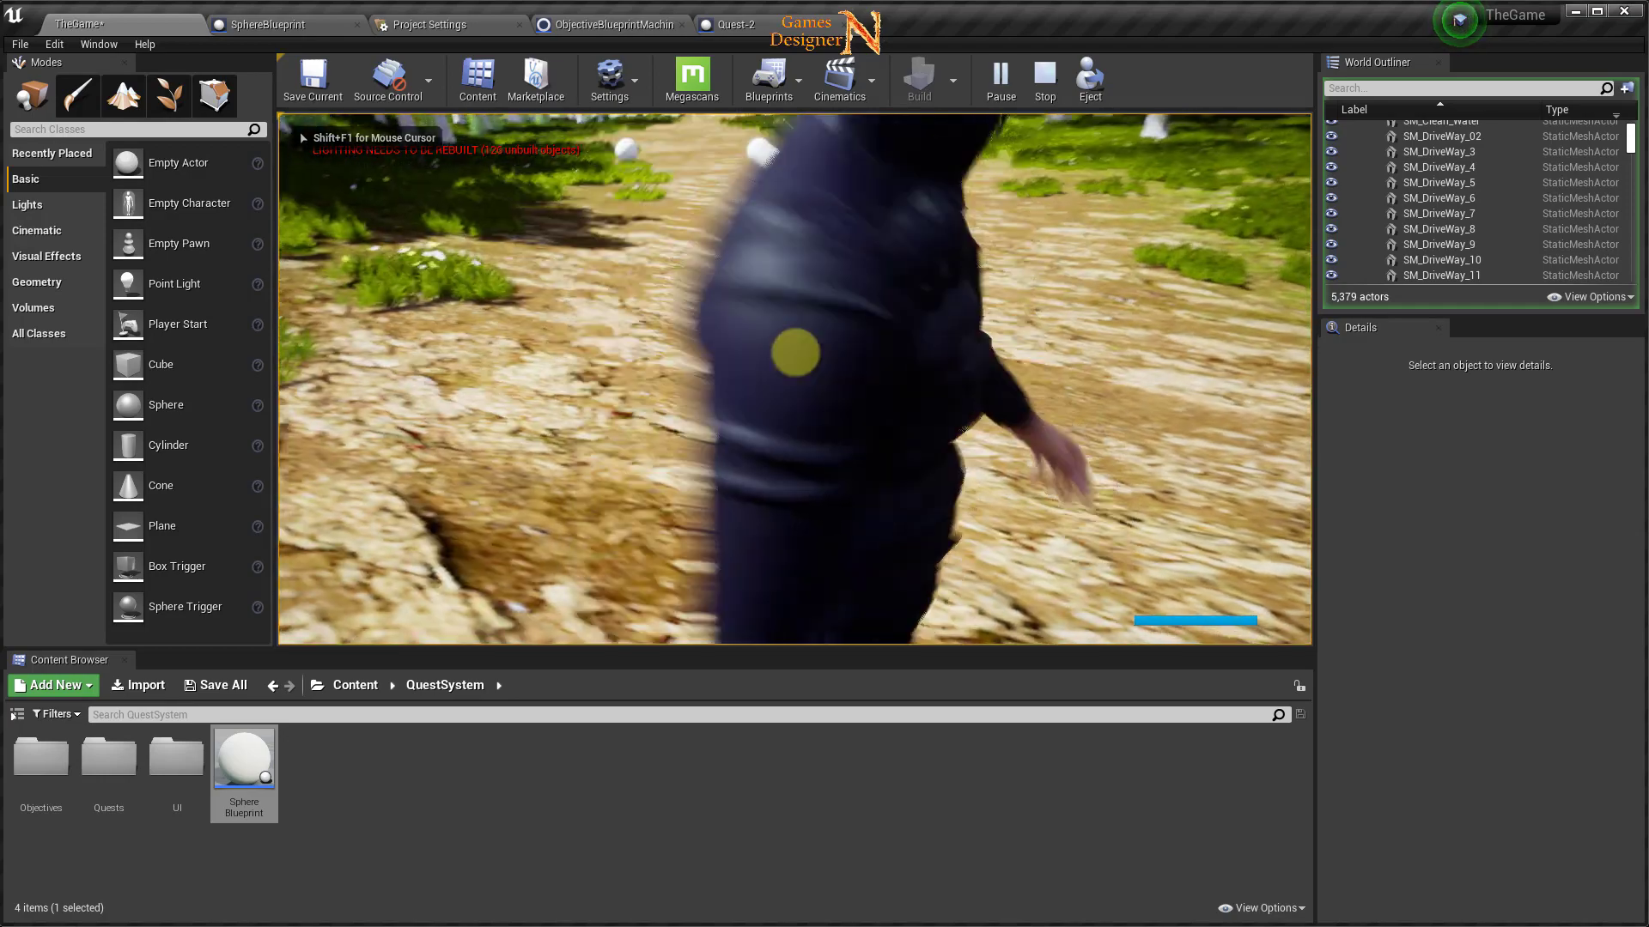
pyautogui.moveTo(278, 290)
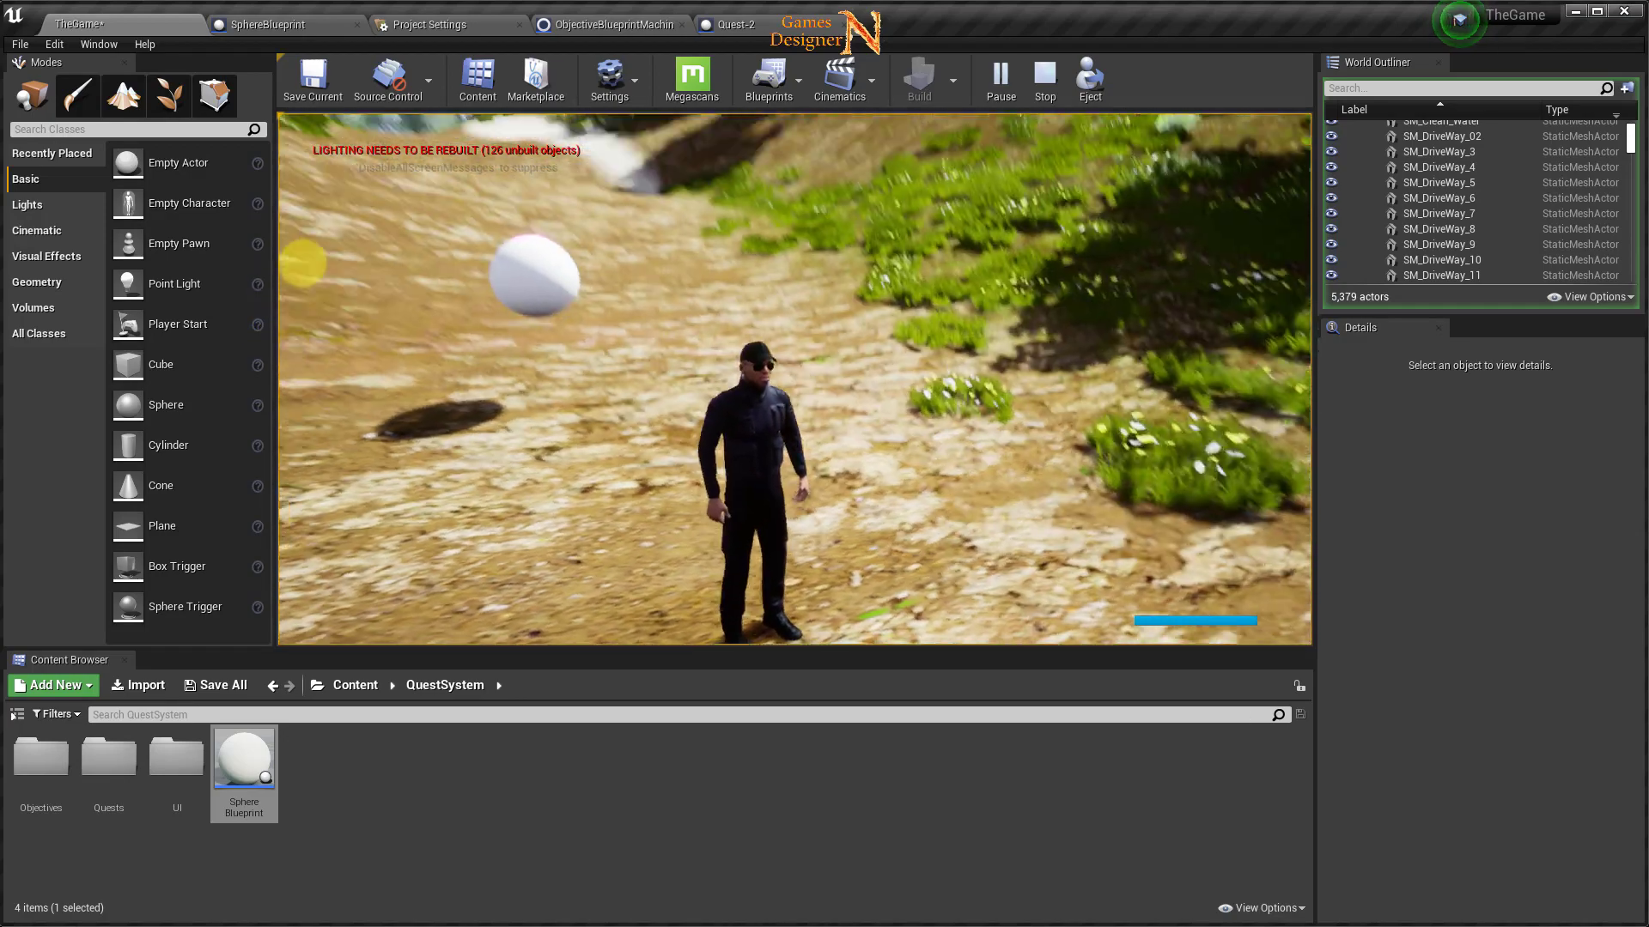
pyautogui.moveTo(534, 274)
pyautogui.moveTo(883, 276)
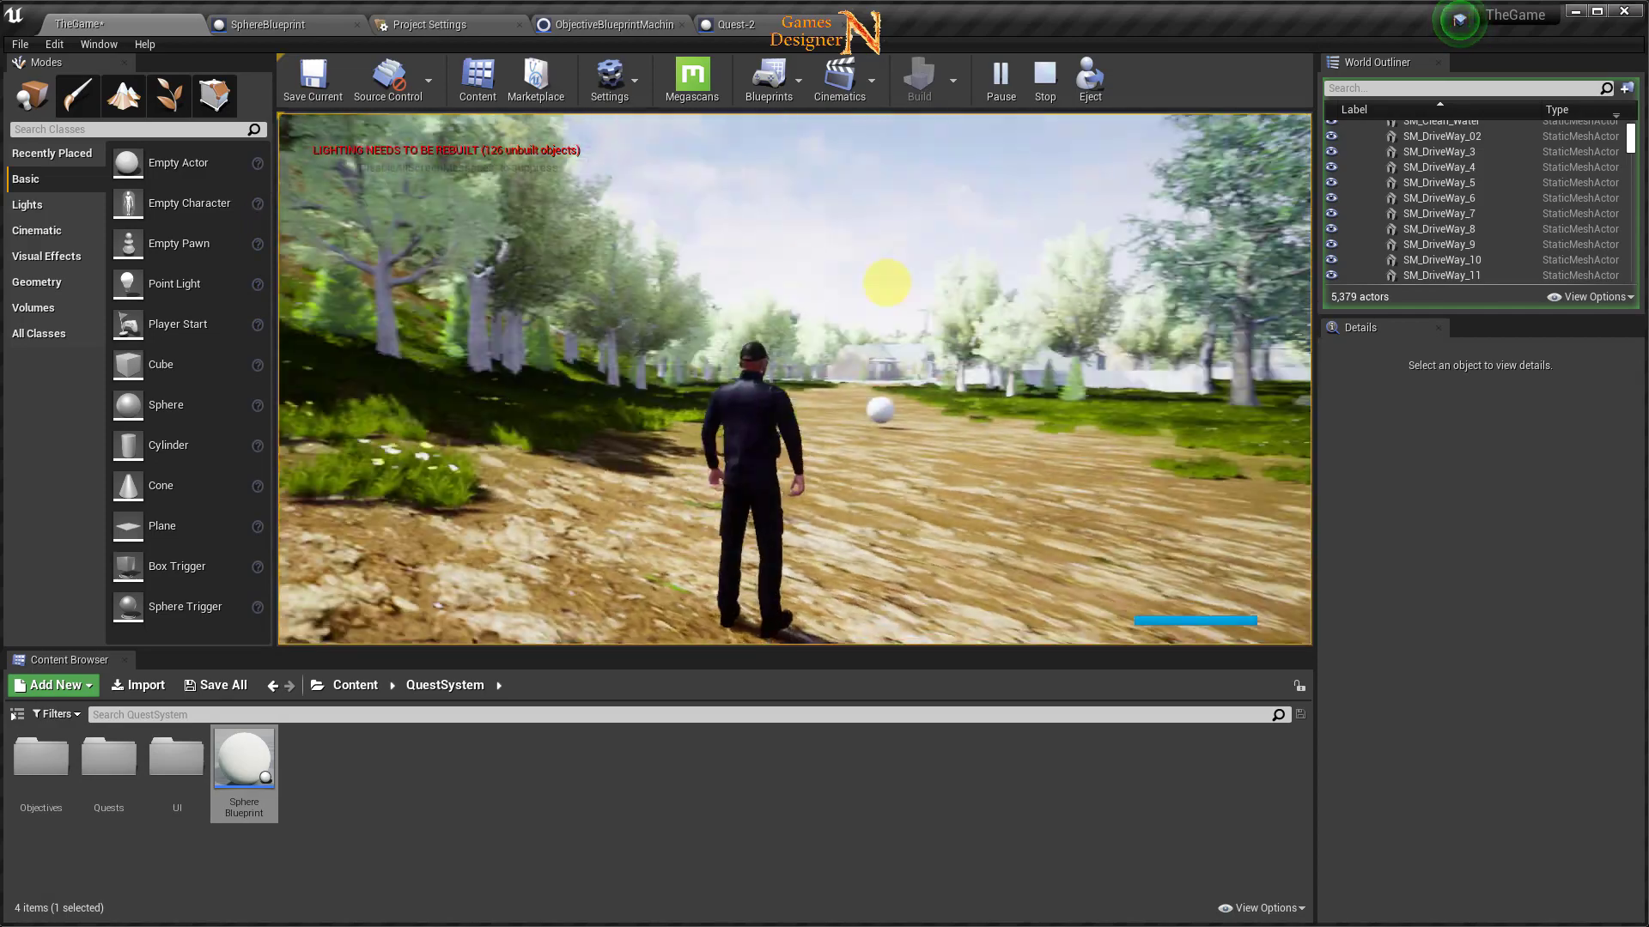
pyautogui.press('w')
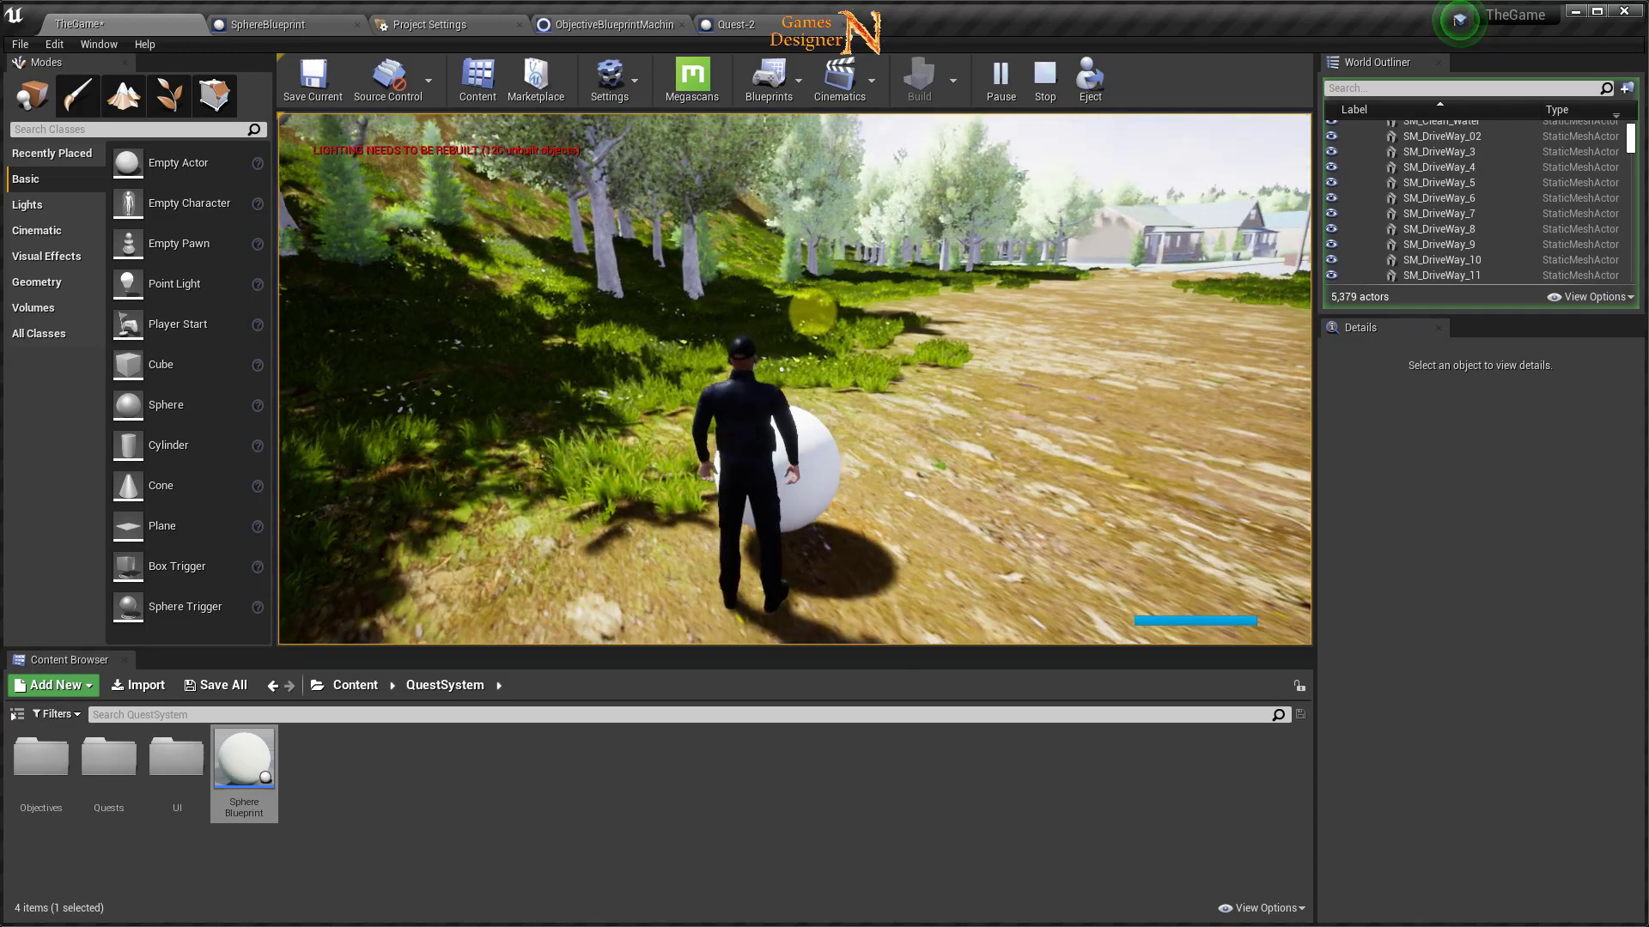
pyautogui.press('a')
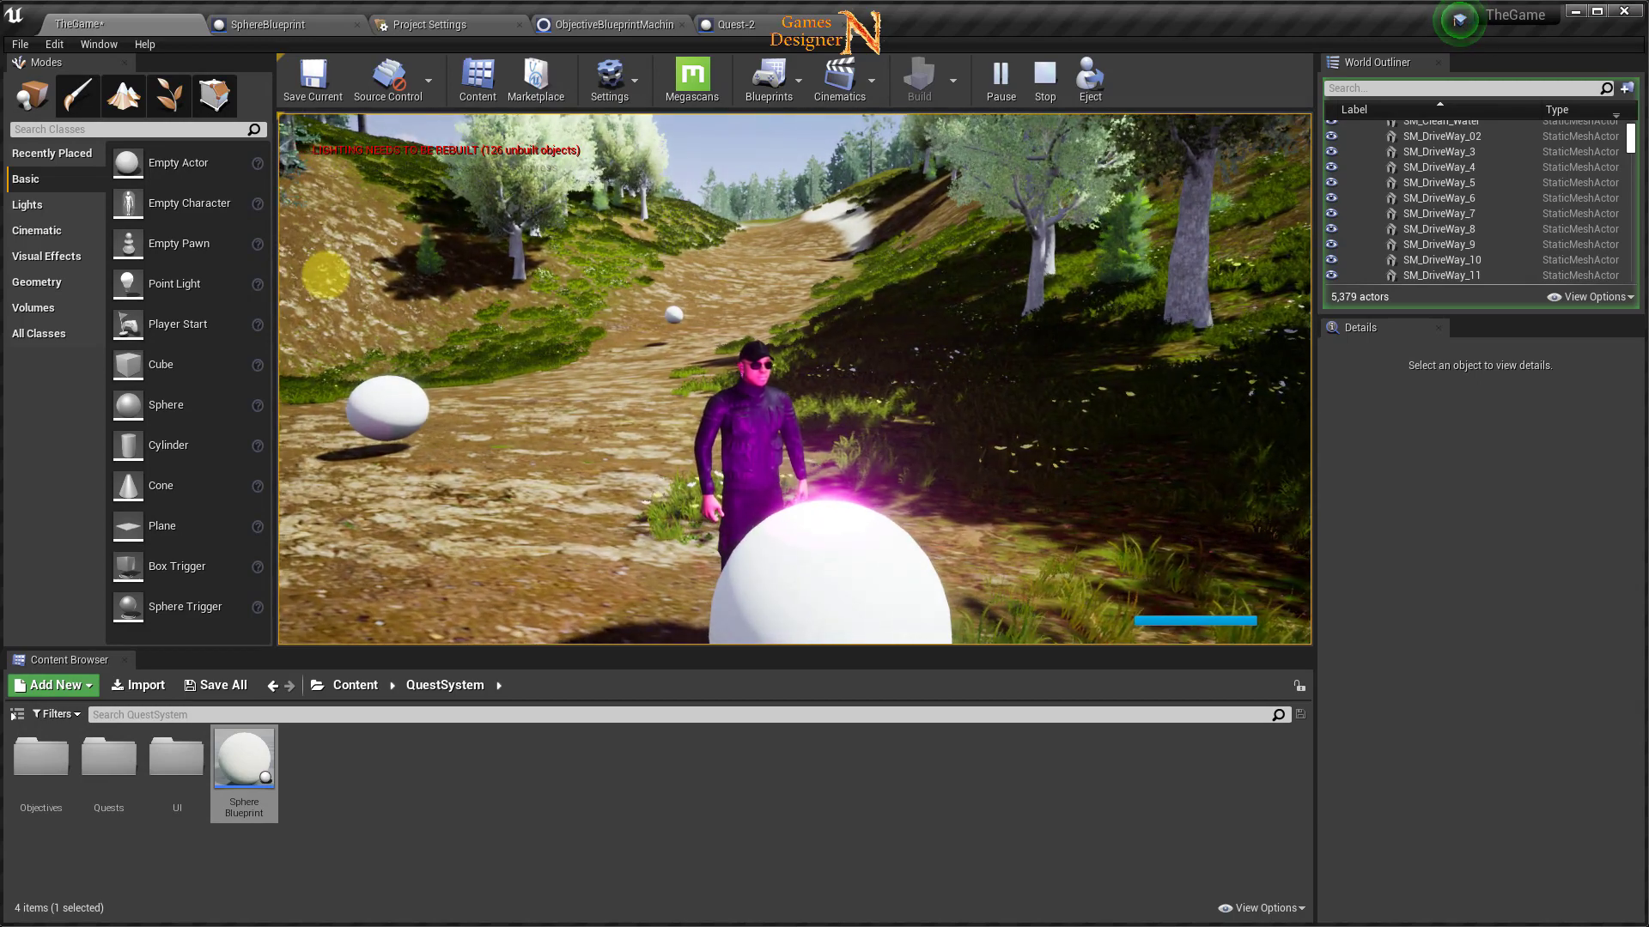
# Review the Light Machine On steps, then walk into the next sphere to switch it on.
pyautogui.press('Tab')
pyautogui.click(356, 254)
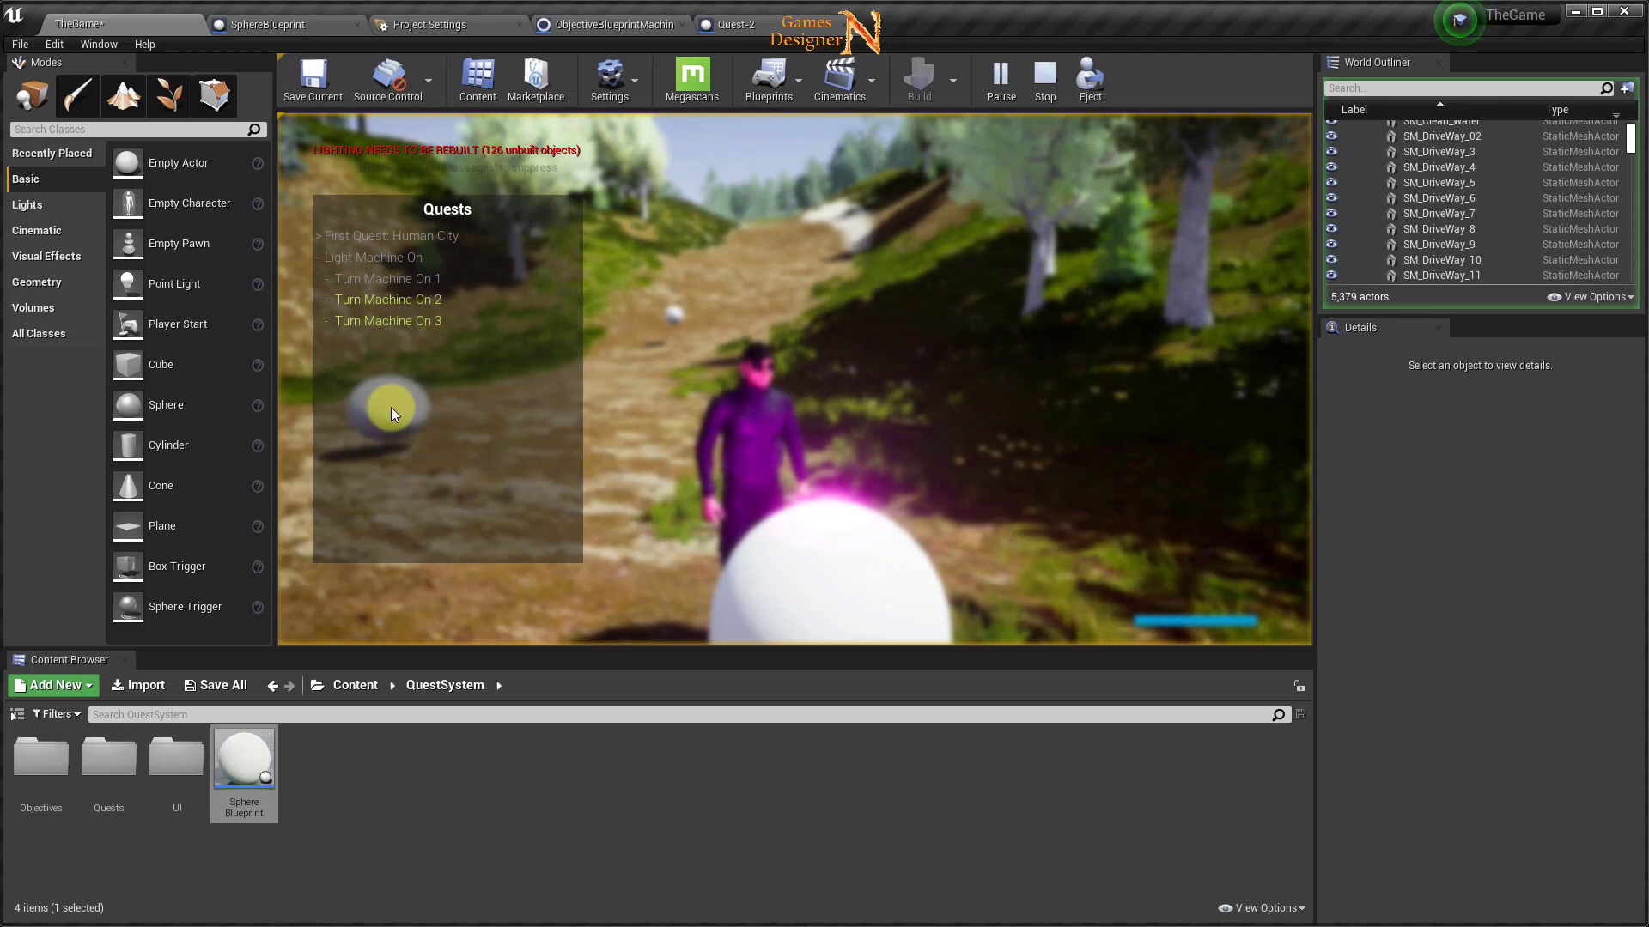
pyautogui.press('Tab')
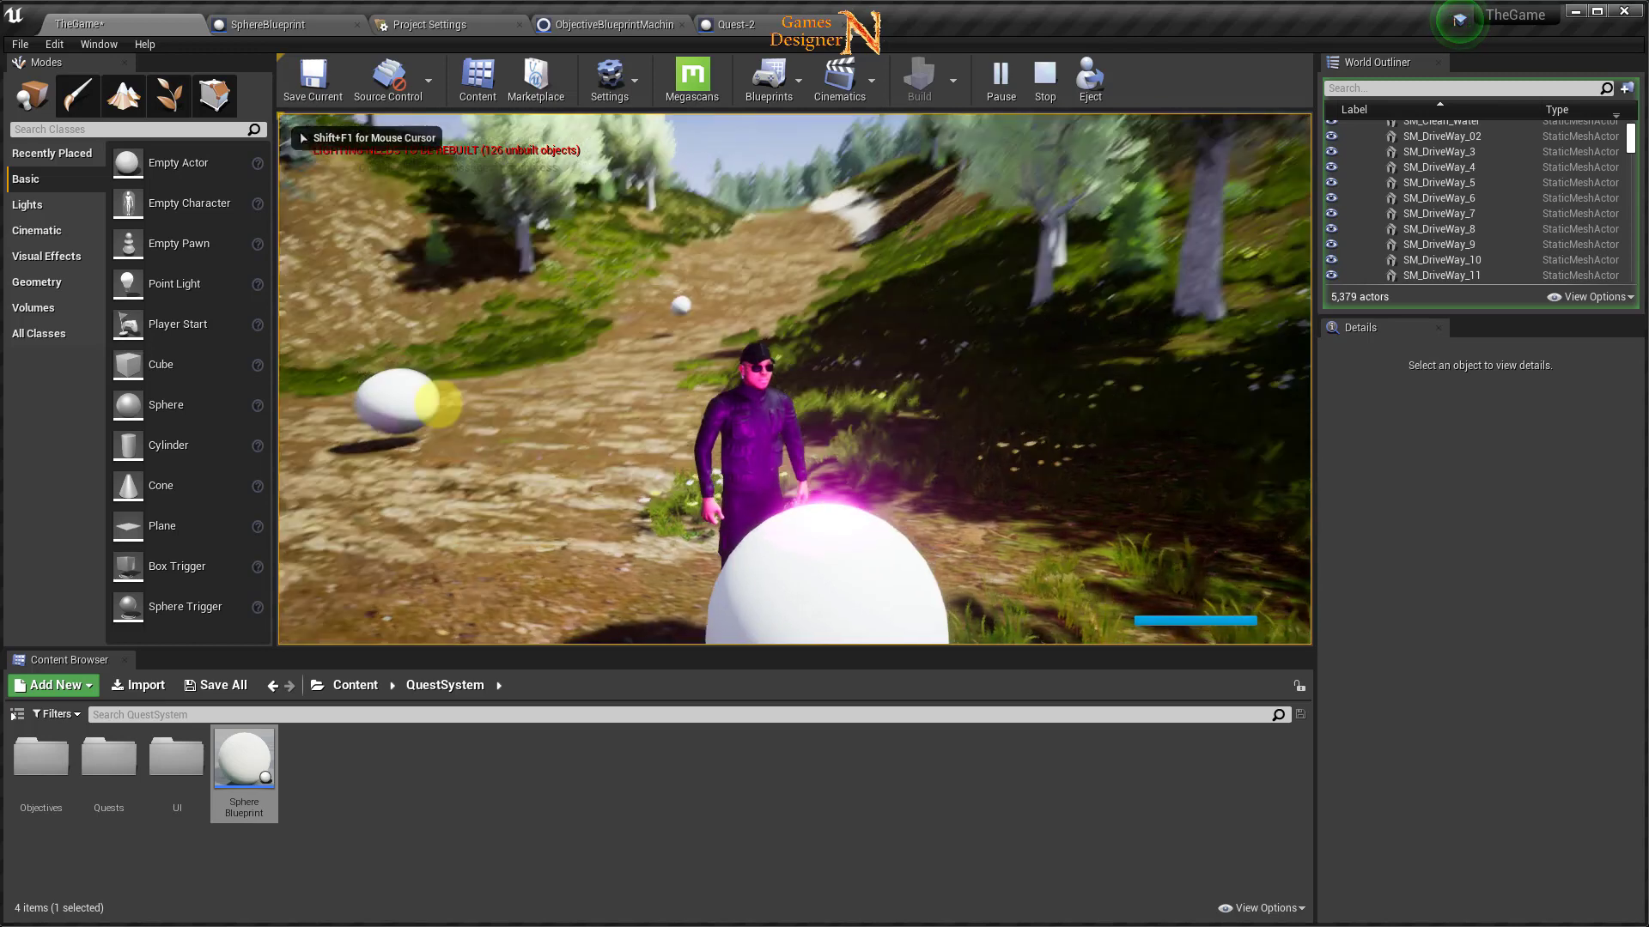
pyautogui.press('w')
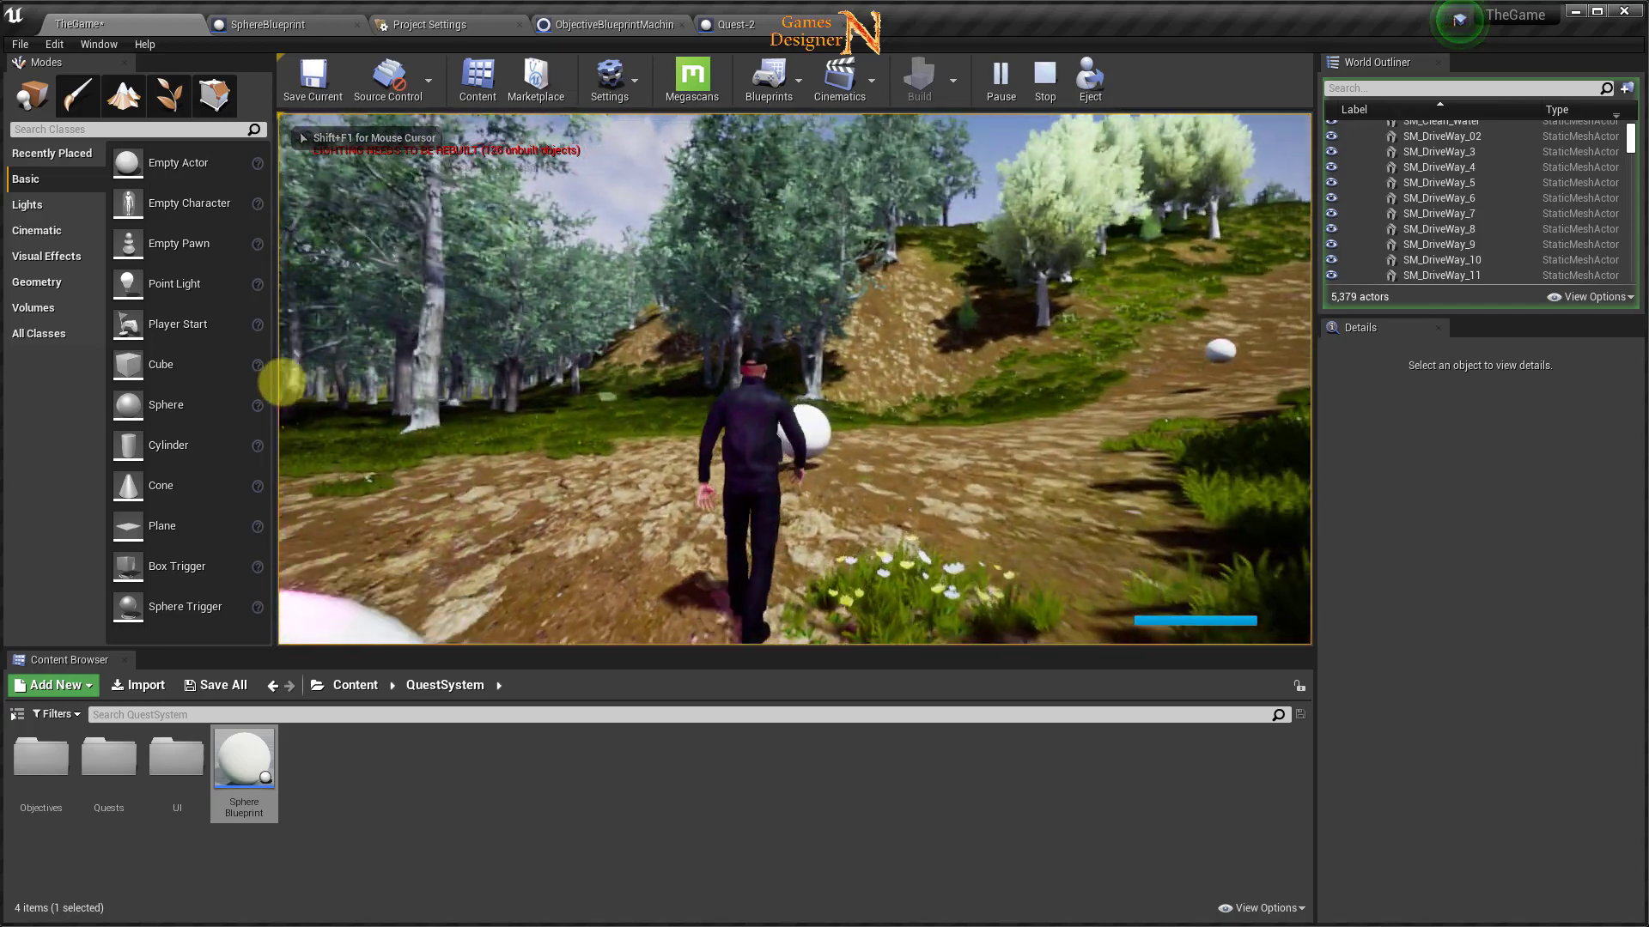
pyautogui.press('w')
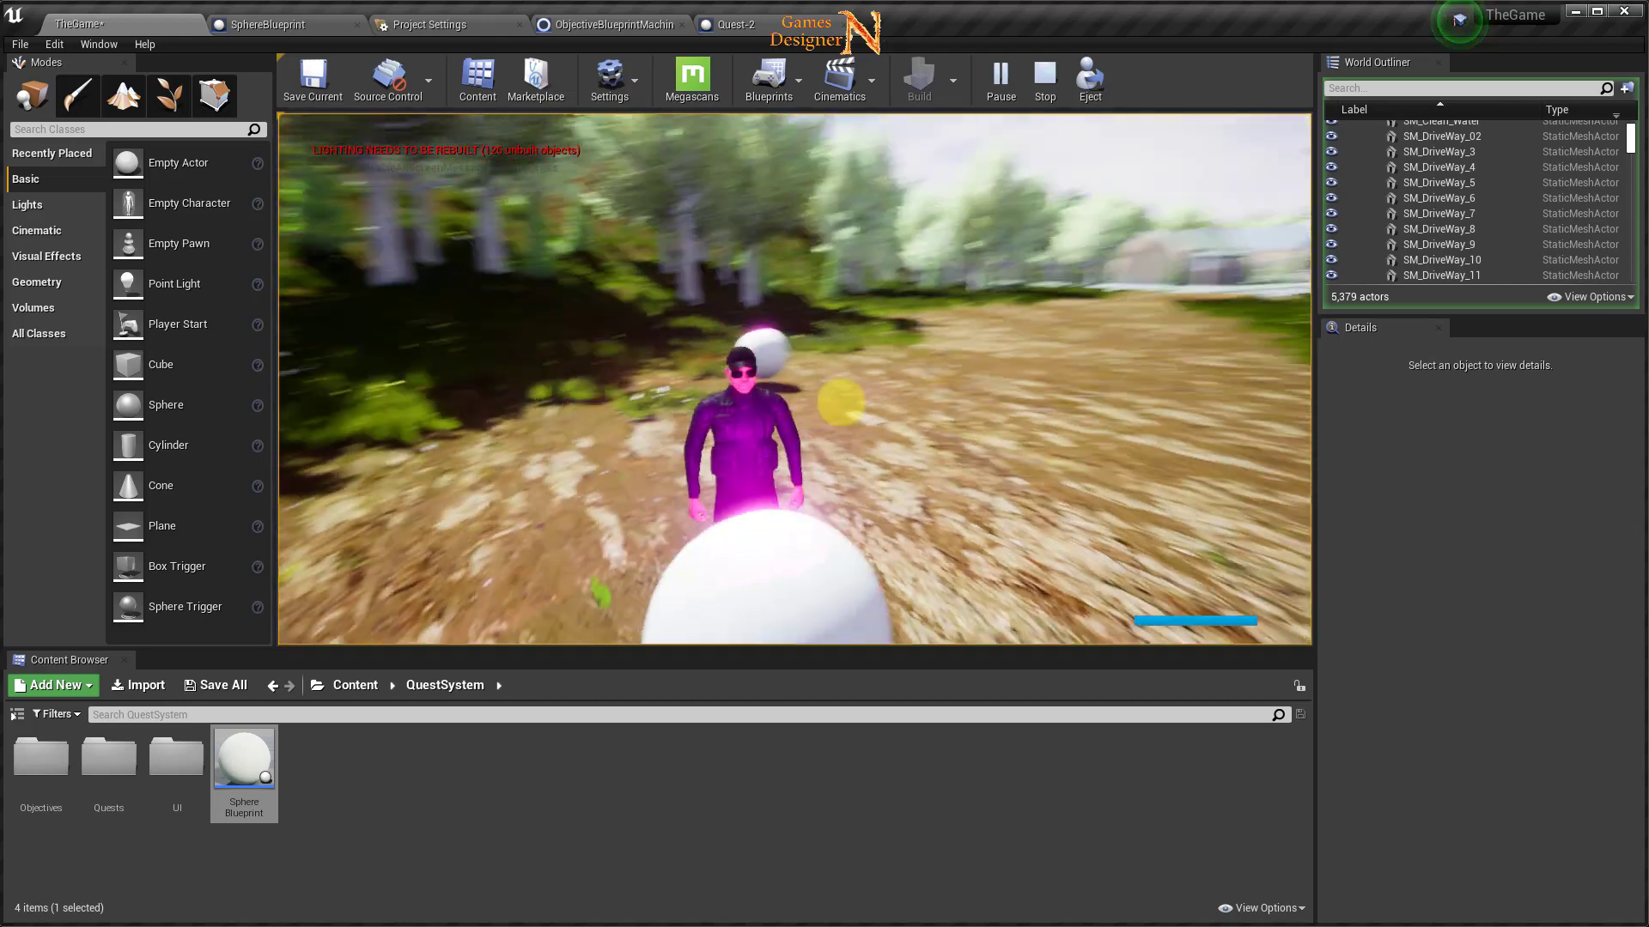
# Open the quest log and expand Light Machine On to show Turn Machine On 1, 2 and 3.
pyautogui.press('q')
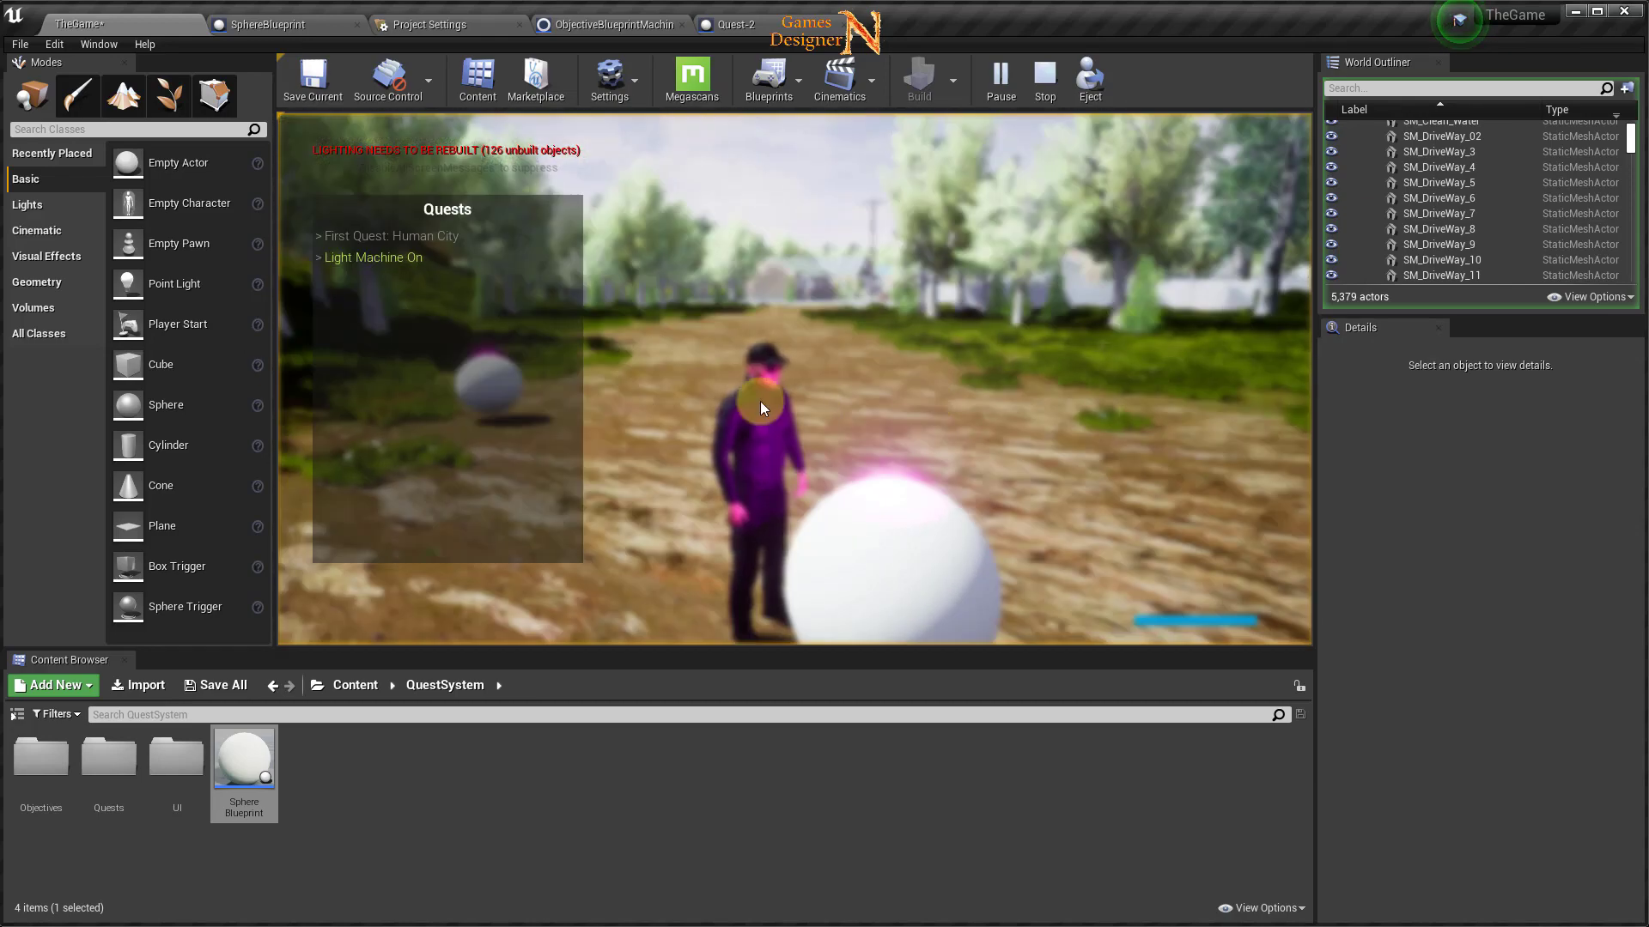
pyautogui.click(381, 261)
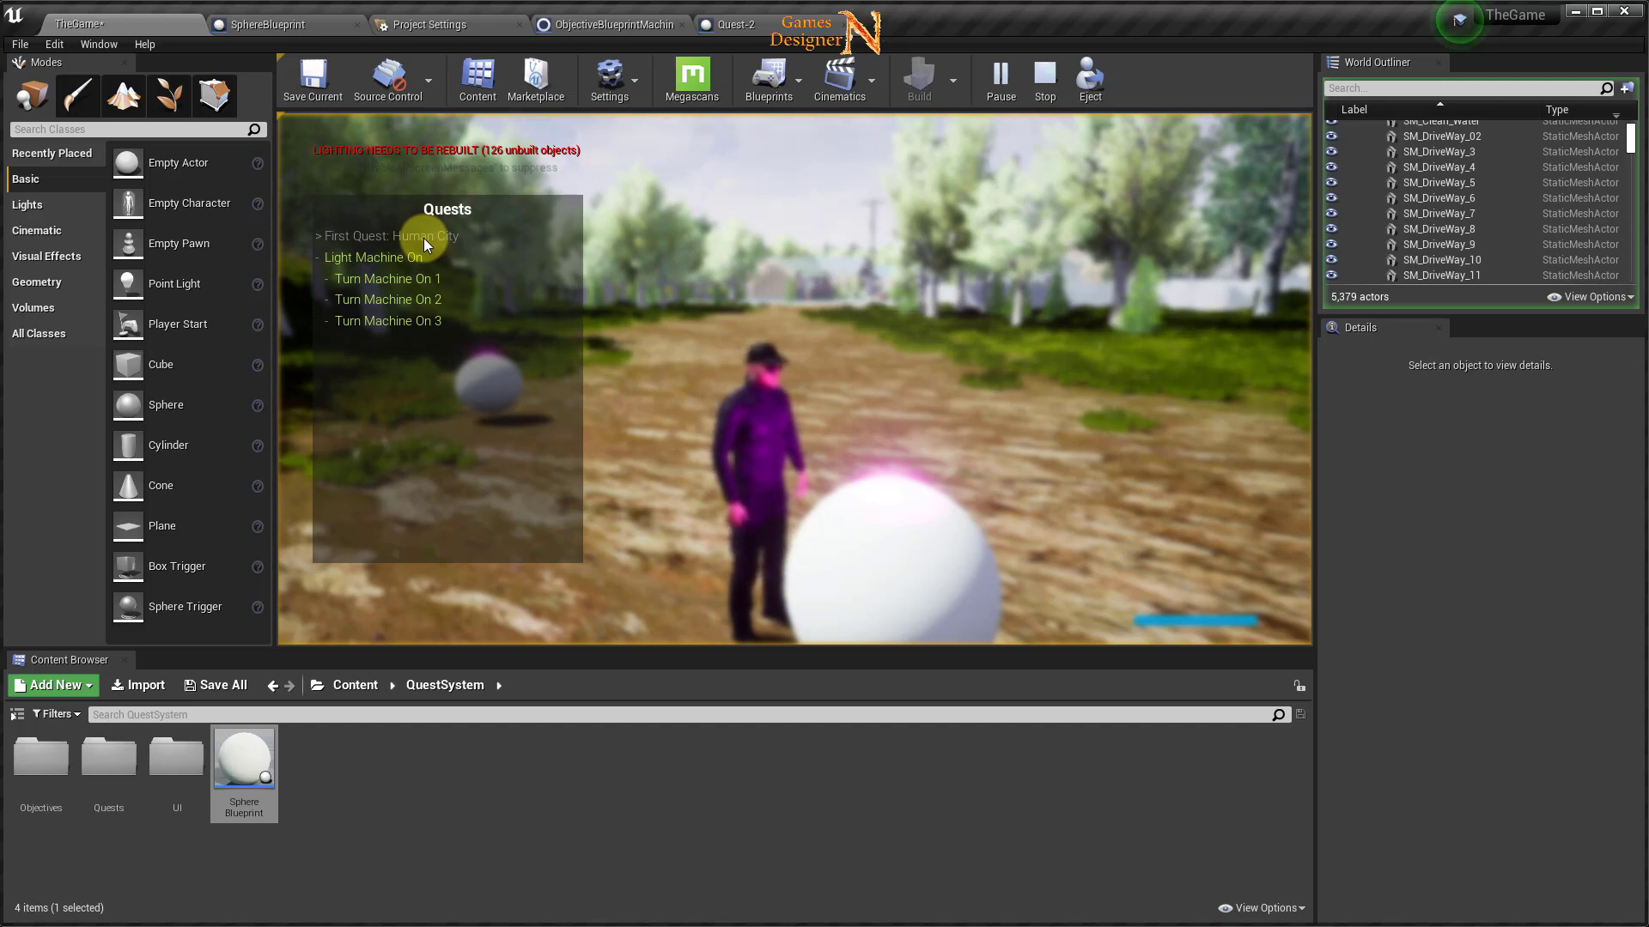
# Close the Quests panel and run up the forest path past the lit spheres toward the last one.
pyautogui.press('q')
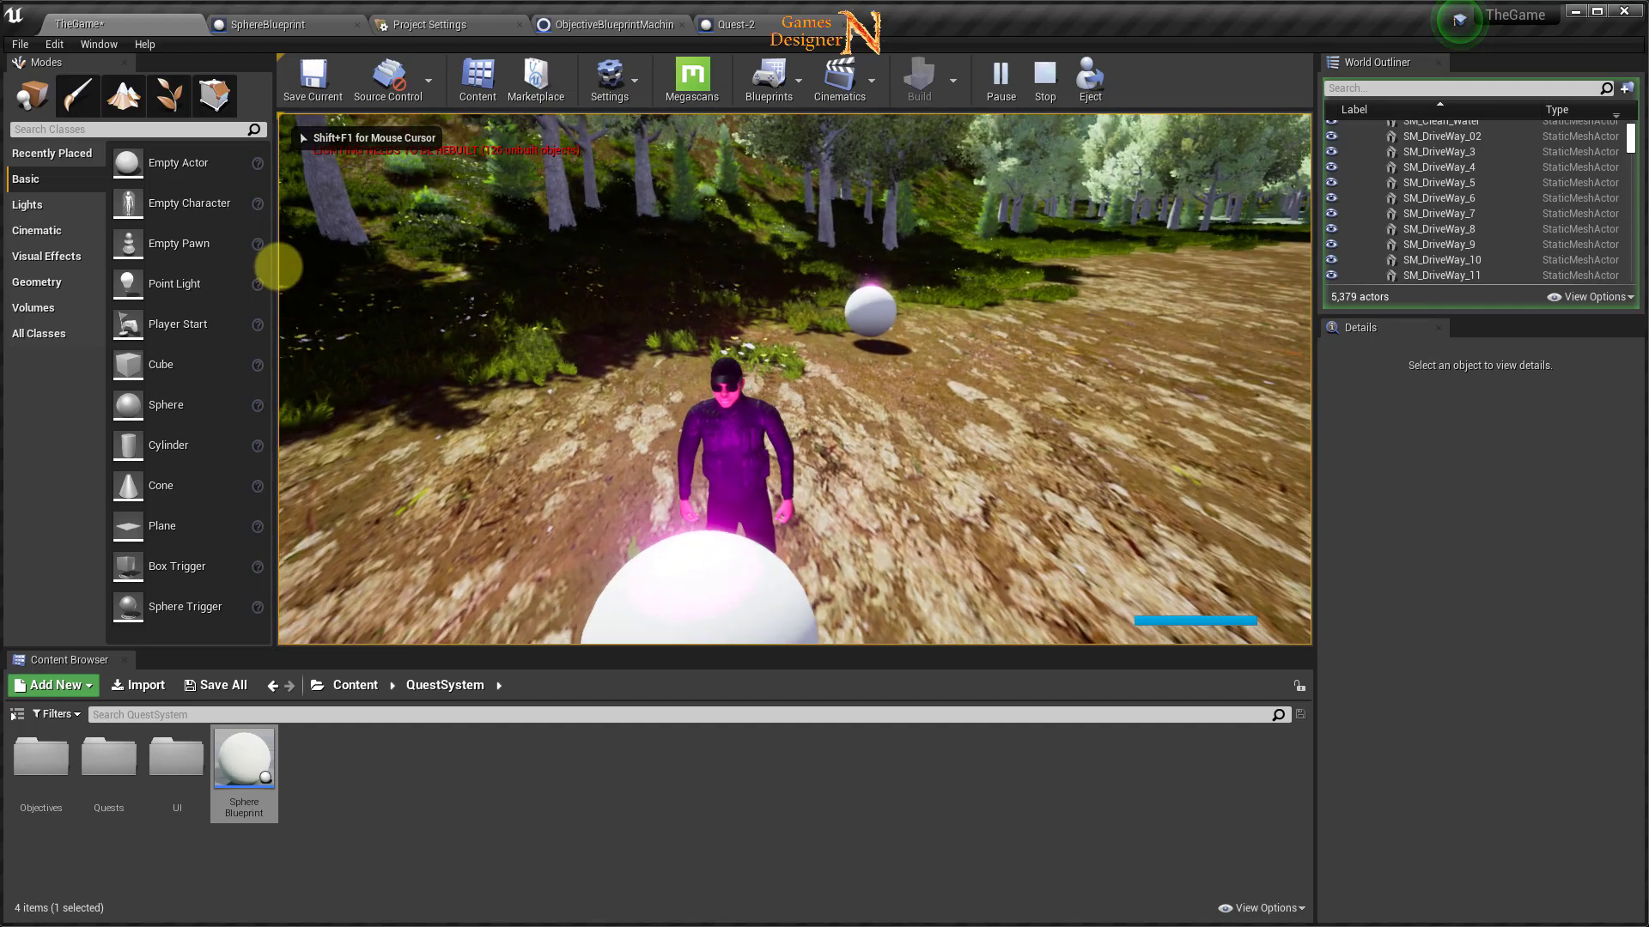
pyautogui.press('w')
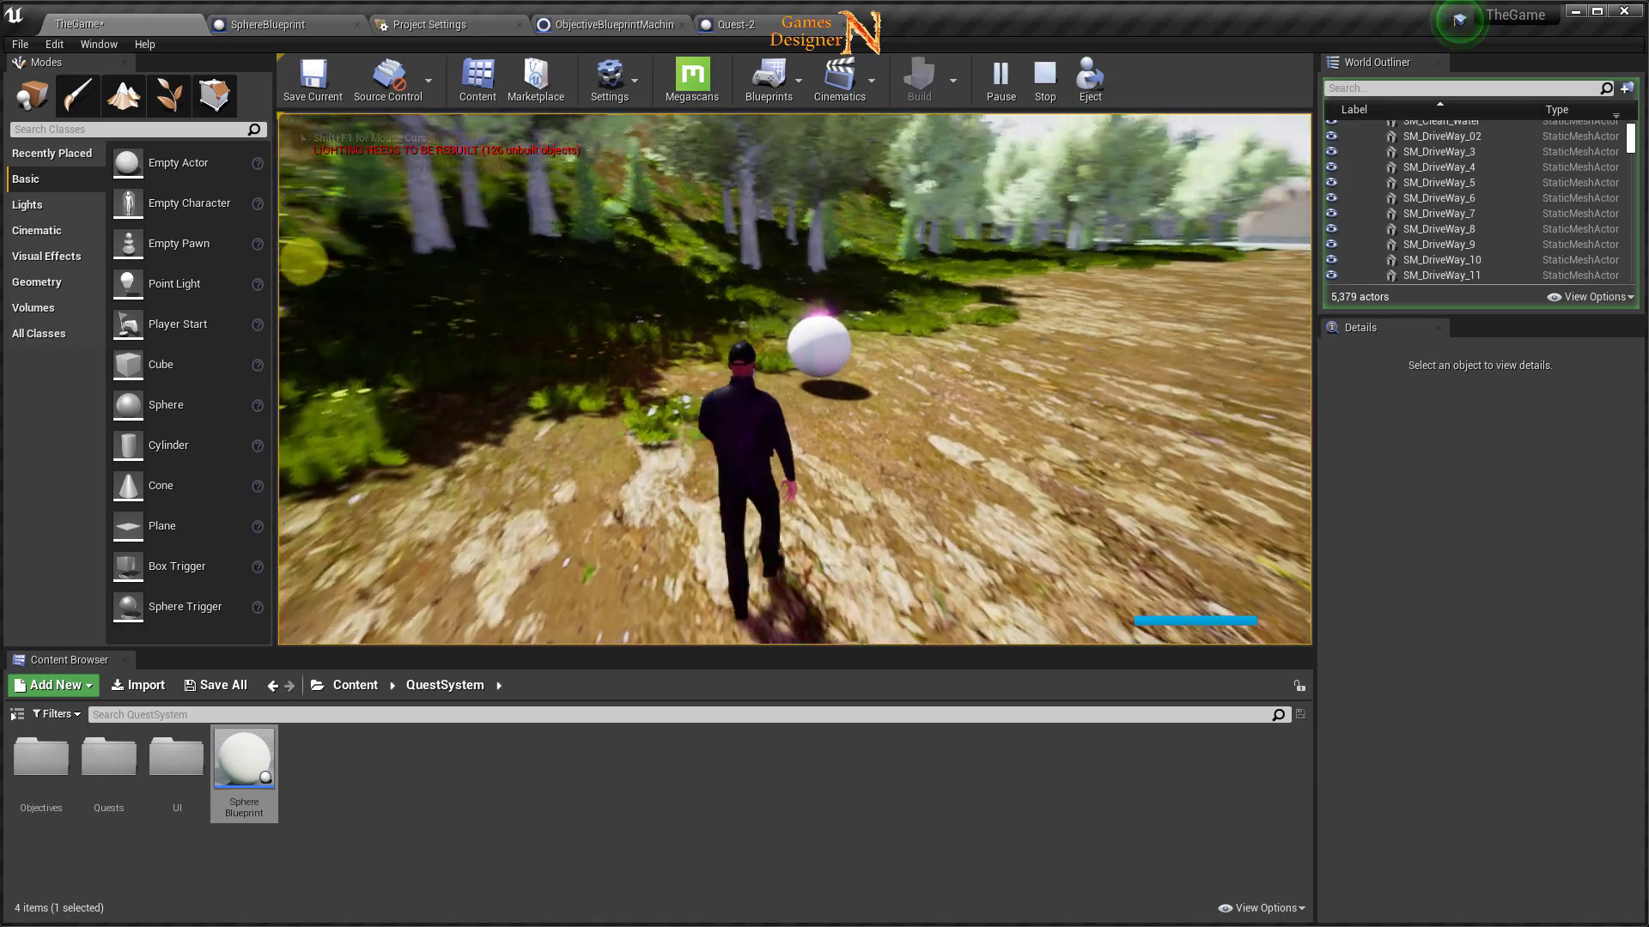
pyautogui.press('w')
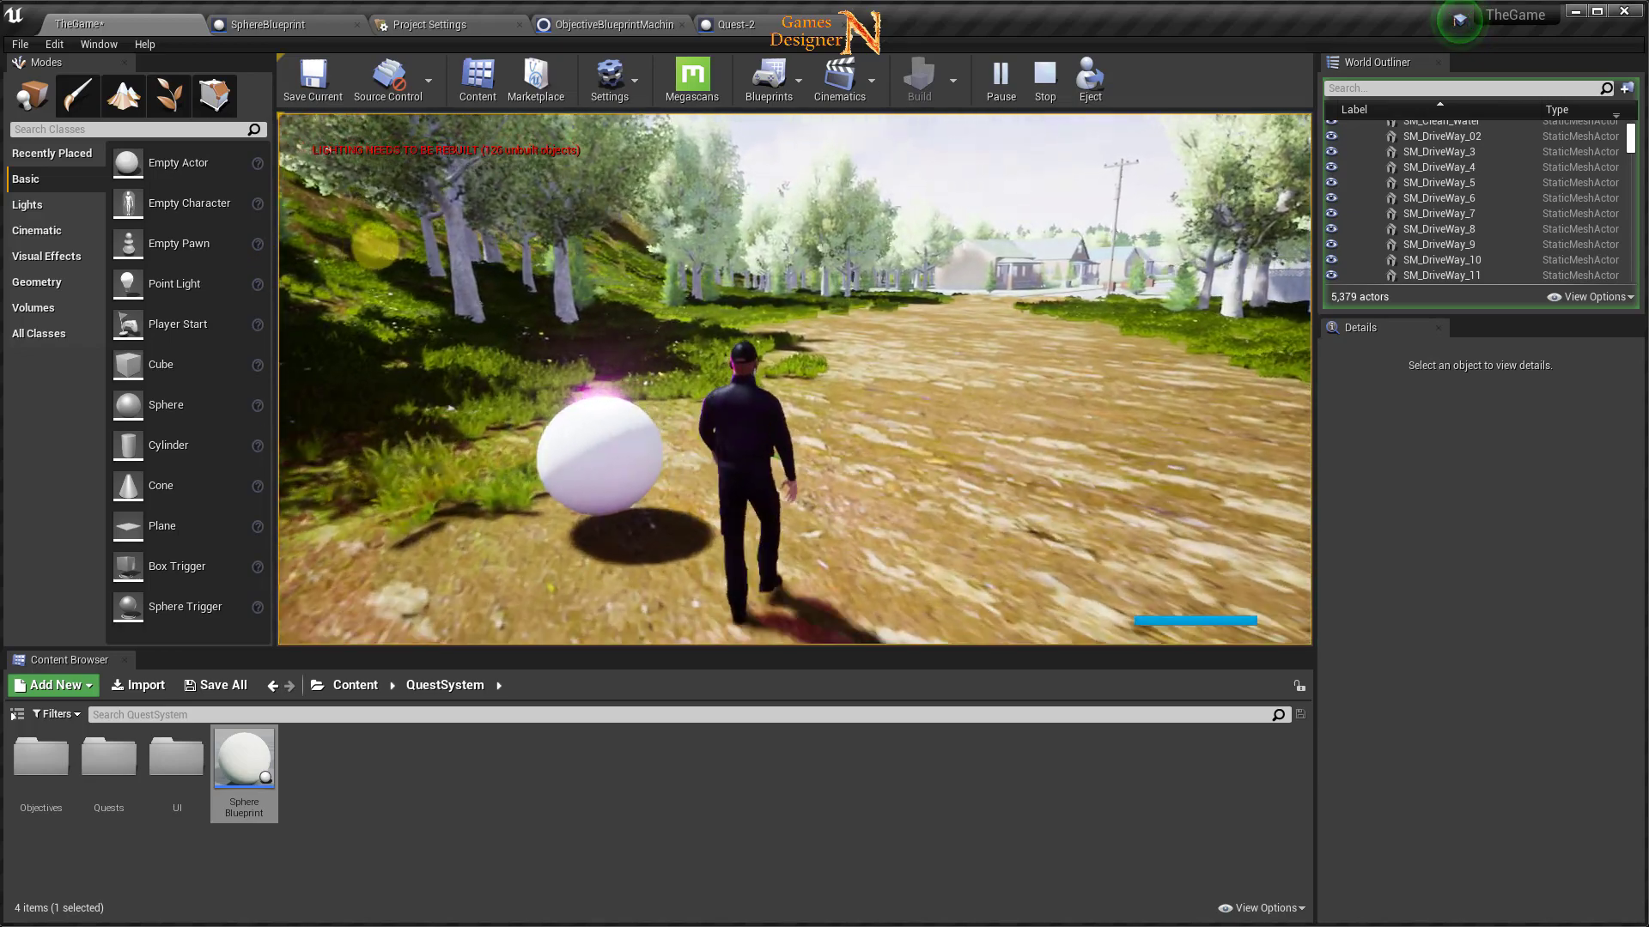
pyautogui.press('w')
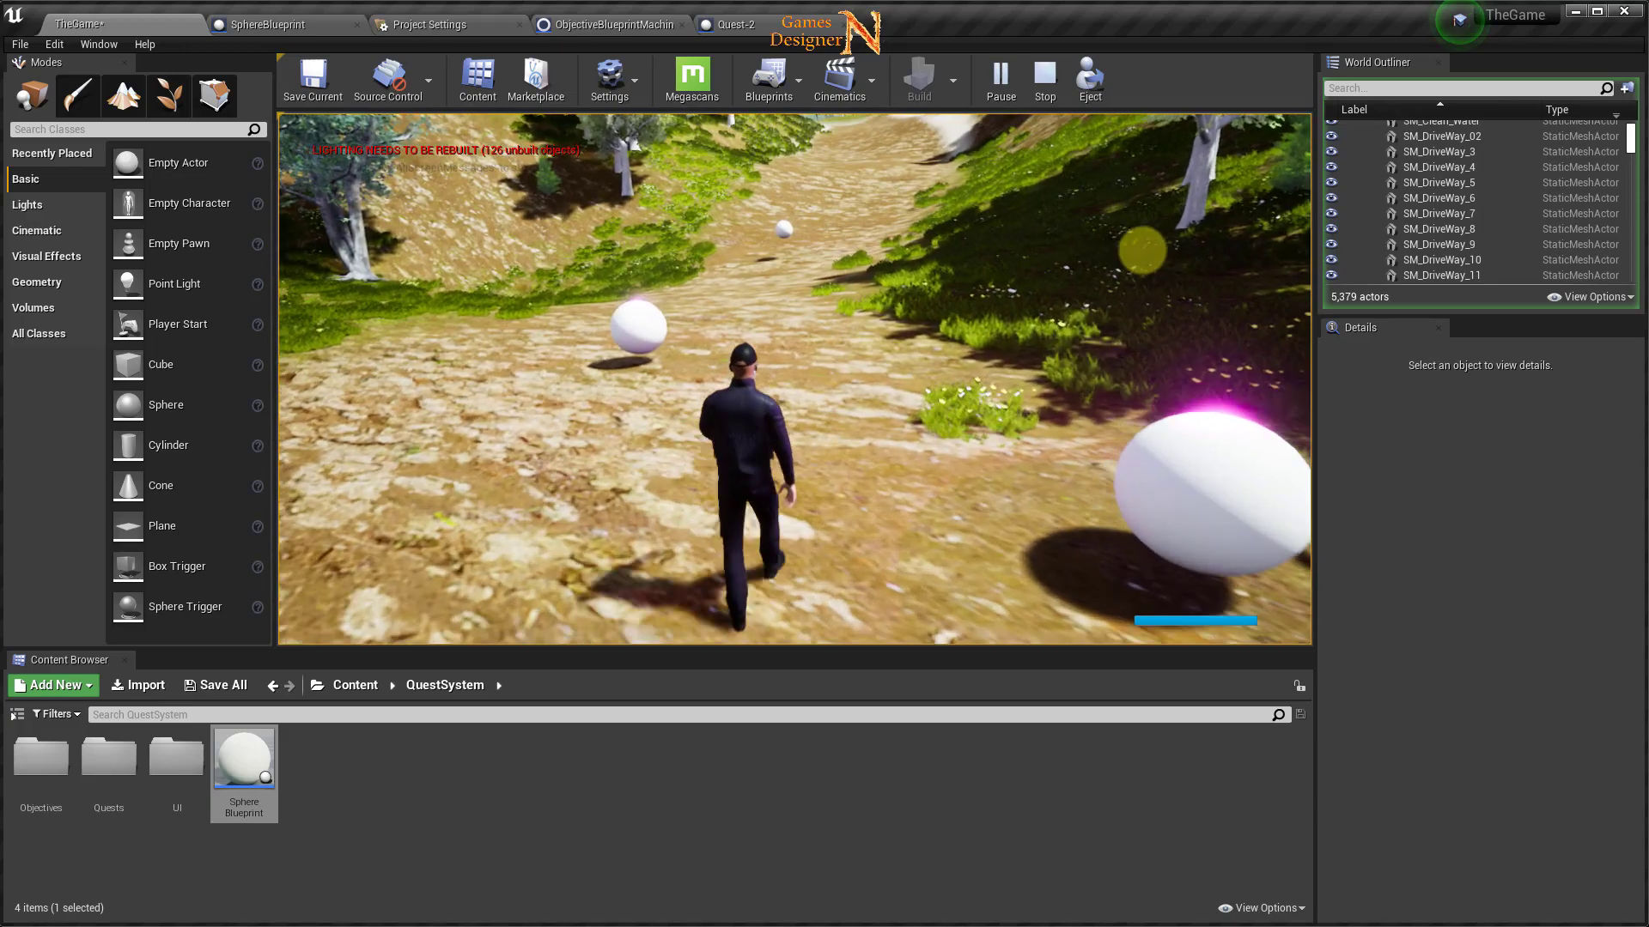
pyautogui.press('w')
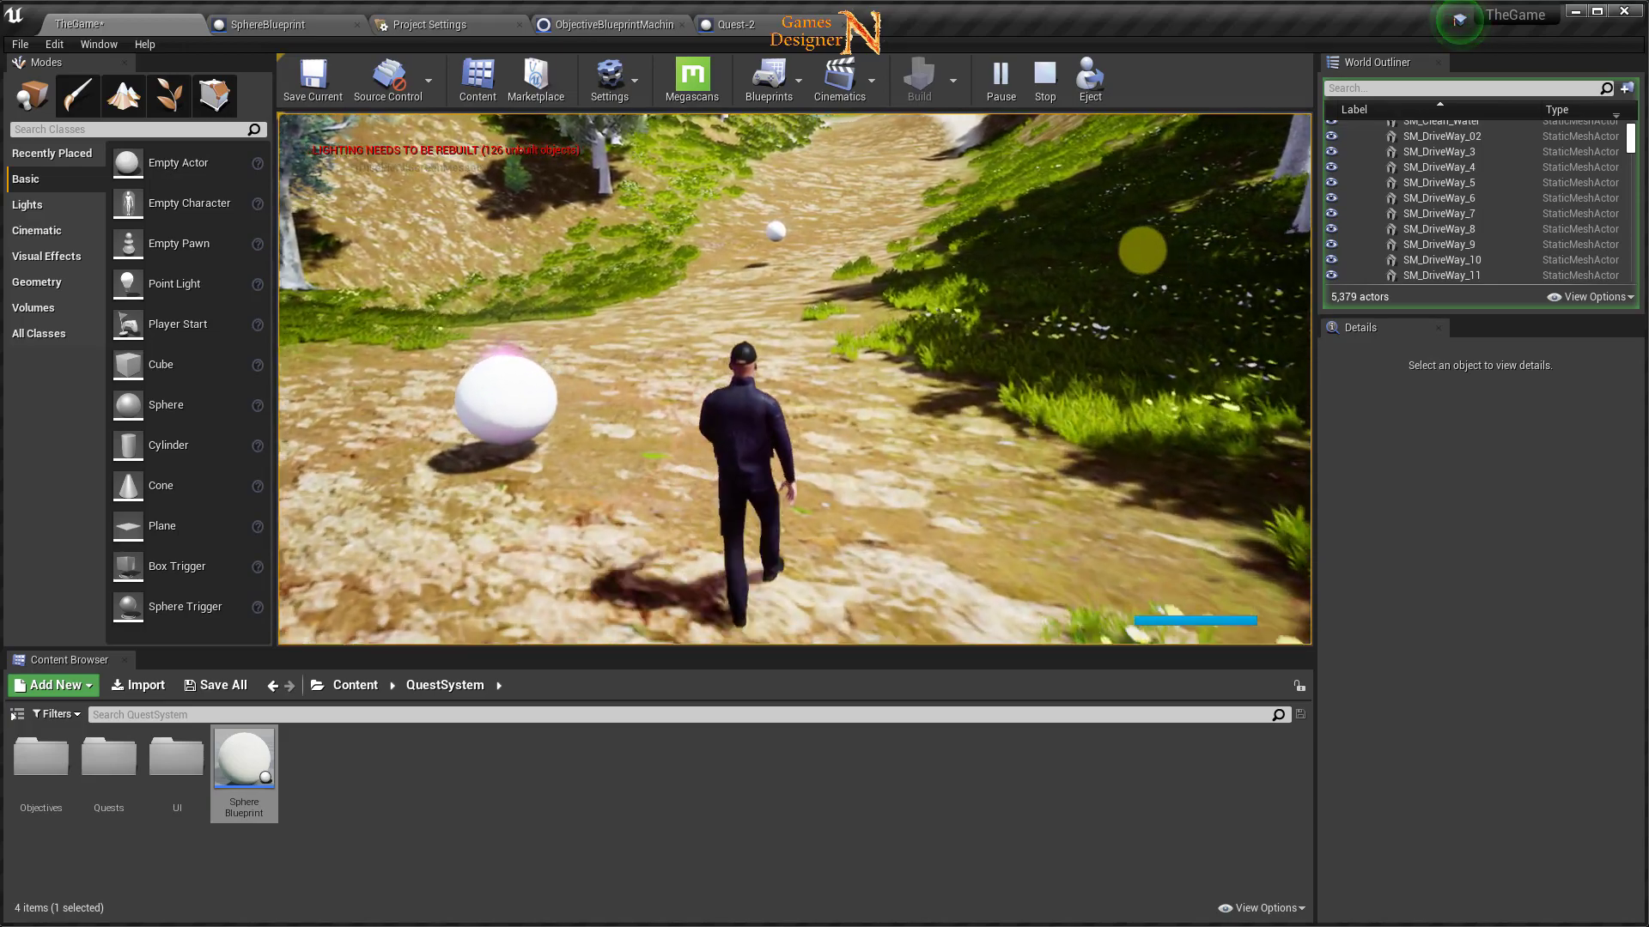
pyautogui.press('w')
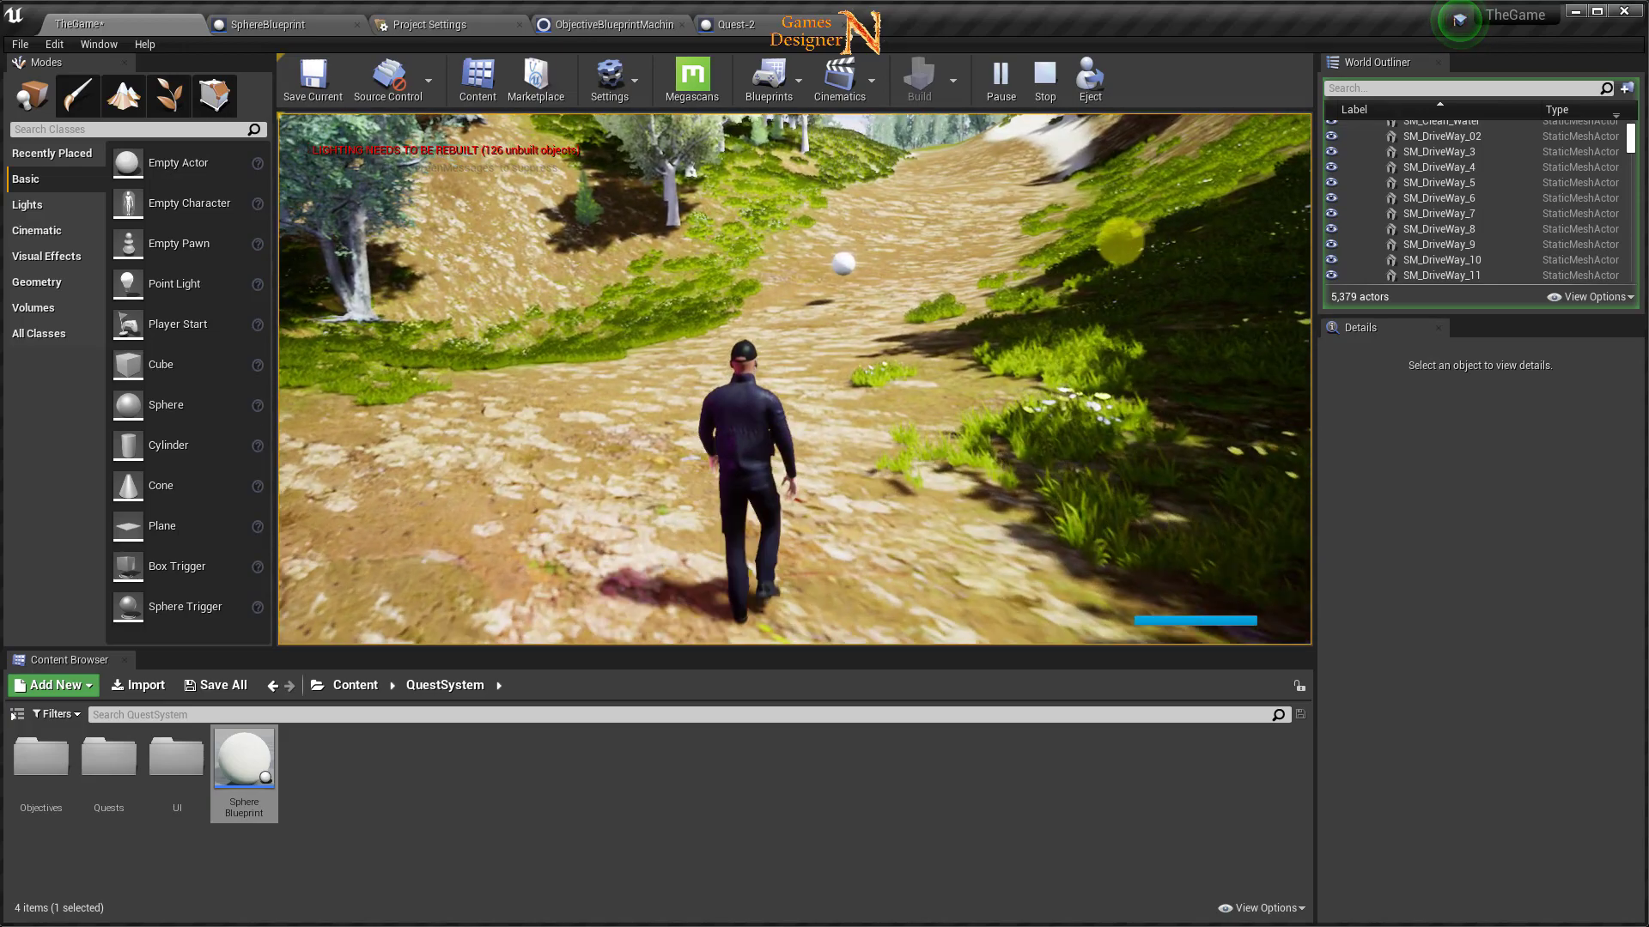
pyautogui.press('w')
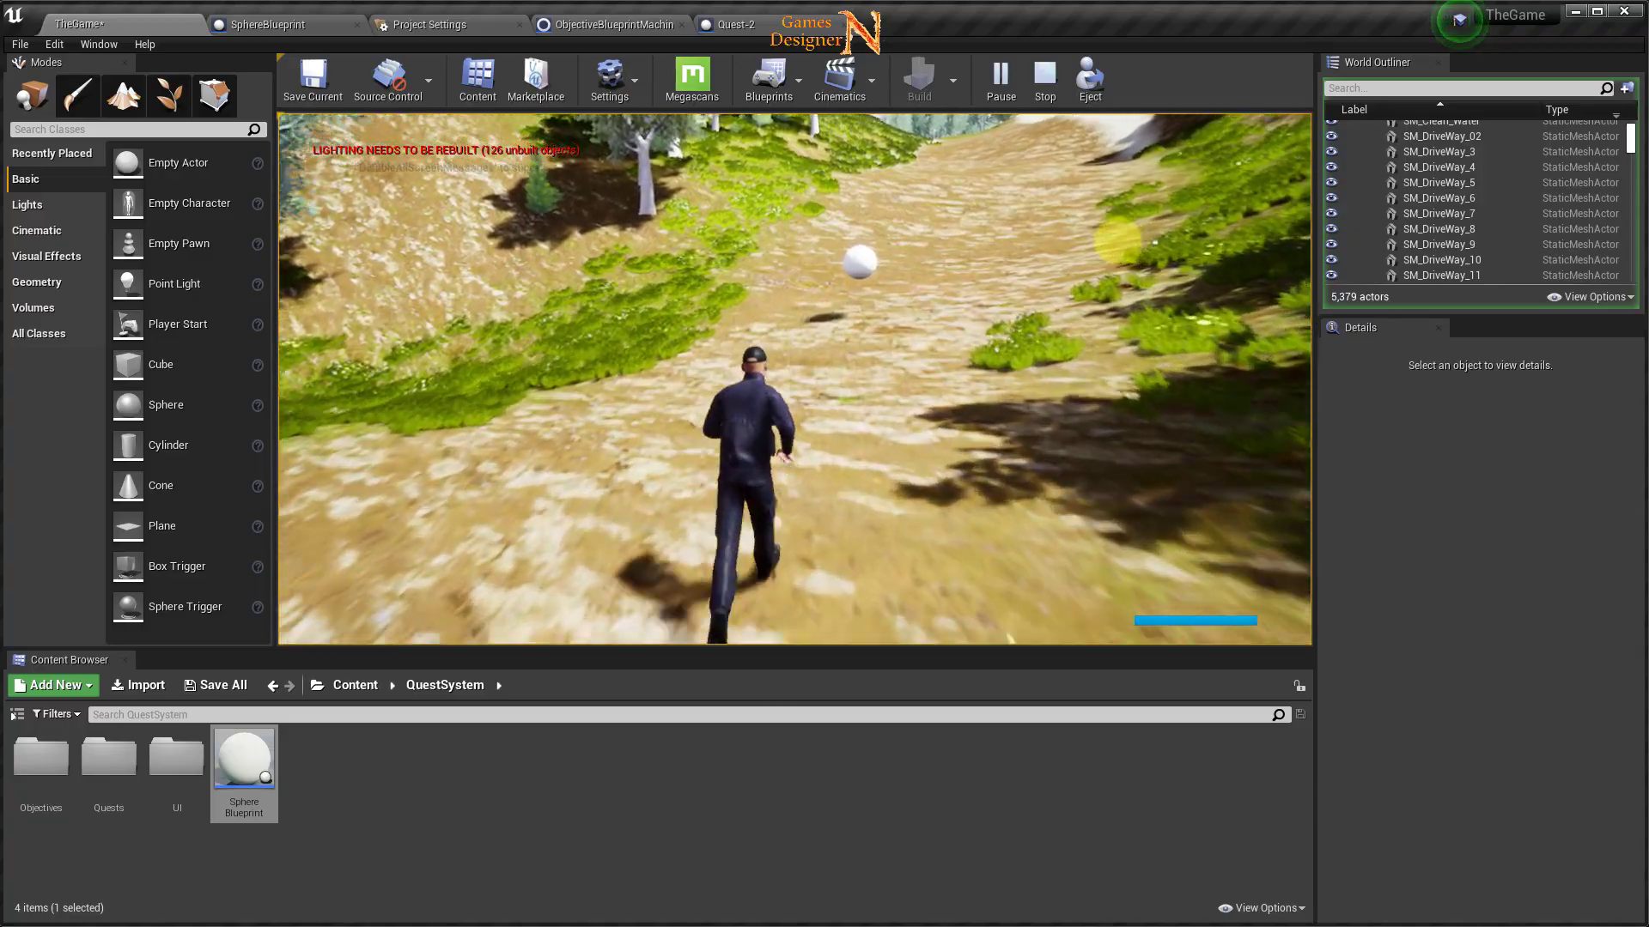